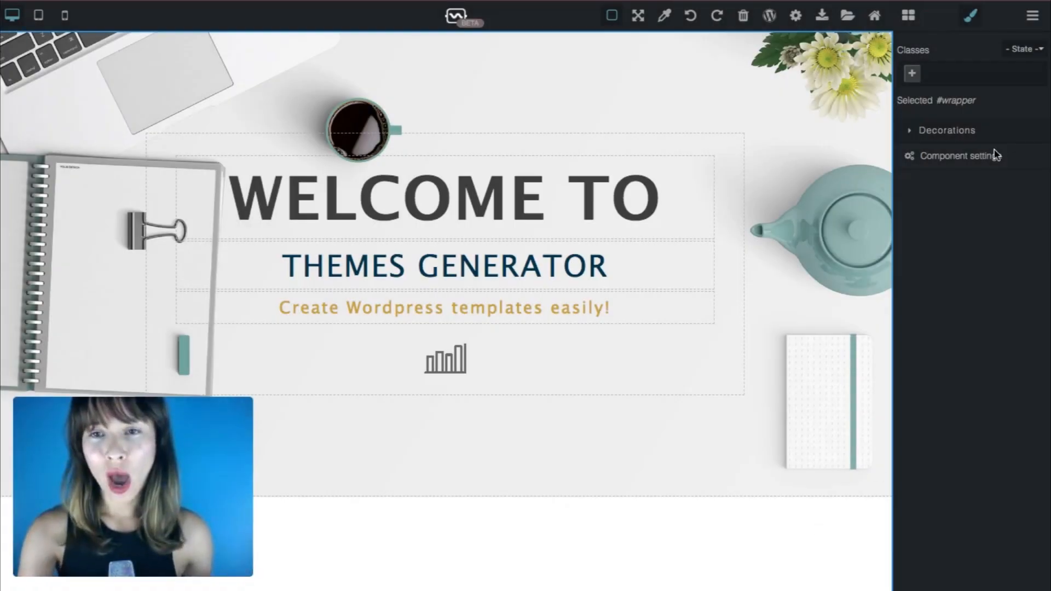
Clear the whole canvas of the existing welcome template and confirm the removal
left_click(747, 23)
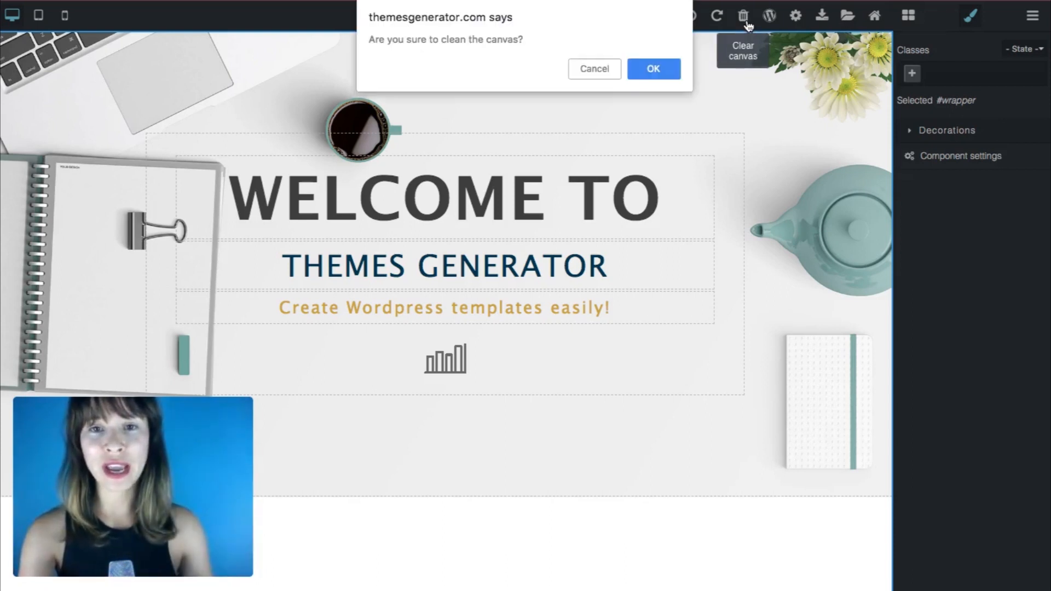
left_click(659, 66)
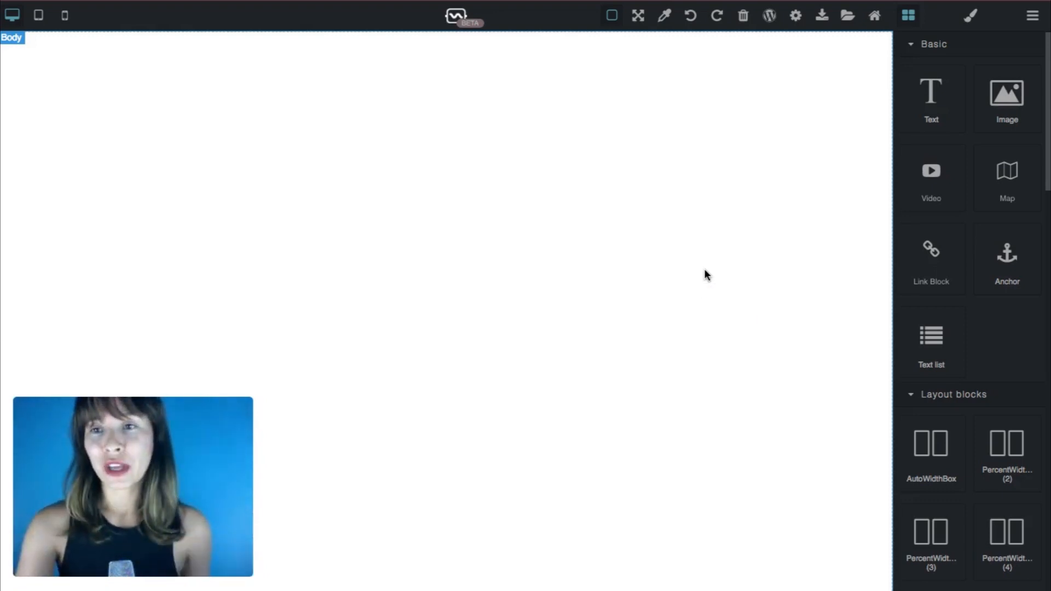
left_click(704, 270)
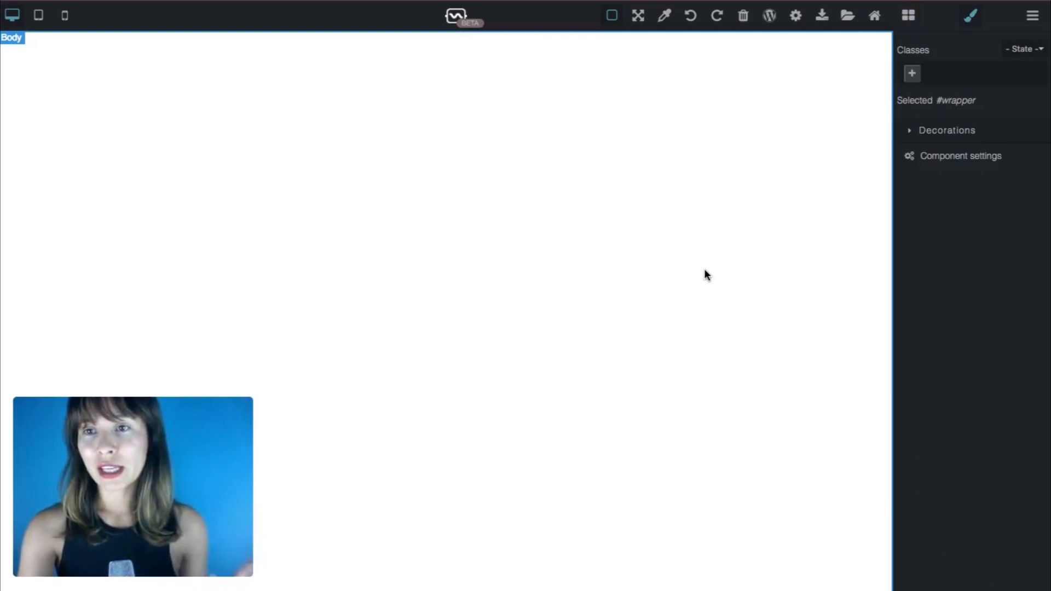
Add a Container layout block to the empty page body
left_click(911, 24)
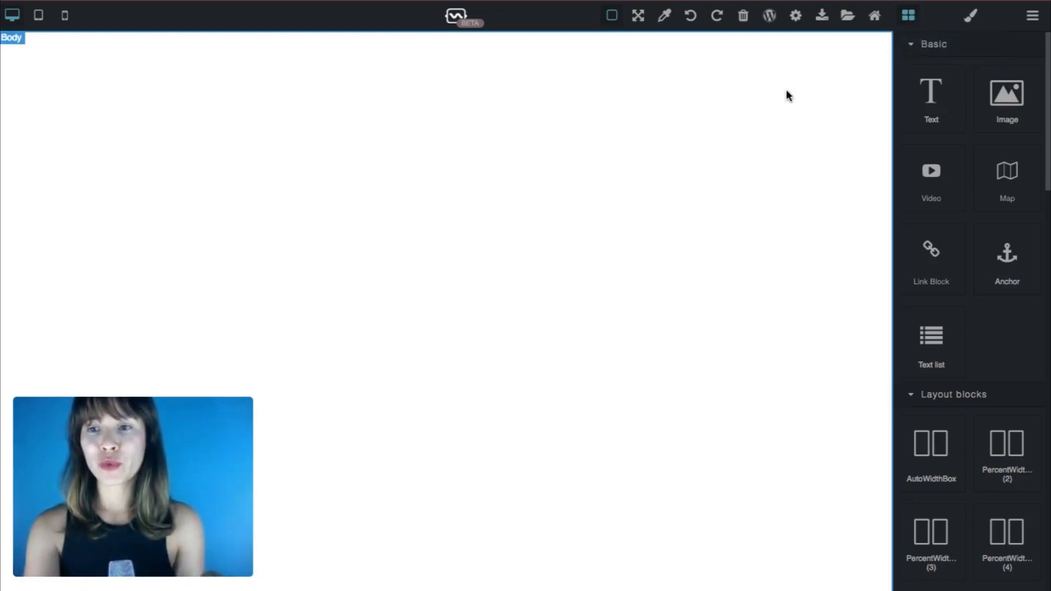
scroll(913, 137, "down", 6)
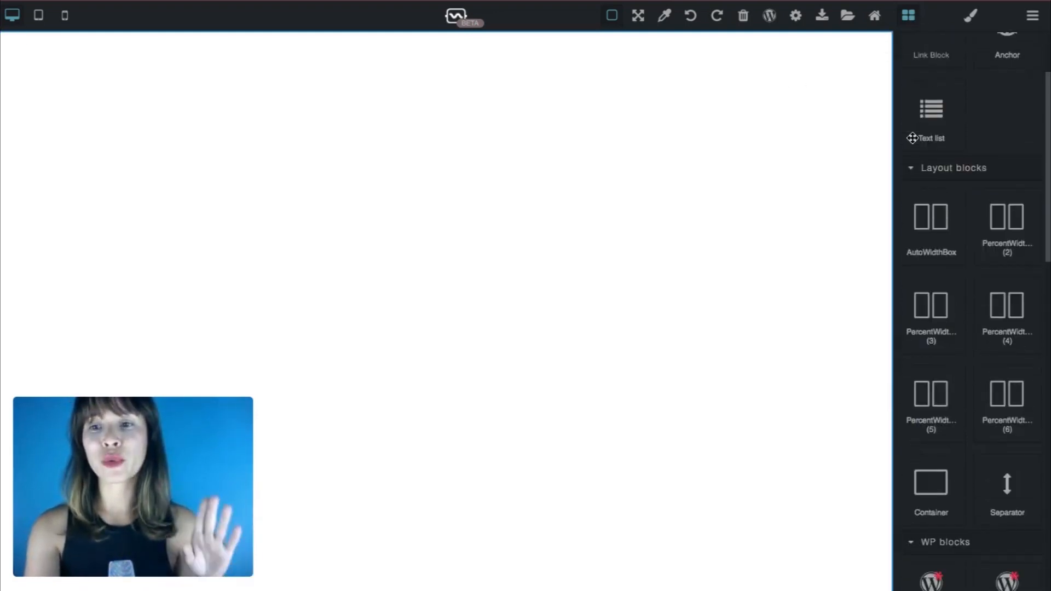
scroll(913, 138, "up", 5)
scroll(913, 138, "down", 3)
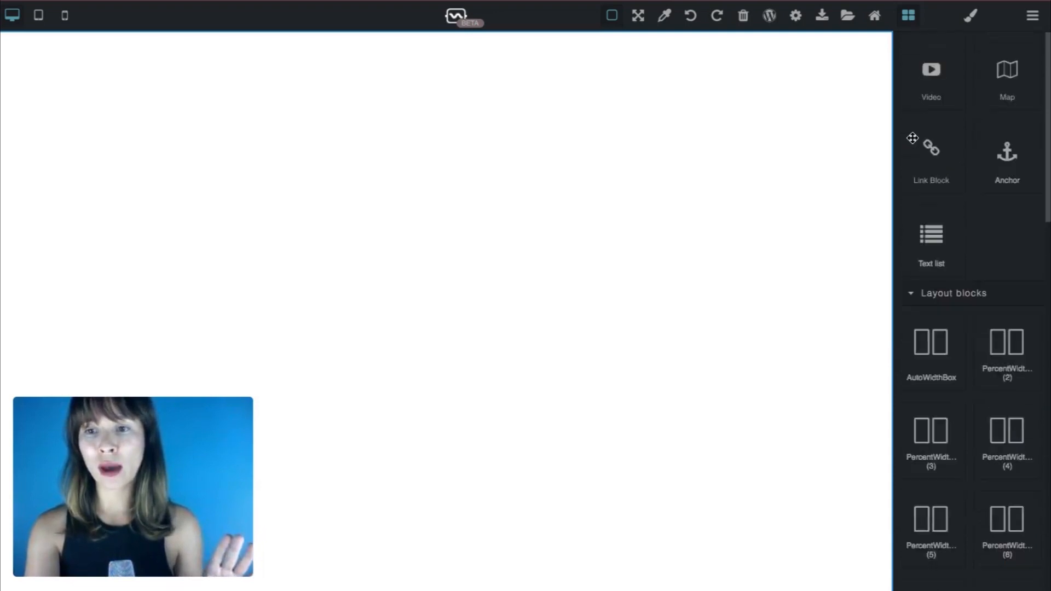
scroll(912, 138, "down", 1)
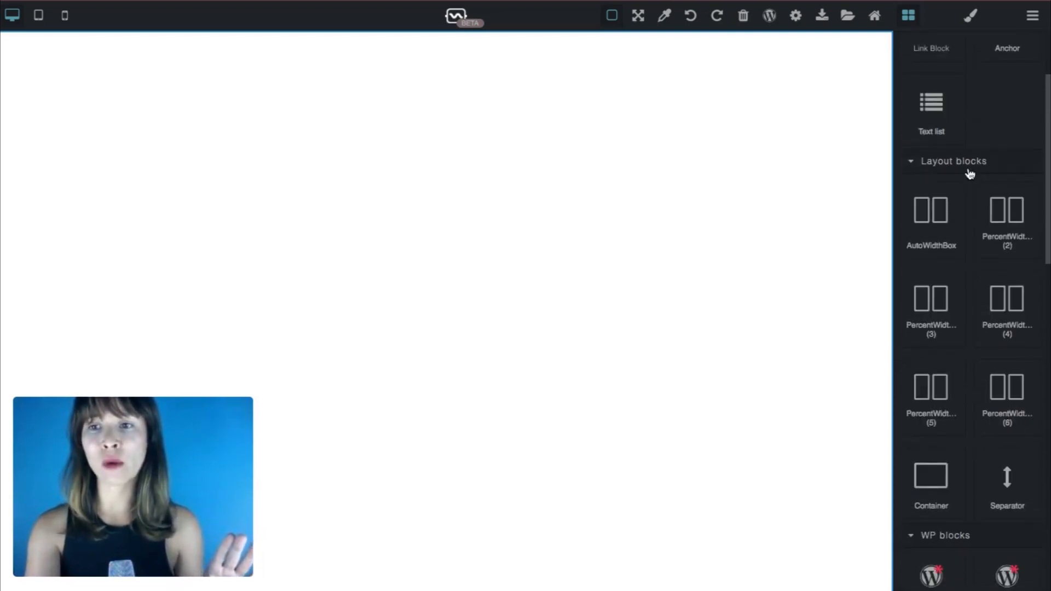
scroll(994, 174, "down", 1)
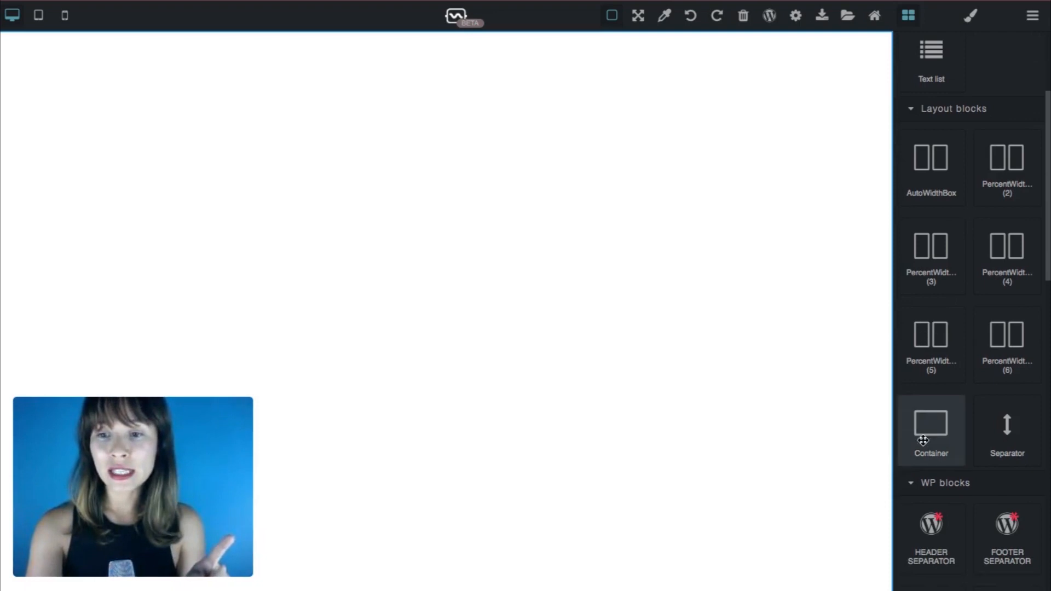
left_click_drag(925, 445, 647, 261)
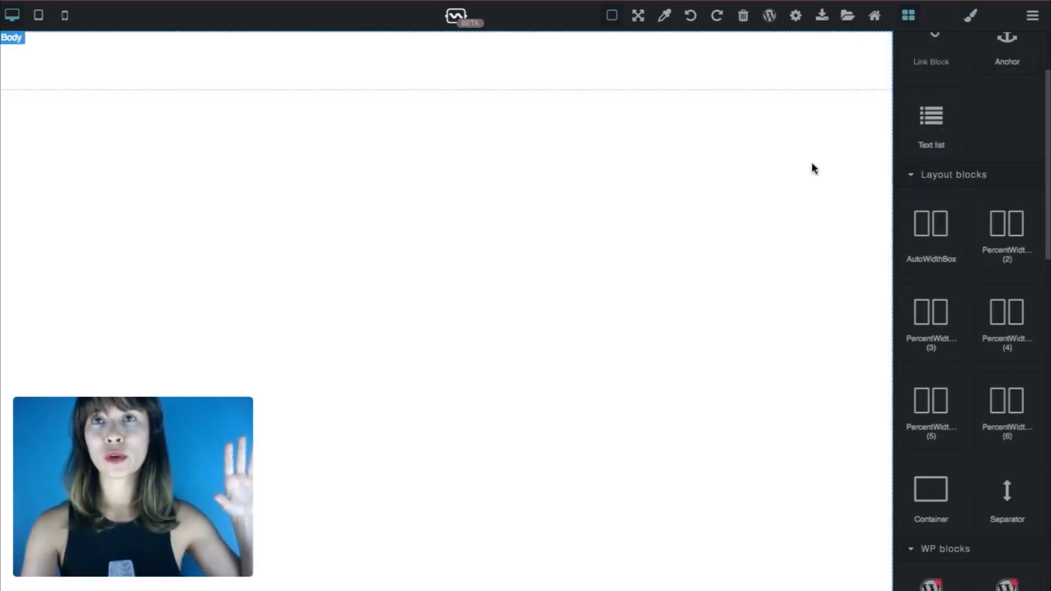
Assign the class grey-container to the new container box
left_click(807, 67)
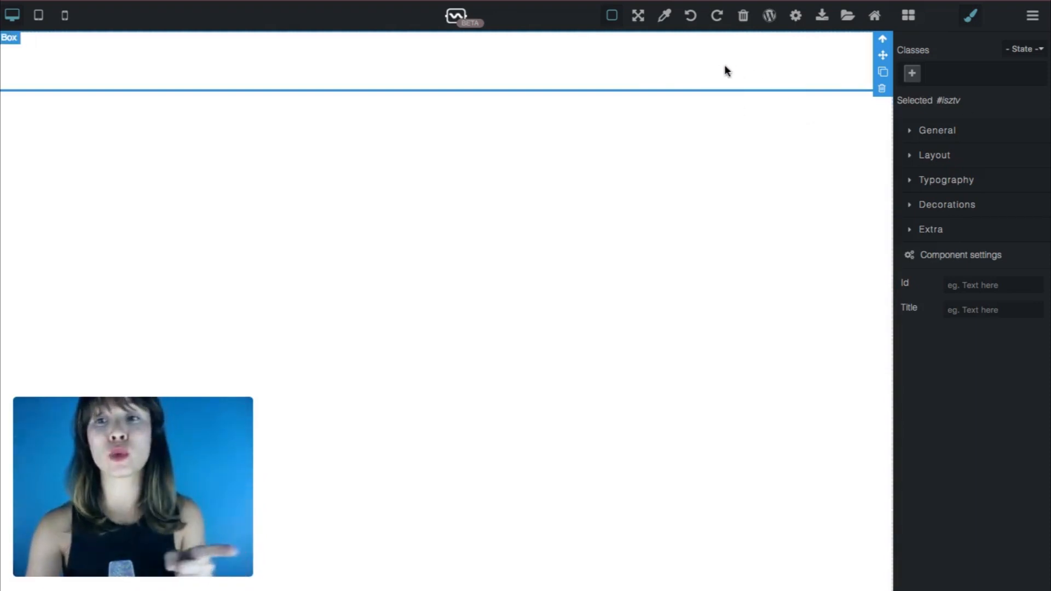
left_click(912, 73)
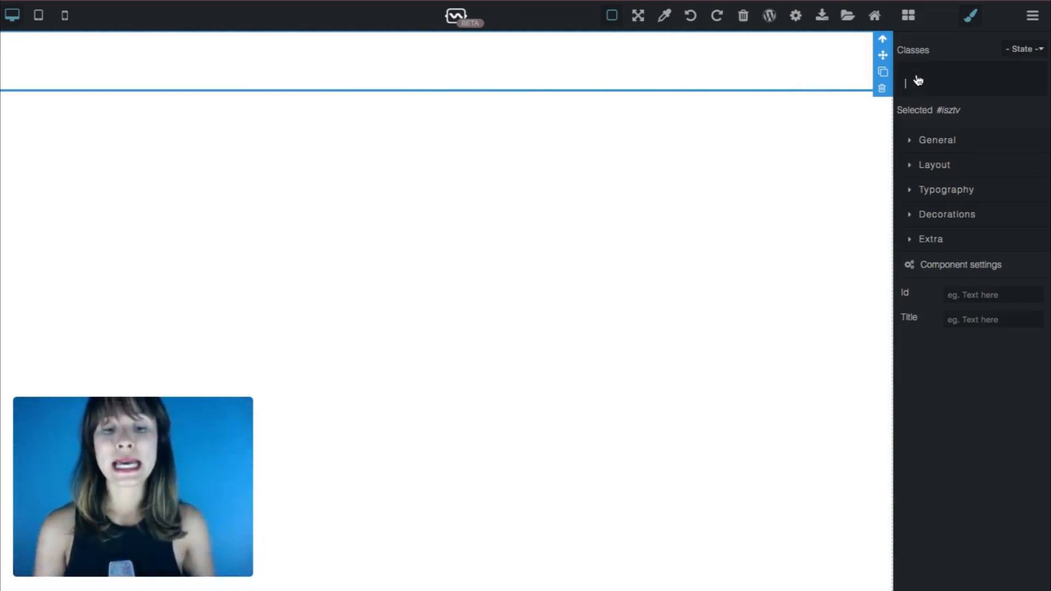
type("gr")
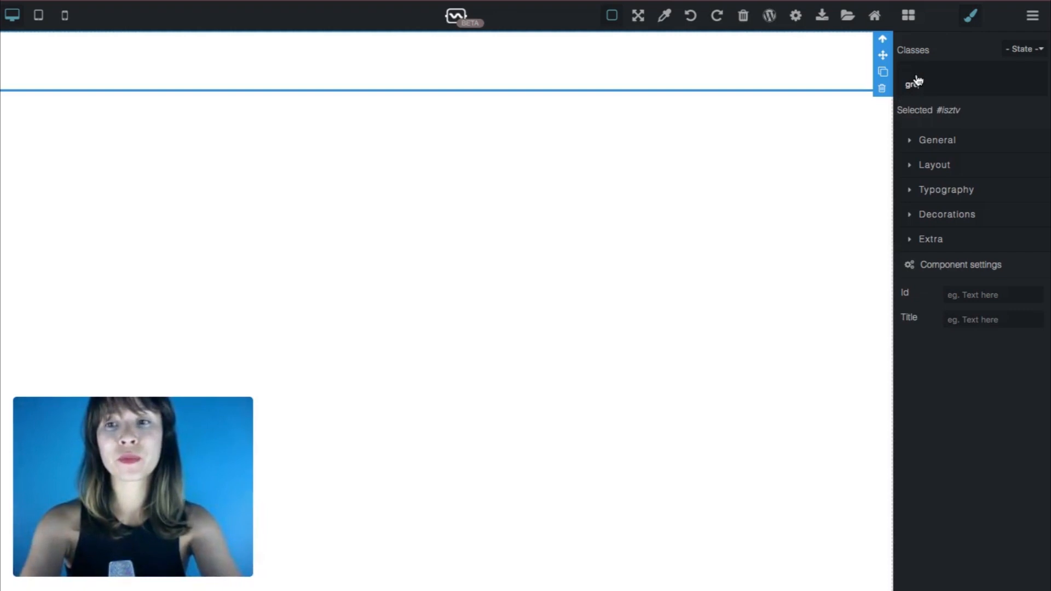
type("-container")
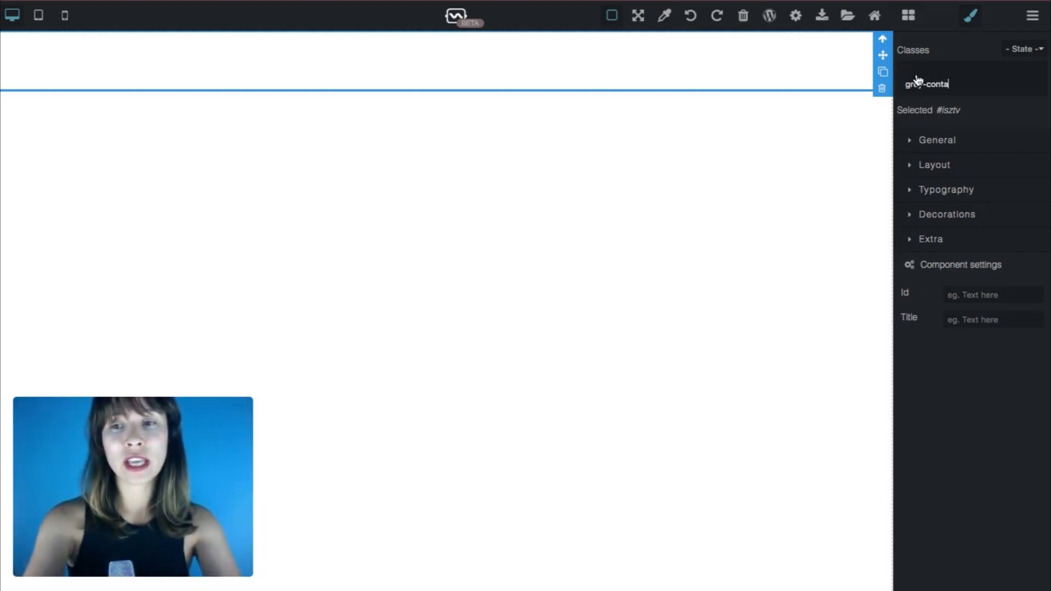
key("Return")
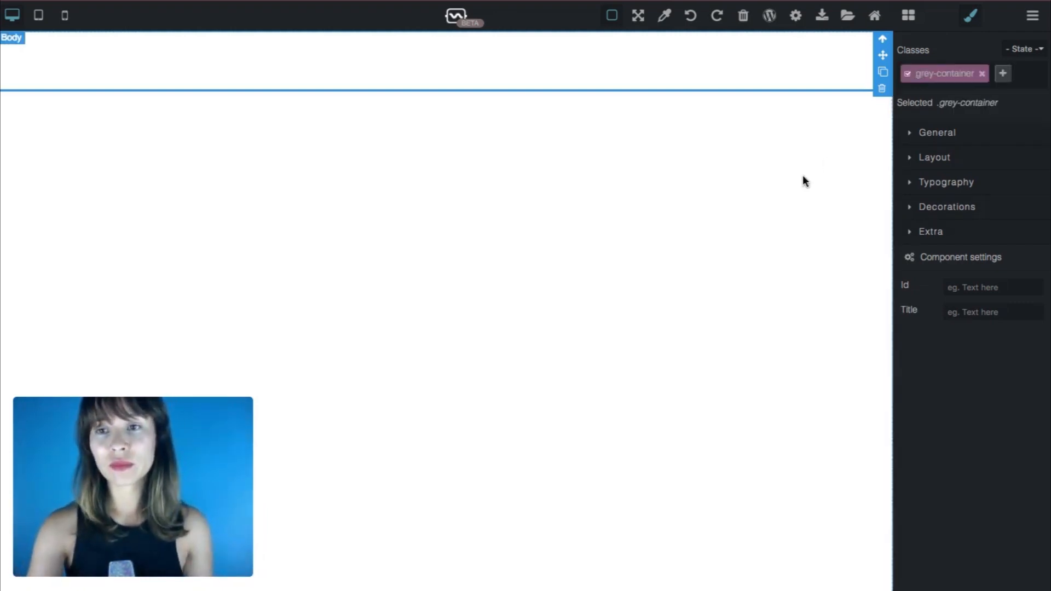
left_click(803, 175)
Set the grey-container's max width to auto and its width to 100%
left_click(779, 72)
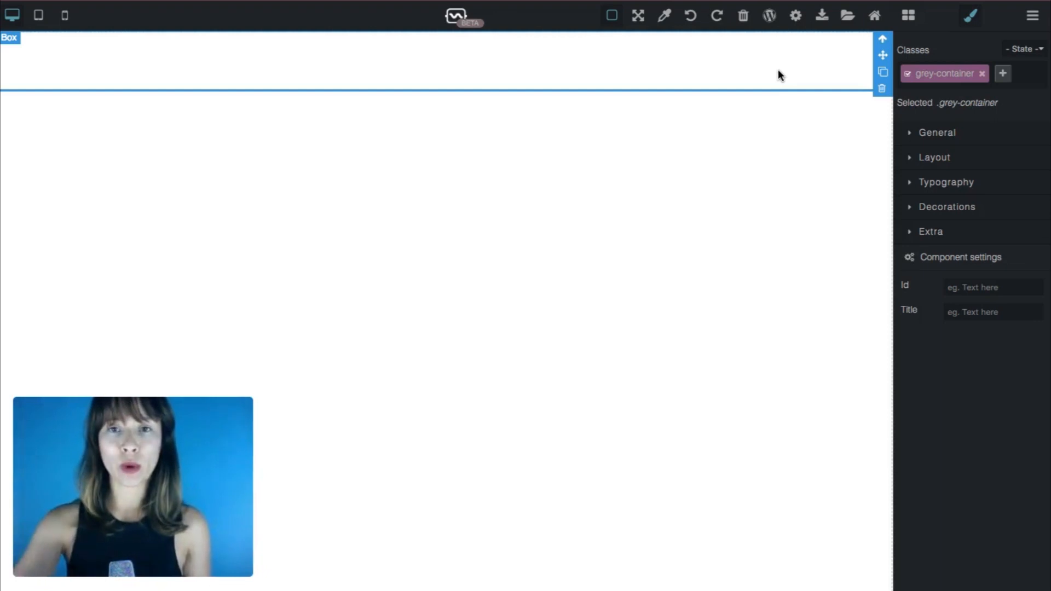
left_click(945, 161)
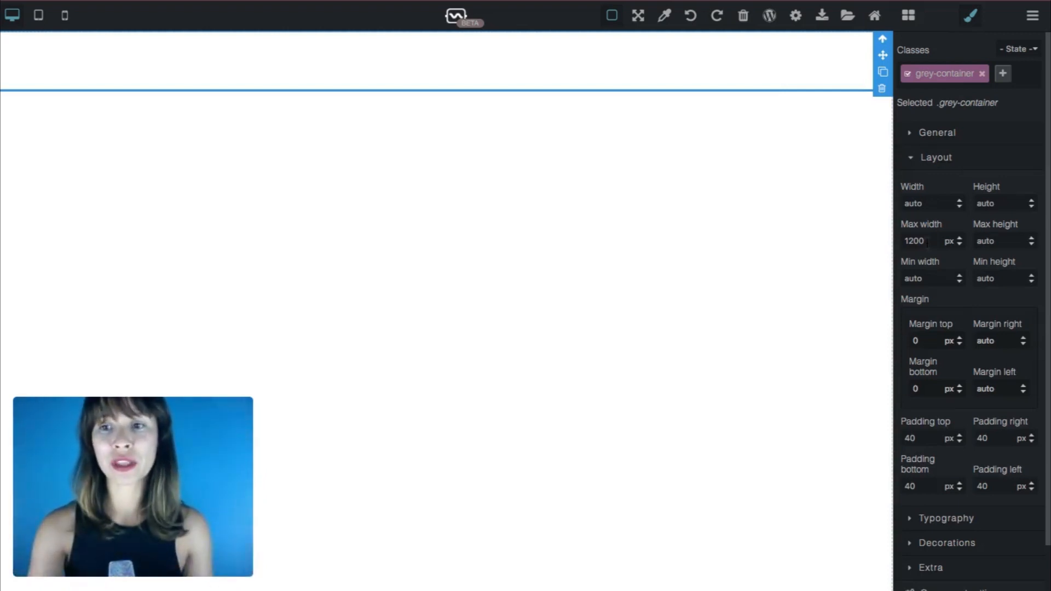
left_click_drag(927, 241, 888, 241)
type("auto")
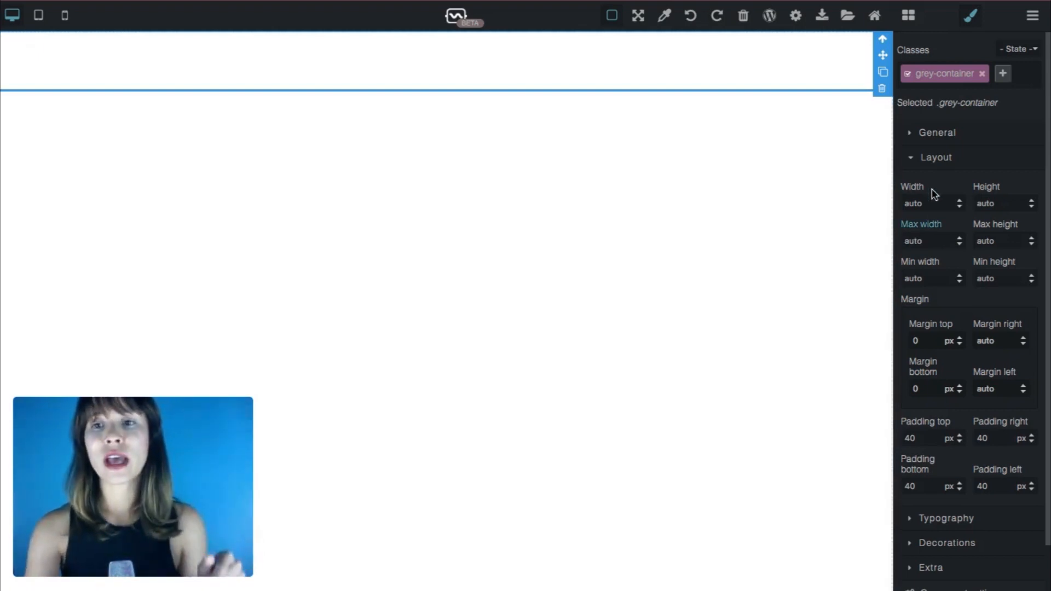
left_click_drag(931, 204, 886, 203)
type("100")
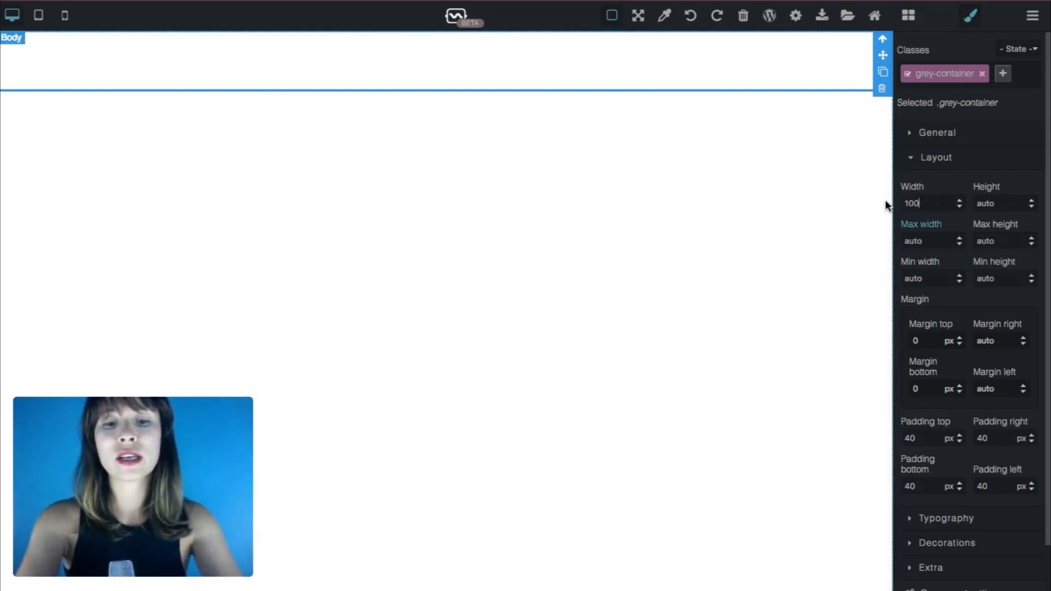
type("%")
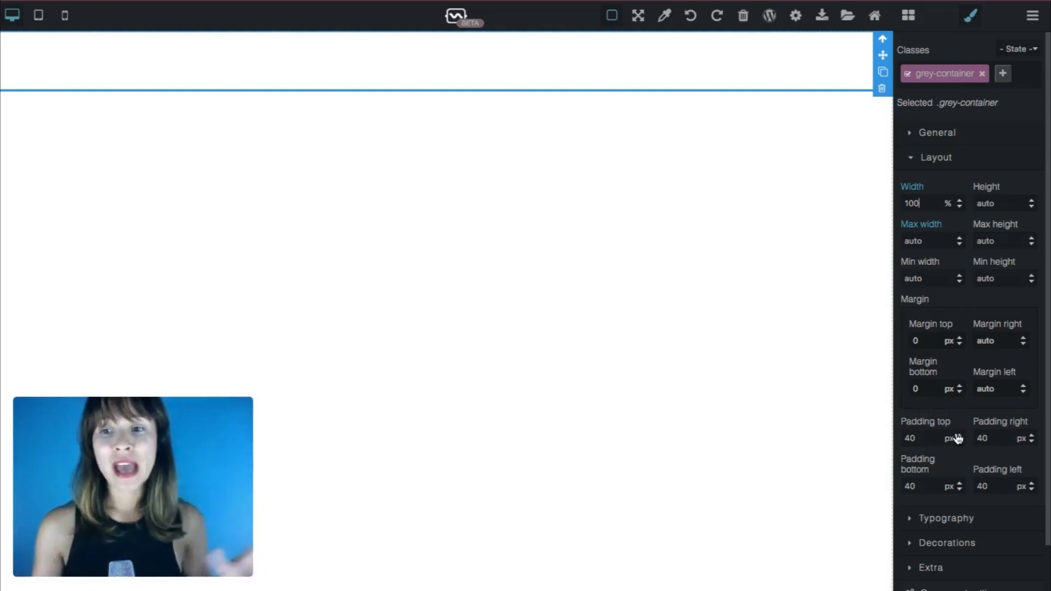
left_click(936, 160)
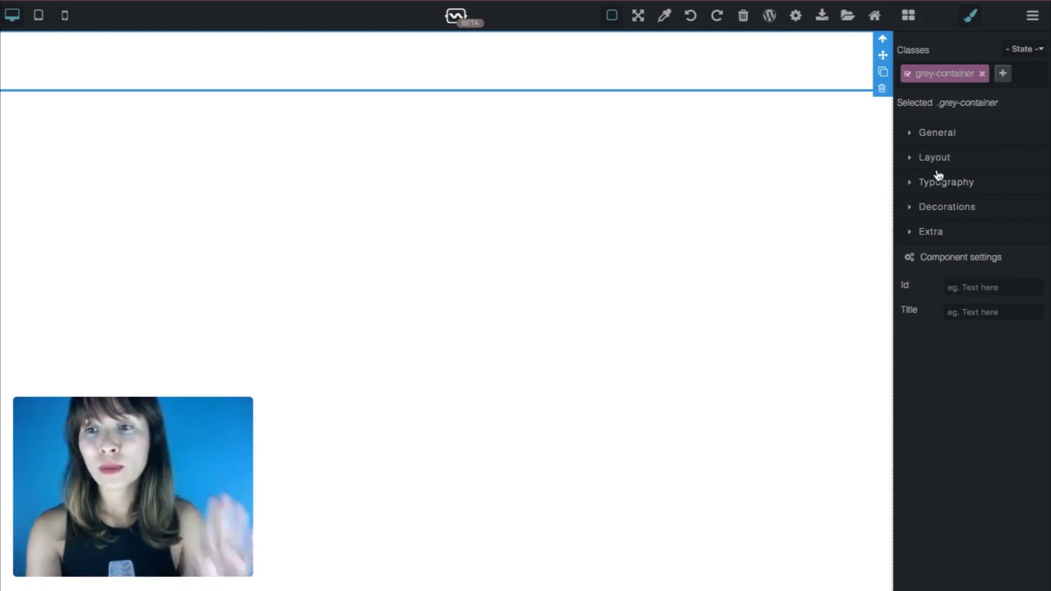
Set the grey-container's background color to #313233, copying the hex code from the dark swatch of the Coolors palette
left_click(947, 210)
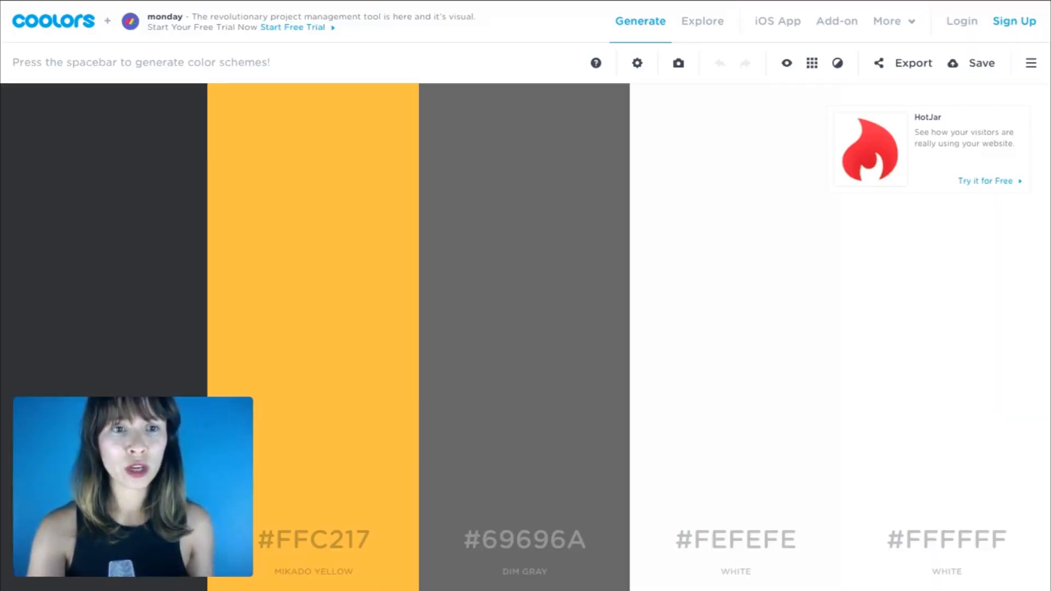
mouse_move(104, 299)
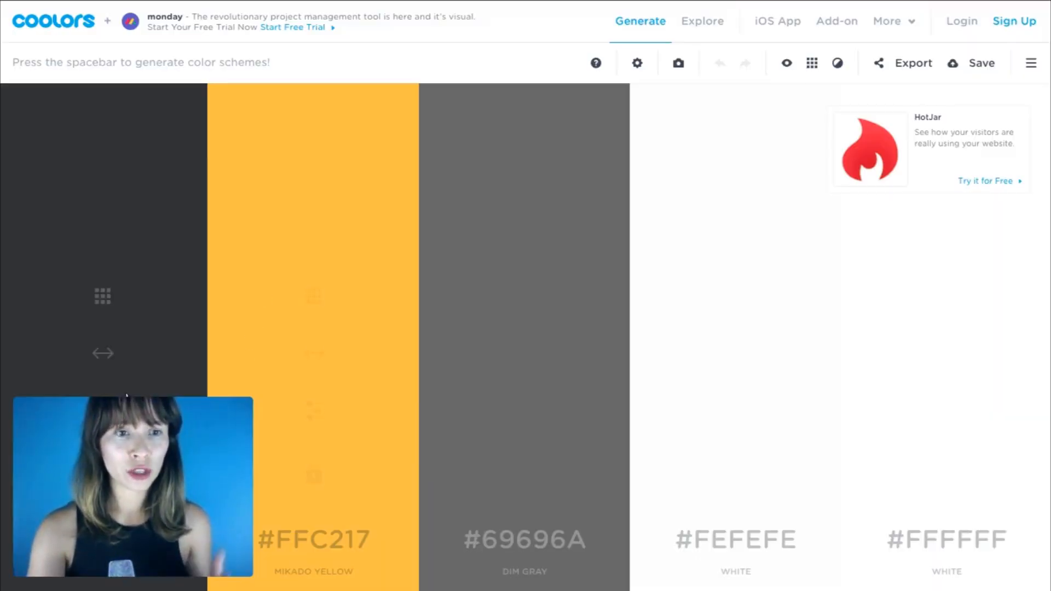
left_click(102, 296)
left_click_drag(128, 345, 84, 345)
key("ctrl+c")
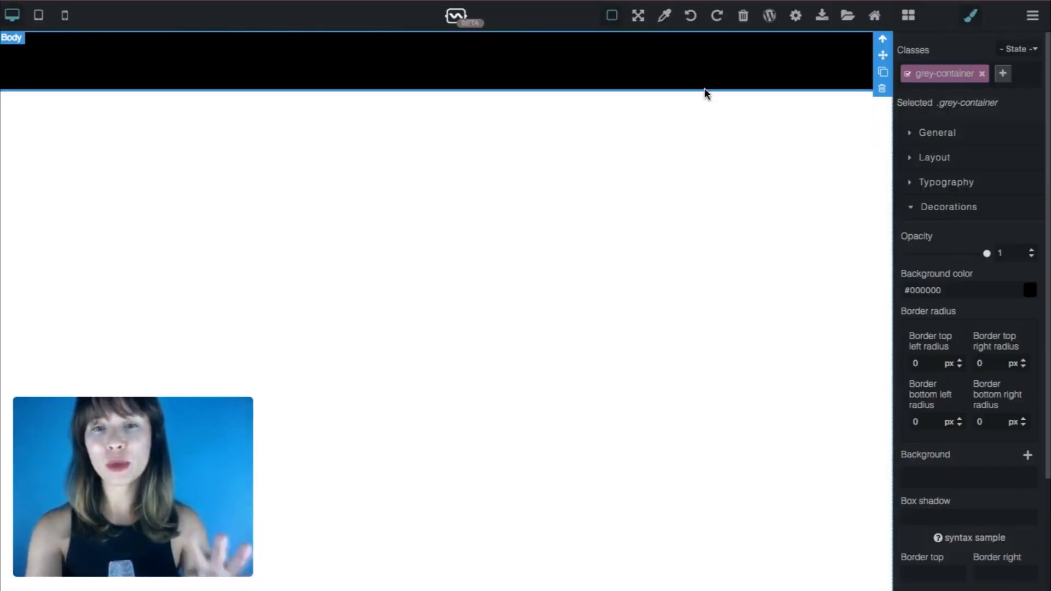
left_click_drag(957, 289, 909, 290)
key("ctrl+v")
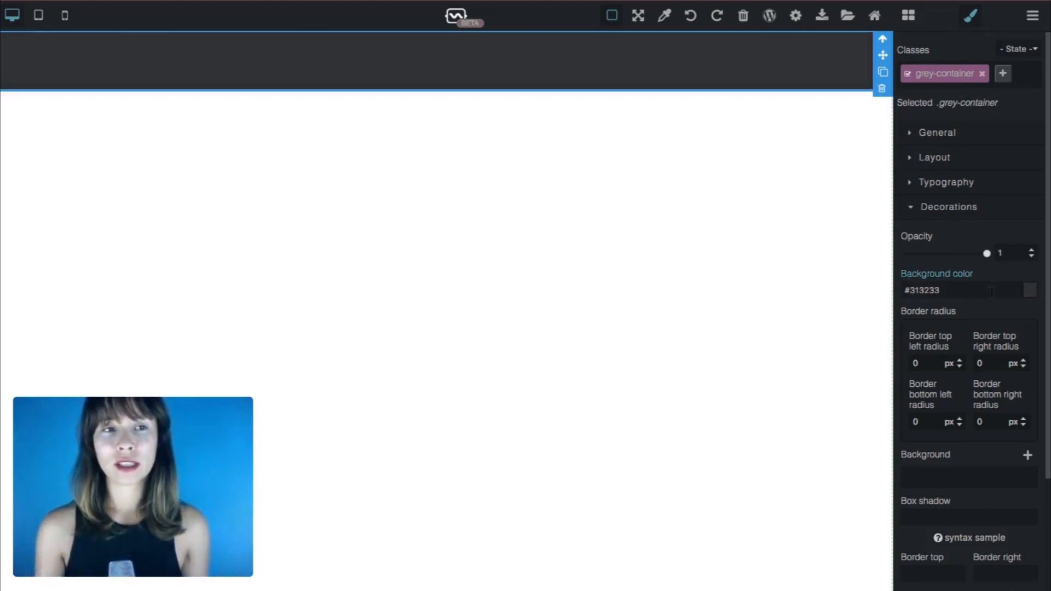
left_click(763, 302)
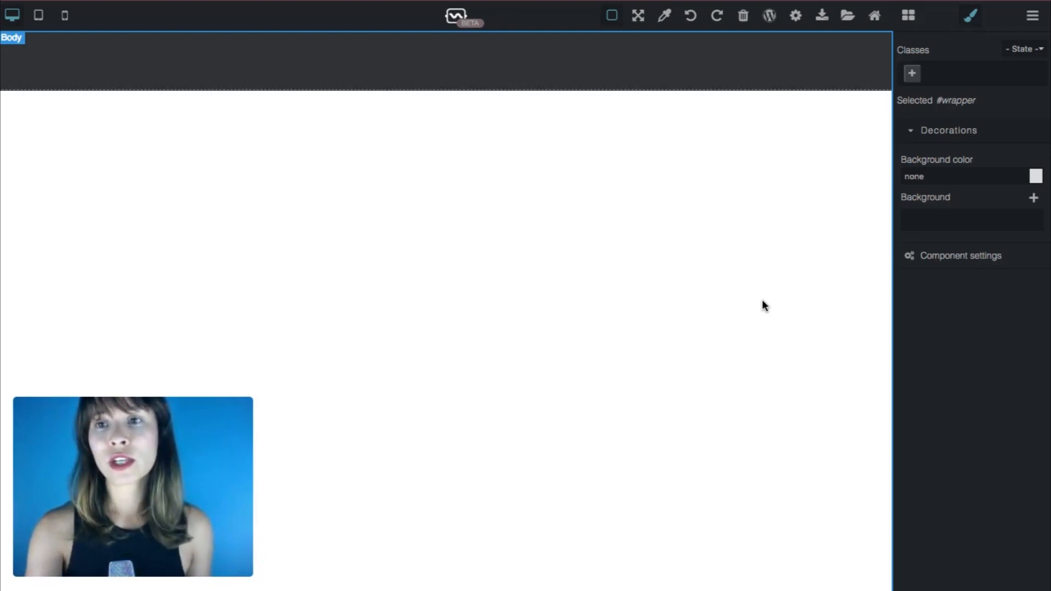
Place a two-column PercentWidthBox (2) layout block inside the grey container
left_click(909, 16)
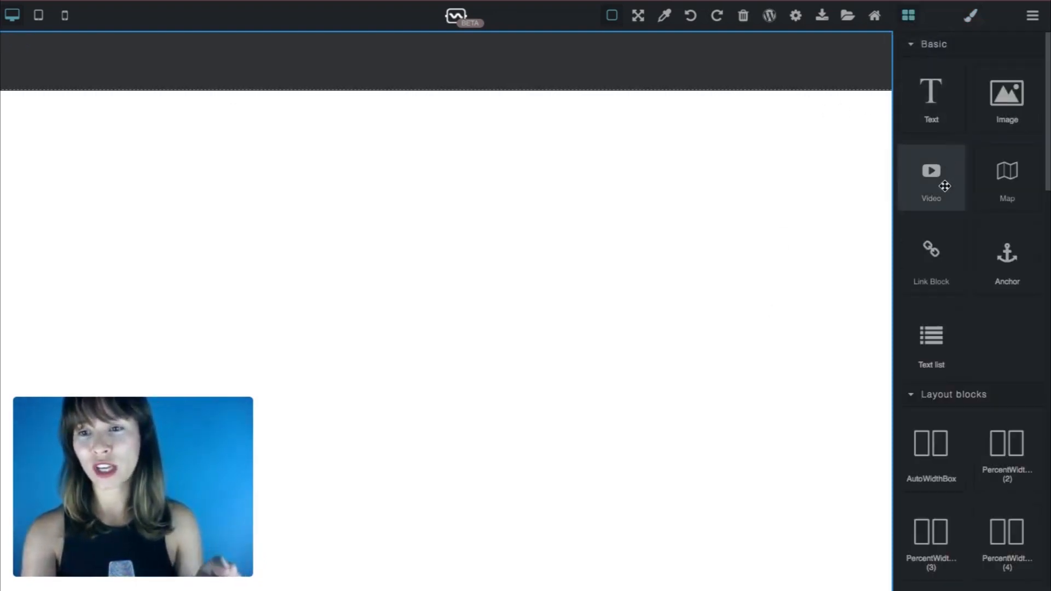
scroll(941, 351, "down", 1)
scroll(940, 349, "down", 5)
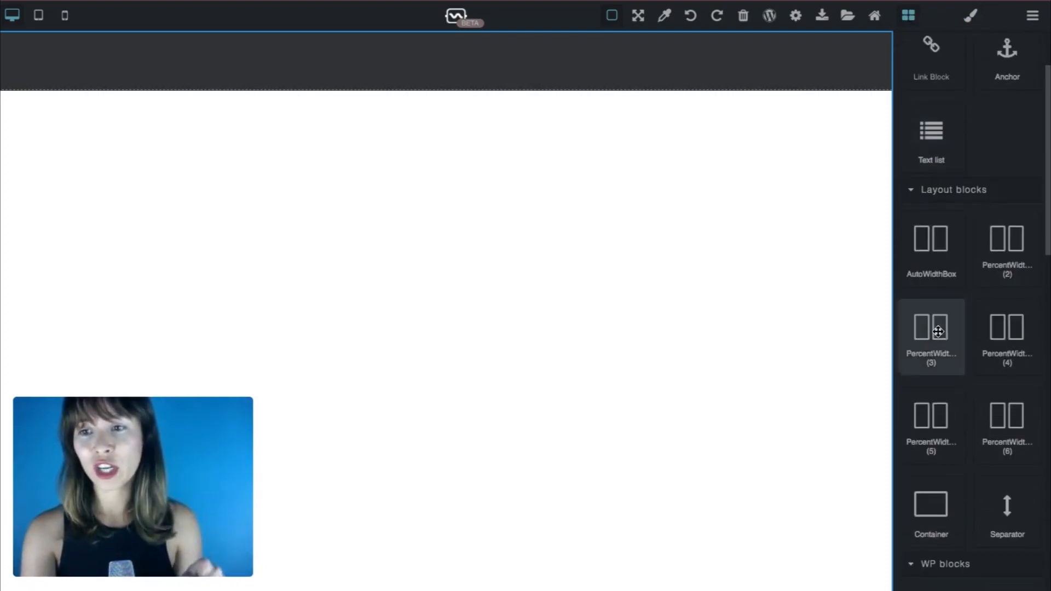
scroll(942, 238, "down", 3)
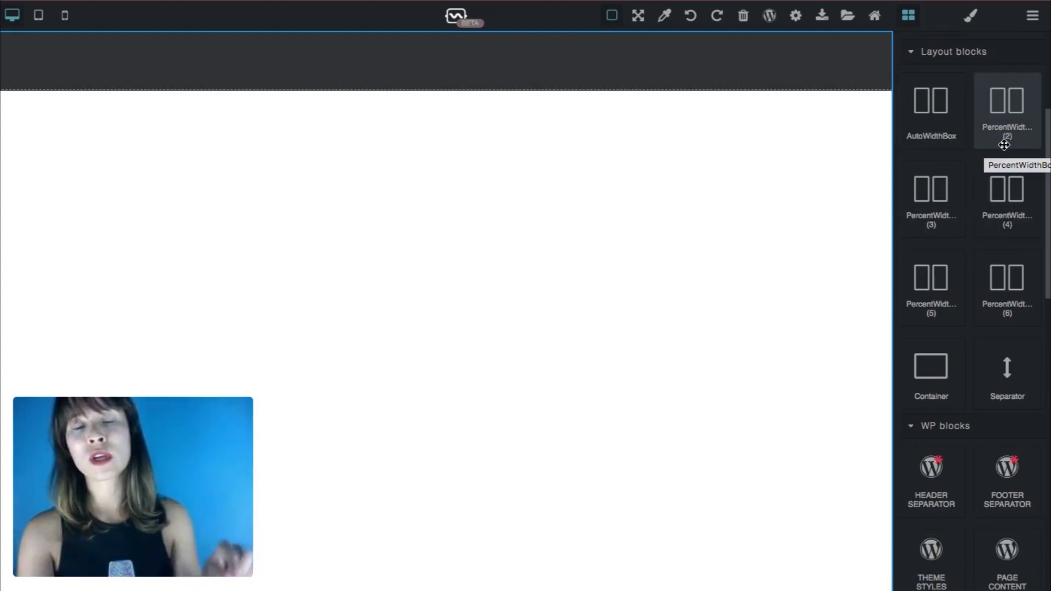
left_click_drag(1005, 144, 693, 82)
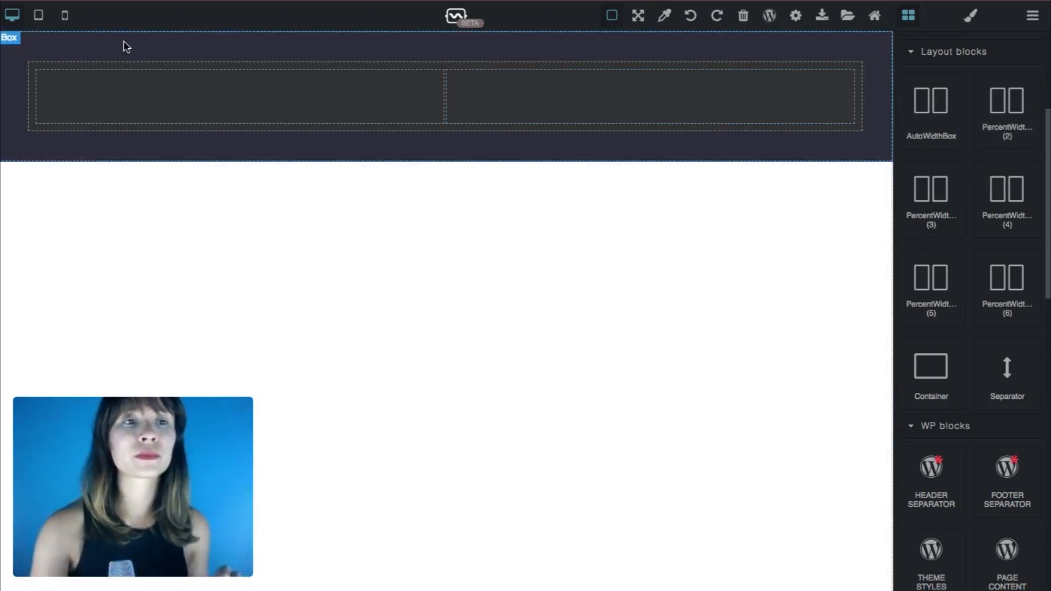
Examine the nested structure of the two-column block by selecting each column and the box that encloses them
left_click(158, 99)
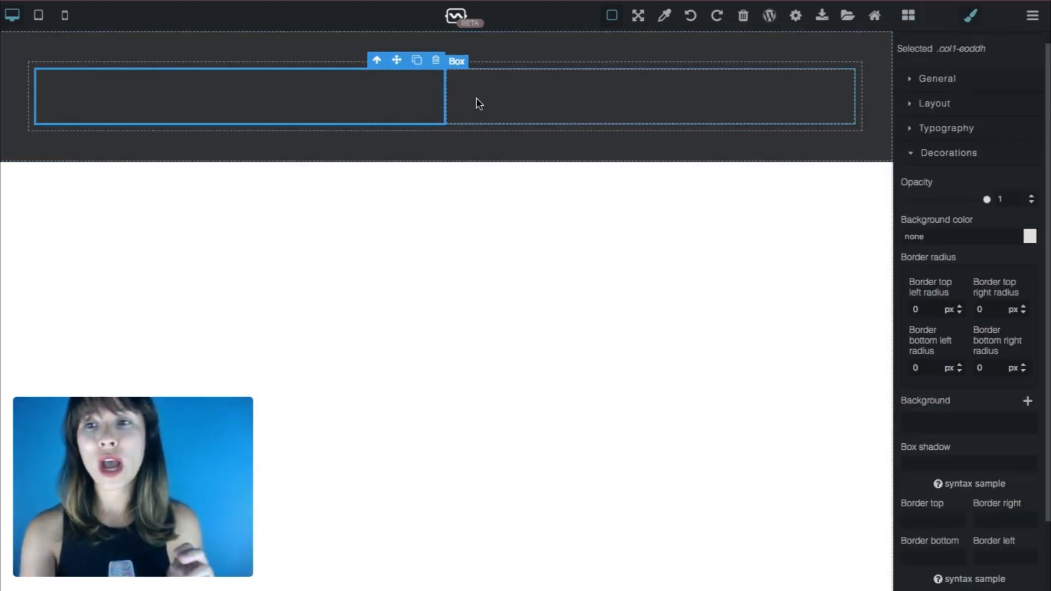
left_click(496, 104)
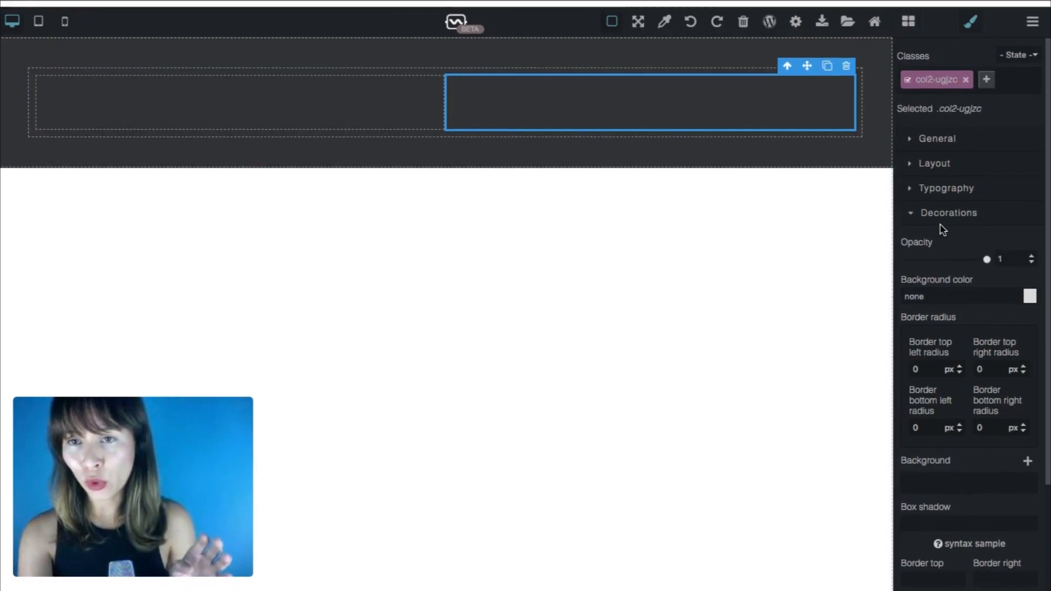
left_click(401, 70)
left_click(392, 99)
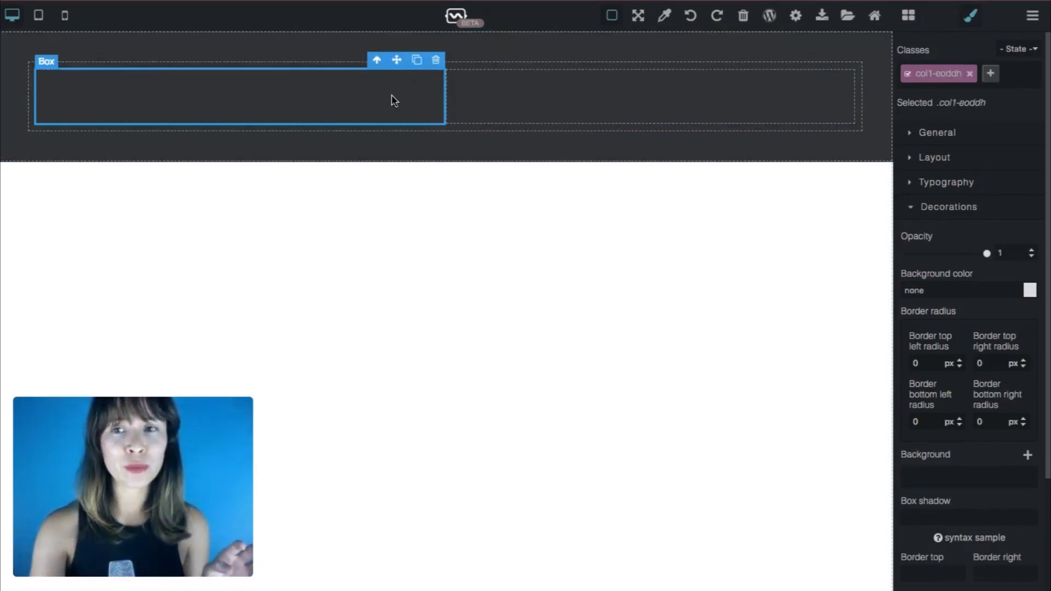
left_click(562, 68)
left_click(860, 83)
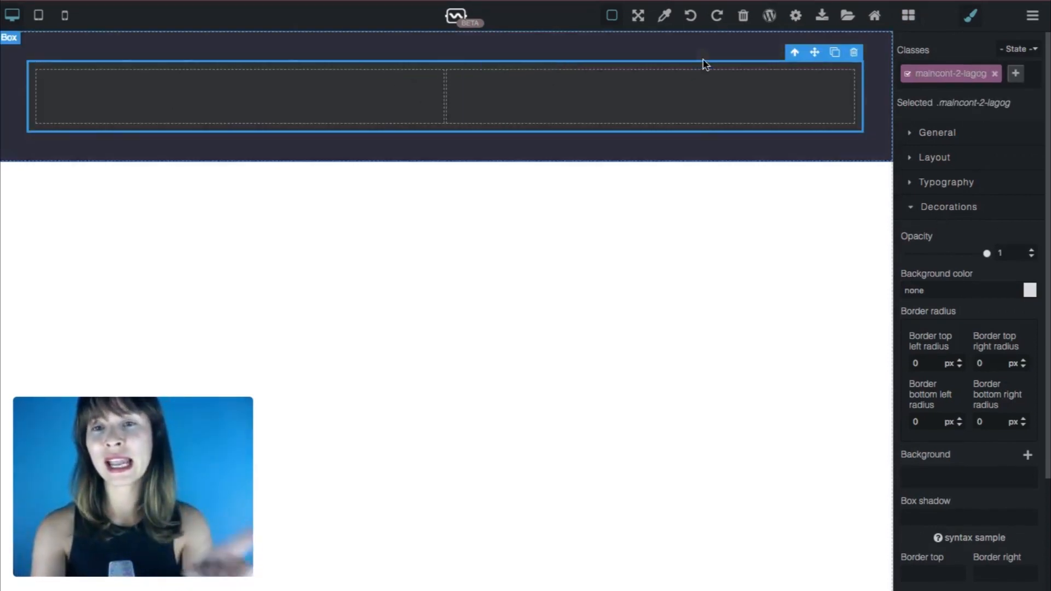
left_click(645, 94)
left_click(339, 77)
left_click(552, 90)
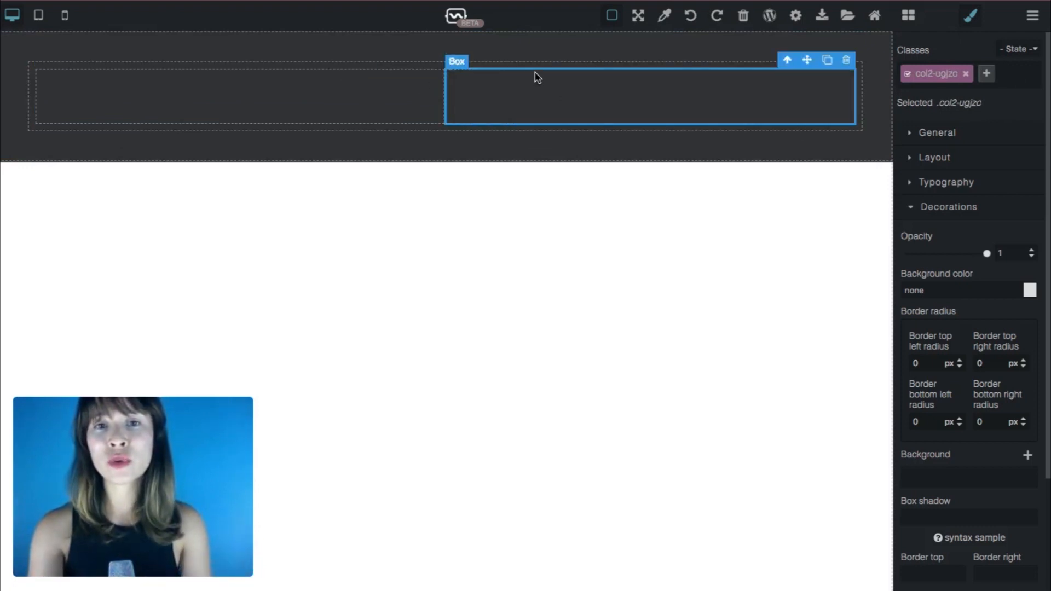
left_click(529, 65)
left_click(535, 98)
left_click(364, 97)
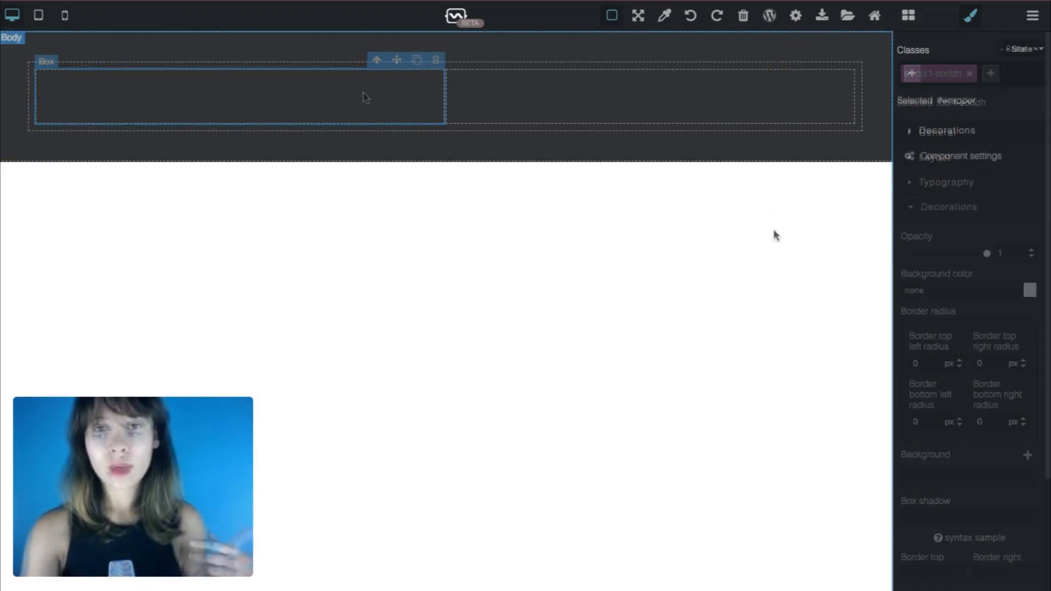
Set the first column's width to 20% and the second column's width to 80%
left_click(627, 208)
left_click(282, 98)
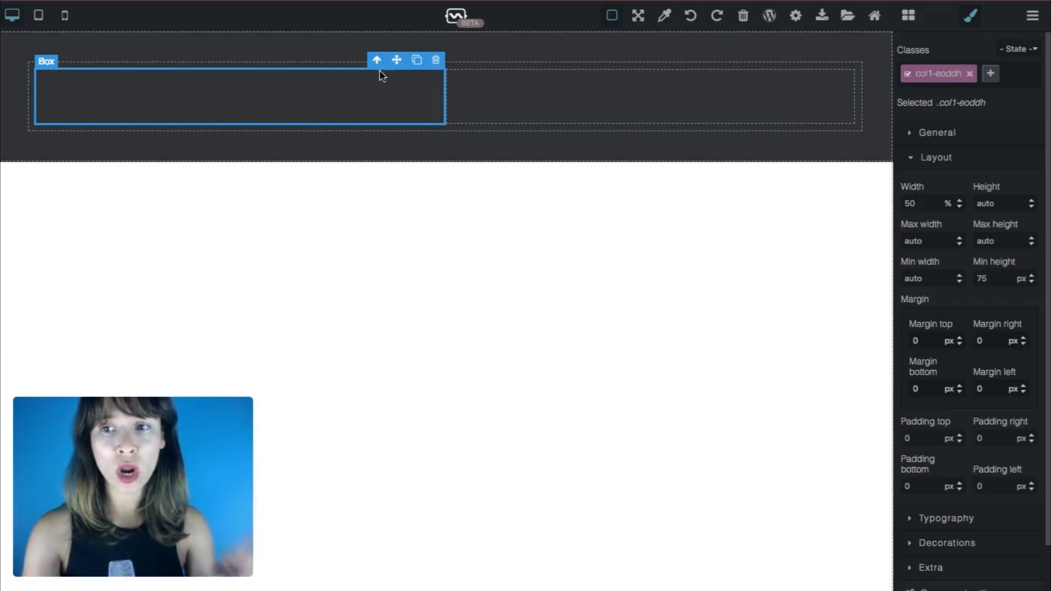
left_click_drag(922, 201, 898, 204)
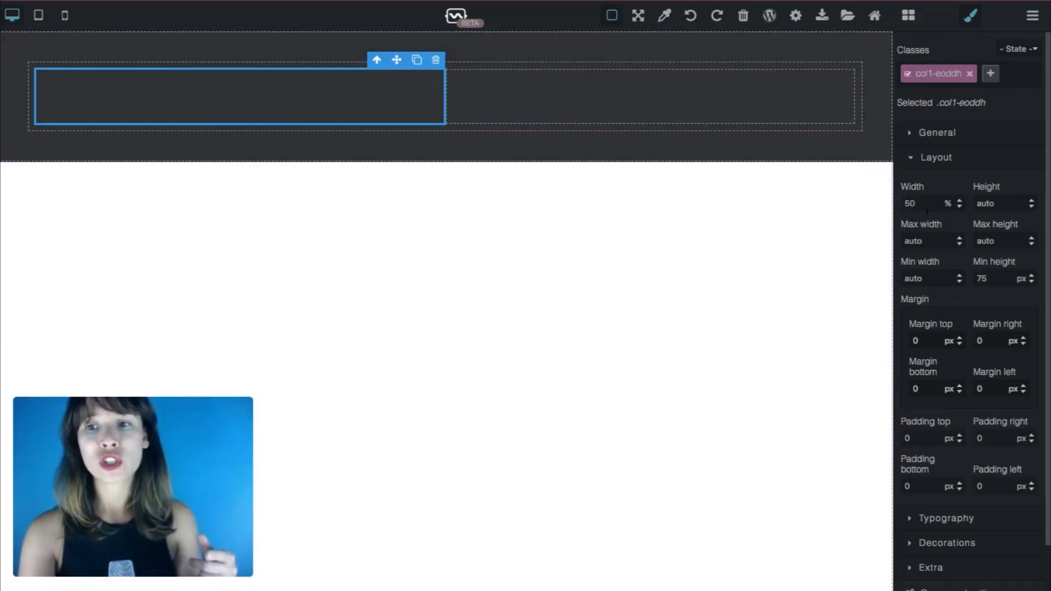
left_click(633, 113)
left_click(359, 120)
left_click(605, 111)
left_click(362, 104)
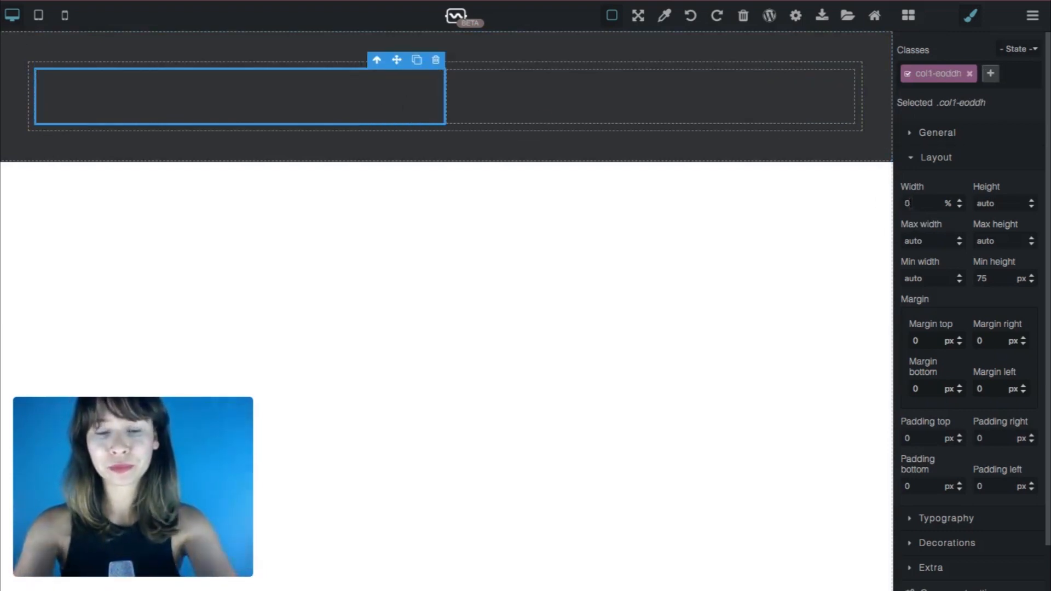
type("2")
left_click(487, 81)
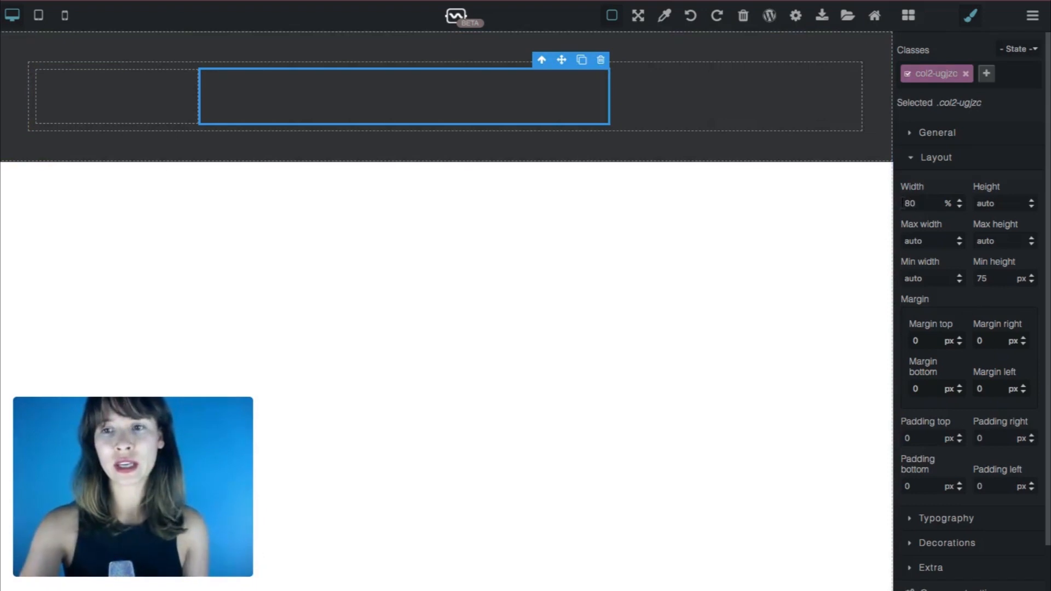
left_click(307, 193)
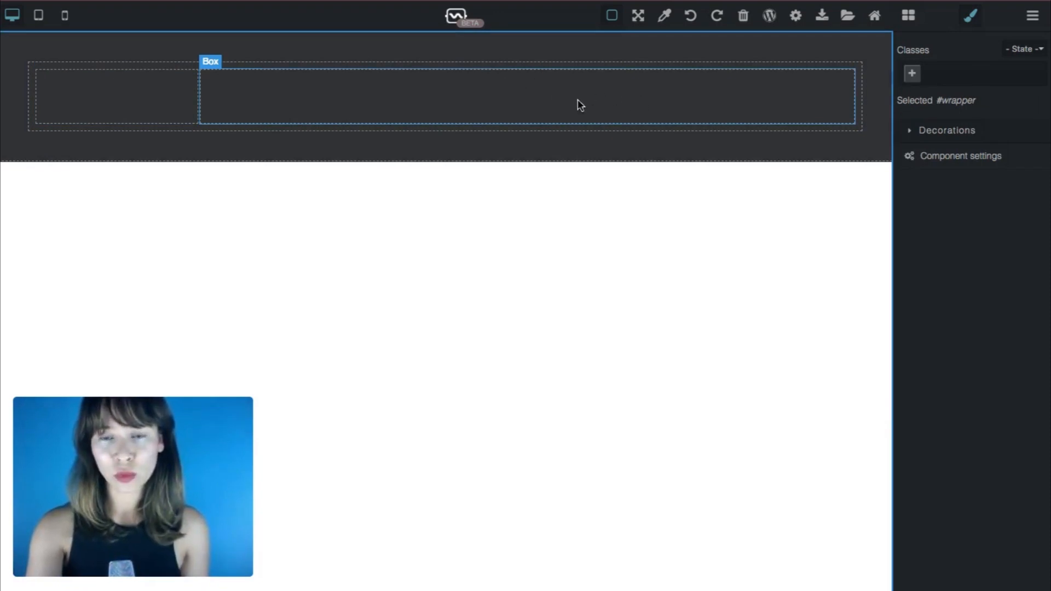
Place a Link Block inside the narrow first column of the grey container
left_click(103, 100)
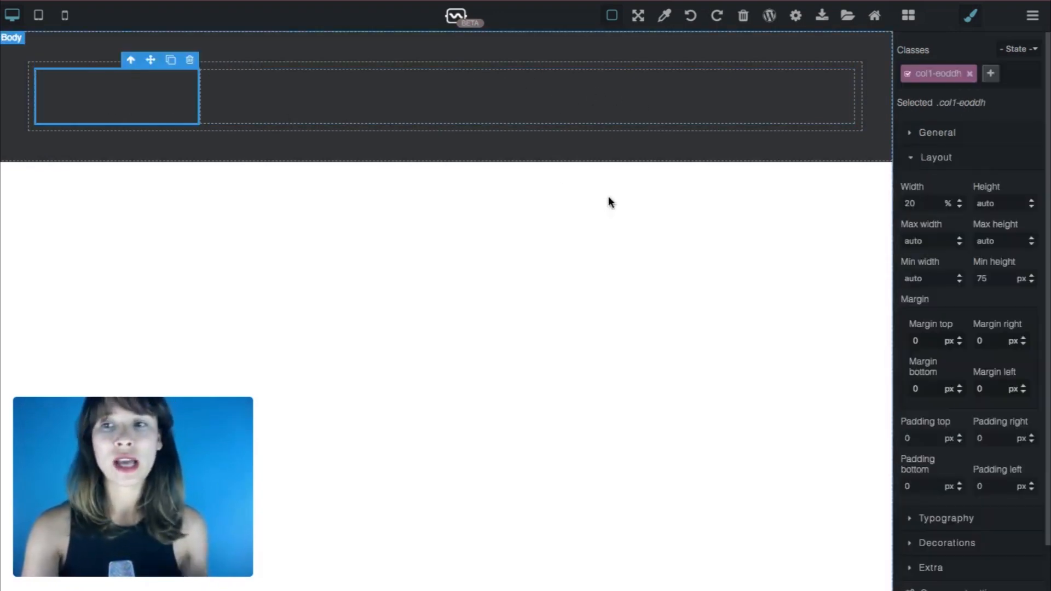
left_click(912, 160)
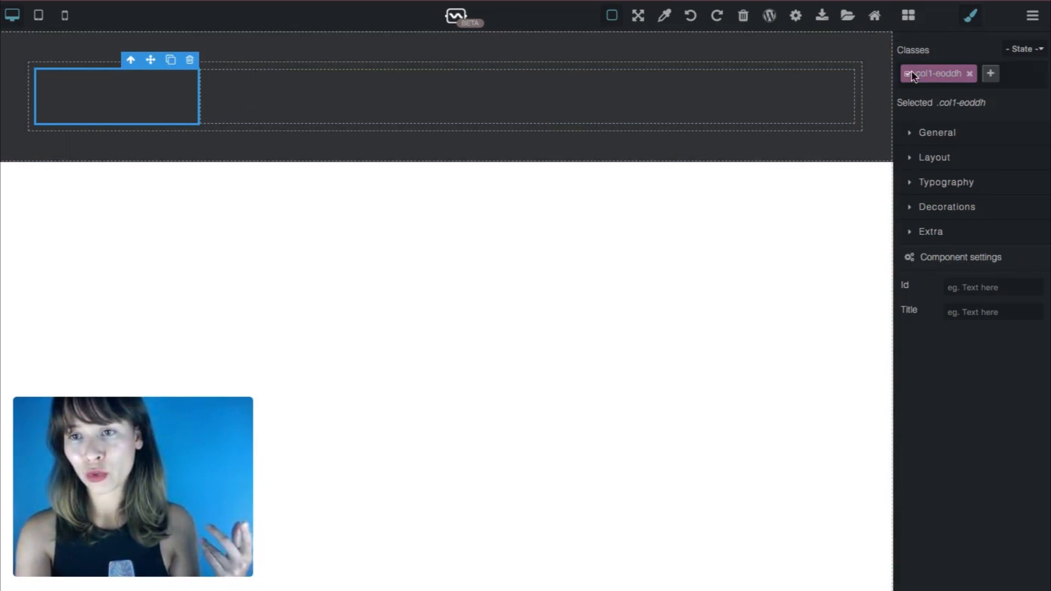
left_click(909, 17)
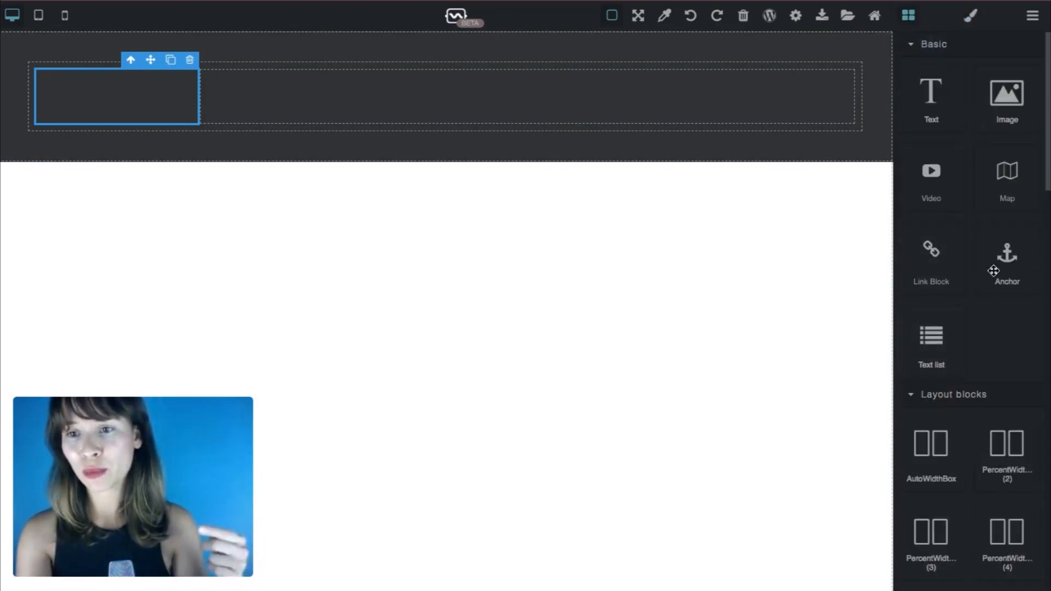
left_click_drag(918, 263, 89, 99)
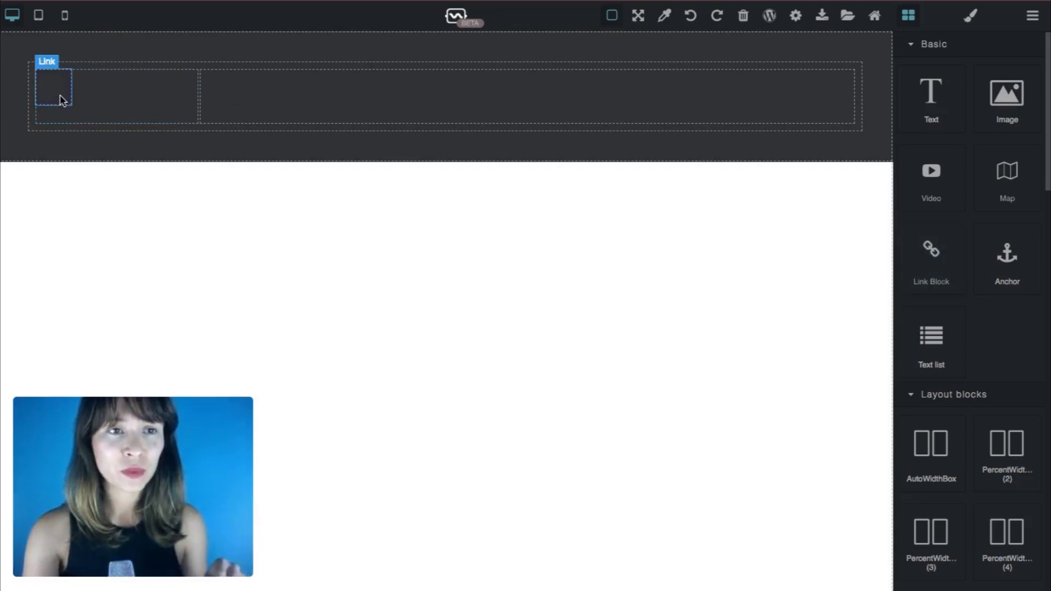
Assign the class "link" to the link block in the first column
left_click(64, 99)
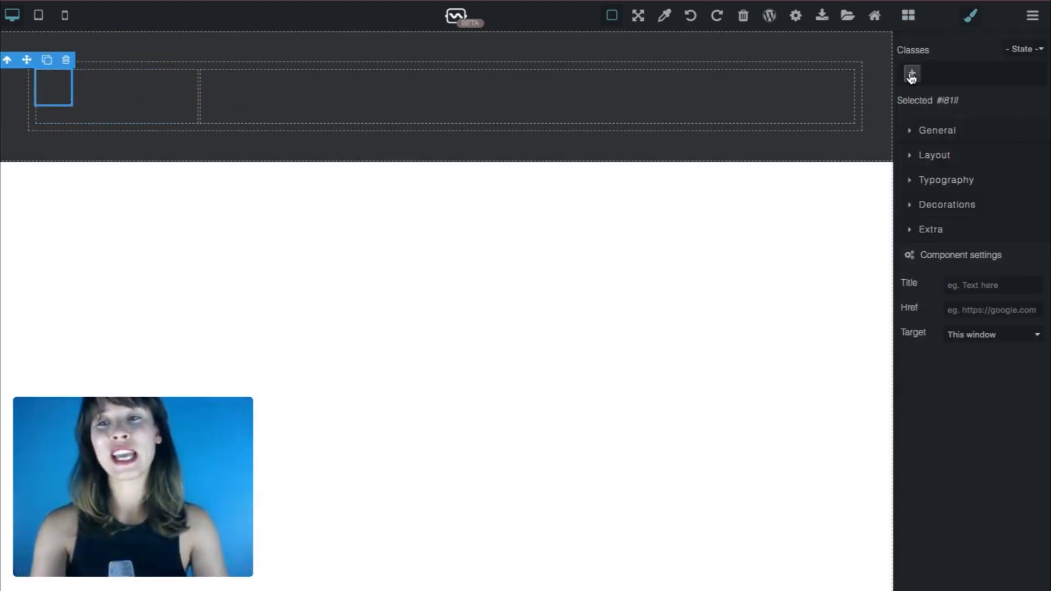
left_click(912, 75)
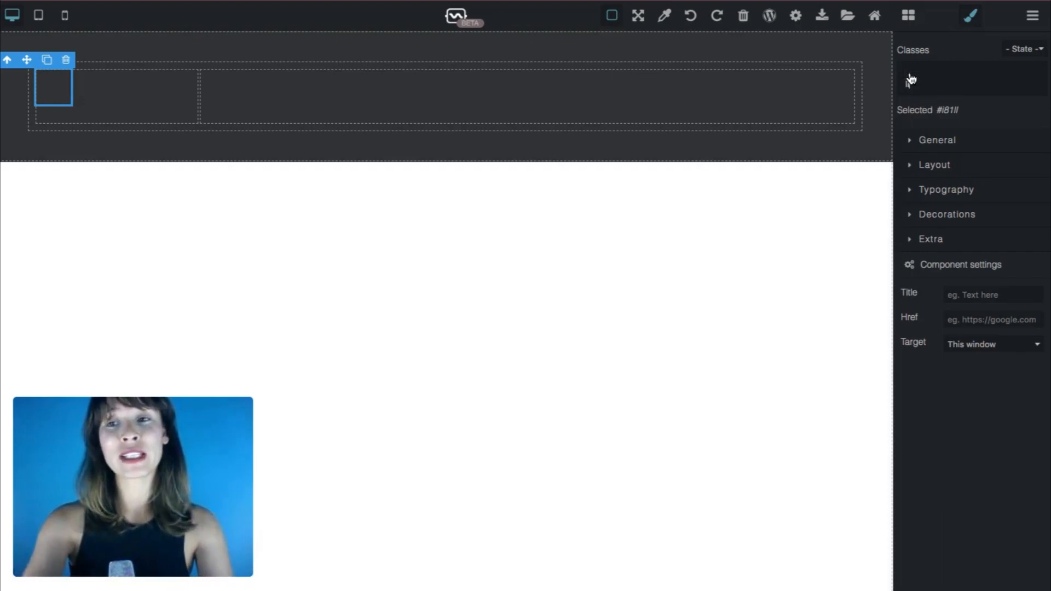
type("link")
key("Return")
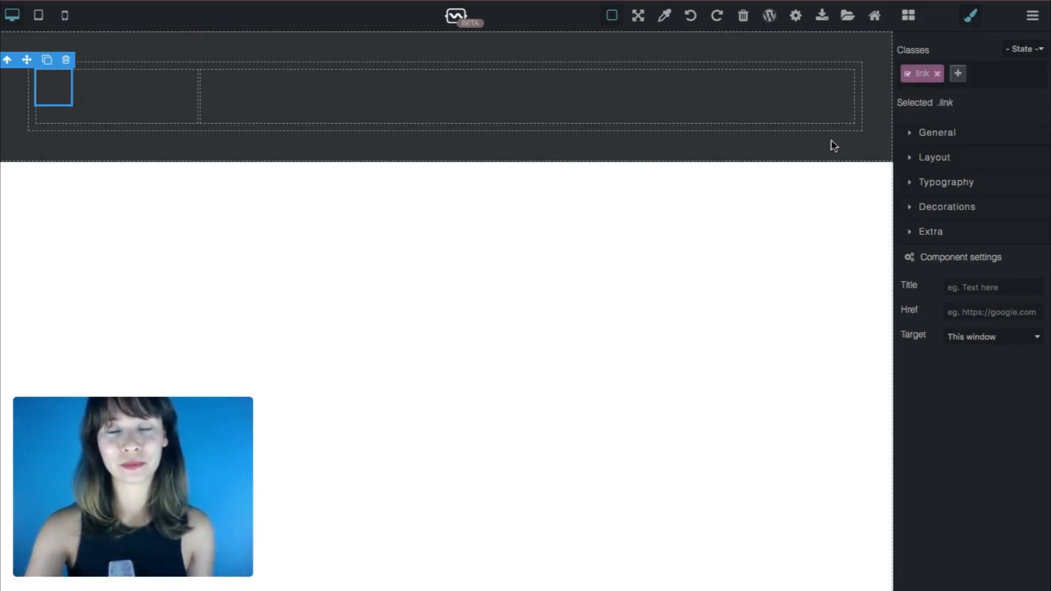
left_click(714, 215)
left_click(64, 91)
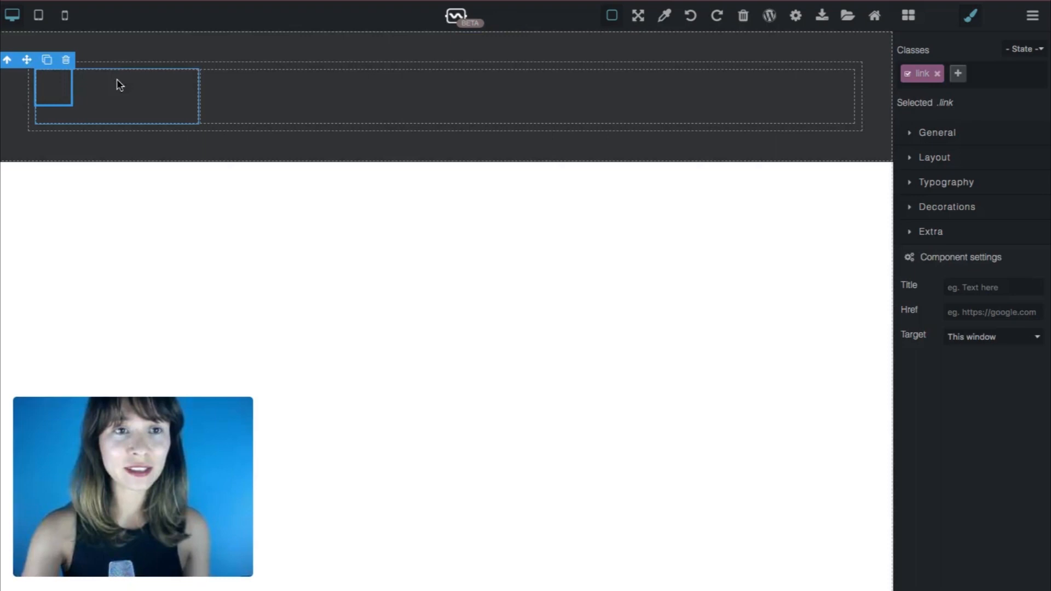
Place an Image inside the link block, uploading startup-logo.png from the Startup-theme folder as its picture
left_click(911, 16)
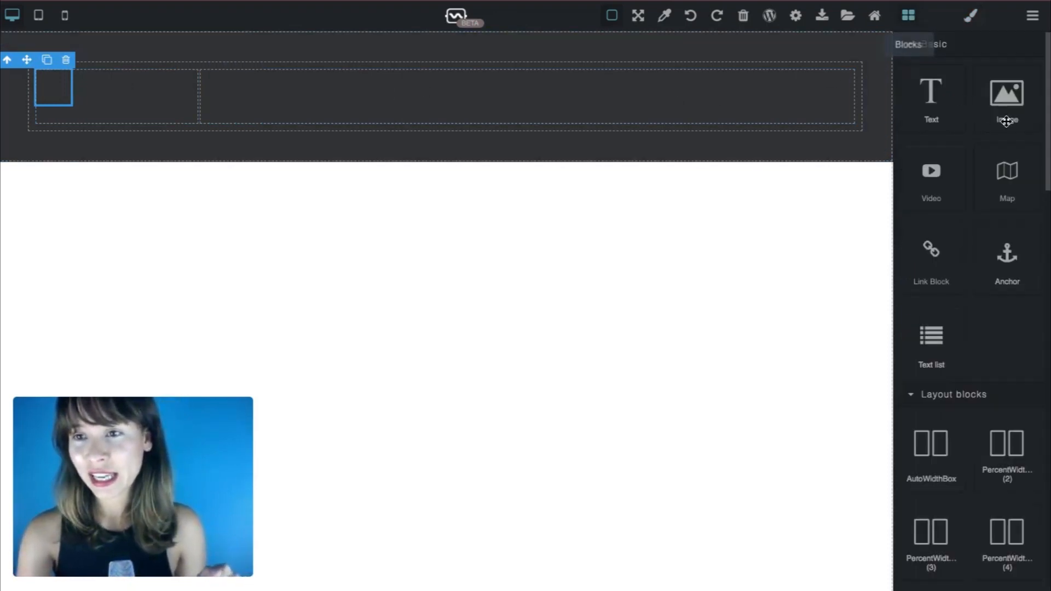
left_click_drag(1014, 118, 59, 97)
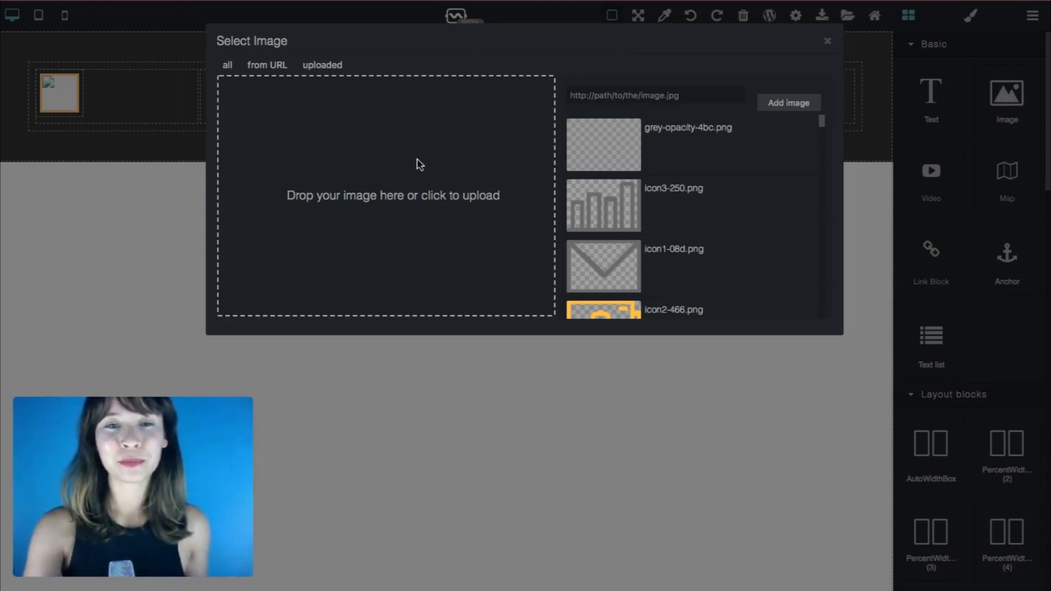
left_click(392, 195)
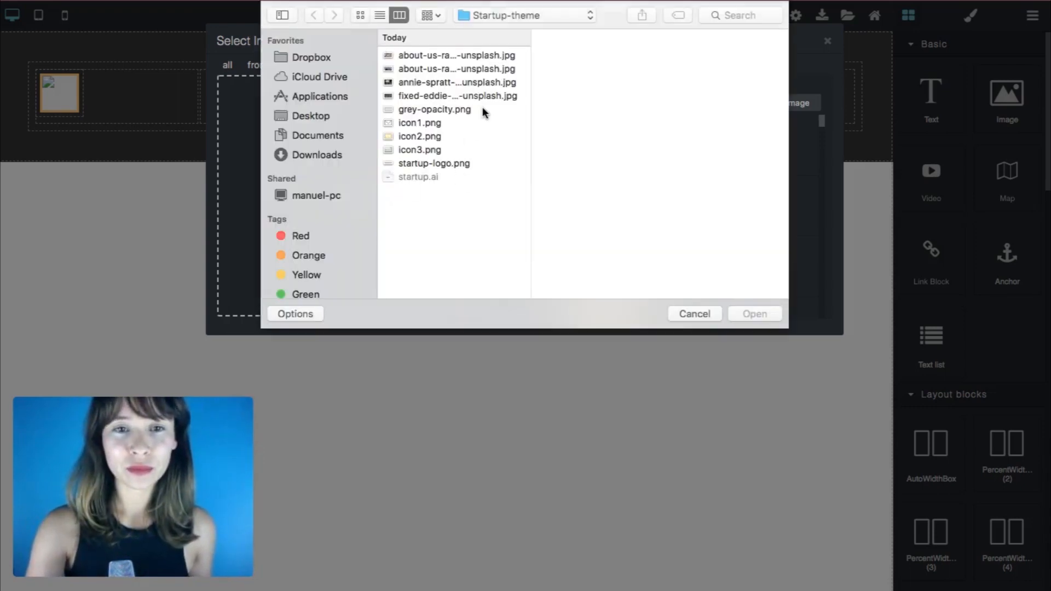
left_click(448, 163)
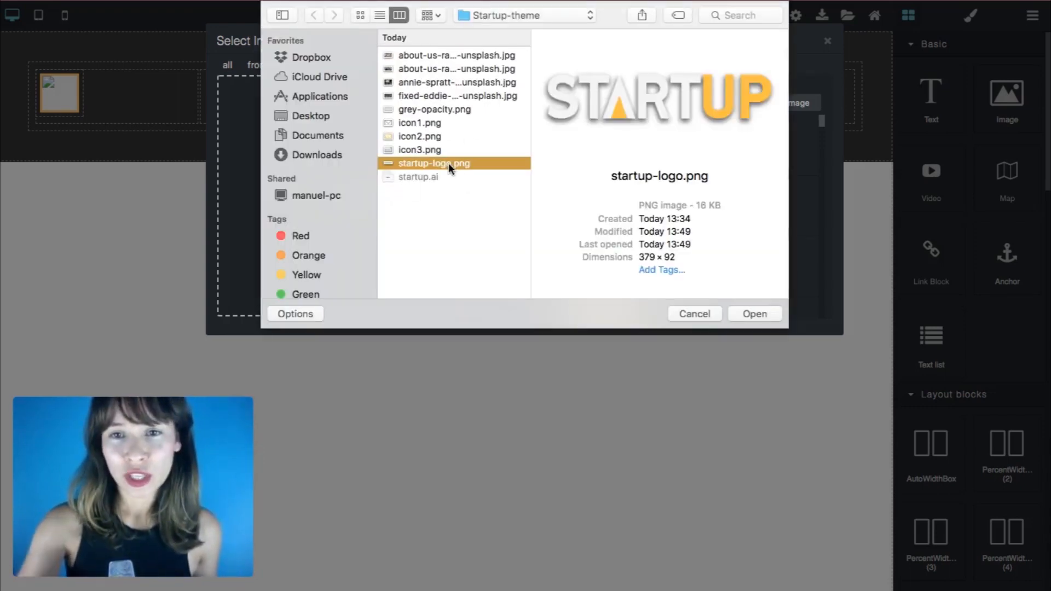
double_click(448, 163)
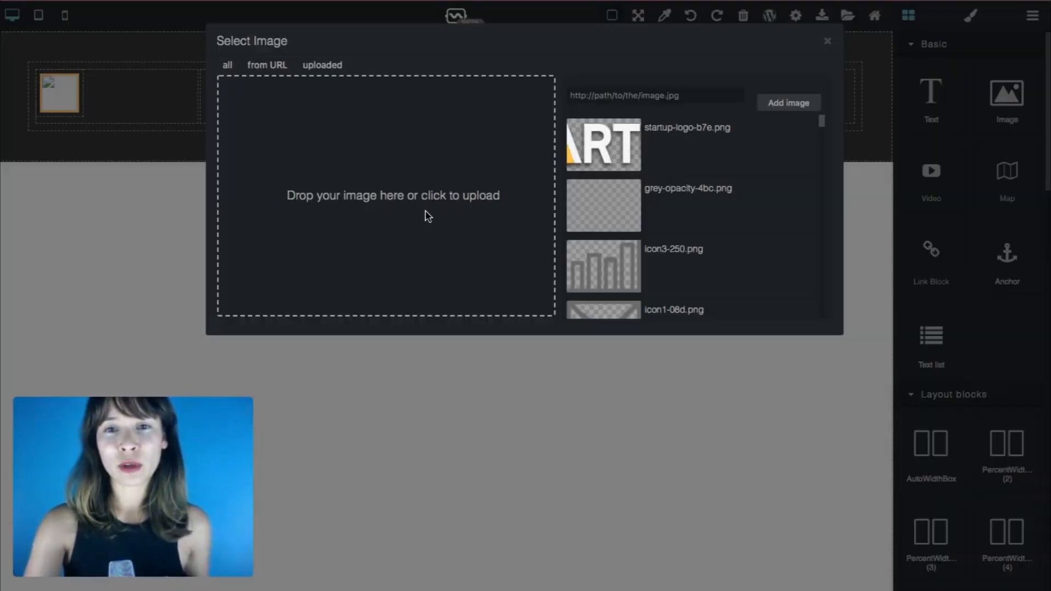
left_click(622, 137)
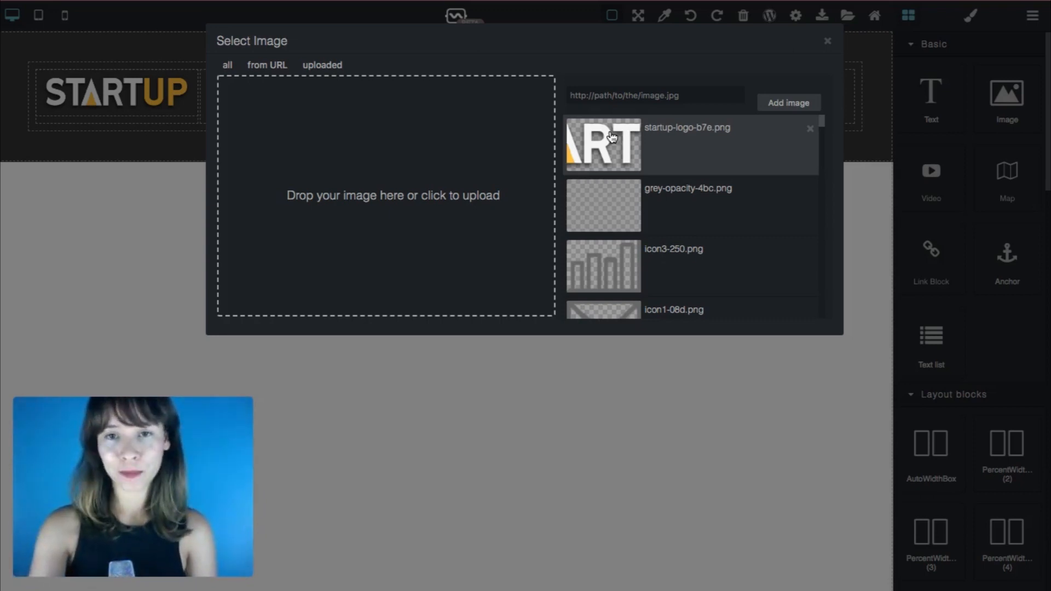
left_click(621, 138)
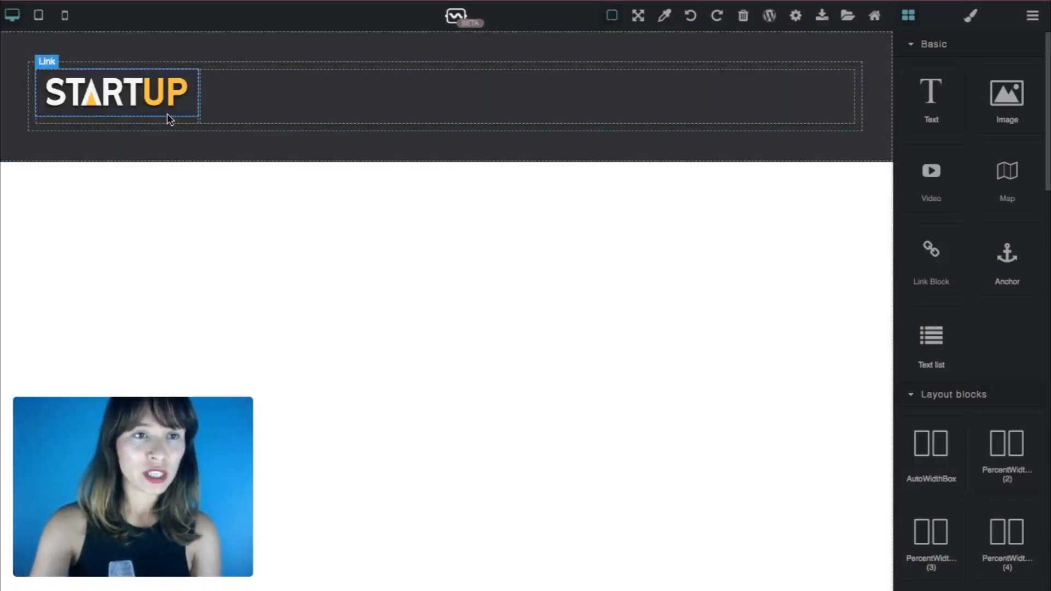
Set the STARTUP logo image's width to 190 px
left_click(152, 94)
left_click(937, 155)
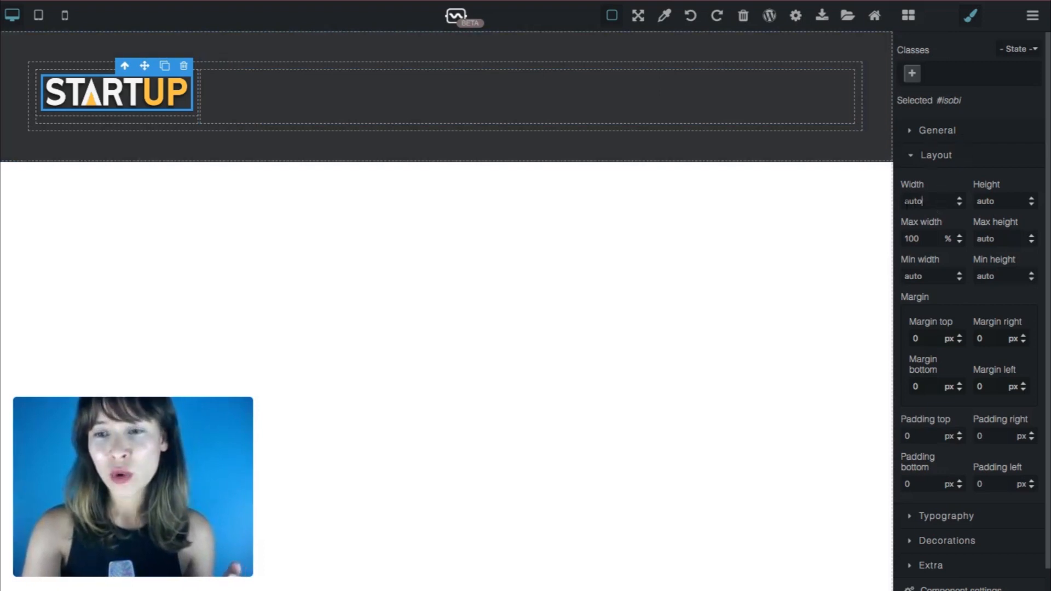
left_click_drag(923, 201, 894, 209)
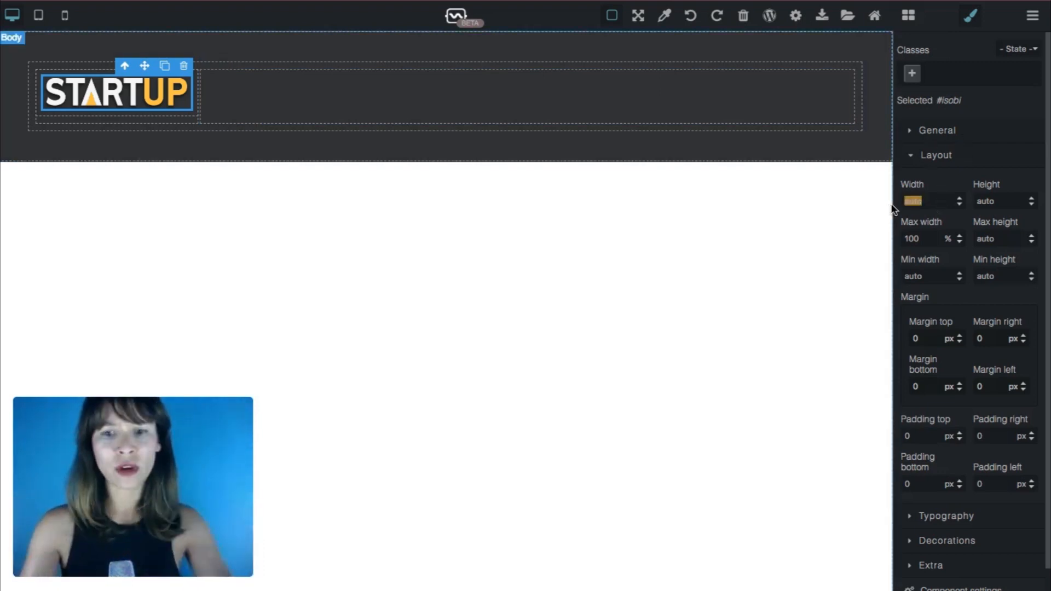
type("190")
key("Return")
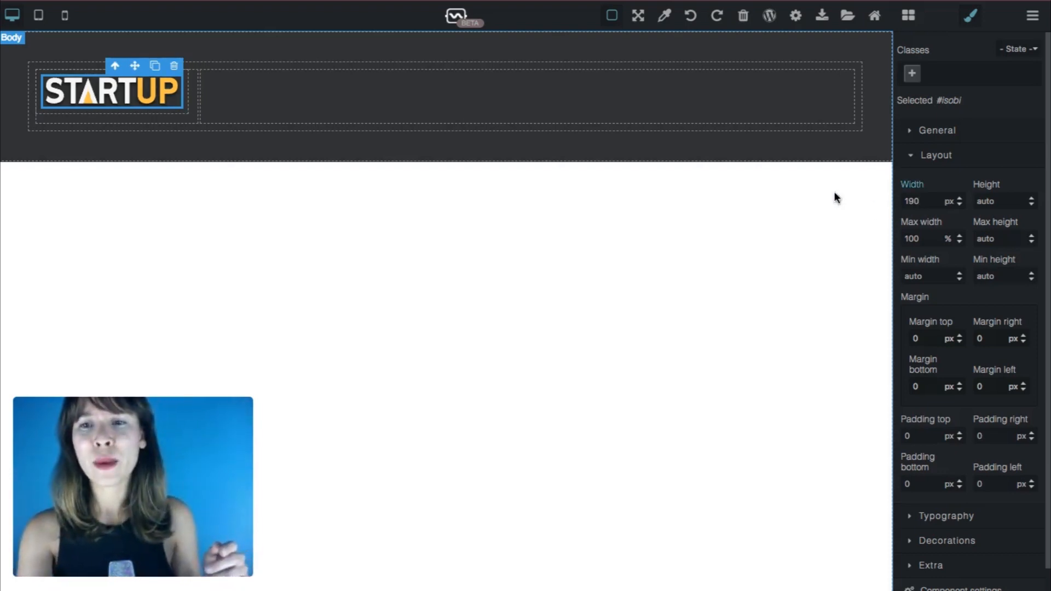
left_click(794, 157)
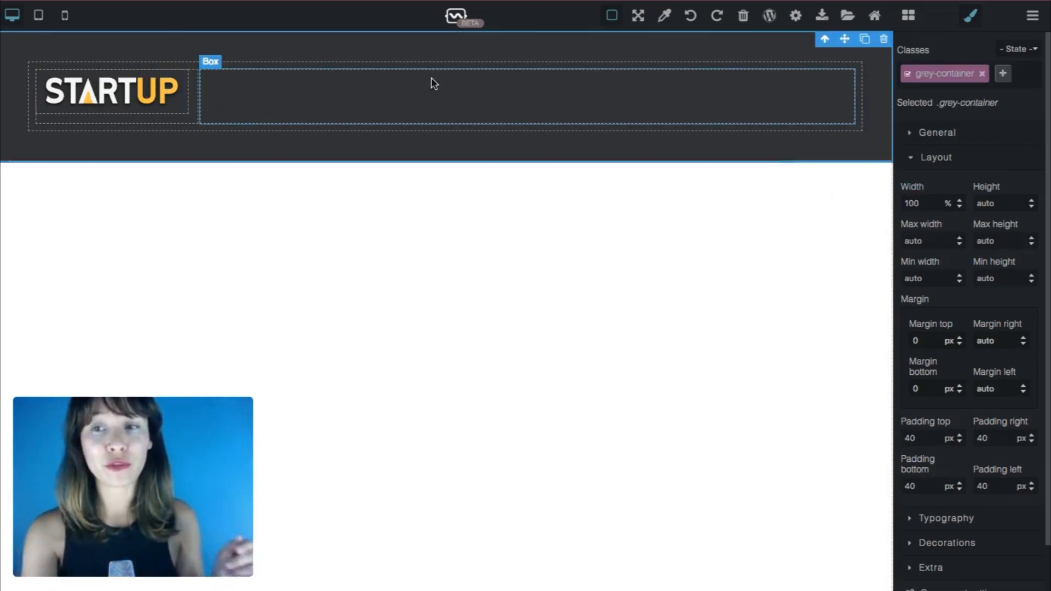
Place a Right Align Navbar WordPress block inside the wide second column
left_click(910, 15)
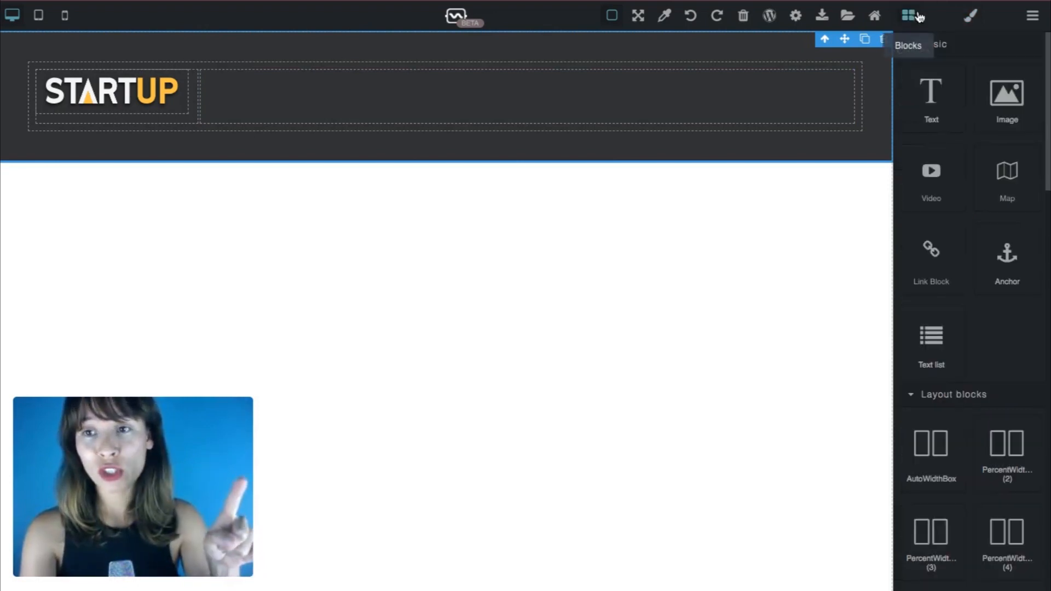
left_click(949, 49)
left_click(953, 70)
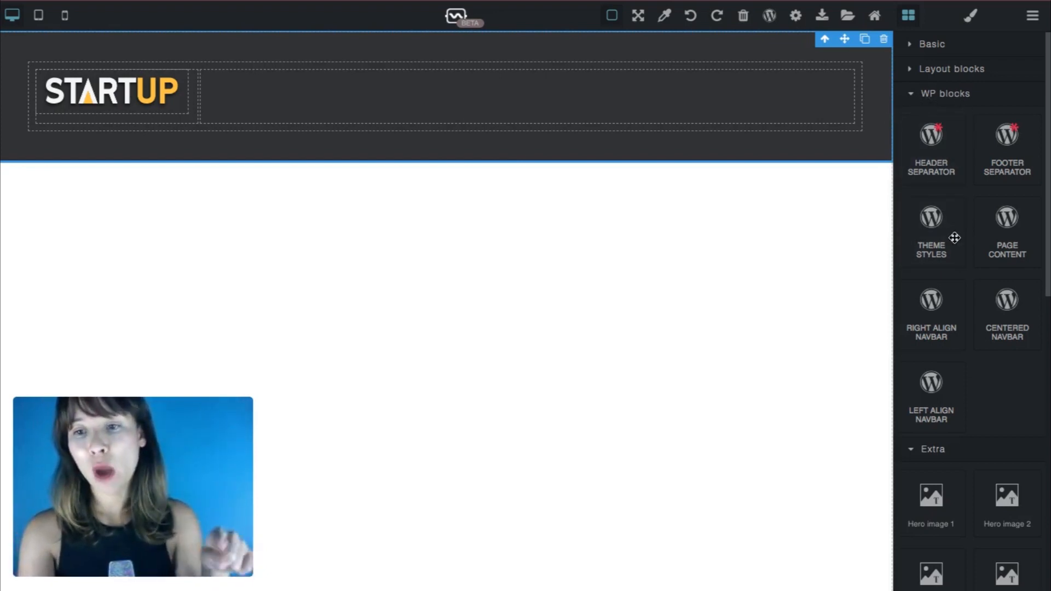
left_click_drag(942, 331, 681, 106)
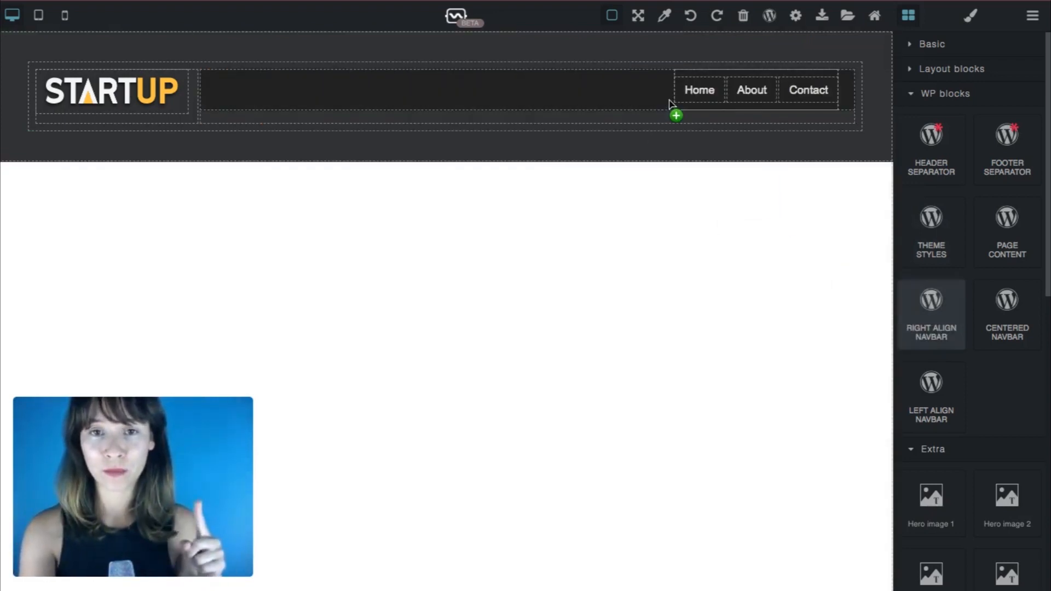
left_click(842, 105)
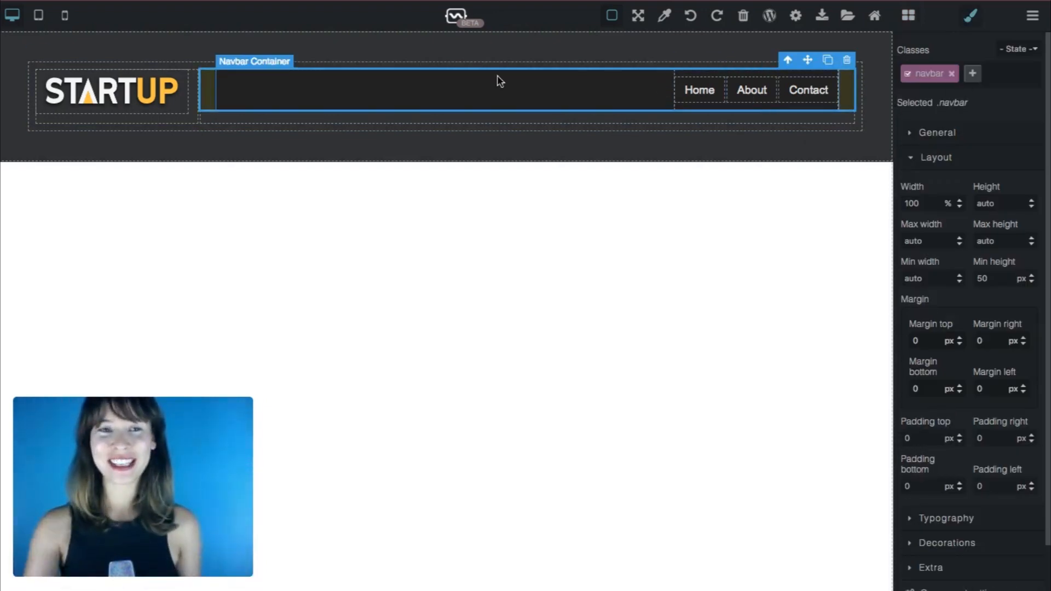
left_click(779, 348)
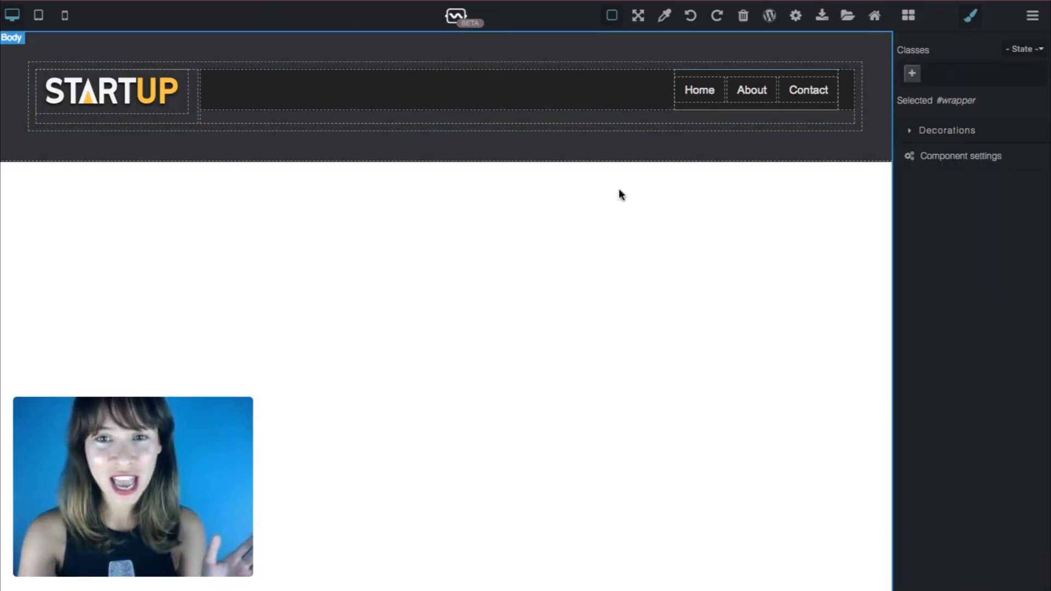
Set the background color of the navbar in the second column to none
left_click(208, 99)
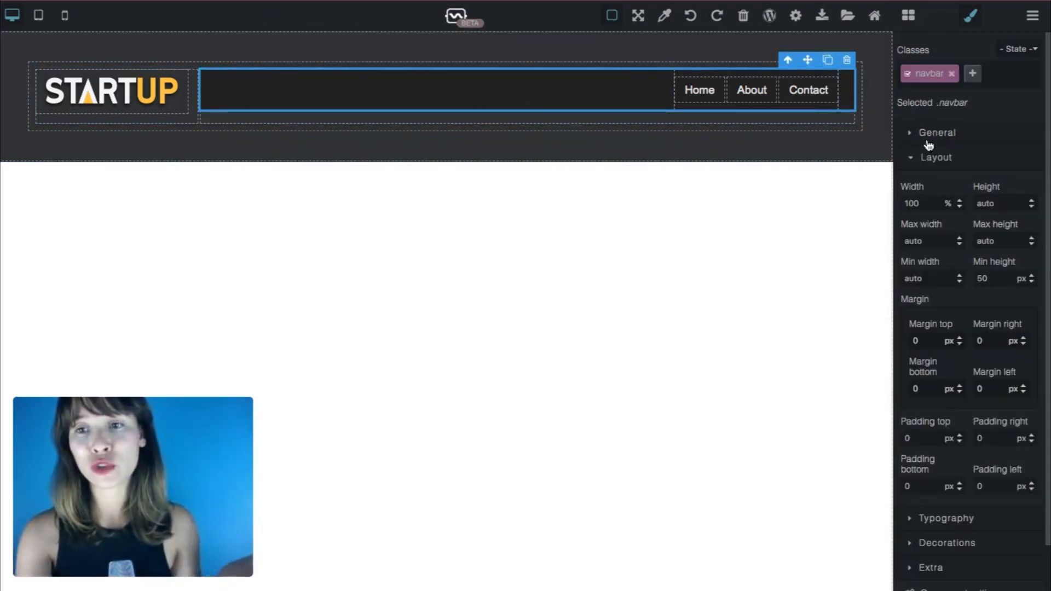
left_click(934, 159)
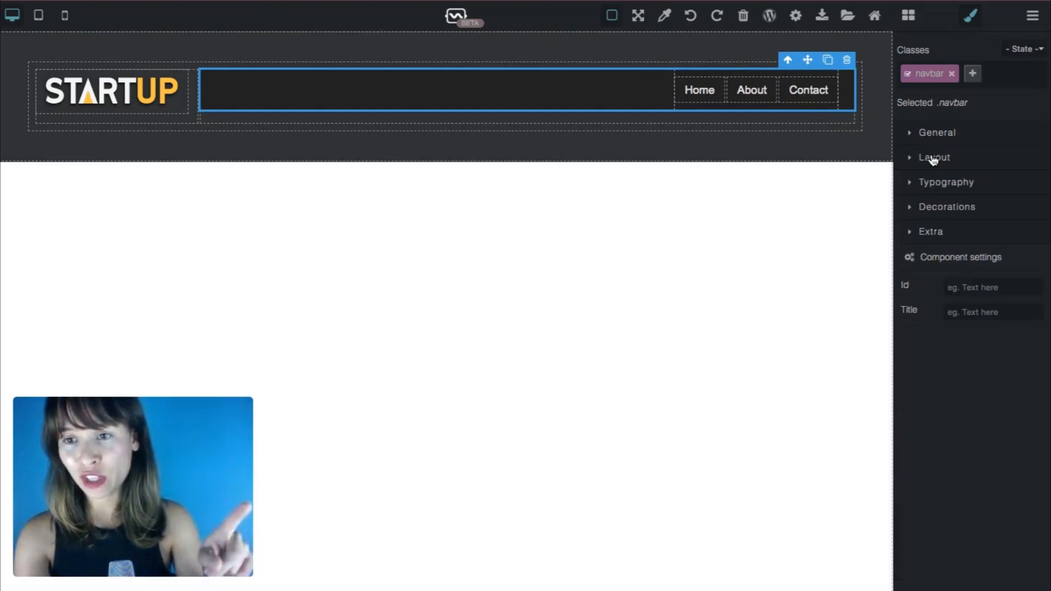
left_click(934, 208)
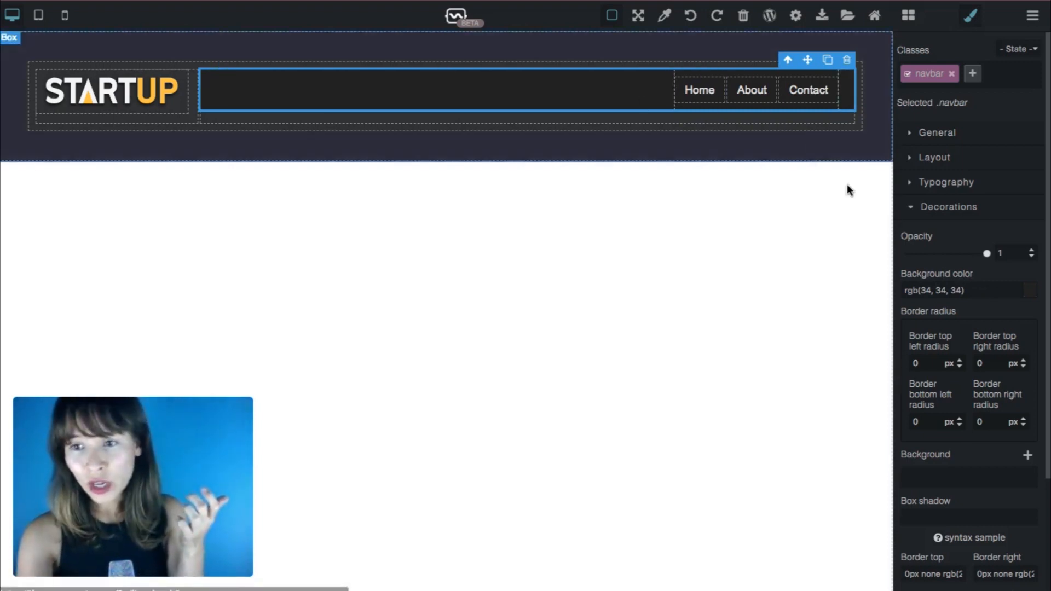
left_click(329, 66)
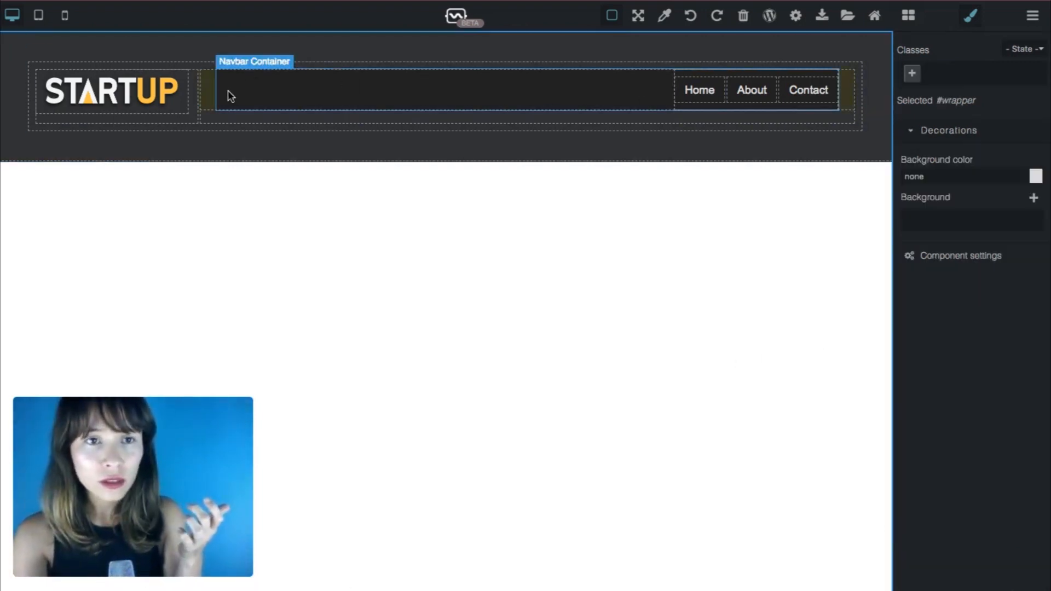
left_click(208, 97)
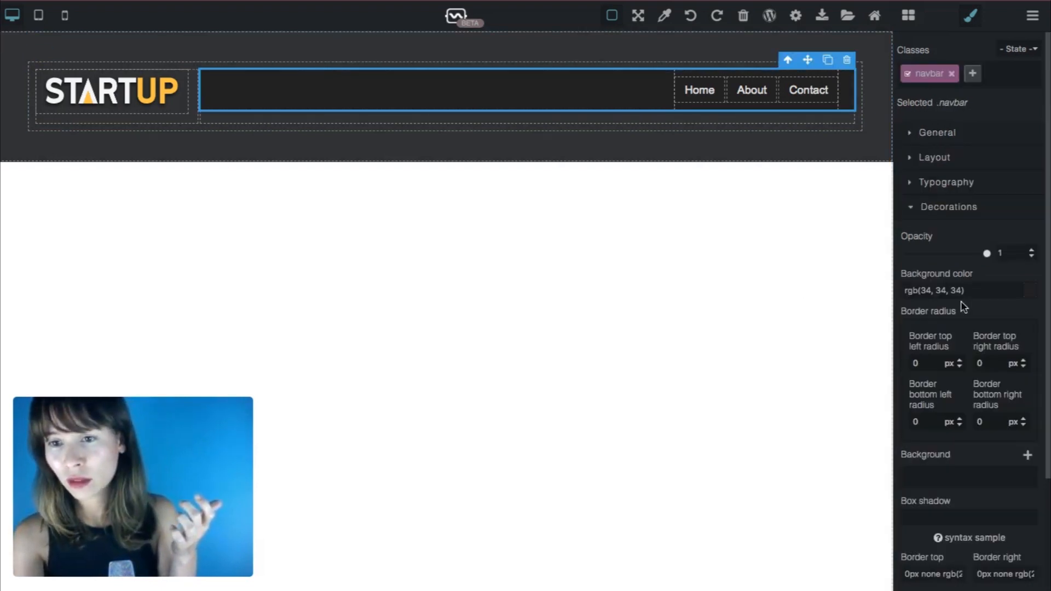
left_click_drag(973, 292, 862, 293)
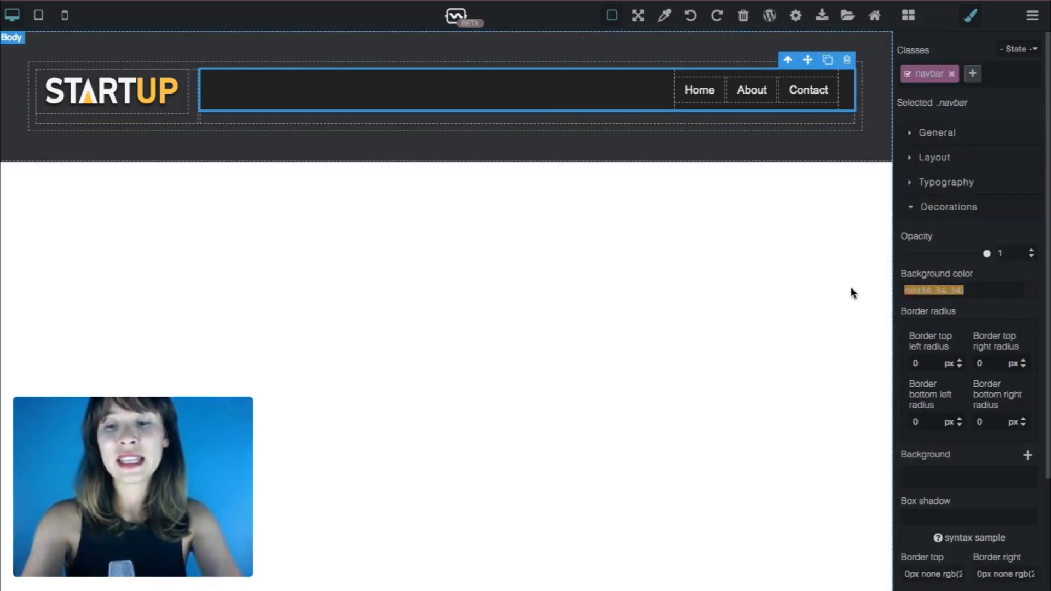
type("none")
key("Return")
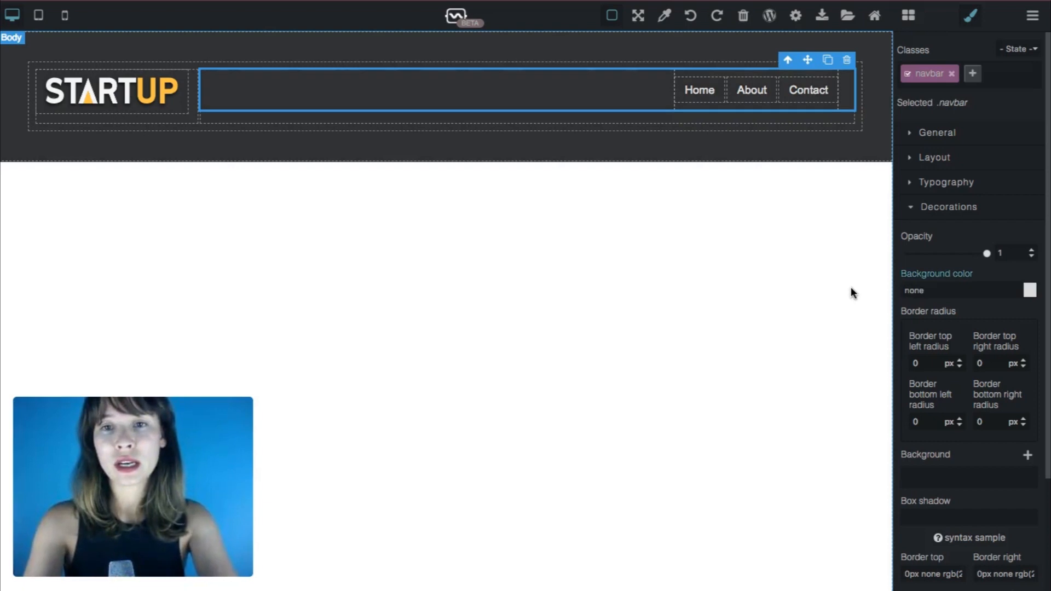
left_click(684, 247)
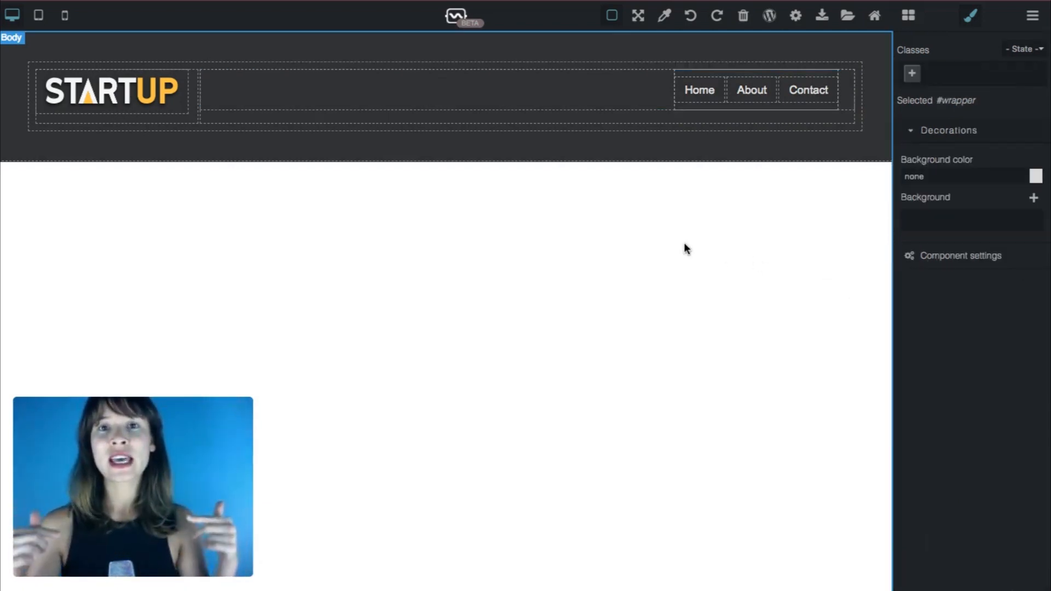
left_click(618, 151)
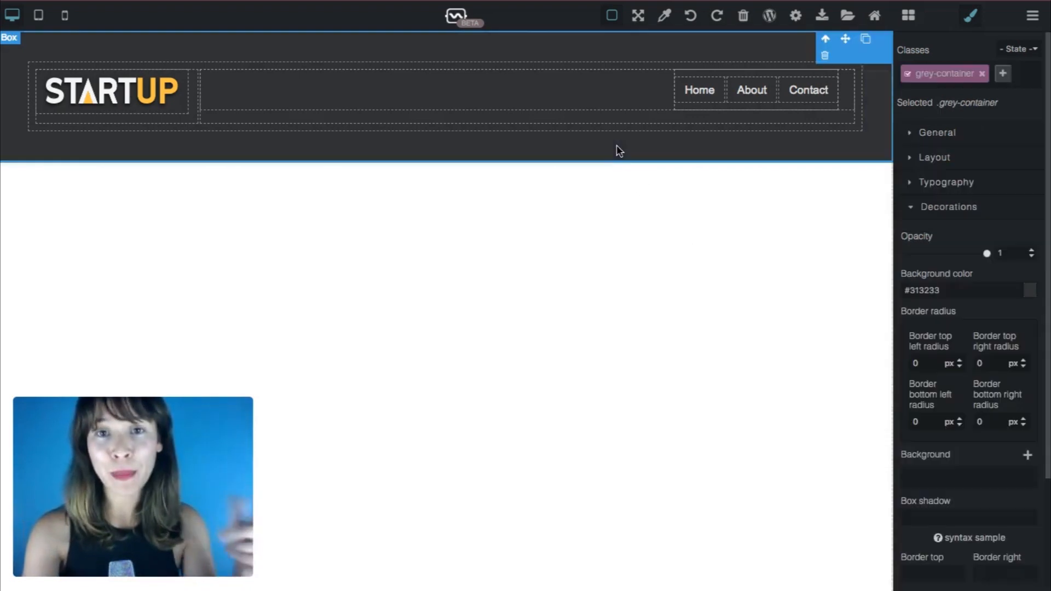
left_click(634, 224)
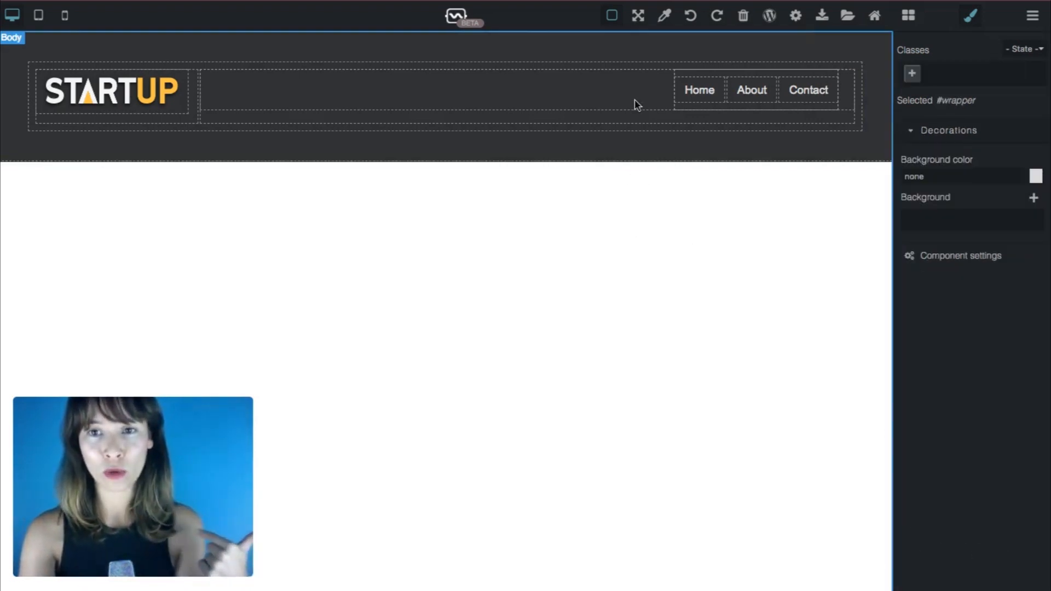
Set the navbar's font family to Helvetica and its text color to #fefefe
left_click(205, 100)
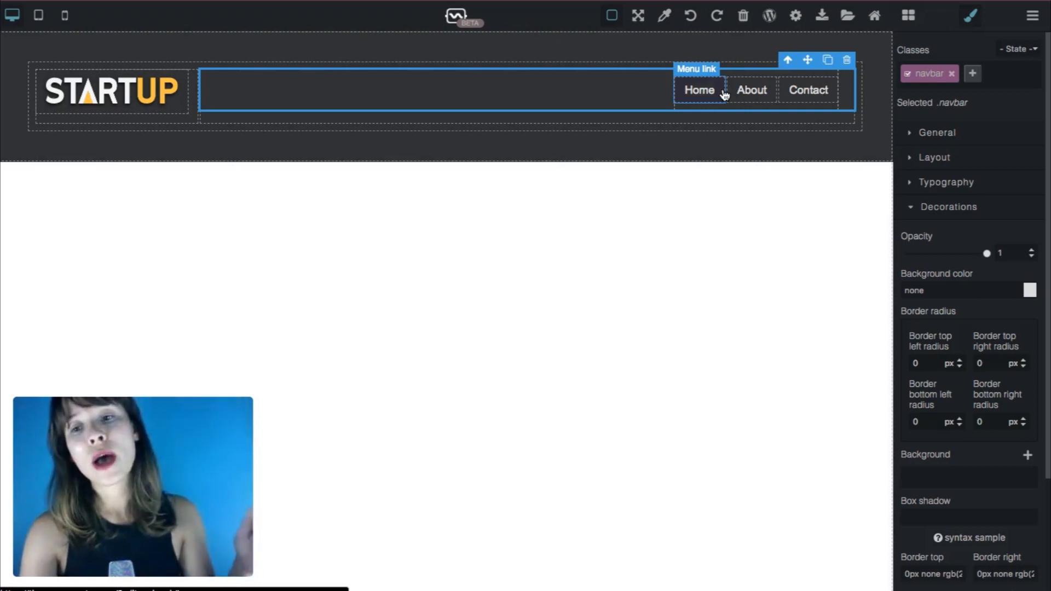
left_click(930, 186)
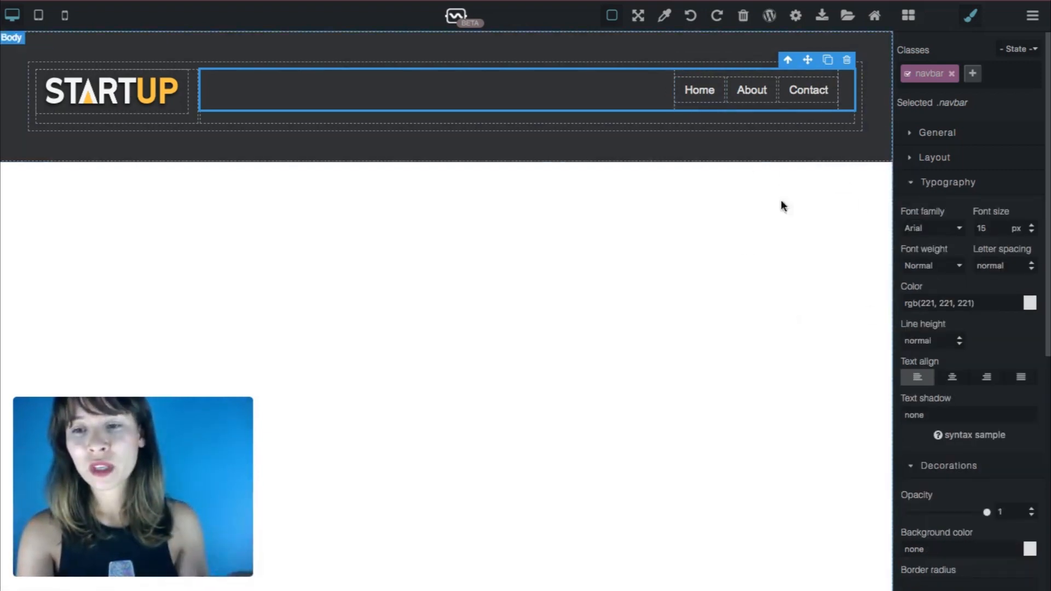
left_click(951, 227)
left_click(952, 298)
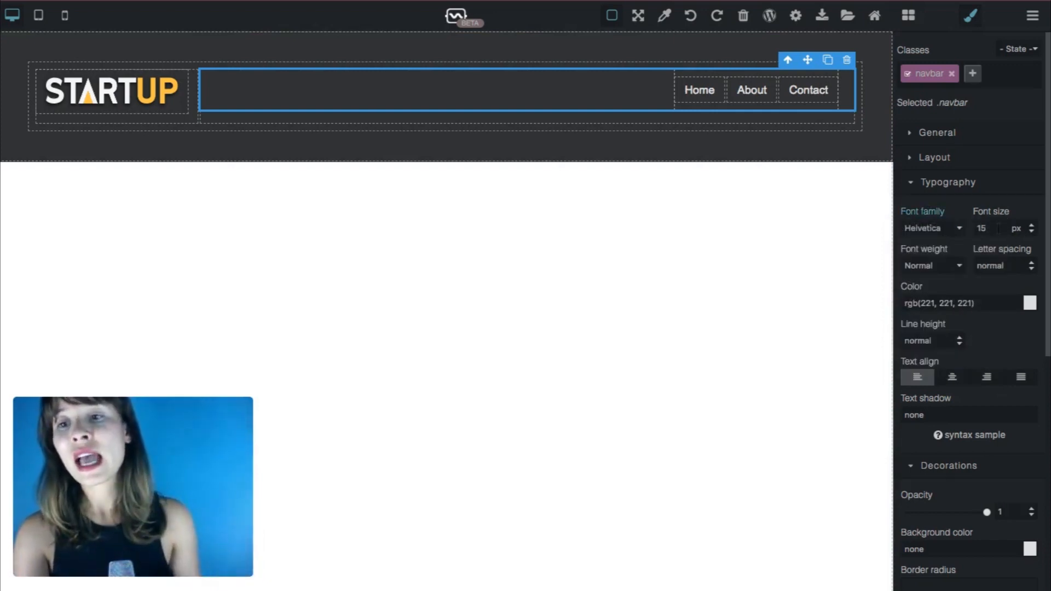
left_click_drag(988, 303, 882, 303)
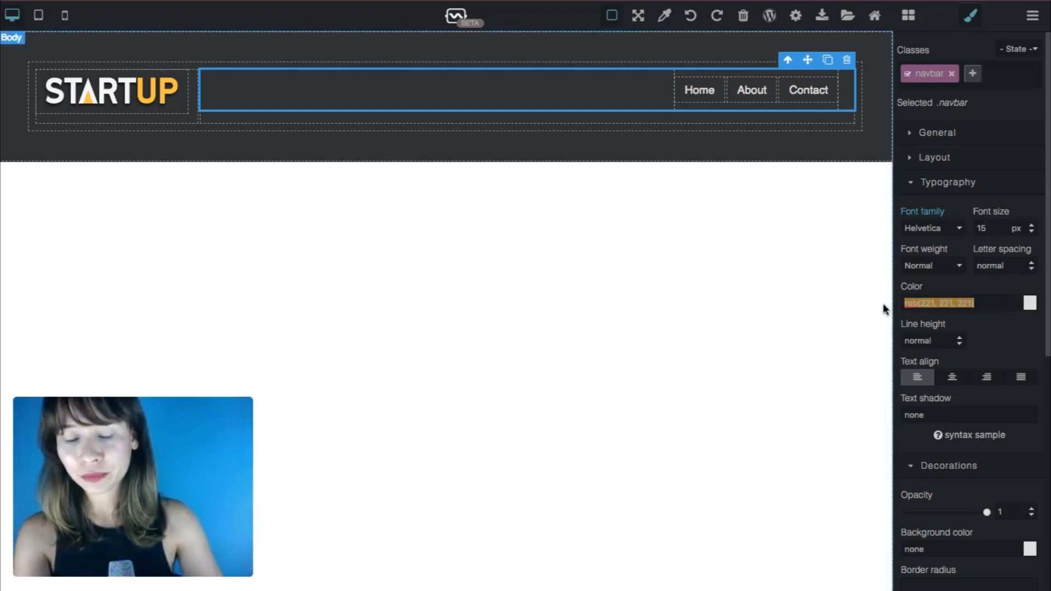
type("#fefef")
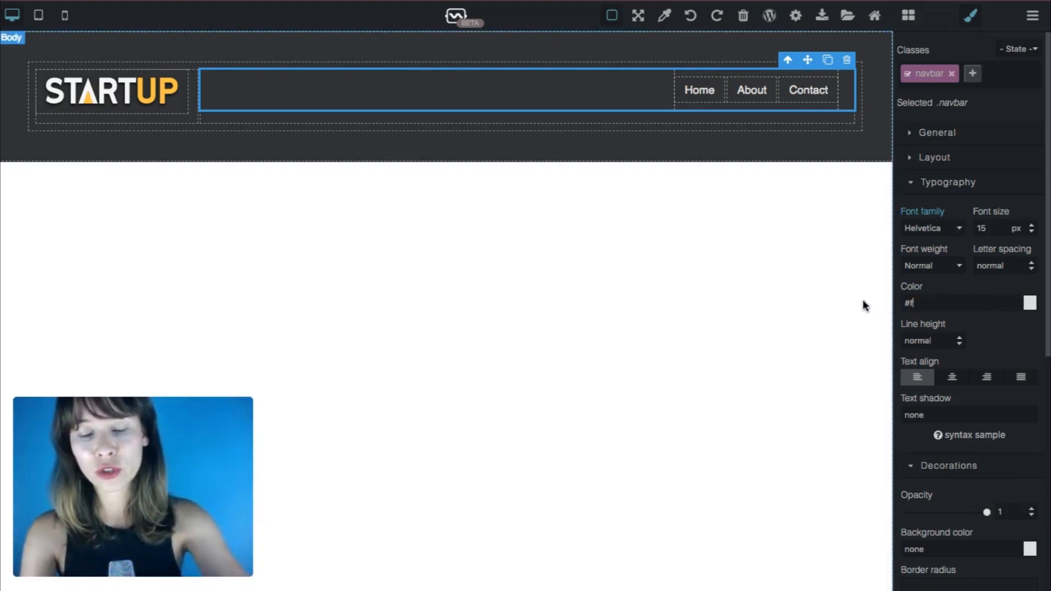
type("e")
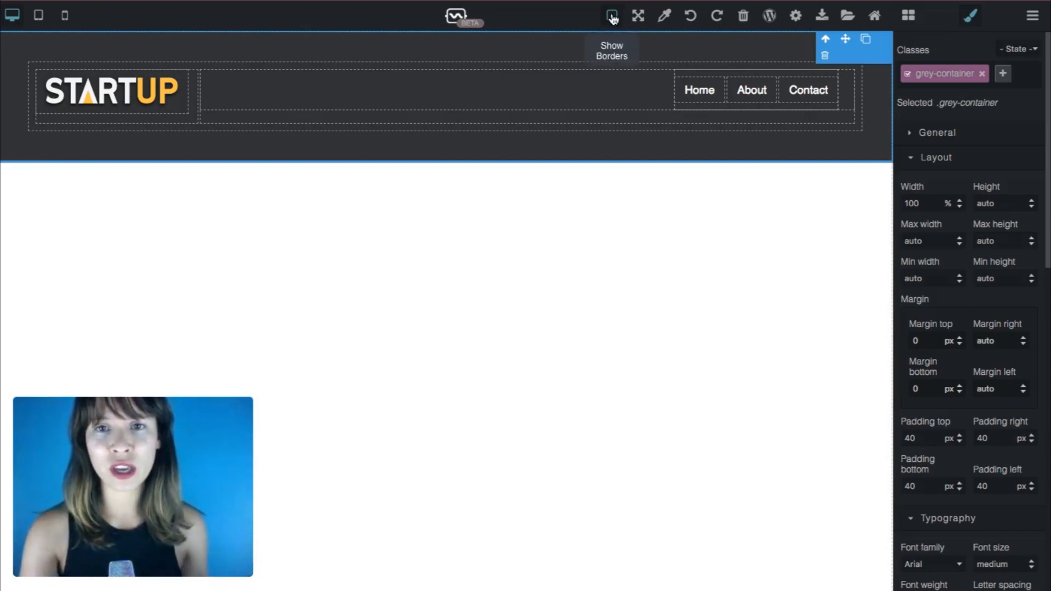
Toggle the element borders off and on to preview the header's clean appearance
left_click(613, 18)
left_click(612, 18)
left_click(613, 18)
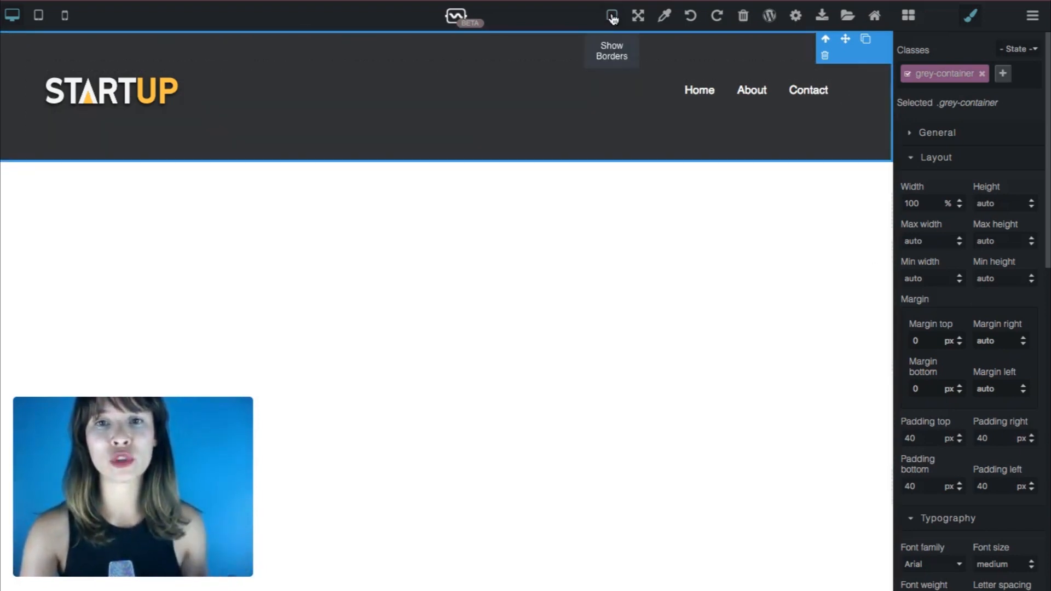
left_click(612, 18)
left_click(612, 18)
left_click(613, 18)
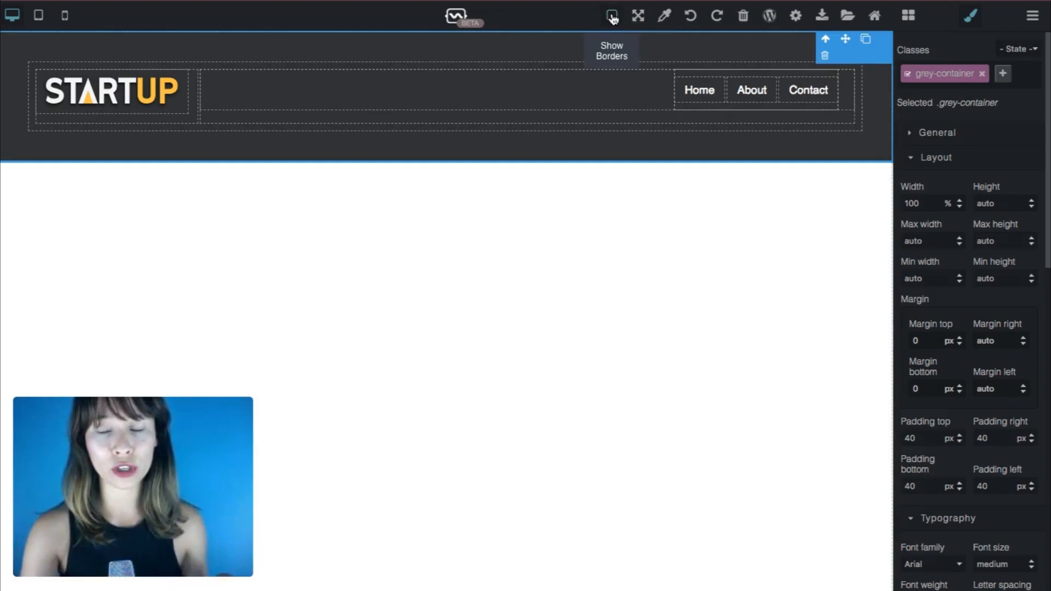
left_click(835, 235)
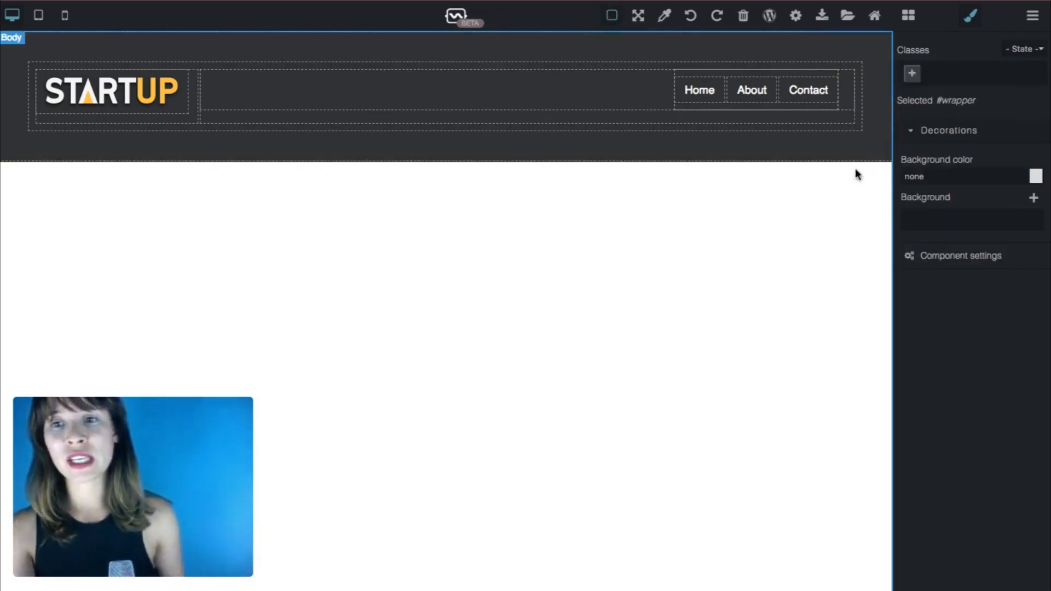
Set the grey-container header's top, bottom, right and left padding to 10 px and preview it without element borders
left_click(863, 151)
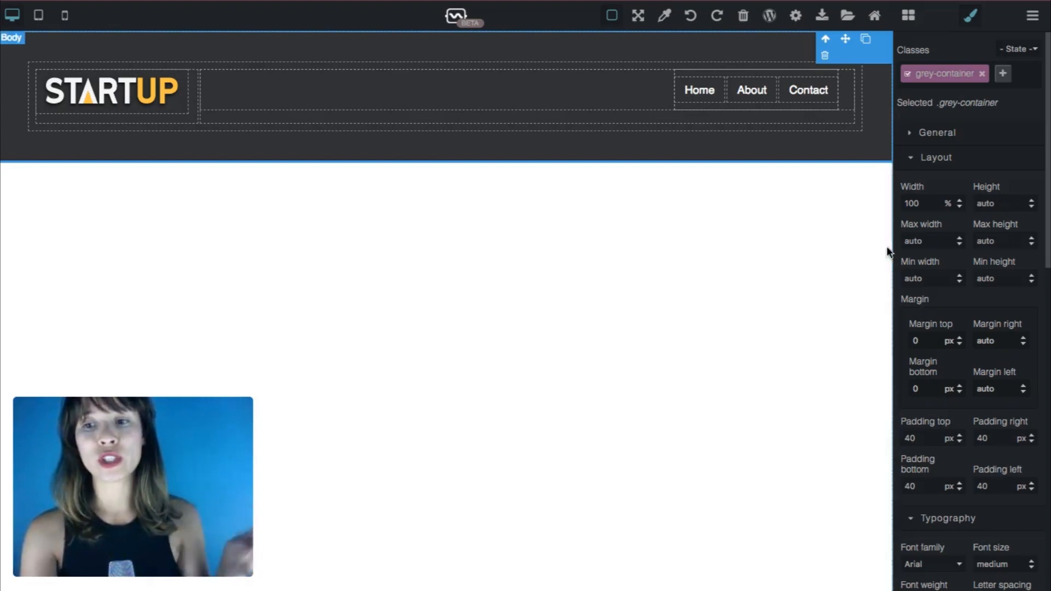
left_click_drag(921, 438, 898, 441)
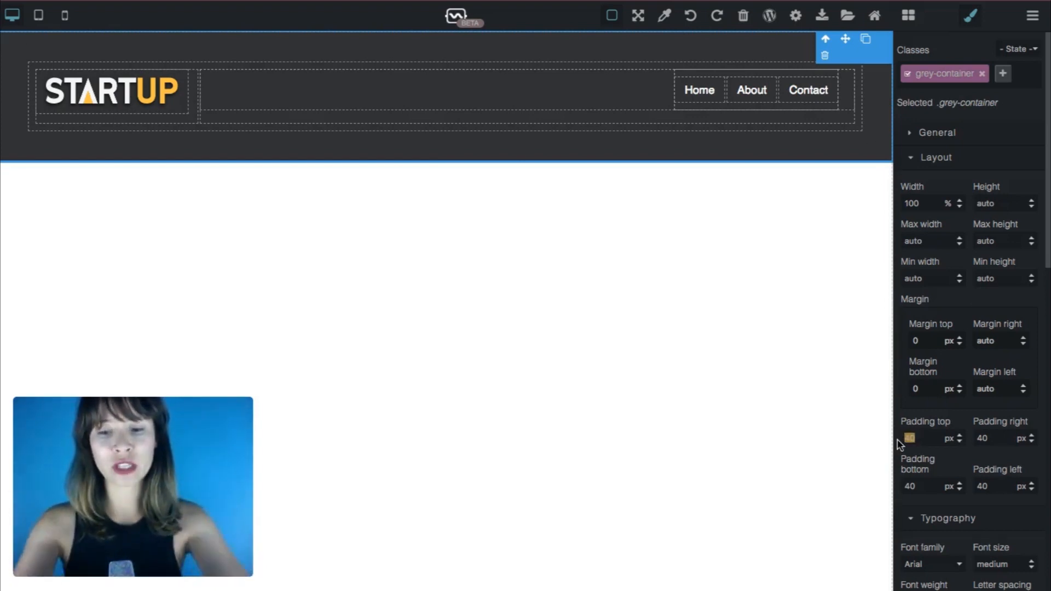
type("10")
left_click_drag(926, 485, 882, 484)
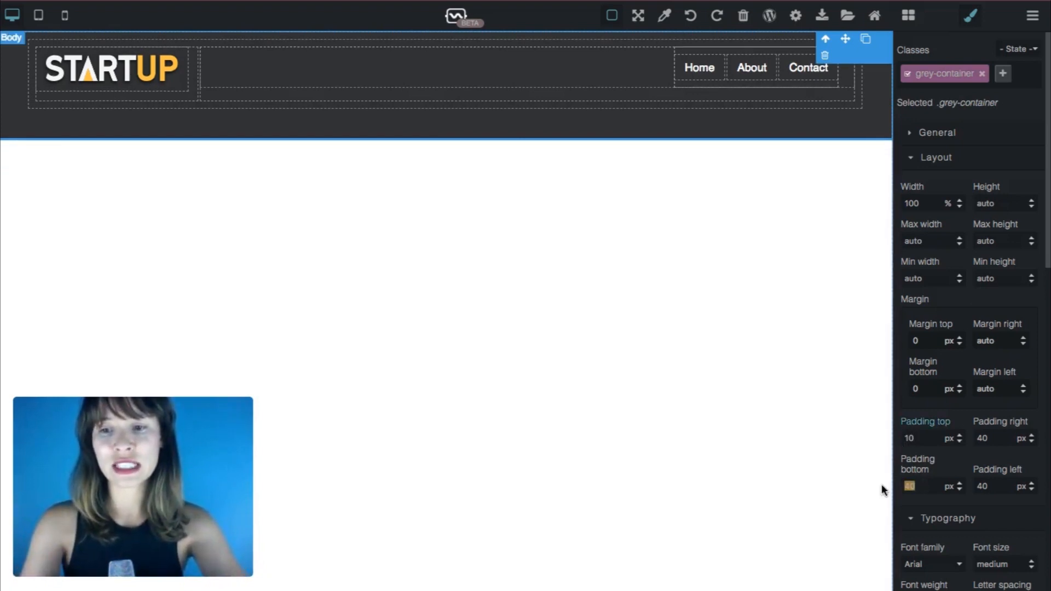
type("10")
left_click_drag(992, 439, 956, 438)
type("10")
left_click_drag(990, 487, 976, 487)
type("10")
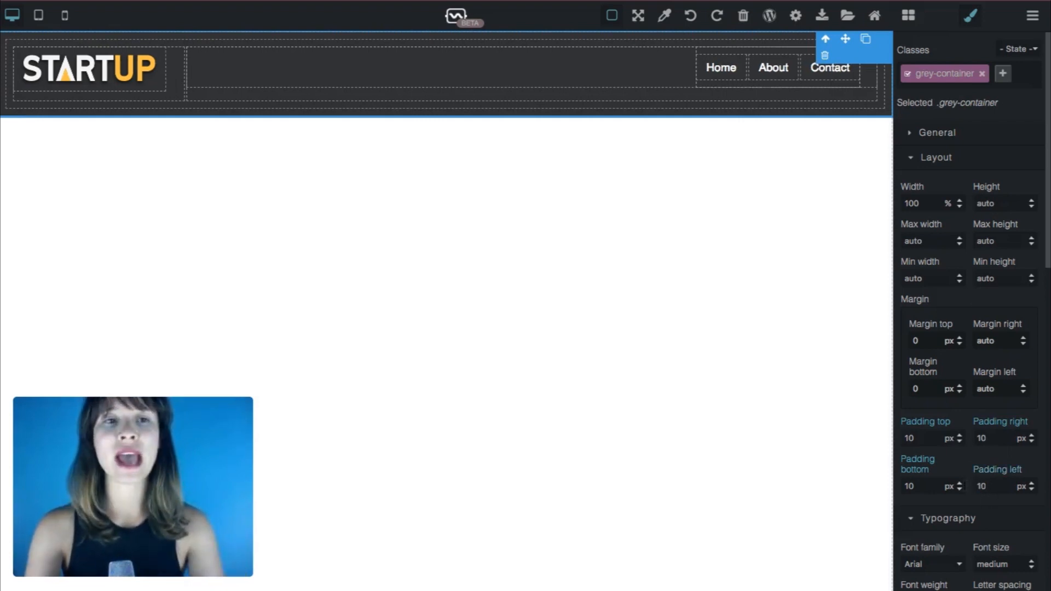
left_click(724, 390)
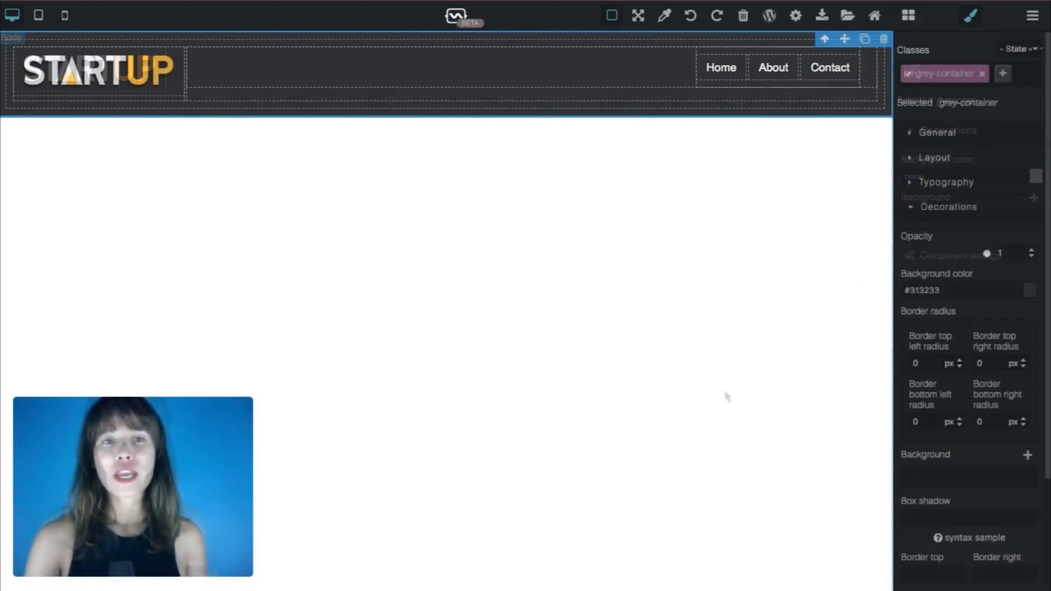
left_click(613, 16)
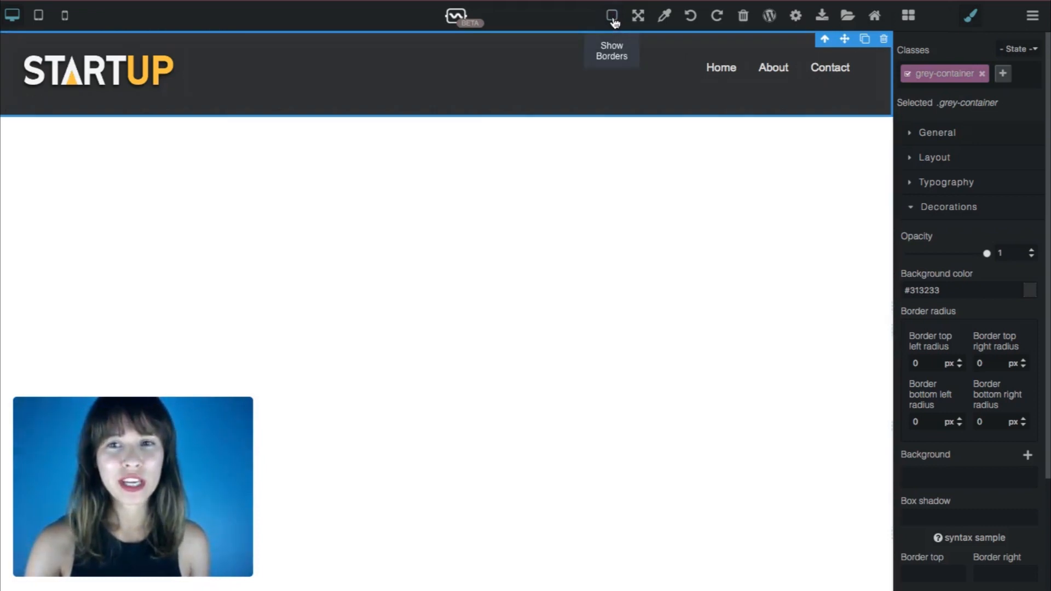
left_click(614, 20)
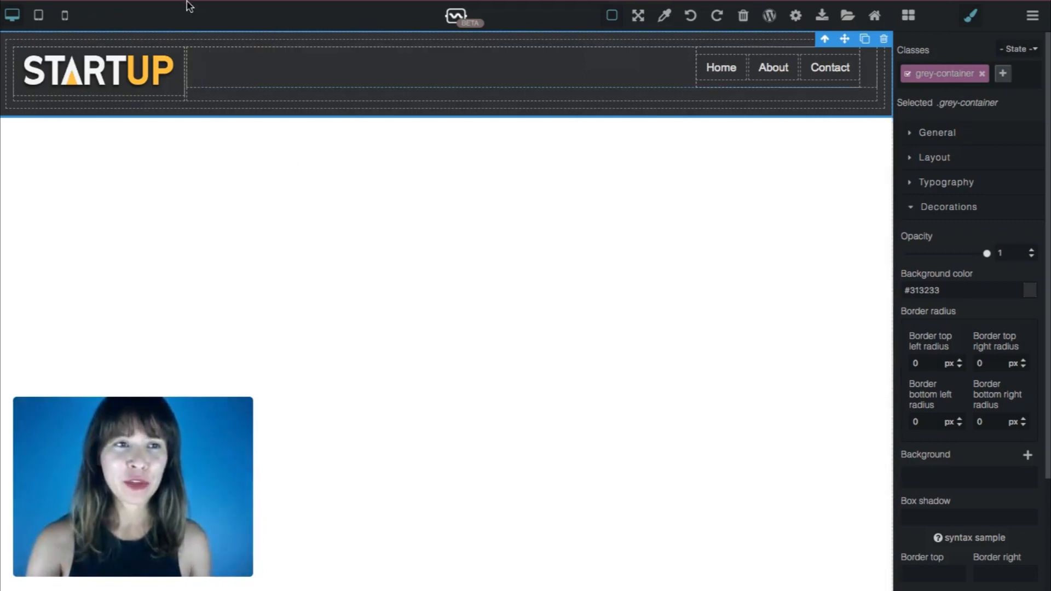
Switch to the tablet view and set the width of the column holding the logo to 100%
left_click(38, 22)
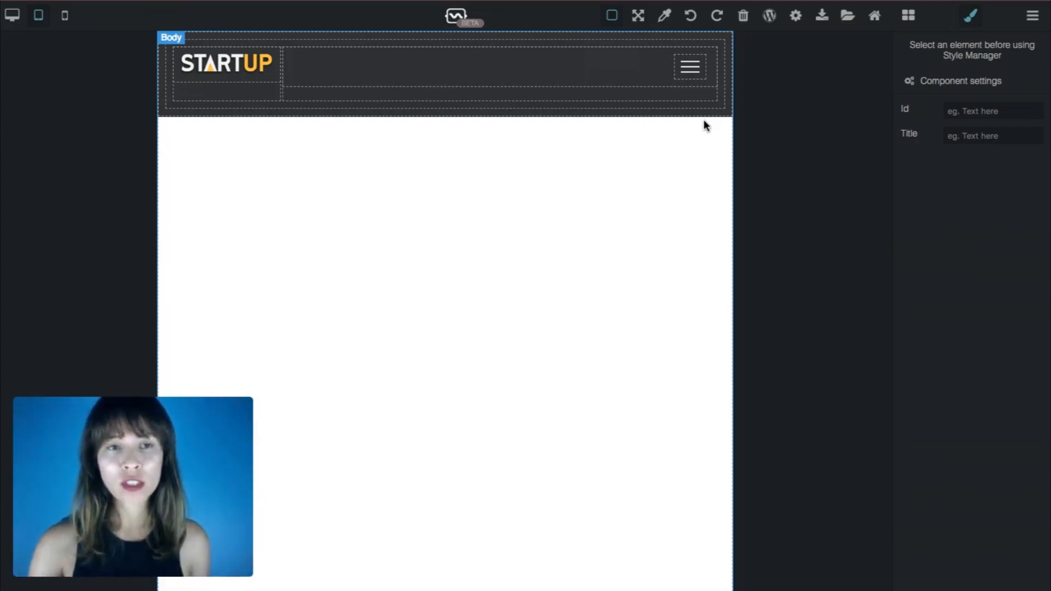
left_click(265, 94)
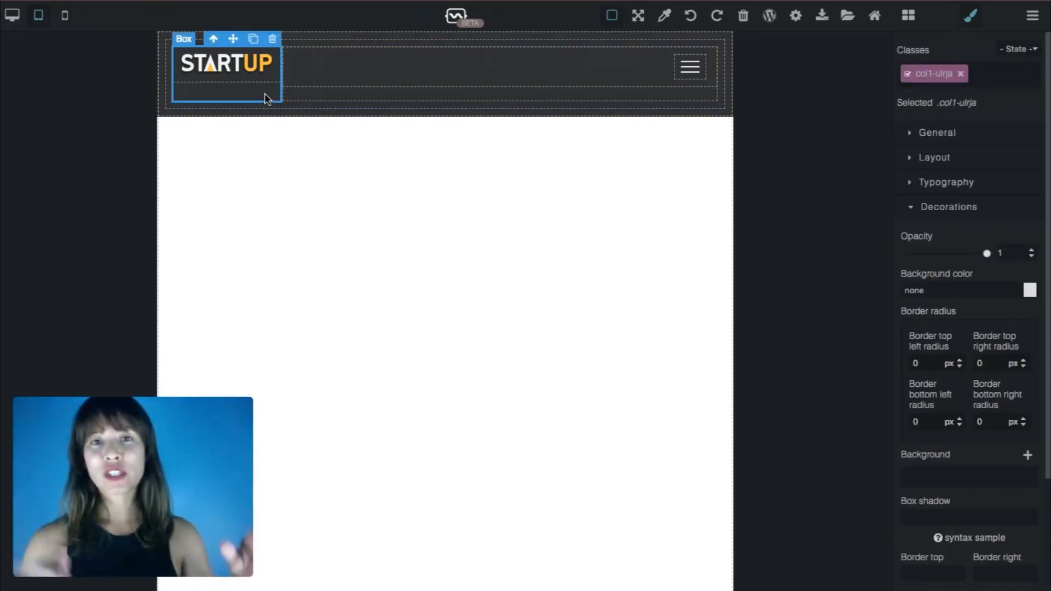
left_click(252, 60)
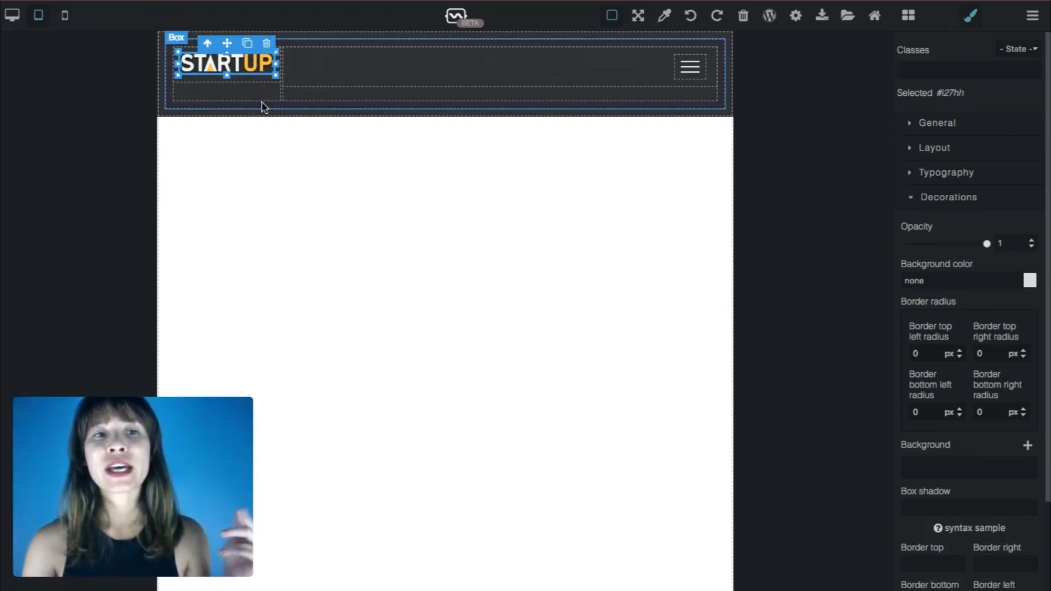
left_click(209, 44)
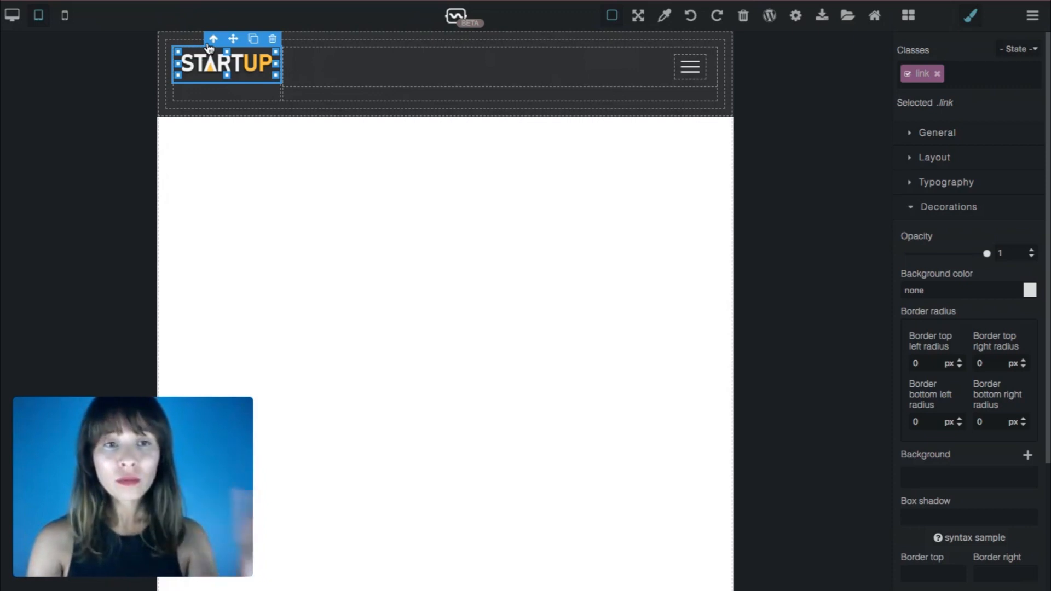
left_click(214, 43)
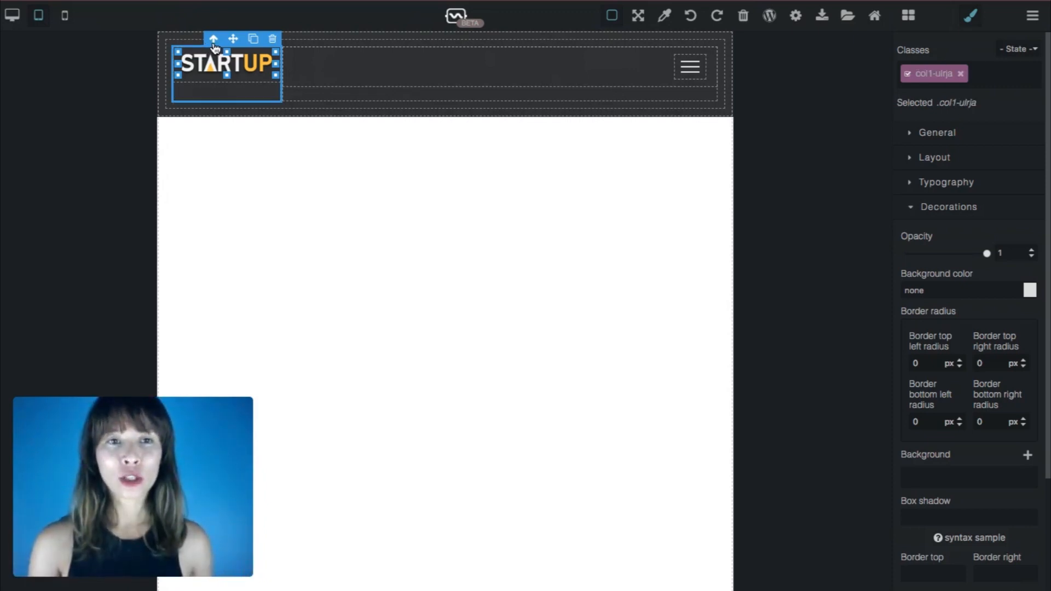
left_click(943, 165)
left_click_drag(932, 203, 882, 207)
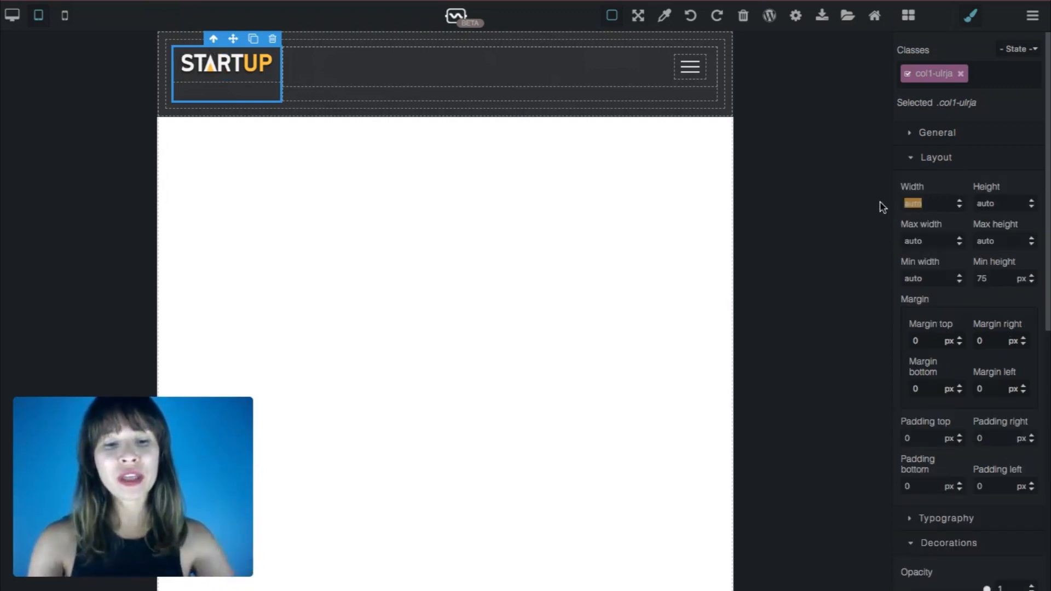
type("50")
key("BackSpace")
key("BackSpace")
type("100")
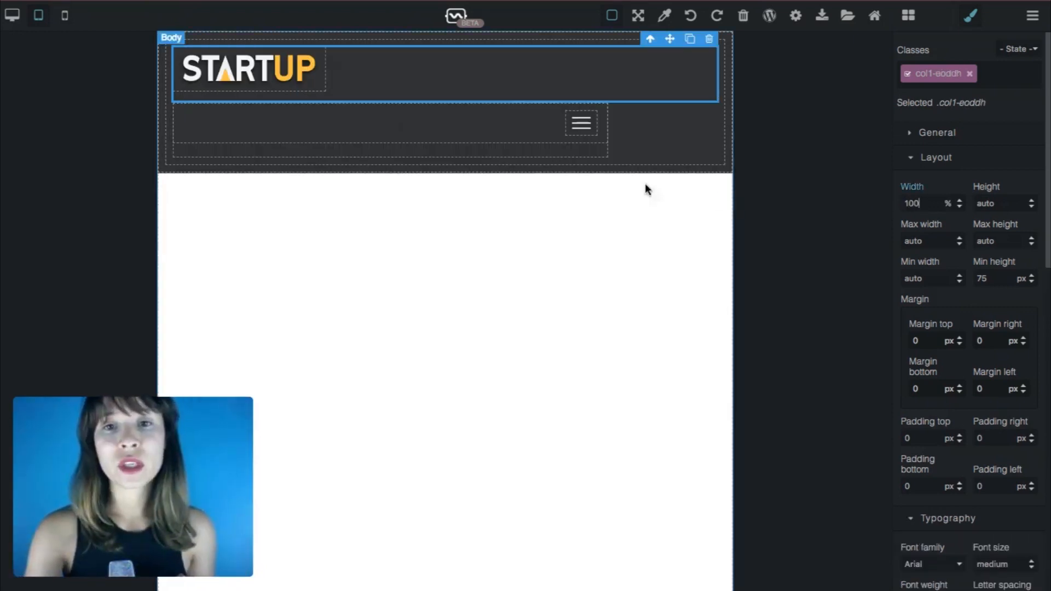
Set the width of the column holding the navbar to 100% in the tablet view
left_click(591, 155)
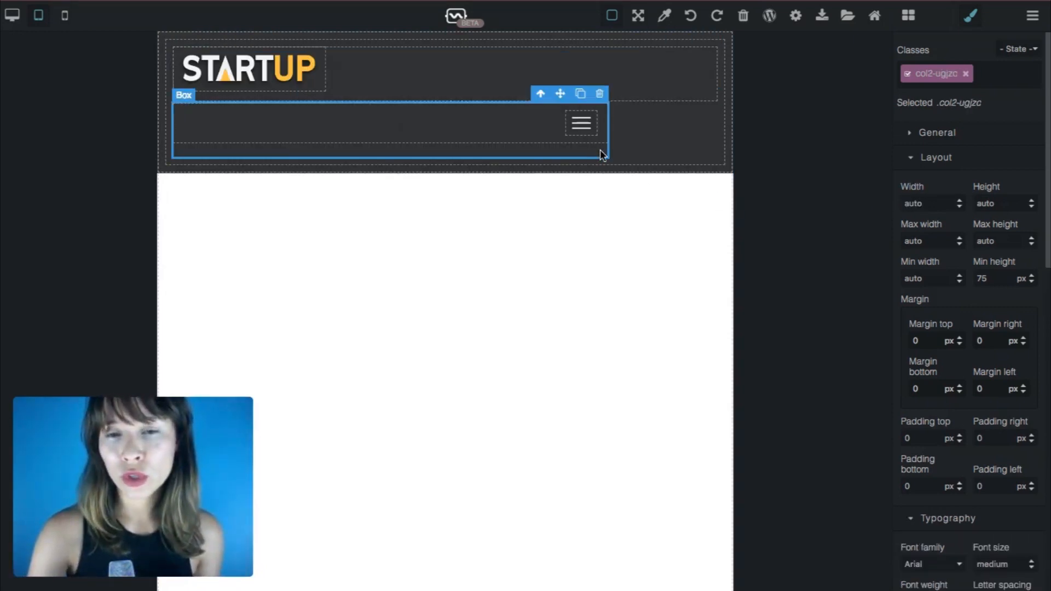
left_click(898, 206)
type("100%")
key("Return")
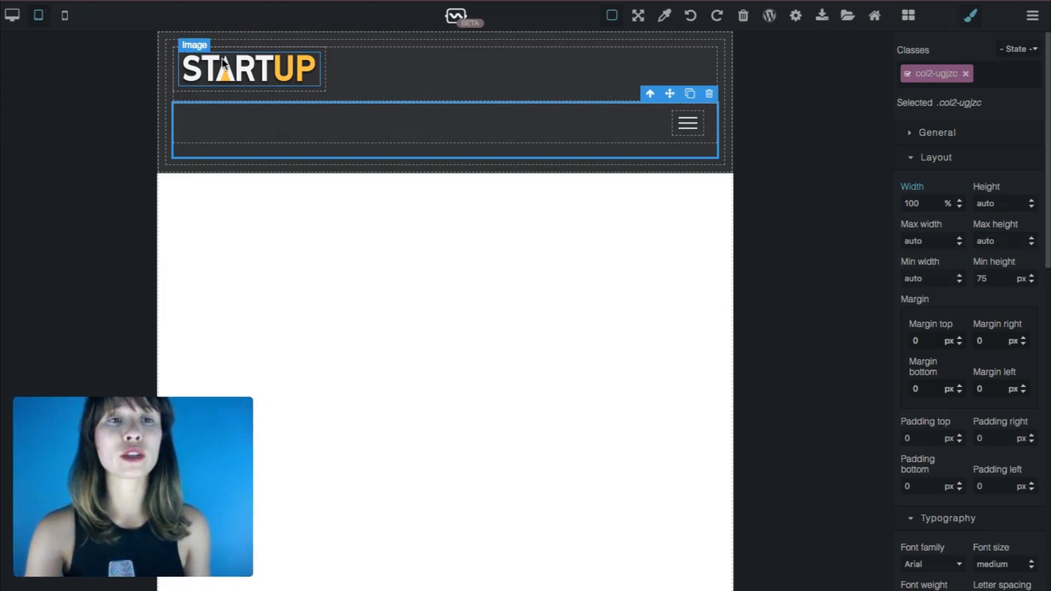
Centre the logo within its column in the tablet view by setting the column's text alignment to center
left_click(606, 78)
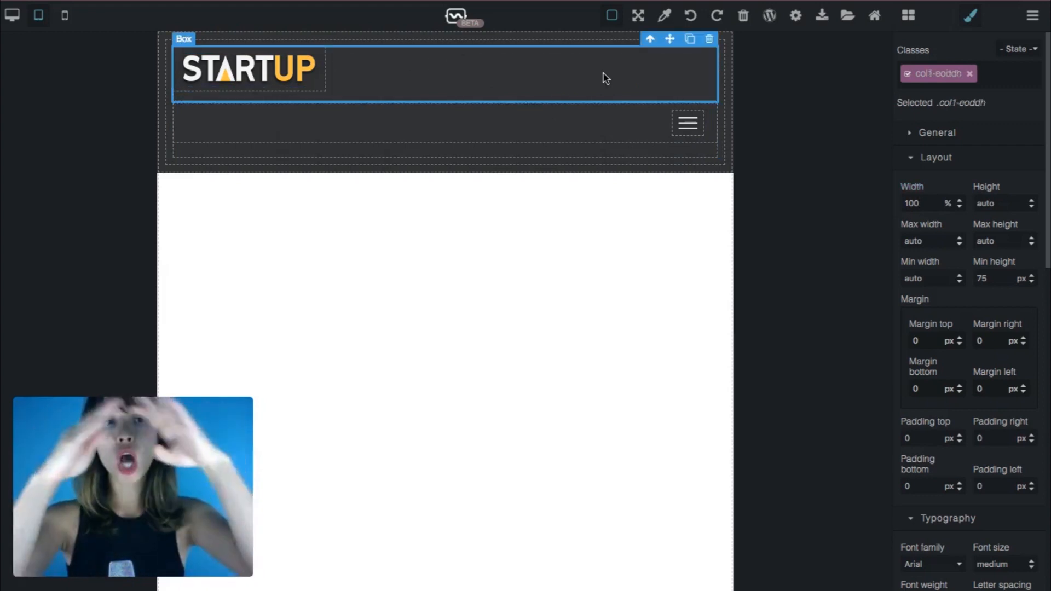
scroll(985, 187, "down", 6)
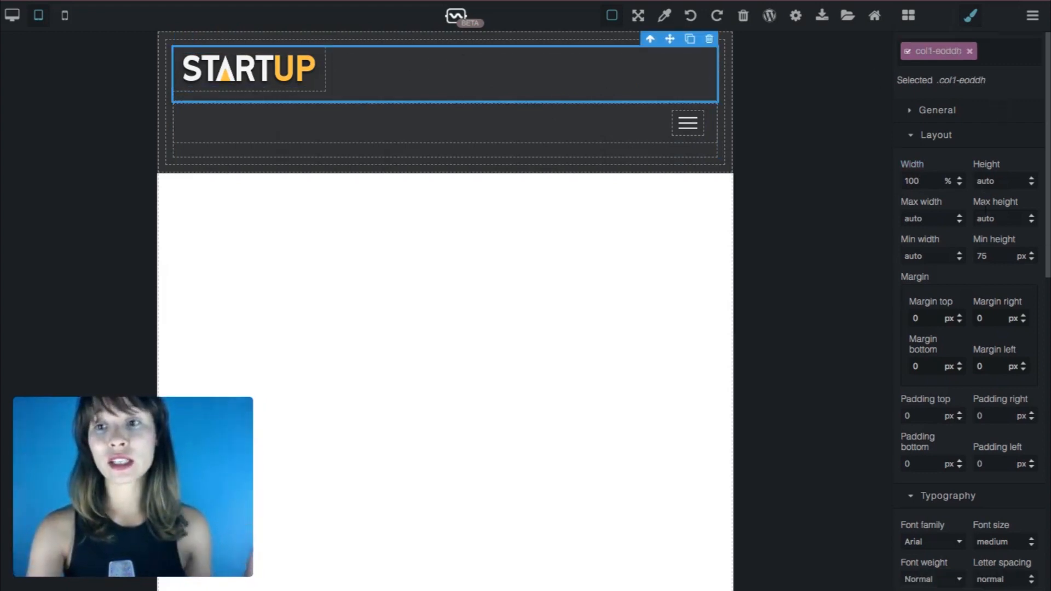
left_click(954, 411)
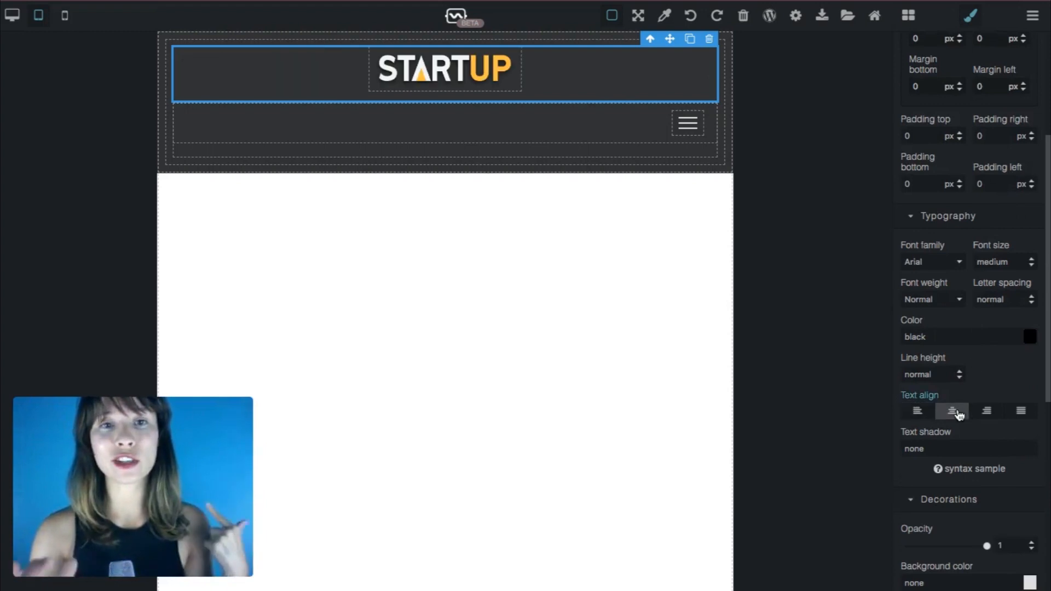
left_click(592, 334)
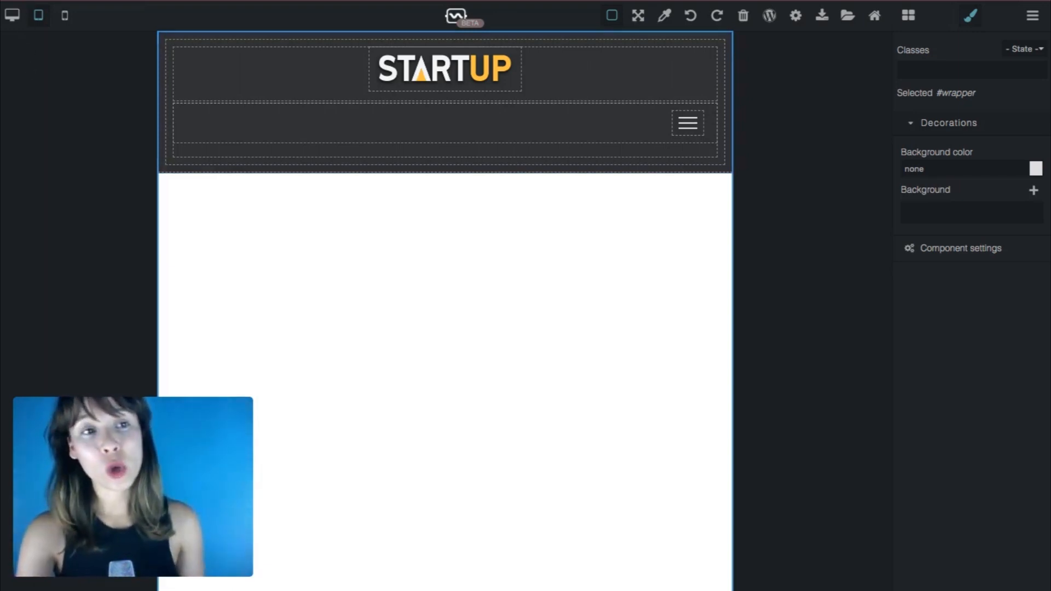
Check how the header and its two columns are laid out in the mobile and tablet views
left_click(64, 17)
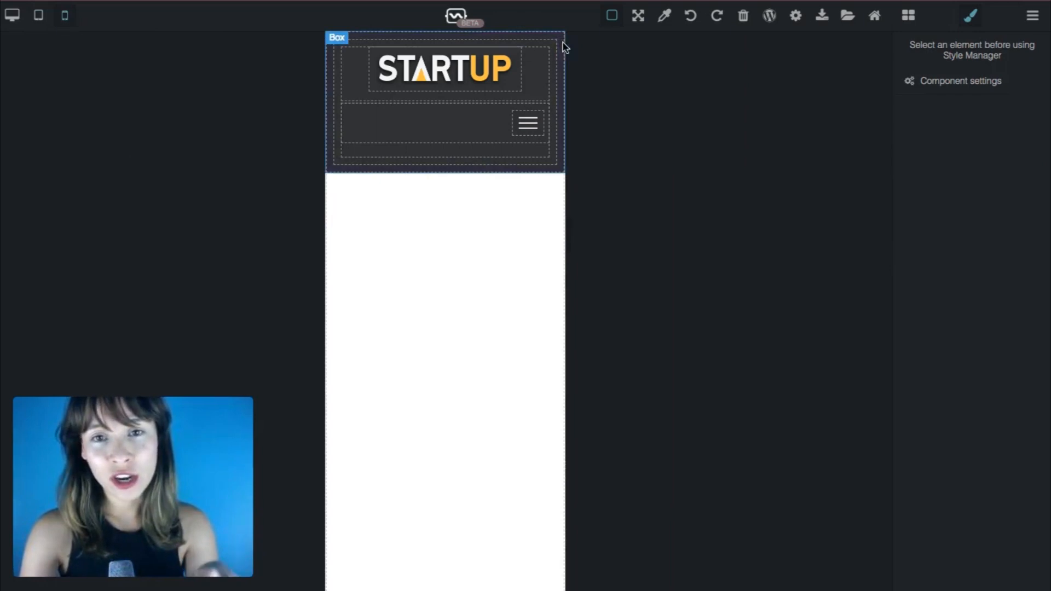
left_click(562, 48)
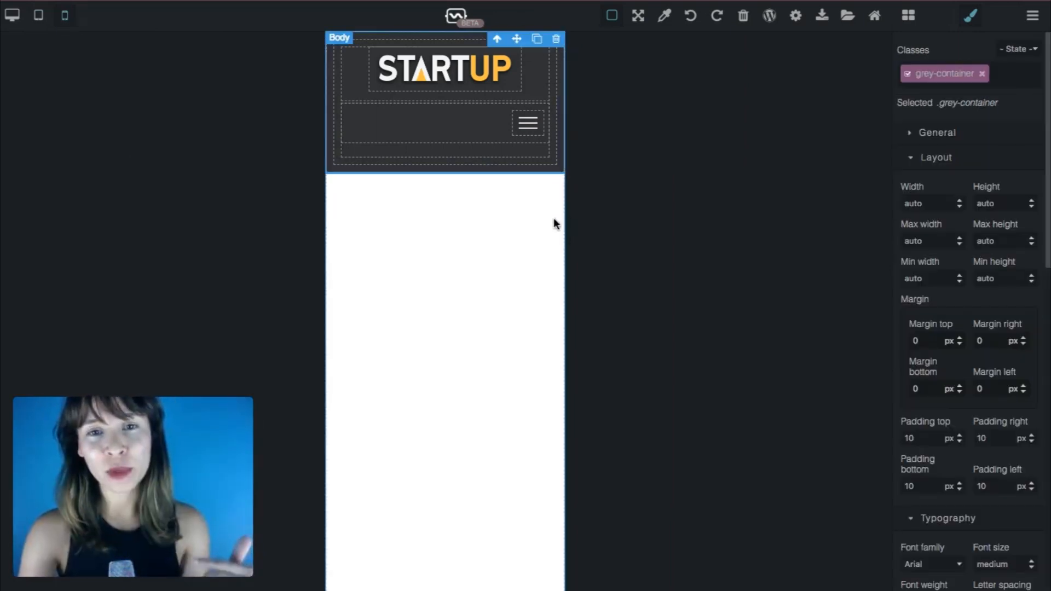
left_click(542, 75)
left_click(422, 155)
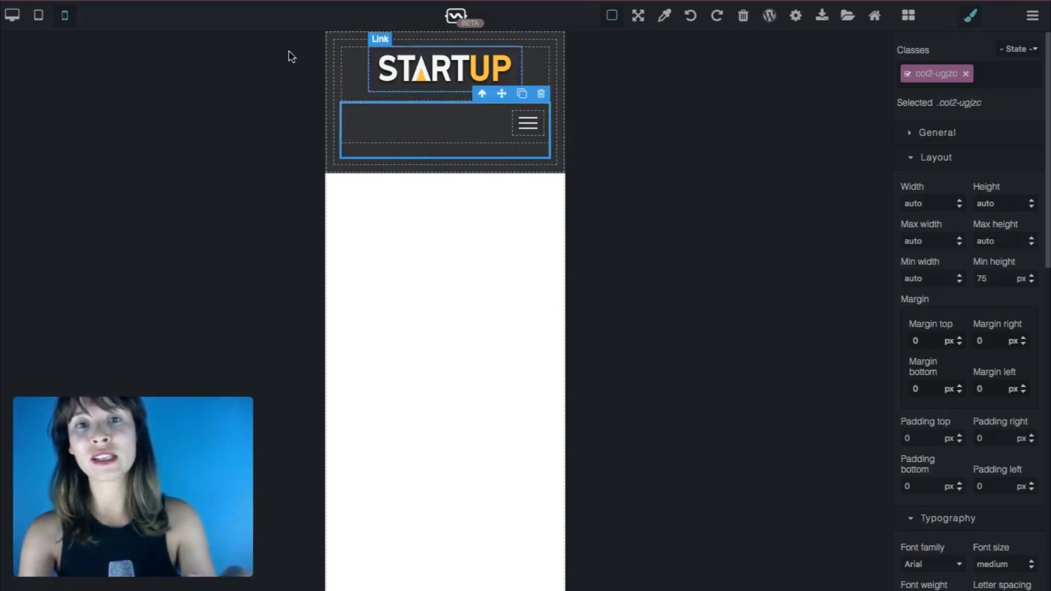
left_click(39, 16)
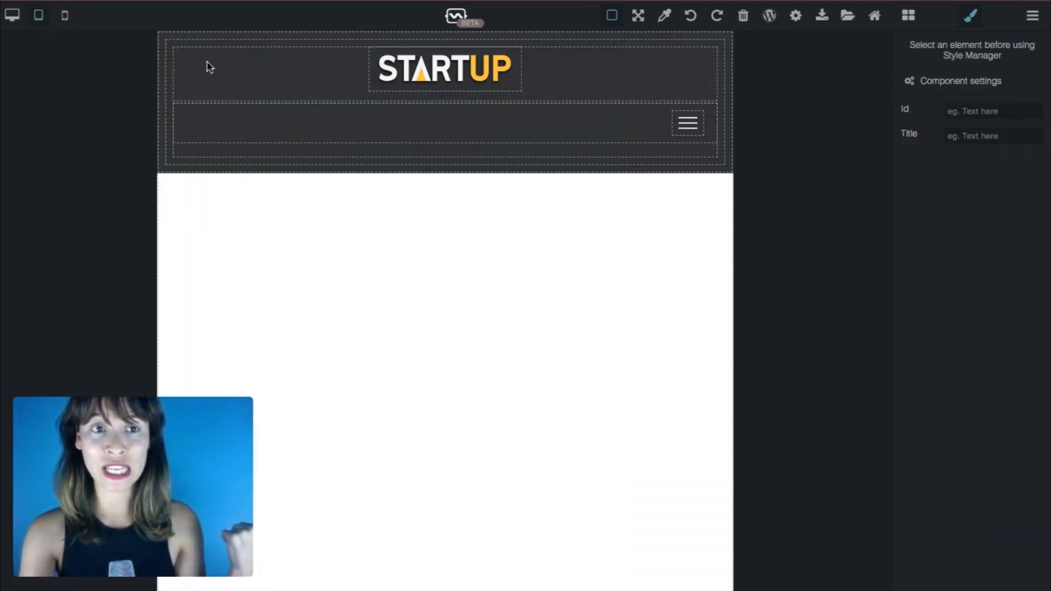
left_click(72, 14)
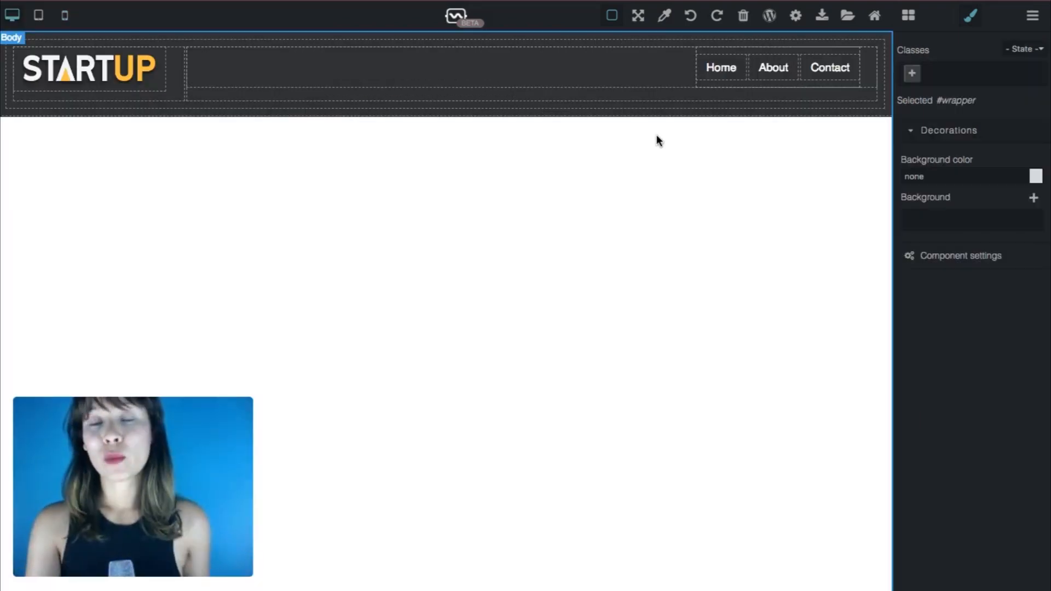
In the desktop layout, place a Header Separator block below the grey header and a Container block beneath it
left_click(910, 18)
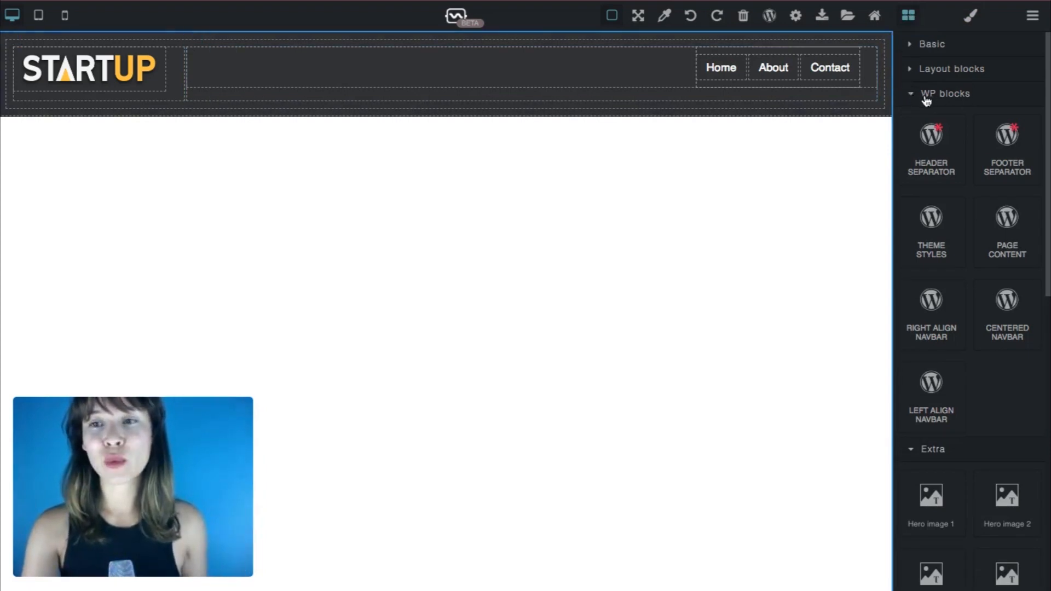
left_click_drag(934, 142, 720, 170)
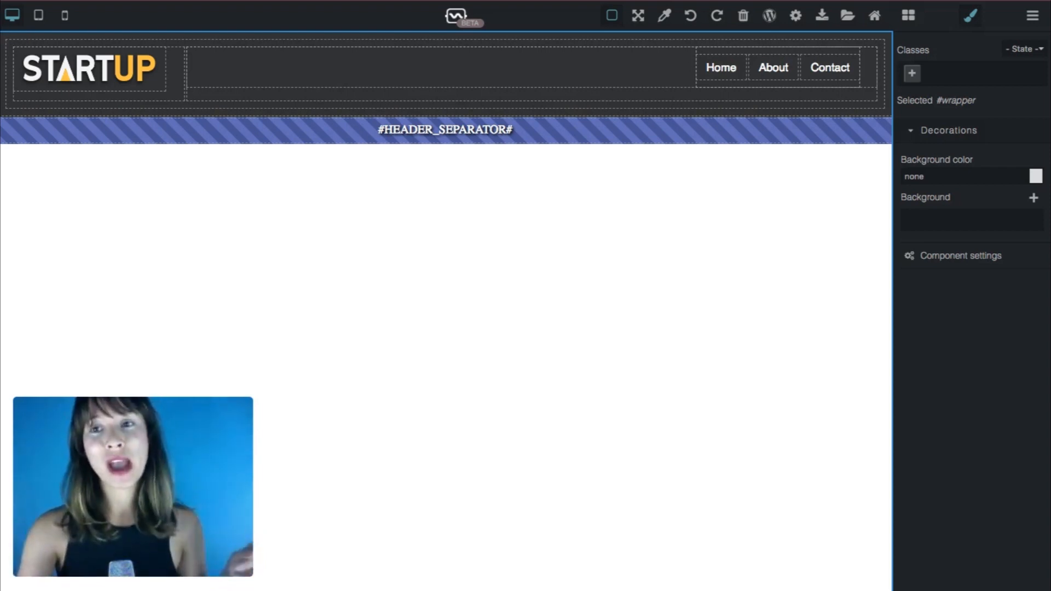
left_click(909, 15)
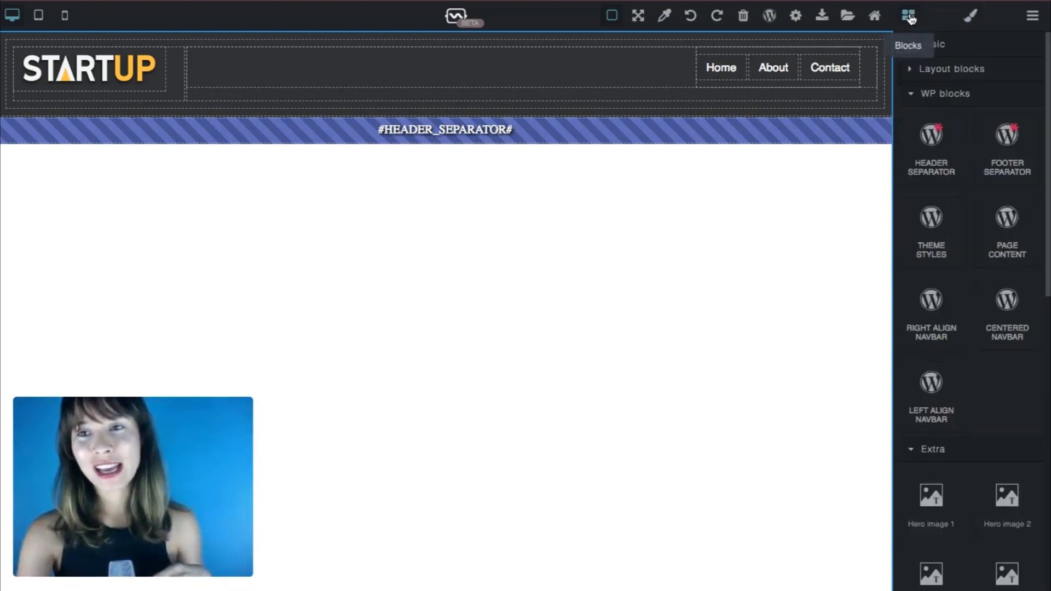
left_click(942, 93)
left_click(945, 117)
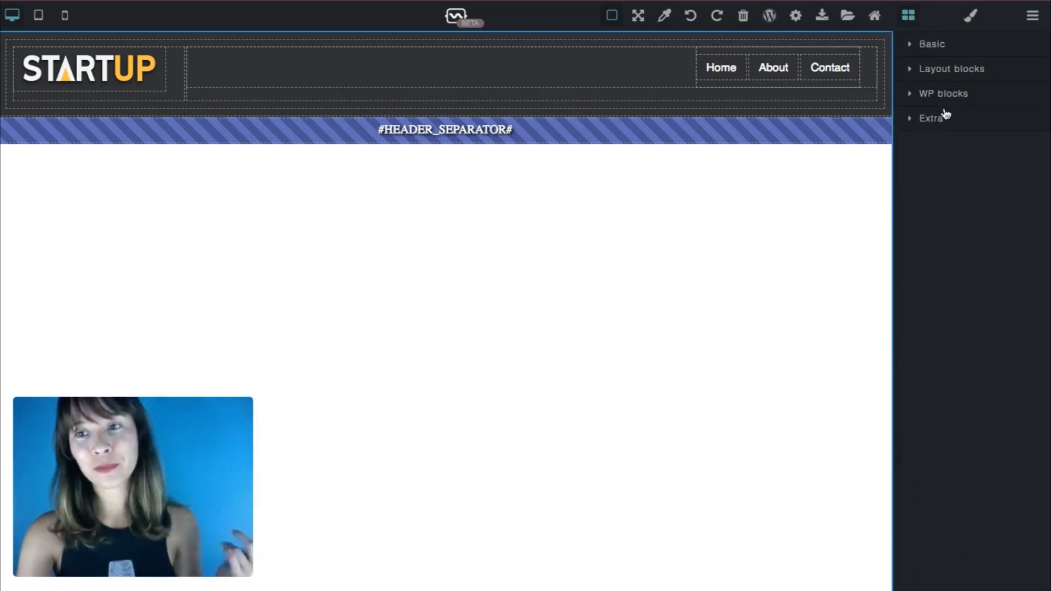
left_click(941, 71)
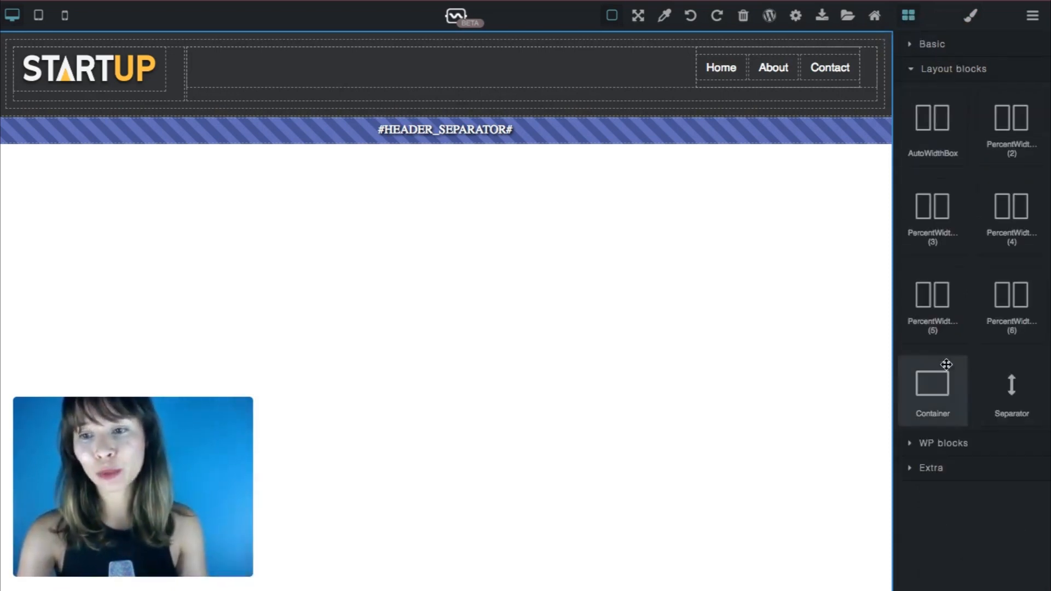
left_click_drag(933, 390, 602, 241)
Assign the class hero-container to the new container below the header separator
left_click(729, 185)
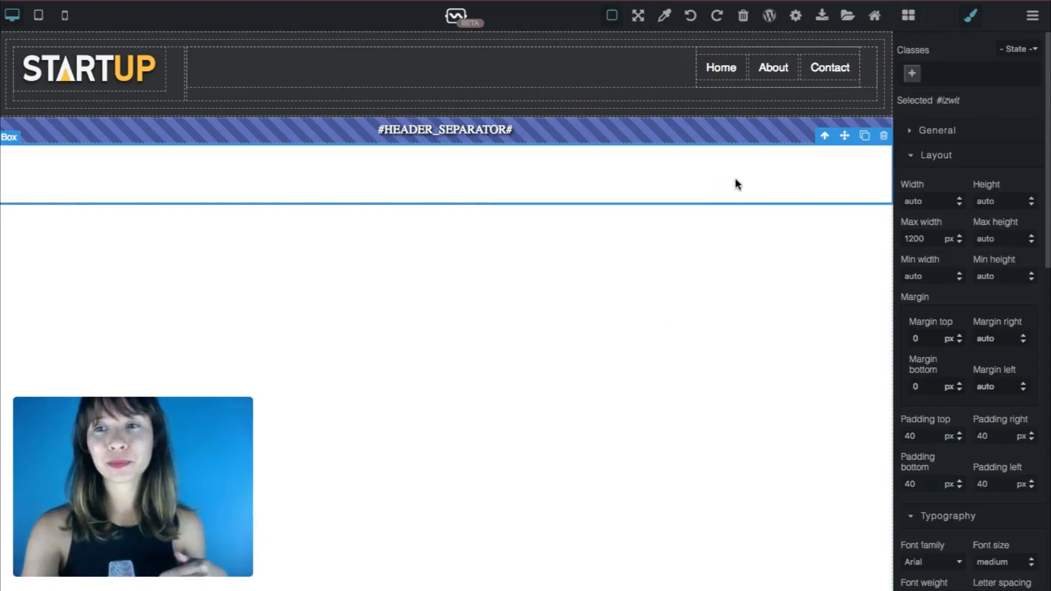
left_click(915, 74)
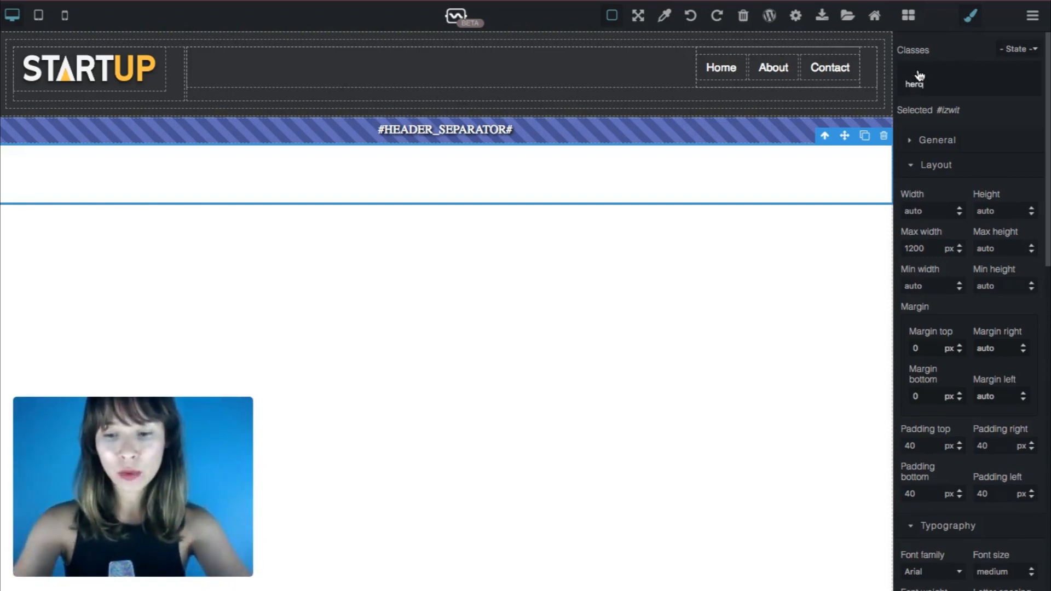
key("Return")
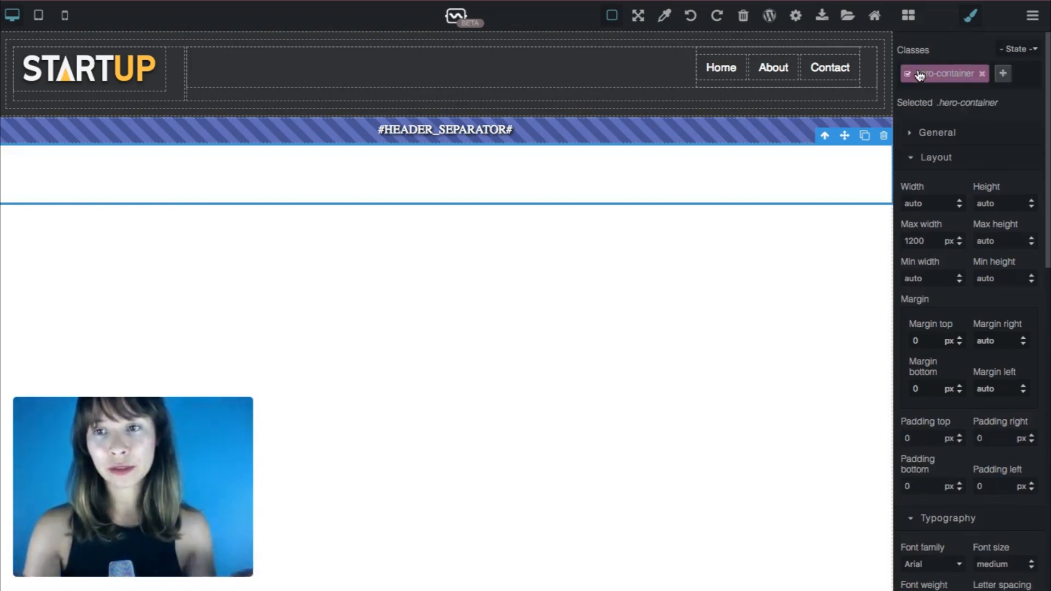
left_click(845, 314)
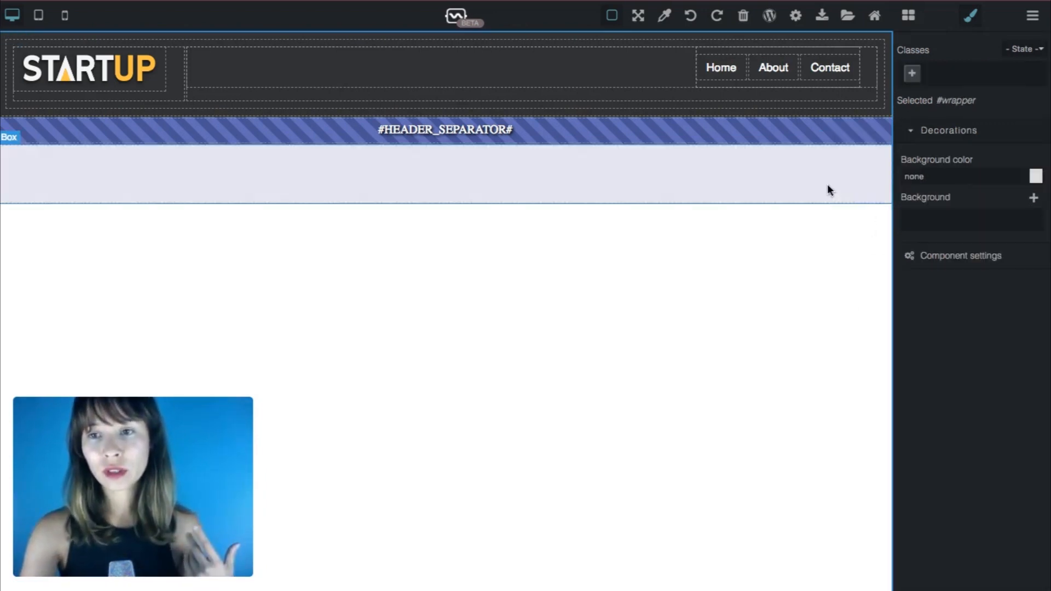
Clear the hero-container's maximum width so it is auto, and set its width to 100%
left_click(827, 184)
left_click_drag(926, 241, 881, 247)
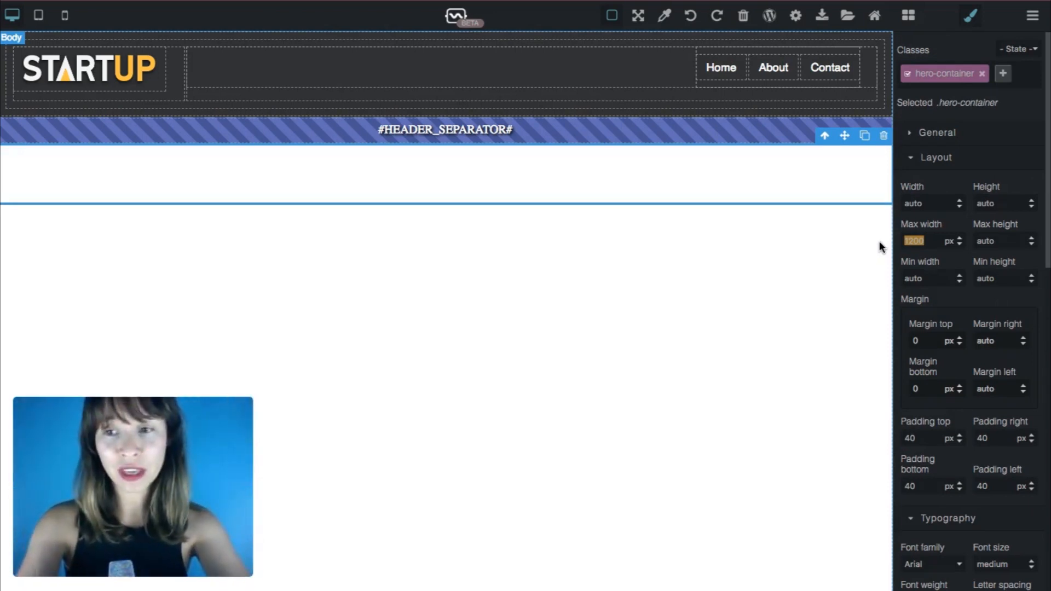
key("BackSpace")
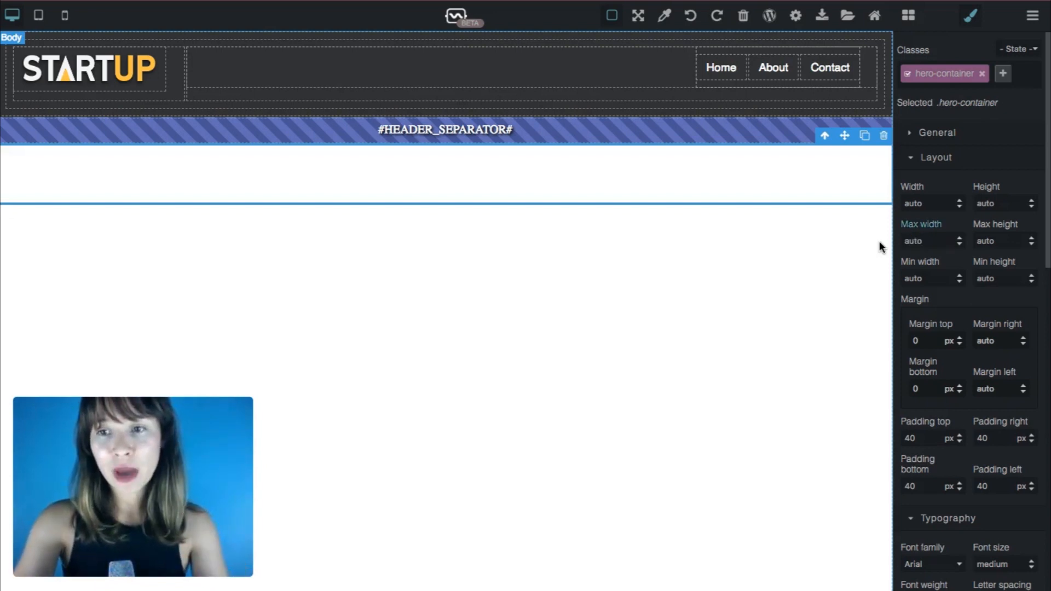
key("ctrl+a")
type("100%")
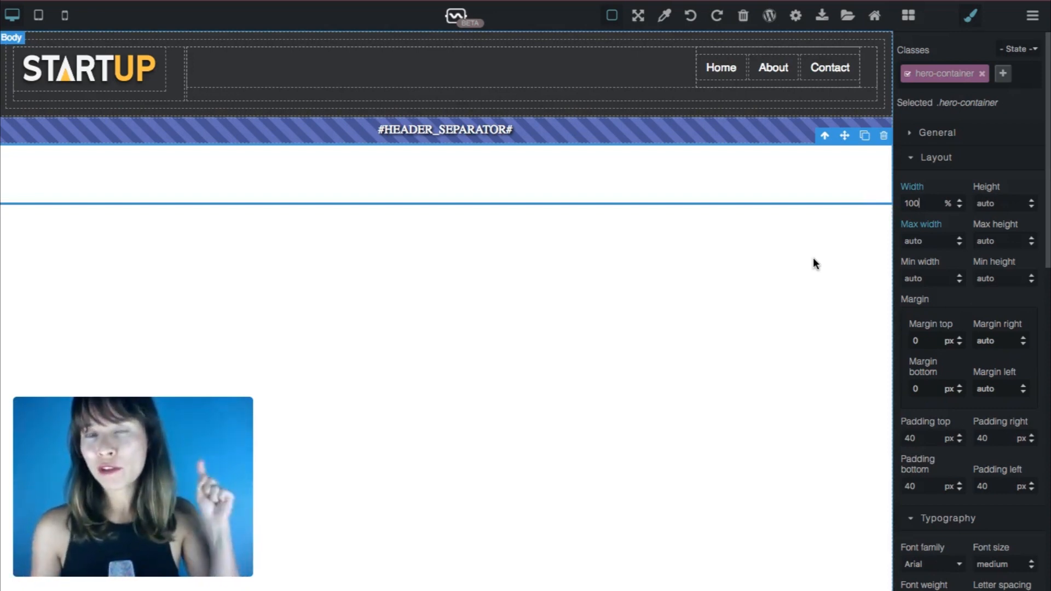
Set the hero-container's top and bottom padding to 150 px
left_click_drag(921, 439, 891, 440)
type("15")
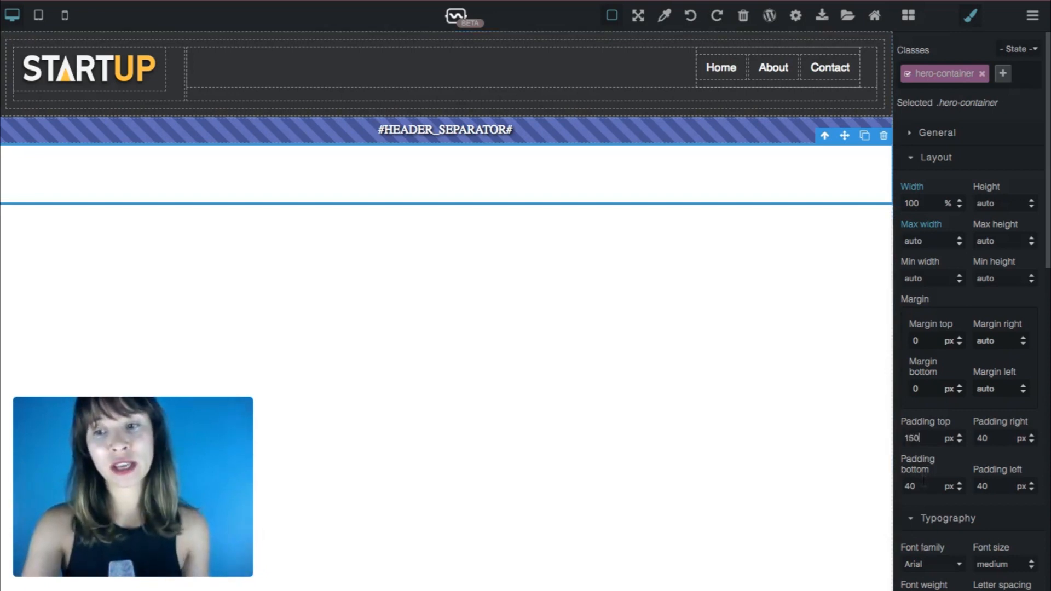
left_click_drag(924, 485, 892, 486)
type("15")
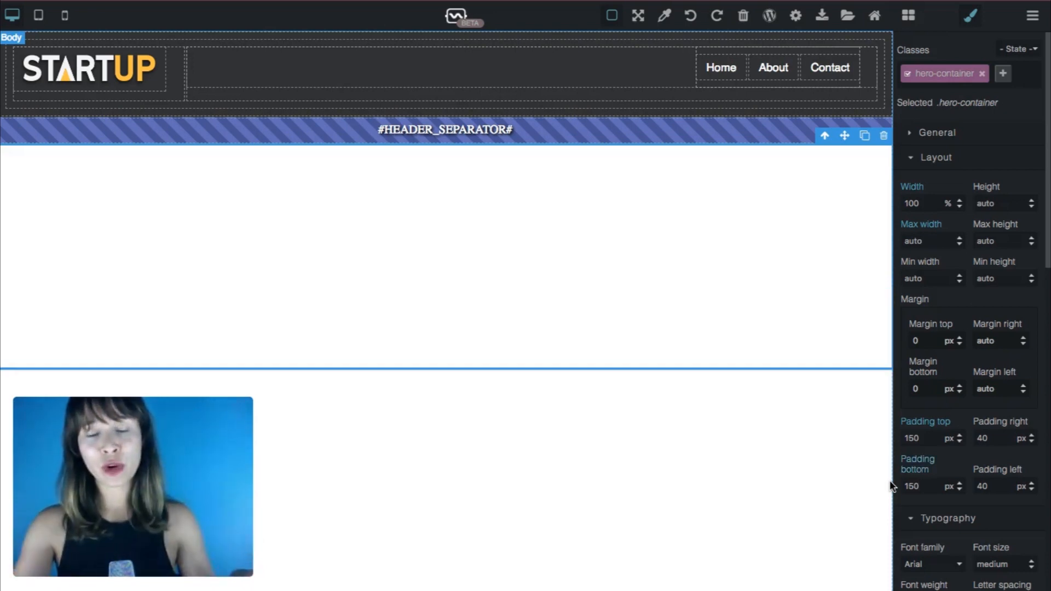
left_click(769, 482)
Add a background layer to the hero-container using the existing dark photo of a computer monitor on a desk
left_click(813, 263)
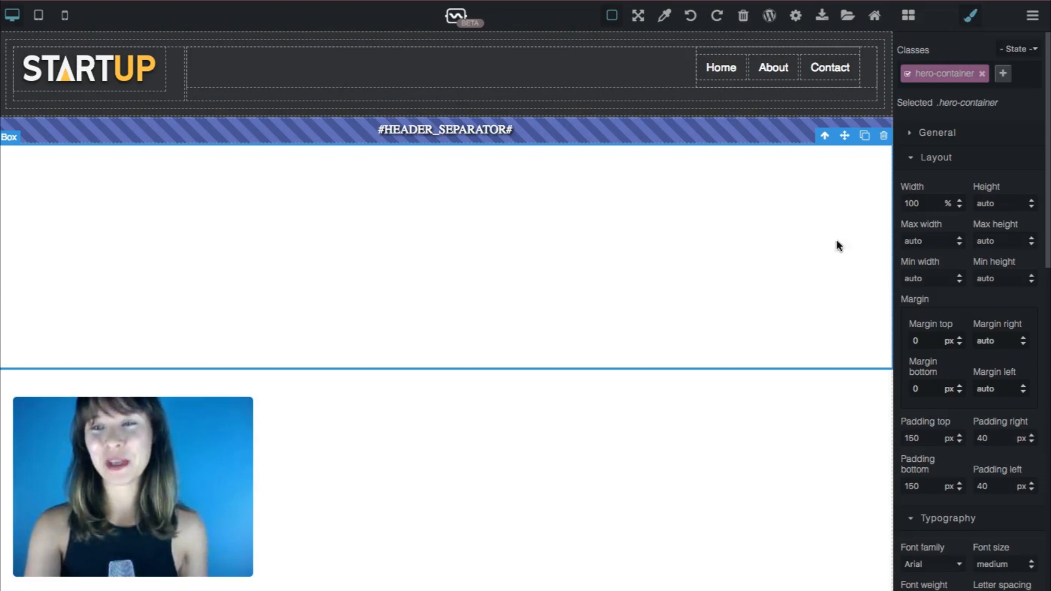
left_click(936, 159)
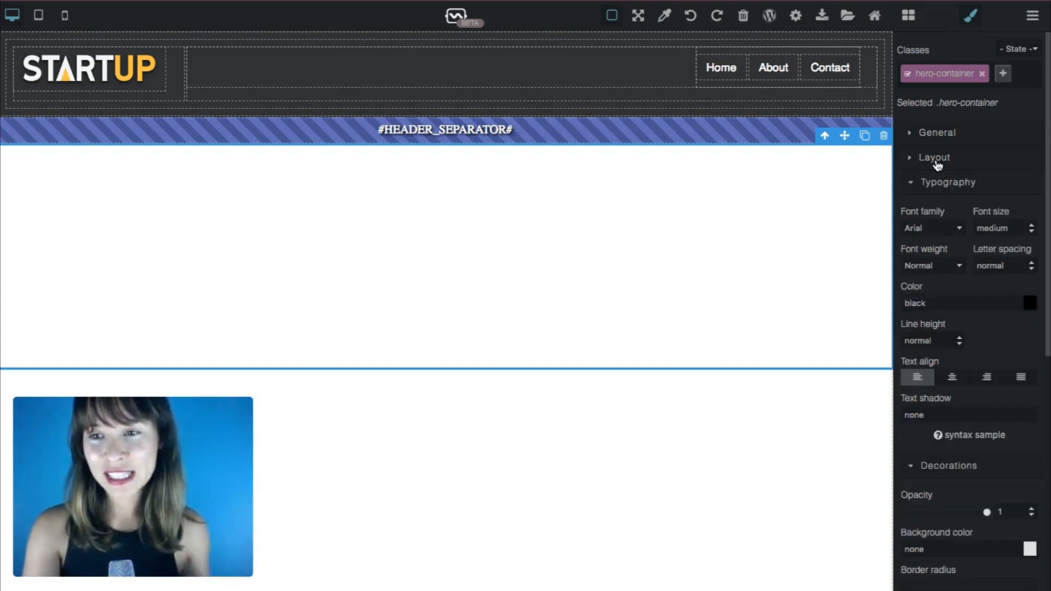
left_click(942, 186)
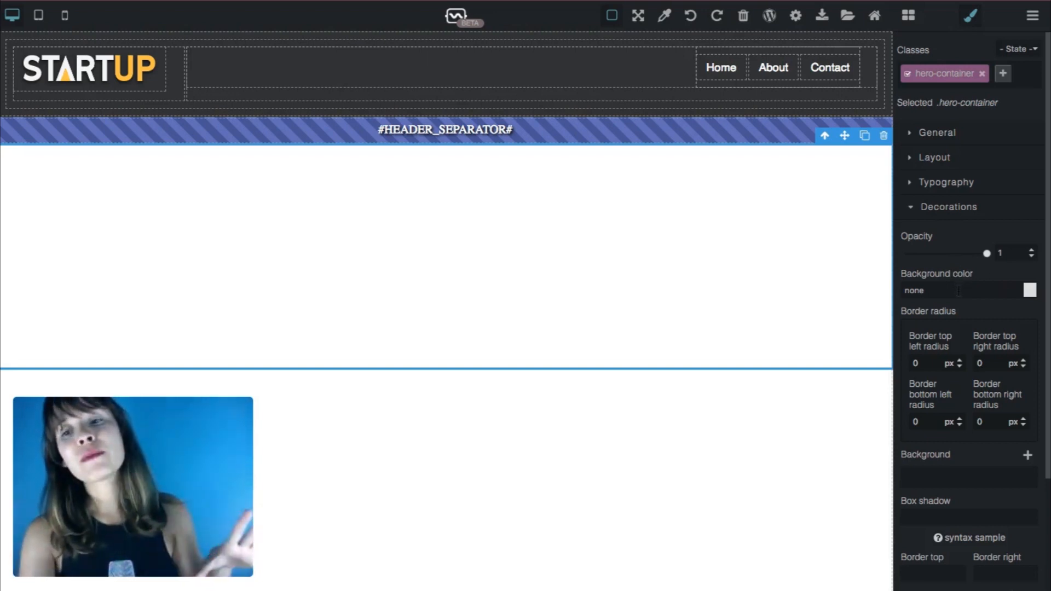
scroll(959, 290, "down", 3)
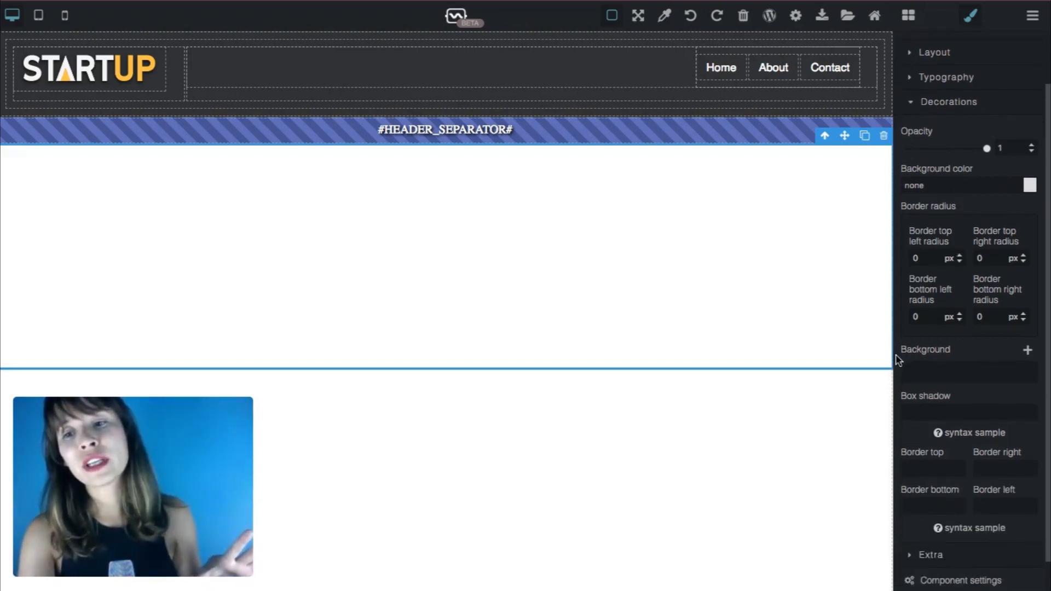
left_click(1029, 353)
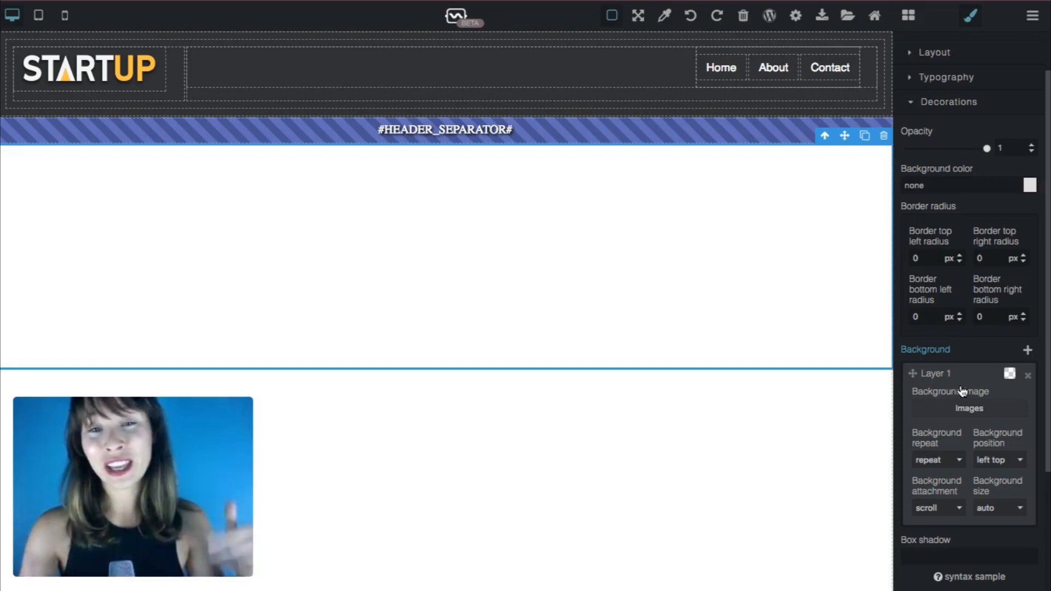
left_click(973, 416)
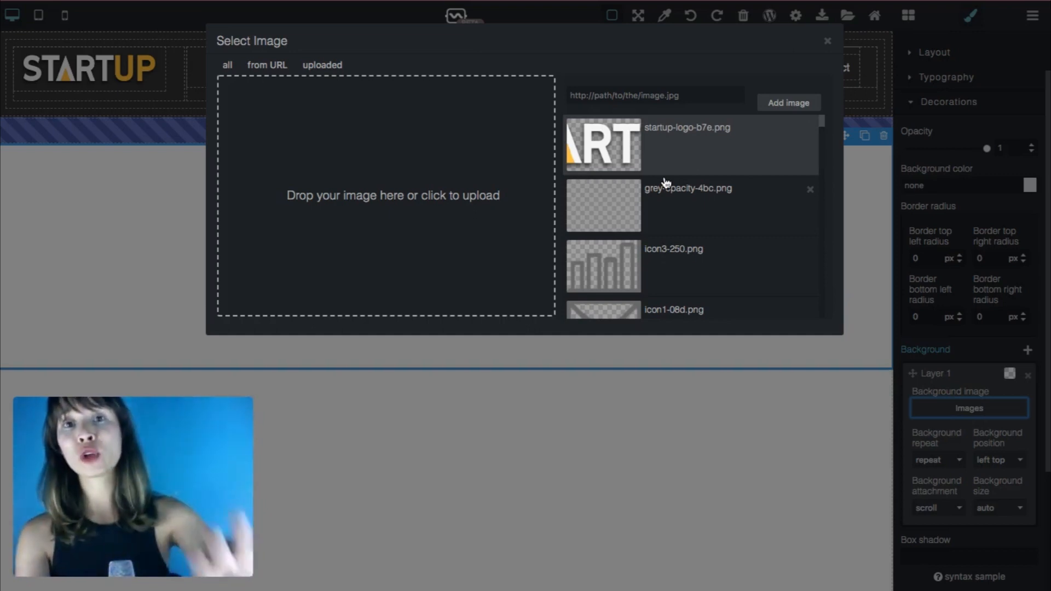
scroll(666, 182, "down", 10)
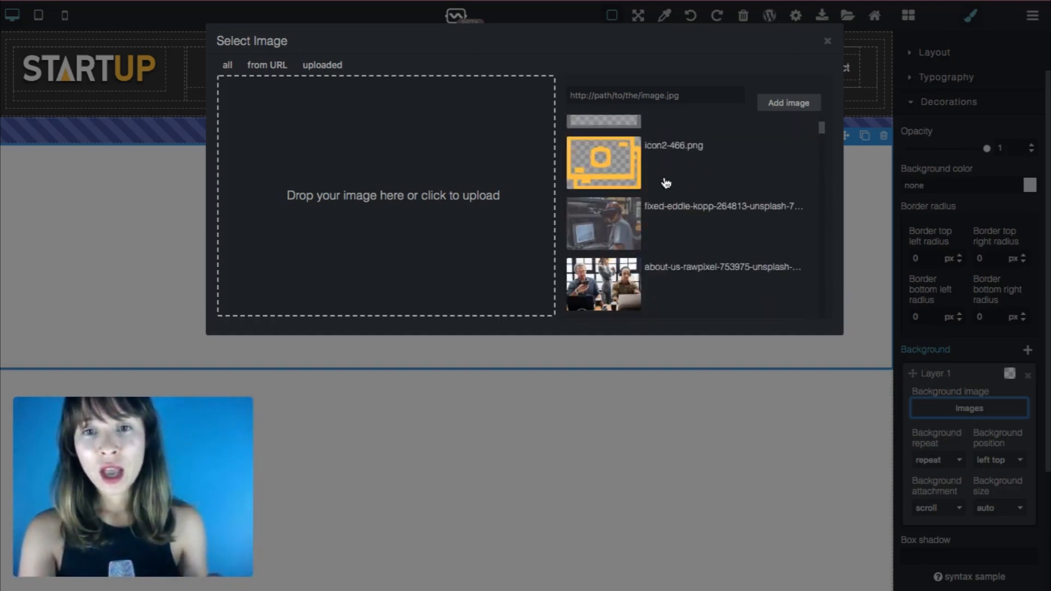
scroll(666, 182, "down", 3)
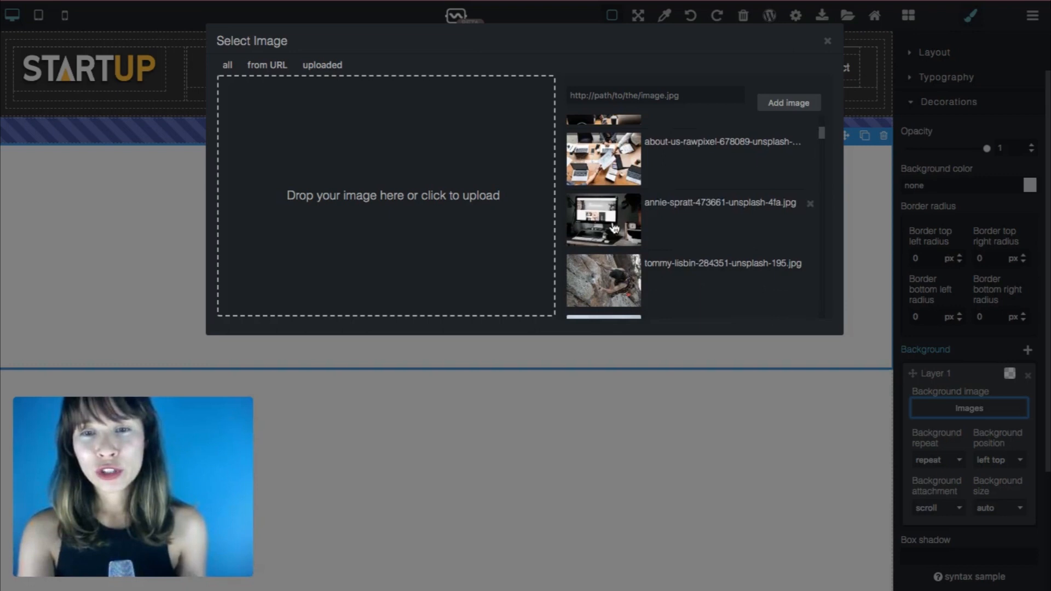
left_click(615, 227)
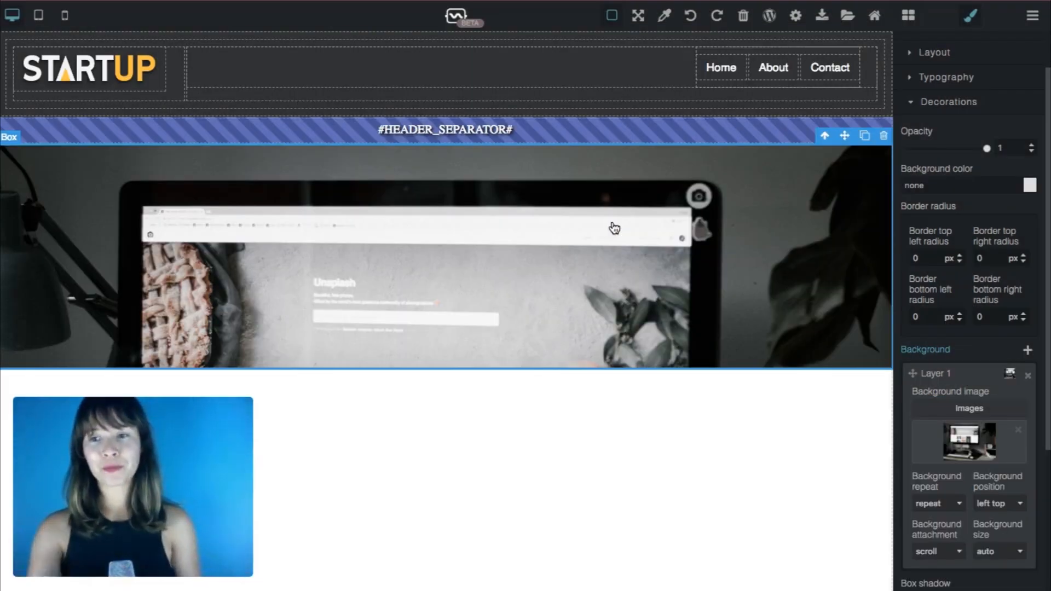
Set the hero-container's background photo to no-repeat and its background size to cover
left_click(956, 504)
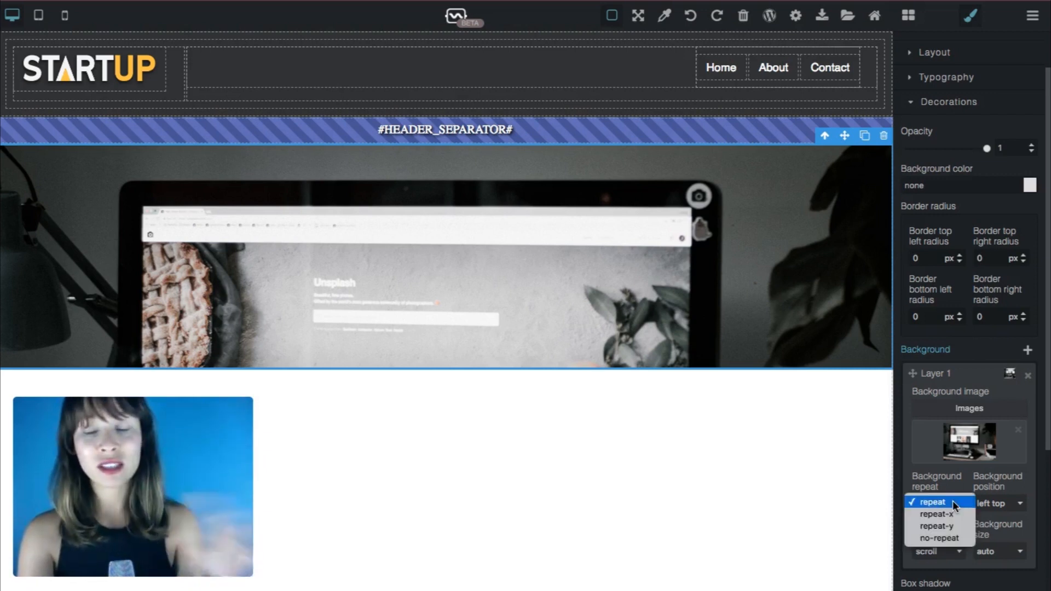
left_click(954, 538)
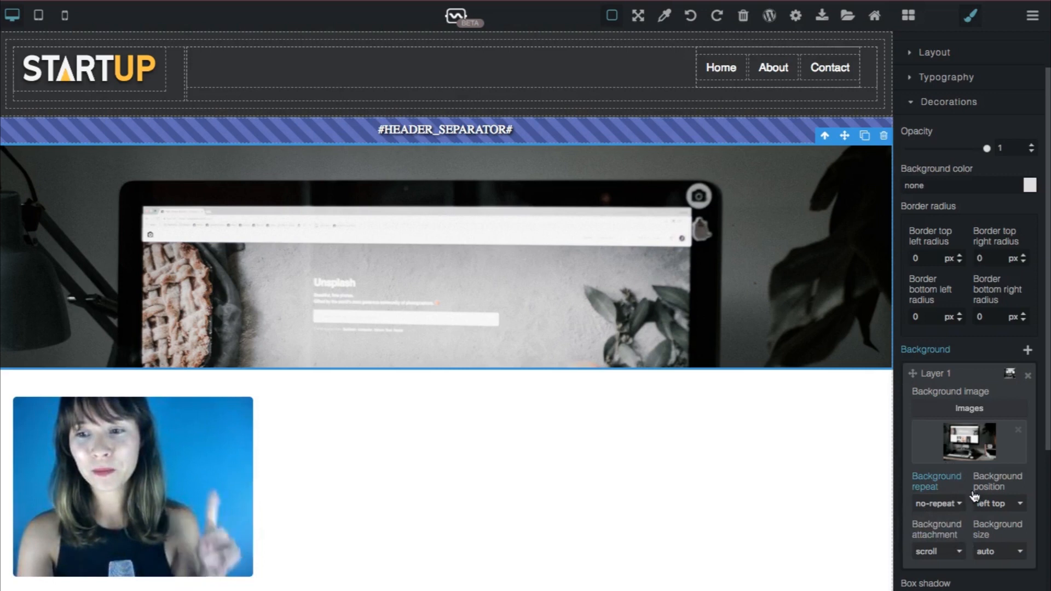
left_click(962, 553)
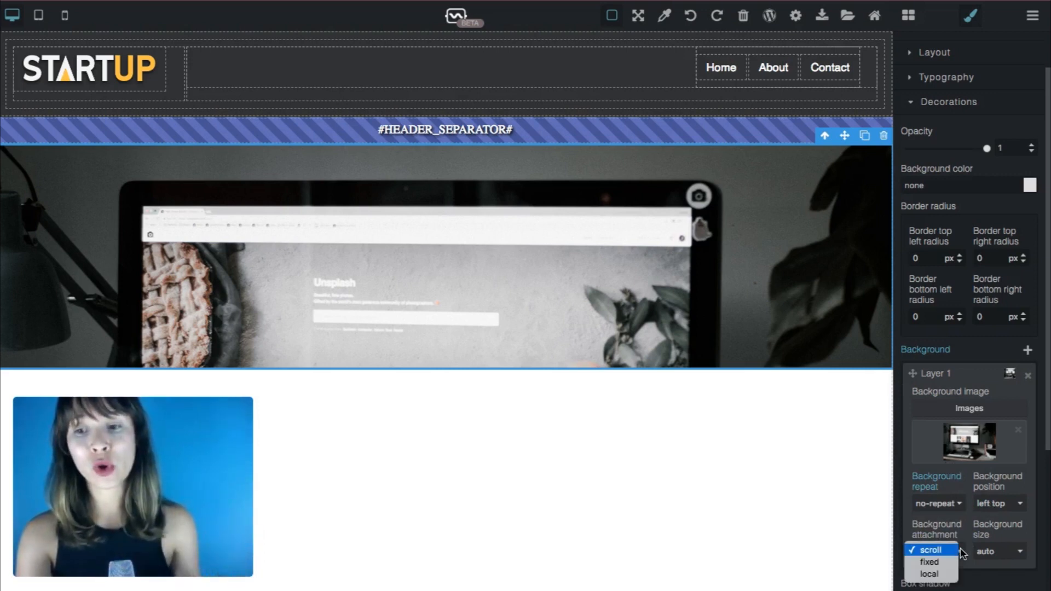
left_click(962, 553)
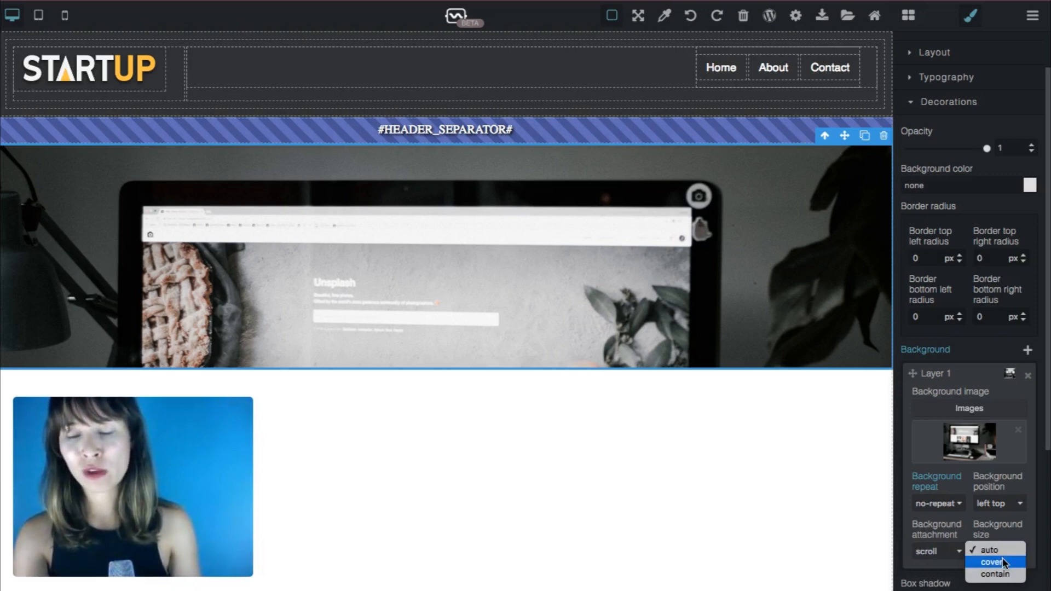
left_click(1003, 562)
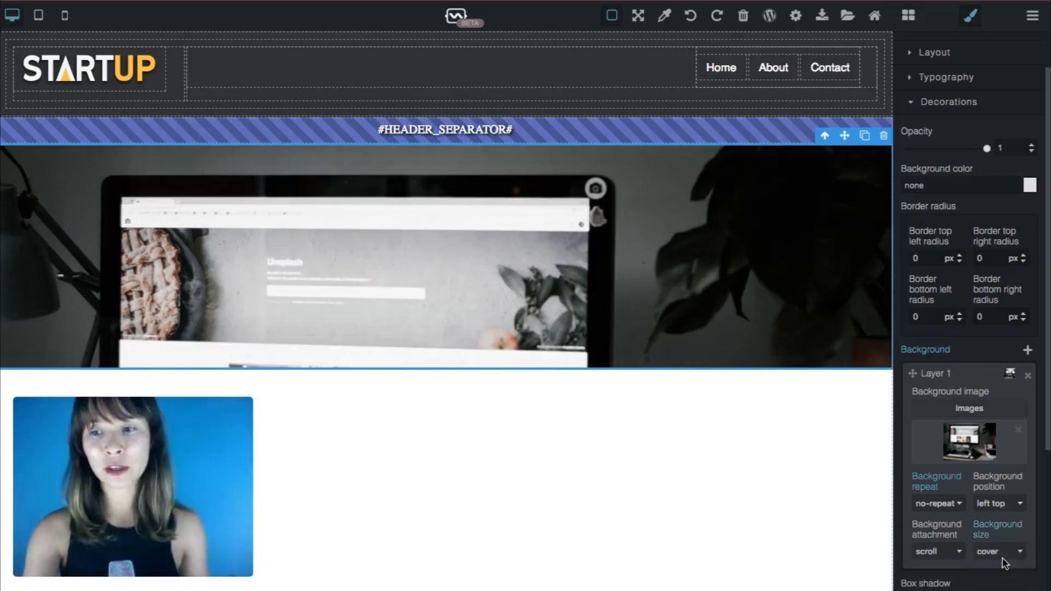
Try the right center, right top and center center positions for the hero-container's background photo
left_click(1014, 503)
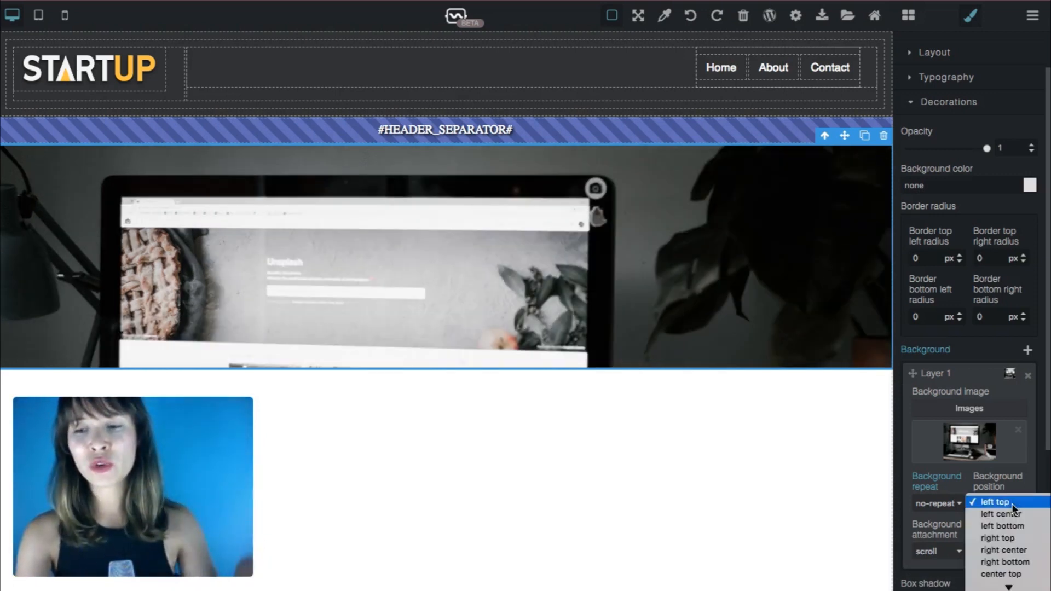
left_click(1013, 550)
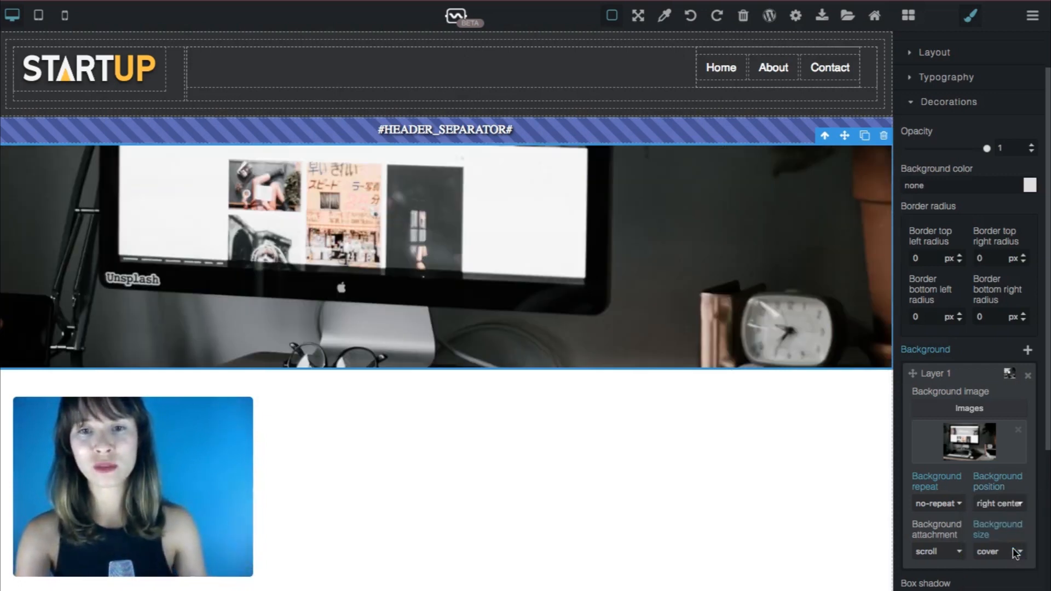
left_click(1015, 504)
left_click(1014, 491)
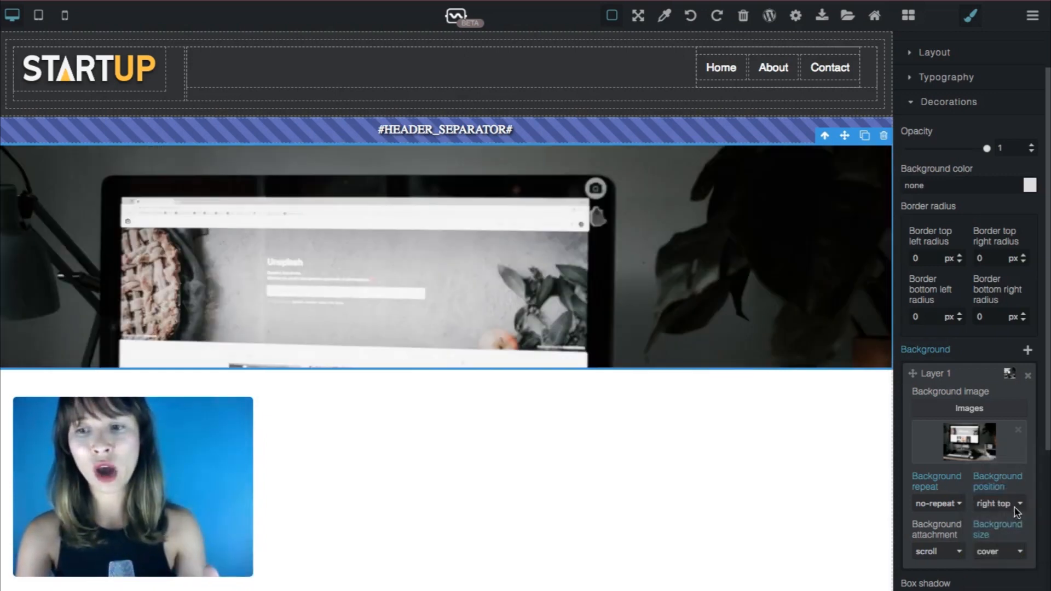
left_click(1016, 503)
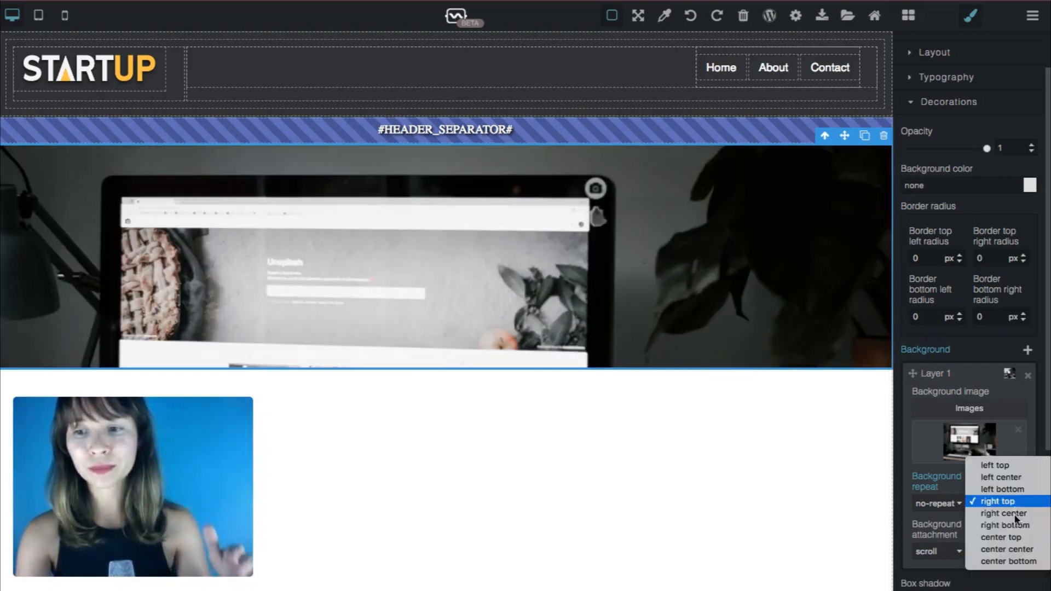
left_click(1025, 549)
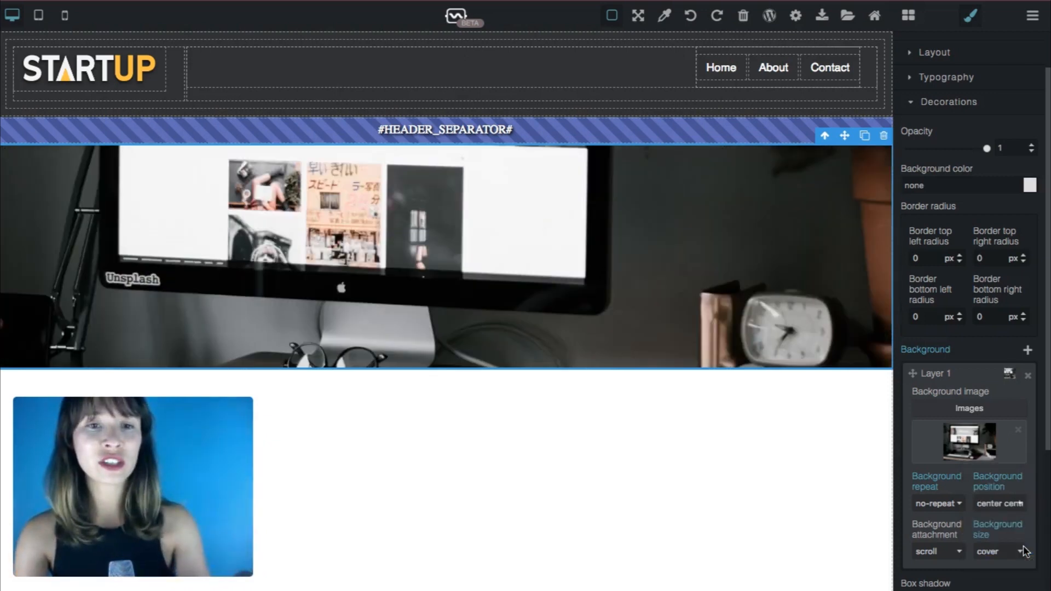
Set the background photo's position to center top
left_click(1017, 503)
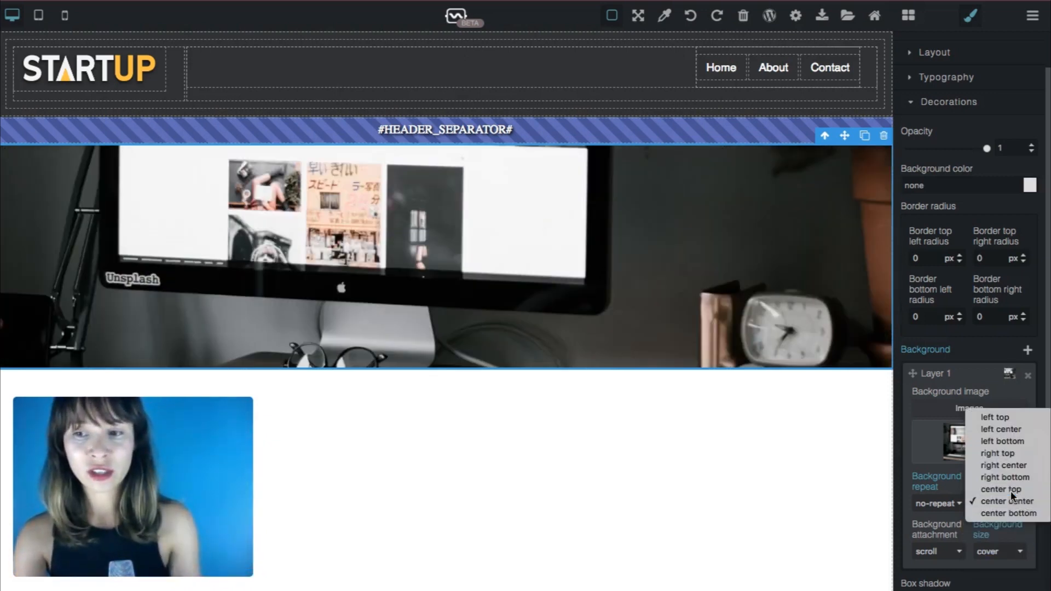
left_click(1012, 491)
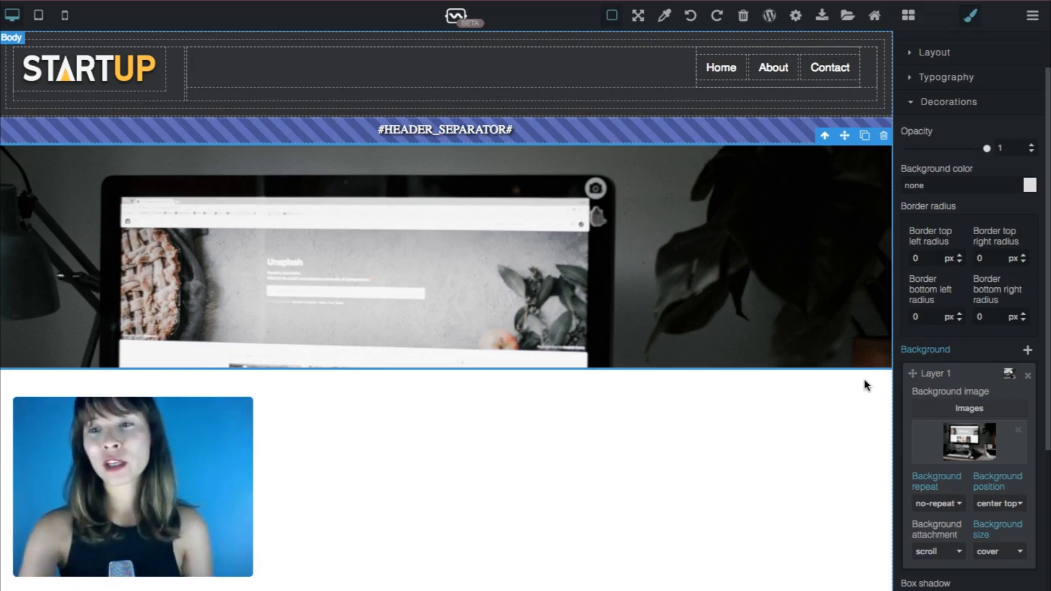
Add a second background layer using grey-opacity-4bc.png and place it above the photo layer
left_click(1028, 350)
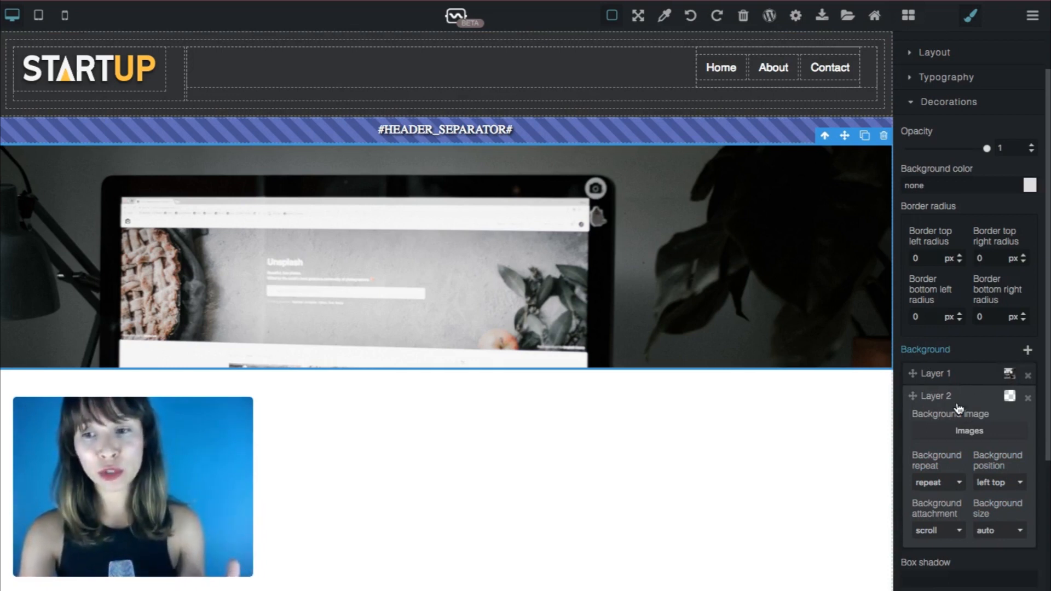
left_click(968, 433)
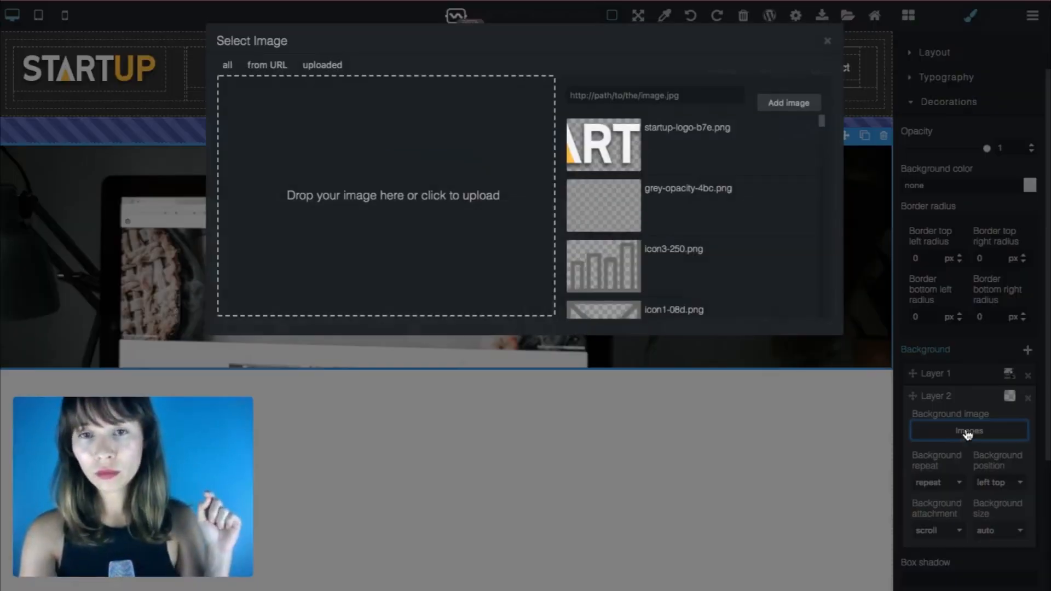
left_click(612, 206)
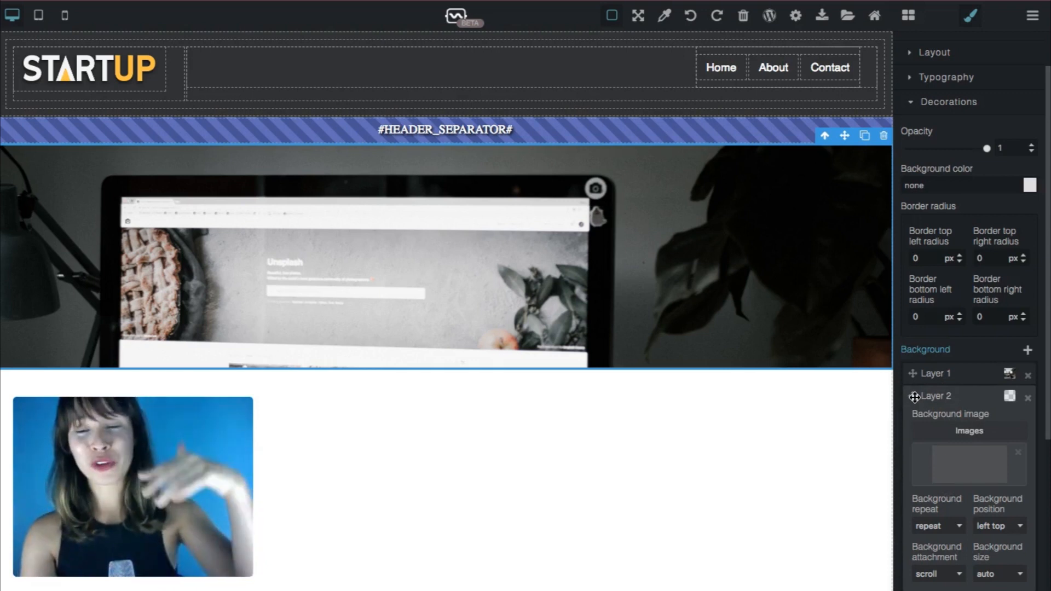
left_click_drag(913, 397, 912, 371)
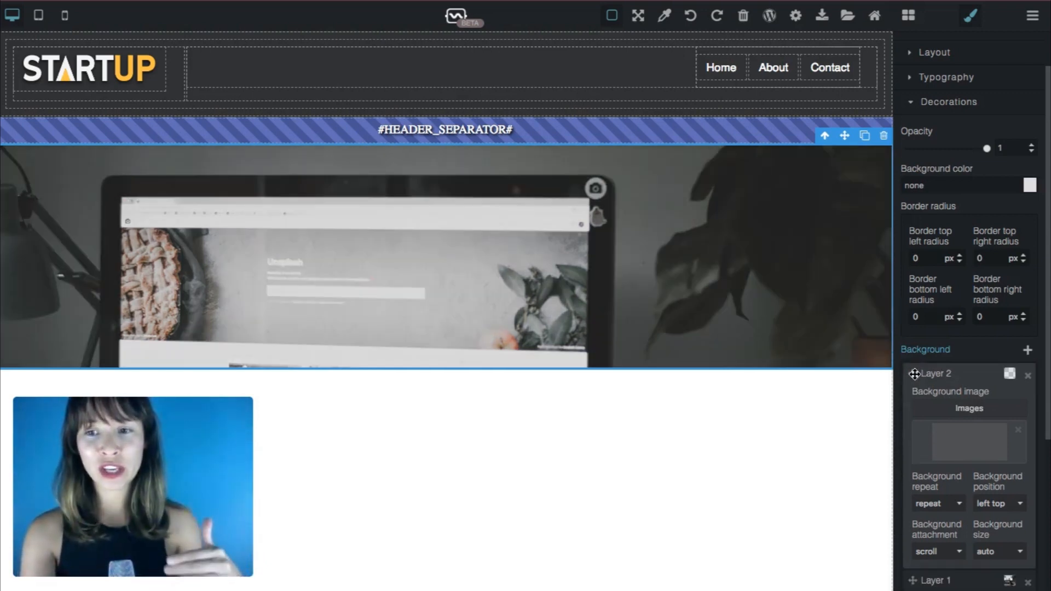
Try the photo layer above the grey overlay, and return the overlay to the first place
scroll(913, 383, "down", 3)
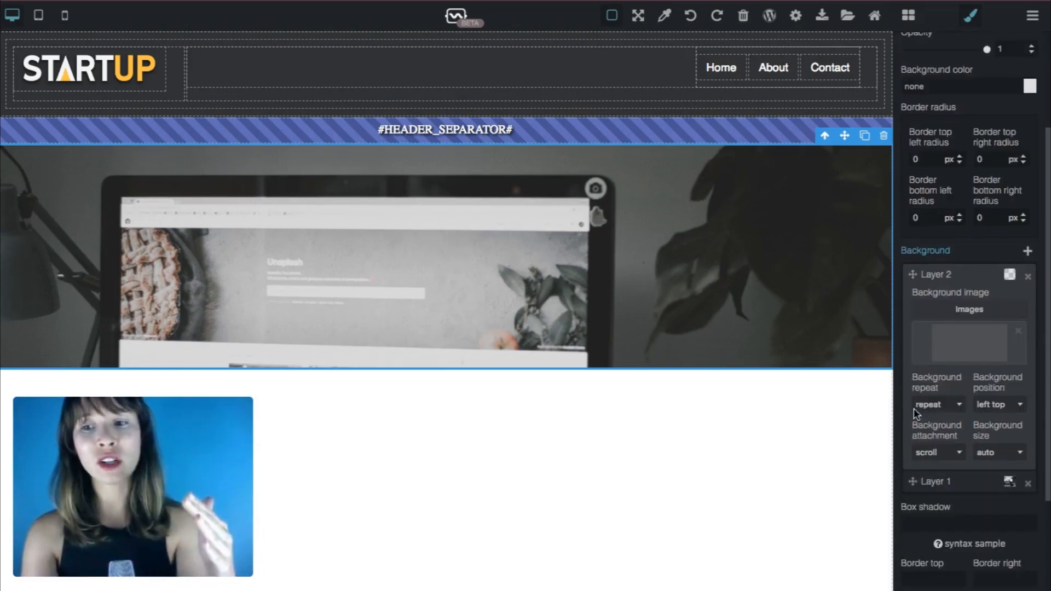
left_click(916, 481)
left_click_drag(915, 297, 916, 274)
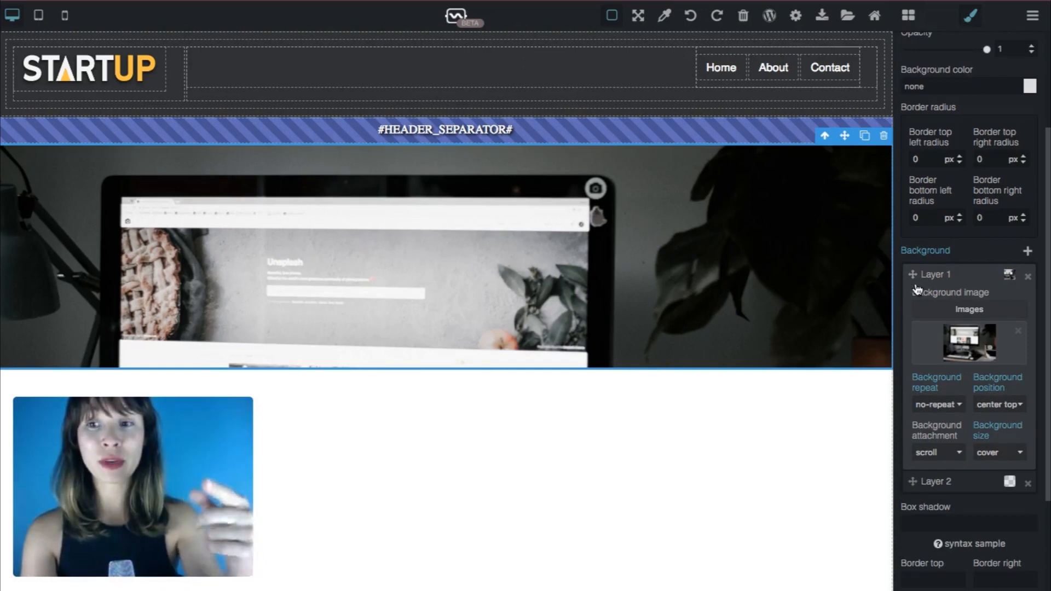
left_click_drag(913, 482, 916, 270)
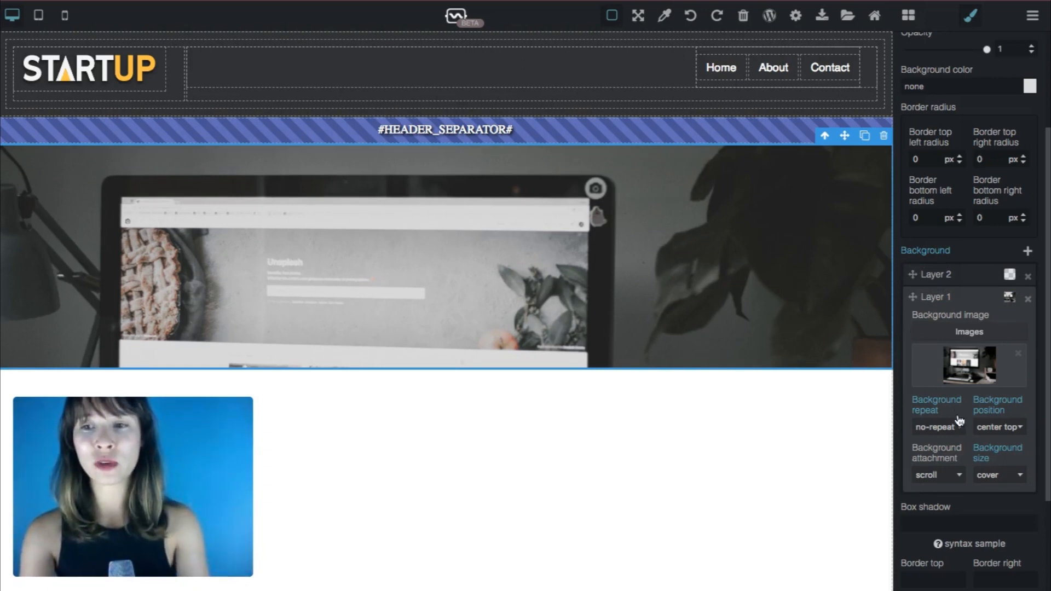
left_click(934, 277)
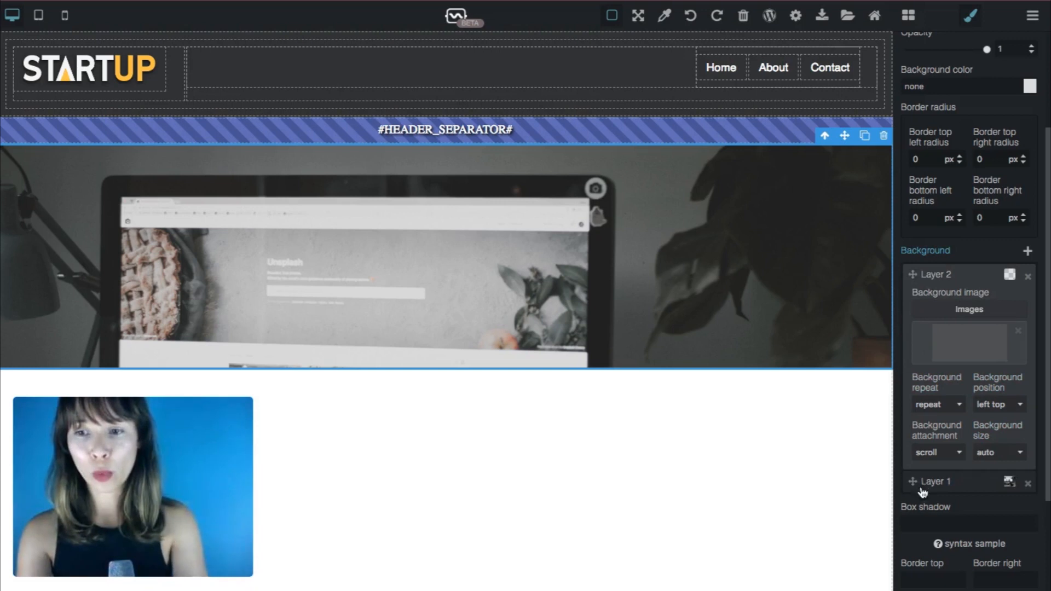
left_click(934, 482)
left_click(949, 273)
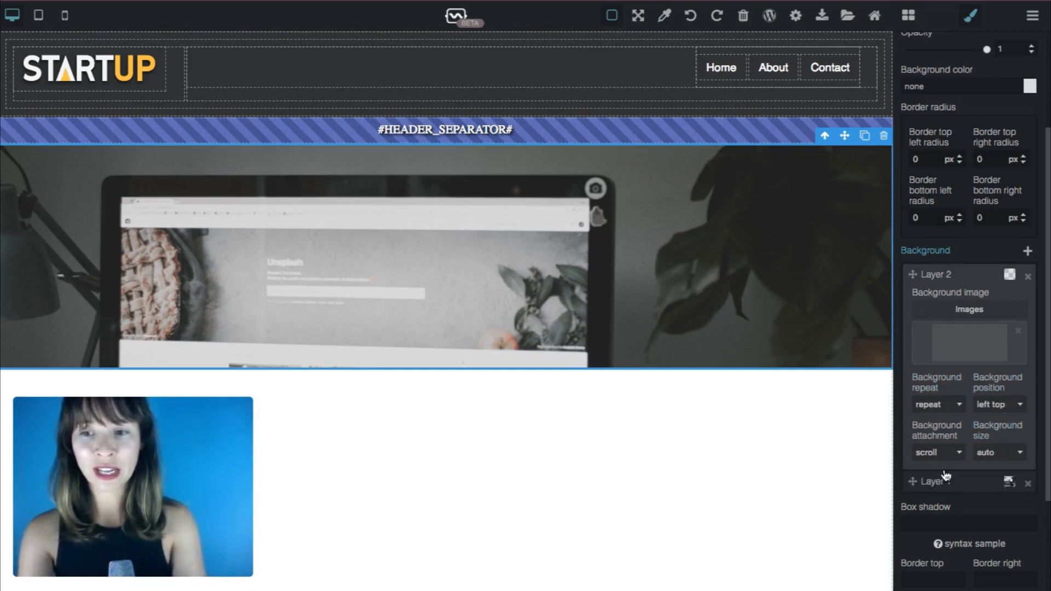
left_click(946, 481)
left_click(945, 278)
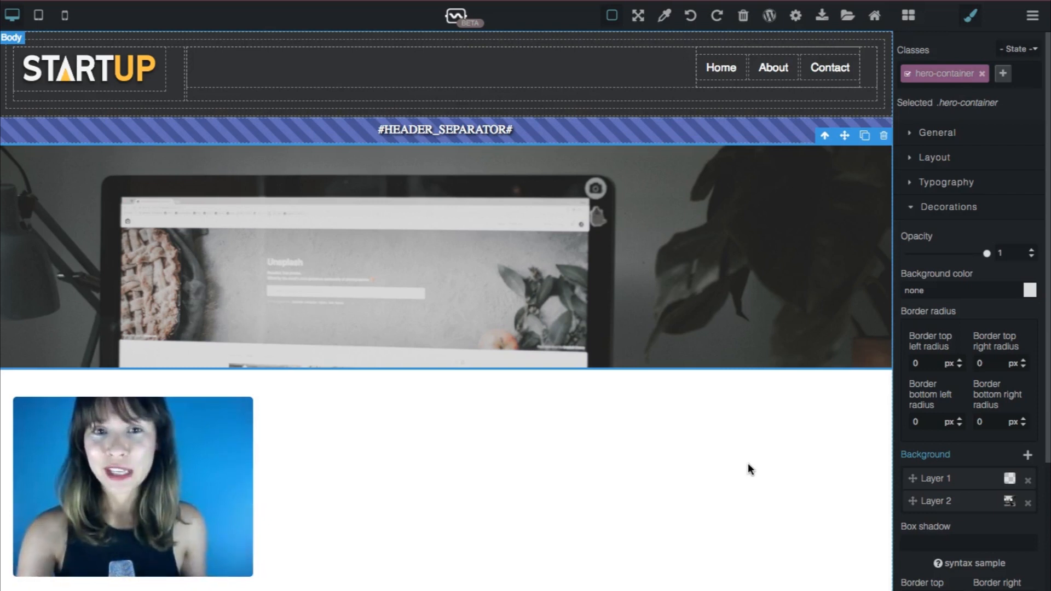
Add a Text element inside the hero-container and select it for styling
left_click(908, 18)
left_click_drag(939, 95, 619, 267)
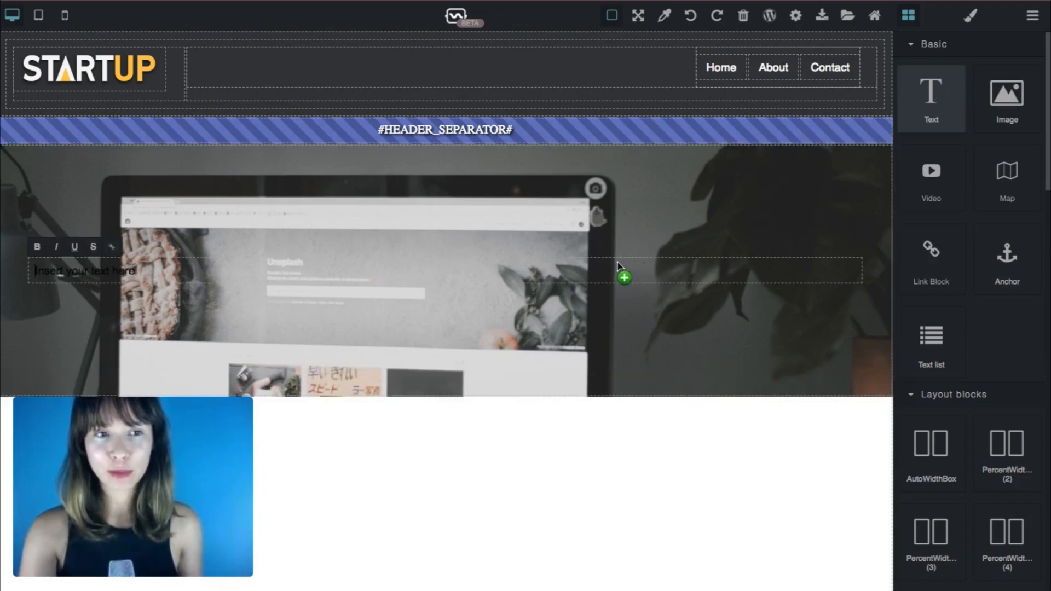
left_click(794, 265)
left_click(794, 265)
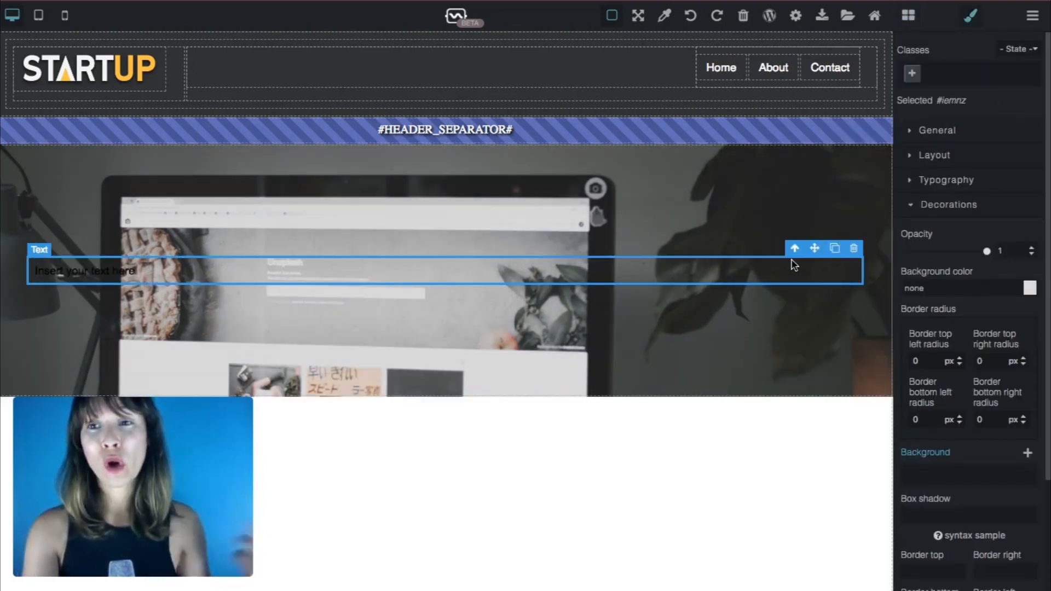
Assign the class h1 to the new text element in the hero section
left_click(912, 74)
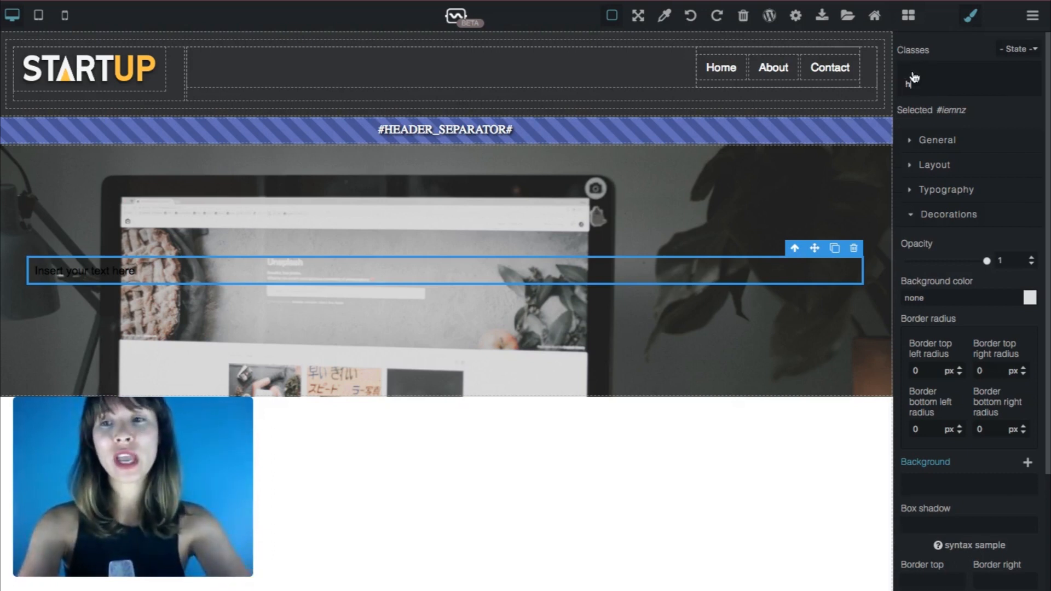
type("h1")
key("Return")
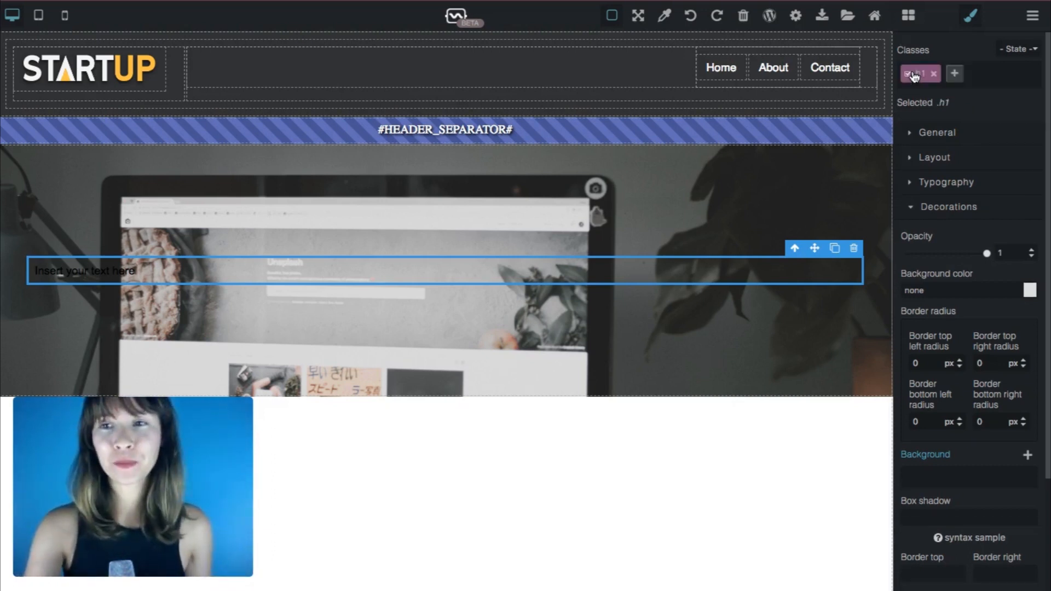
left_click(854, 327)
left_click(823, 283)
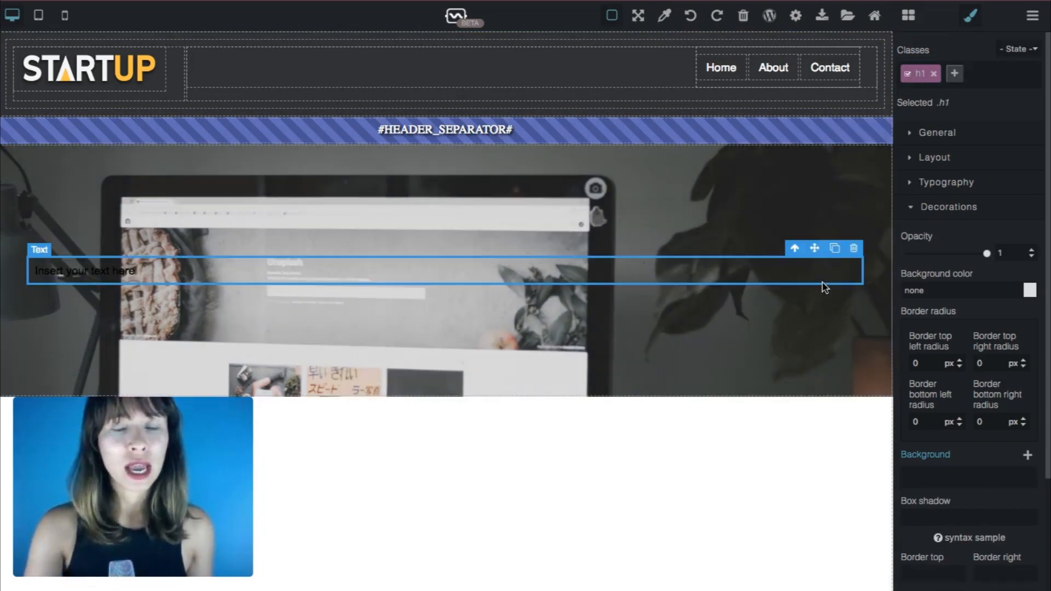
Set the h1 class typography to Helvetica at 64 px with centred text alignment
left_click(956, 183)
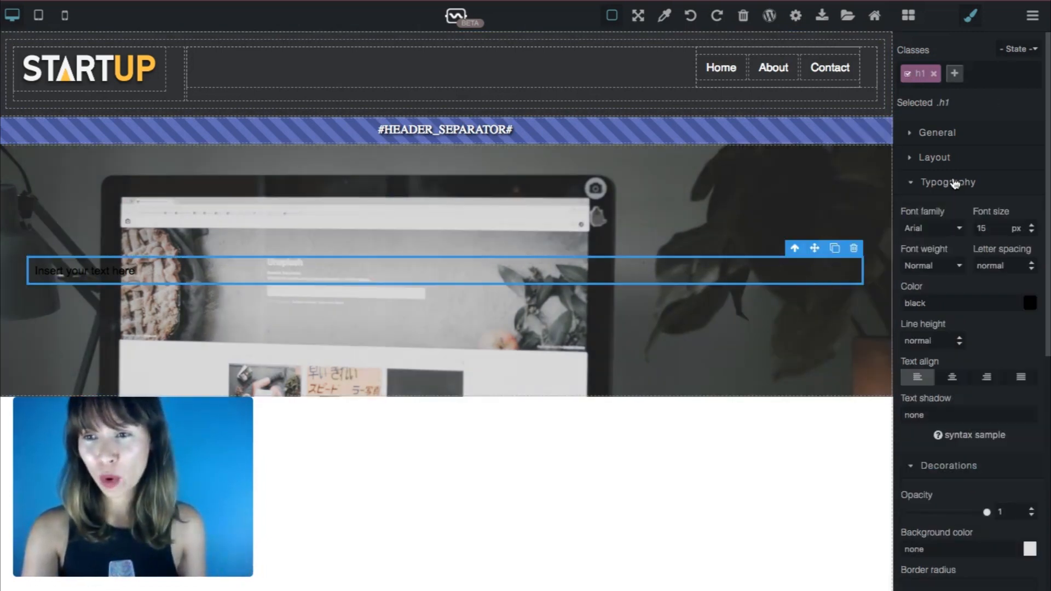
left_click(900, 229)
left_click(898, 229)
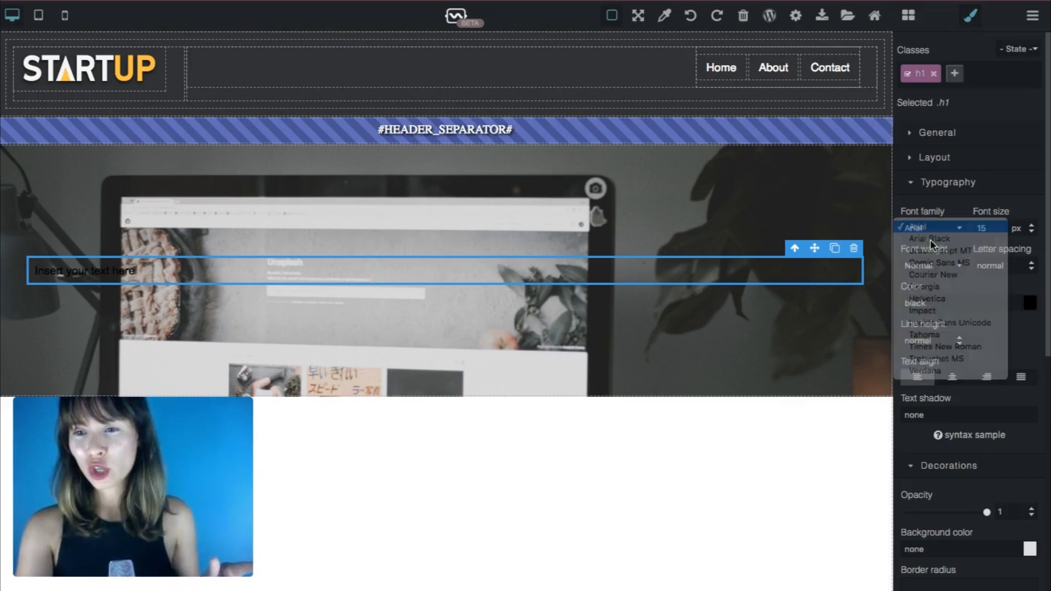
left_click(928, 229)
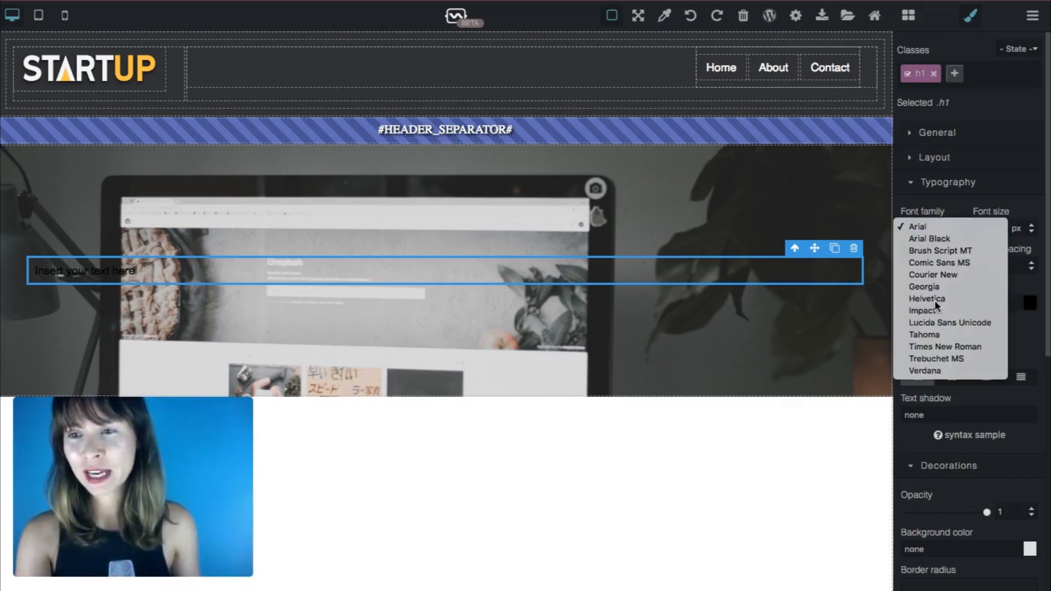
left_click(931, 299)
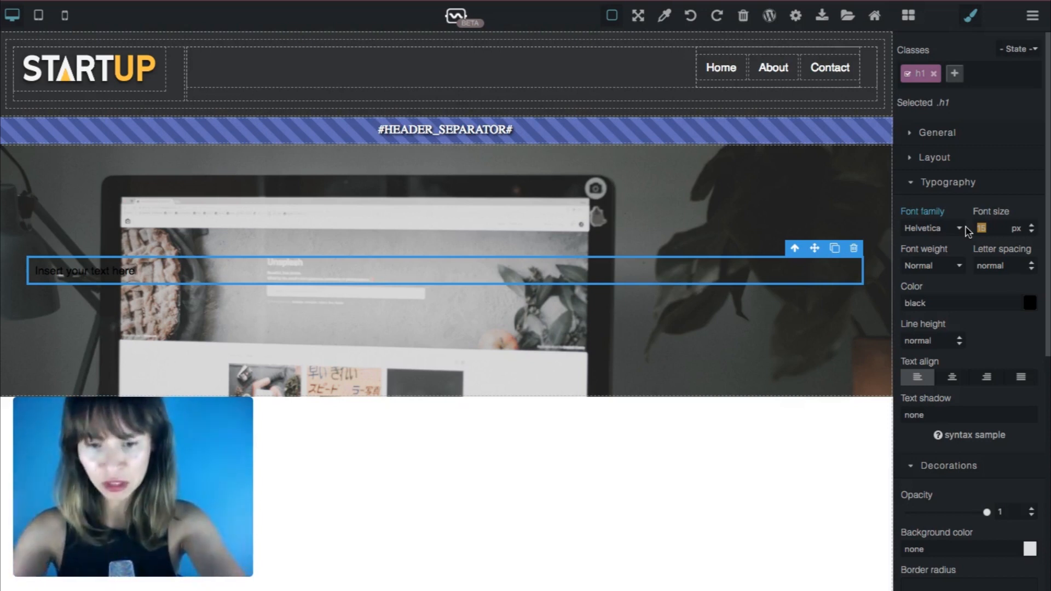
type("64")
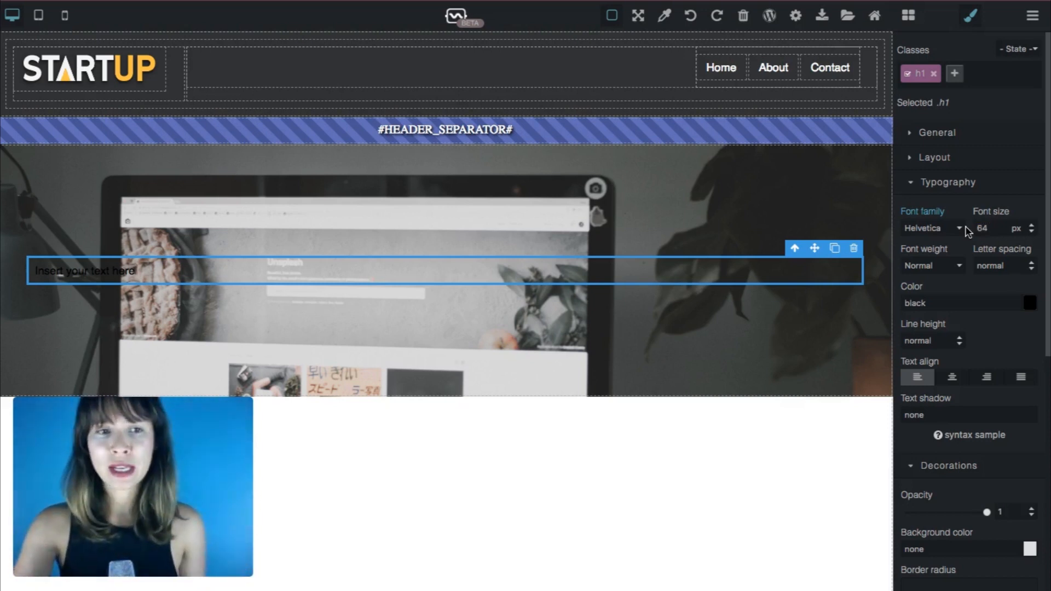
key("Return")
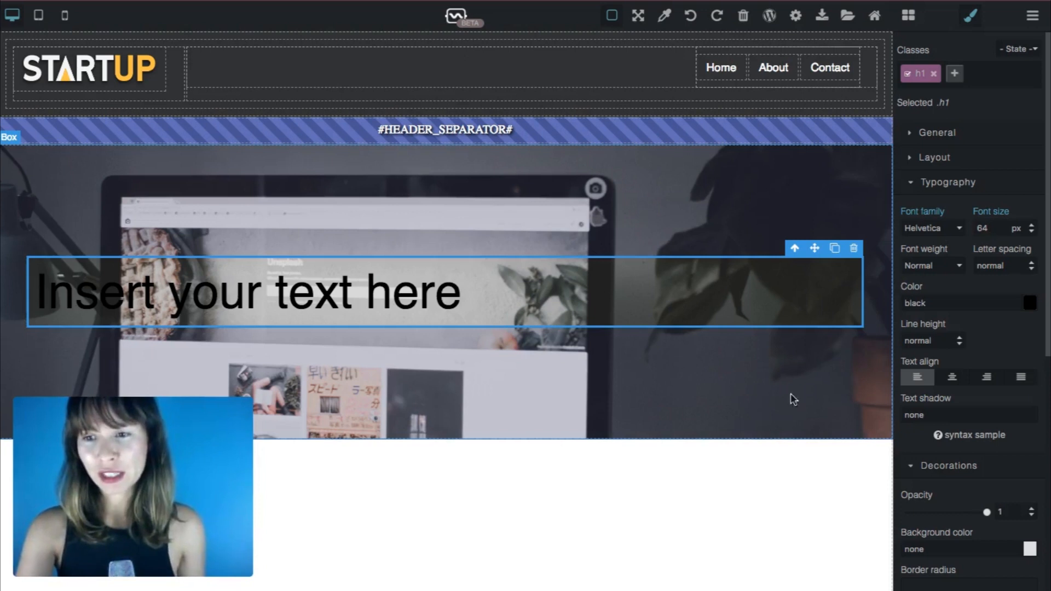
left_click(952, 377)
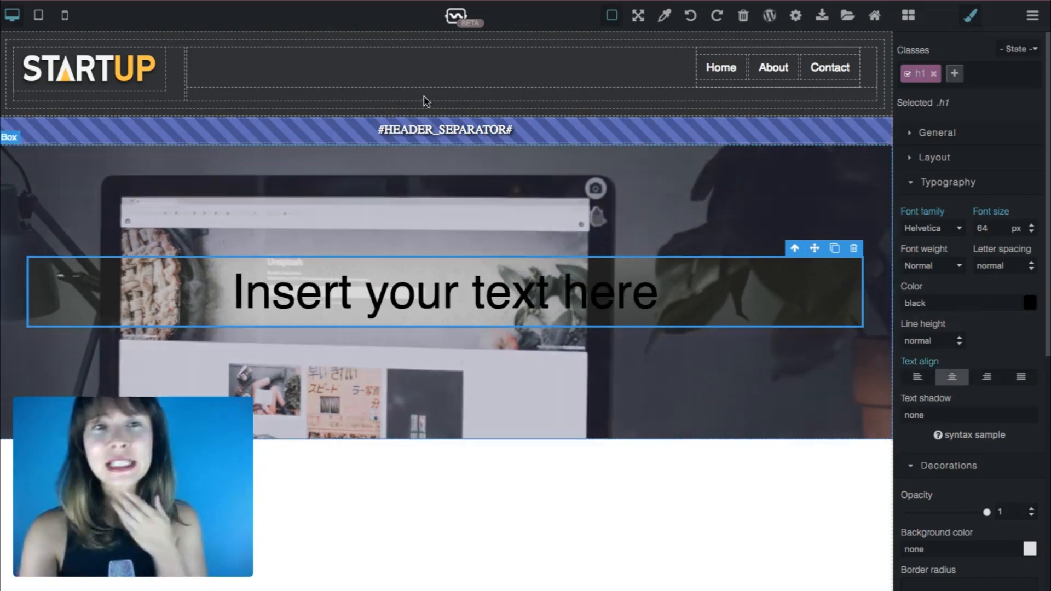
Set the h1 class font weight to Bold and its text colour to #FFC217
left_click(962, 268)
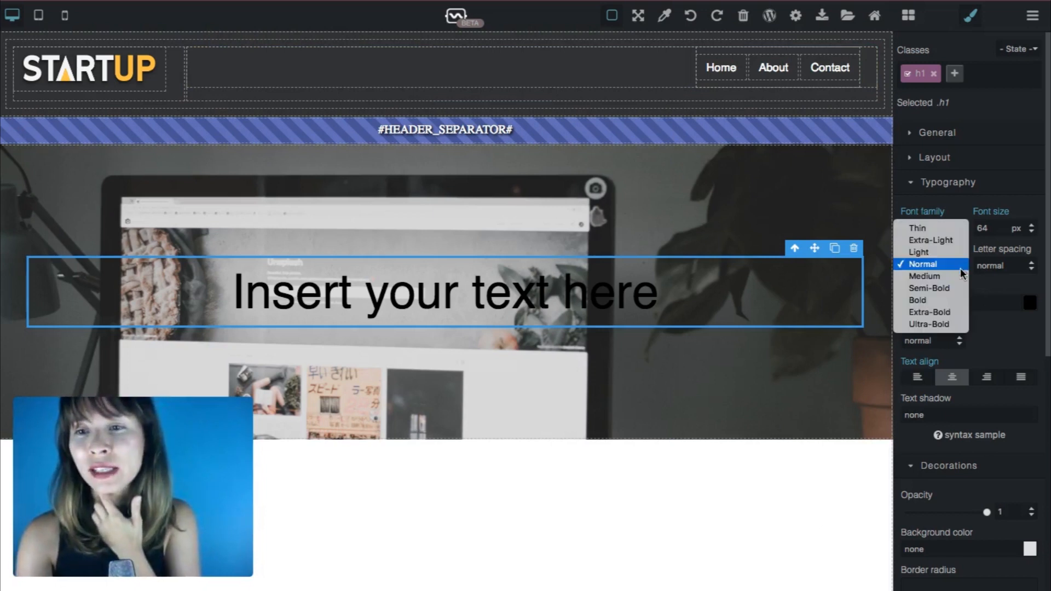
left_click(954, 300)
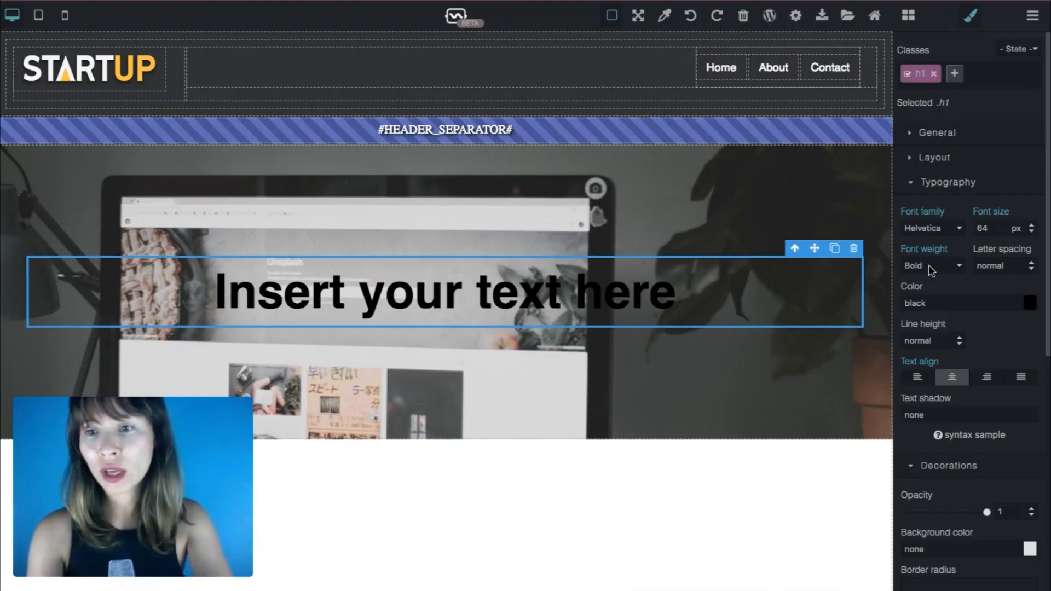
left_click_drag(931, 302, 882, 304)
type("#")
type("FFC217")
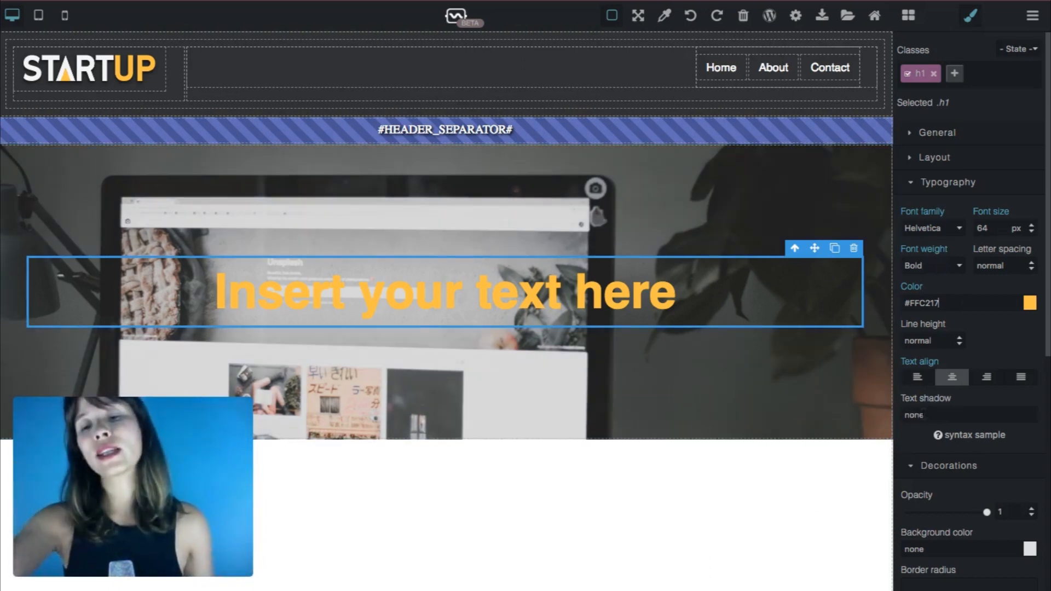
Copy the text shadow syntax sample and apply a shadow of #323232 10px 5px 15px to the h1 class
left_click(962, 441)
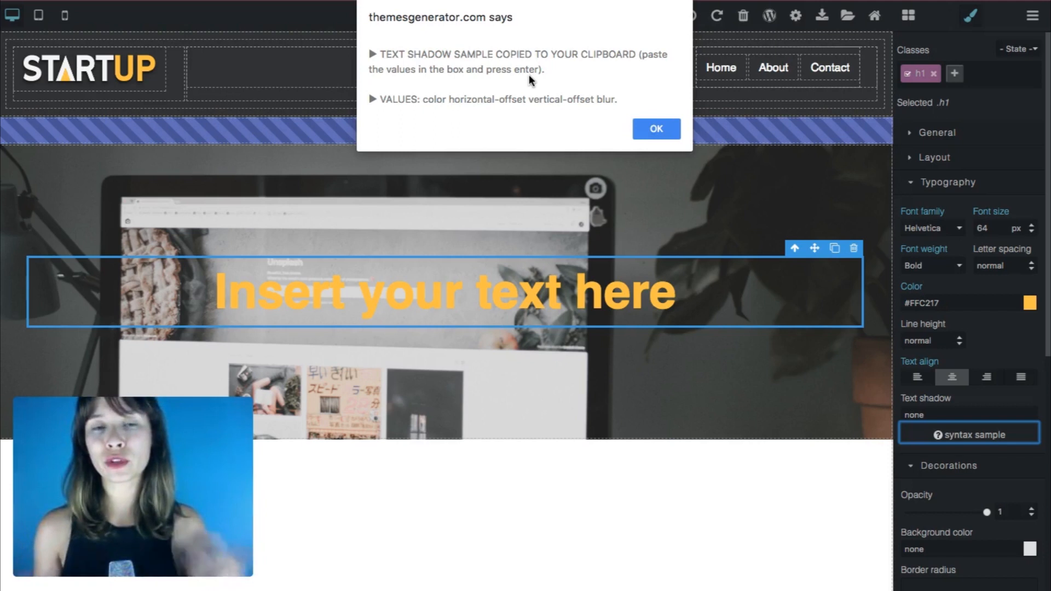
left_click(657, 128)
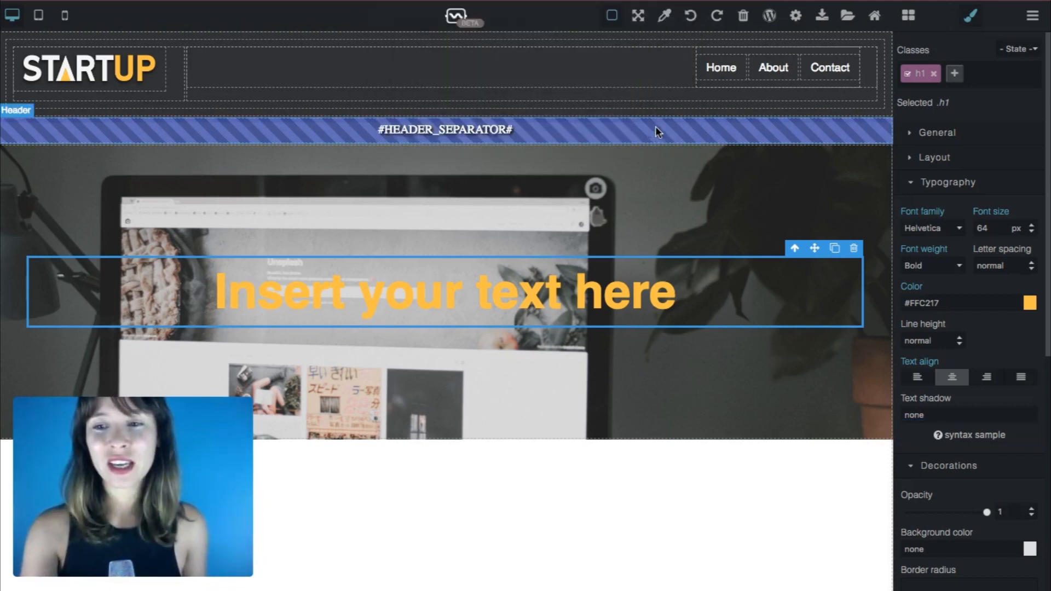
left_click(938, 414)
key("BackSpace")
key("BackSpace")
key("BackSpace")
key("BackSpace")
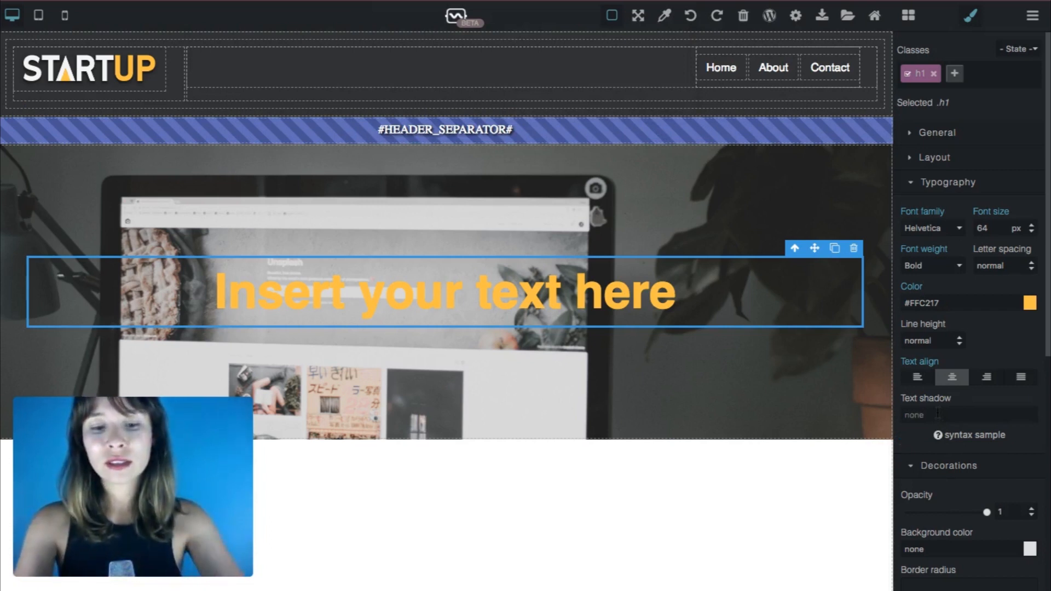
type("#323232 10px 5px 15px")
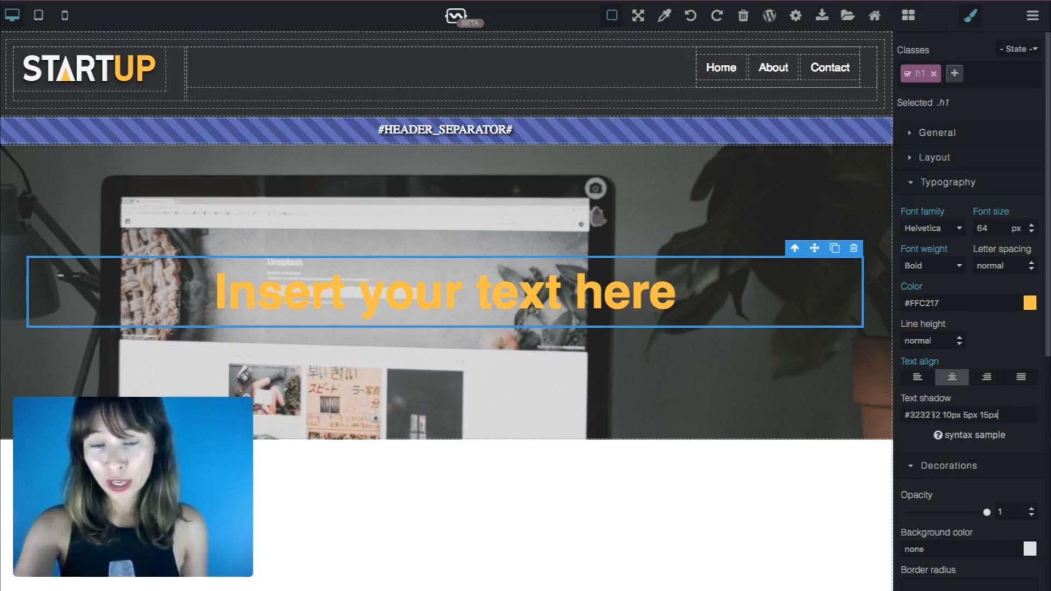
key("Return")
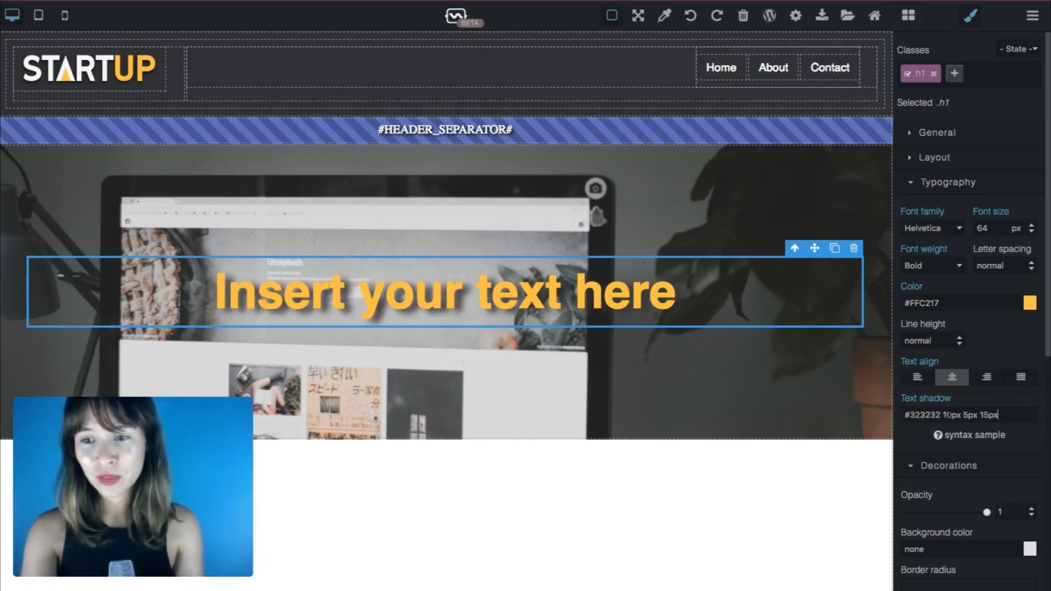
Try a 1px horizontal offset in the h1 text shadow, and restore it to 10px
key("BackSpace")
type("0")
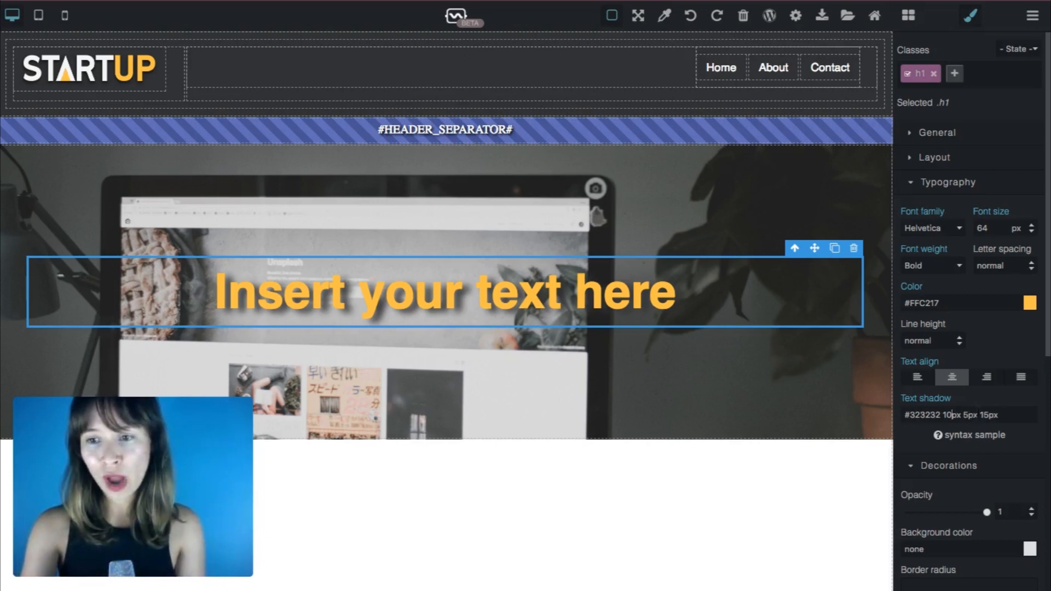
key("BackSpace")
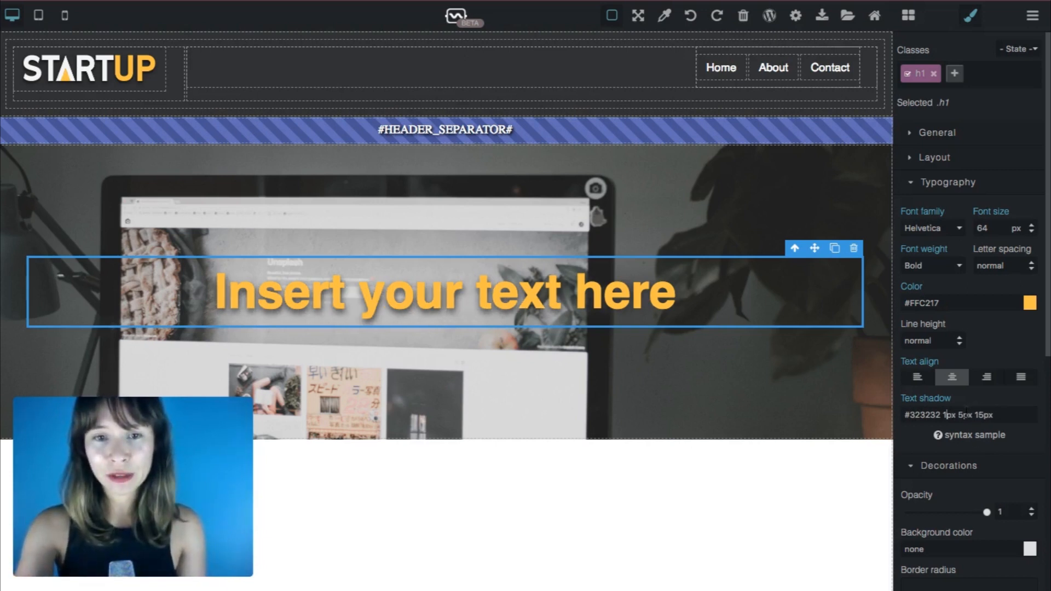
type("0")
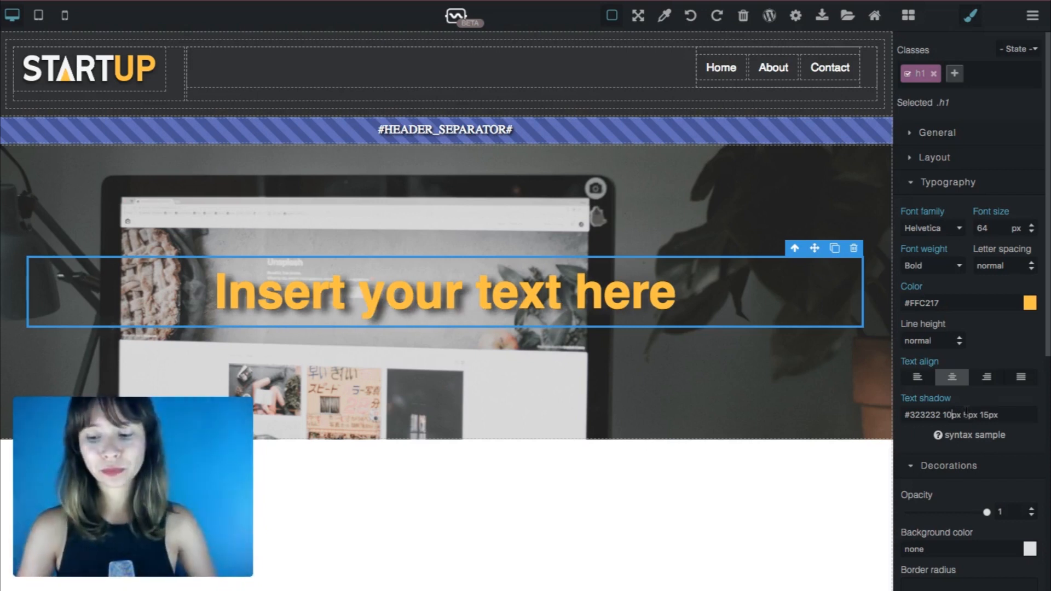
left_click(724, 470)
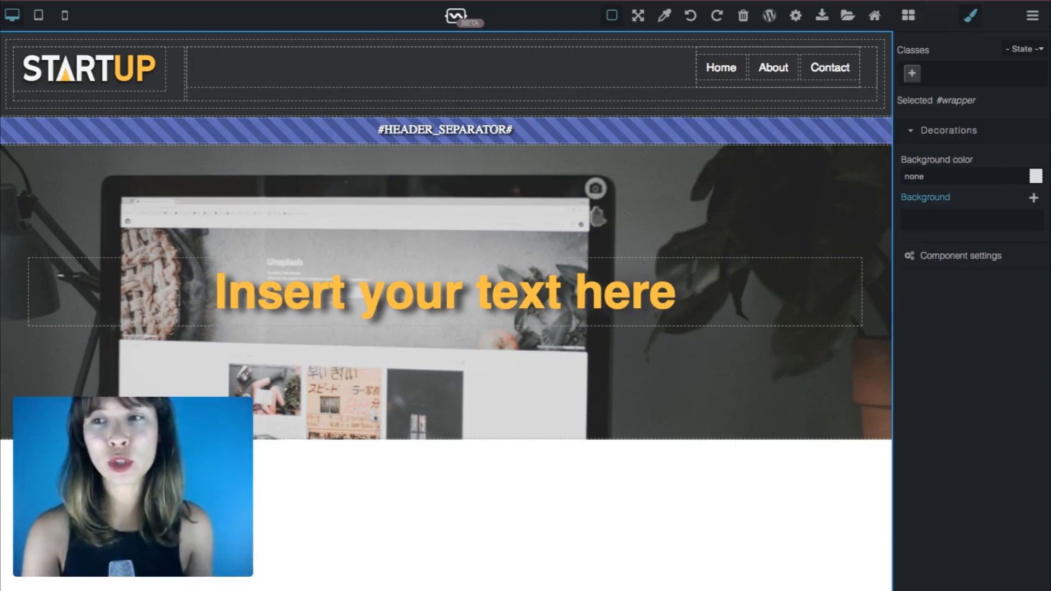
Switch to the text editor and copy "Lorem ipsum dolor sit" from the start of the first paragraph
key("super+Tab")
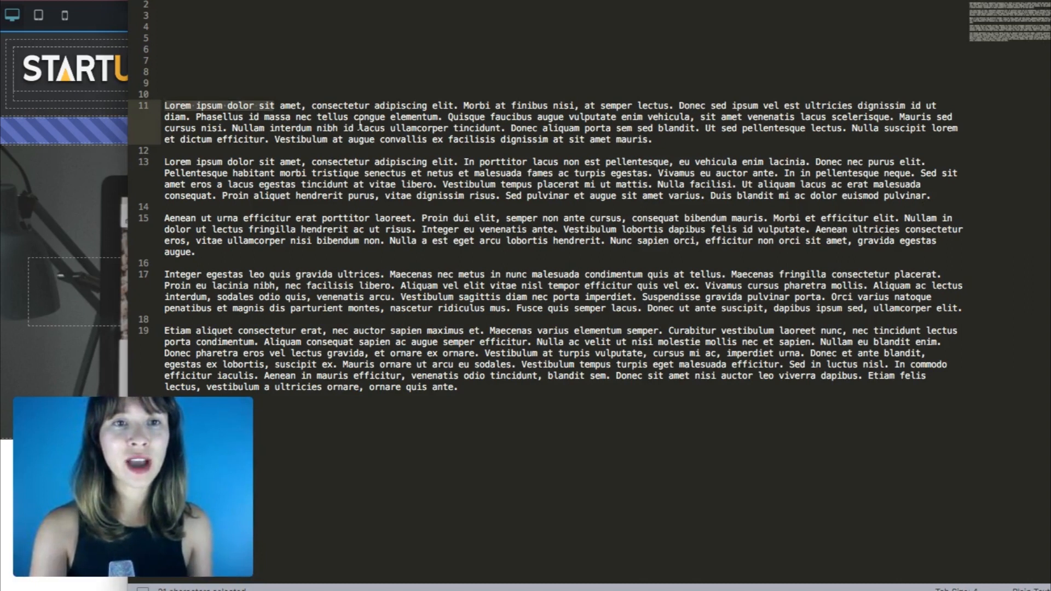
left_click(360, 125)
left_click(270, 99)
left_click_drag(275, 108, 163, 106)
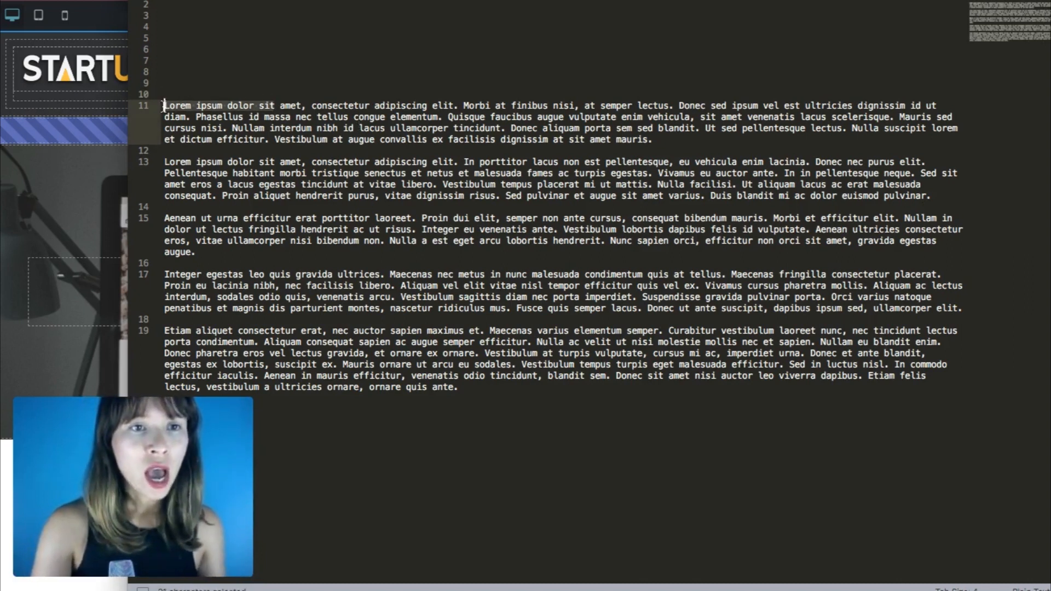
key("super+c")
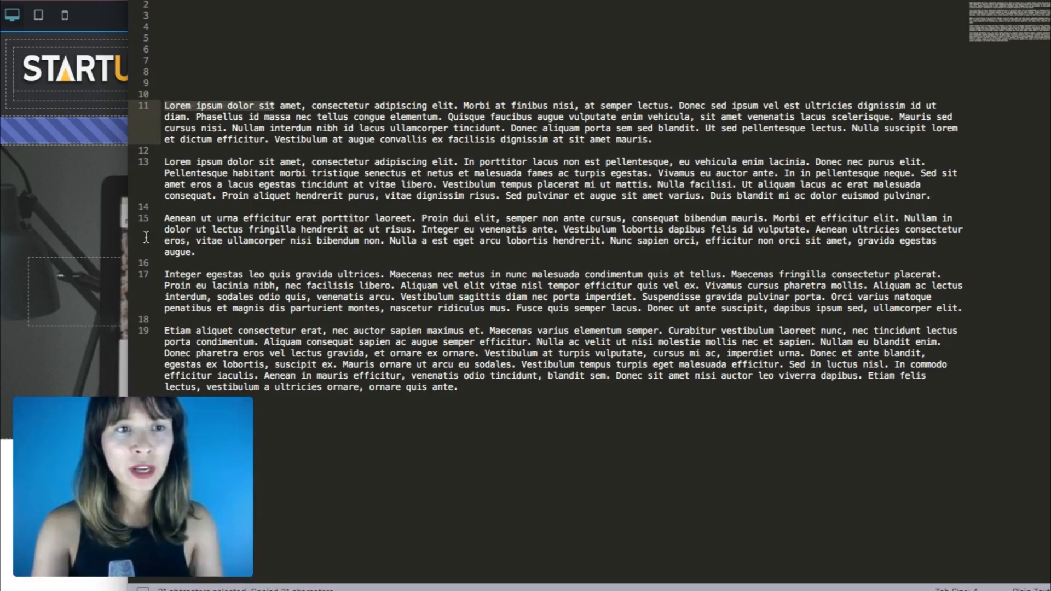
Switch back to Themes Generator and replace the hero heading's placeholder text with the copied "Lorem ipsum dolor sit"
key("super+Tab")
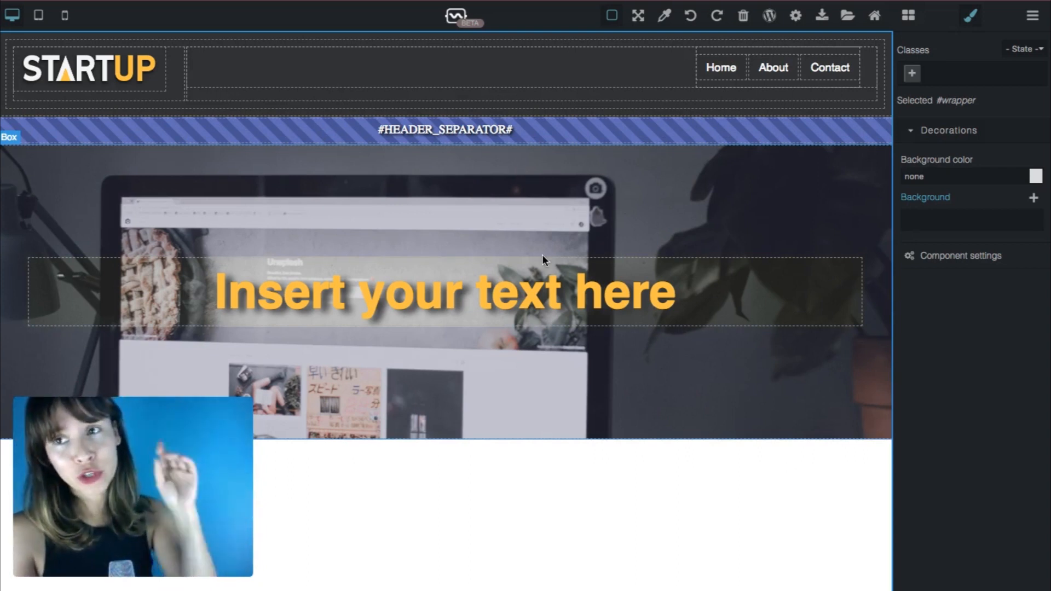
left_click(650, 291)
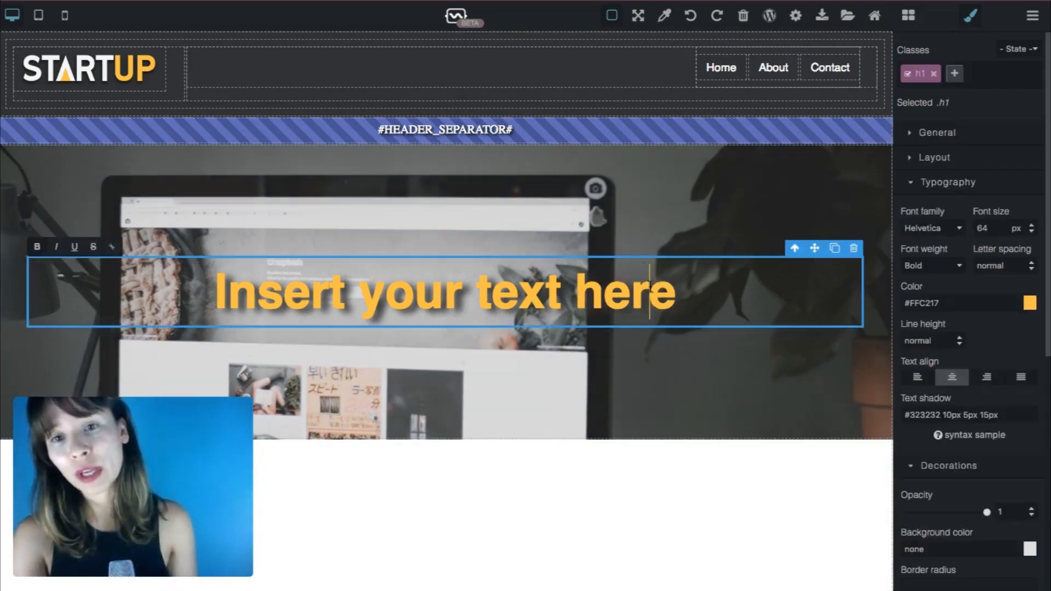
triple_click(650, 291)
key("ctrl+v")
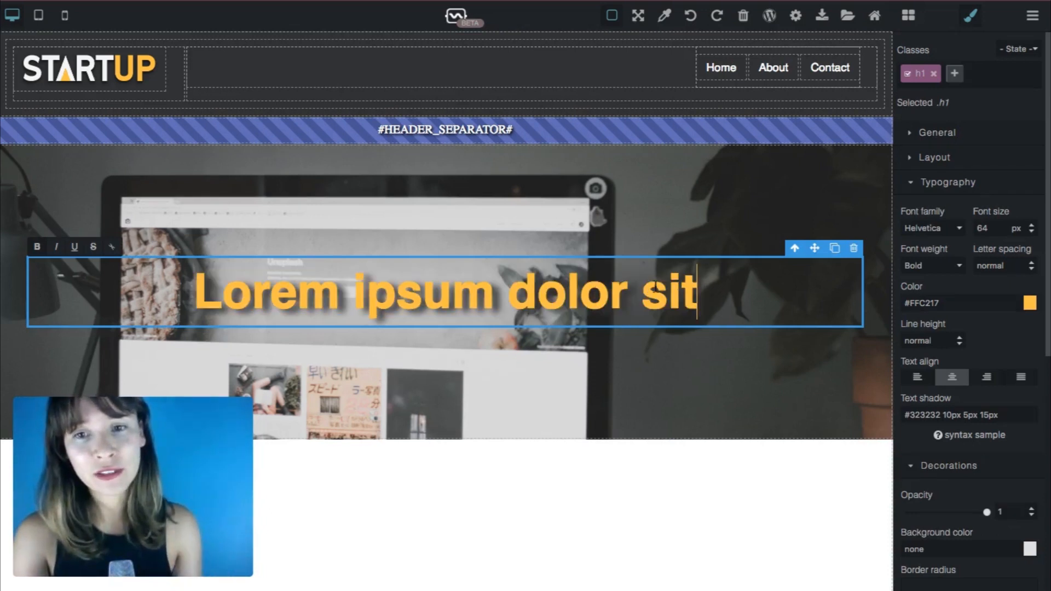
left_click(714, 375)
left_click(705, 298)
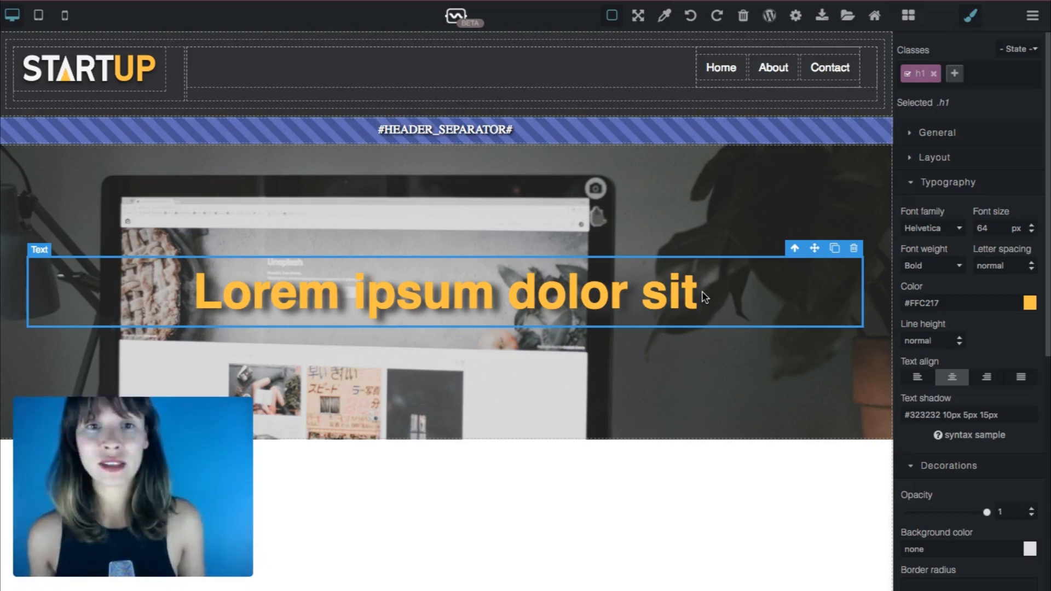
Add a second Text element inside the hero-container, directly below the heading
left_click(786, 169)
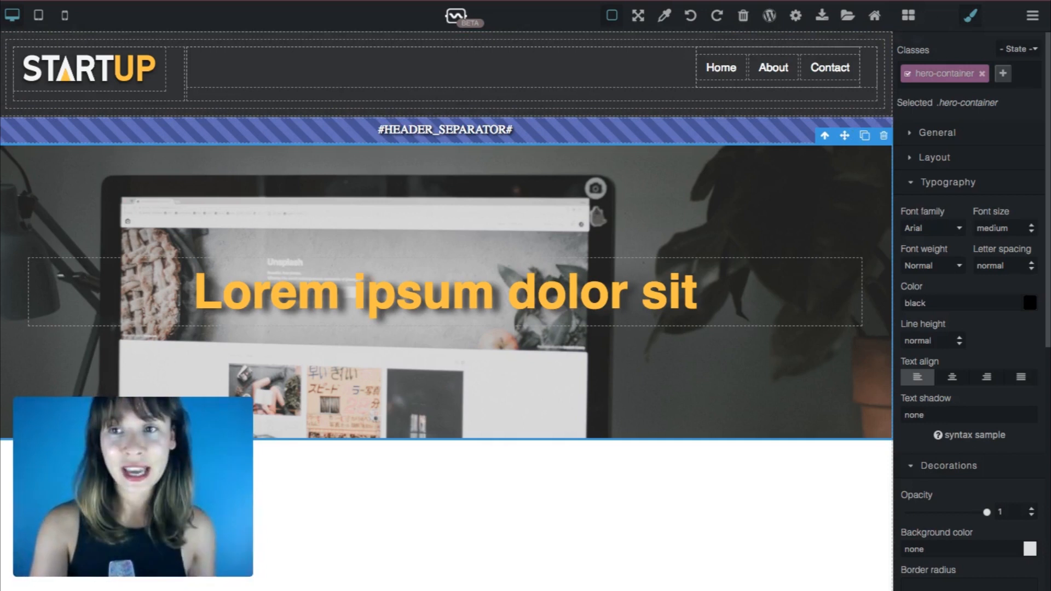
left_click(908, 15)
left_click_drag(933, 107, 753, 340)
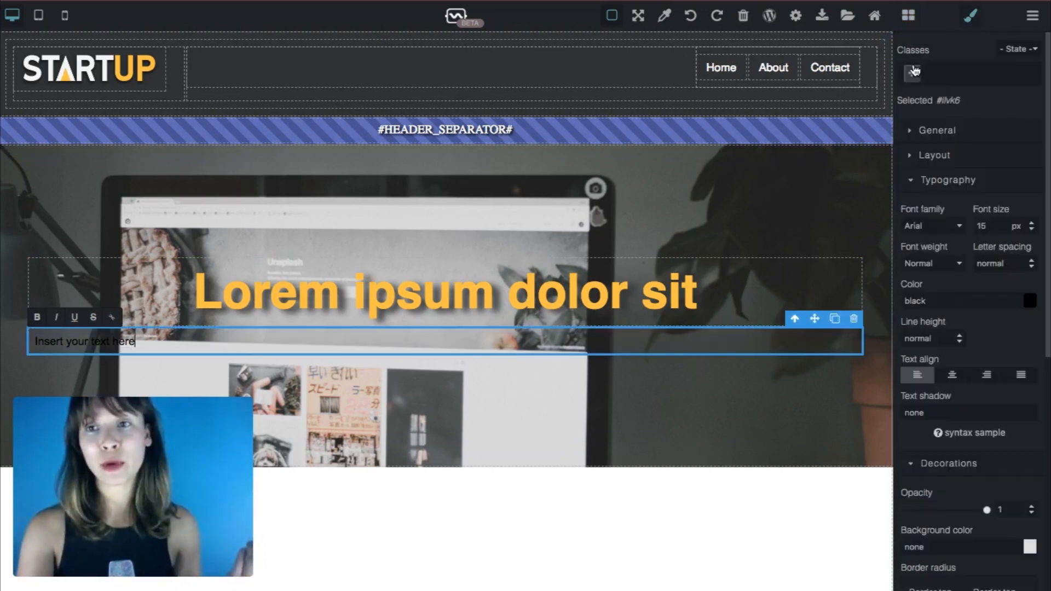
Assign the class h2 to the new text element below the heading and select it for styling
left_click(913, 74)
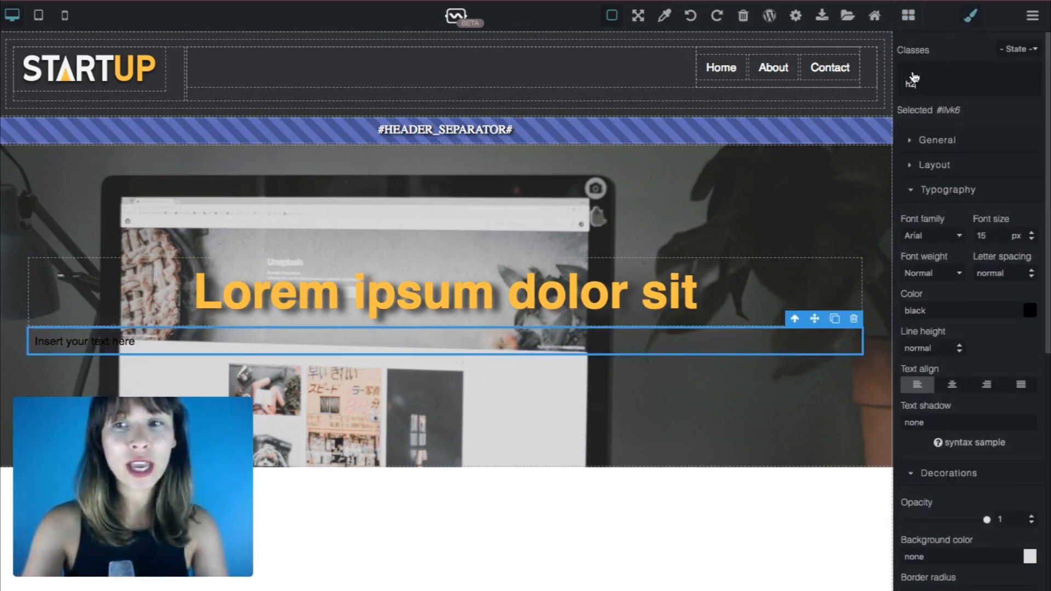
type("h2")
key("Return")
left_click(776, 373)
left_click(757, 346)
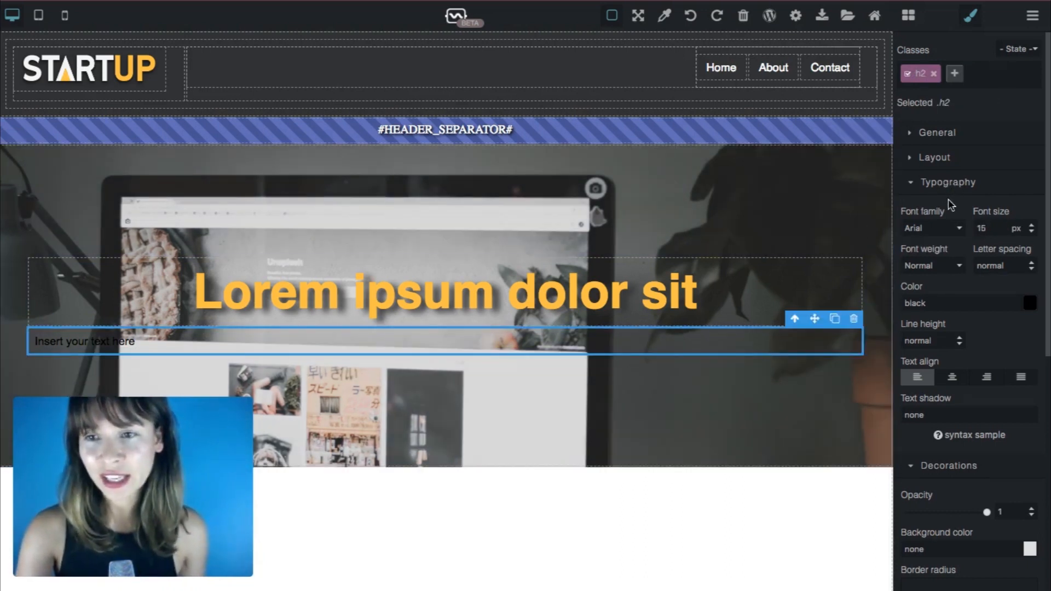
Set the h2 class font to Helvetica at 36 px with Bold weight
left_click(955, 226)
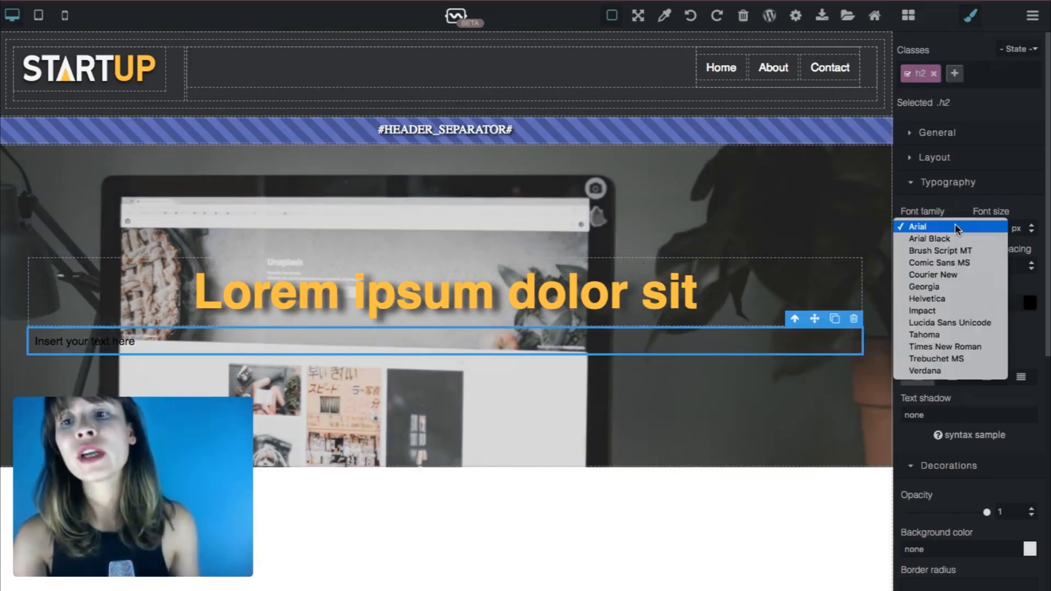
left_click(949, 299)
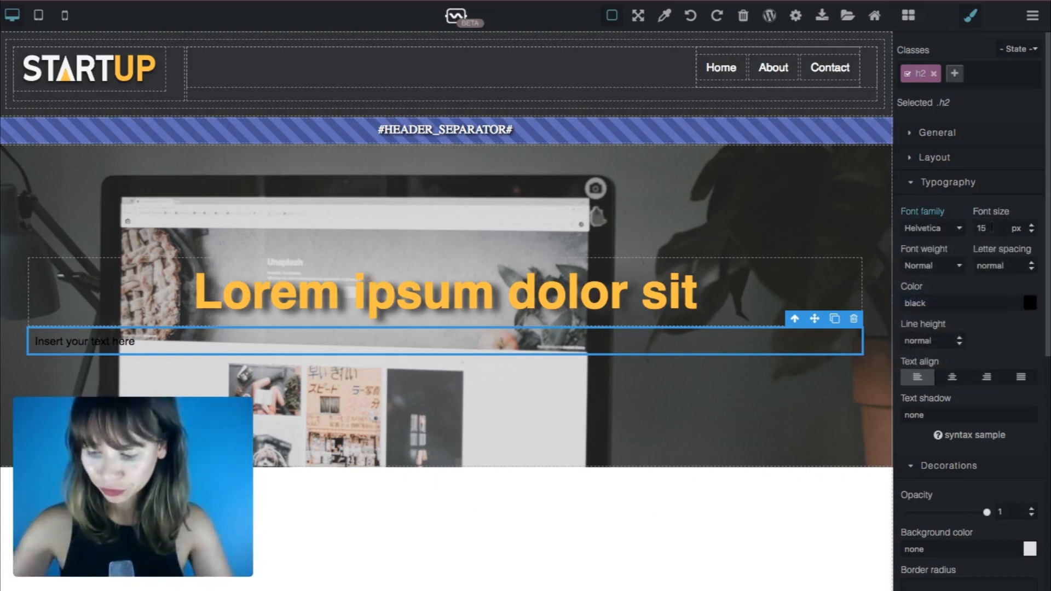
left_click_drag(992, 228, 964, 232)
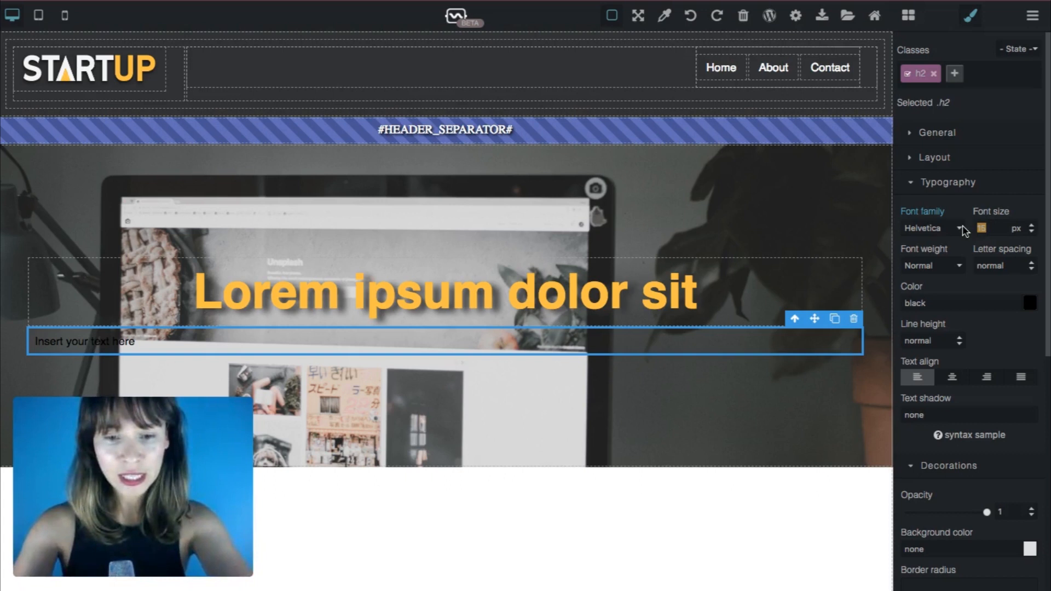
type("36")
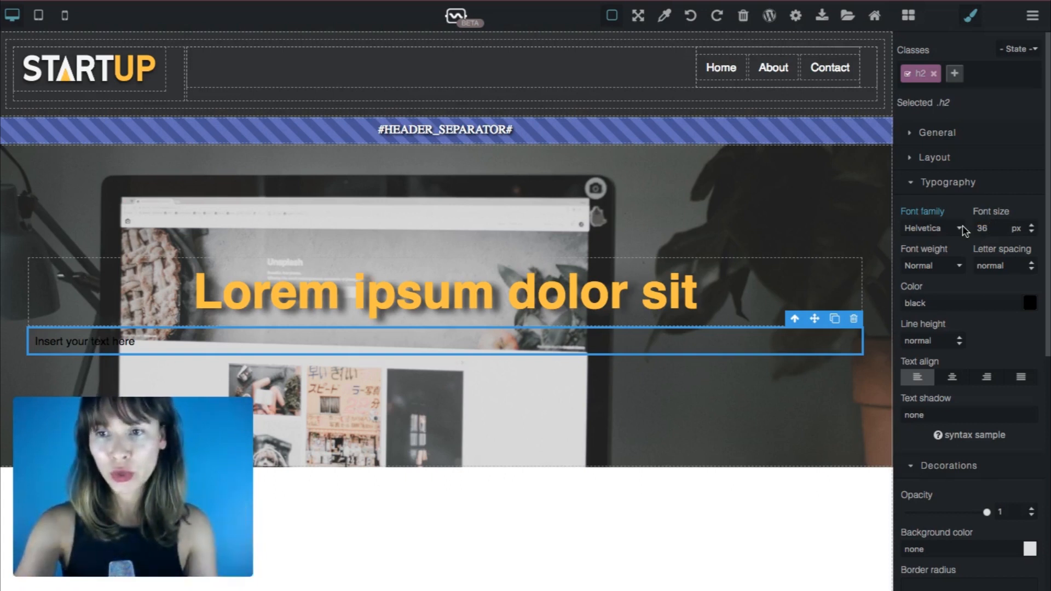
key("Return")
left_click(960, 268)
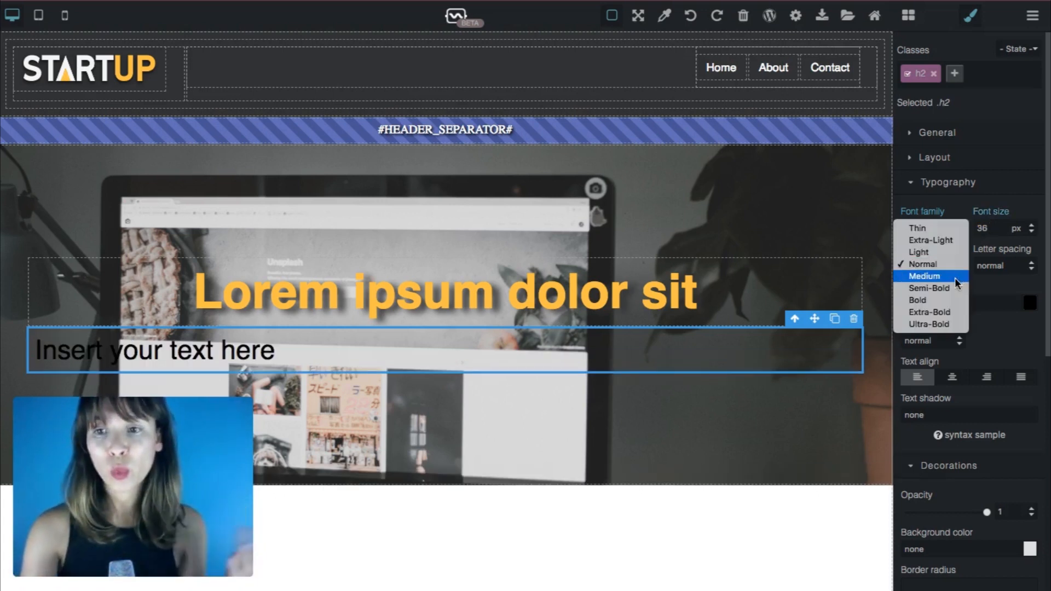
left_click(953, 301)
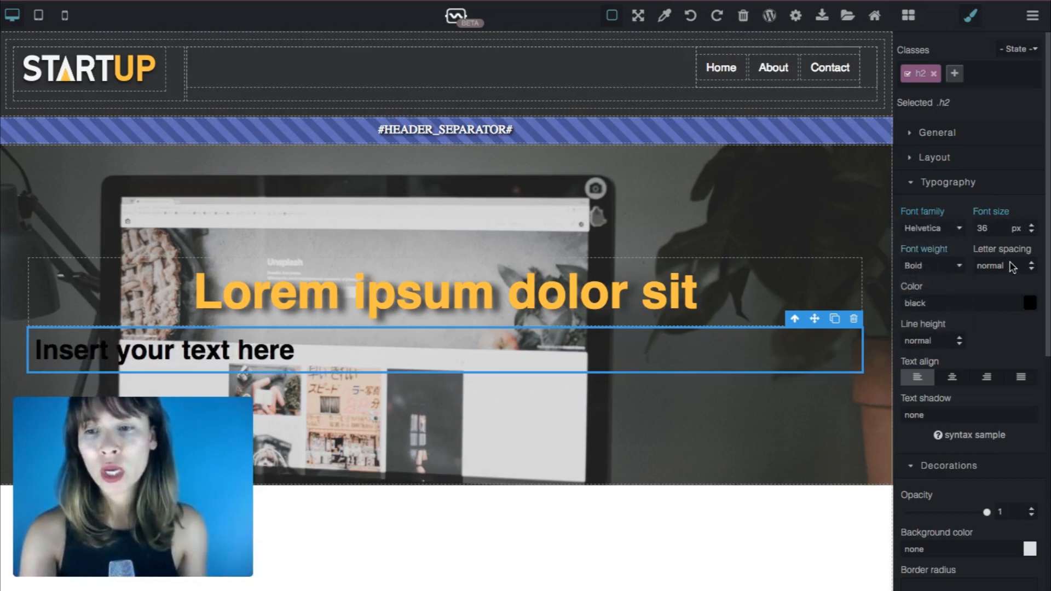
Set the h2 class text colour to #fefefe and centre its alignment
left_click(1030, 304)
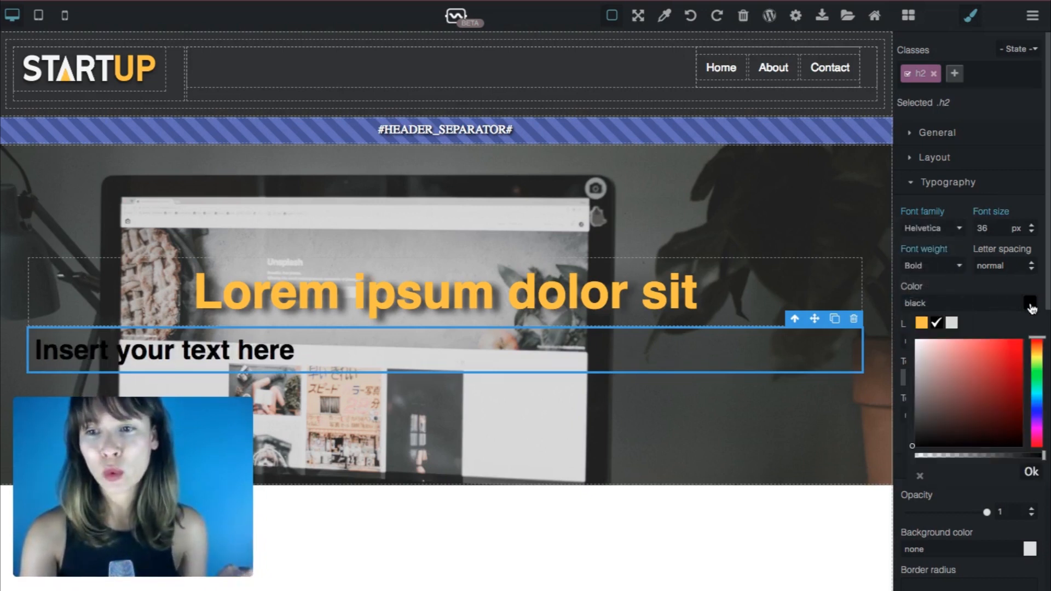
left_click(953, 301)
left_click_drag(954, 302, 915, 303)
key("BackSpace")
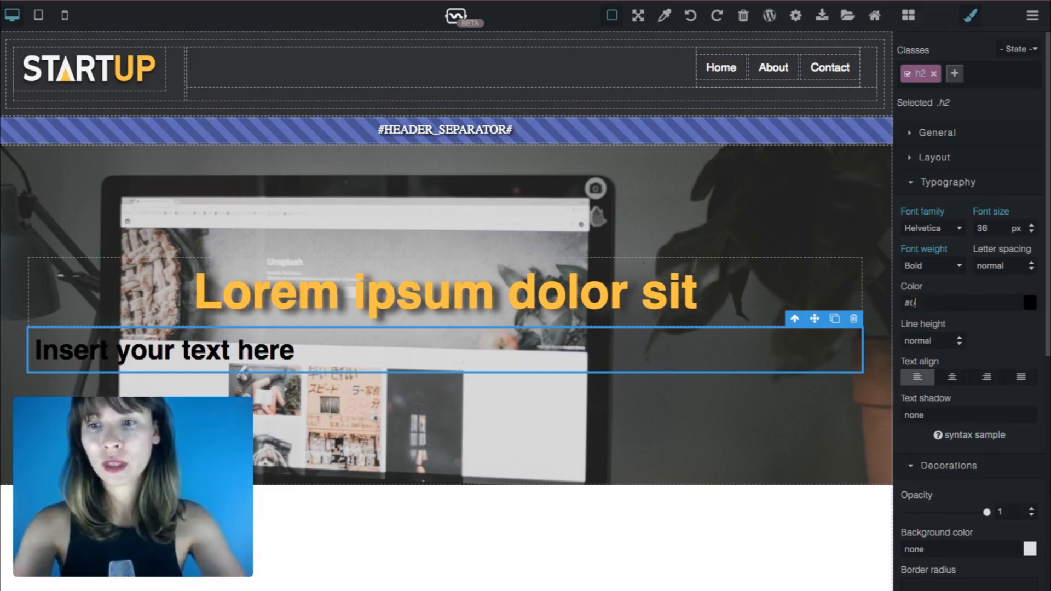
key("BackSpace")
type("fefefe")
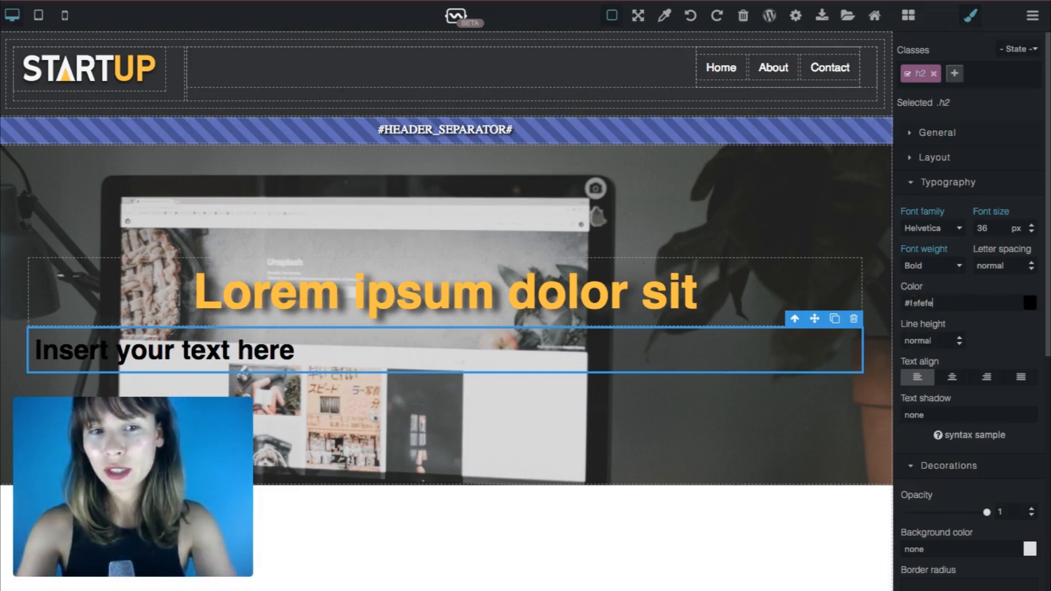
left_click(953, 378)
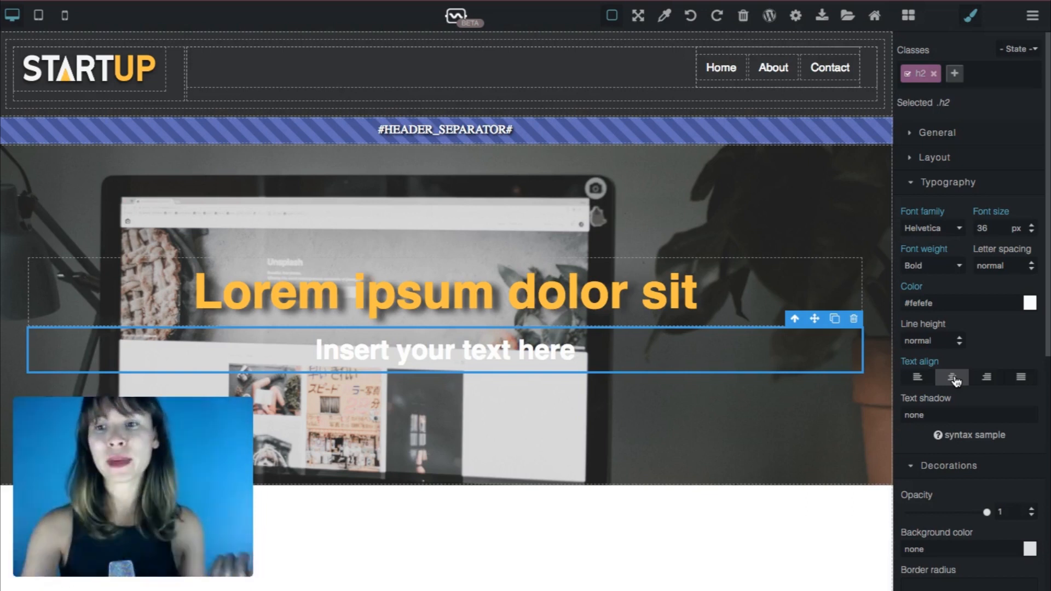
Copy the shadow syntax sample and apply a text shadow of #323232 10px 5px 15px to the h2 class
left_click(961, 438)
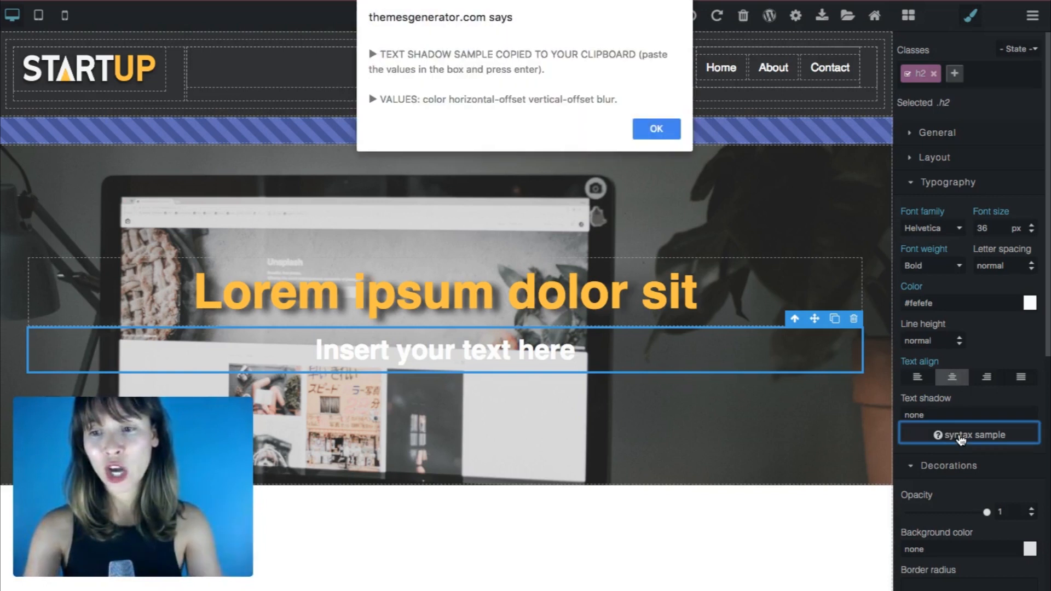
left_click(665, 125)
double_click(930, 415)
key("ctrl+v")
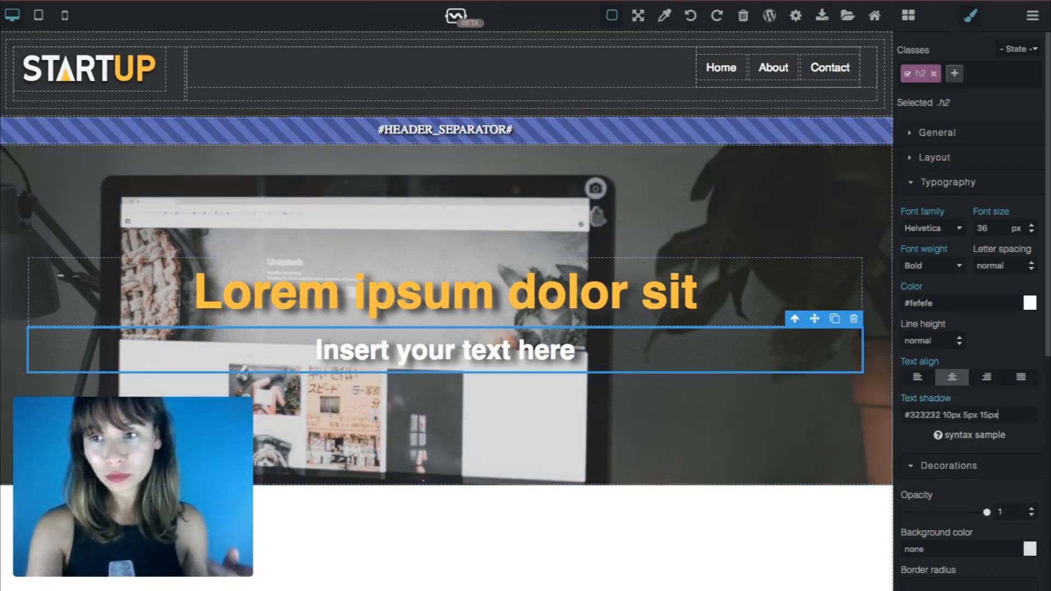
Replace the placeholder text under the hero heading with the copied "consectetur adipiscing elit. Morbi at finibus nisi, at semper lectus."
key("super+Tab")
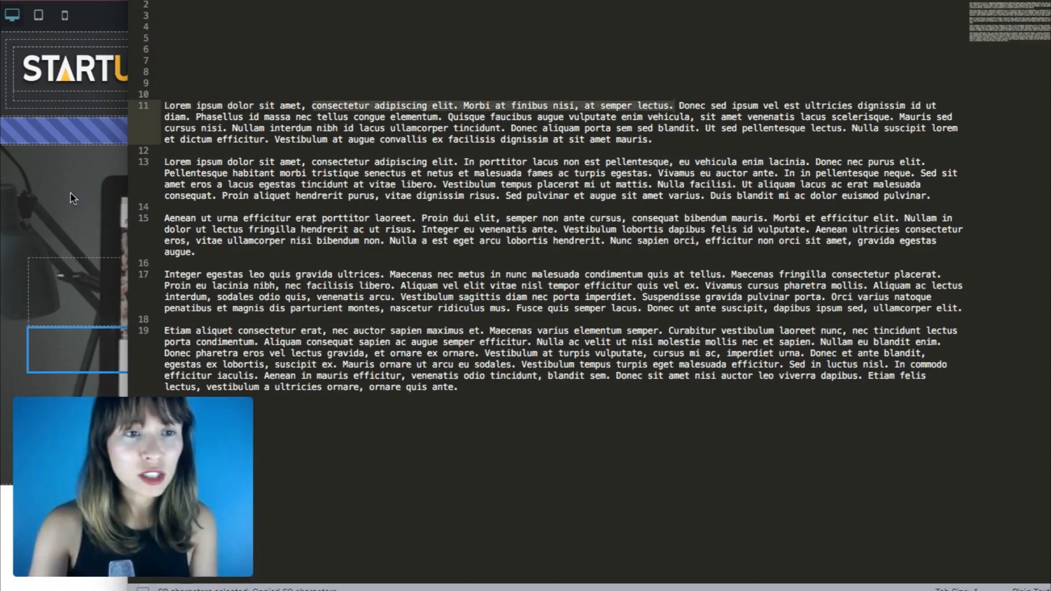
left_click(74, 198)
double_click(431, 352)
key("super+a")
key("super+v")
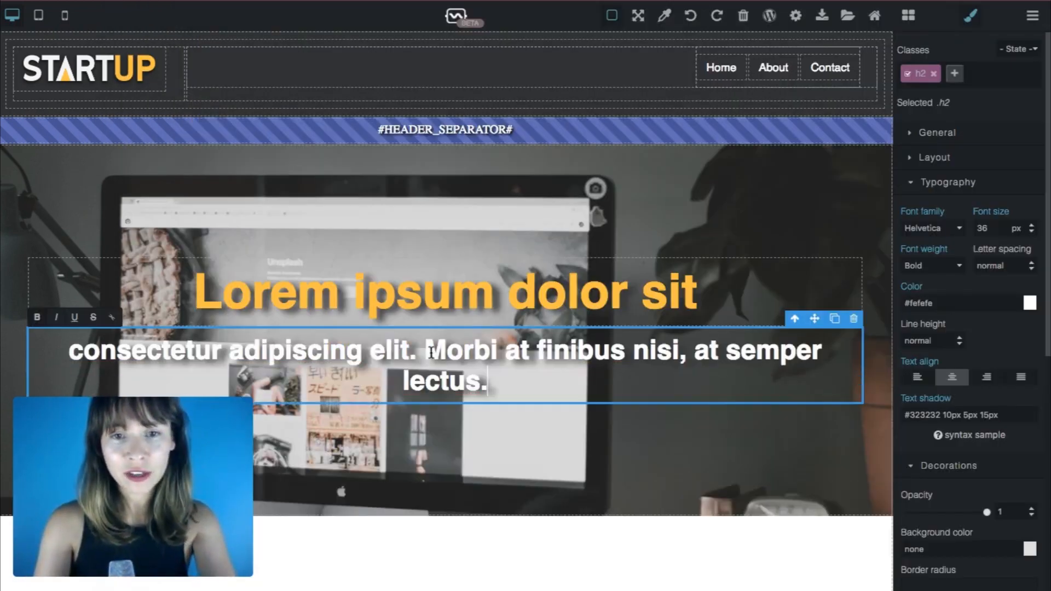
Copy "Donec sed ipsum vel est" from the lorem ipsum file and append it with a full stop to the hero subheading
key("super+Tab")
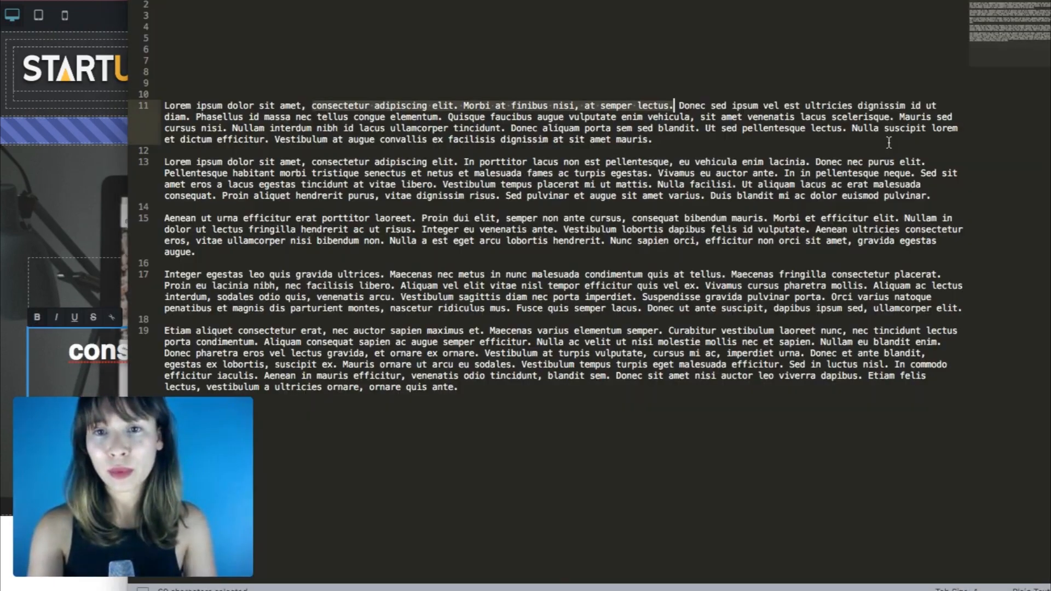
left_click_drag(679, 105, 800, 105)
key("super+c")
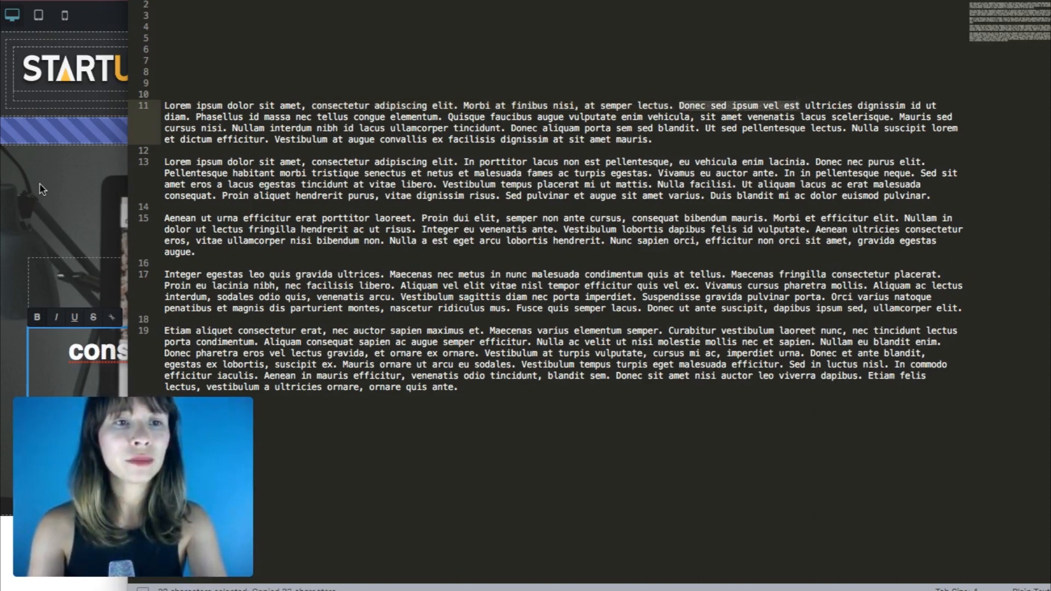
key("super+Tab")
key("super+v")
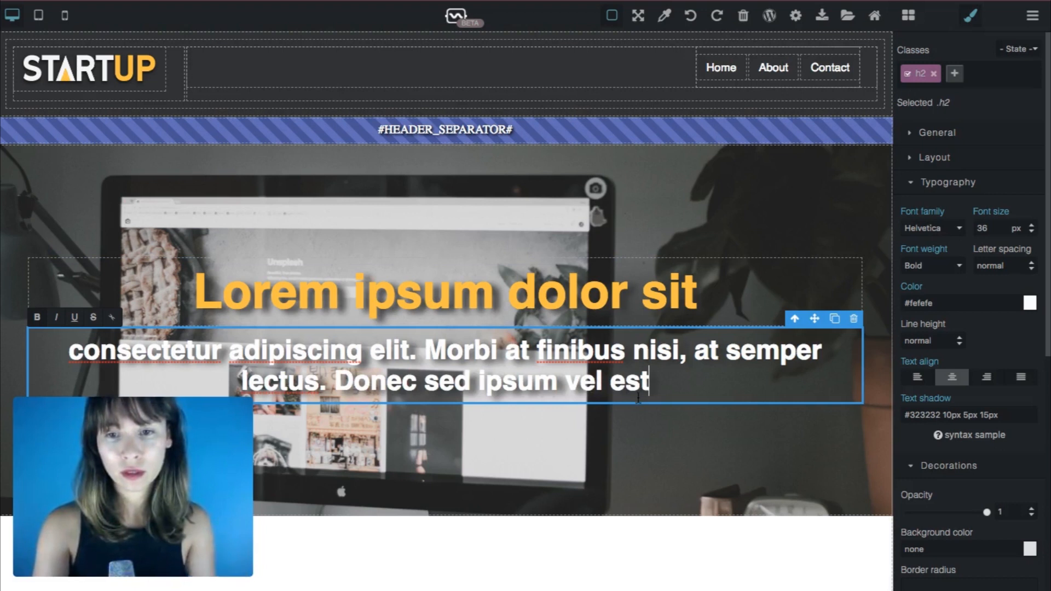
type(".")
left_click(794, 423)
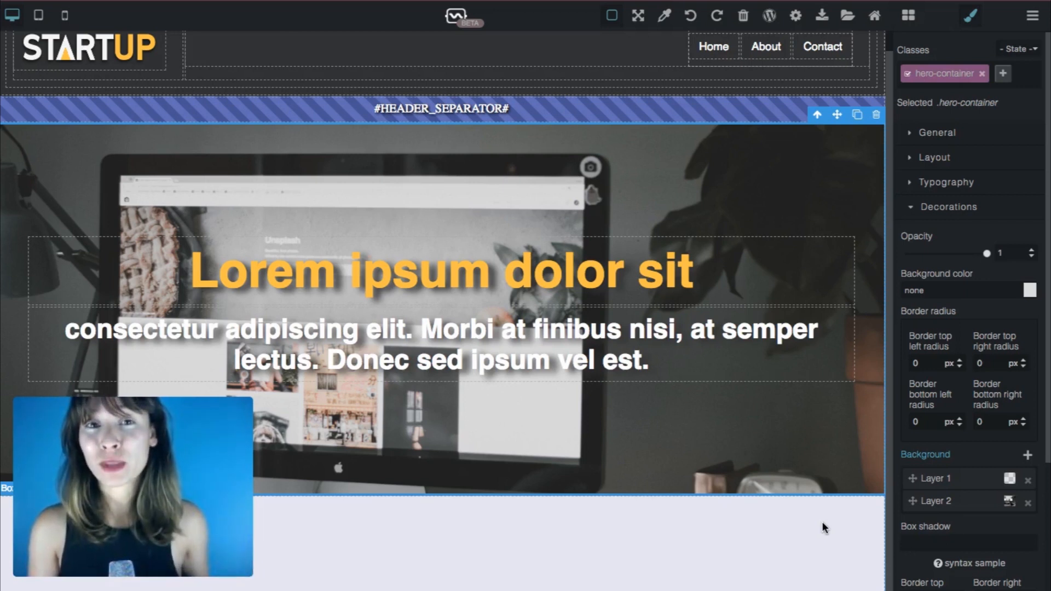
Add a Link Block below the hero subheading and assign it the class button-link
left_click(909, 22)
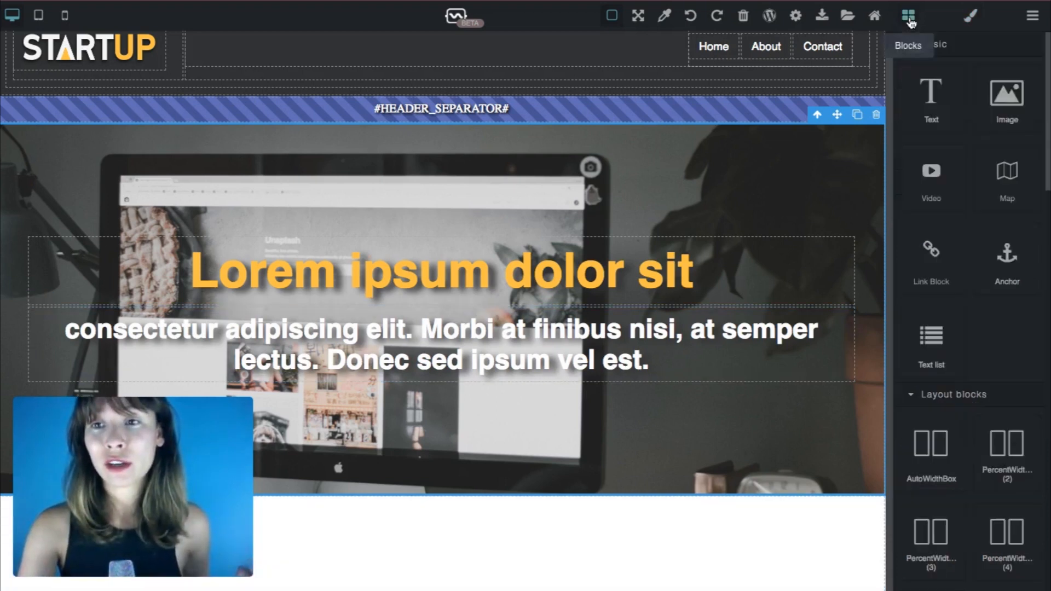
left_click_drag(940, 254, 605, 405)
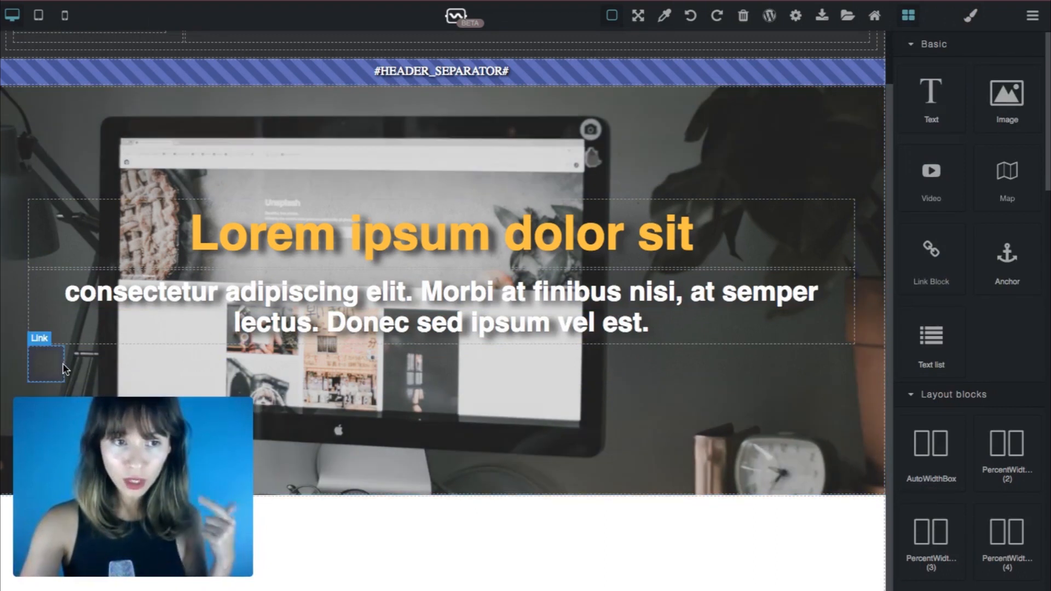
left_click(61, 364)
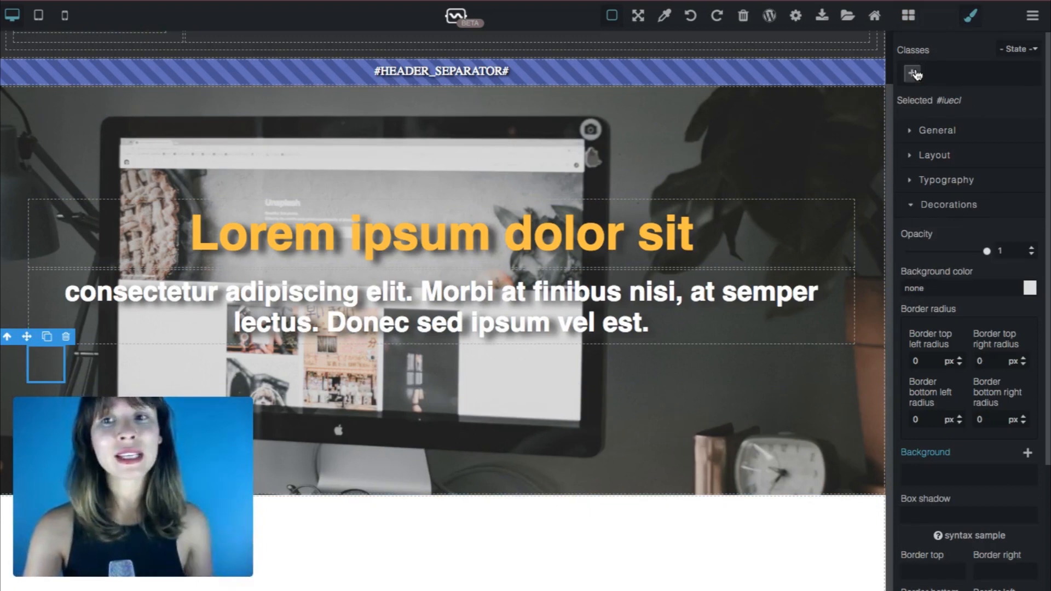
left_click(913, 74)
type("button-link")
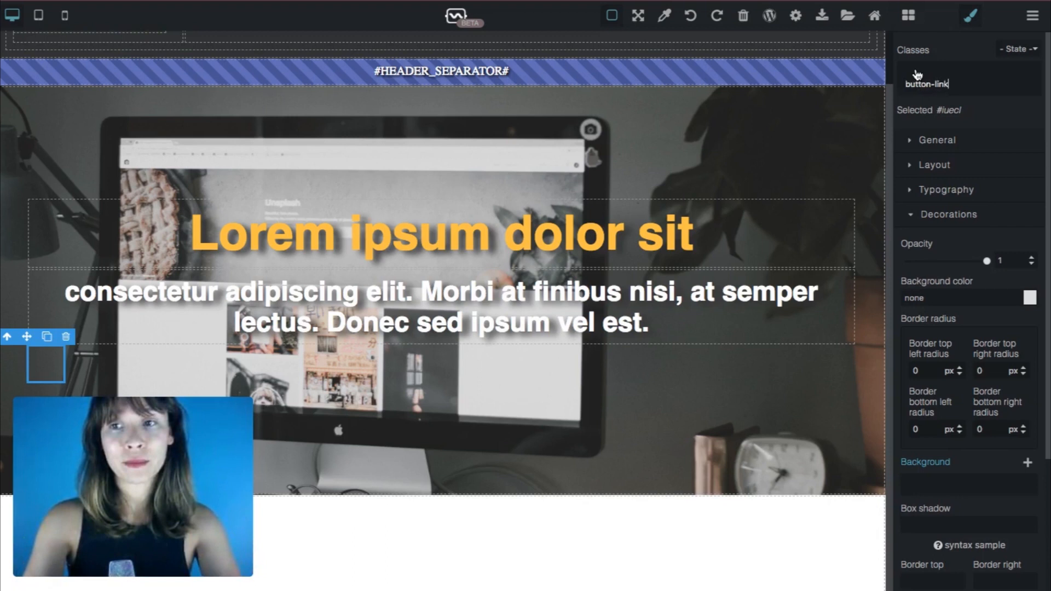
key("Return")
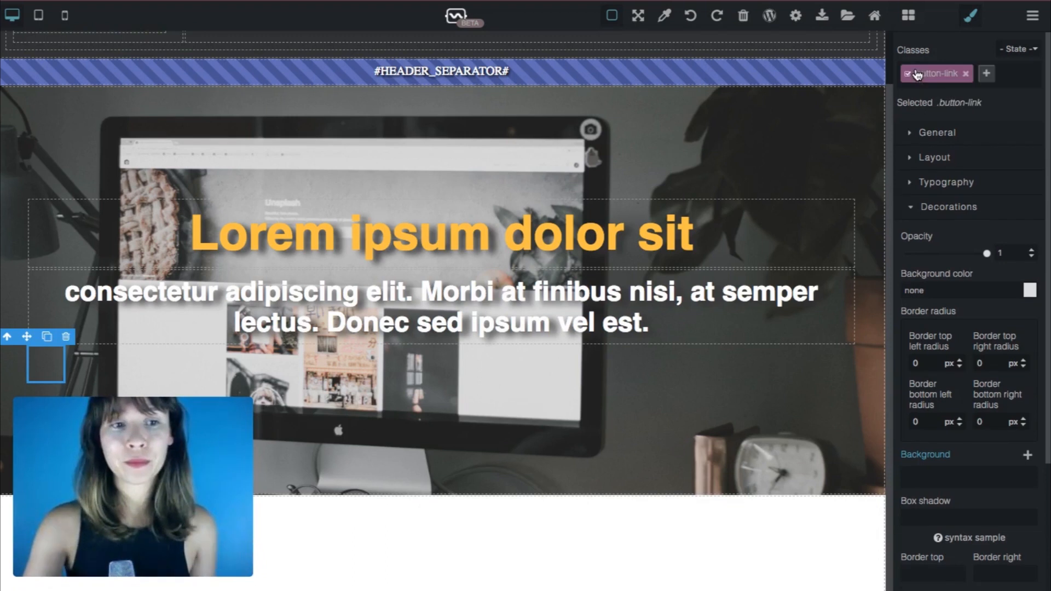
Centre the text alignment of the hero-container box so the link block sits in the middle
left_click(810, 419)
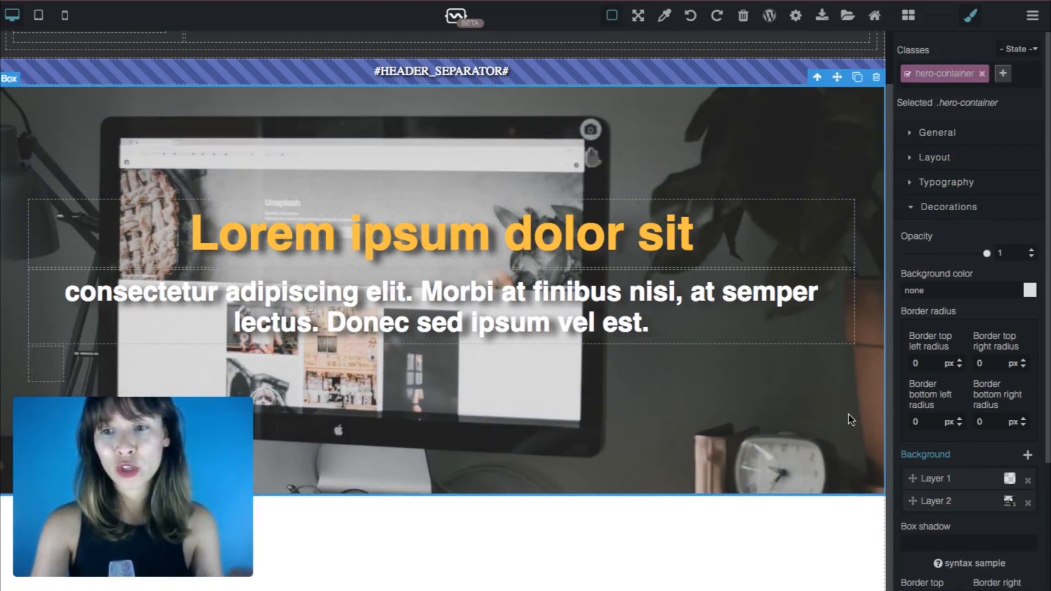
left_click(957, 188)
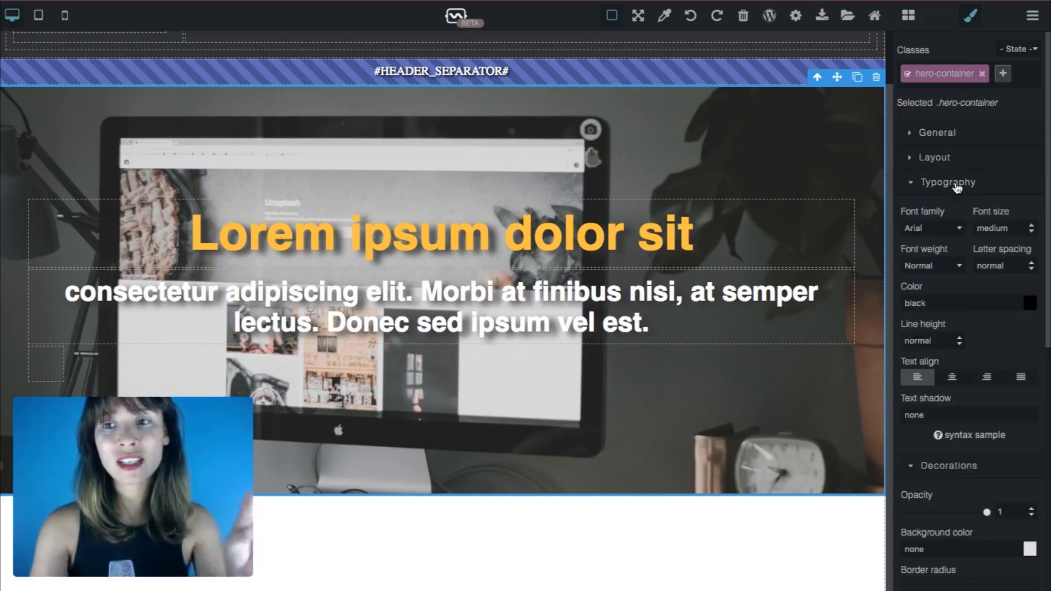
left_click(954, 377)
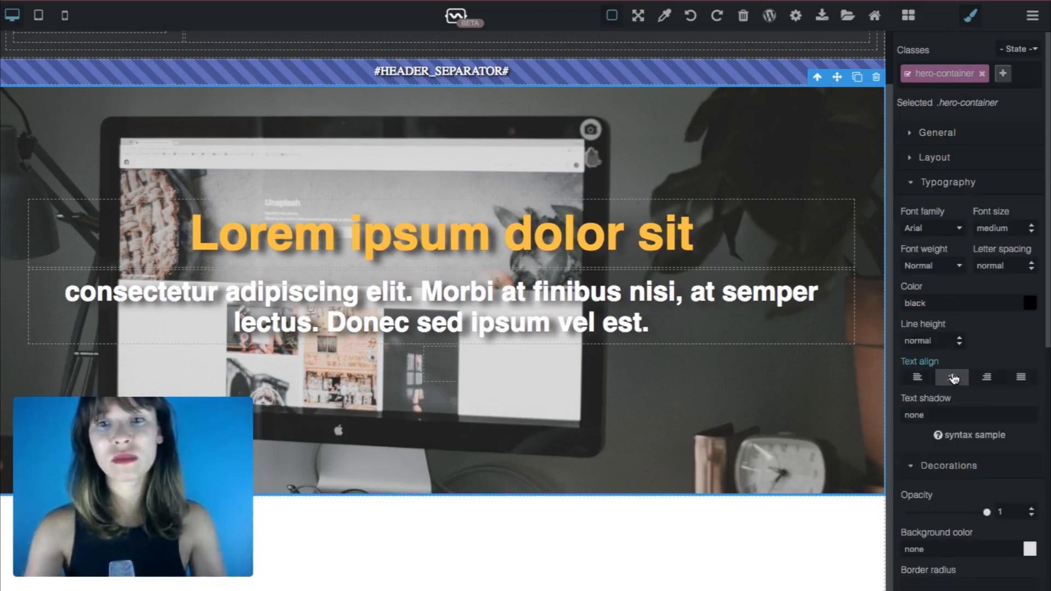
Place a Text block inside the button-link block below the subheading
left_click(435, 363)
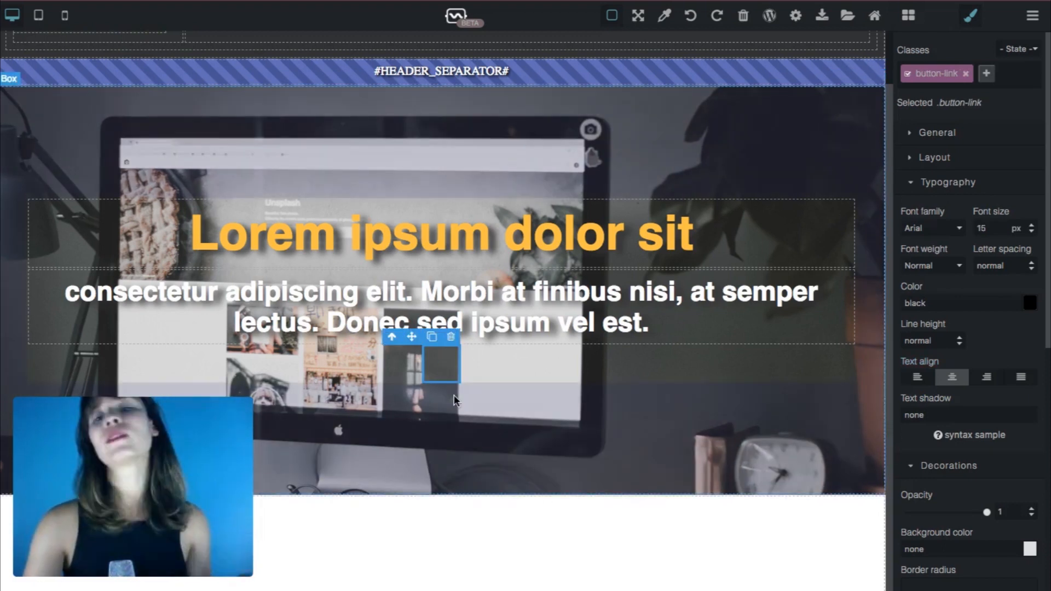
left_click(907, 23)
left_click_drag(931, 97, 444, 368)
left_click(590, 369)
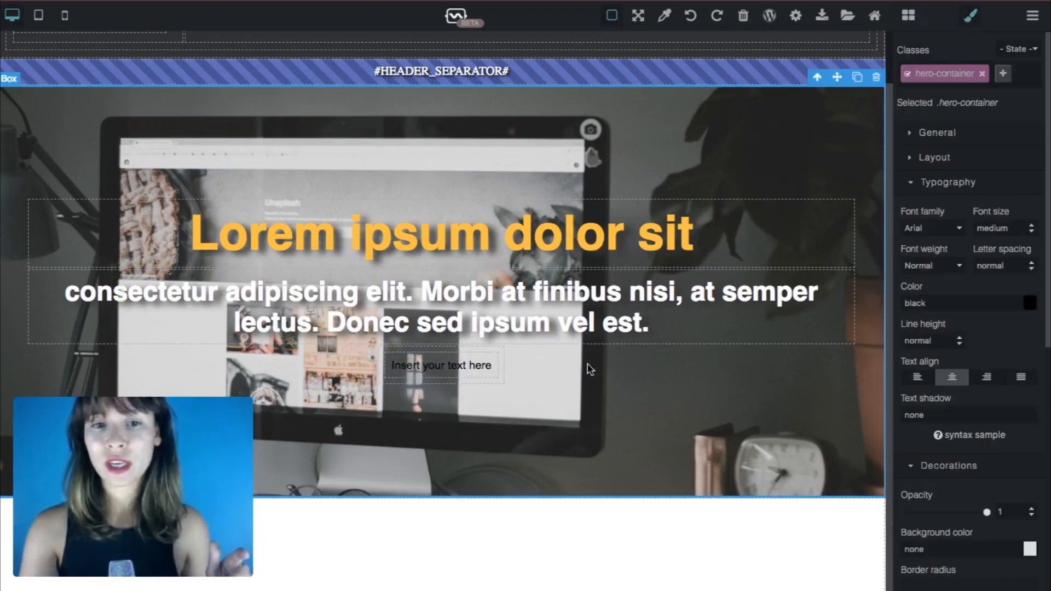
Assign the class button to the text element inside the link block
left_click(470, 361)
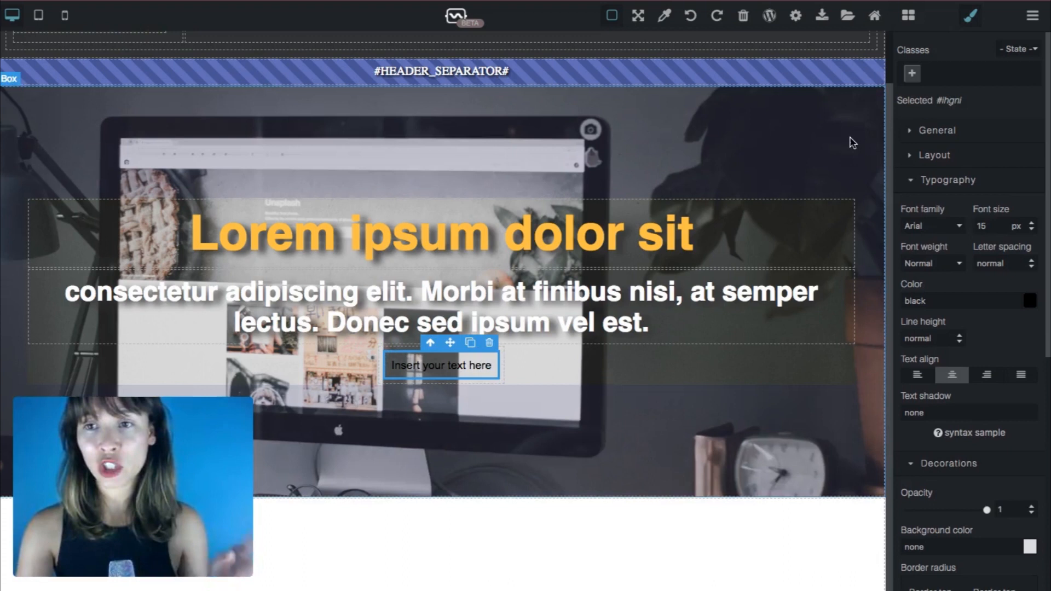
left_click(912, 73)
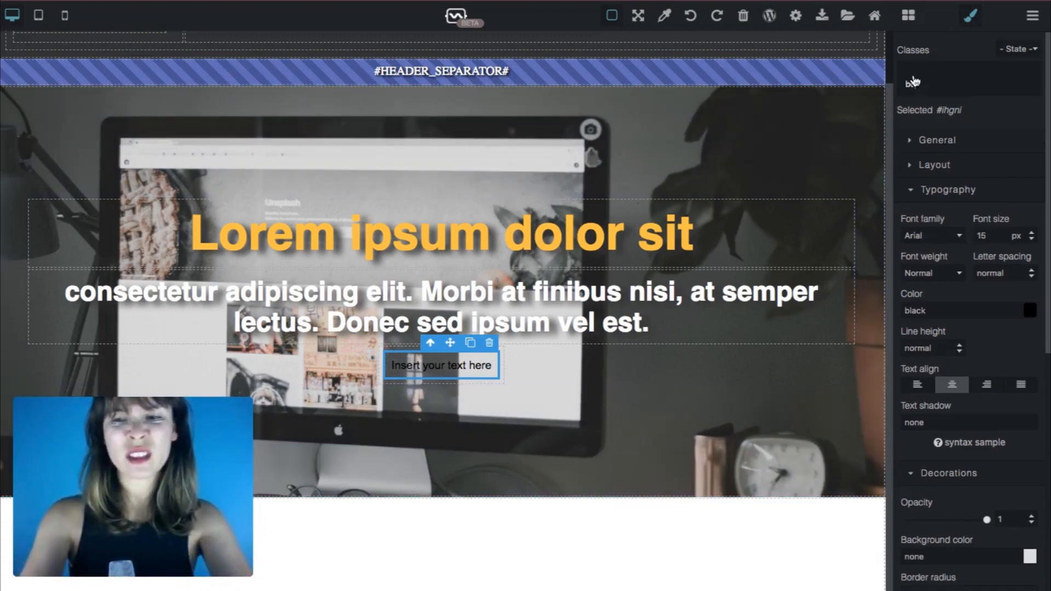
type("button")
key("Return")
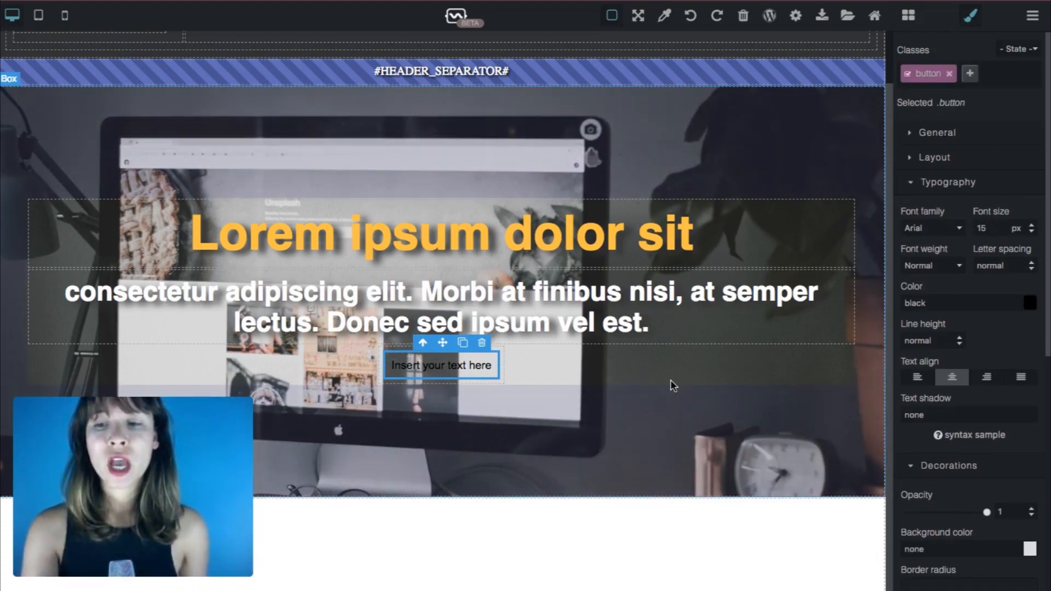
Set the button class background colour to #FFC217
left_click(790, 348)
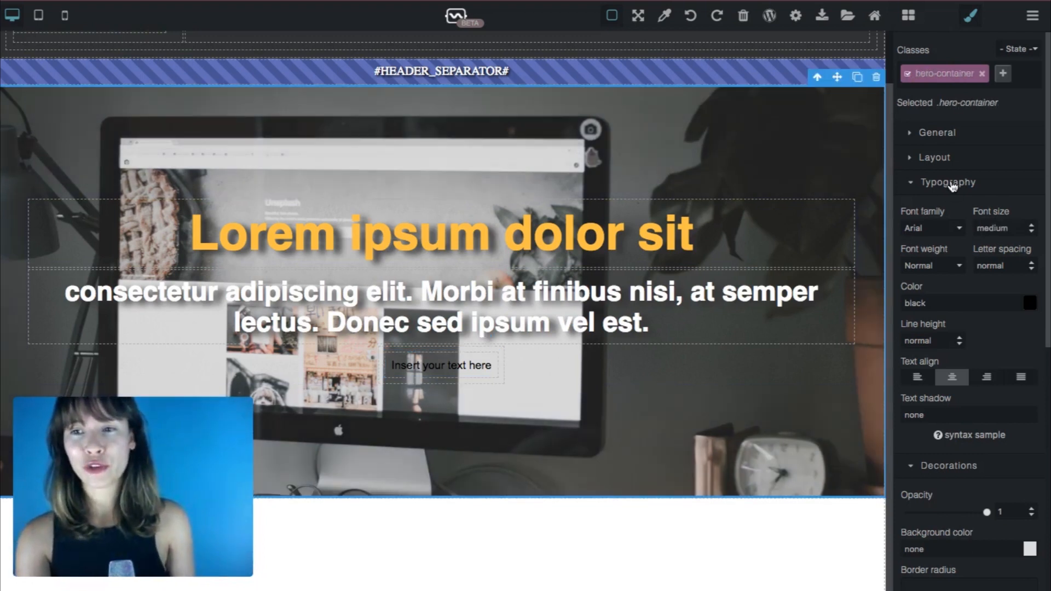
left_click(951, 184)
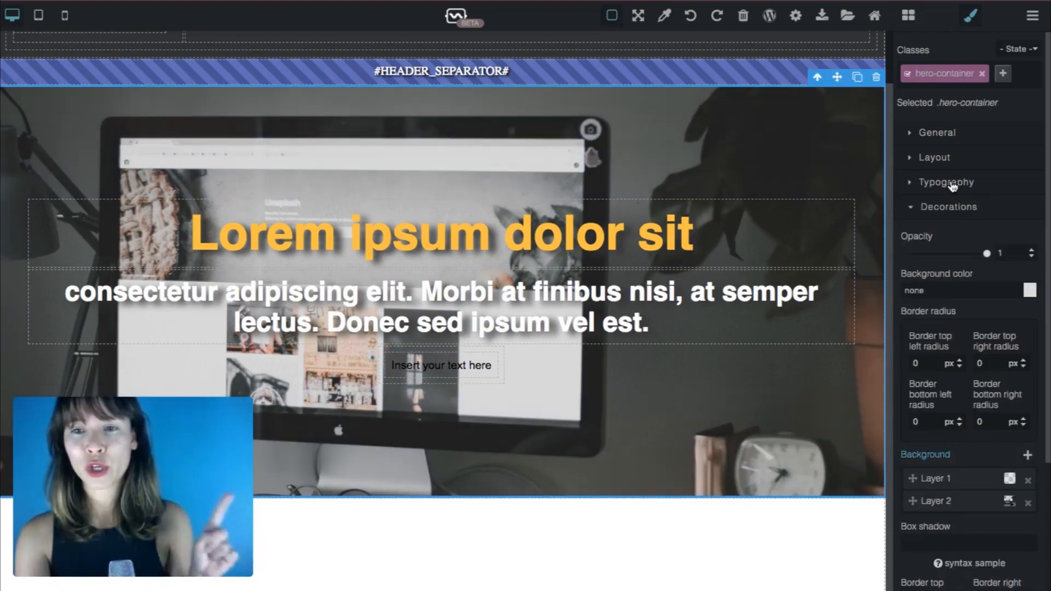
left_click(476, 367)
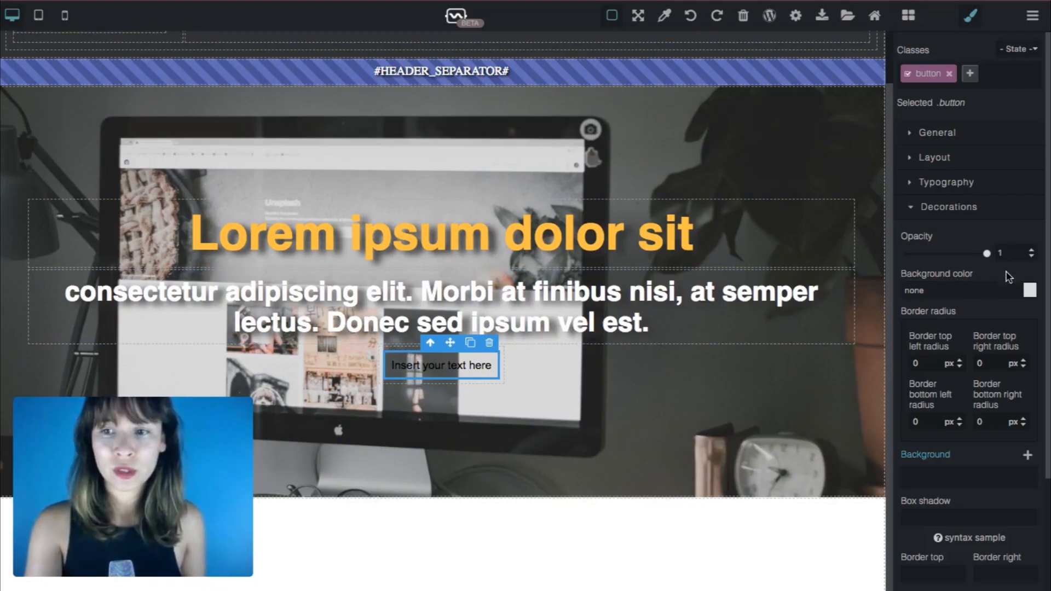
double_click(925, 291)
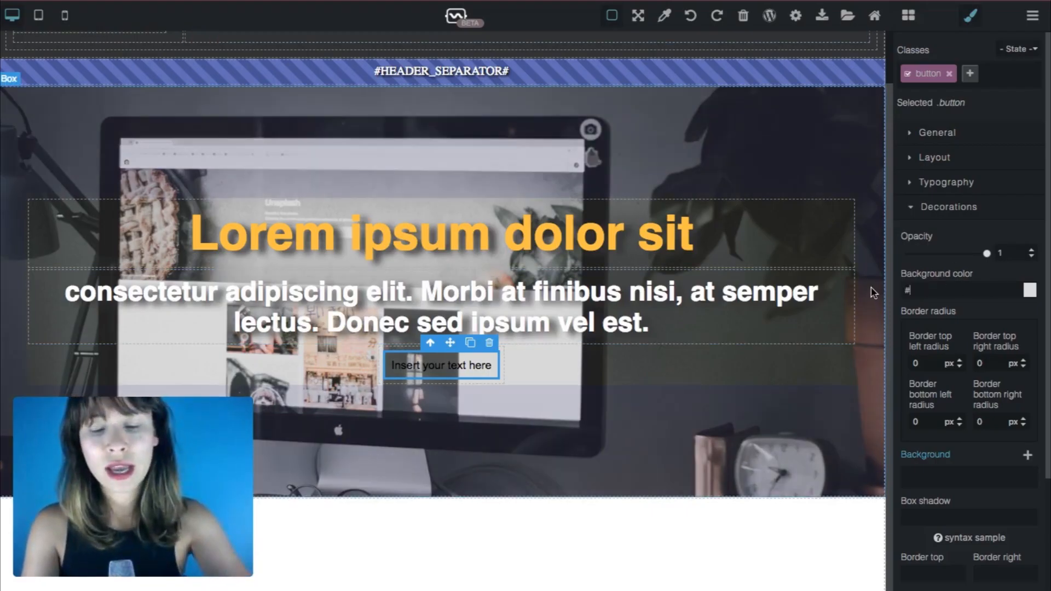
type("#FFC217")
key("Return")
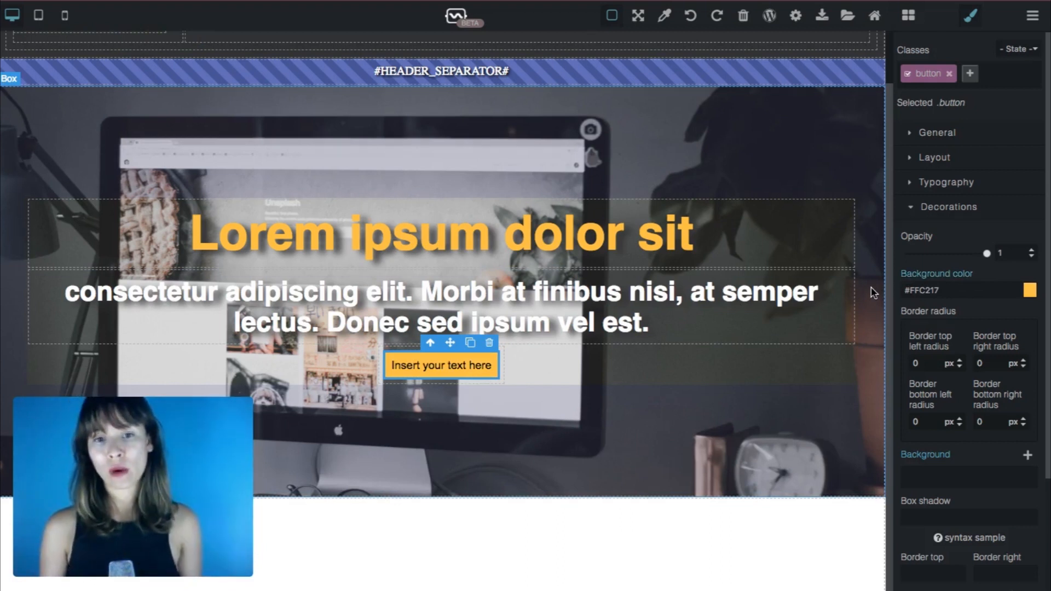
Set the button class font to Helvetica with Bold weight
left_click(957, 189)
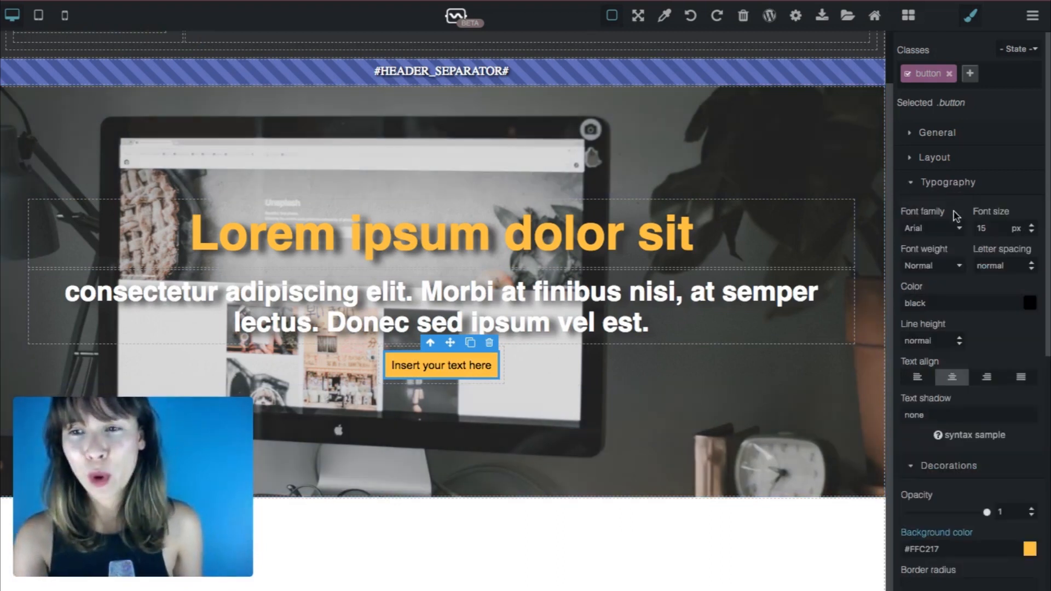
left_click(955, 230)
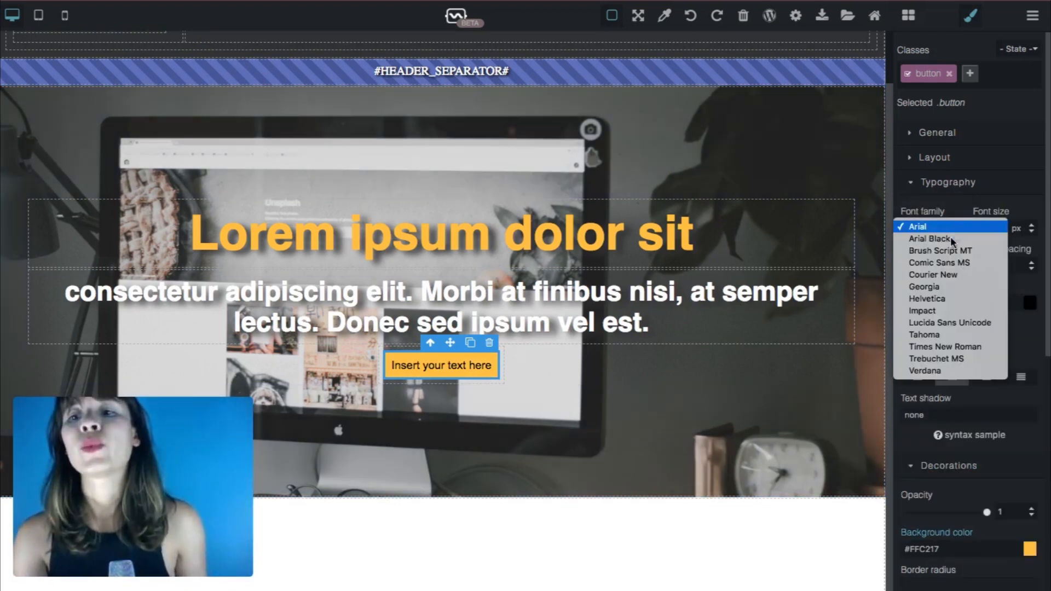
left_click(931, 296)
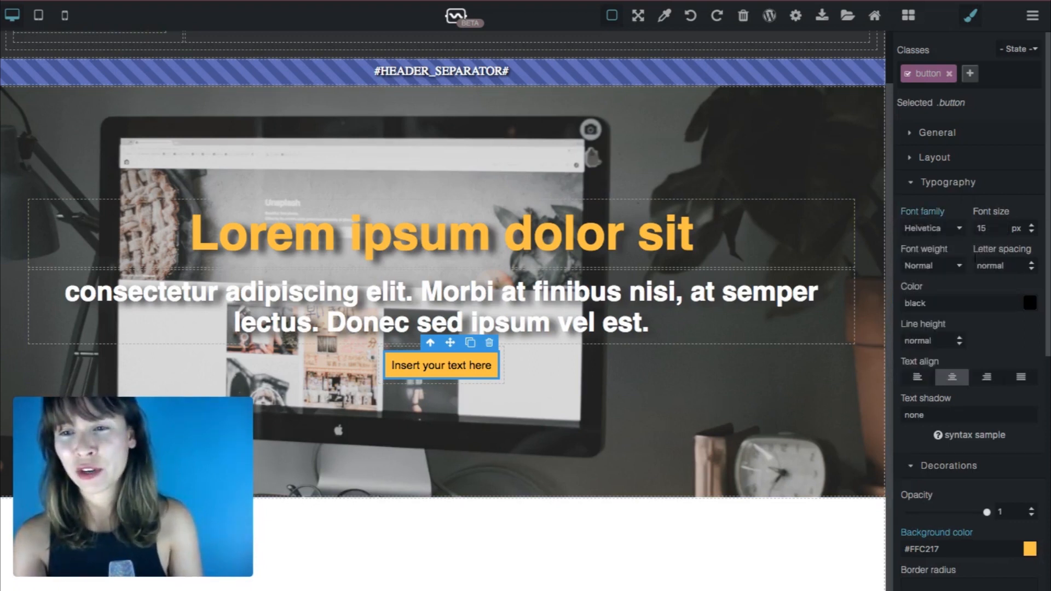
left_click(963, 268)
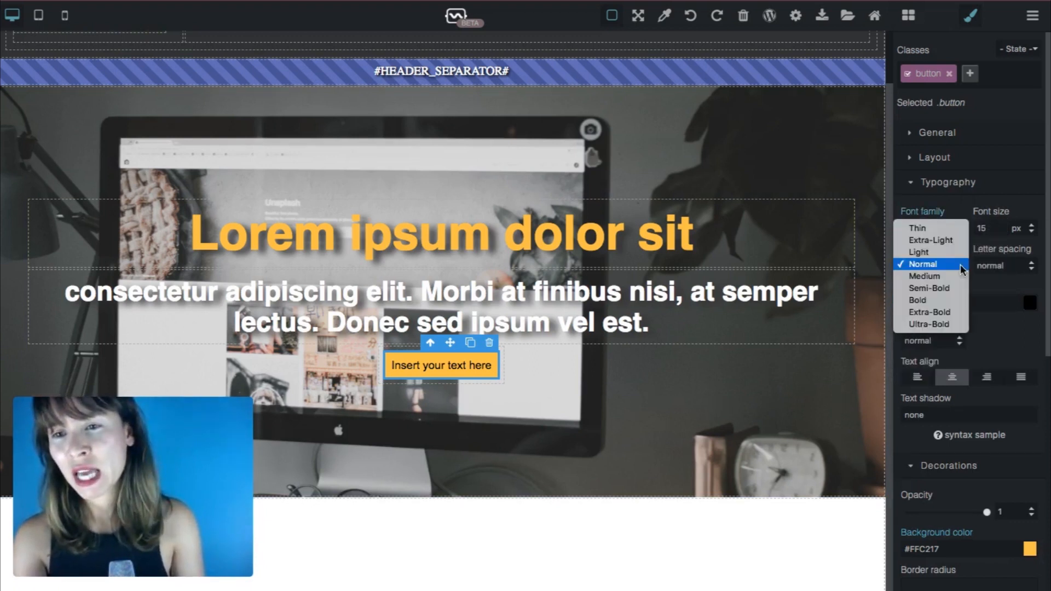
left_click(956, 301)
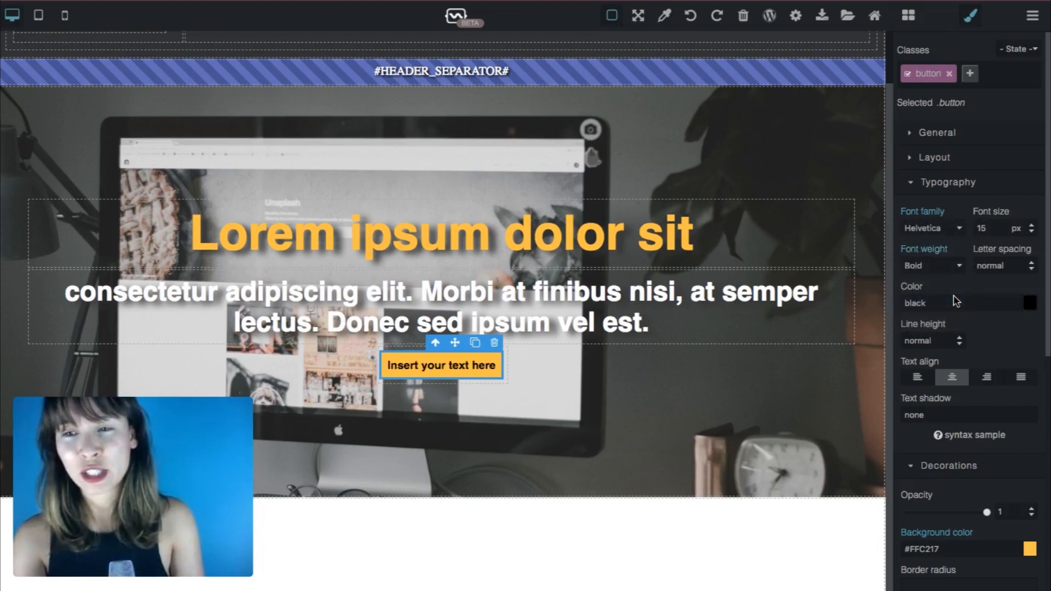
Copy the background colour value #313233 from the grey header container
left_click(1028, 304)
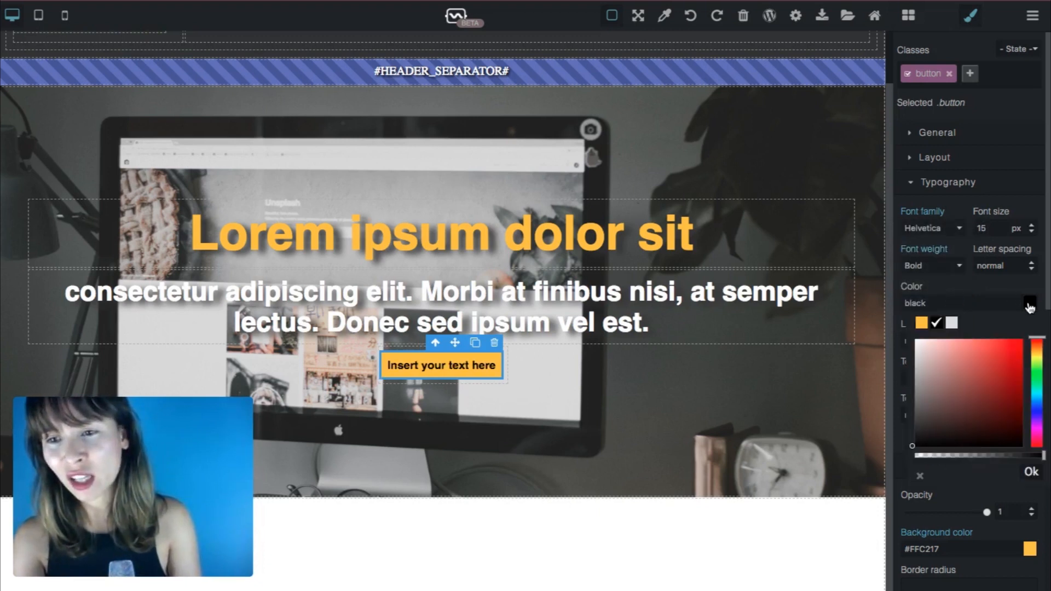
left_click(1029, 306)
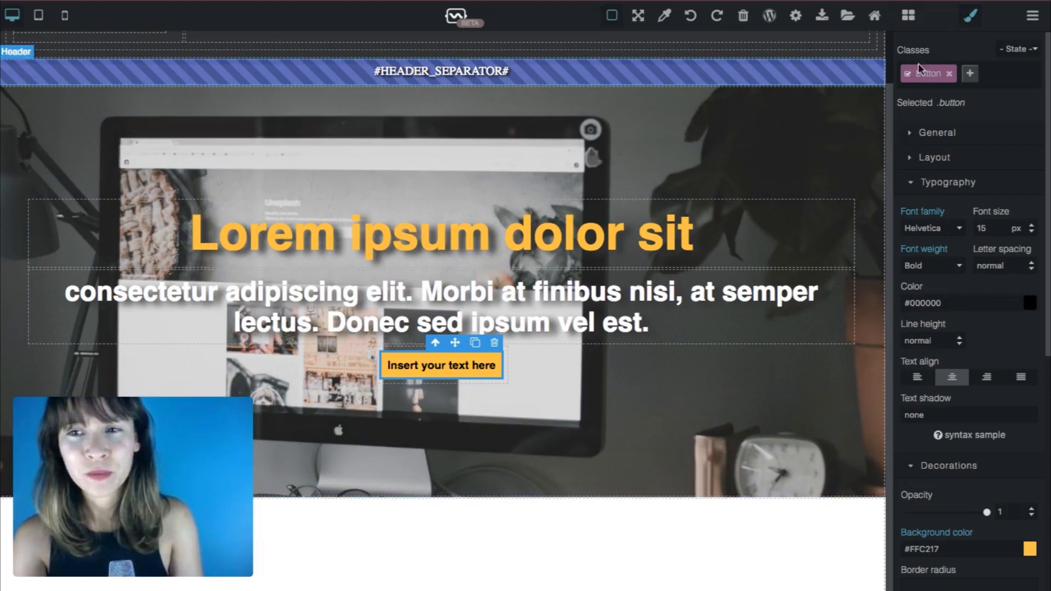
left_click(873, 73)
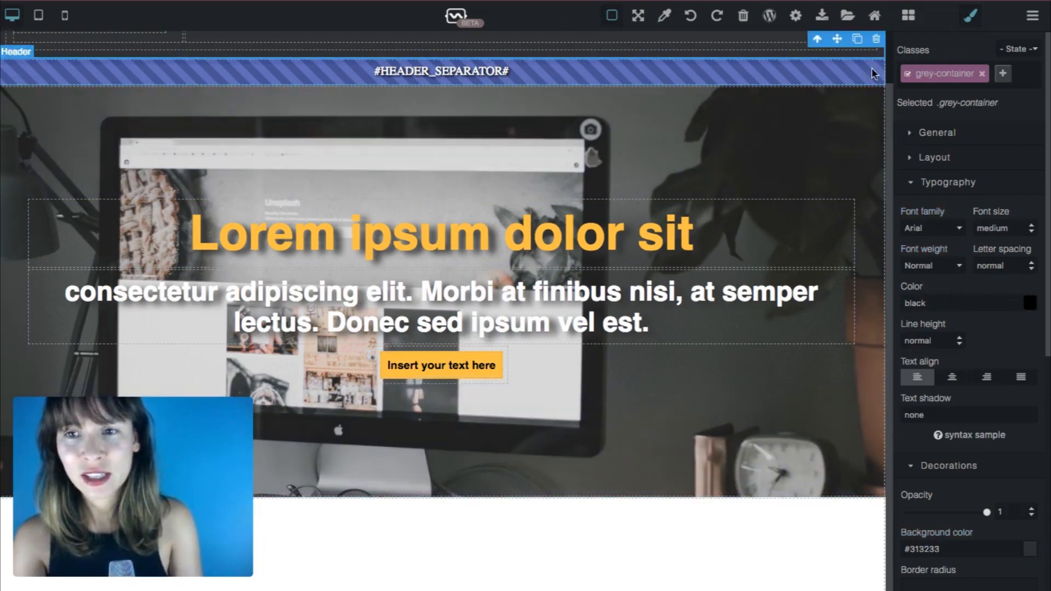
scroll(877, 87, "up", 2)
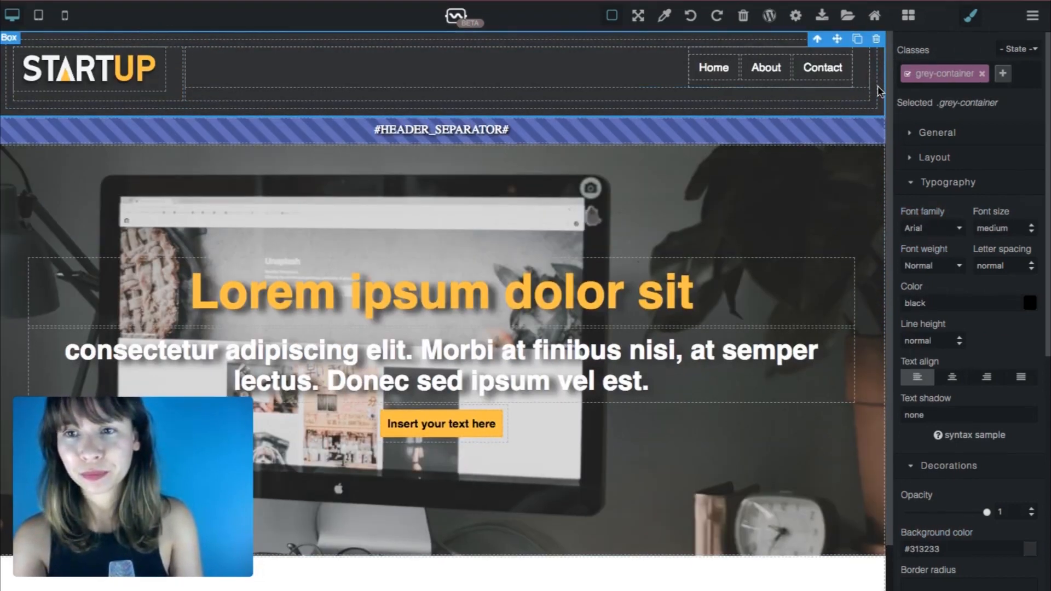
scroll(950, 340, "down", 3)
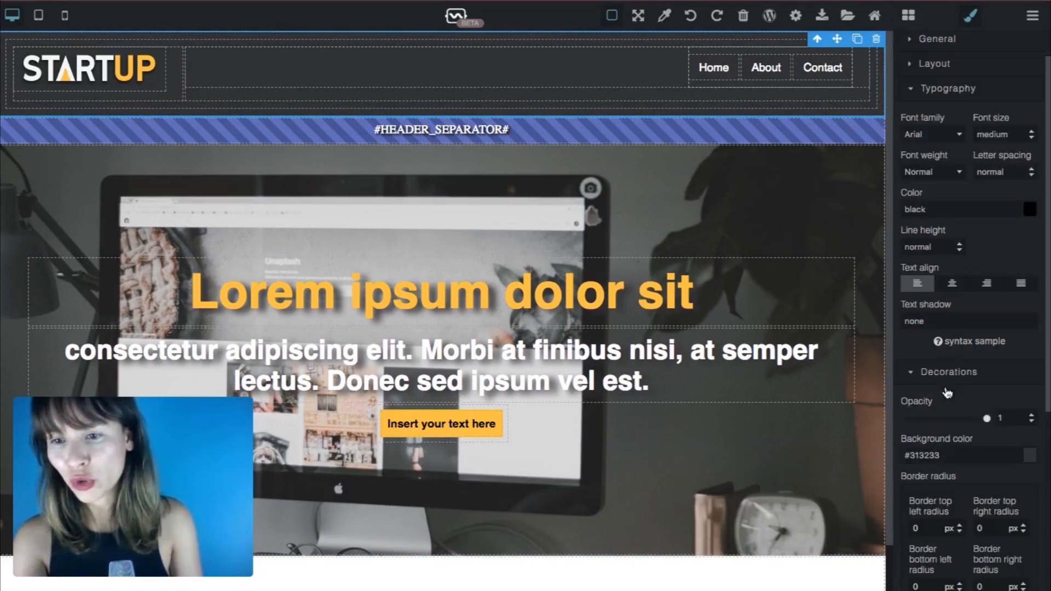
left_click_drag(939, 455, 891, 455)
key("ctrl+c")
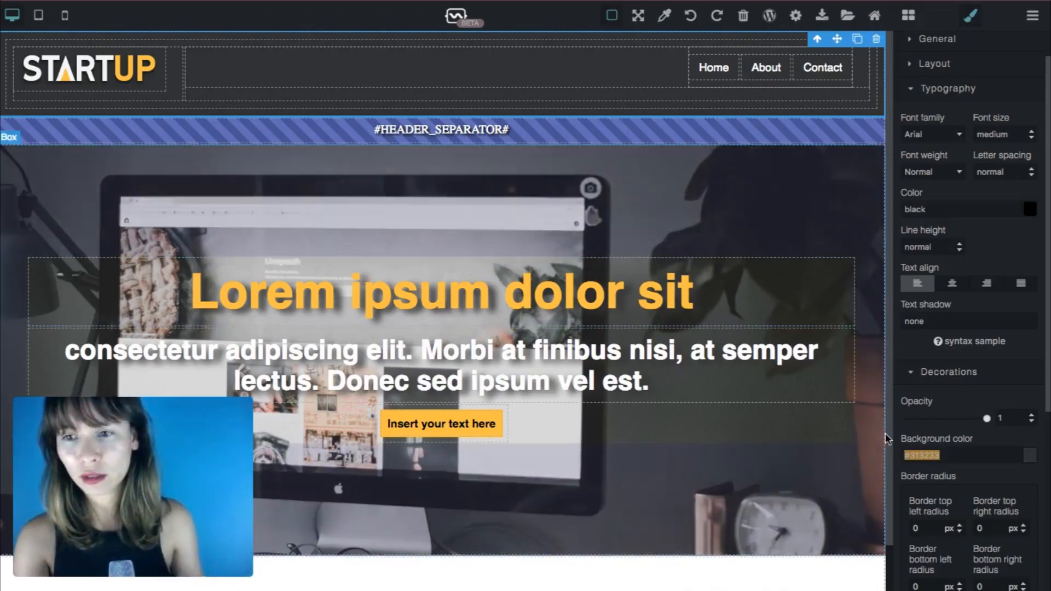
Set the button class text colour to the copied value #313233
left_click(484, 422)
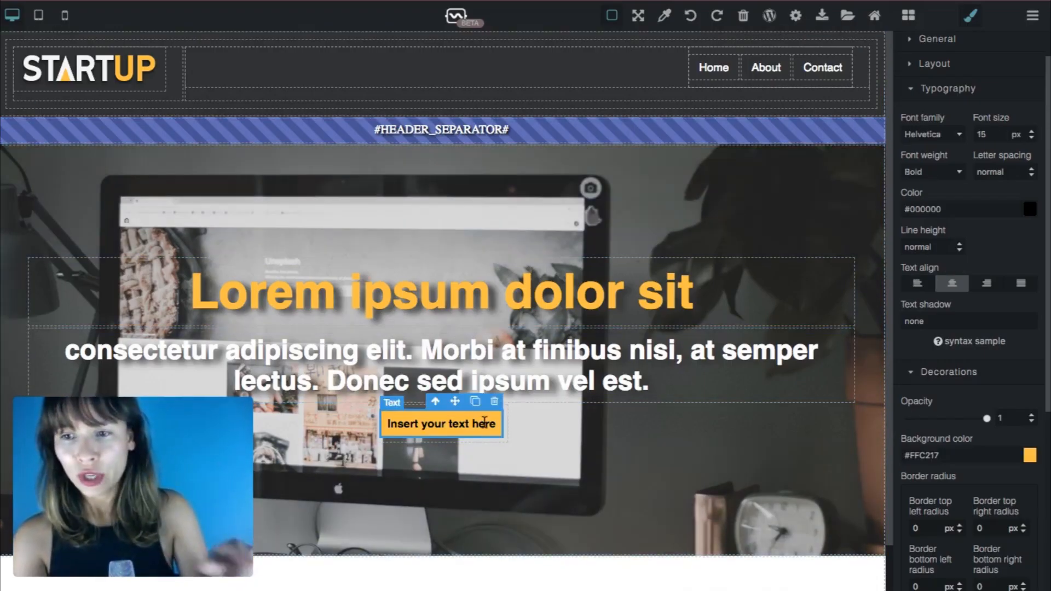
left_click_drag(975, 247, 919, 249)
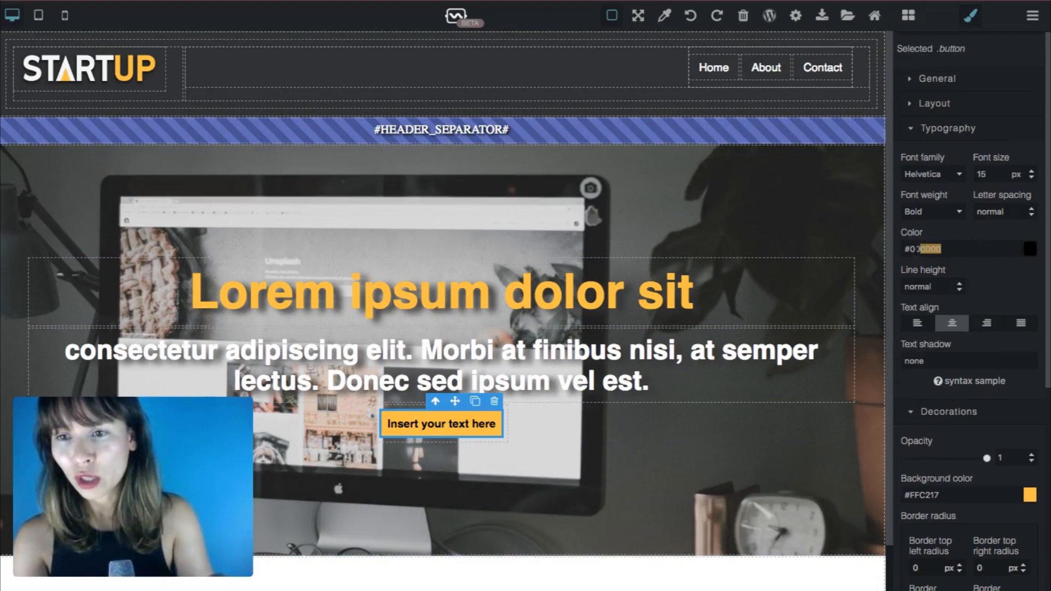
key("ctrl+v")
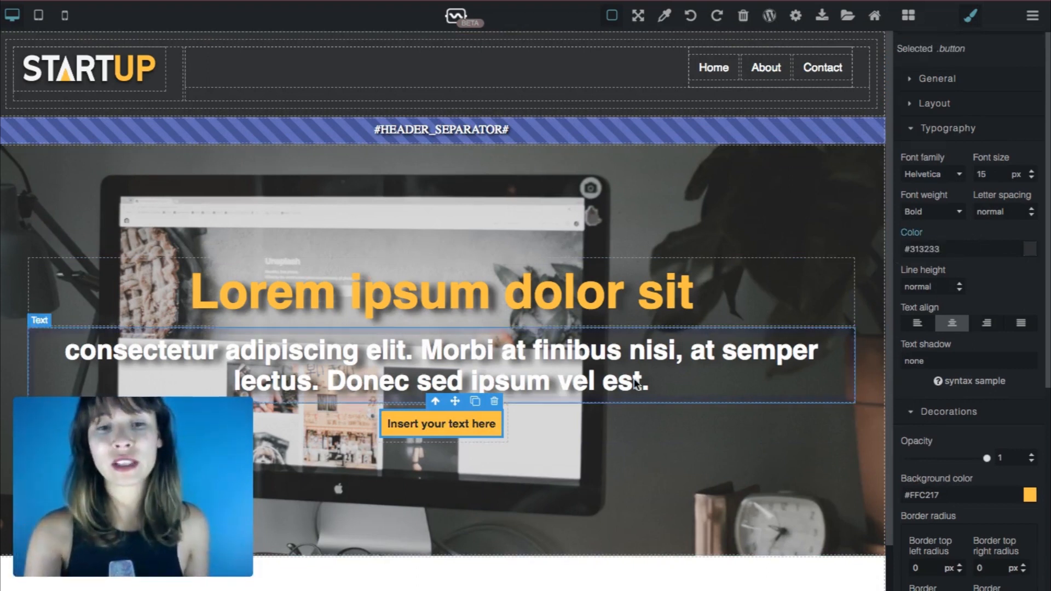
Replace the placeholder text in the hero button with "Lorem ipsum"
left_click(460, 421)
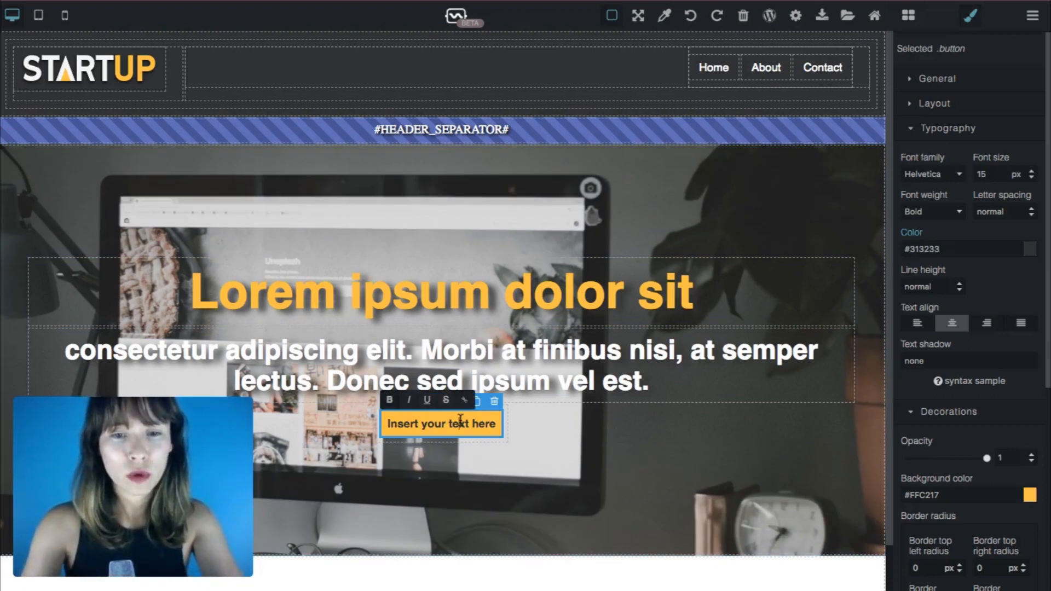
key("ctrl+a")
key("BackSpace")
type("L")
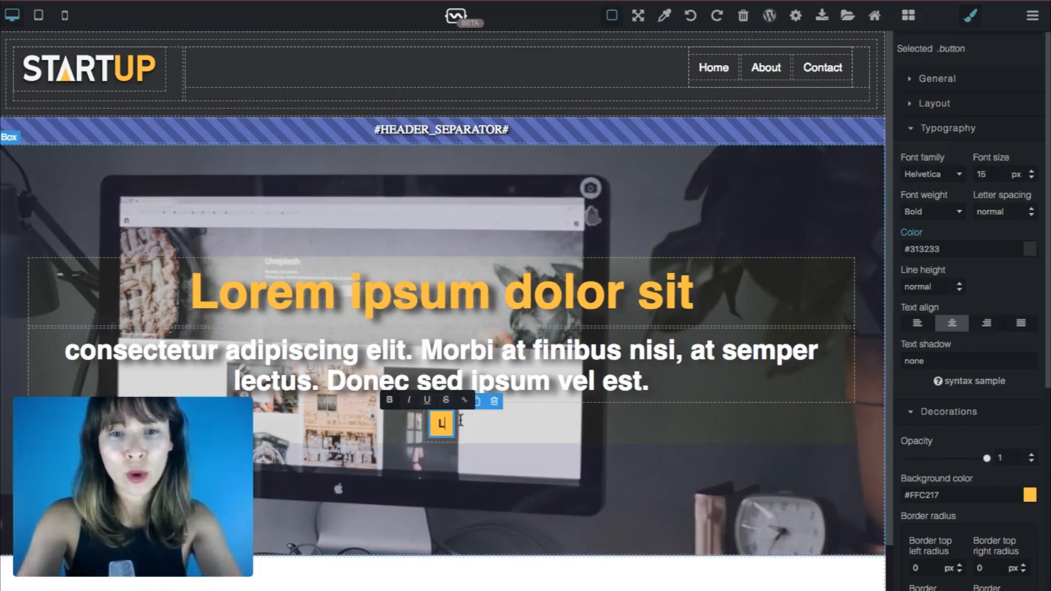
type("orem ipsu")
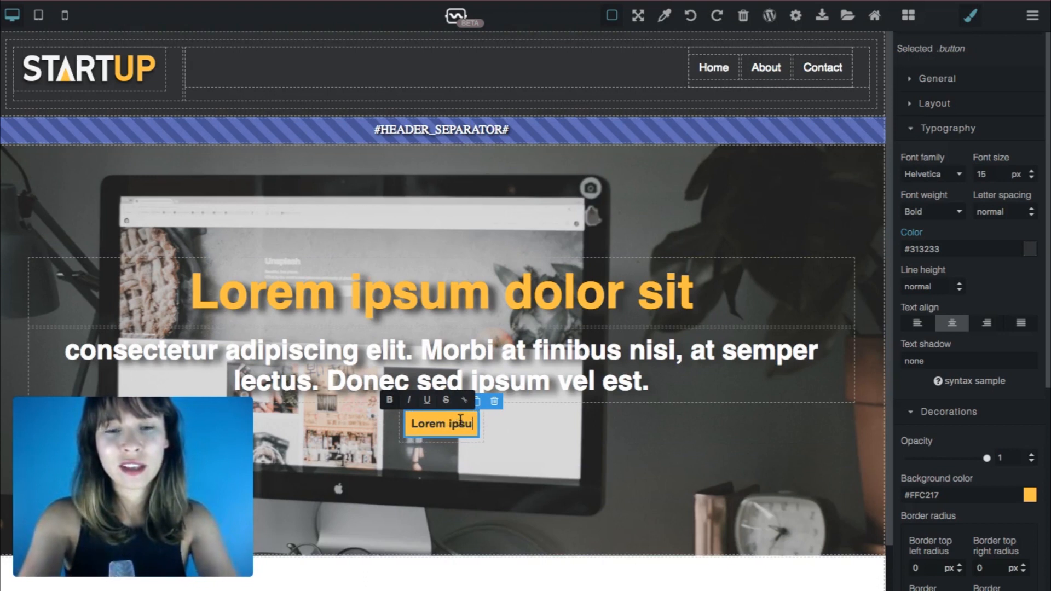
type("m")
left_click(708, 459)
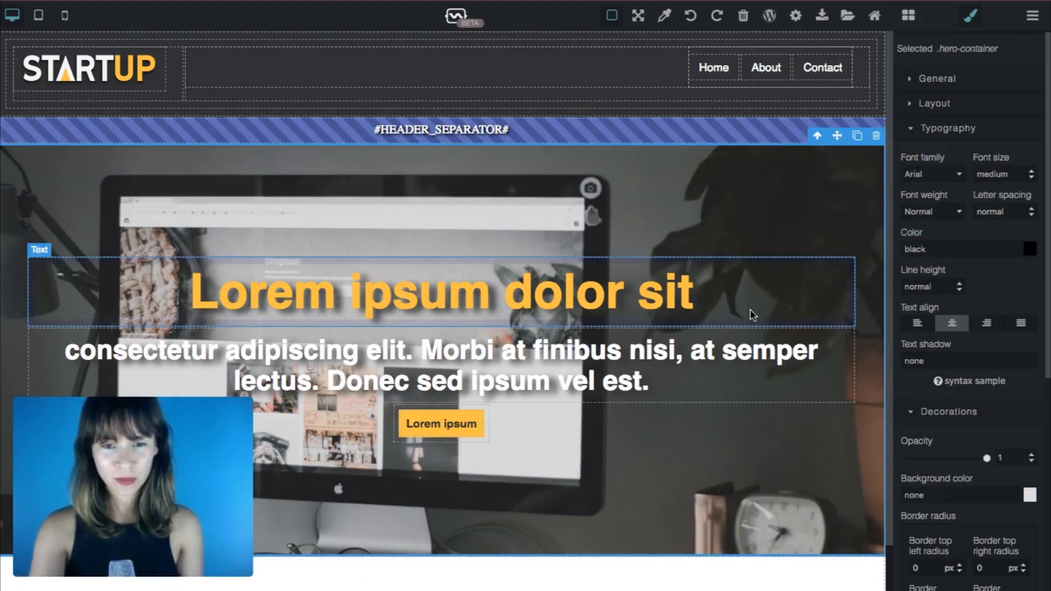
Set the button class top and bottom padding to 15 px
left_click(750, 315)
left_click(483, 424)
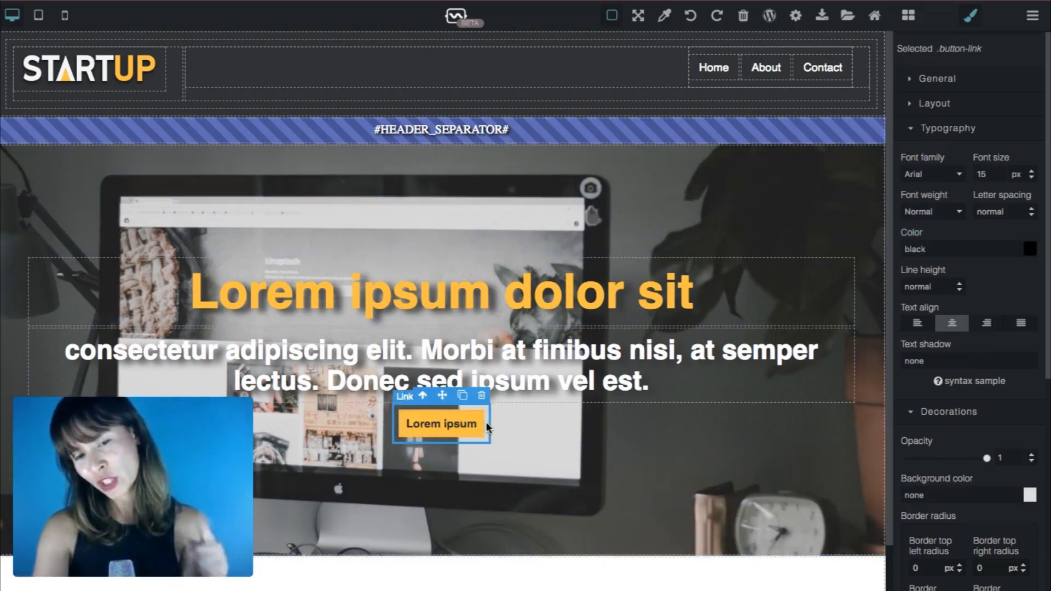
left_click(476, 430)
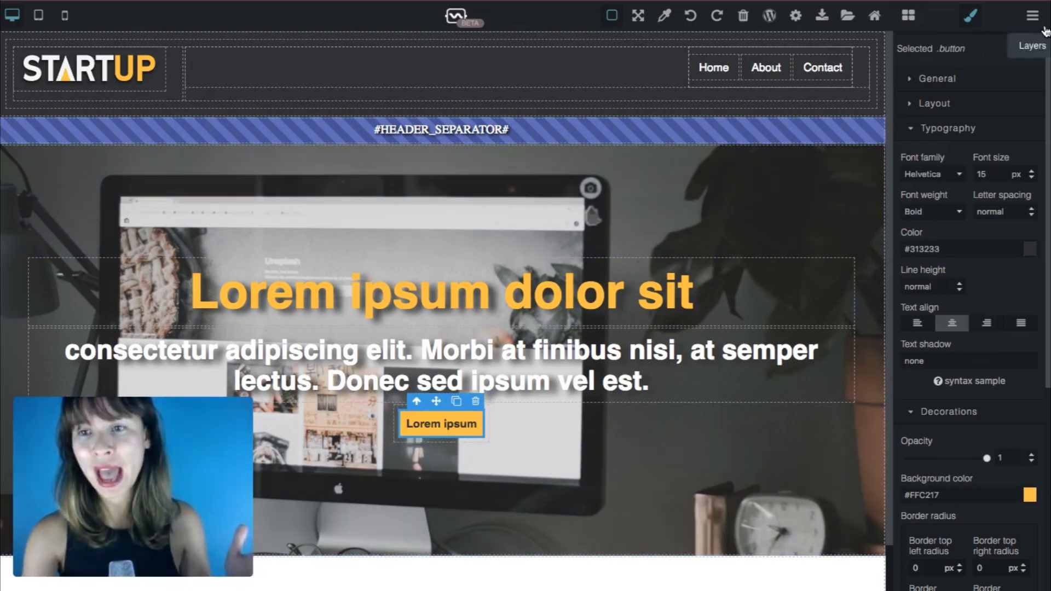
left_click(957, 130)
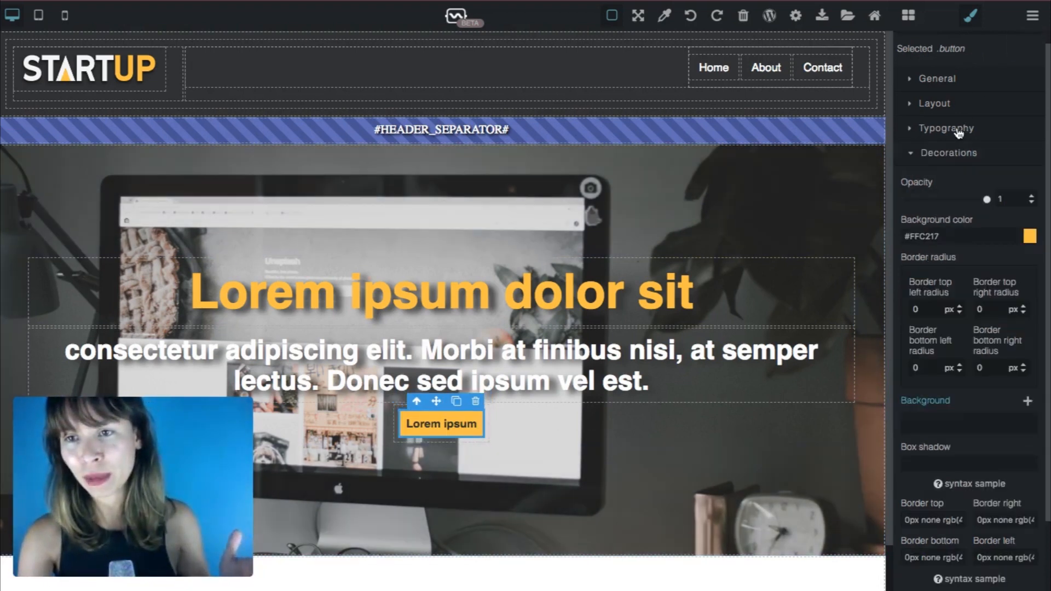
left_click(937, 104)
left_click_drag(925, 384, 888, 388)
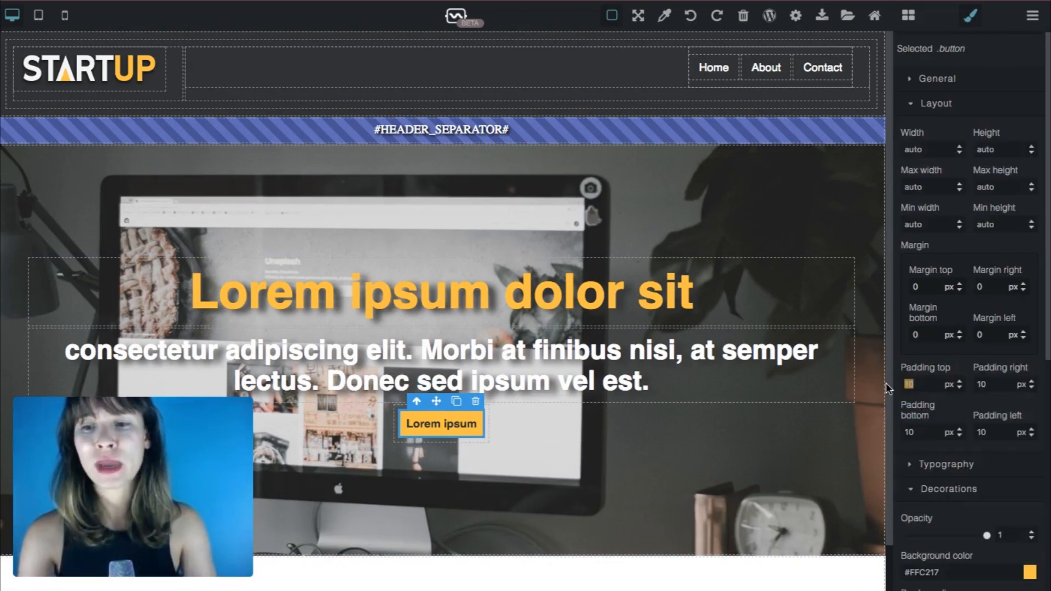
left_click_drag(925, 432, 881, 431)
type("15")
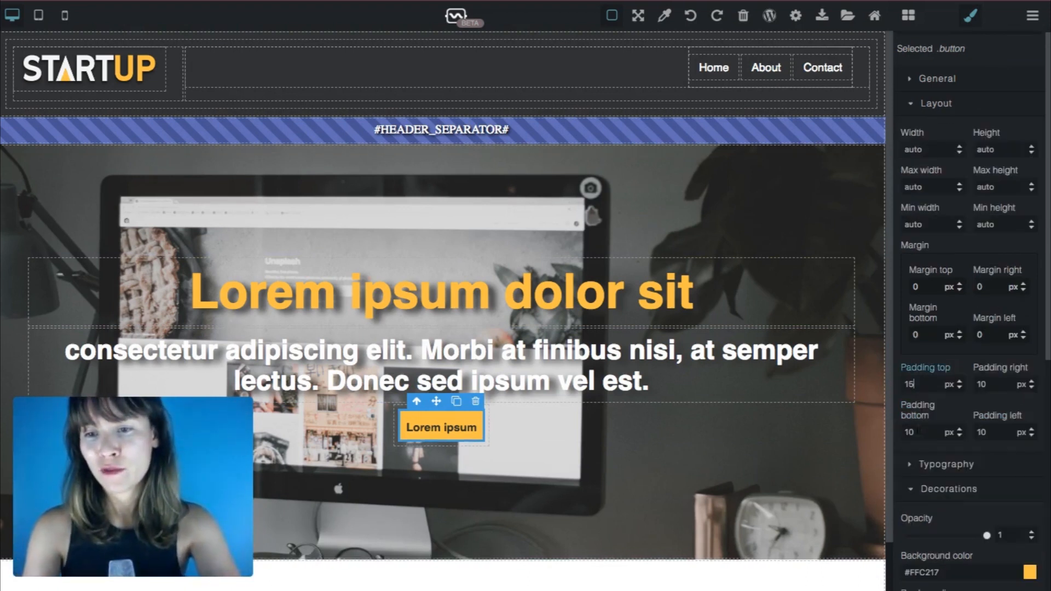
Set the button class right and left padding to 30 px
left_click_drag(986, 384, 965, 384)
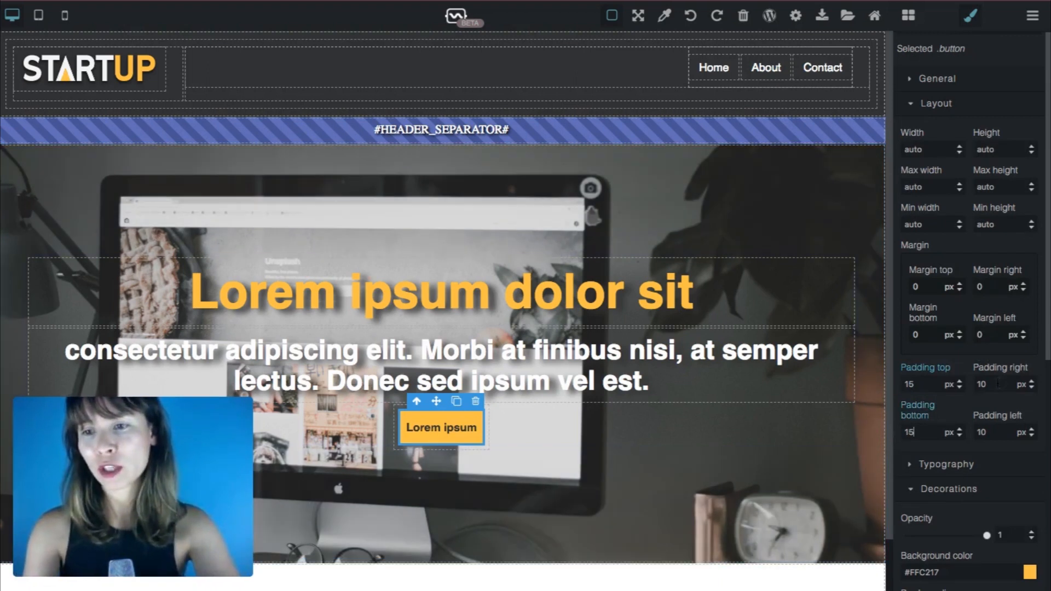
type("3")
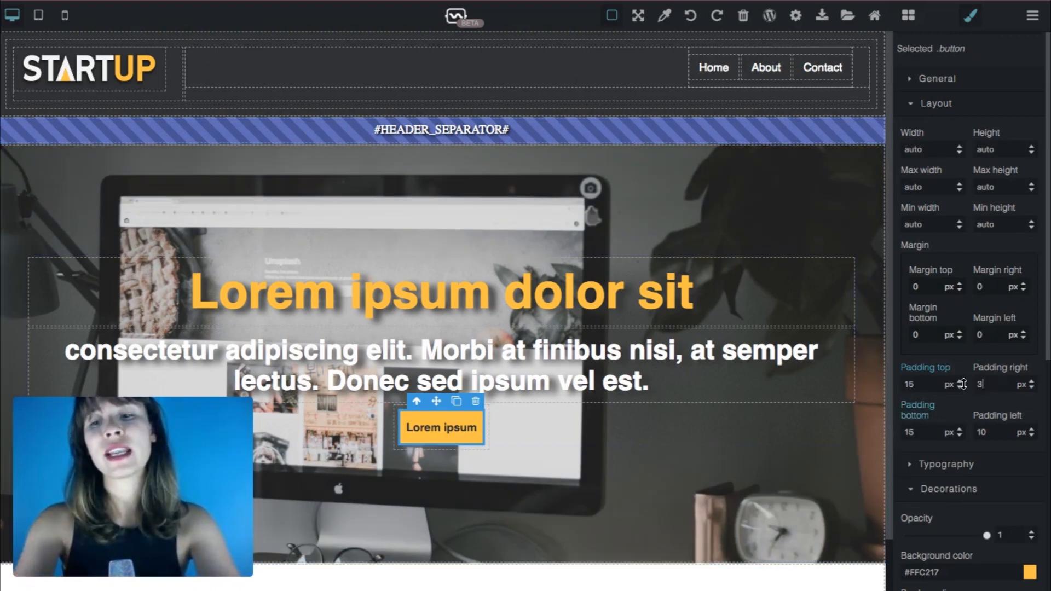
type("0")
left_click_drag(989, 427, 966, 433)
type("3")
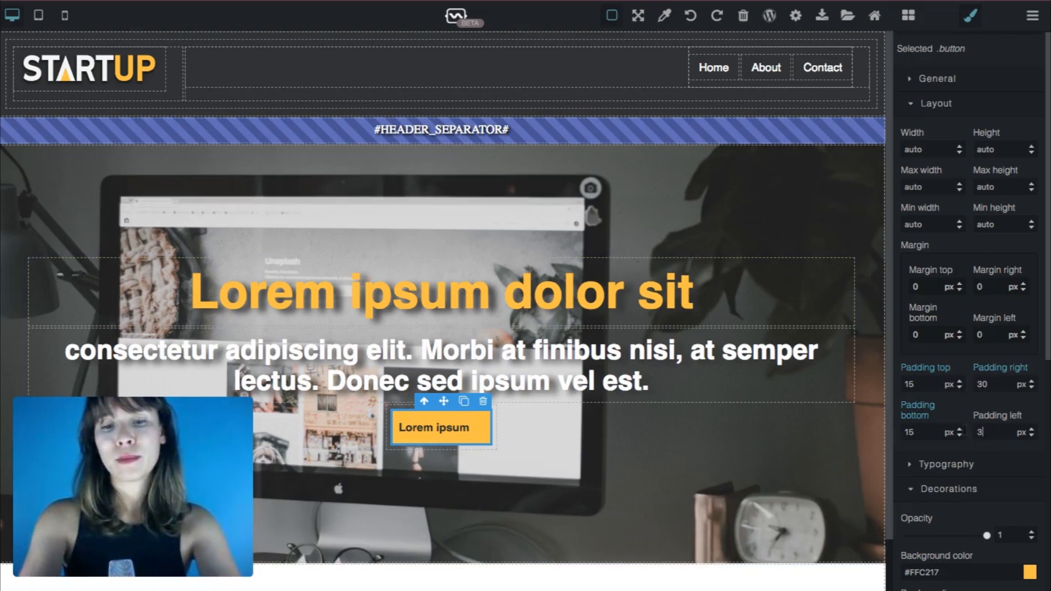
type("0")
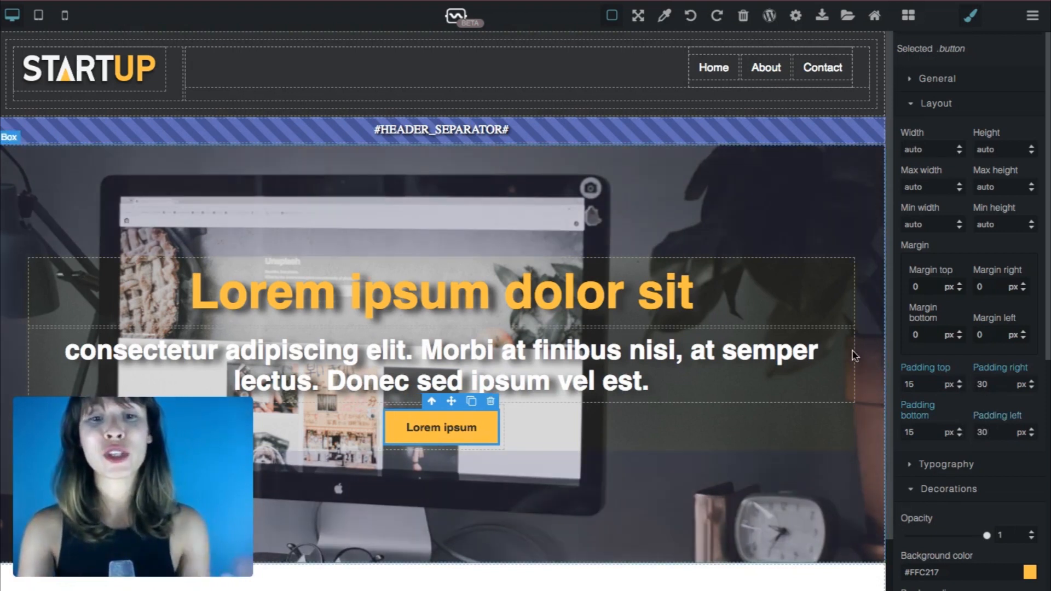
Preview the hero section with the element outlines hidden, and show the outlines again
left_click(831, 481)
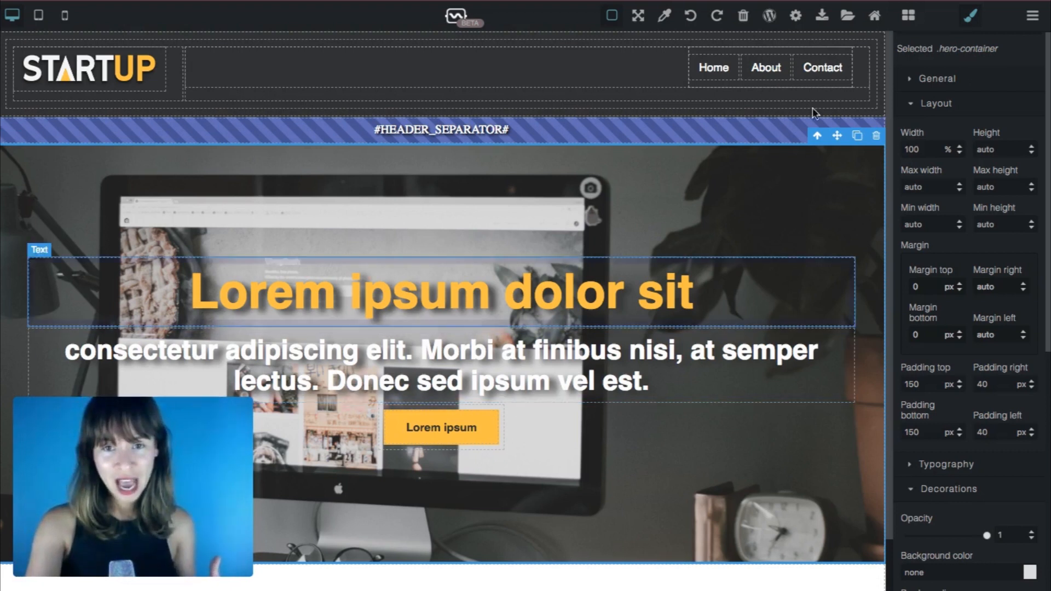
left_click(613, 19)
left_click(613, 18)
left_click(614, 19)
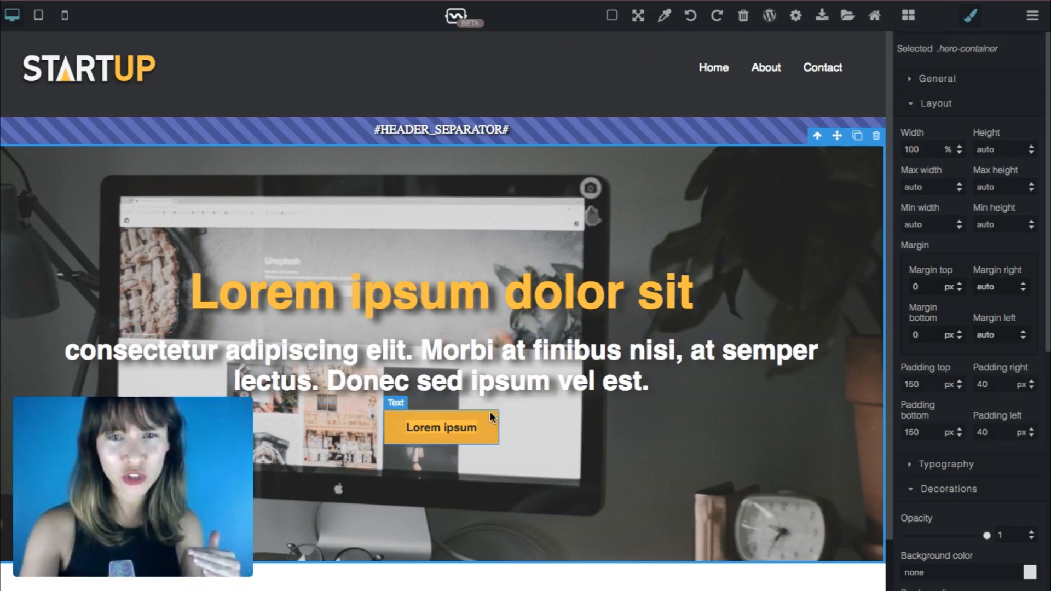
left_click(612, 16)
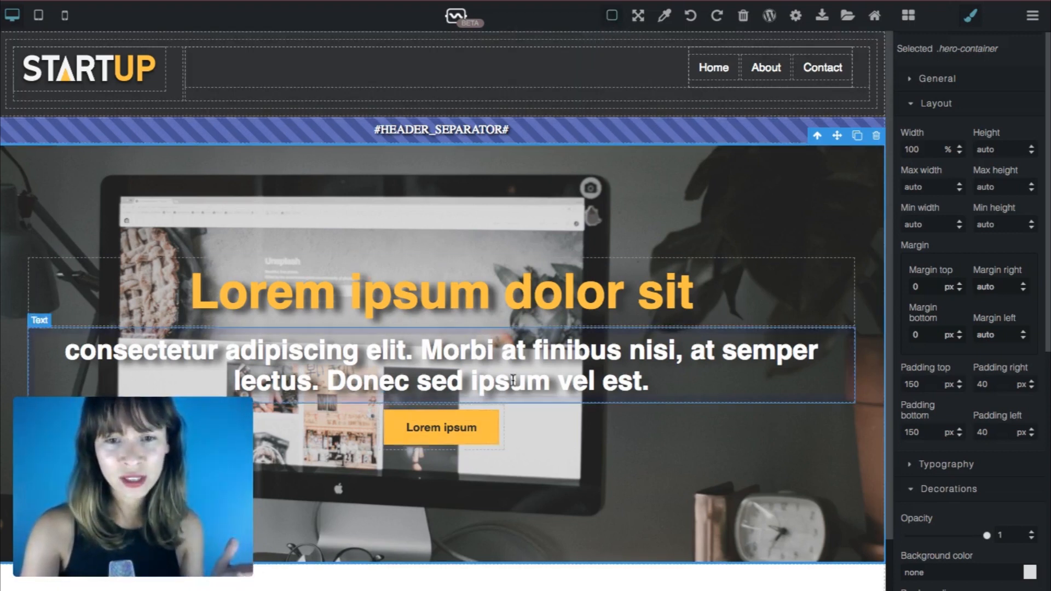
Set the button-link block's top margin to 30 px and hide the element outlines
left_click(504, 422)
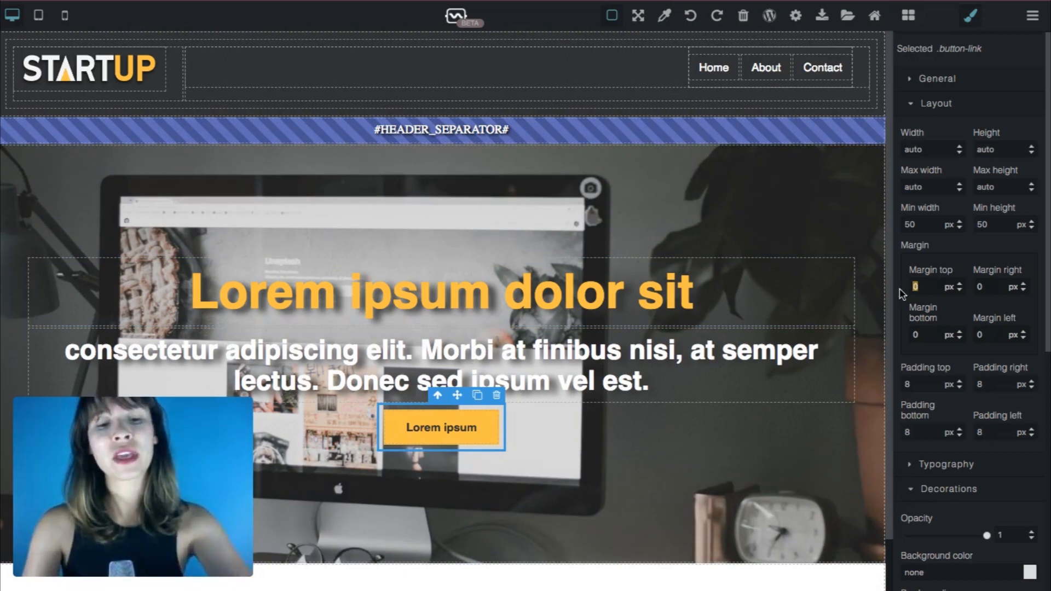
key("Return")
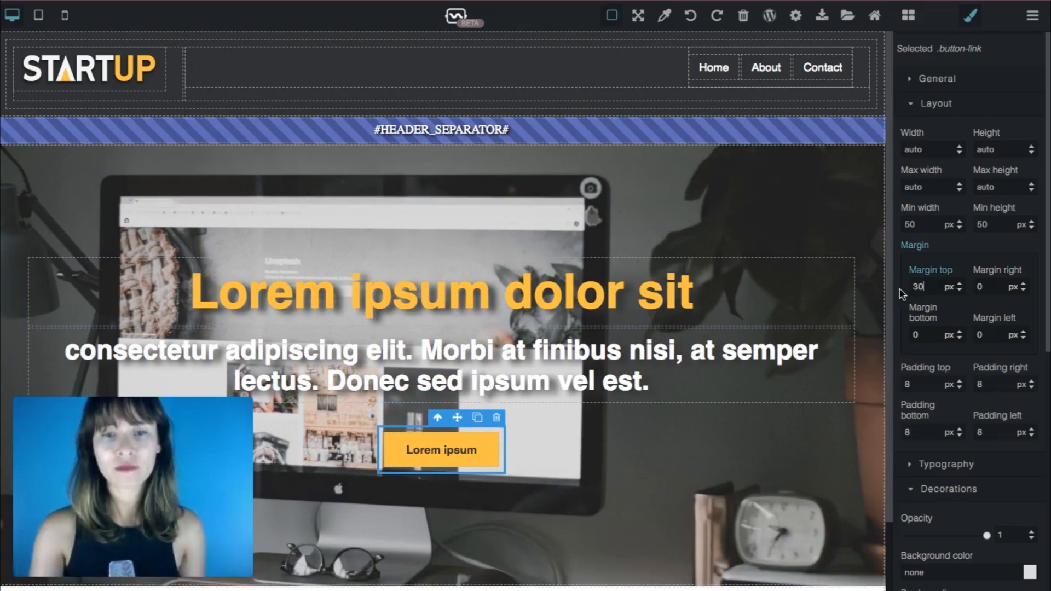
left_click(612, 15)
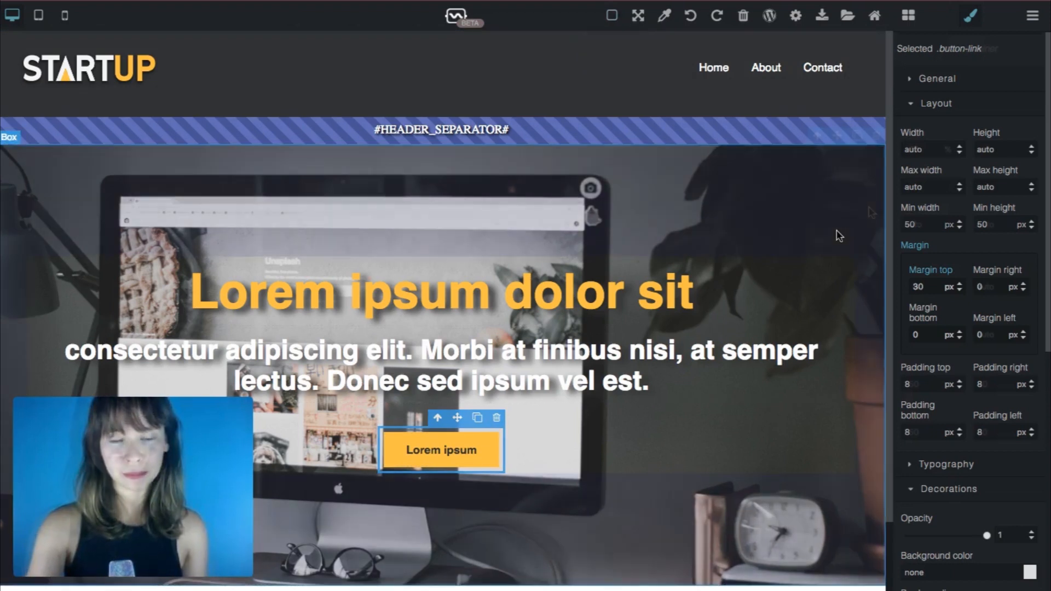
left_click(871, 213)
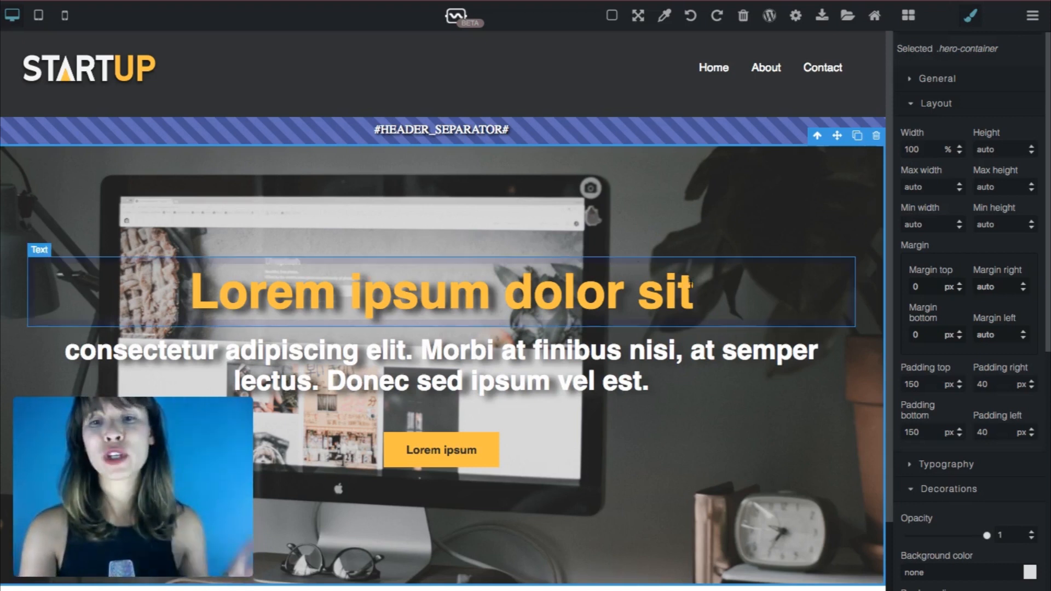
Set the maximum width of the h1 heading in the hero section to 1000 px
left_click(702, 316)
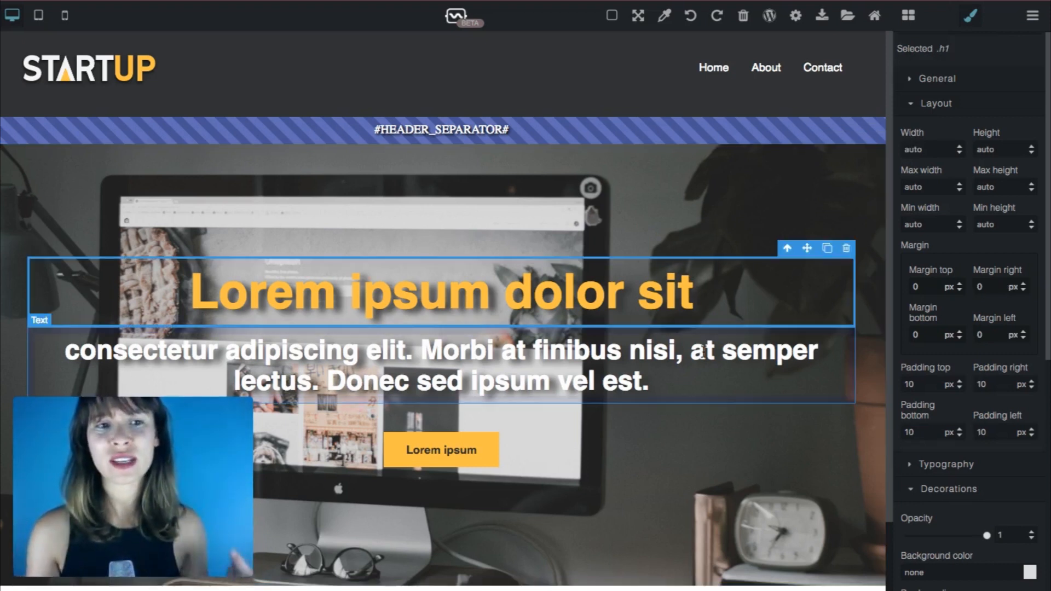
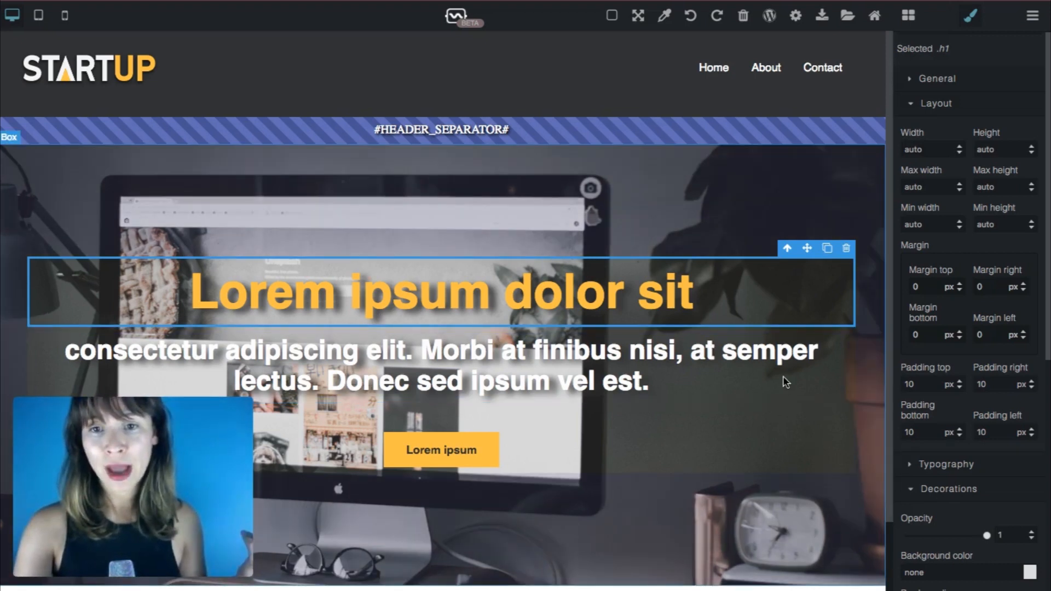
left_click(735, 392)
left_click(713, 283)
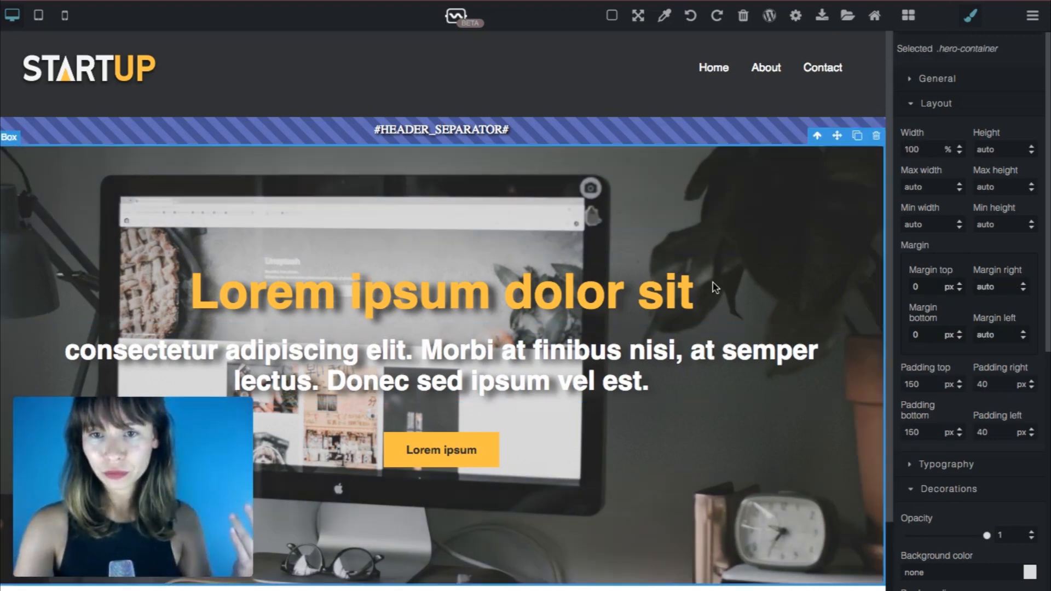
left_click(660, 300)
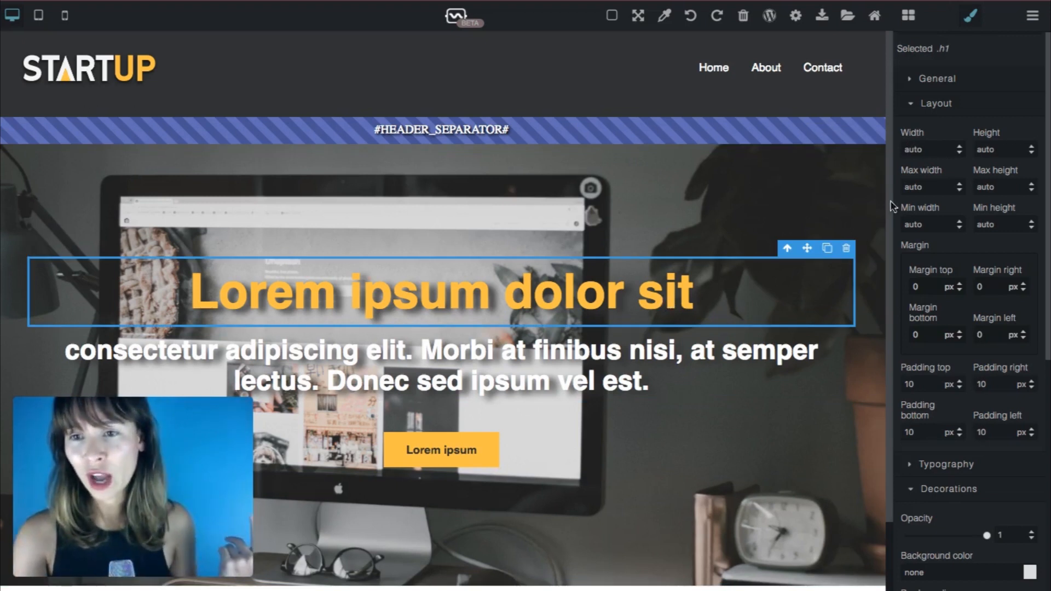
double_click(928, 187)
type("1000")
key("Return")
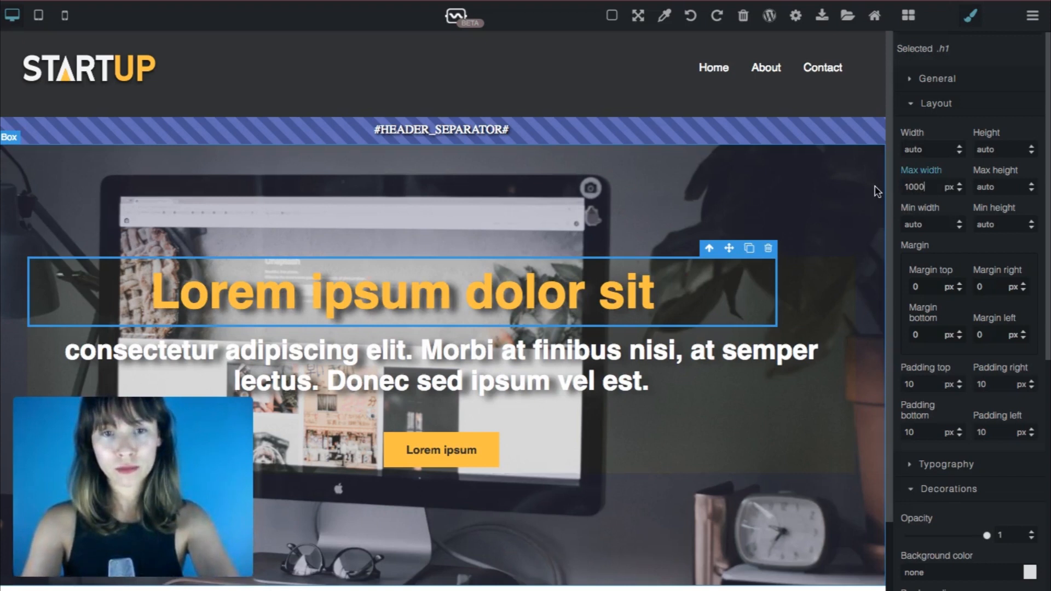
Limit the hero's h2 heading to a maximum width of 1000 px and set its right and left margins to auto
left_click(700, 351)
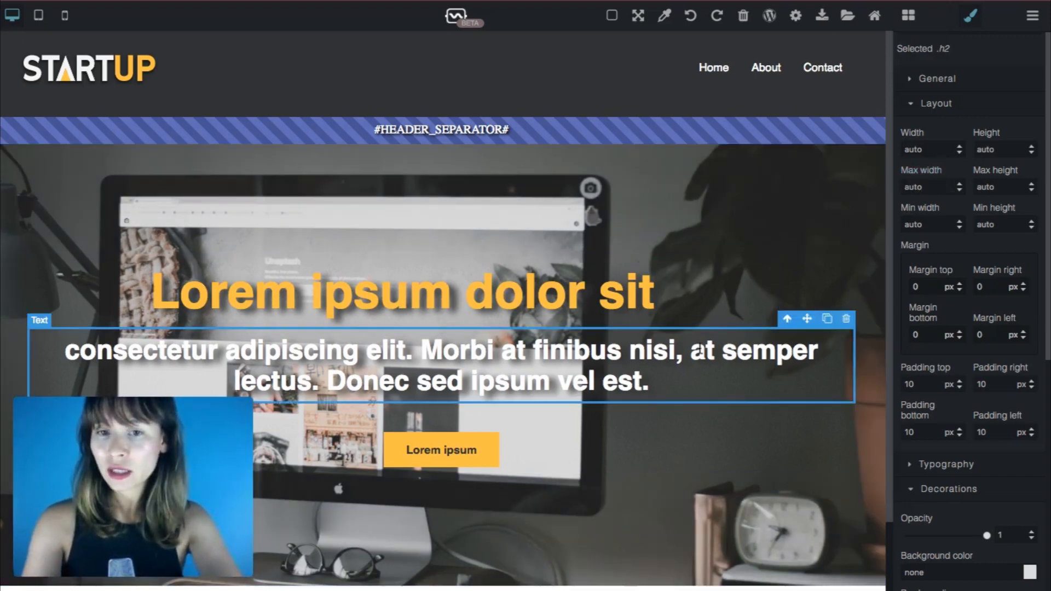
type("1000")
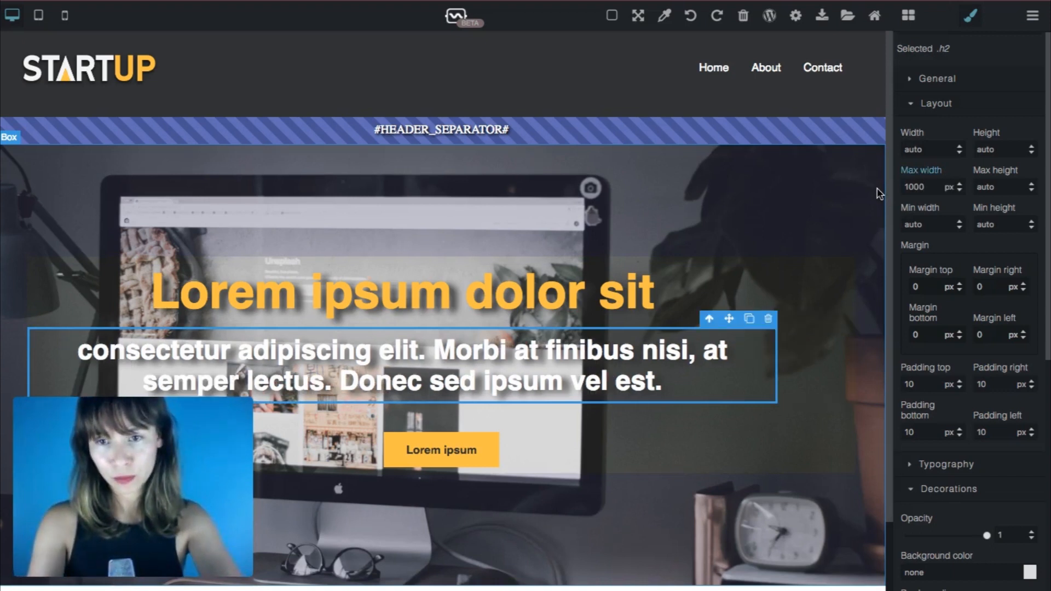
scroll(836, 320, "down", 2)
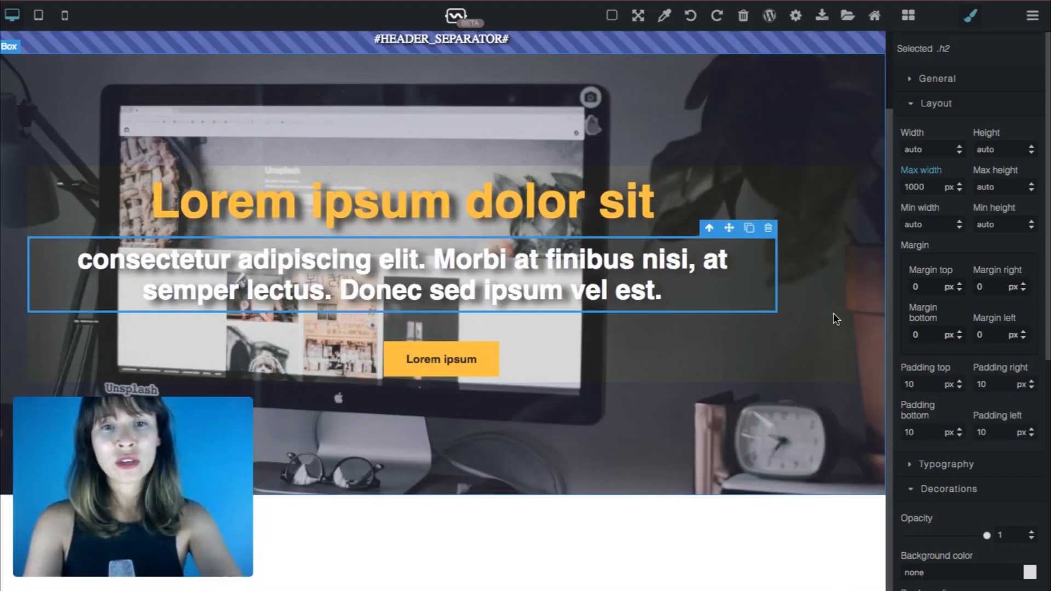
scroll(836, 319, "up", 1)
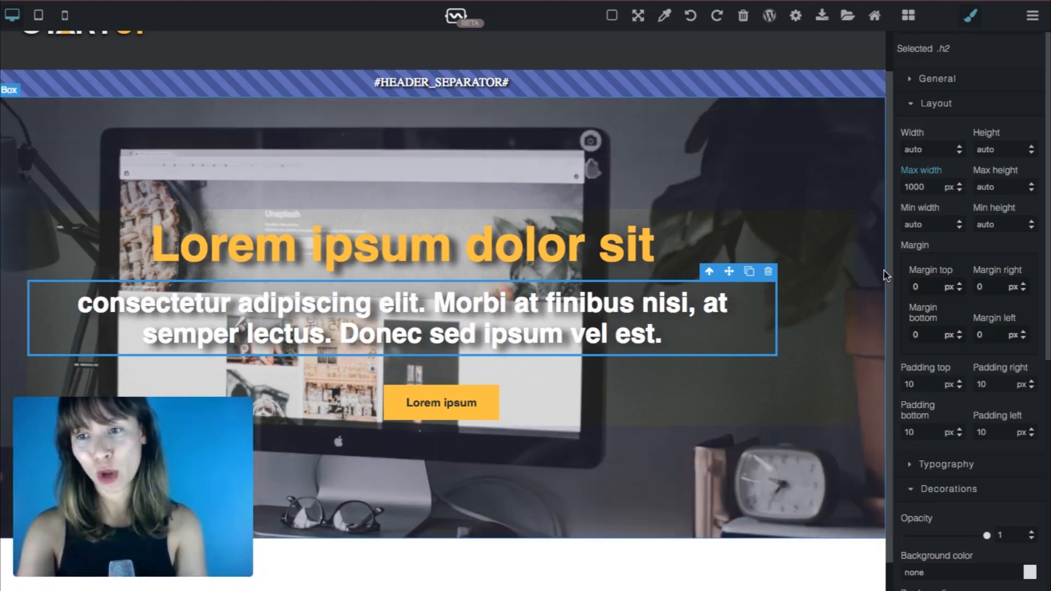
double_click(978, 287)
type("auto")
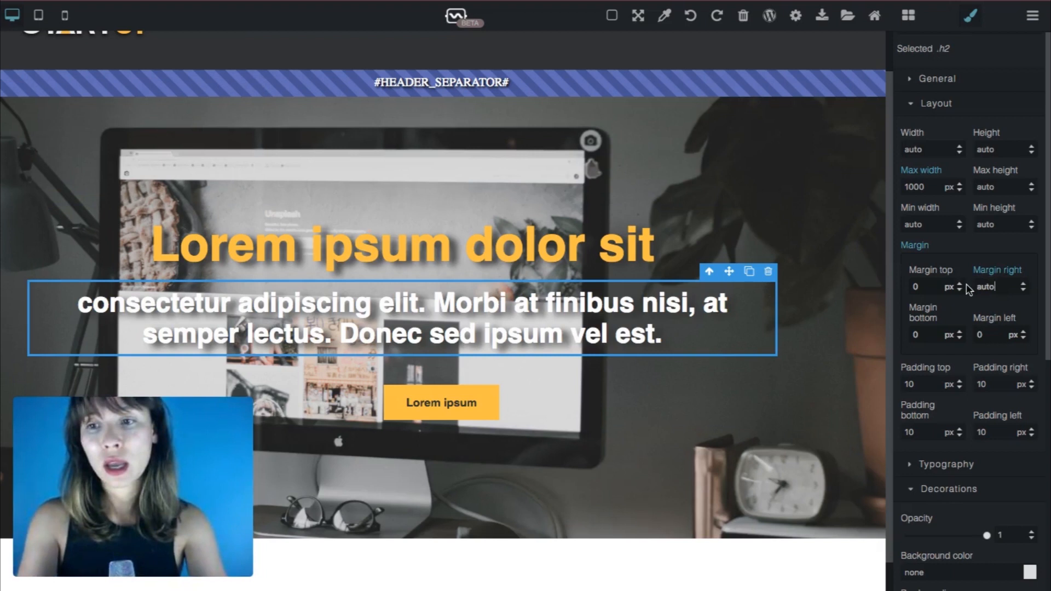
key("Tab")
type("auto")
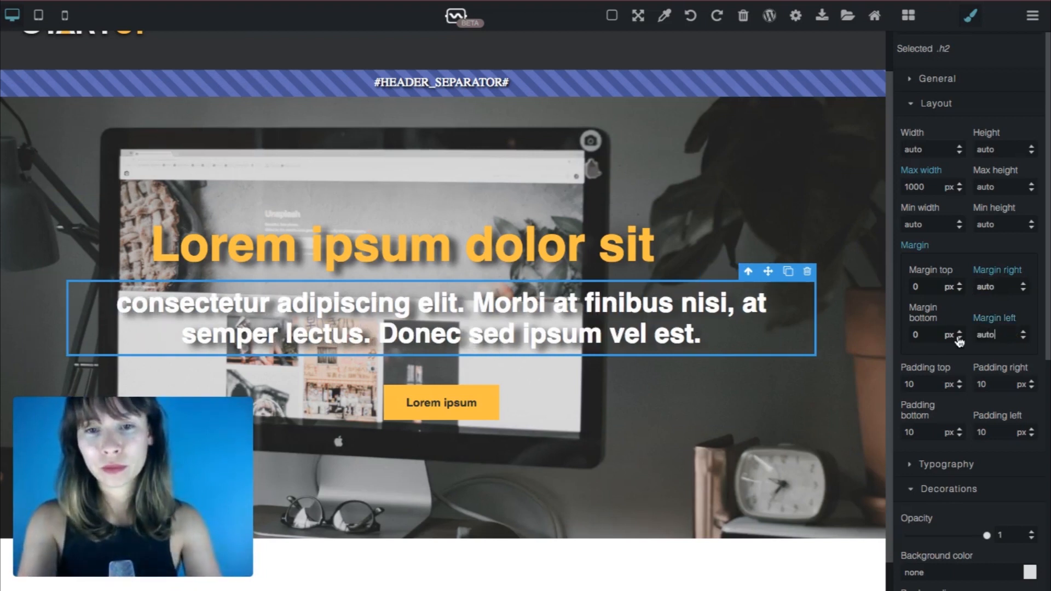
Set the right and left margins of the hero's h1 heading to auto
left_click(683, 237)
left_click(979, 286)
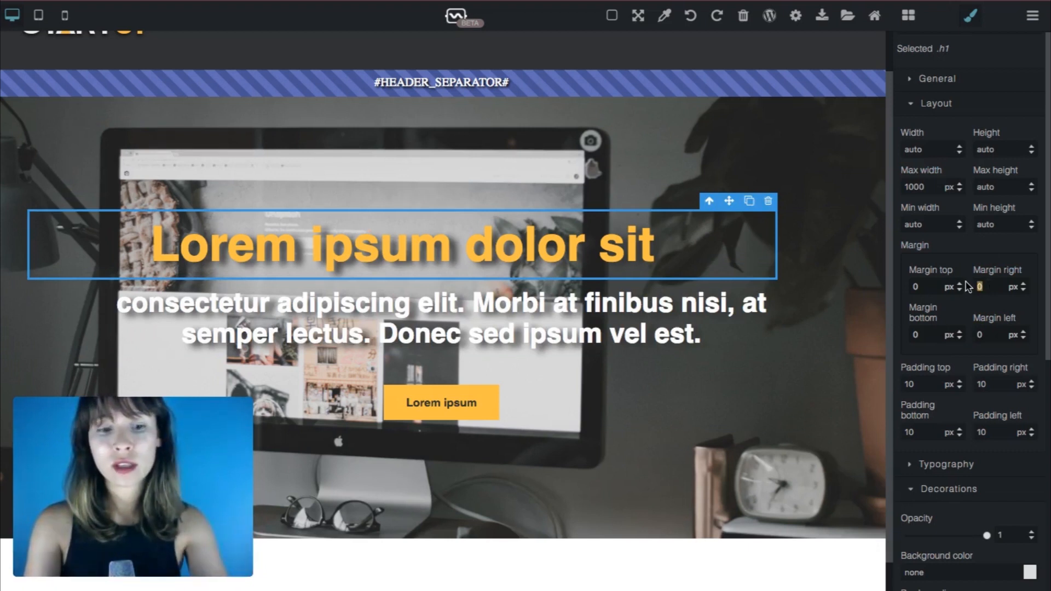
type("auto")
left_click(968, 336)
type("auto")
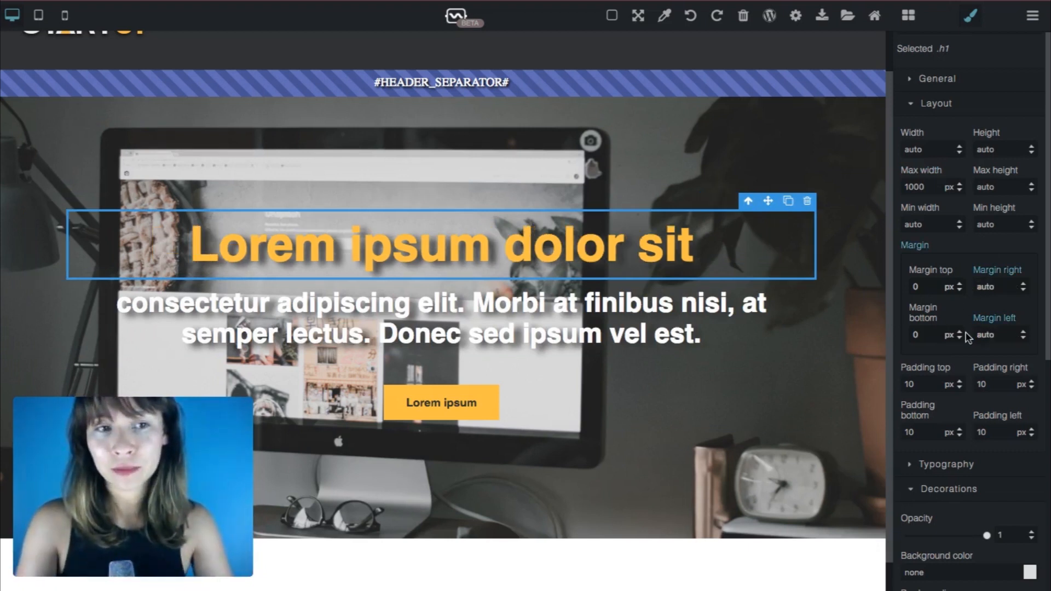
Show the element outlines and switch the canvas to the tablet view
left_click(838, 367)
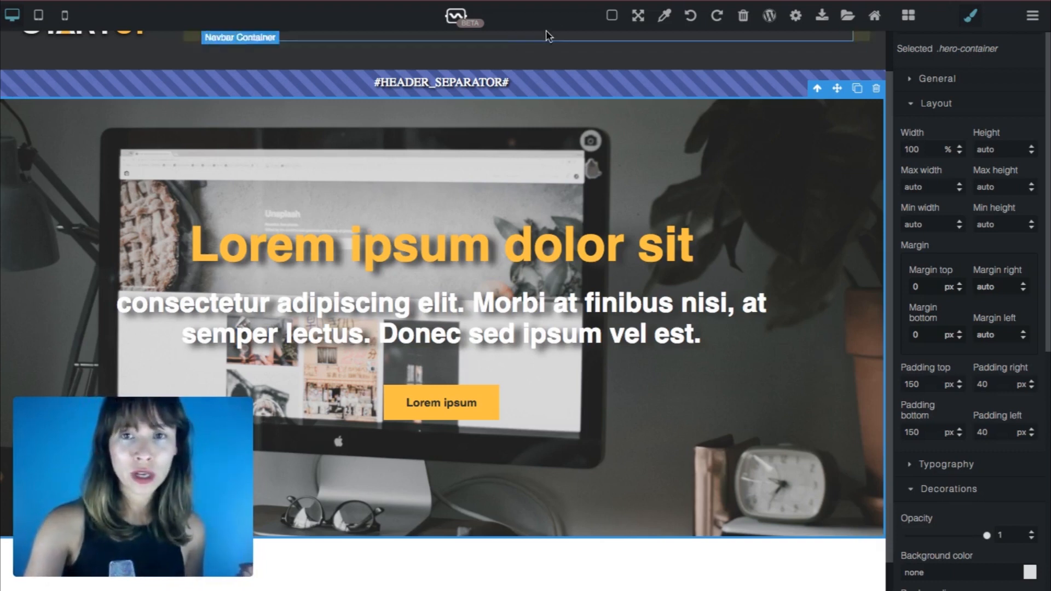
left_click(613, 15)
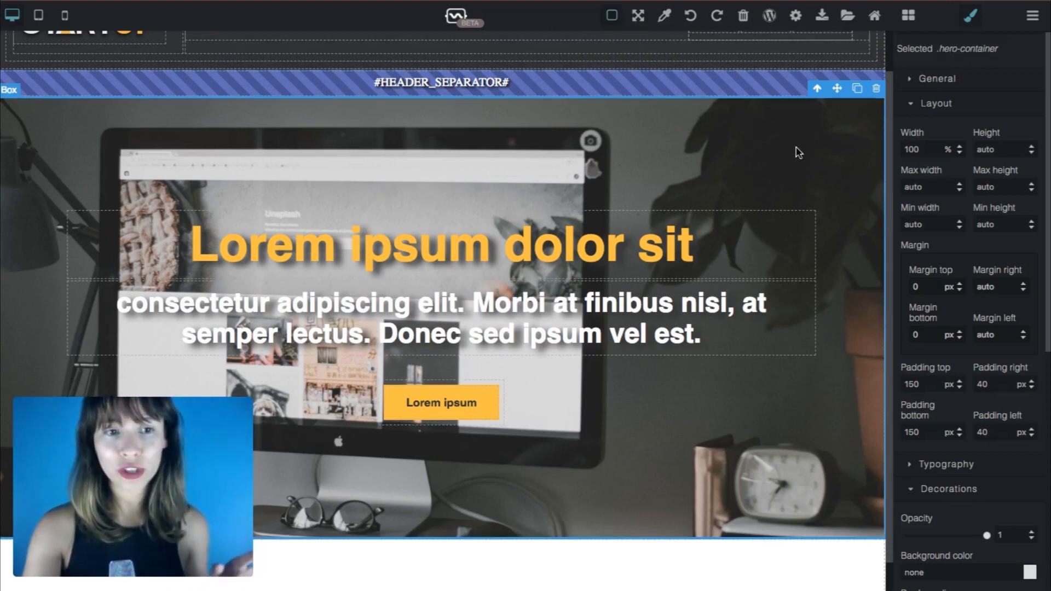
left_click(39, 15)
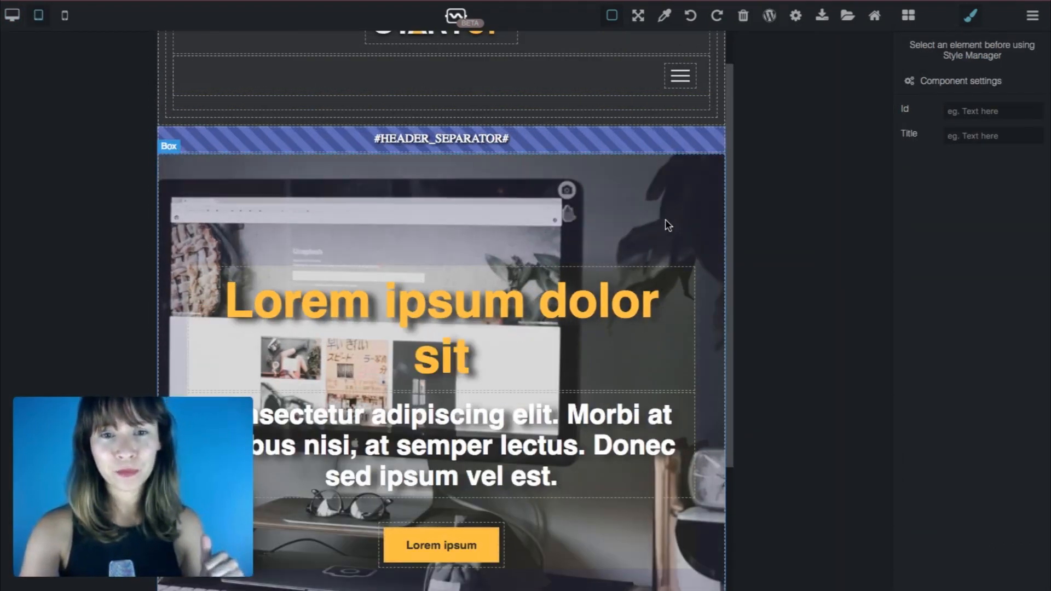
Set the hero container's top and bottom padding to 120 px for the tablet view
left_click(666, 226)
scroll(711, 149, "down", 1)
scroll(710, 149, "down", 3)
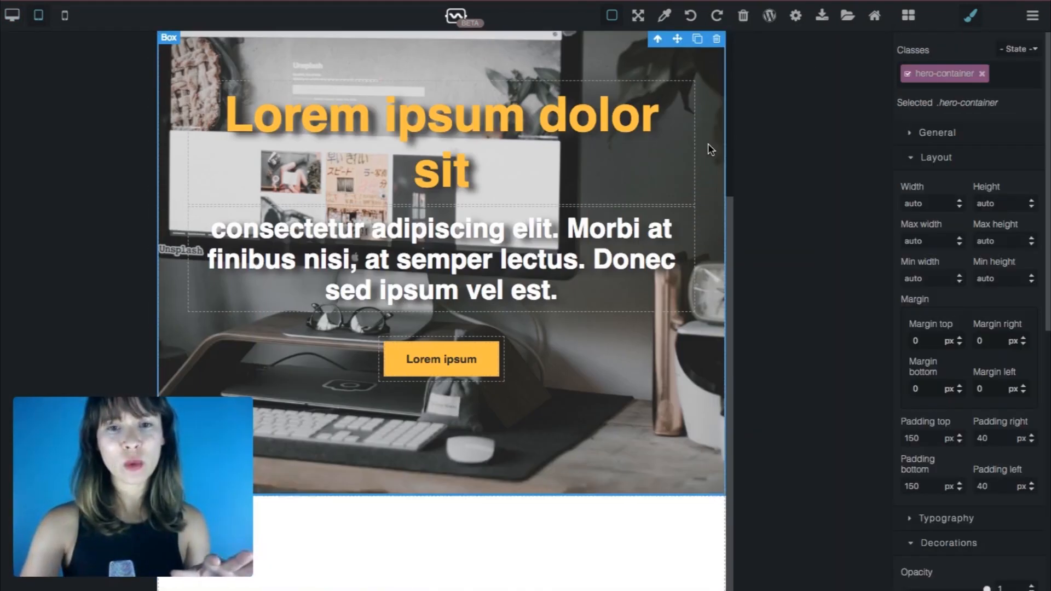
scroll(710, 149, "up", 5)
scroll(710, 149, "down", 3)
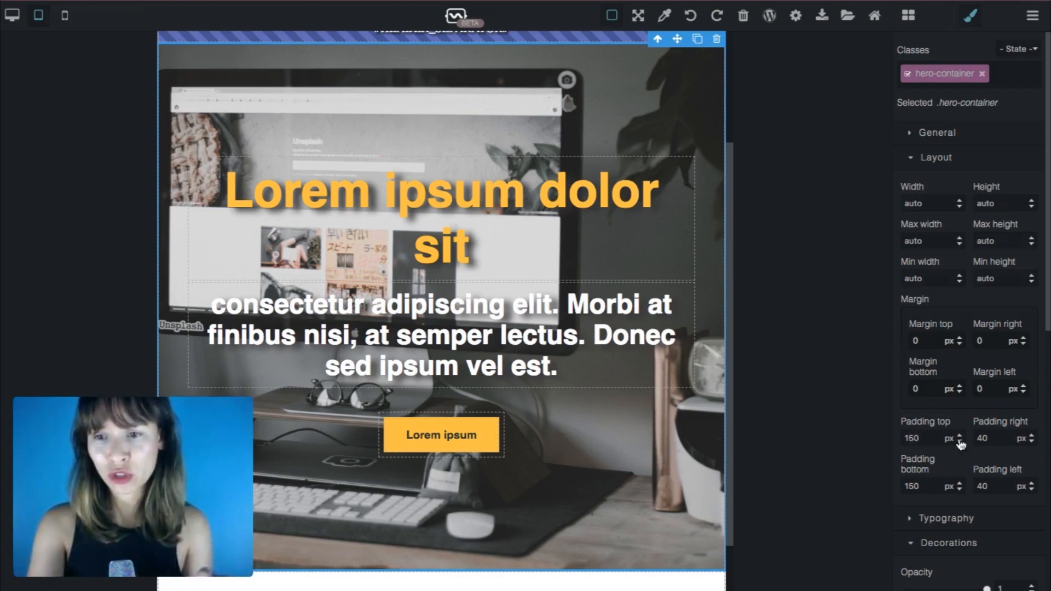
key("BackSpace")
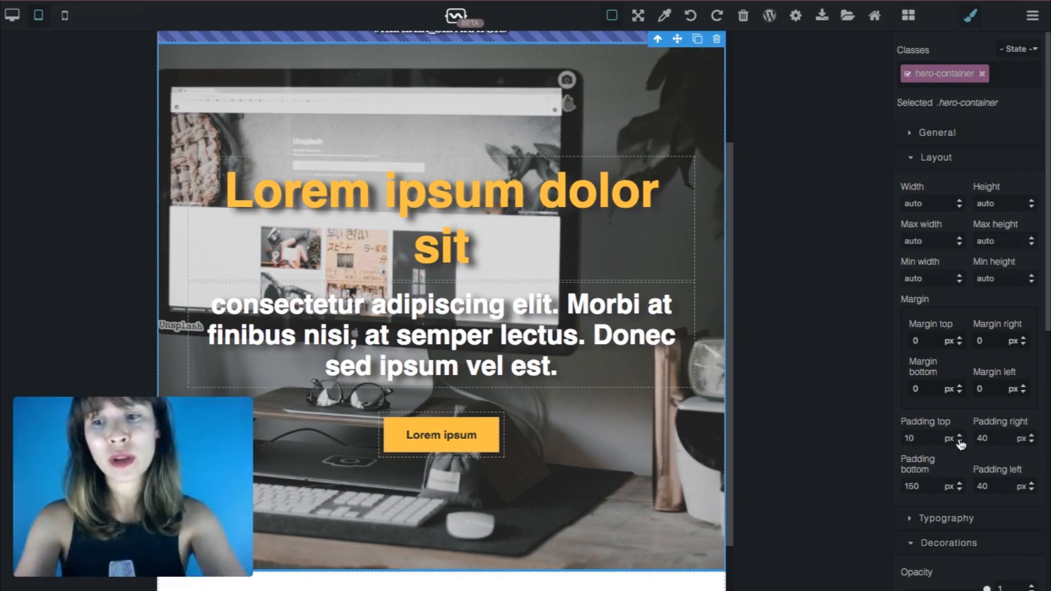
type("2")
left_click(912, 485)
key("BackSpace")
type("2")
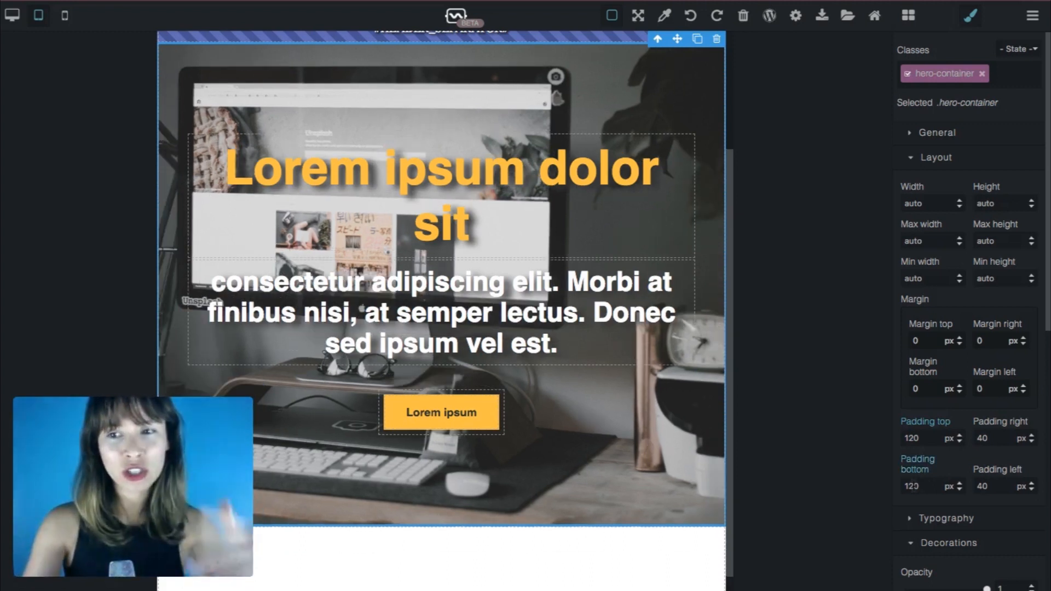
Set the hero container's right and left padding to 20 px for the tablet view
left_click(983, 439)
key("BackSpace")
type("2")
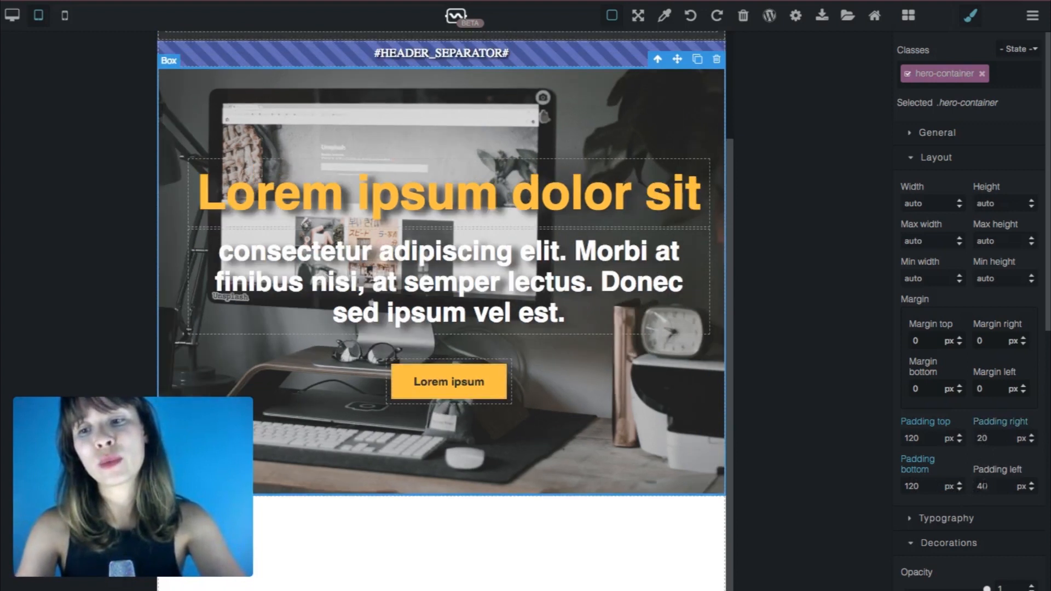
left_click(983, 485)
key("BackSpace")
type("2")
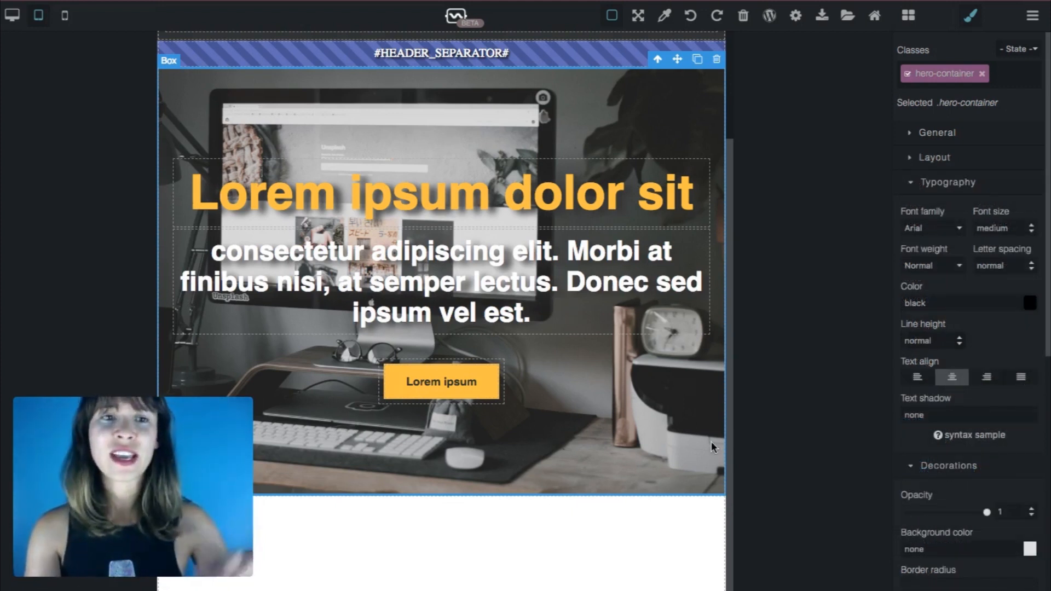
Set the font size of the hero's h1 heading to 55 px for the tablet view
left_click(679, 168)
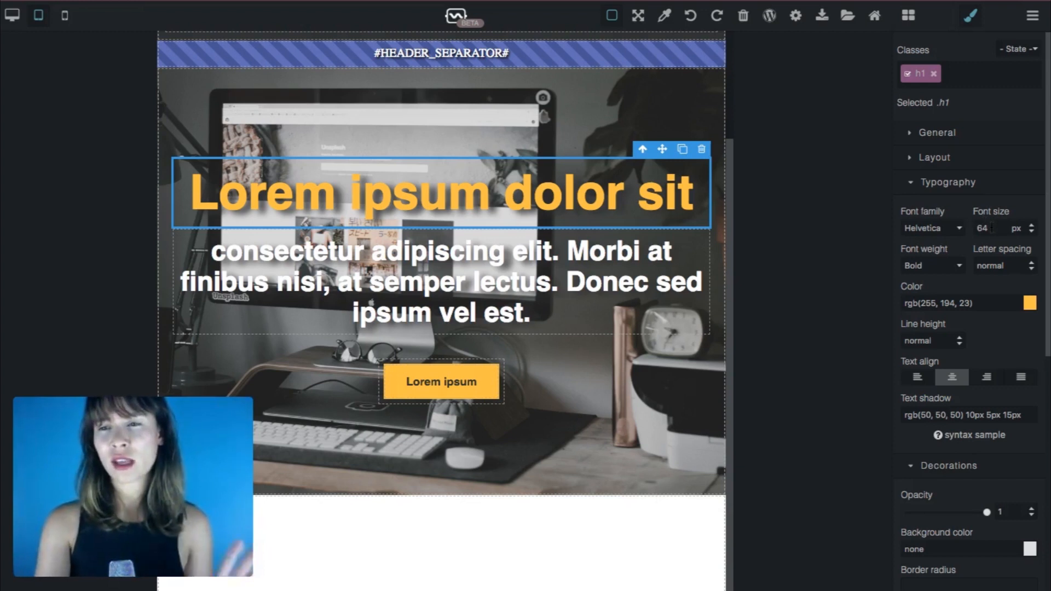
left_click_drag(993, 227, 959, 232)
type("55")
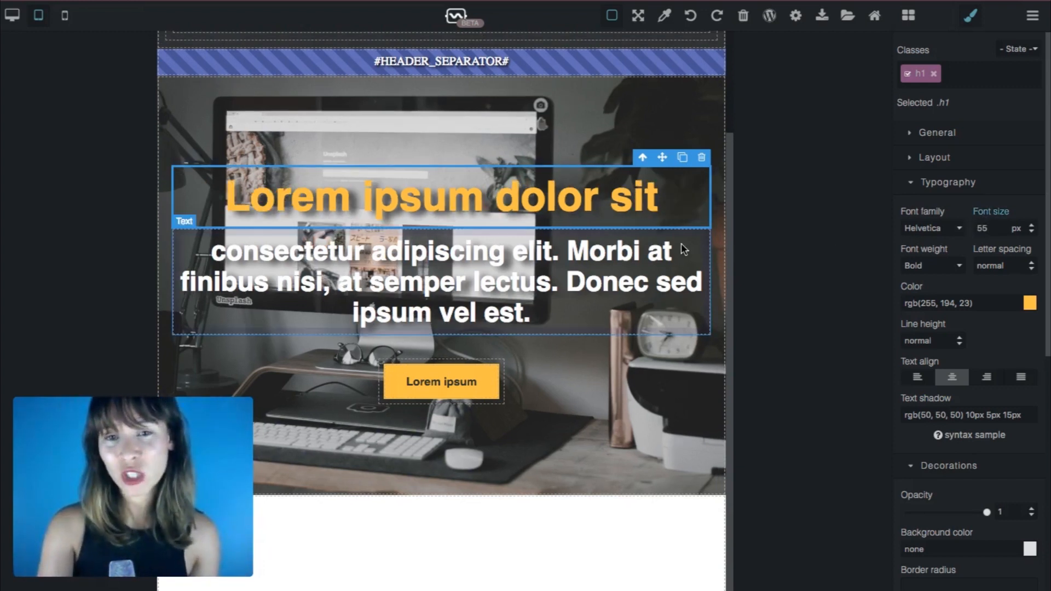
Set the font size of the hero's h2 heading to 28 px for the tablet view
left_click(681, 249)
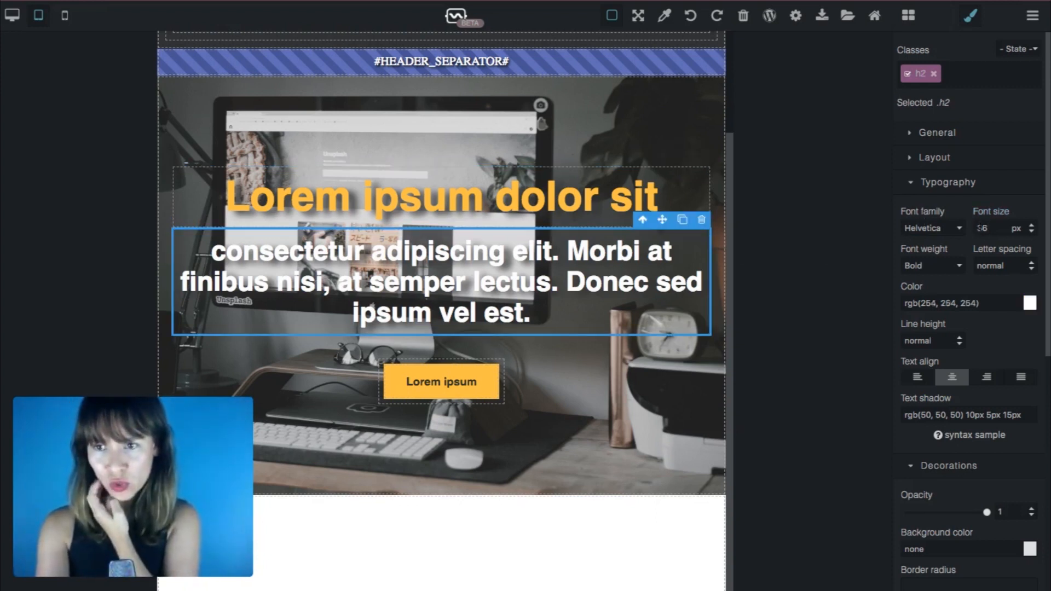
left_click_drag(989, 229, 976, 228)
type("28")
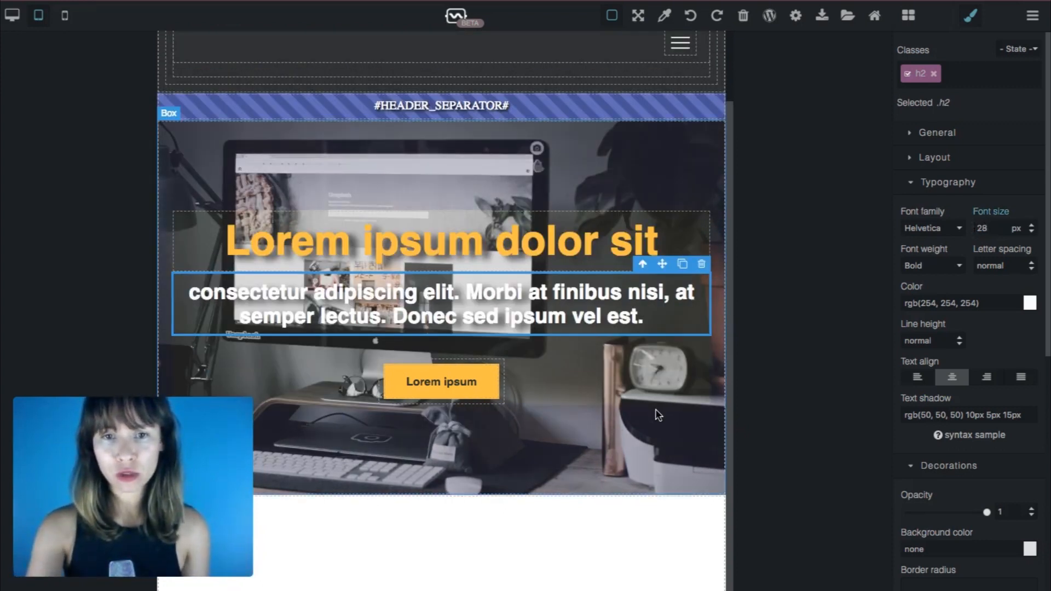
left_click(681, 525)
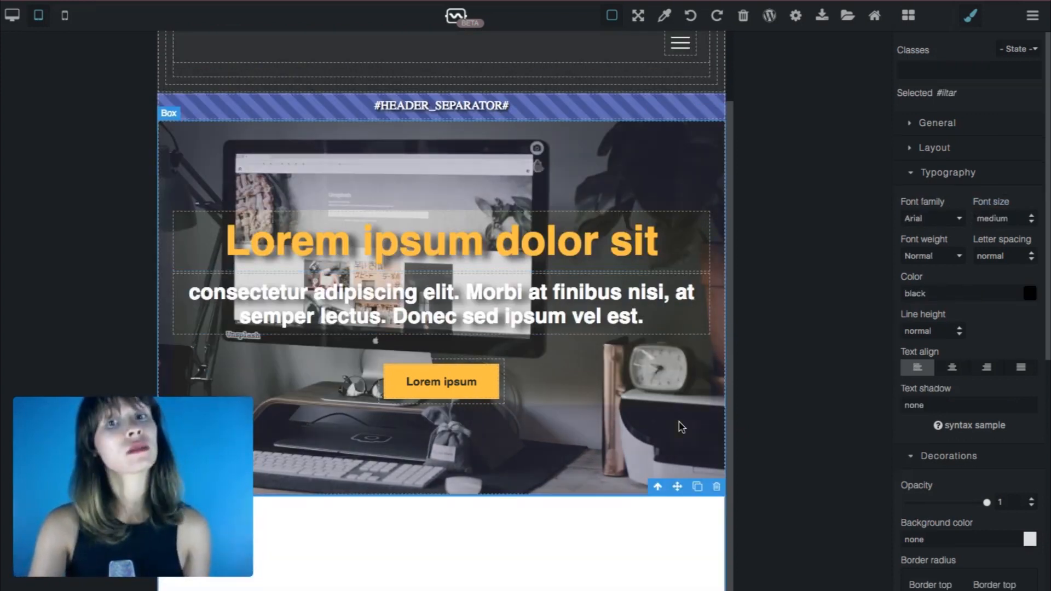
Compare the hero section in the mobile and tablet views, ending in the mobile view
left_click(64, 16)
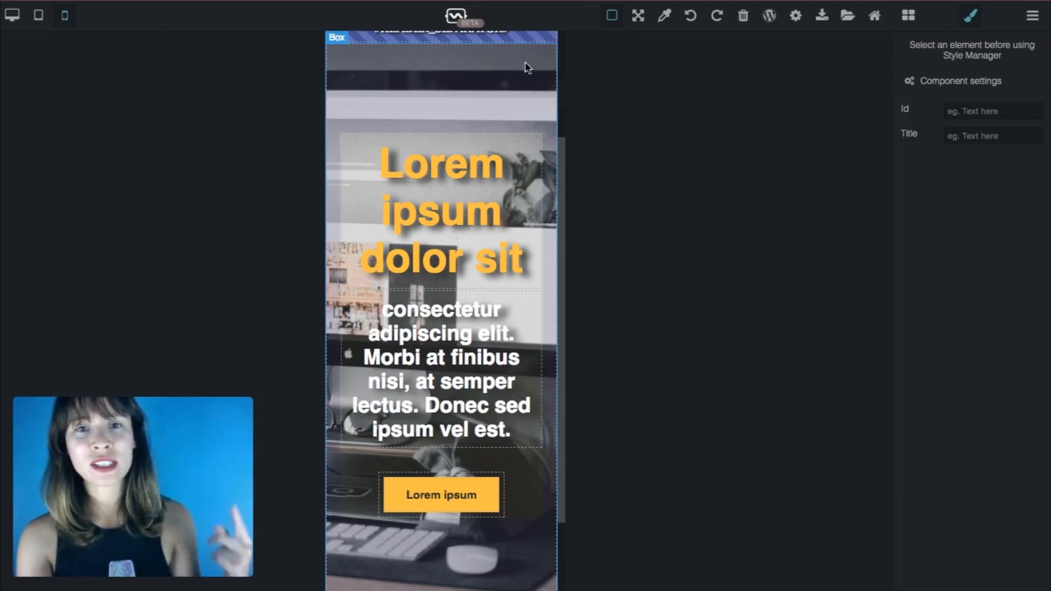
left_click(488, 93)
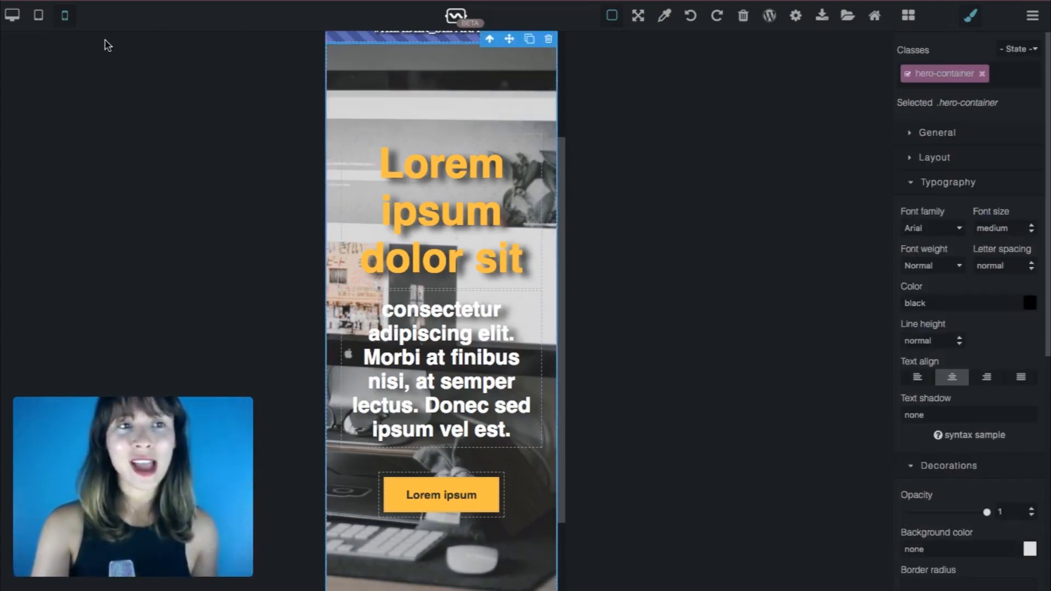
left_click(40, 22)
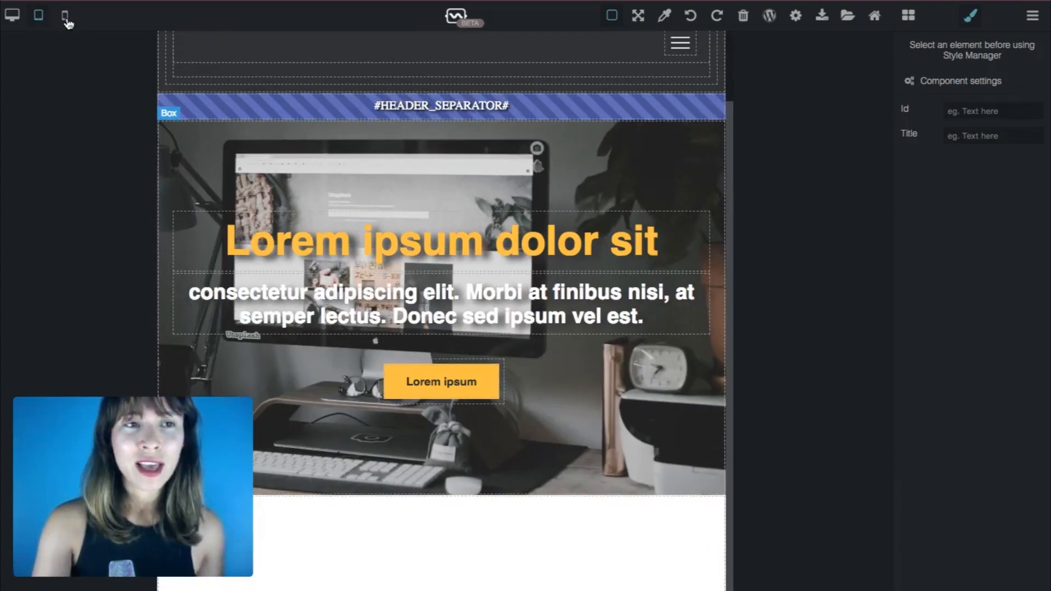
left_click(66, 20)
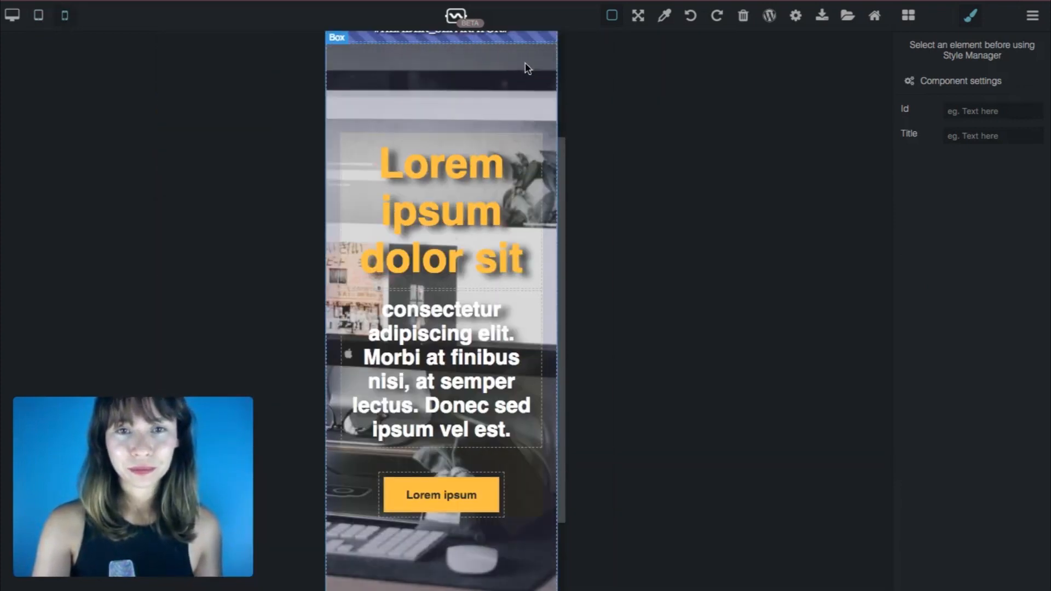
Set the hero container's top and bottom padding to 80 px for the mobile view
left_click(557, 85)
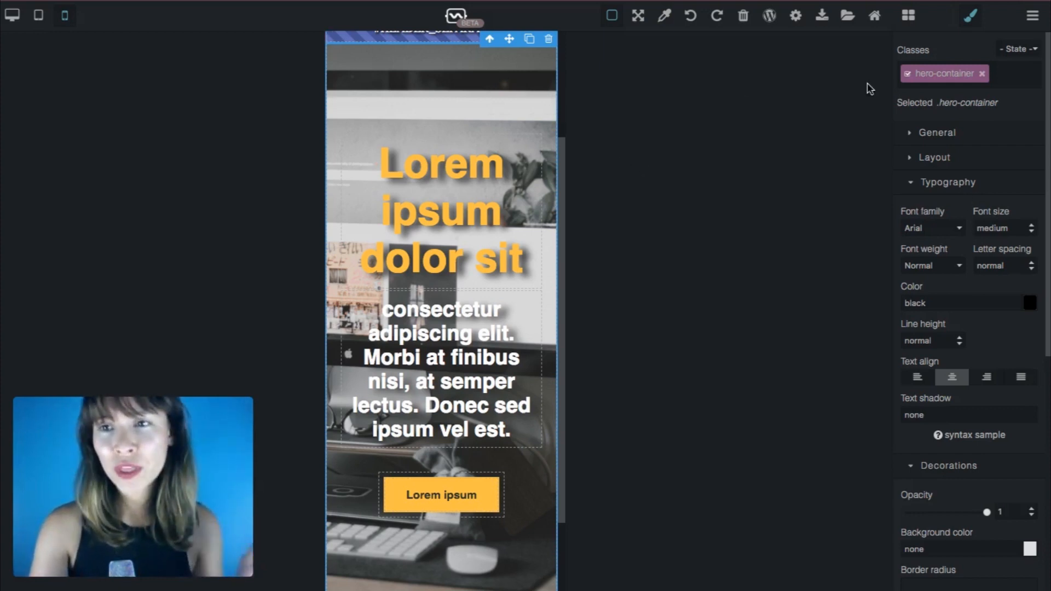
left_click(920, 184)
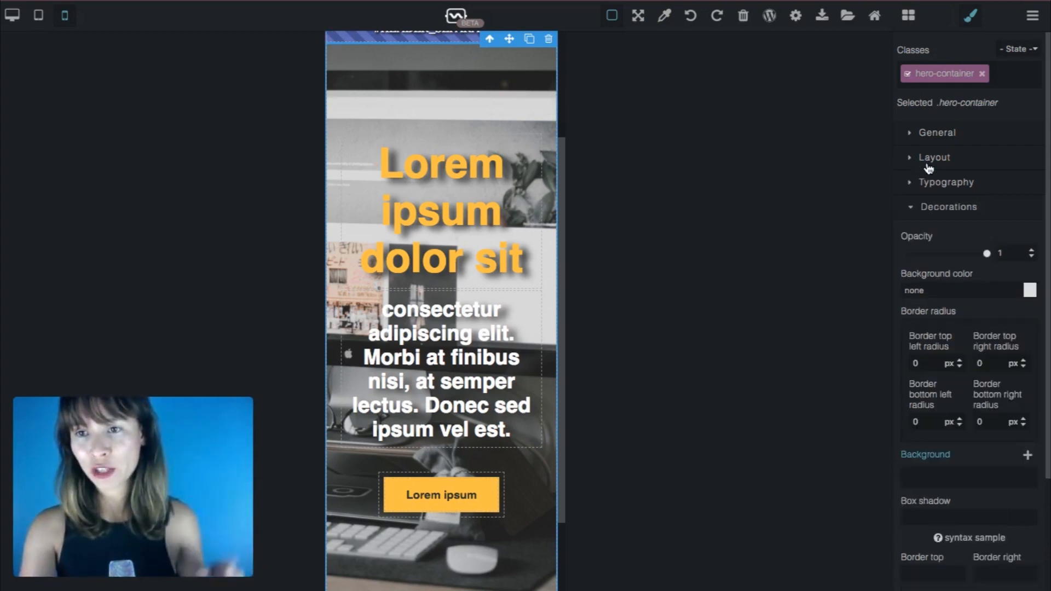
left_click(929, 160)
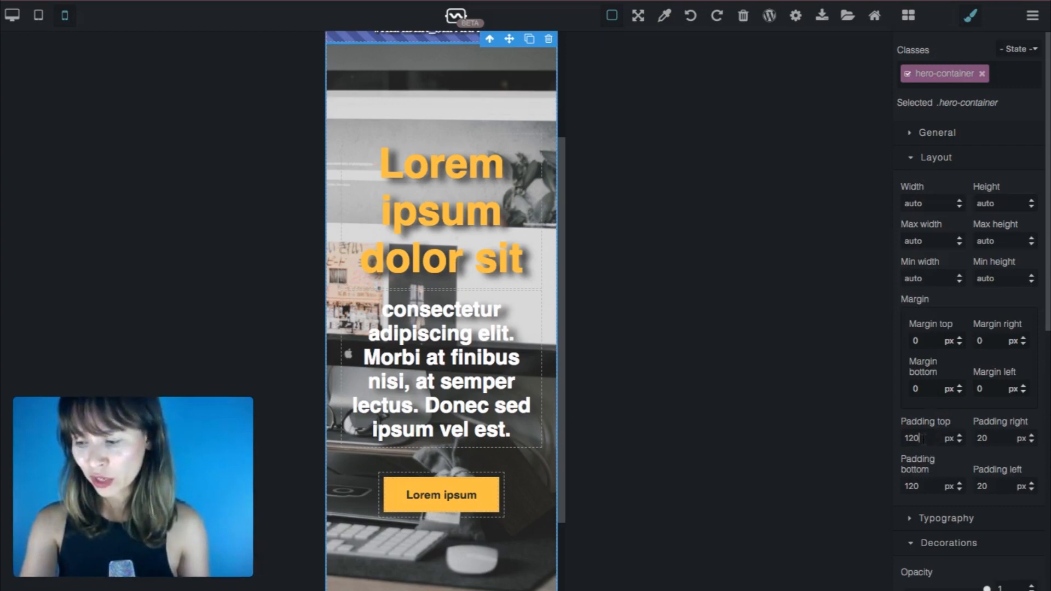
double_click(923, 438)
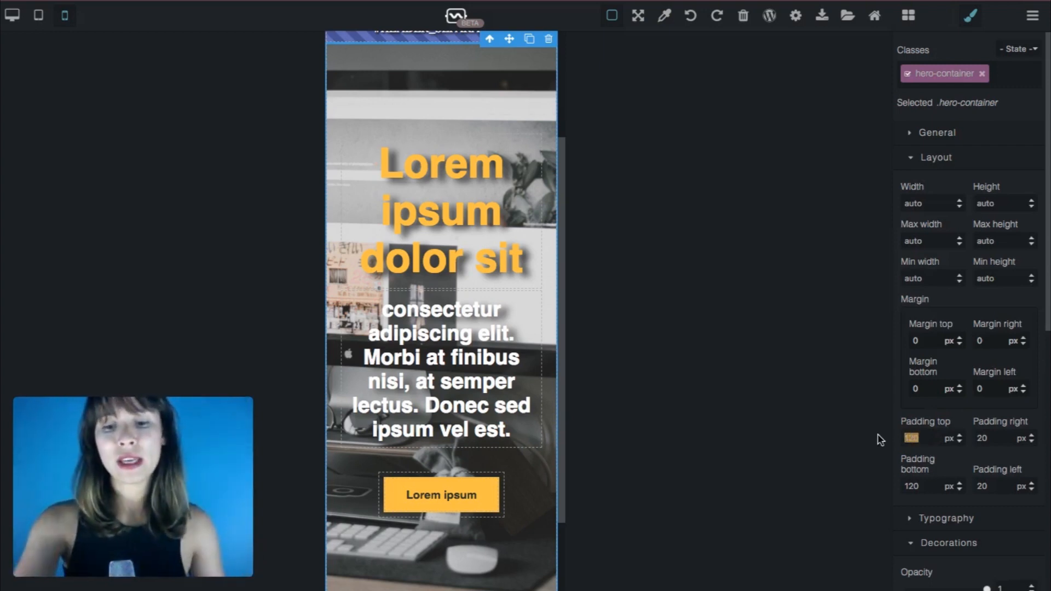
type("80")
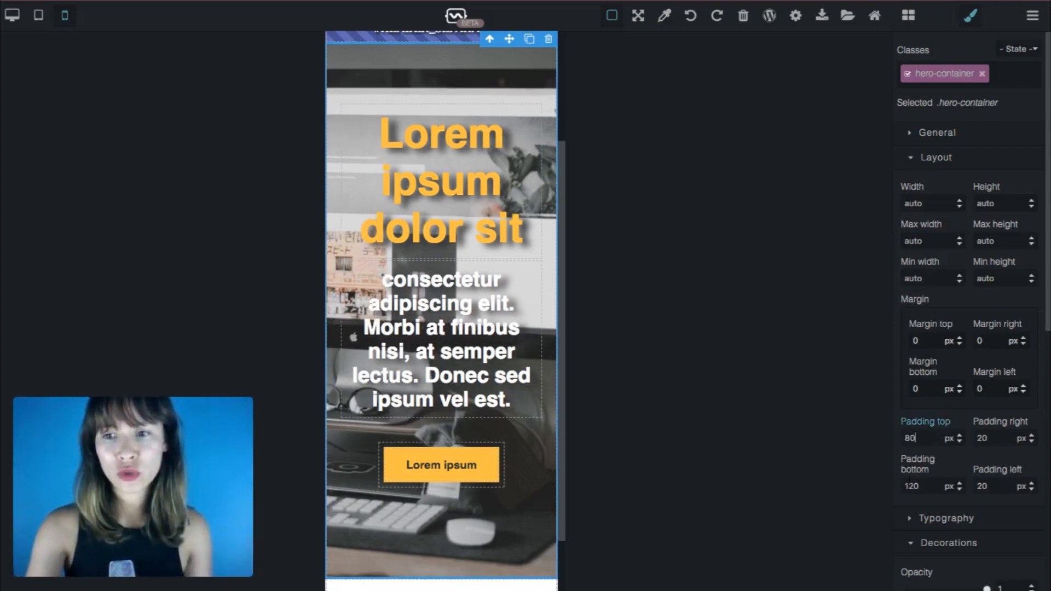
double_click(920, 485)
type("80")
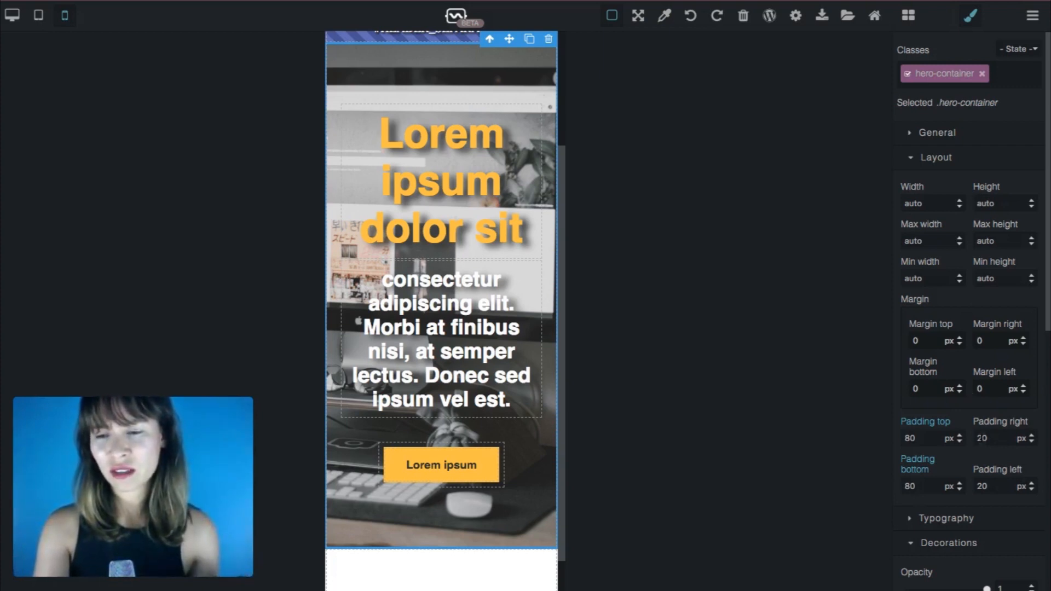
Set the hero container's right and left padding to 10 px for the mobile view
left_click_drag(983, 439, 963, 440)
type("1")
key("Return")
left_click_drag(978, 487, 974, 486)
type("1")
key("Return")
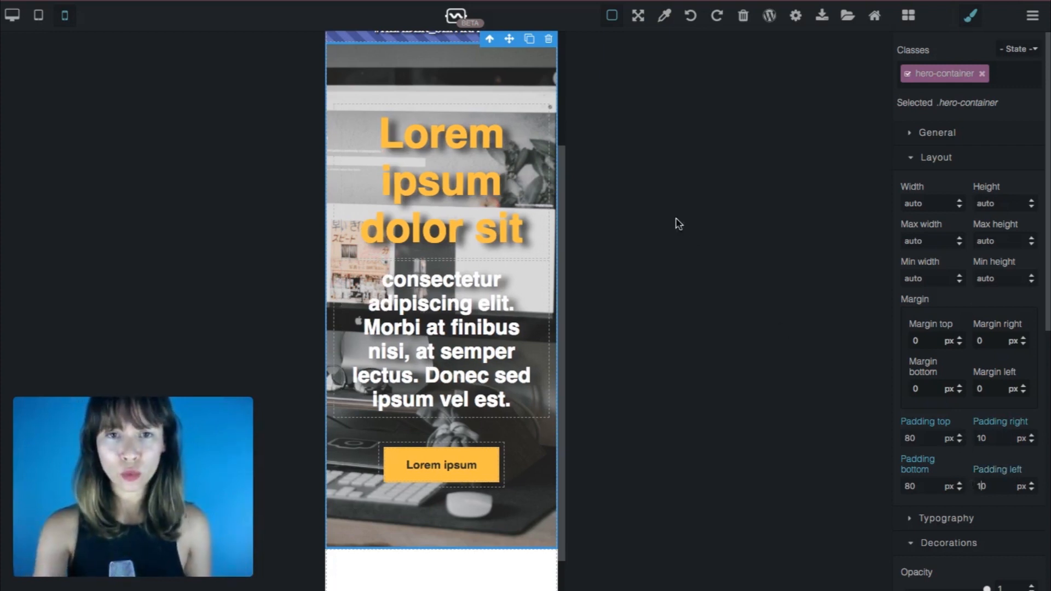
Set the font size of the hero's h1 heading to 36 px for the mobile view
left_click(448, 143)
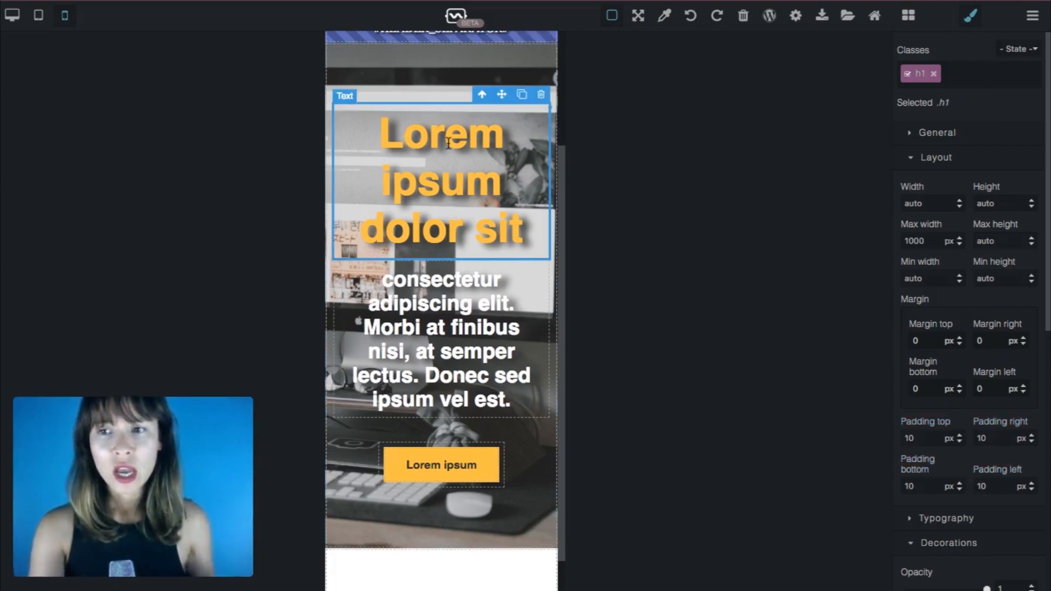
left_click(935, 158)
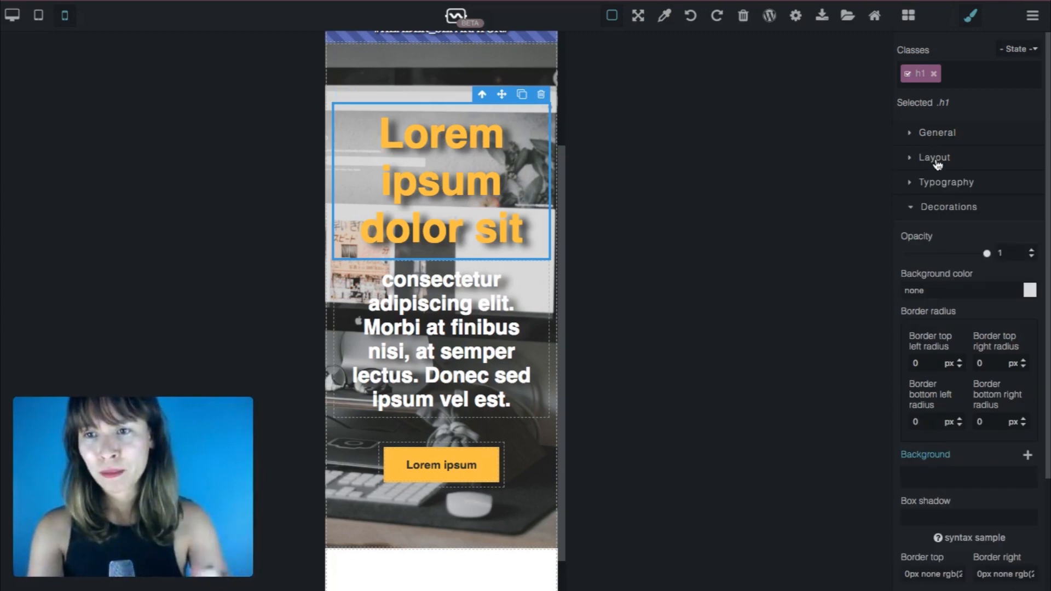
left_click(942, 182)
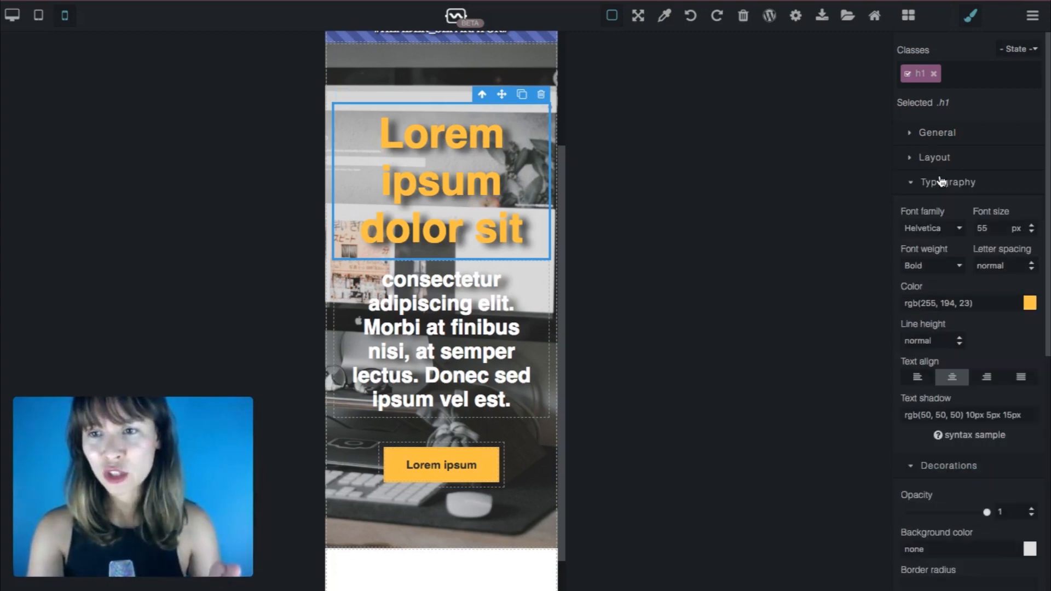
double_click(992, 226)
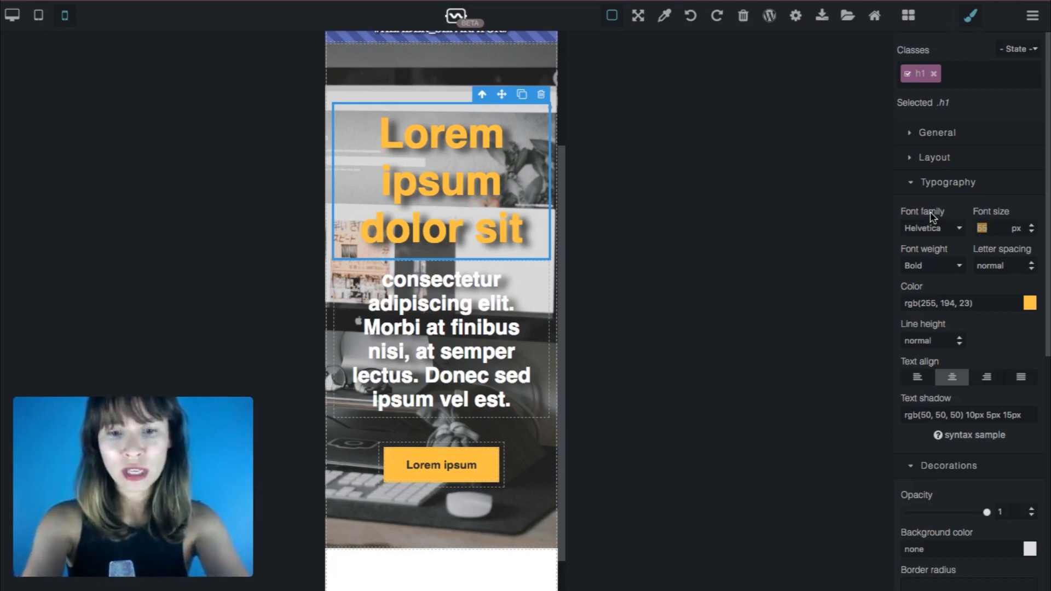
type("36")
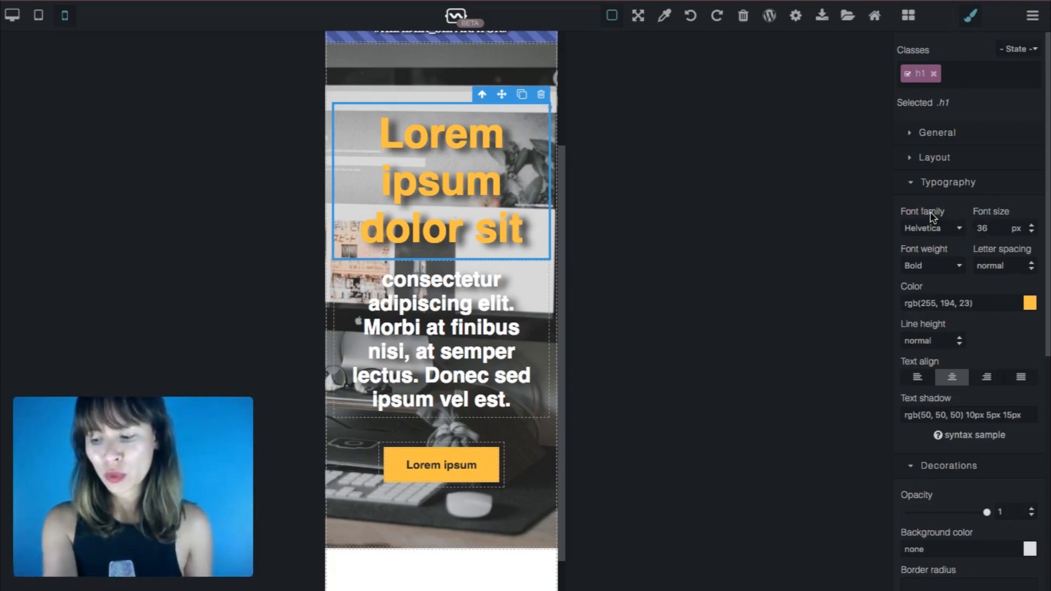
key("Return")
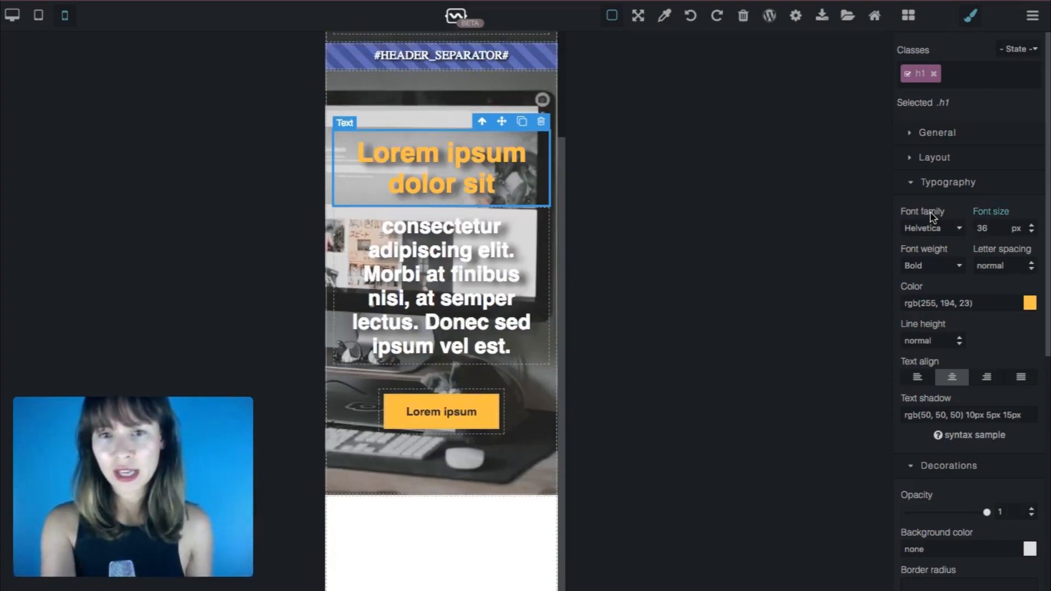
Set the font size of the hero's h2 text to 18 px for the mobile view
left_click(514, 258)
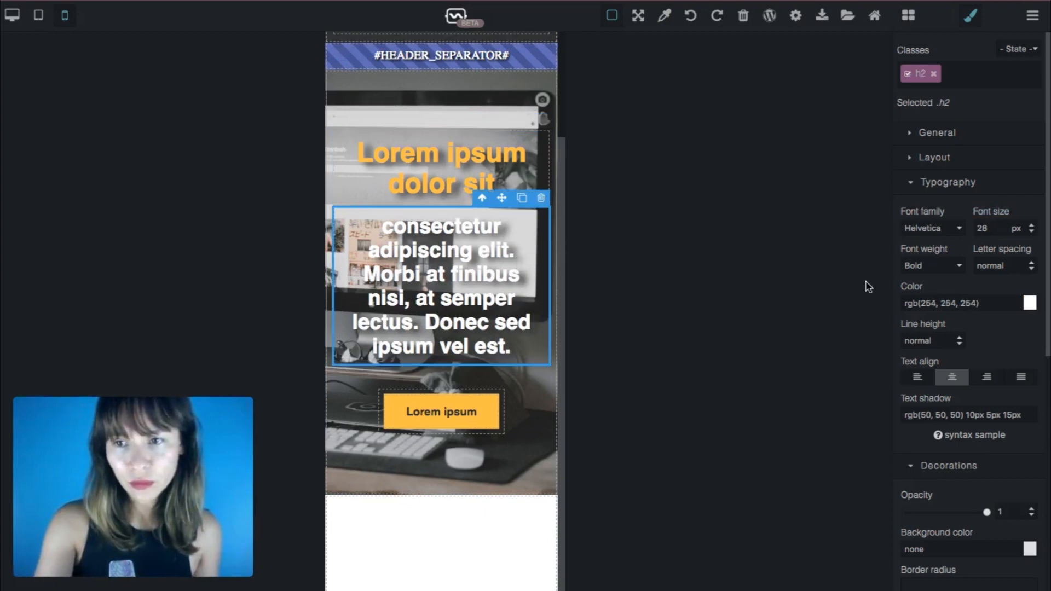
double_click(996, 230)
type("18")
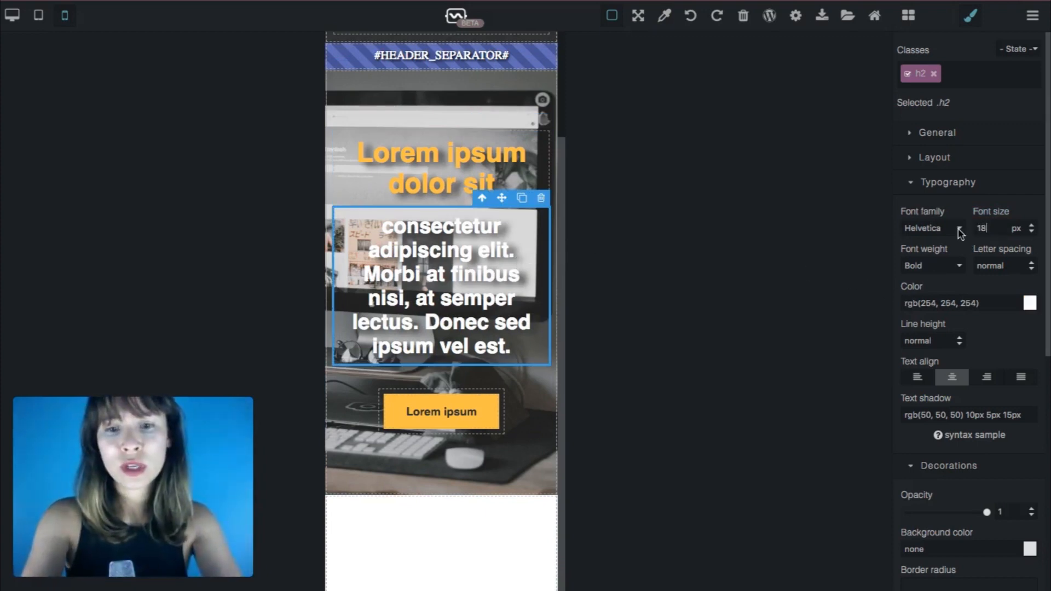
key("Return")
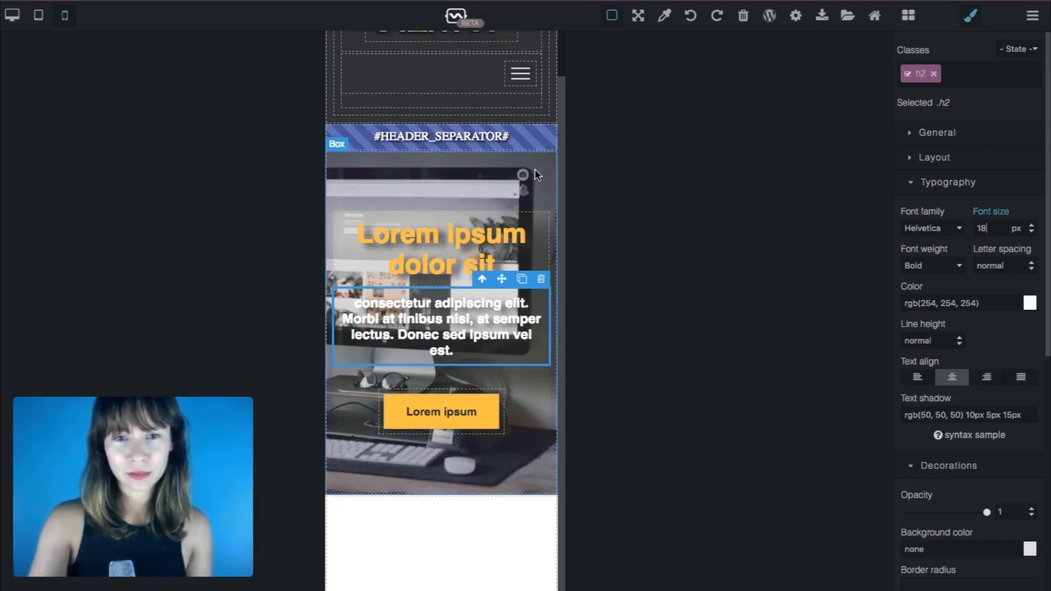
Compare the hero section in the desktop, tablet and mobile views, ending in the desktop view
left_click(535, 445)
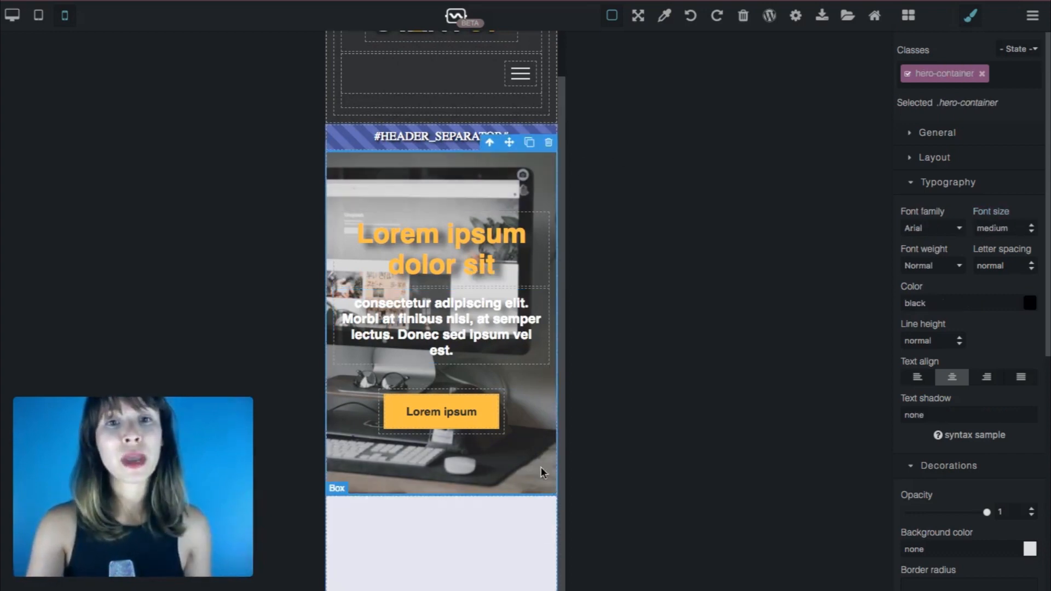
left_click(12, 16)
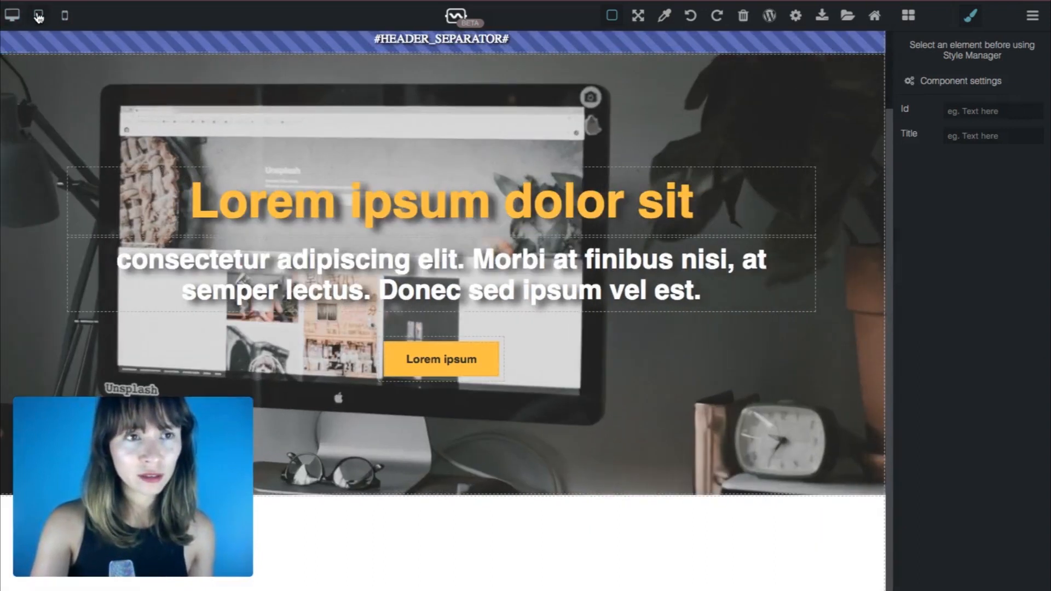
left_click(38, 15)
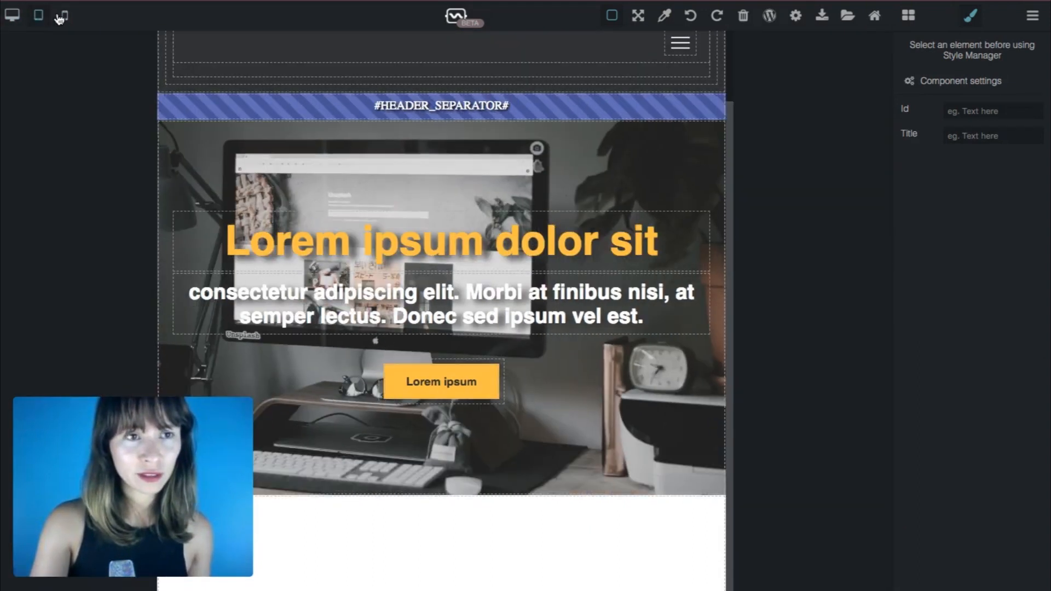
left_click(65, 17)
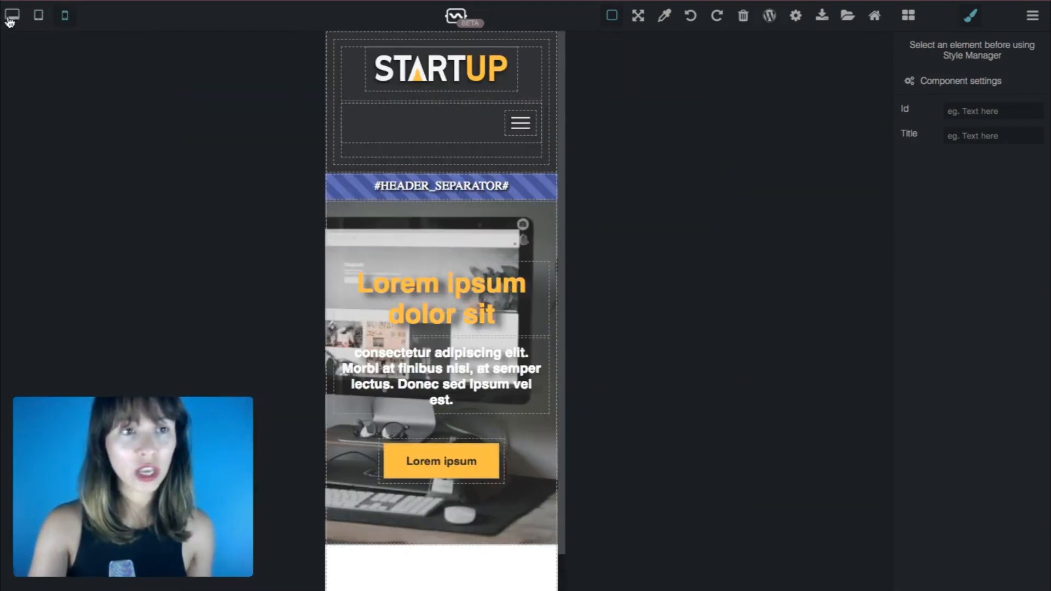
left_click(12, 16)
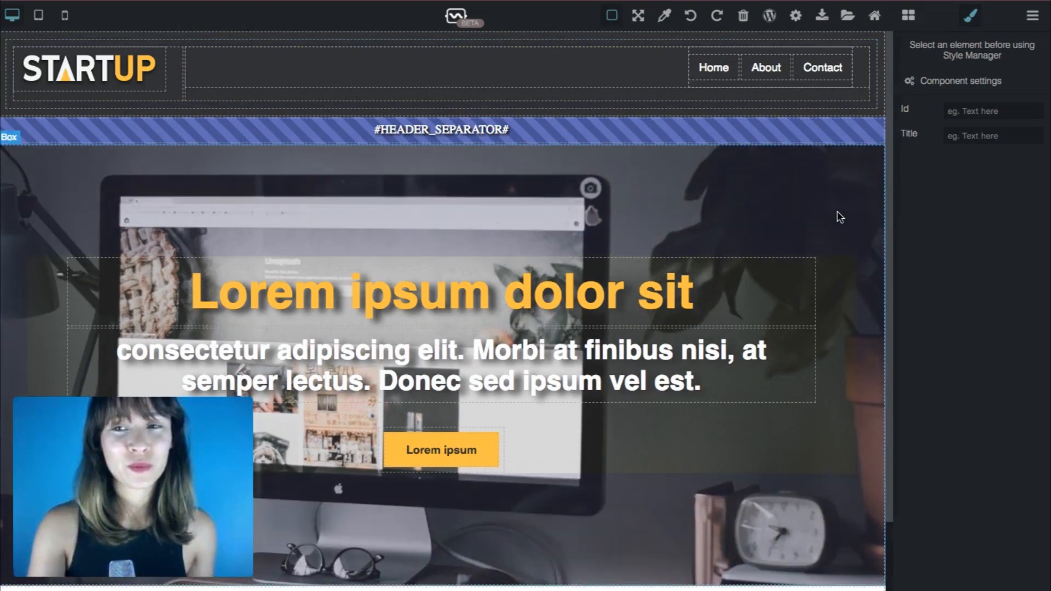
Add a Container layout block directly below the hero section
left_click(840, 218)
scroll(840, 218, "down", 2)
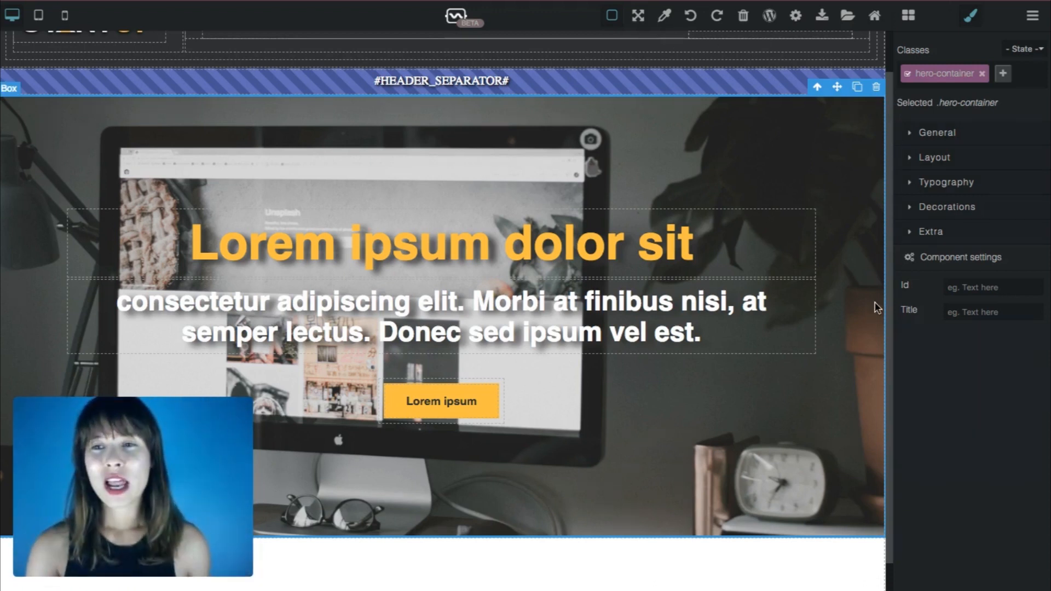
left_click(909, 16)
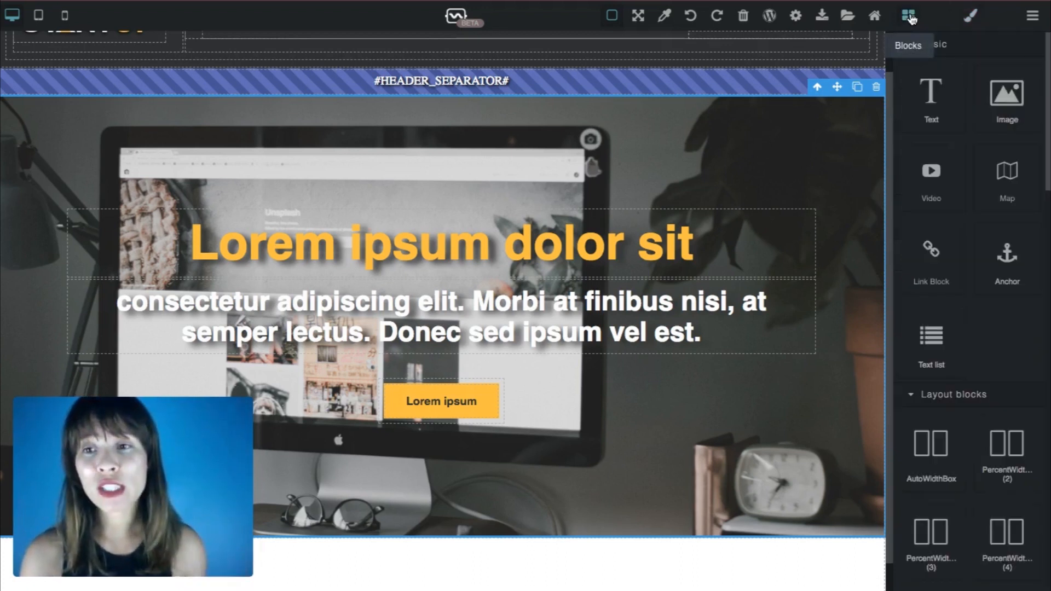
scroll(940, 122, "down", 5)
scroll(941, 122, "down", 3)
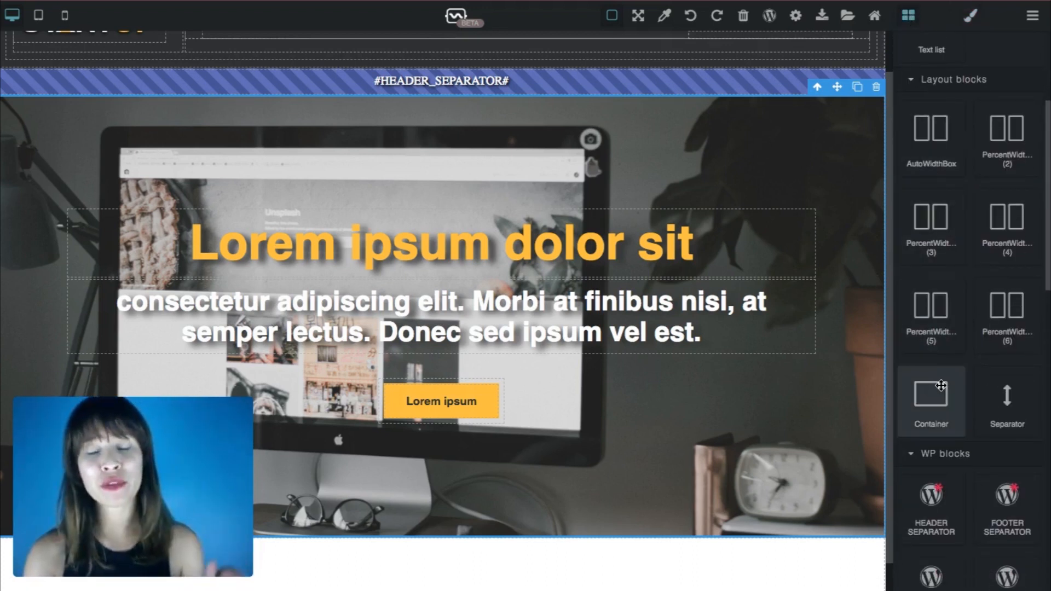
left_click_drag(941, 386, 767, 539)
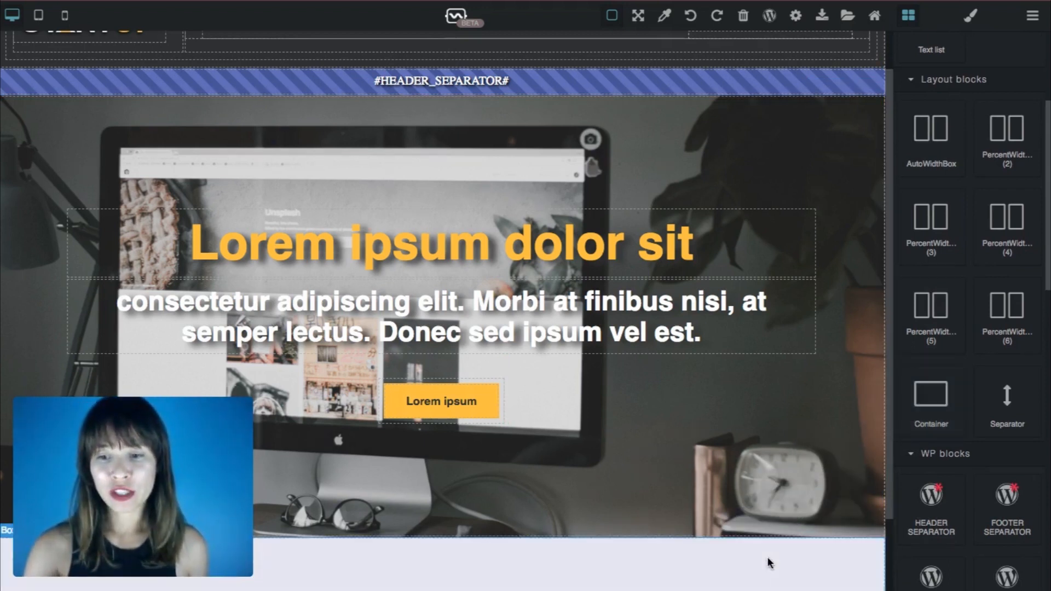
Assign the class section-container to the new container below the hero
left_click(767, 557)
scroll(797, 546, "down", 2)
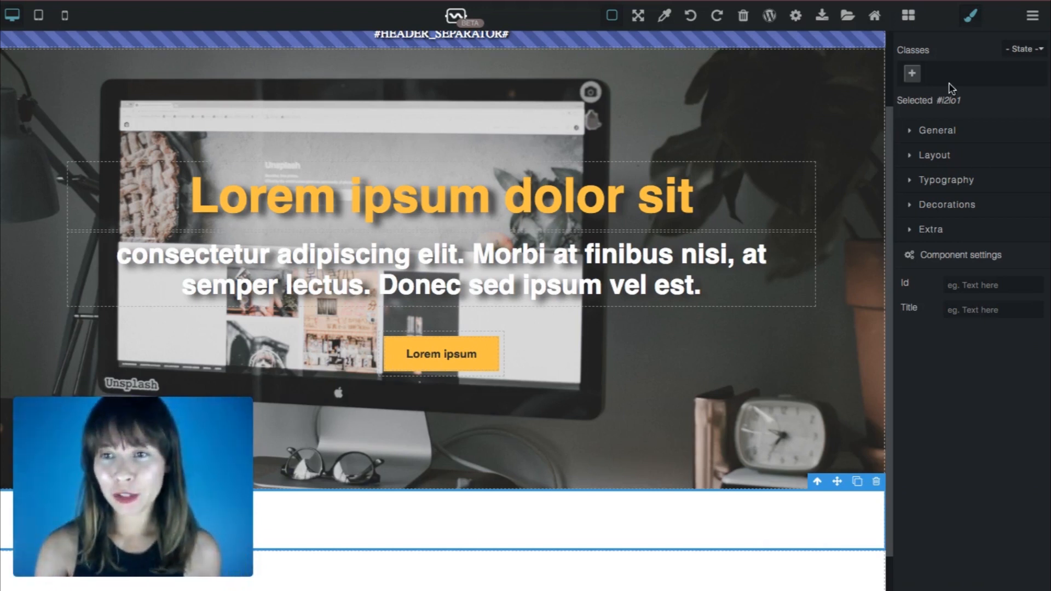
left_click(912, 74)
type("section-container")
key("Return")
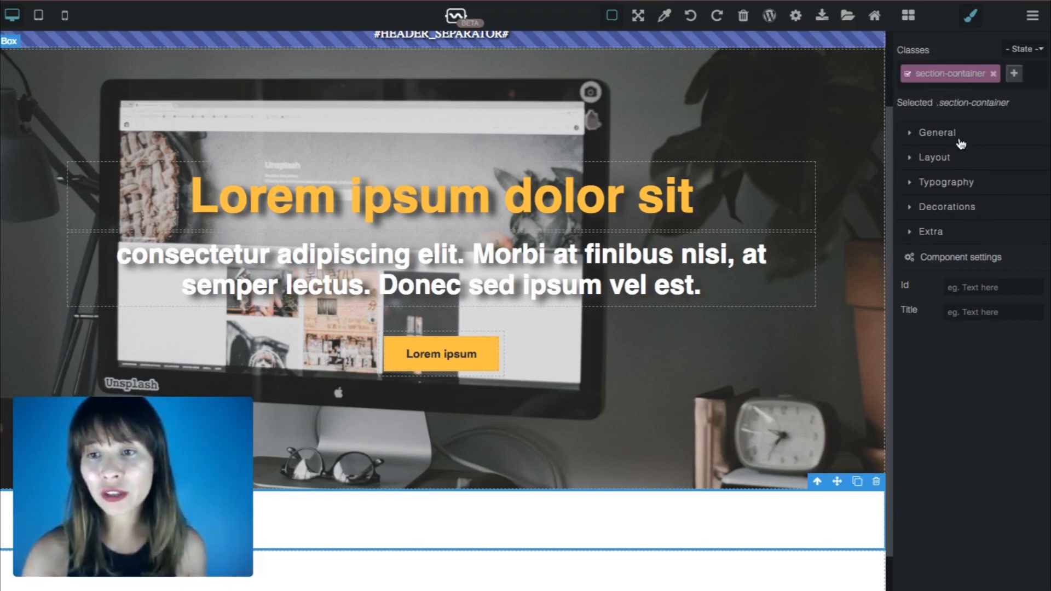
Set the section container's max width to auto and its width to 100%
left_click(934, 159)
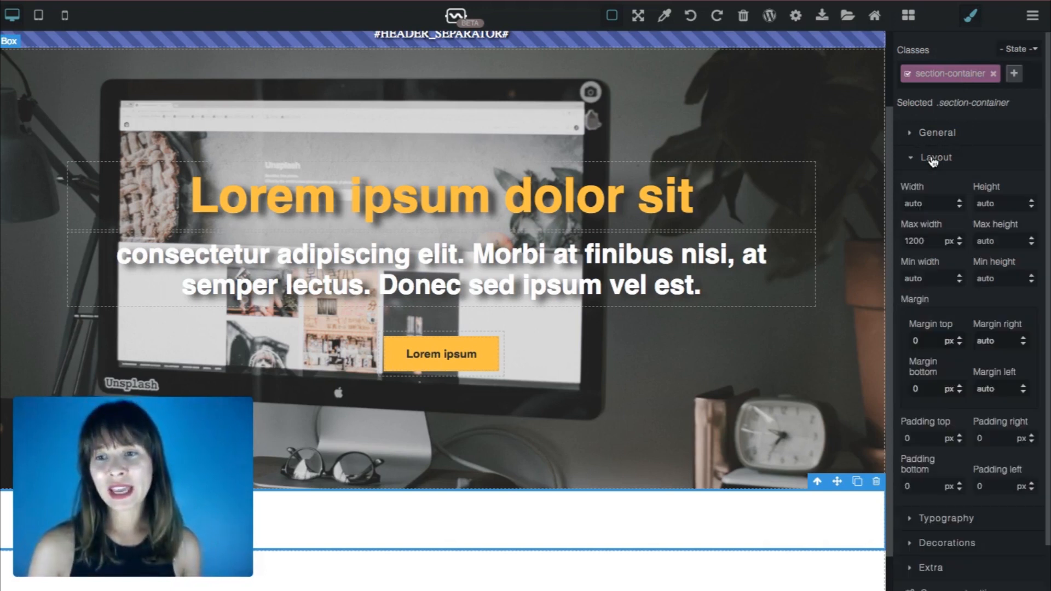
left_click(931, 242)
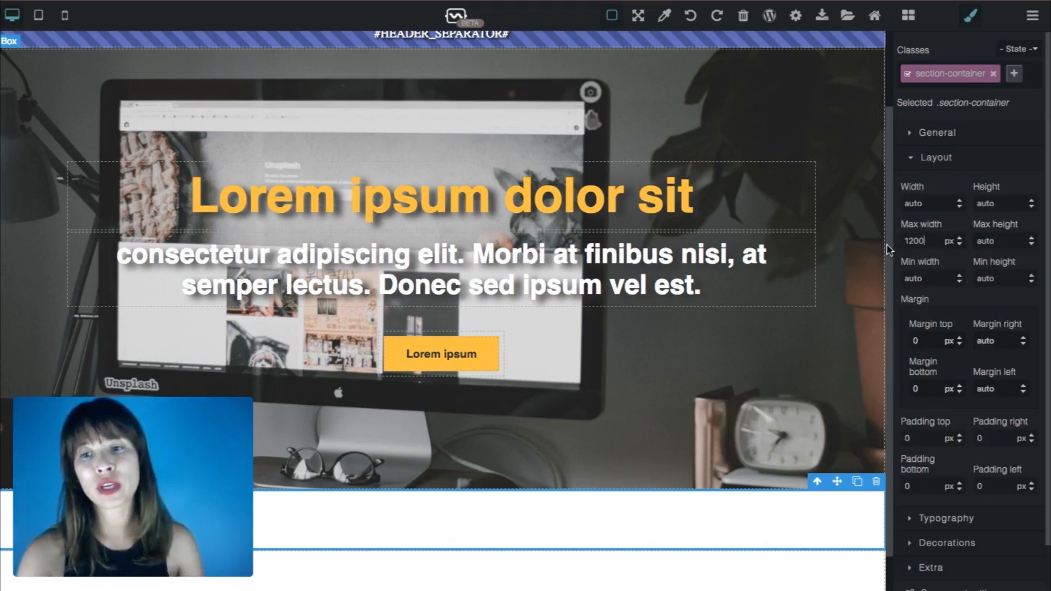
key("BackSpace")
key("BackSpace")
type("auto")
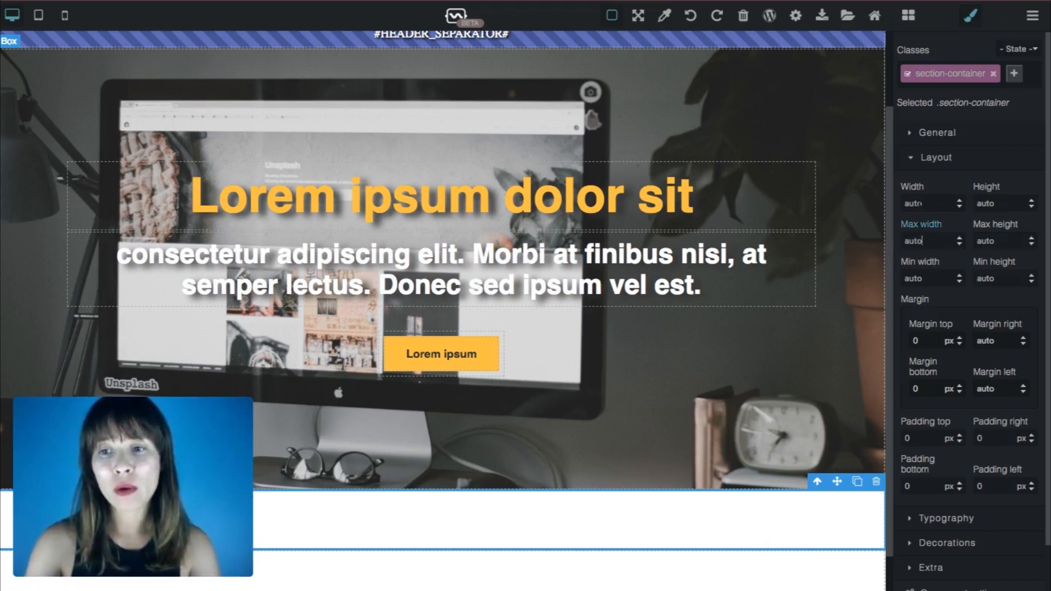
key("ctrl+a")
type("100%")
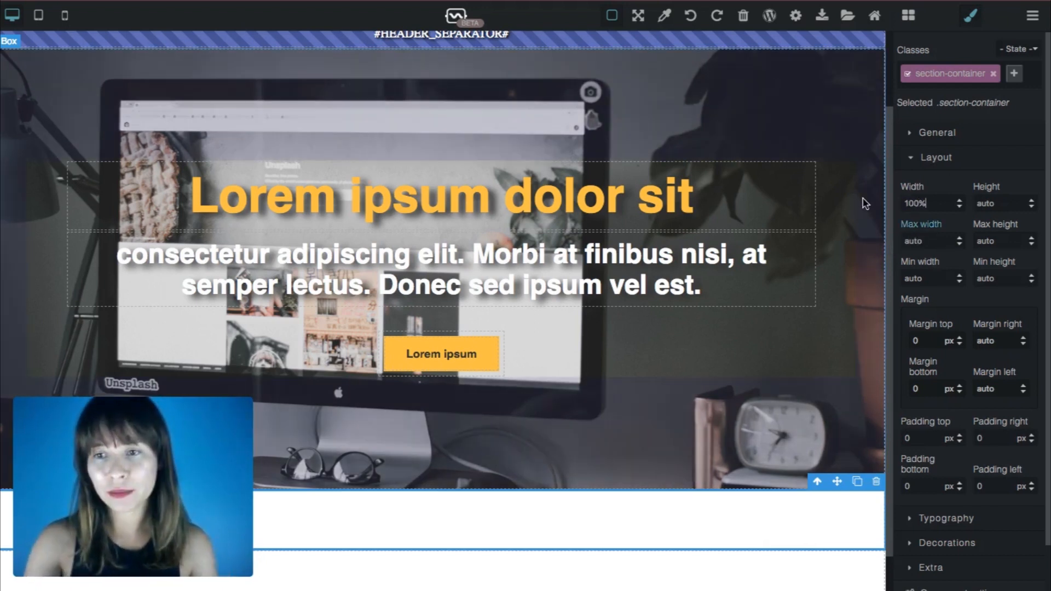
key("Return")
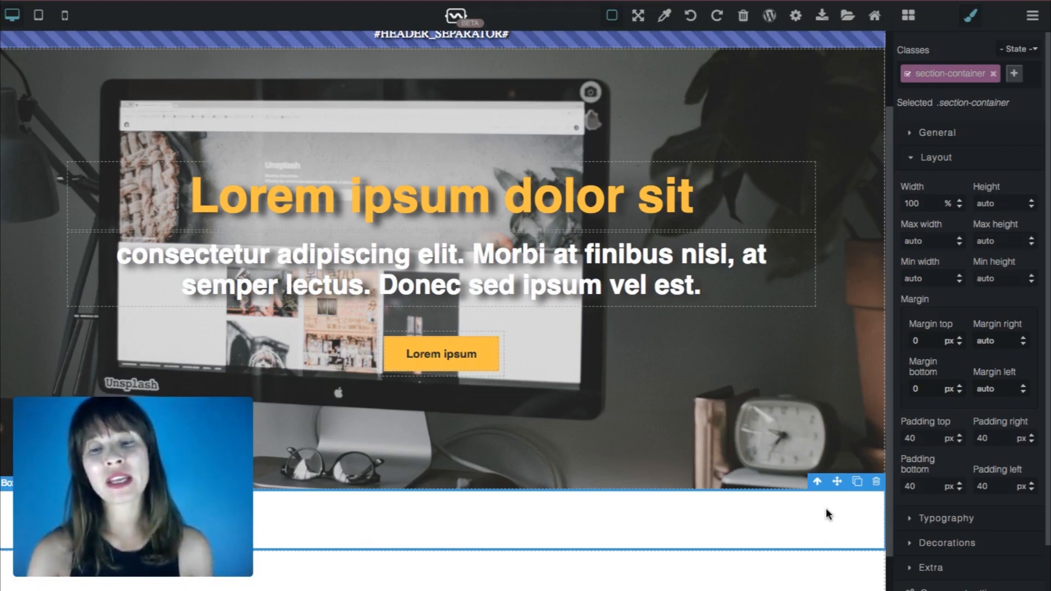
Set the section container's top and bottom padding to 150 px
left_click_drag(917, 438, 888, 441)
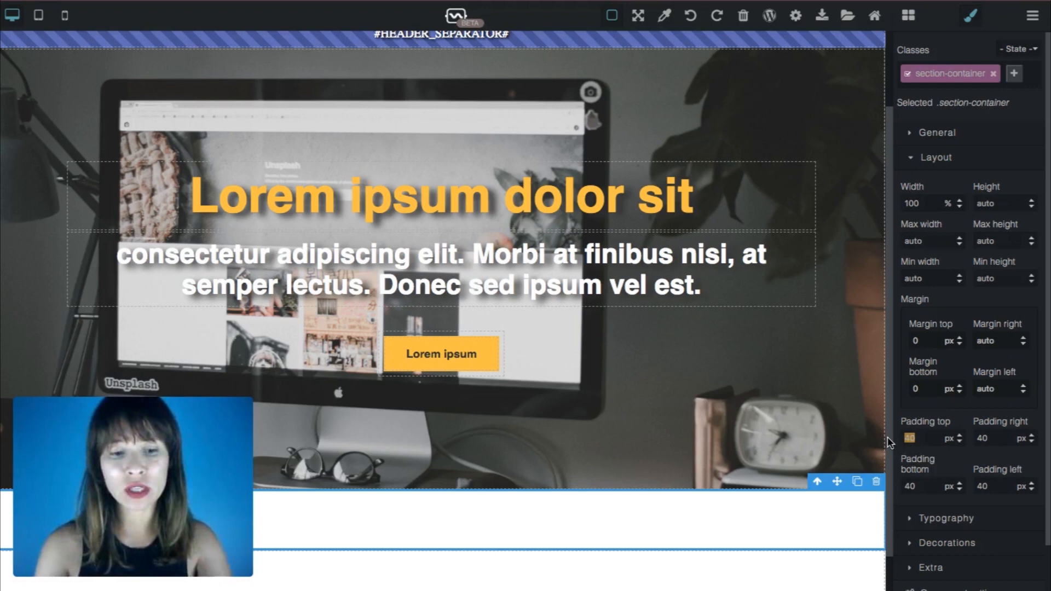
type("150")
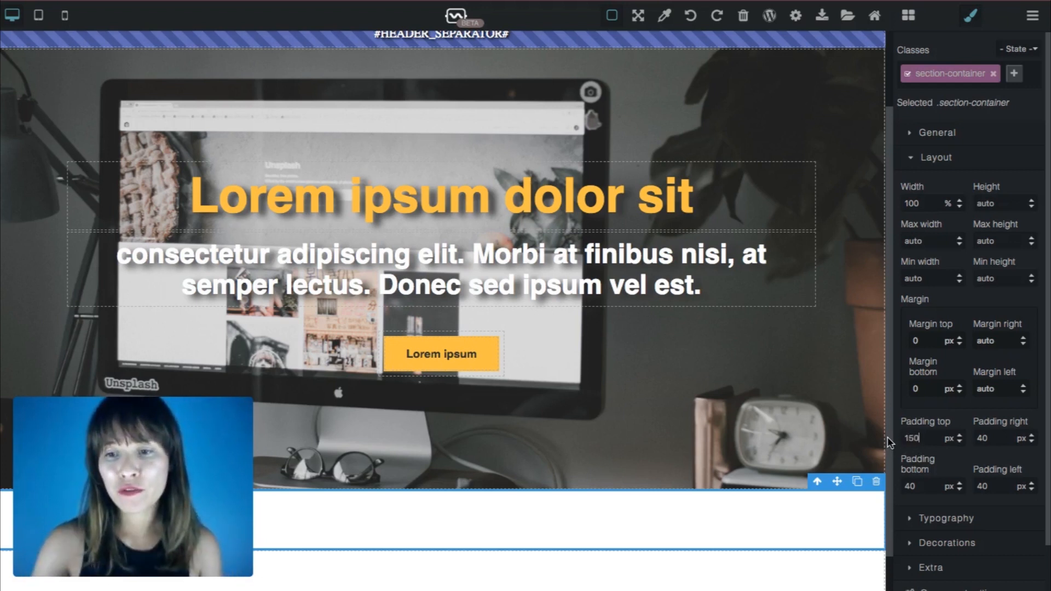
left_click_drag(916, 485, 876, 487)
type("150")
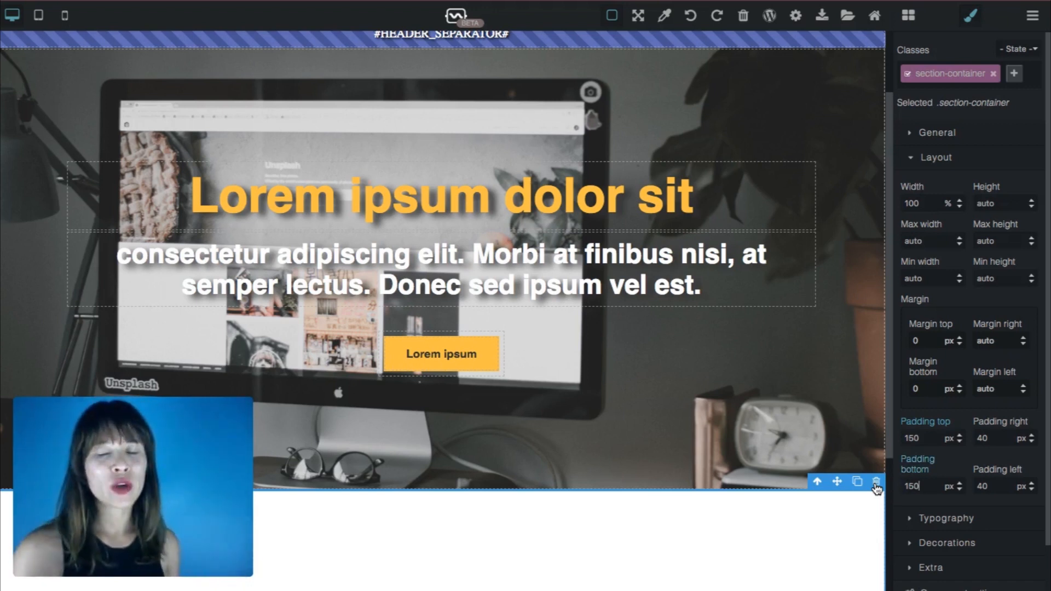
Add a Text block inside the section container below the hero
scroll(871, 438, "down", 3)
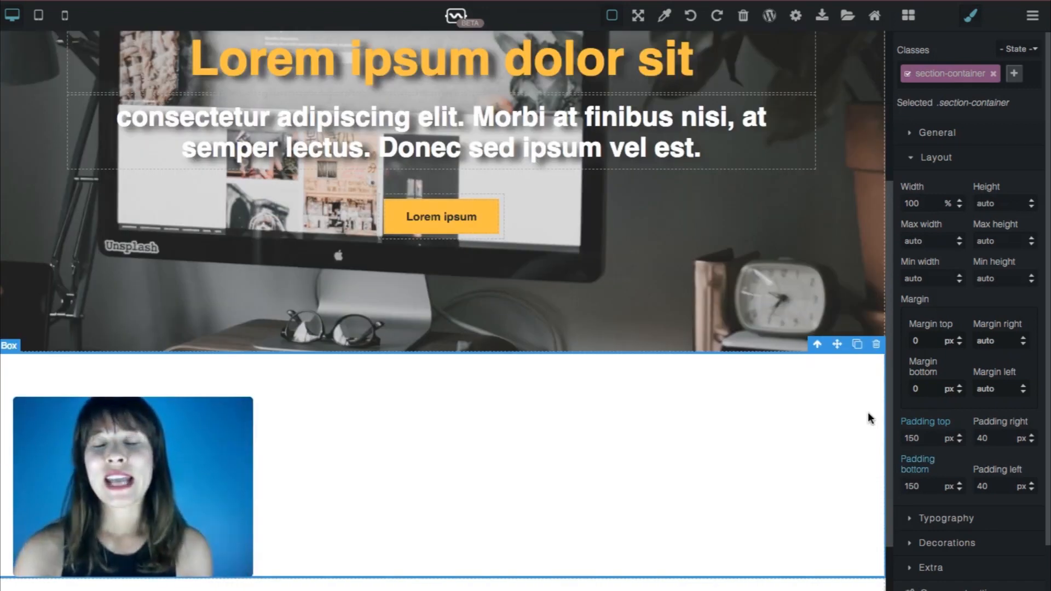
left_click(905, 25)
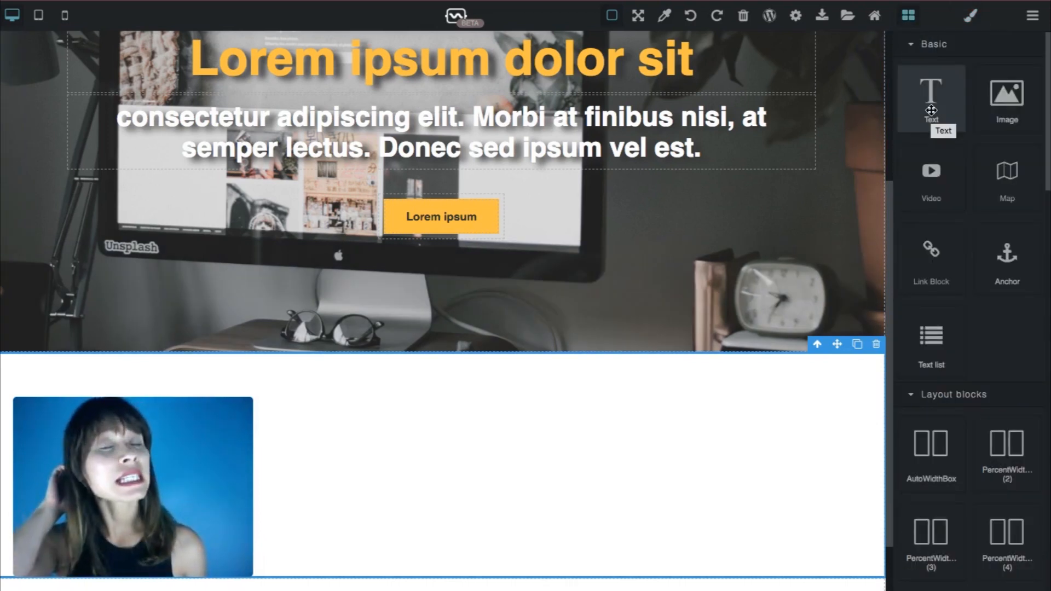
left_click_drag(931, 110, 676, 490)
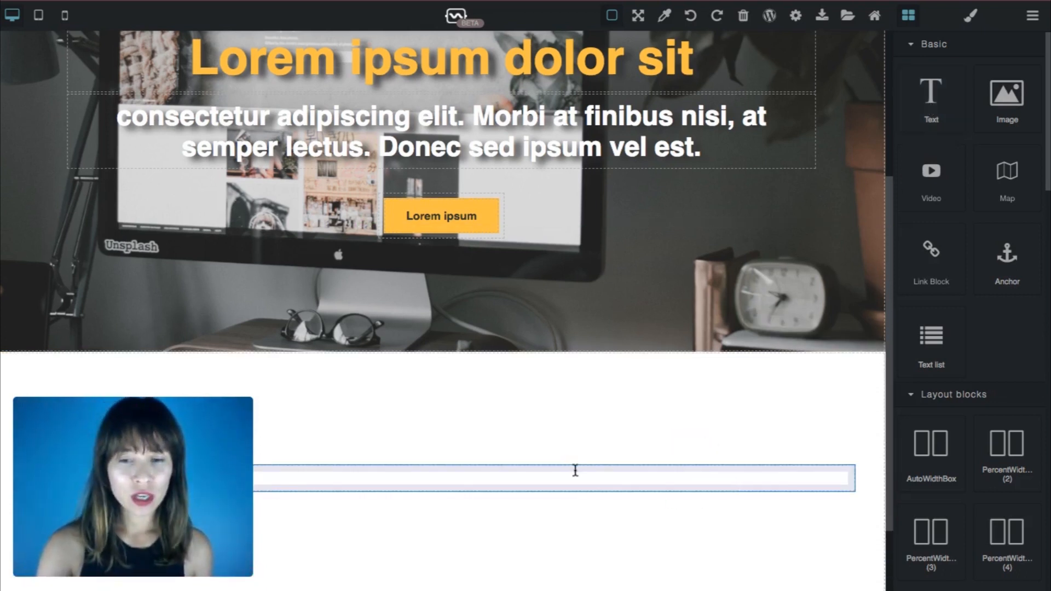
Assign the class h3 to the new text block in the section container
scroll(576, 471, "down", 2)
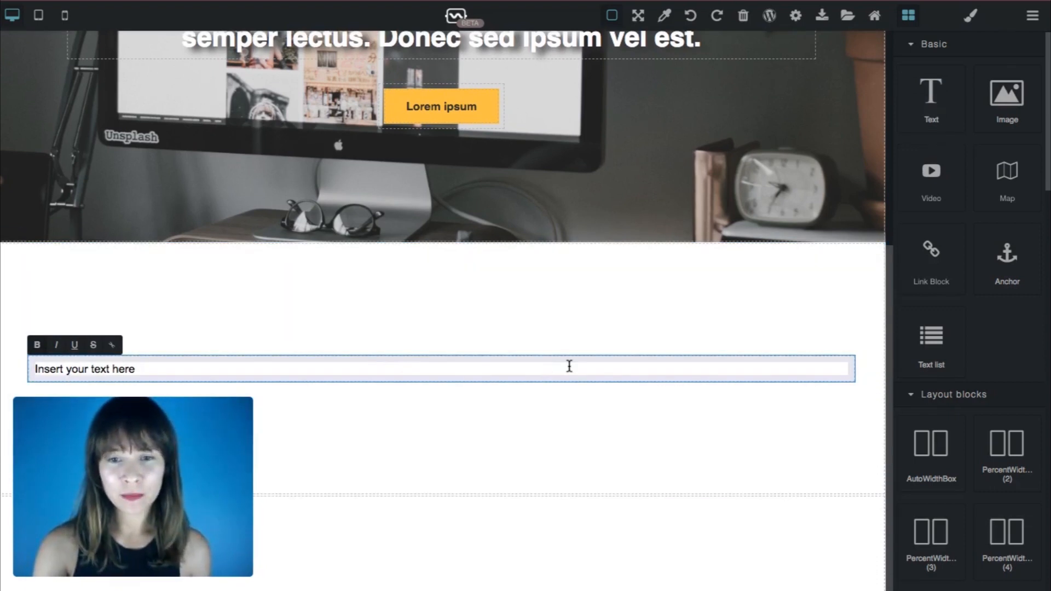
left_click(569, 366)
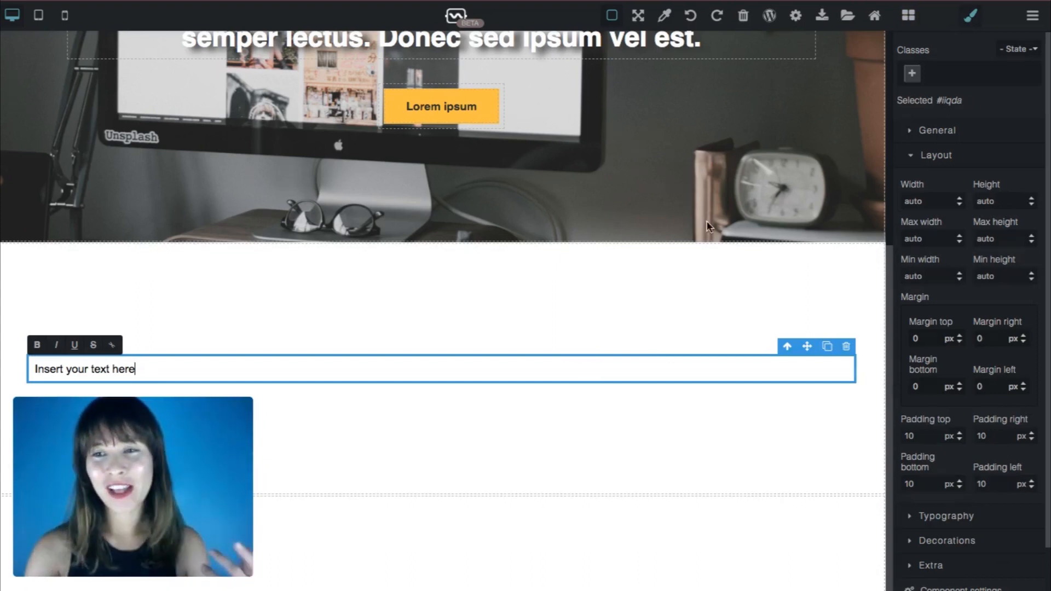
left_click(912, 75)
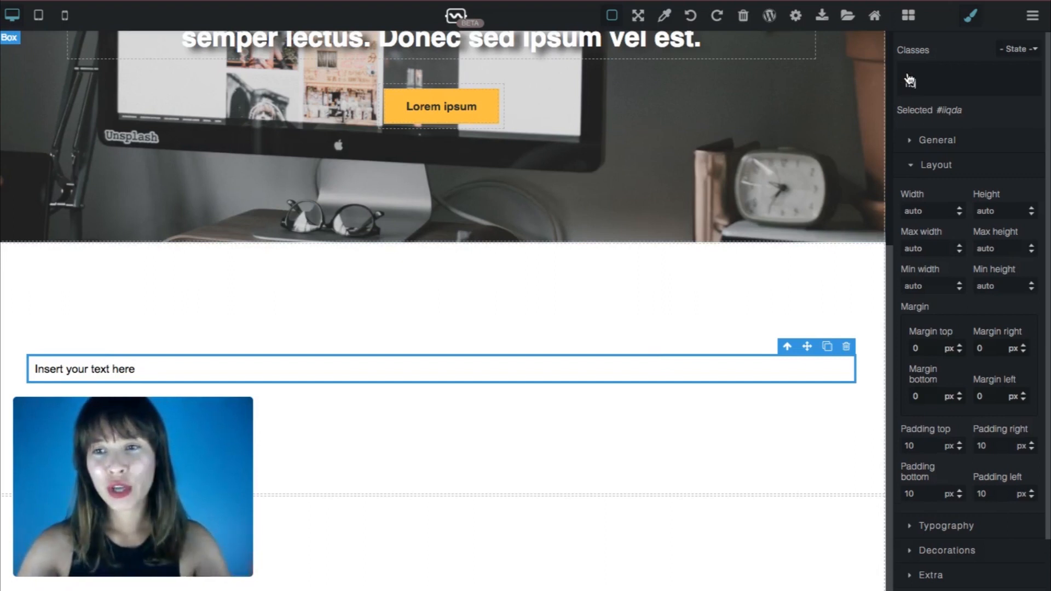
type("h3")
key("Return")
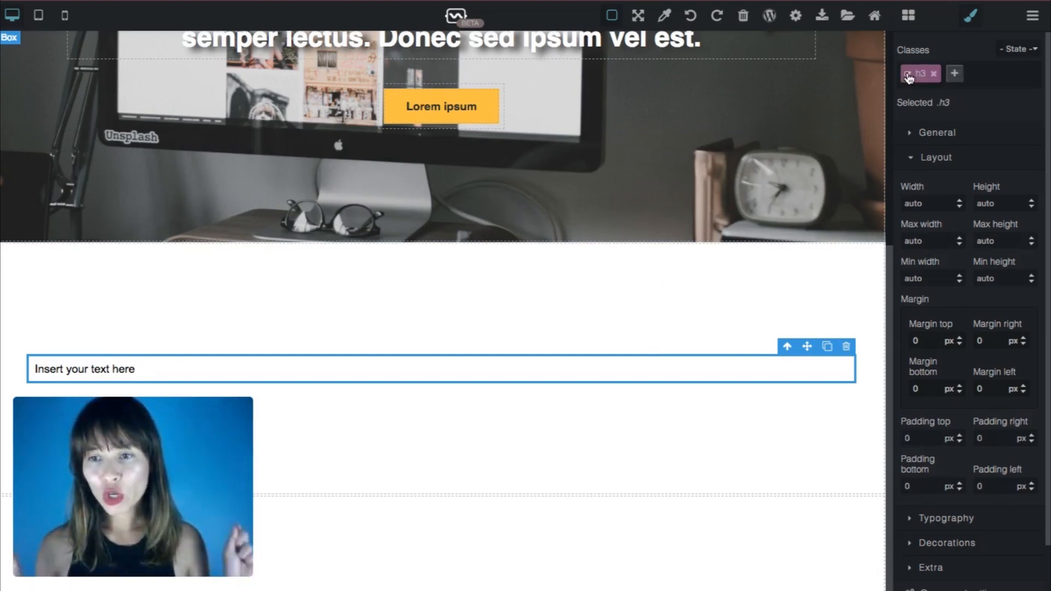
Set the h3 text block's font family to Helvetica and its font size to 30 px
left_click(930, 164)
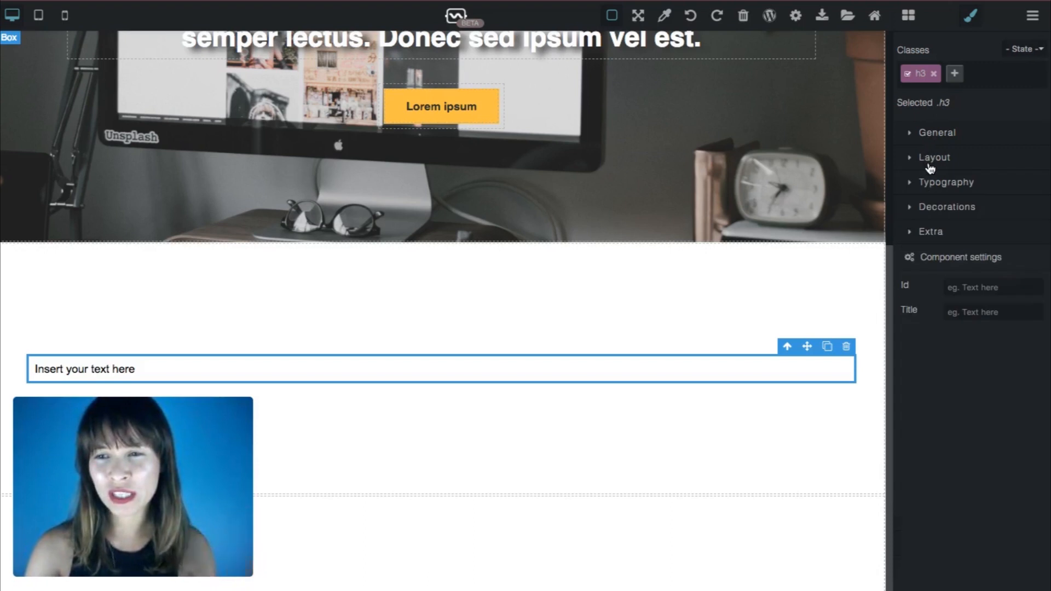
left_click(937, 184)
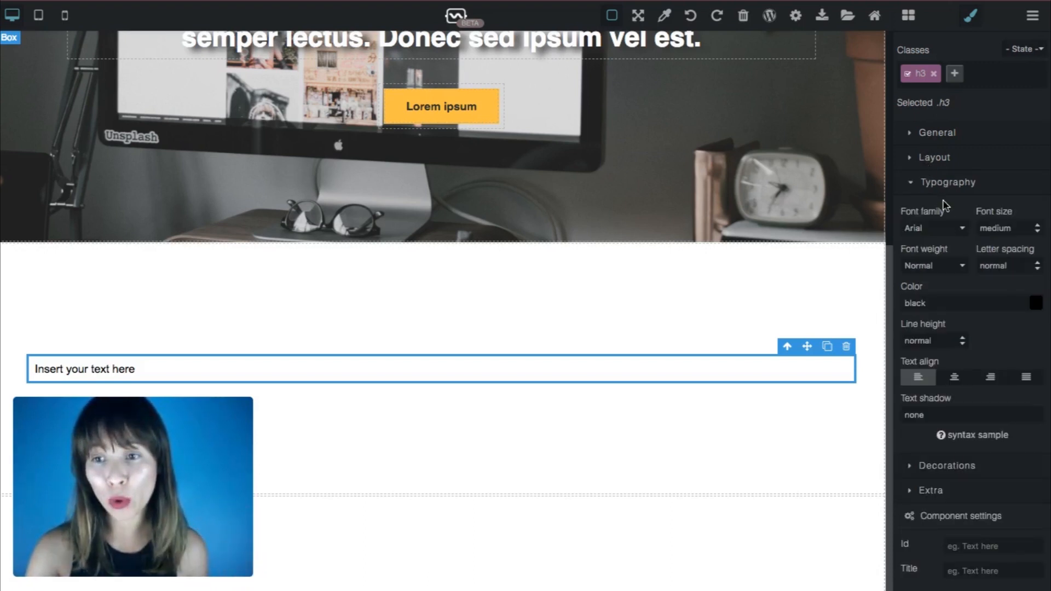
left_click(959, 230)
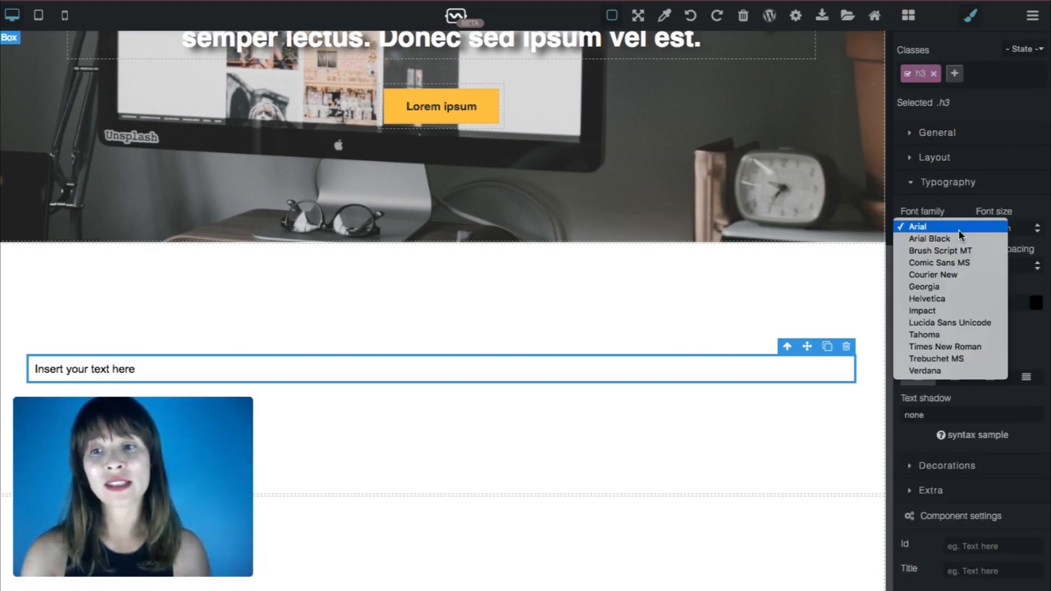
left_click(953, 301)
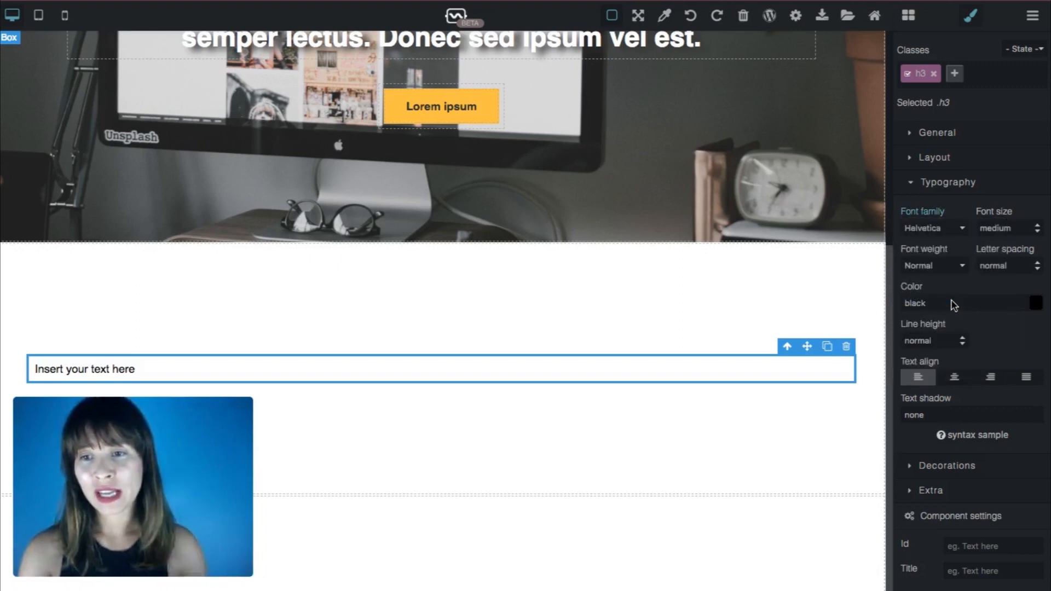
left_click(1022, 229)
left_click(1023, 224)
left_click_drag(996, 228, 969, 232)
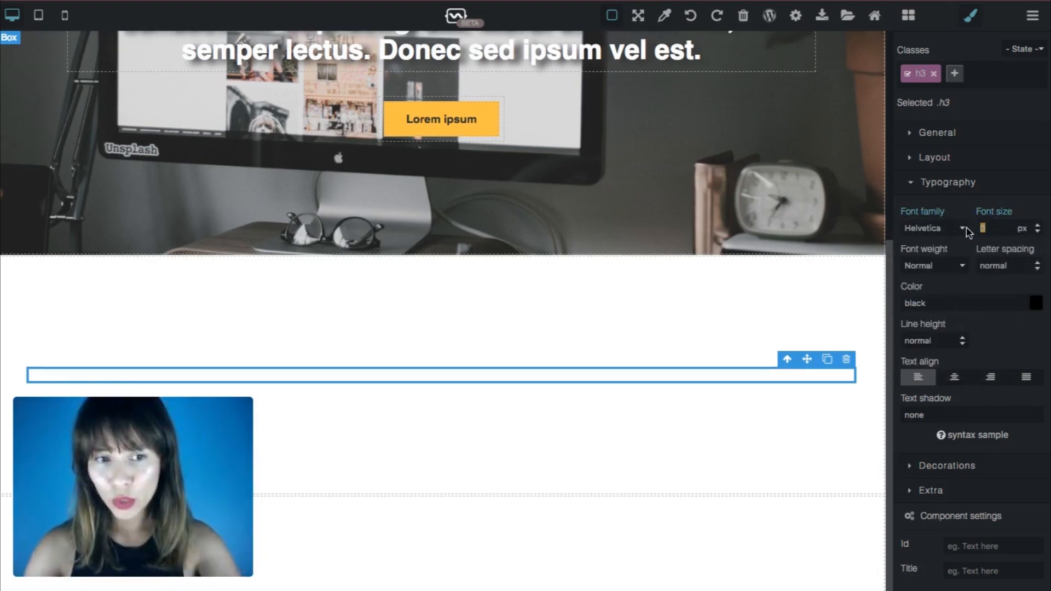
type("30")
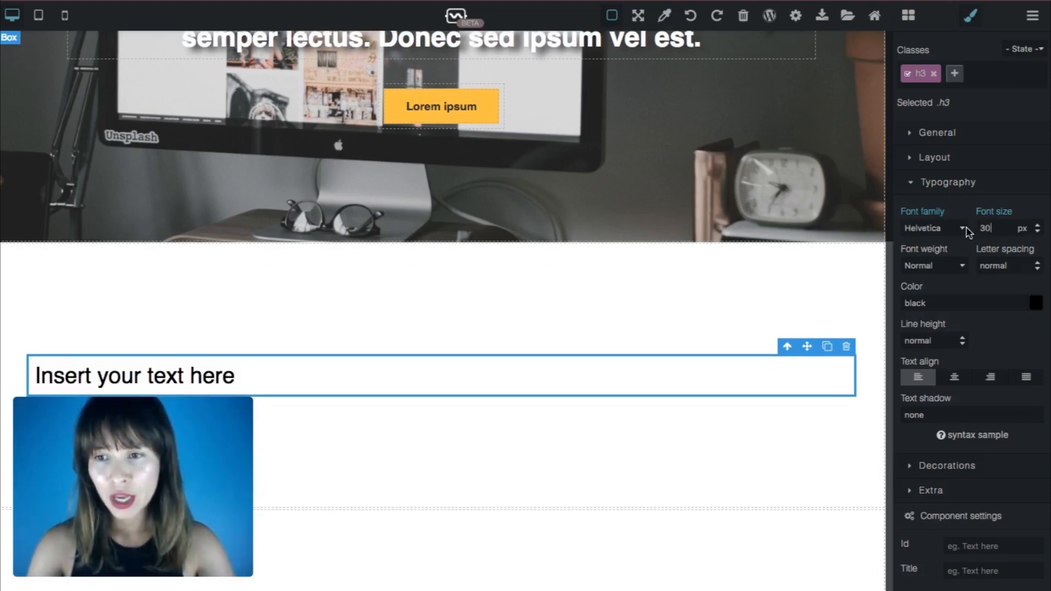
Center-align the h3 text and set its color to #313233
left_click(956, 378)
left_click(956, 378)
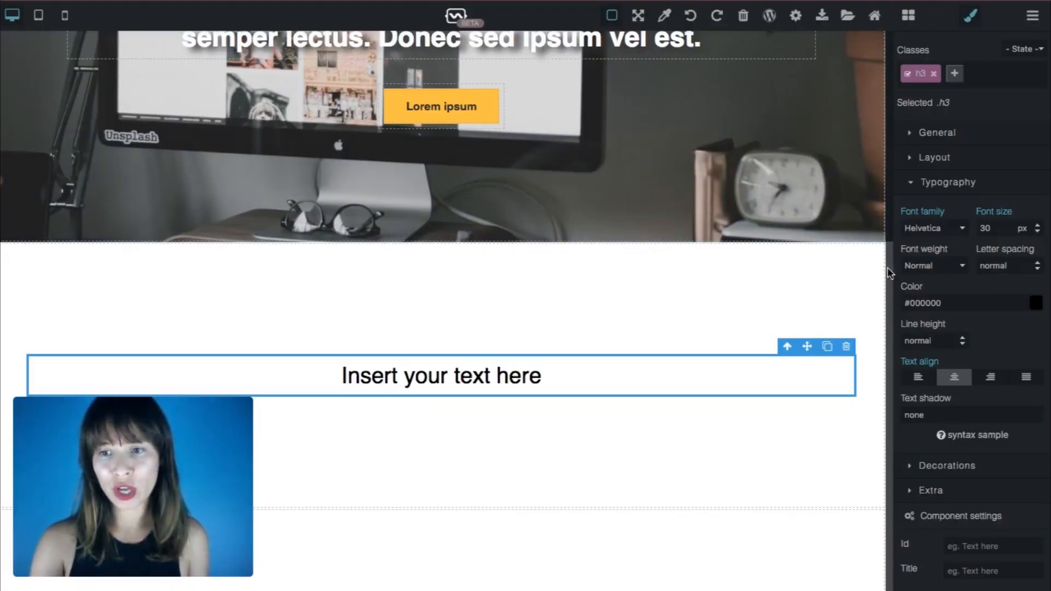
left_click_drag(908, 303, 978, 305)
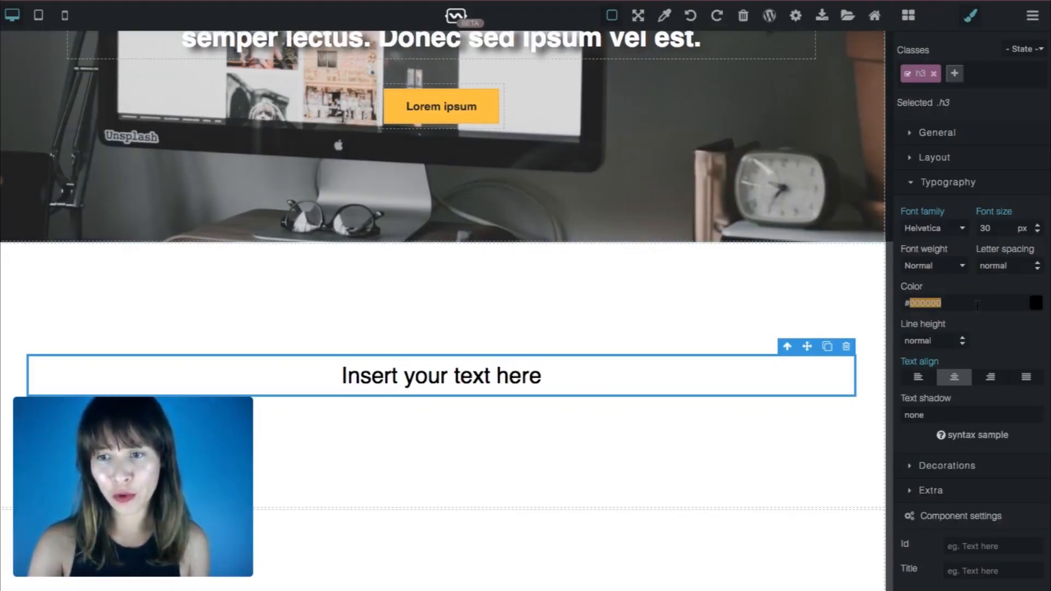
type("313233")
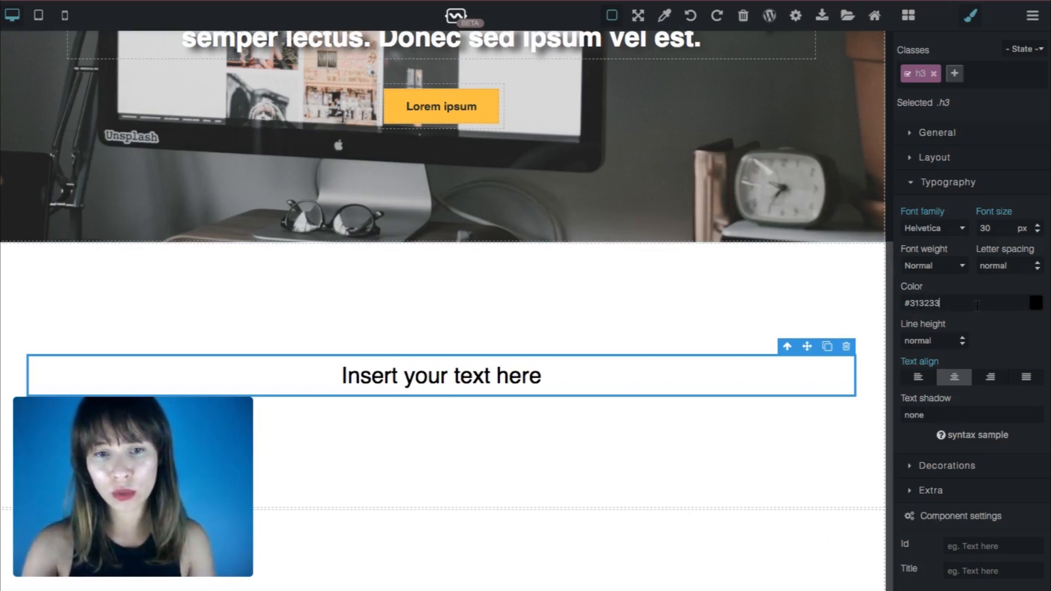
key("Return")
Replace the placeholder text in the h3 block with "ABOUT US"
triple_click(502, 378)
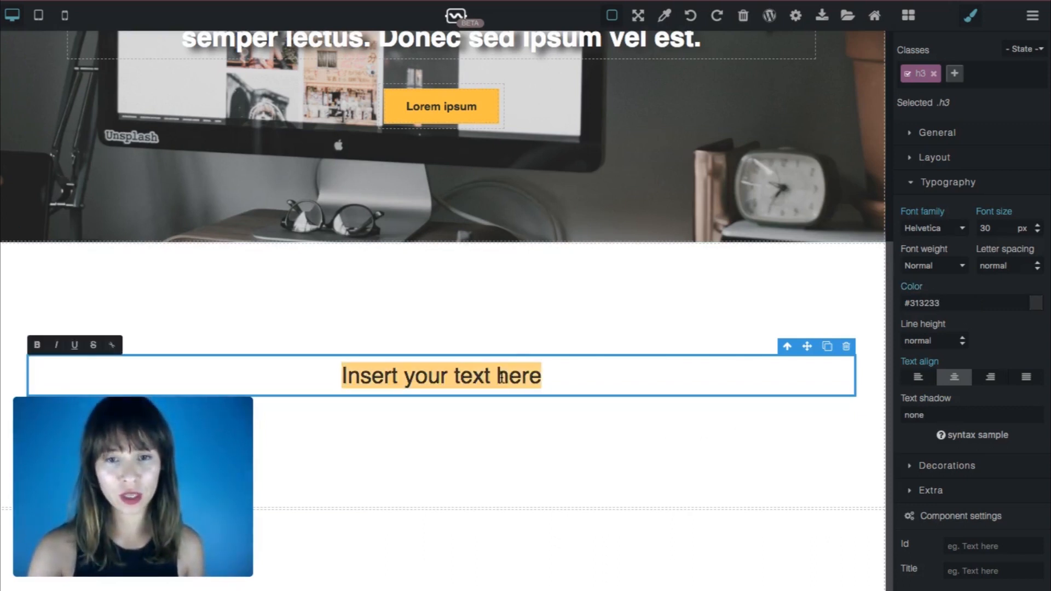
type("ABOUT US")
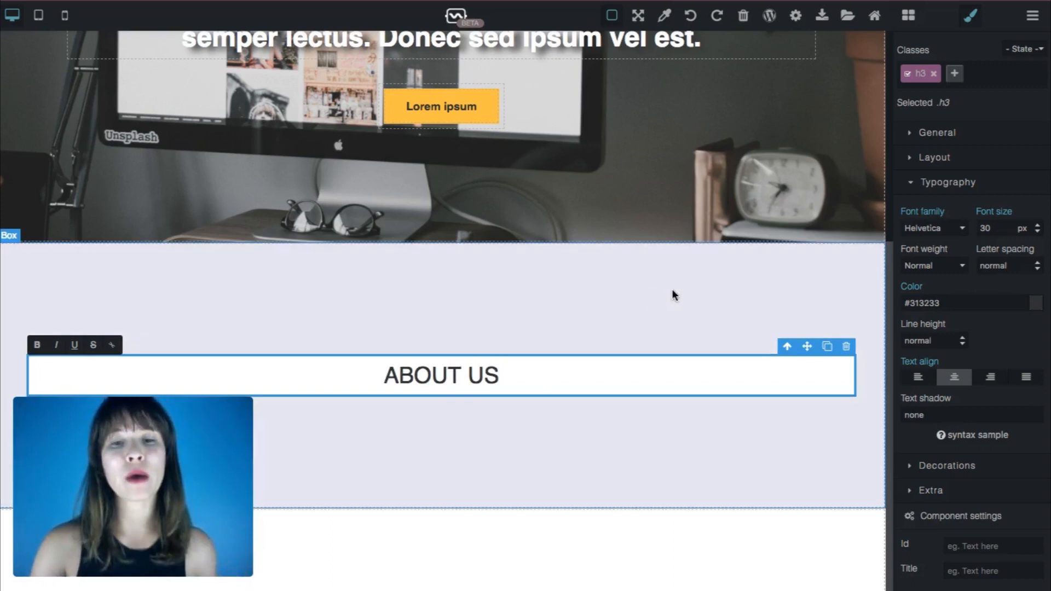
left_click(664, 317)
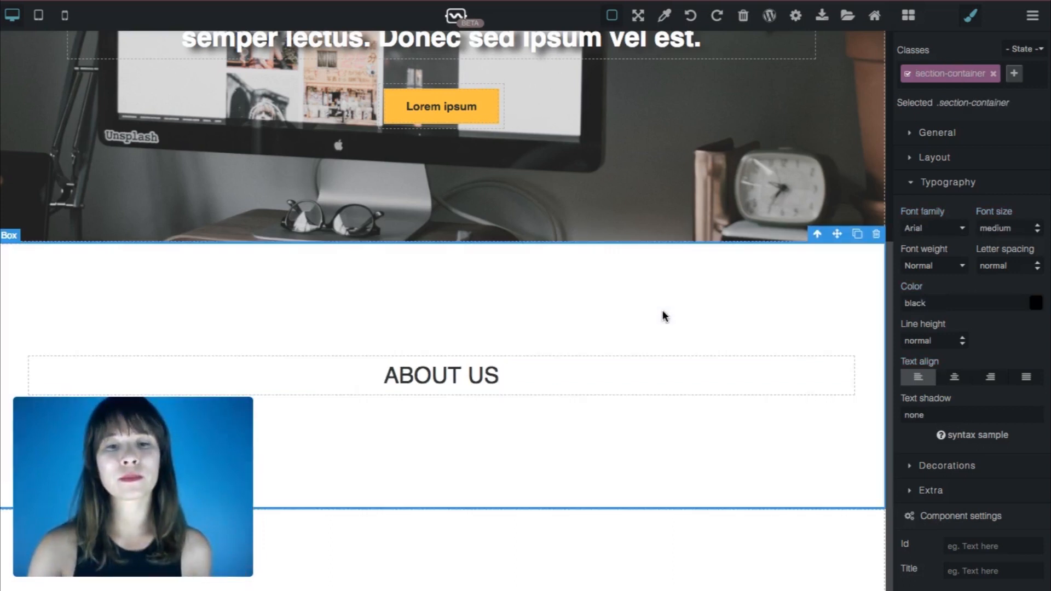
Add a two-column percent-width layout block inside the section container, below the ABOUT US heading
scroll(746, 430, "down", 1)
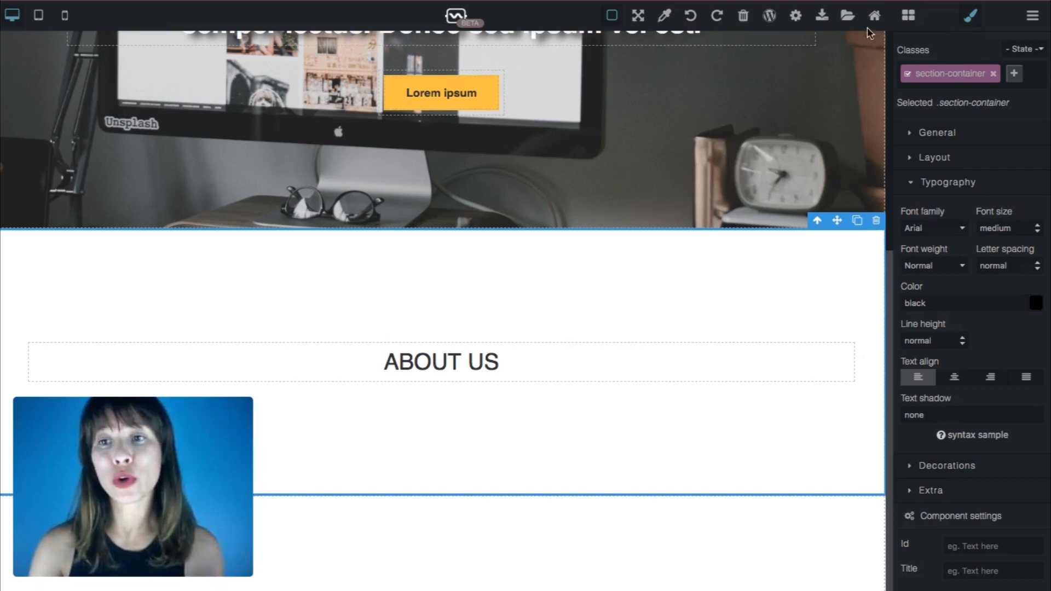
left_click(914, 18)
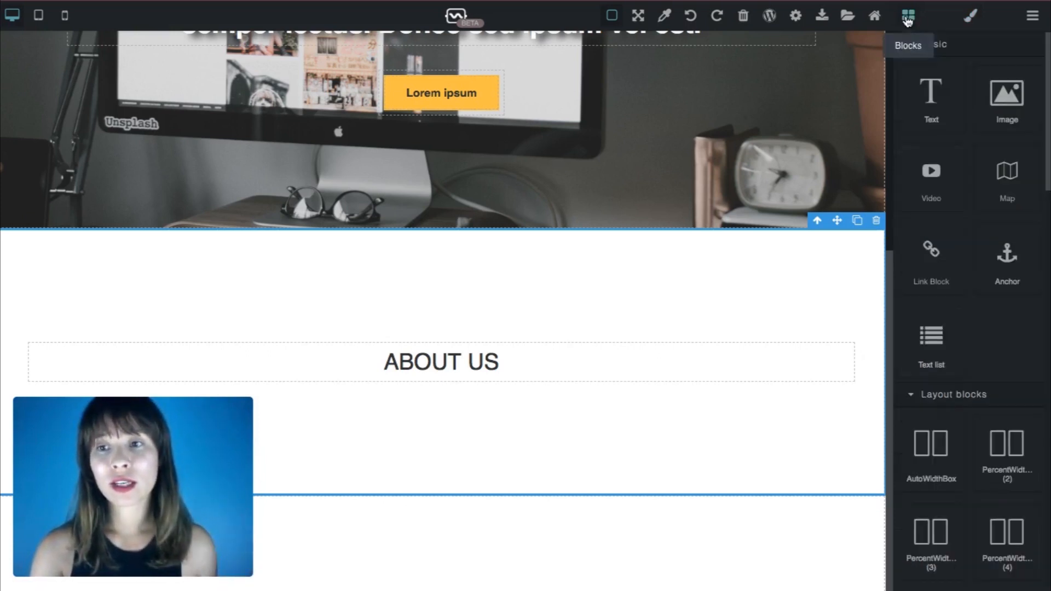
scroll(952, 230, "down", 2)
scroll(952, 230, "down", 5)
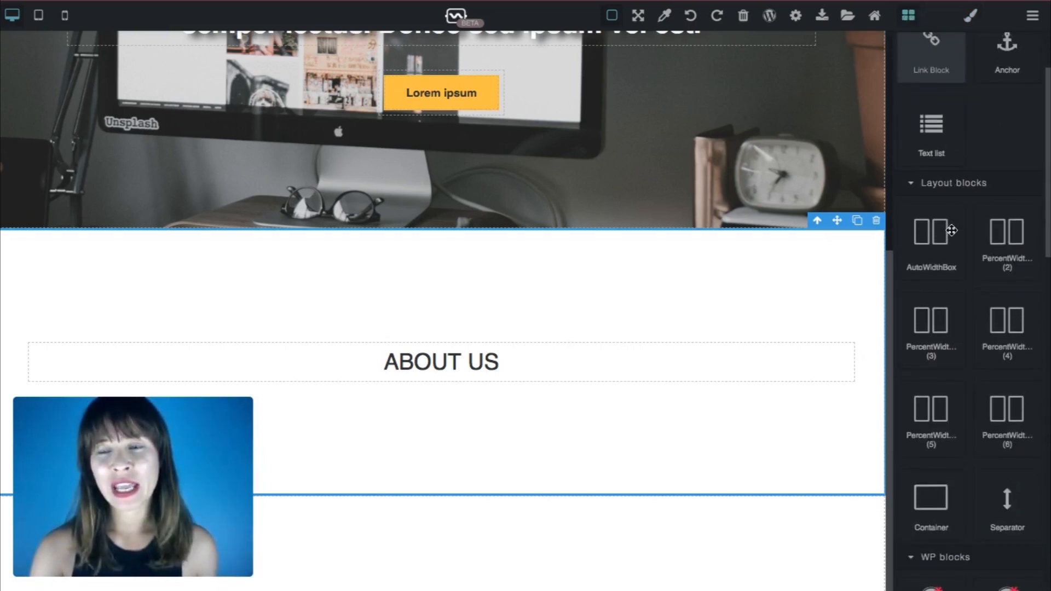
left_click_drag(1001, 263, 717, 432)
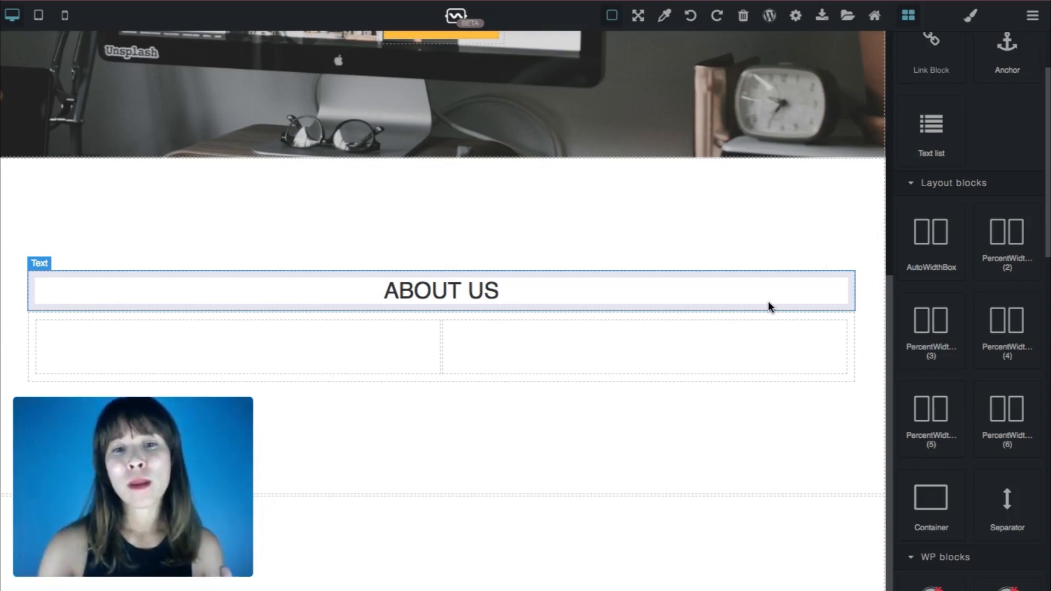
Open the bottom margin value of the ABOUT US heading's h3 class for editing
left_click(769, 306)
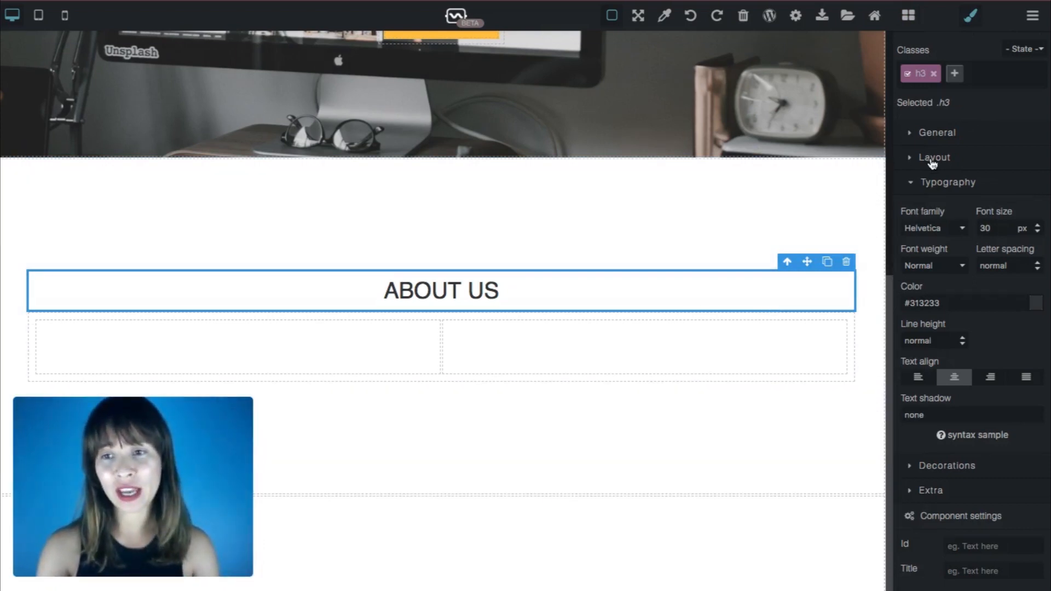
left_click(933, 159)
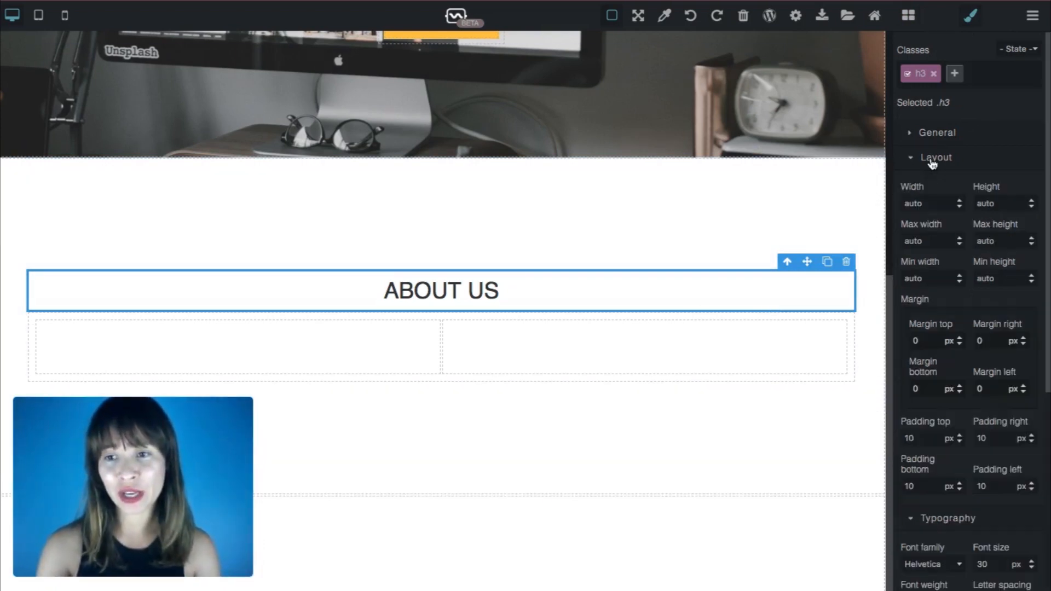
left_click(927, 392)
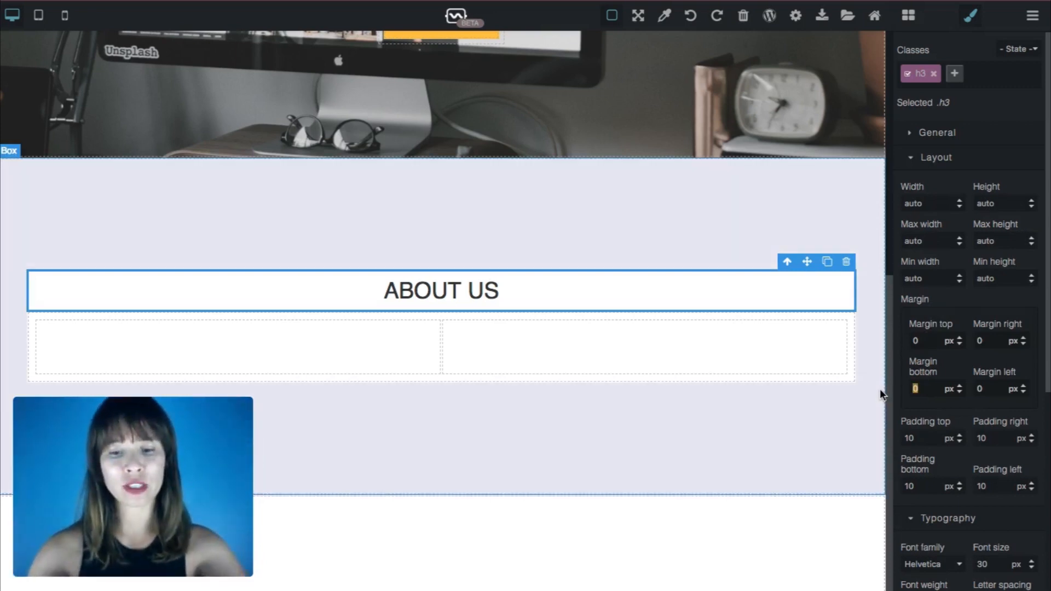
Set the bottom margin of the ABOUT US heading's h3 class to 50 px
type("50")
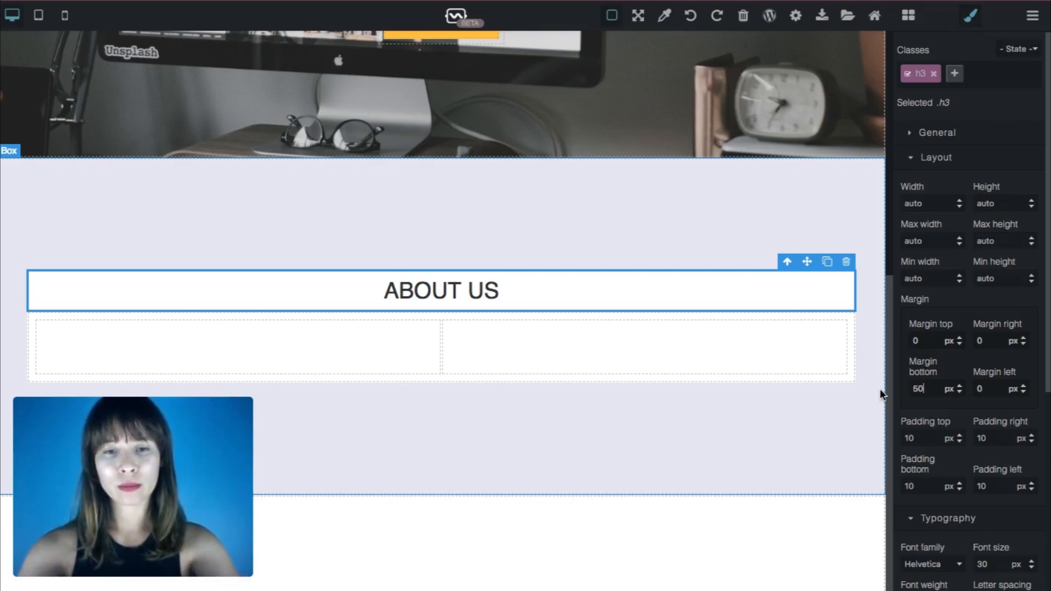
key("Return")
left_click(855, 209)
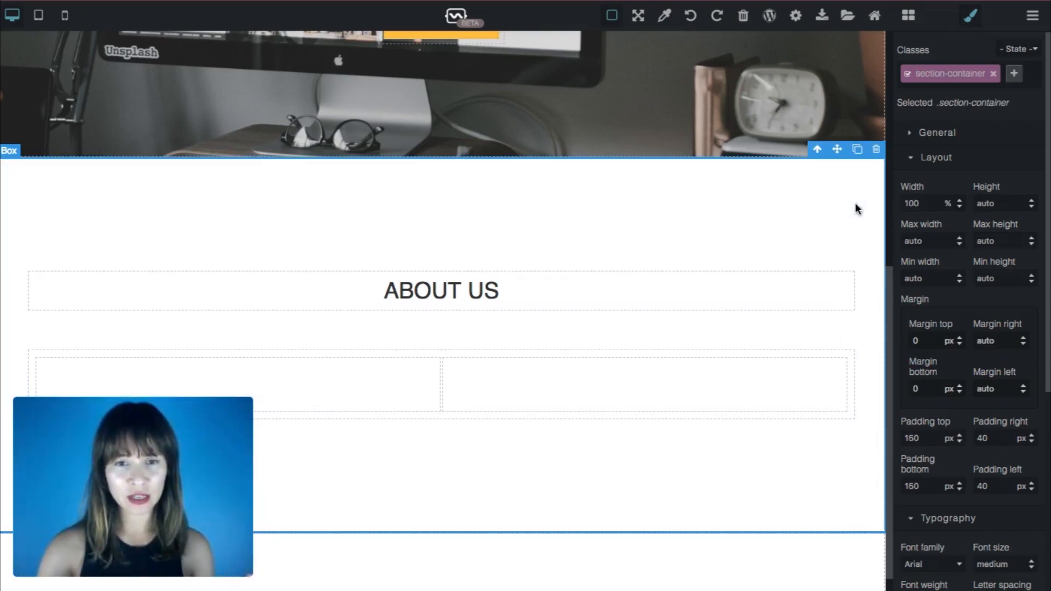
Set the ABOUT US heading's bottom margin to 80 px
left_click(799, 306)
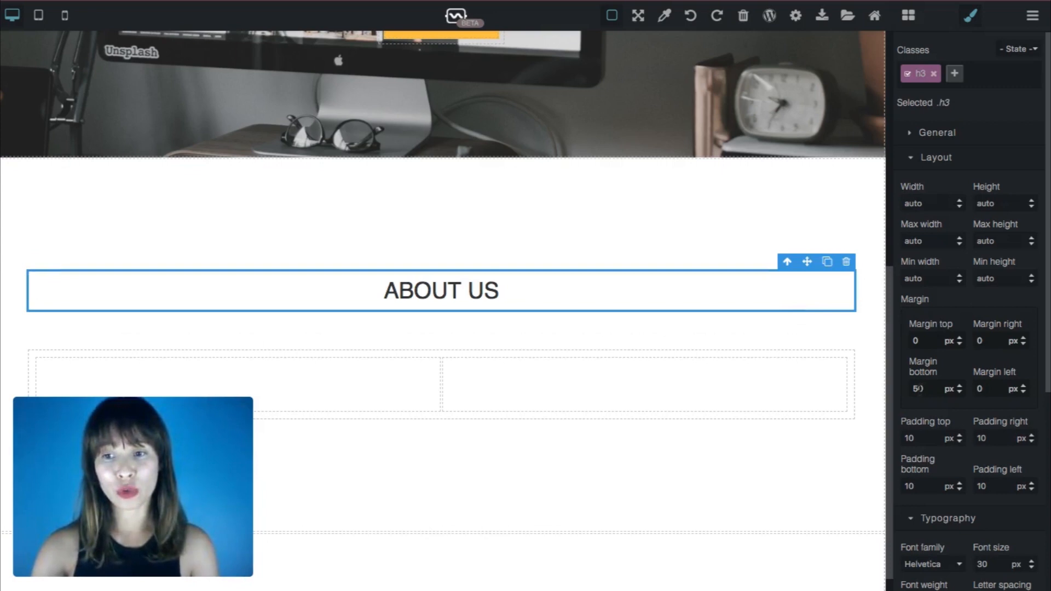
double_click(918, 389)
type("80")
key("Return")
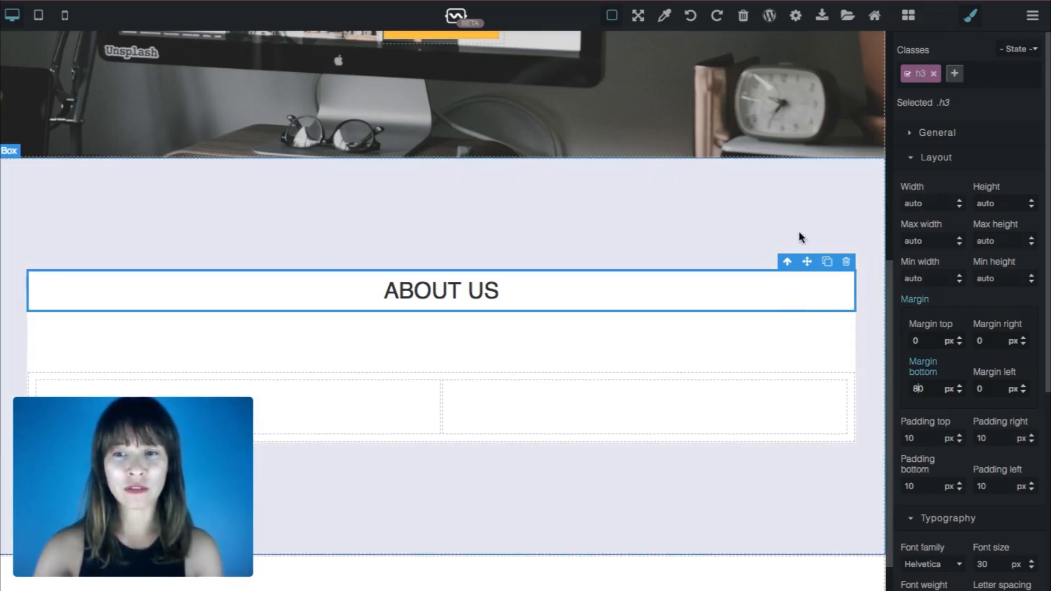
left_click(797, 192)
Add an Image block to the first column under the heading, using the about-us-rawpixel-753975-unsplash picture from the image library
scroll(814, 258, "down", 2)
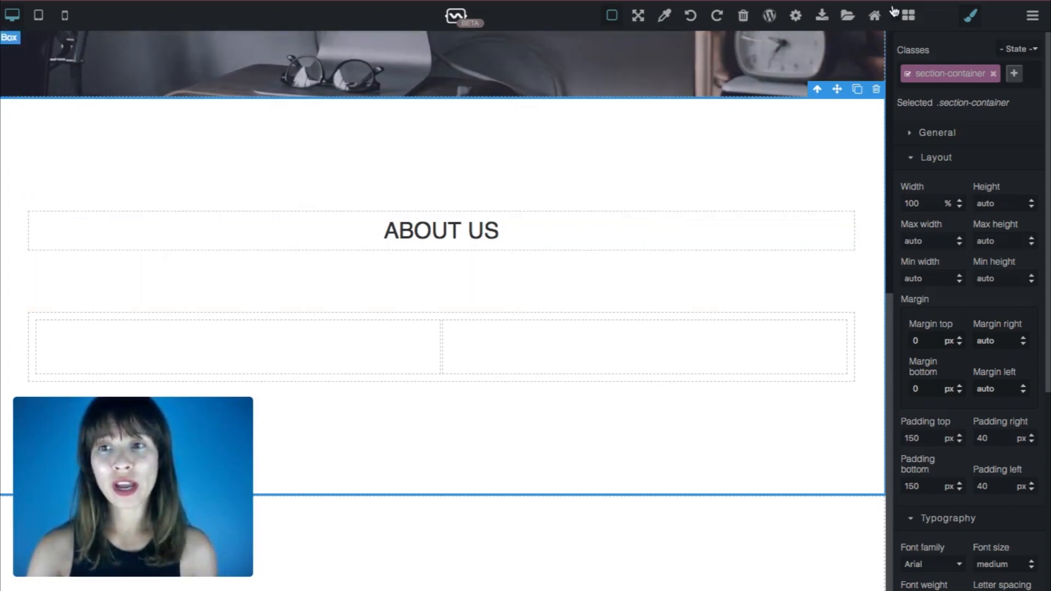
left_click(910, 16)
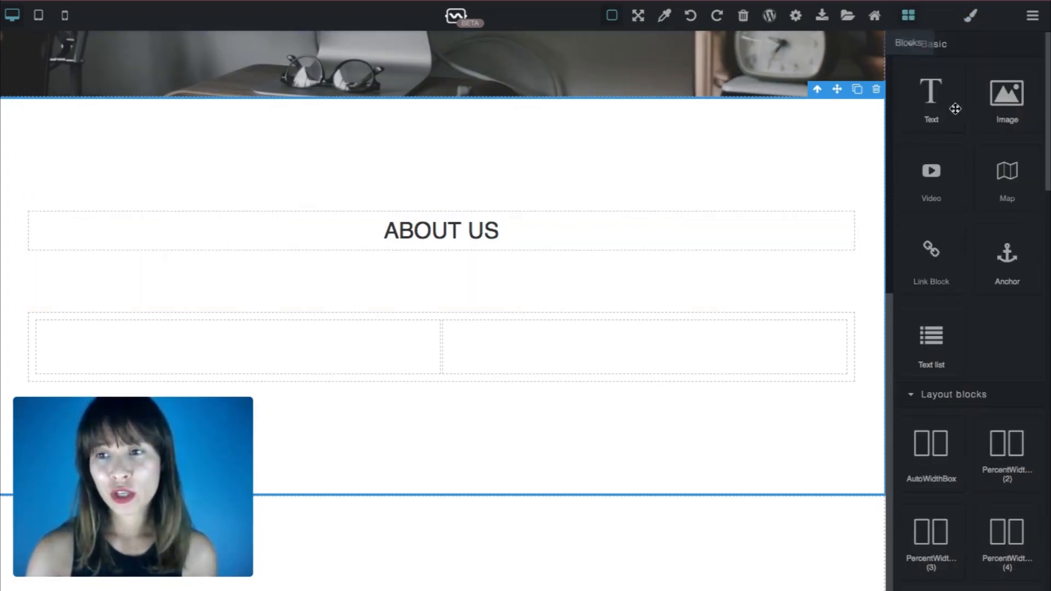
left_click_drag(1014, 100, 250, 353)
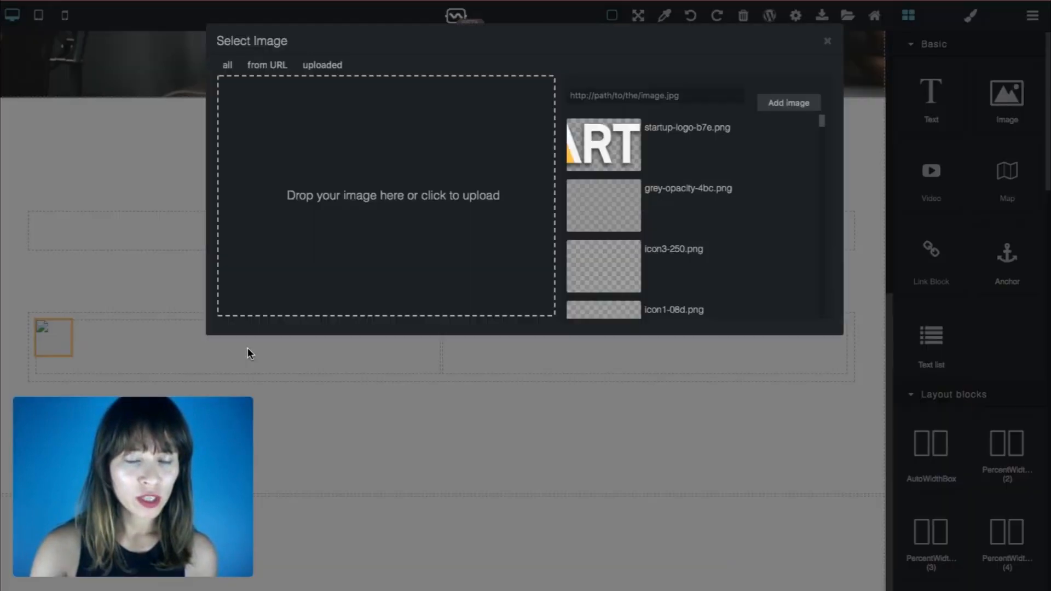
scroll(718, 214, "down", 5)
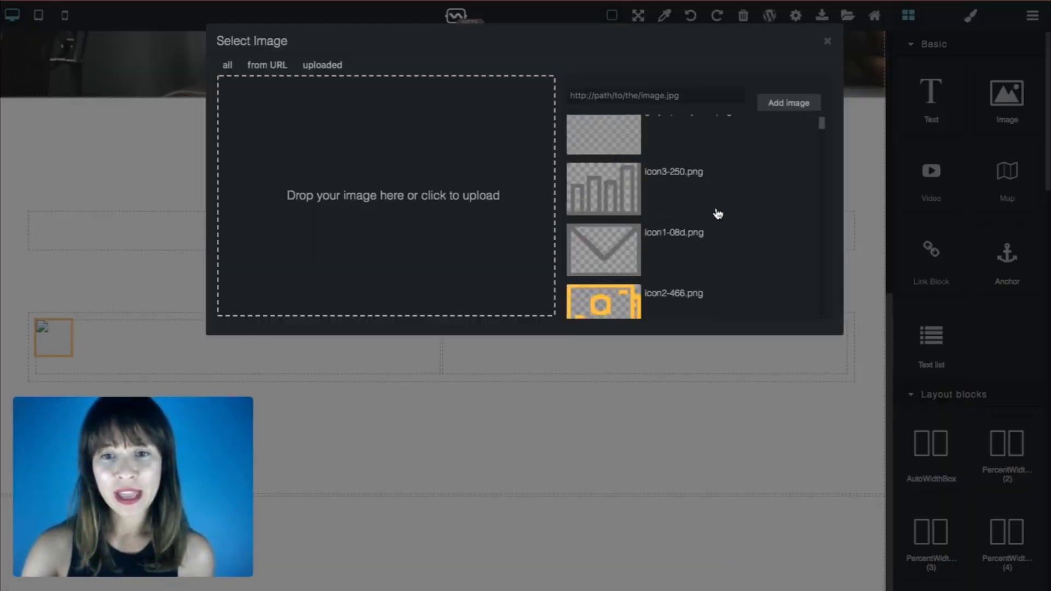
scroll(718, 213, "down", 1)
scroll(718, 214, "up", 1)
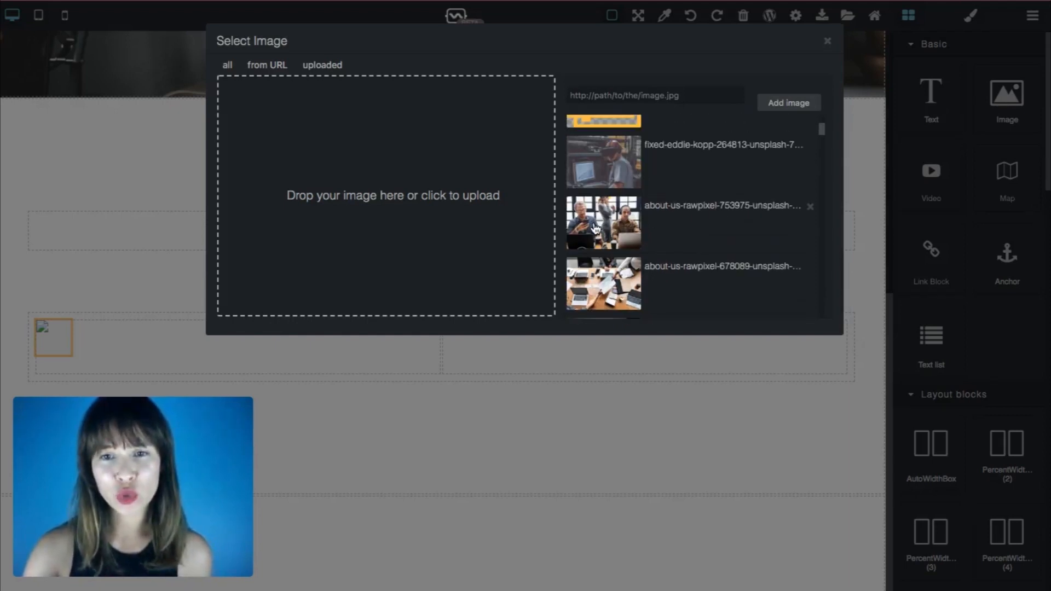
left_click(596, 229)
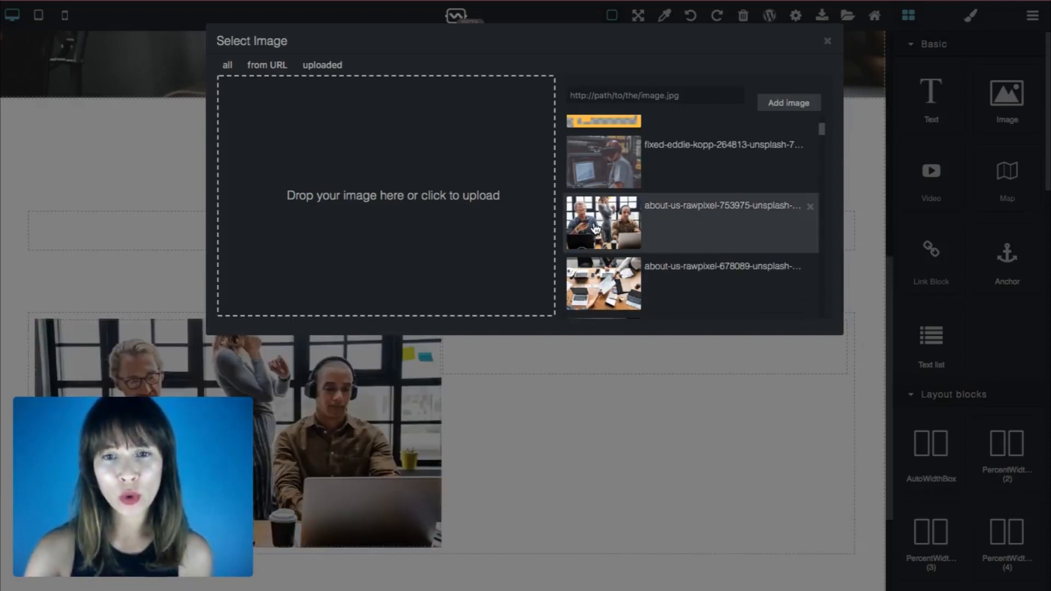
left_click(829, 43)
Assign the class startup-image to the team photo in the About Us section
scroll(694, 211, "down", 3)
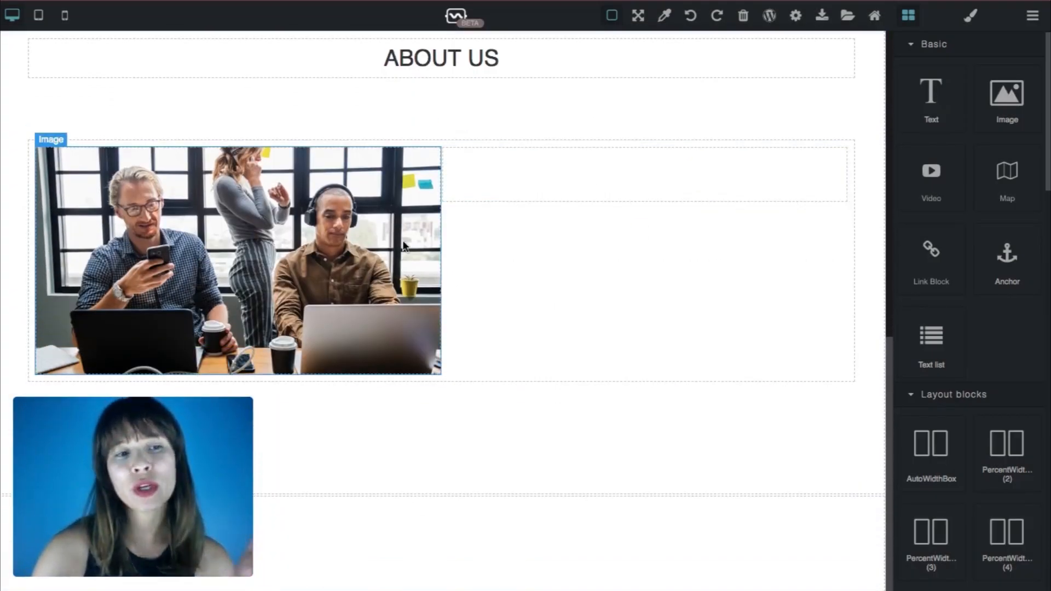
left_click(403, 246)
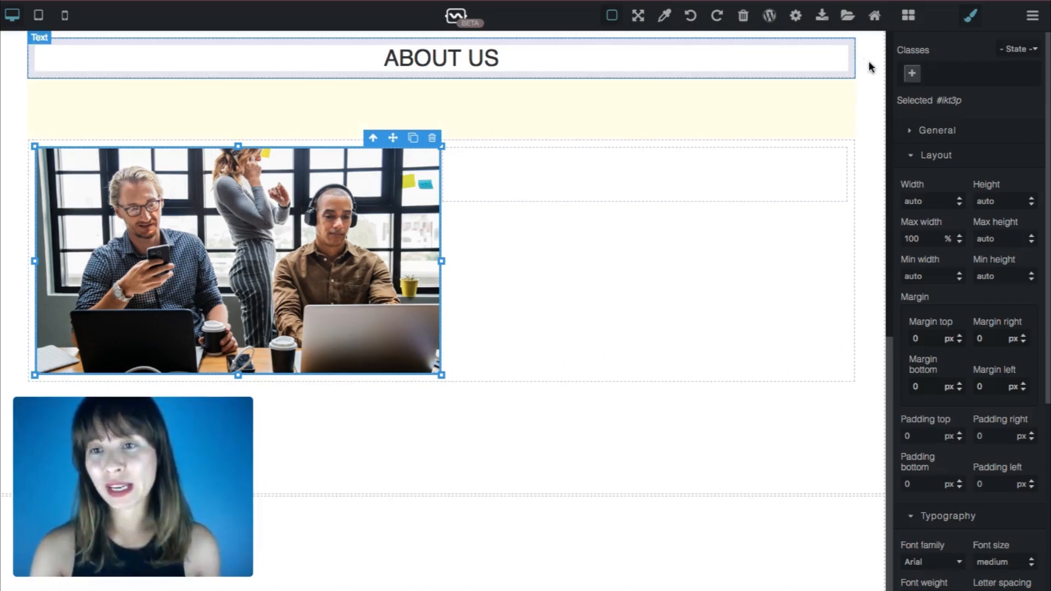
left_click(912, 74)
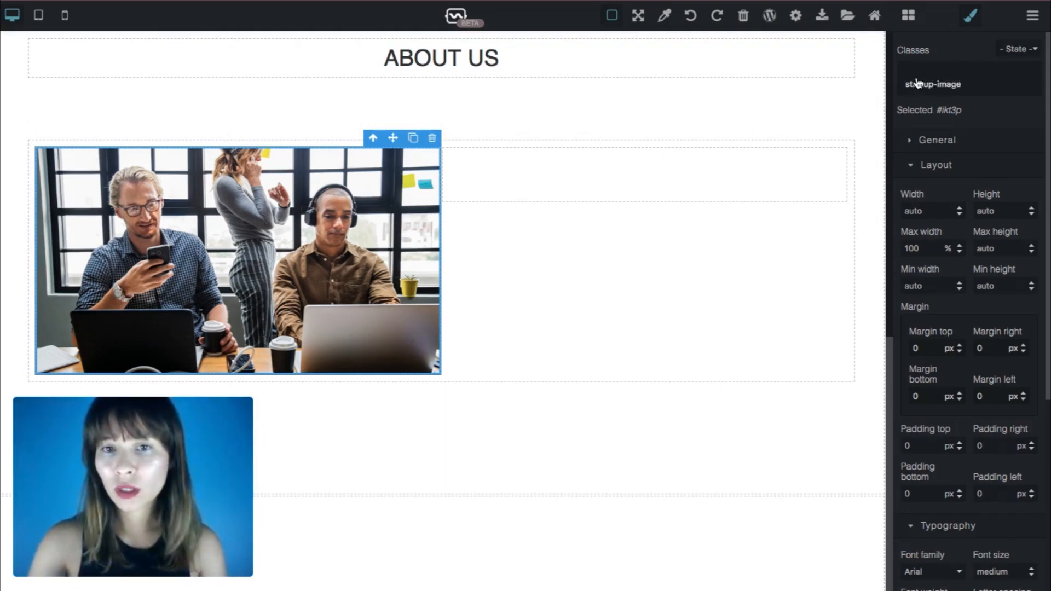
key("Return")
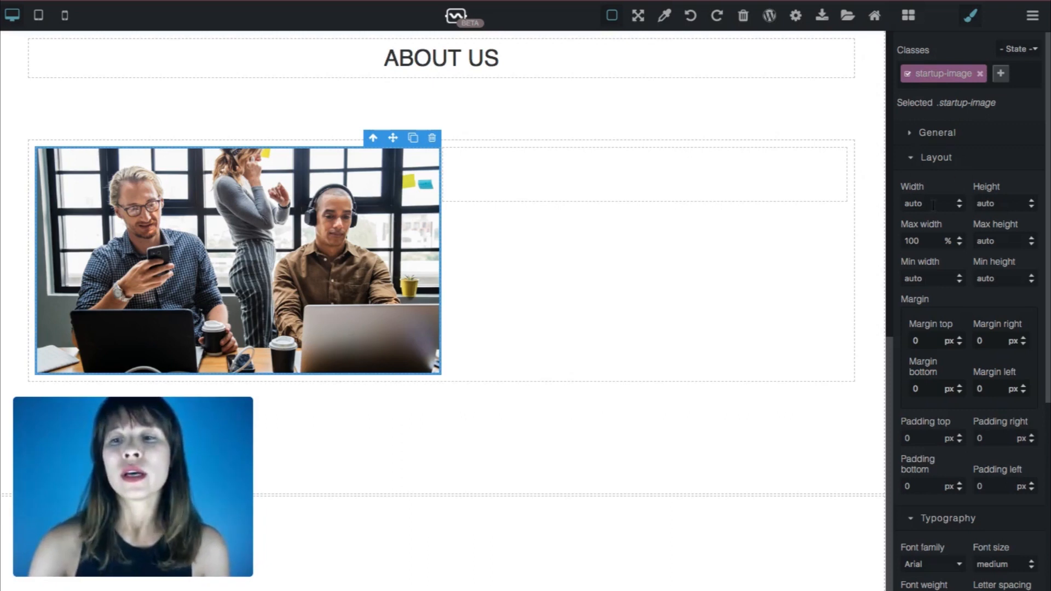
Switch the startup-image class's maximum width unit to px and set the maximum width to 600 px
left_click(948, 241)
left_click(949, 231)
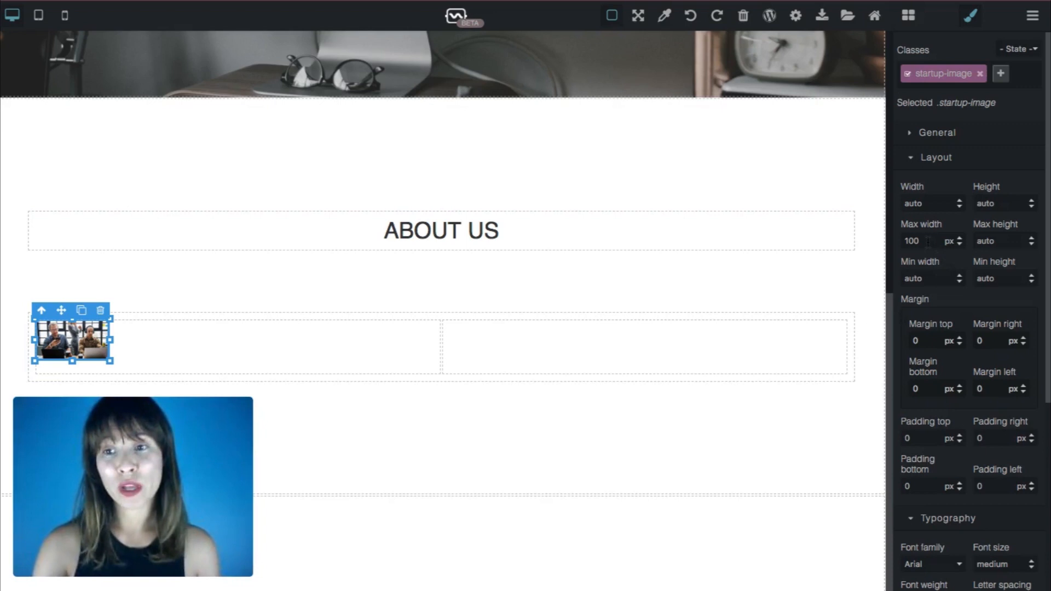
left_click_drag(928, 242, 887, 247)
type("600")
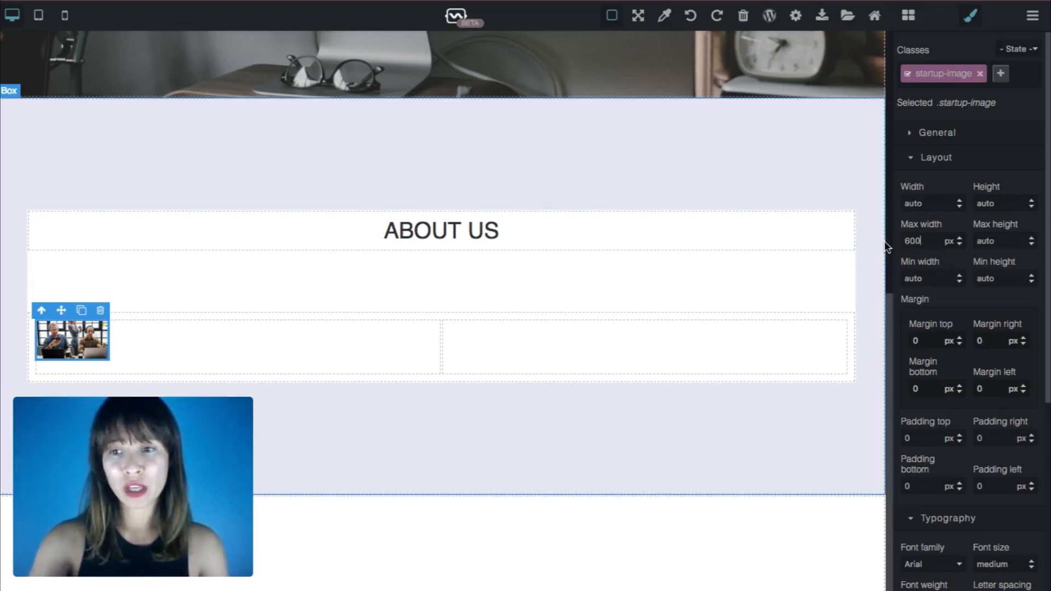
key("Return")
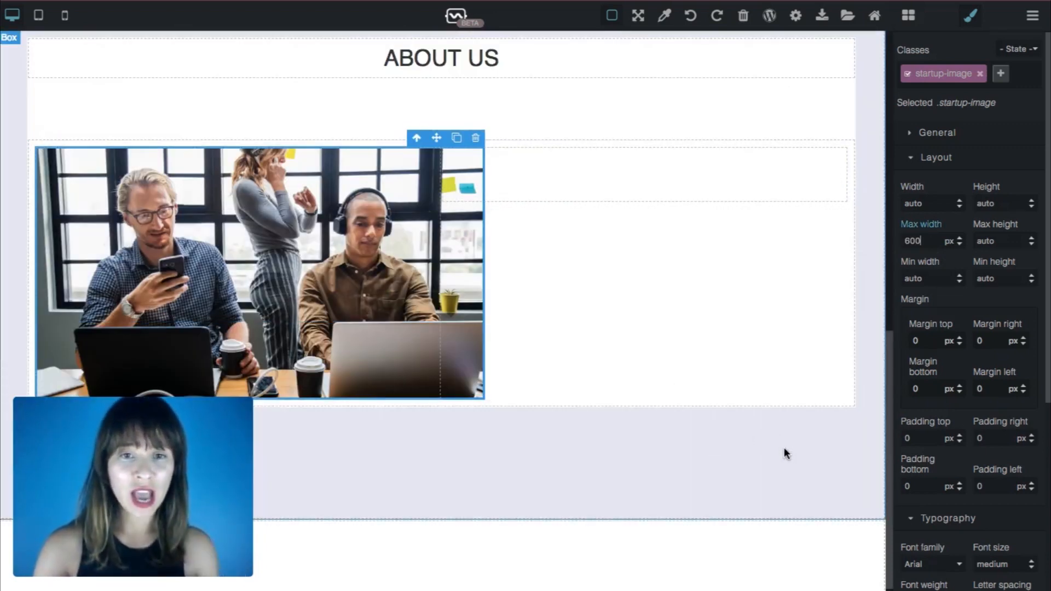
left_click(784, 448)
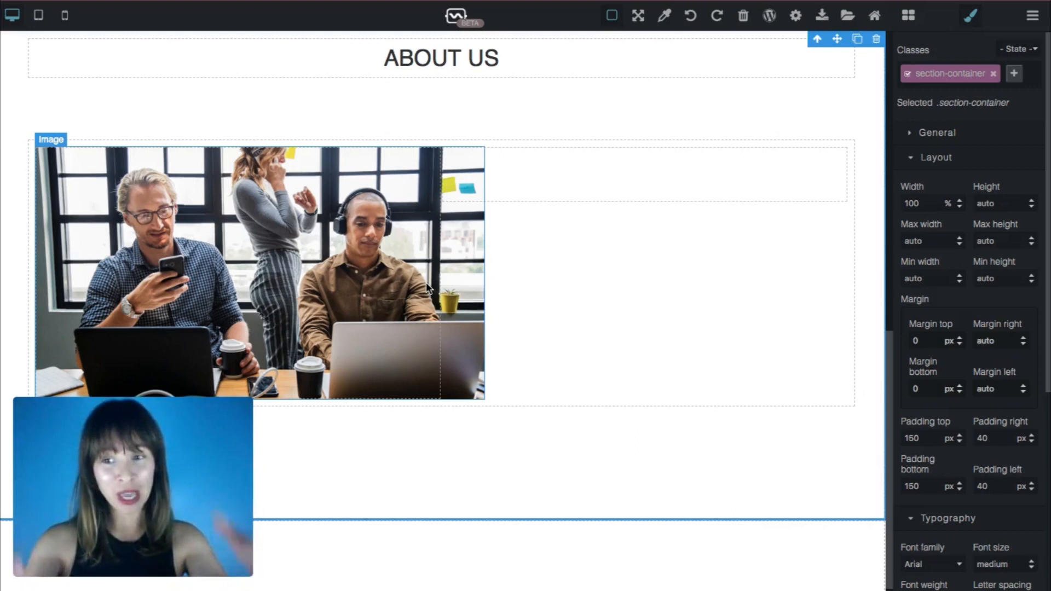
Set the width of the About Us photo's startup-image class to 100%
left_click(268, 236)
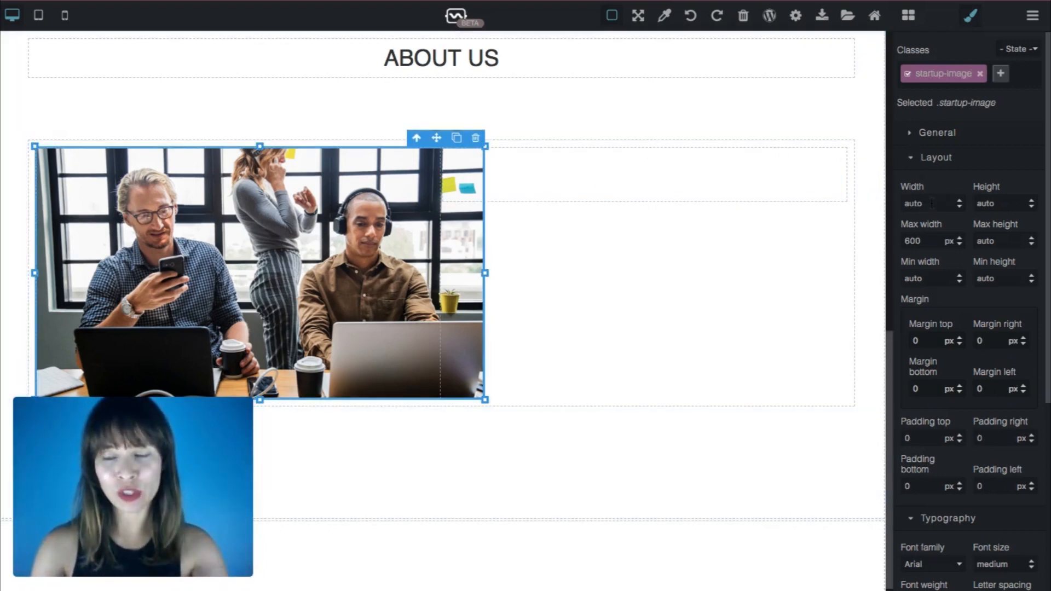
left_click_drag(931, 203, 885, 207)
type("100")
key("Return")
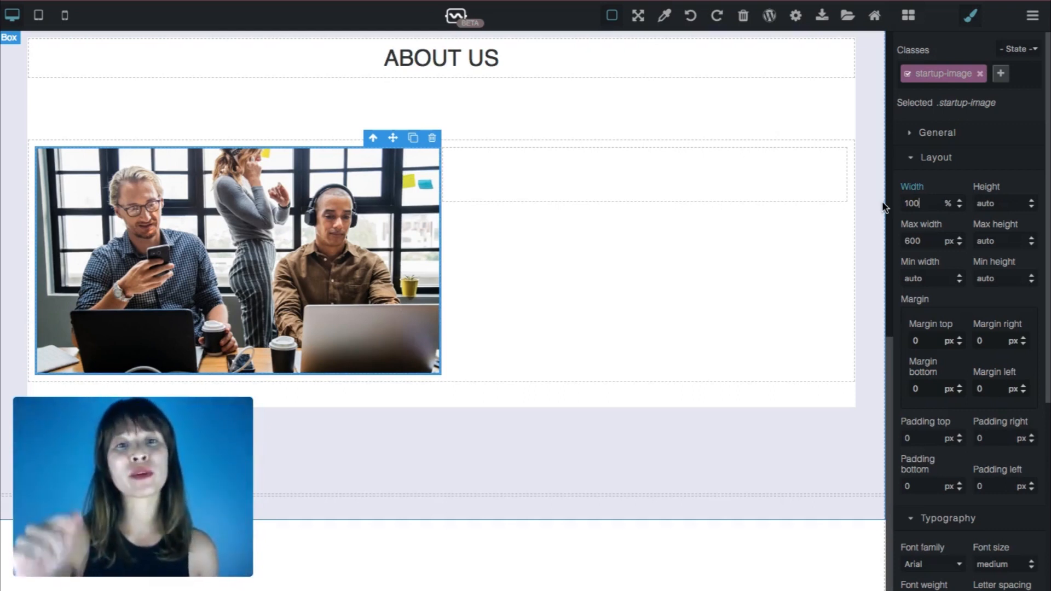
left_click(882, 203)
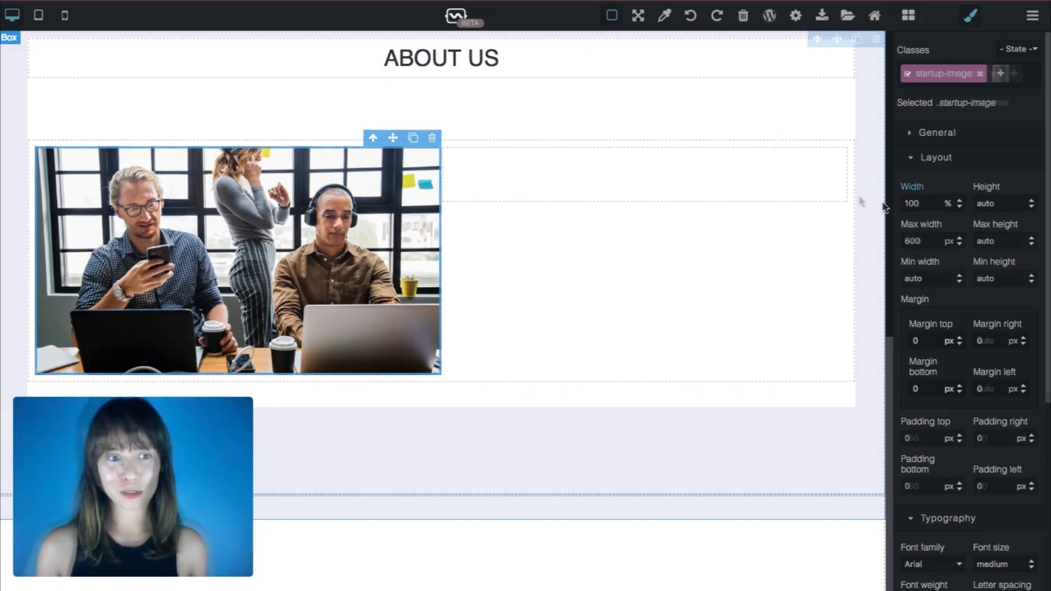
Add a Text block to the empty column beside the photo and give it the class h4
left_click(907, 17)
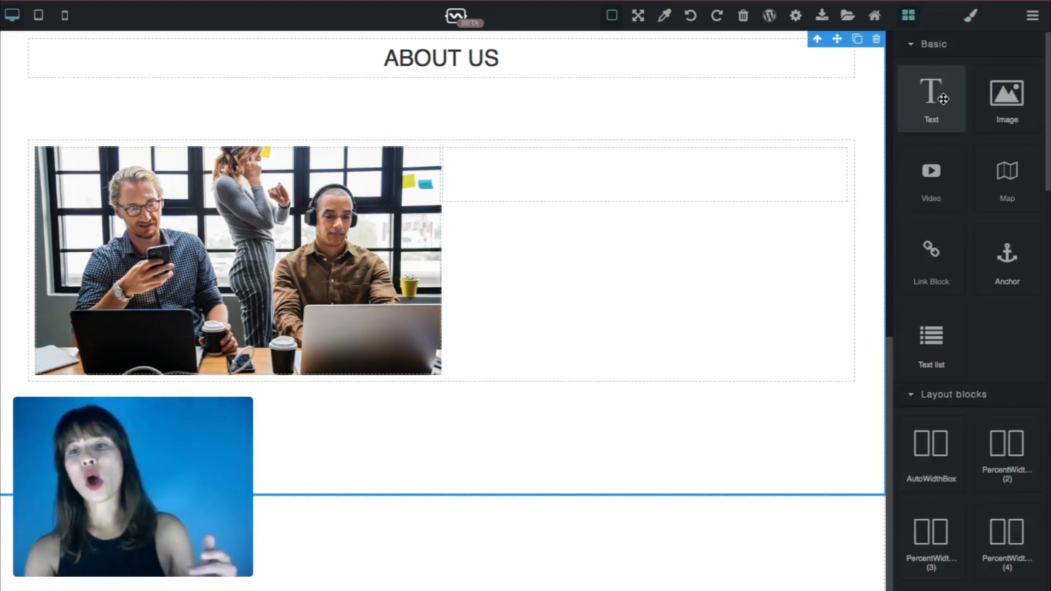
left_click_drag(942, 100, 648, 184)
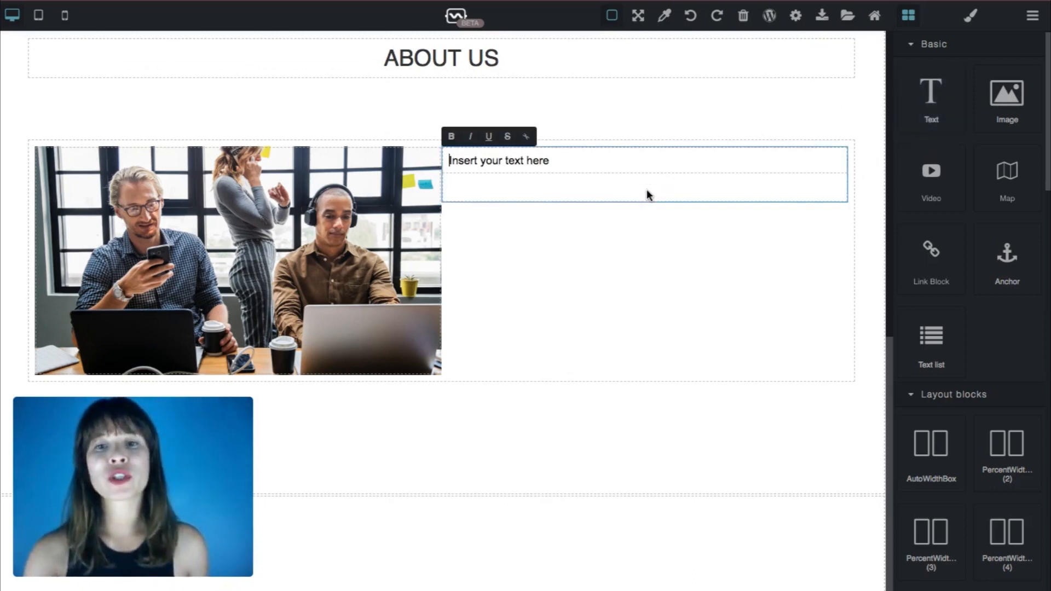
left_click(614, 163)
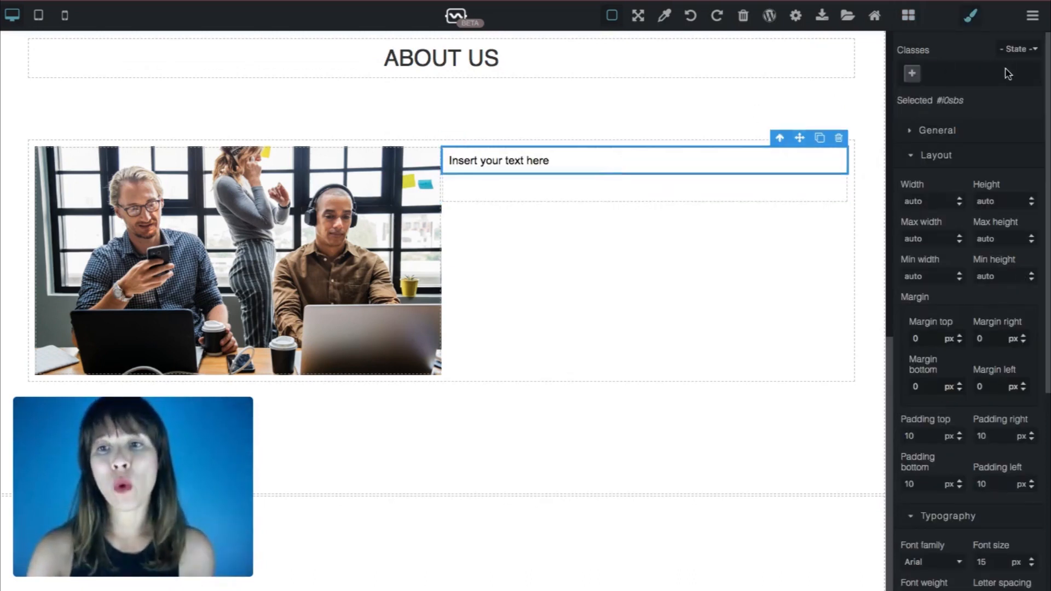
left_click(912, 74)
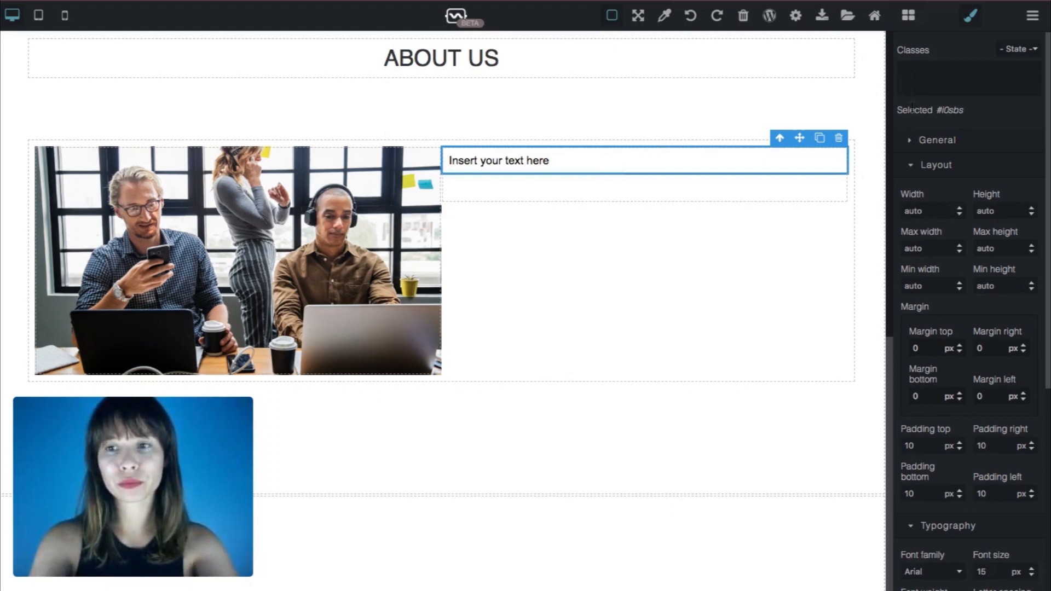
type("h4")
key("Return")
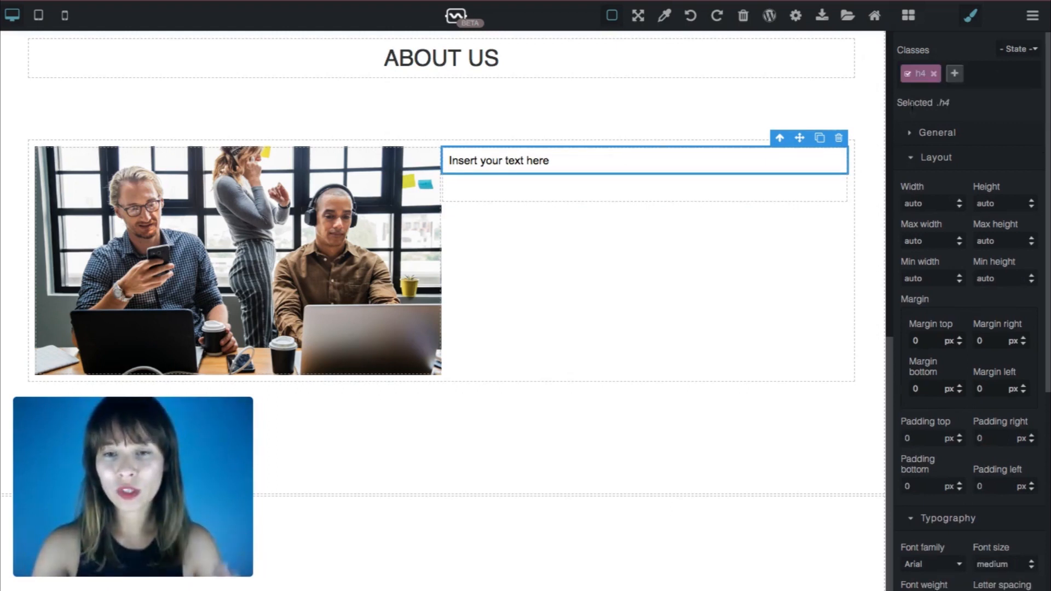
Add a second Text block below the h4 text in the same column and give it the class paragraph
left_click(759, 282)
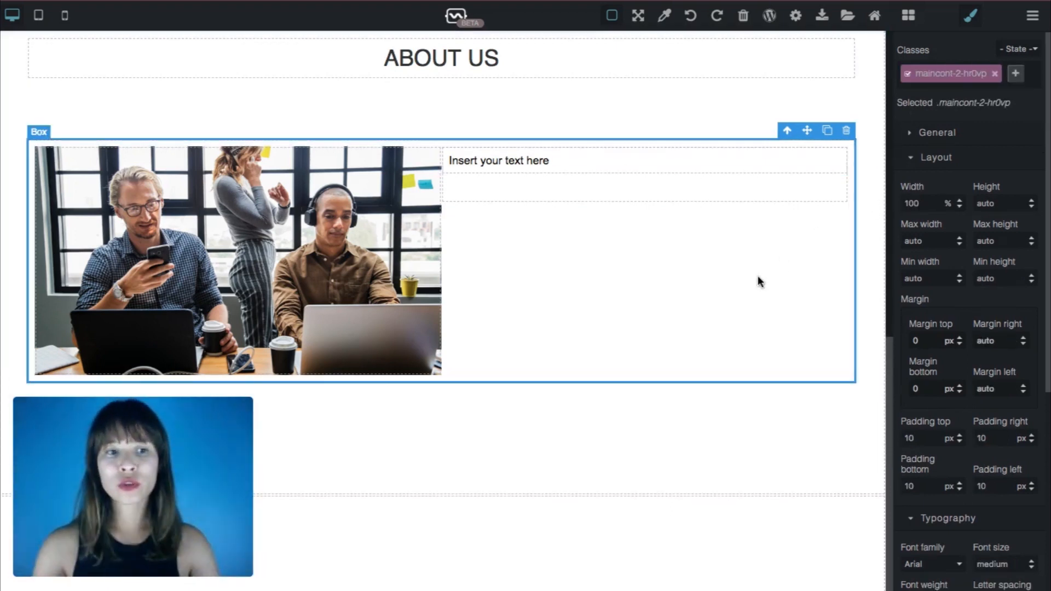
left_click(723, 189)
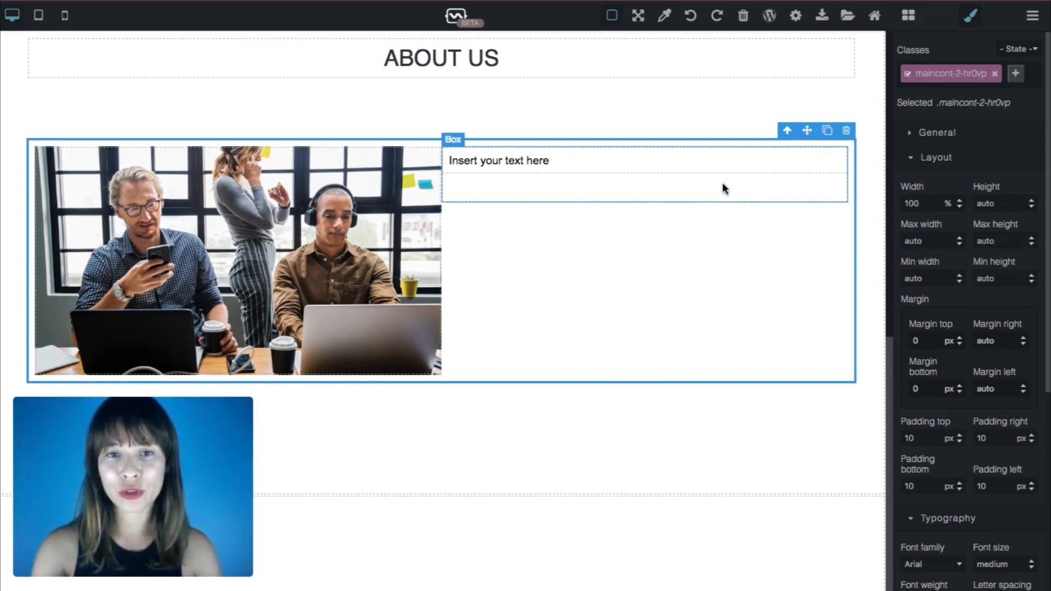
left_click(909, 15)
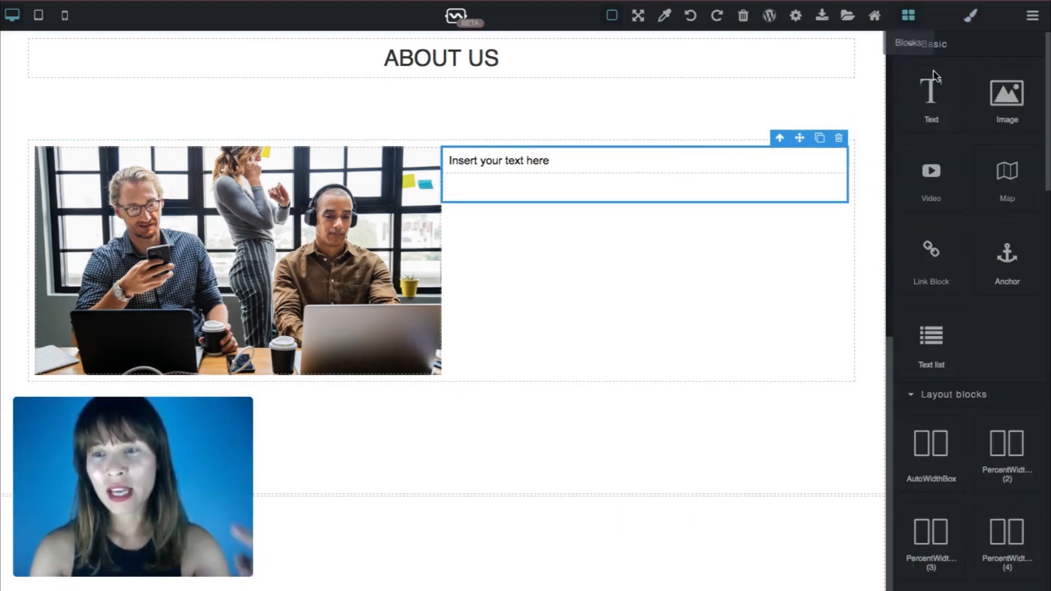
left_click_drag(929, 113, 650, 198)
left_click(624, 196)
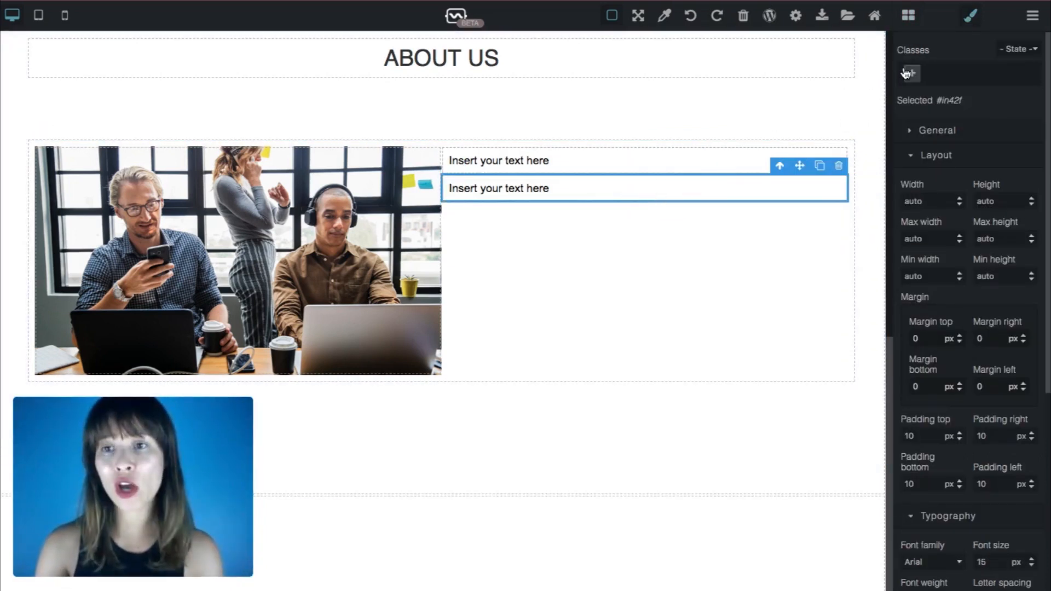
left_click(912, 74)
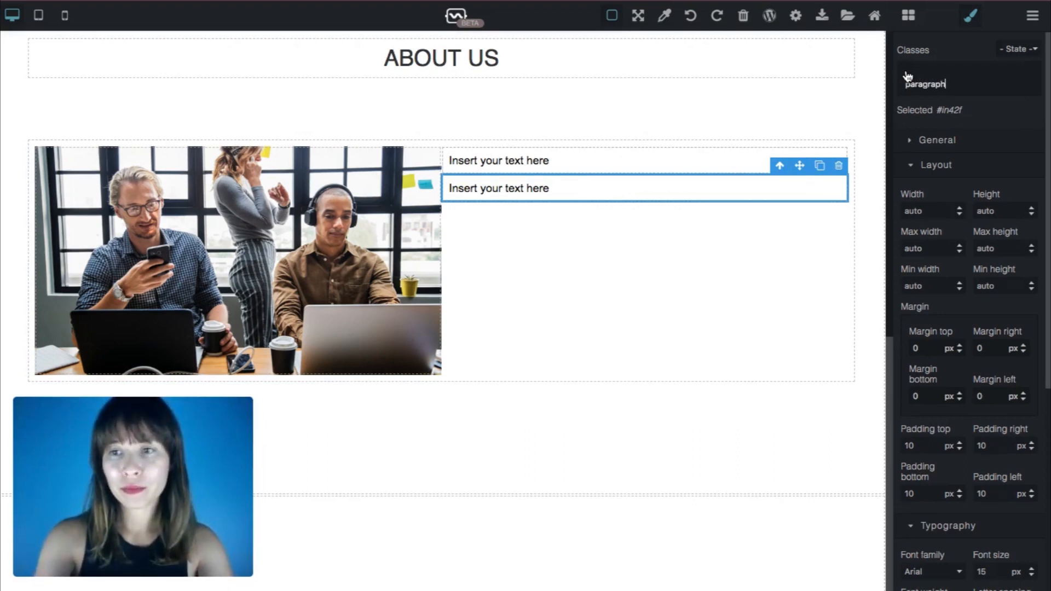
key("Return")
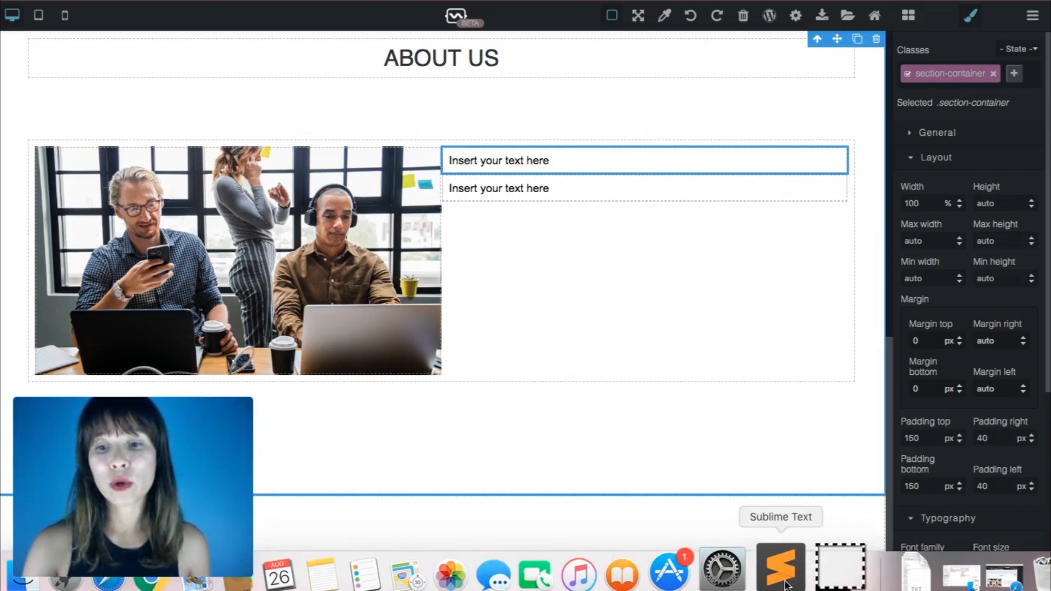
Copy "Lorem ipsum dolor sit amet" from Sublime Text and replace the h4 block's placeholder text with it in the page builder
left_click(785, 571)
left_click_drag(268, 105, 404, 104)
key("super+c")
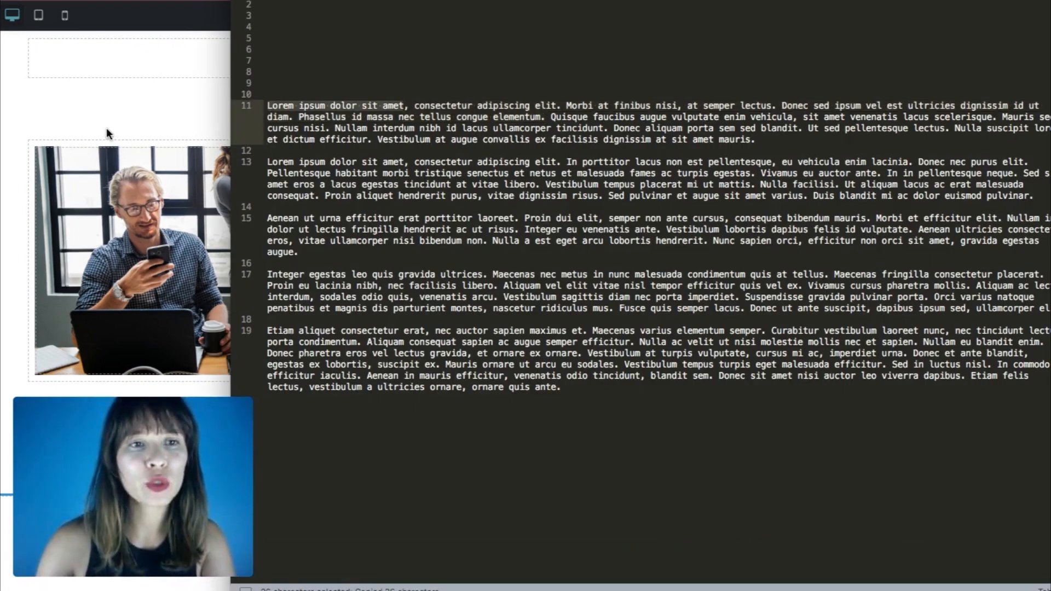
left_click(106, 127)
triple_click(524, 159)
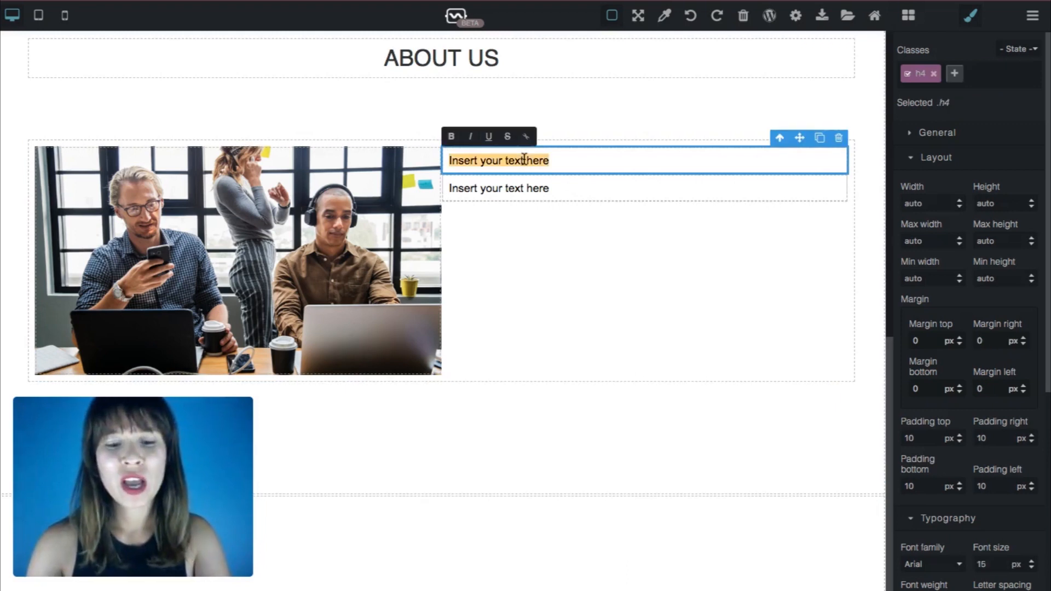
key("super+v")
left_click(590, 220)
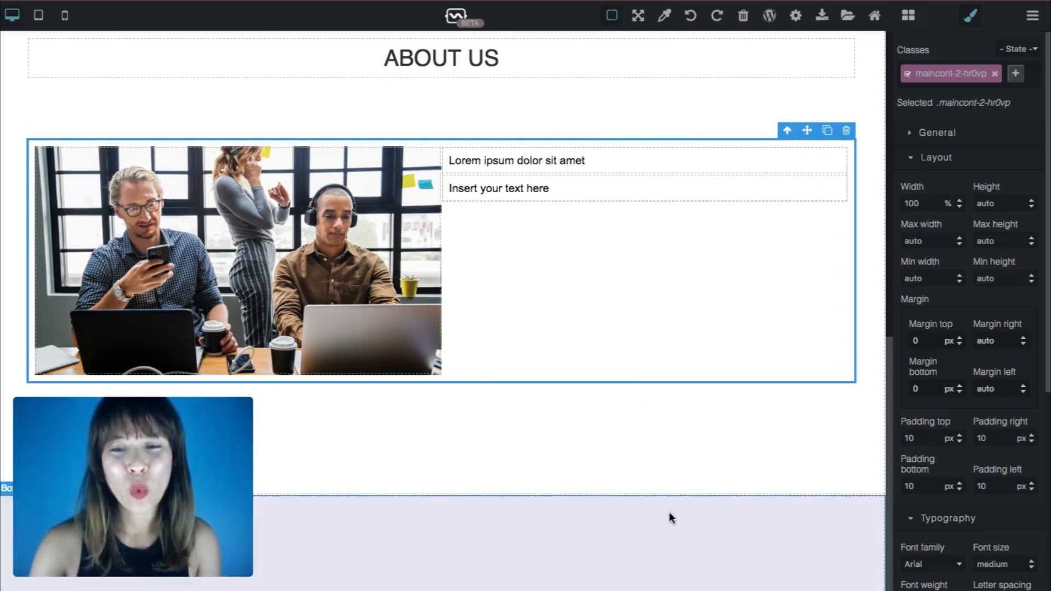
Copy the passage from "onsectetur adipiscing elit" through "congue elementum." in Sublime Text and replace the paragraph block's placeholder text with it in the page builder
left_click(572, 189)
left_click(610, 283)
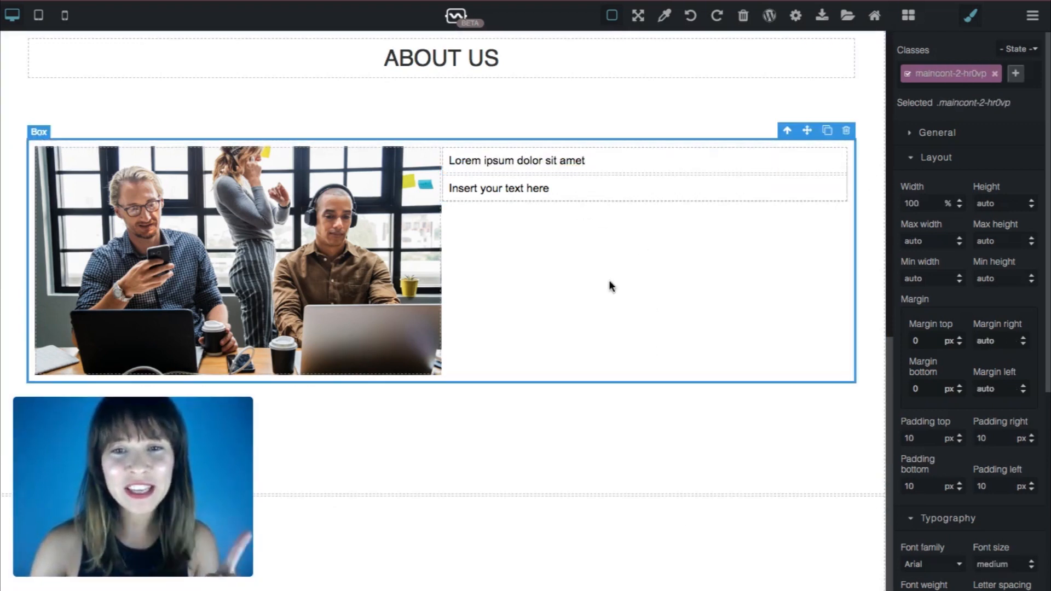
left_click(793, 574)
left_click(386, 241)
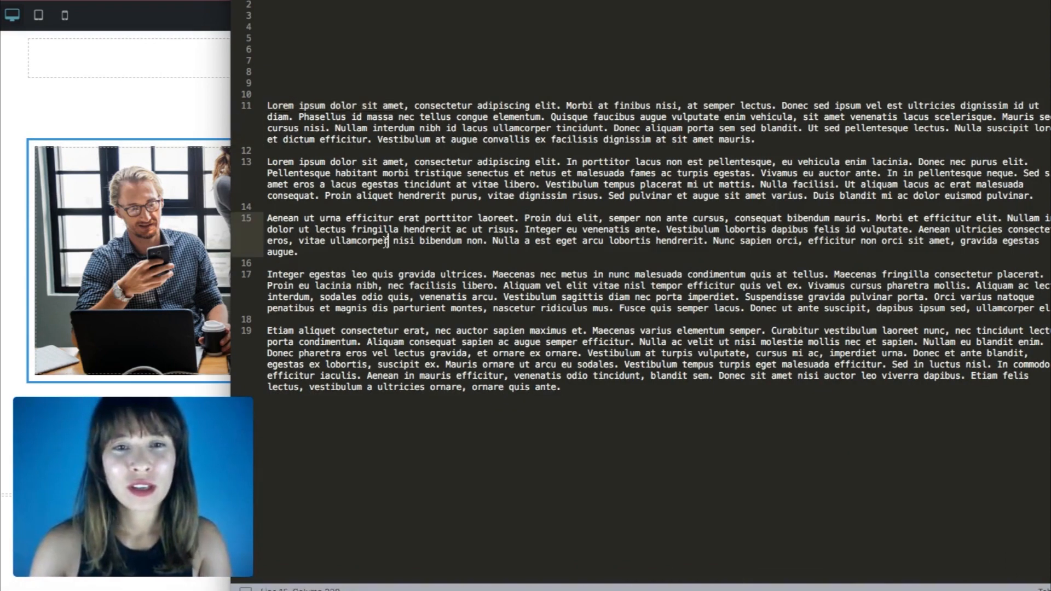
left_click(422, 105)
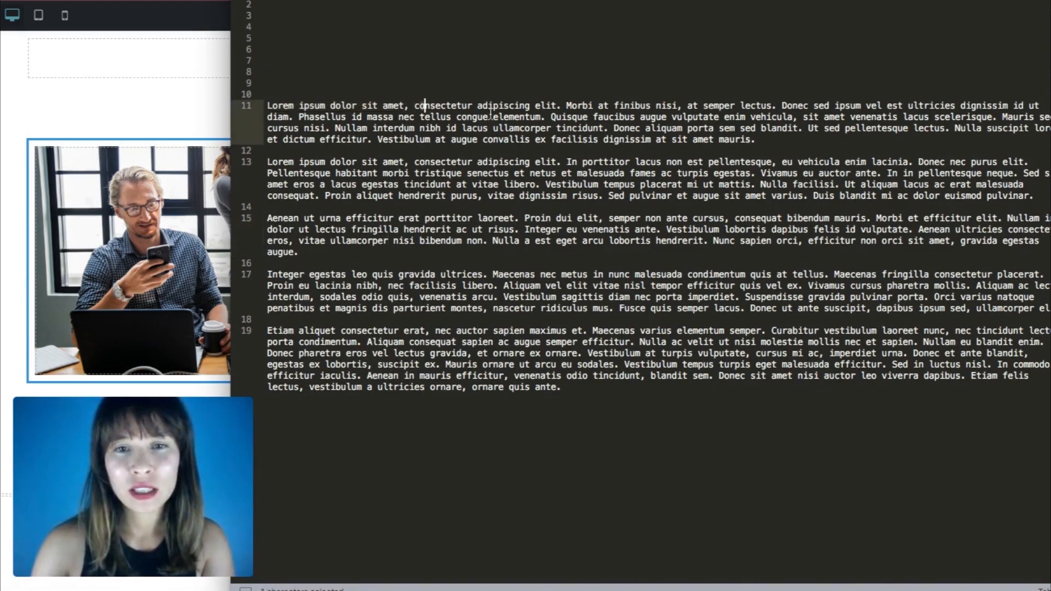
left_click(546, 117, "shift")
left_click(183, 91)
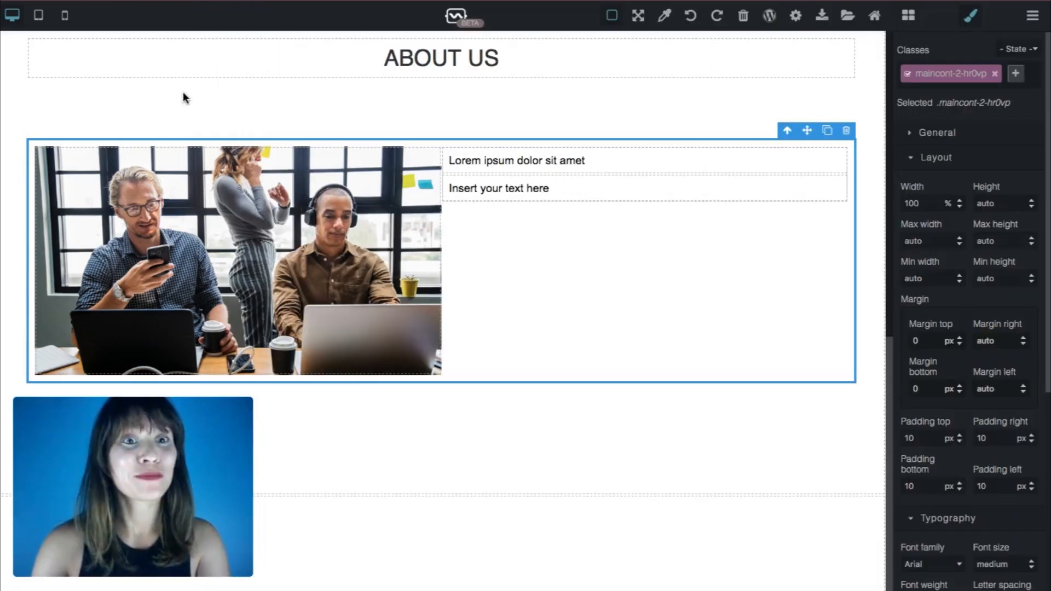
triple_click(520, 184)
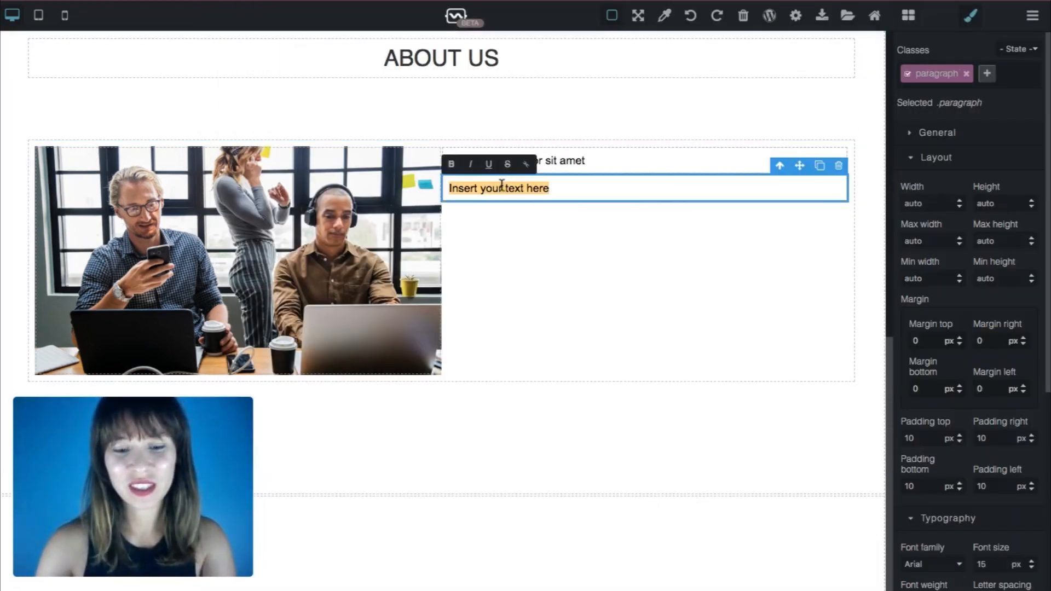
type("onsectetur adipiscing elit. Morbi at finibus nisi, at semper lectus. Donec sed ipsum vel est ultricies dignissim id ut diam. Phasellus id massa nec tellus congue elementum.")
left_click(609, 264)
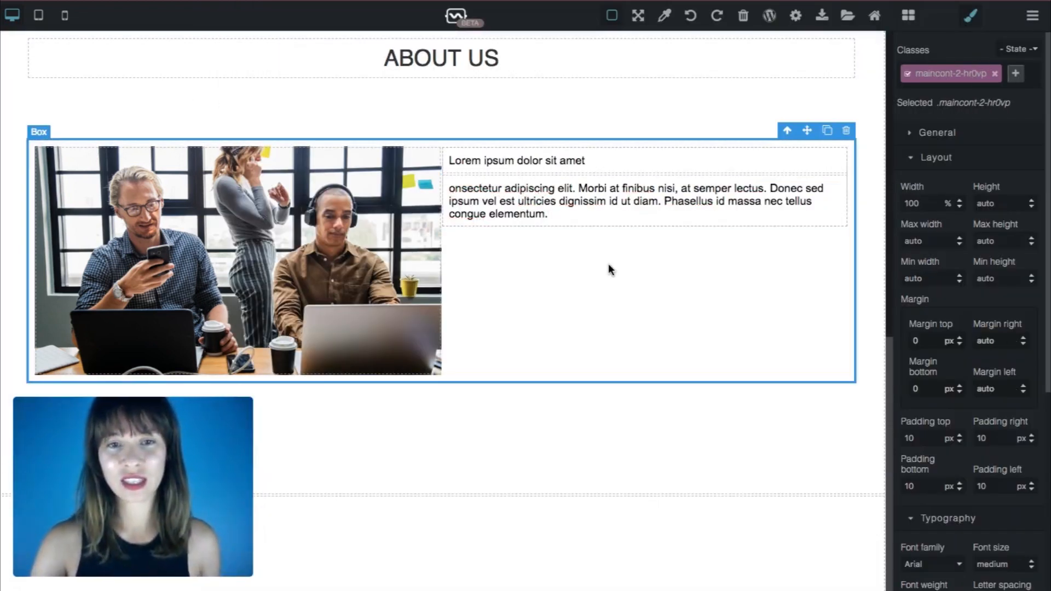
Add the missing capital C so the paragraph beside the photo begins with "Consectetur"
left_click(447, 186)
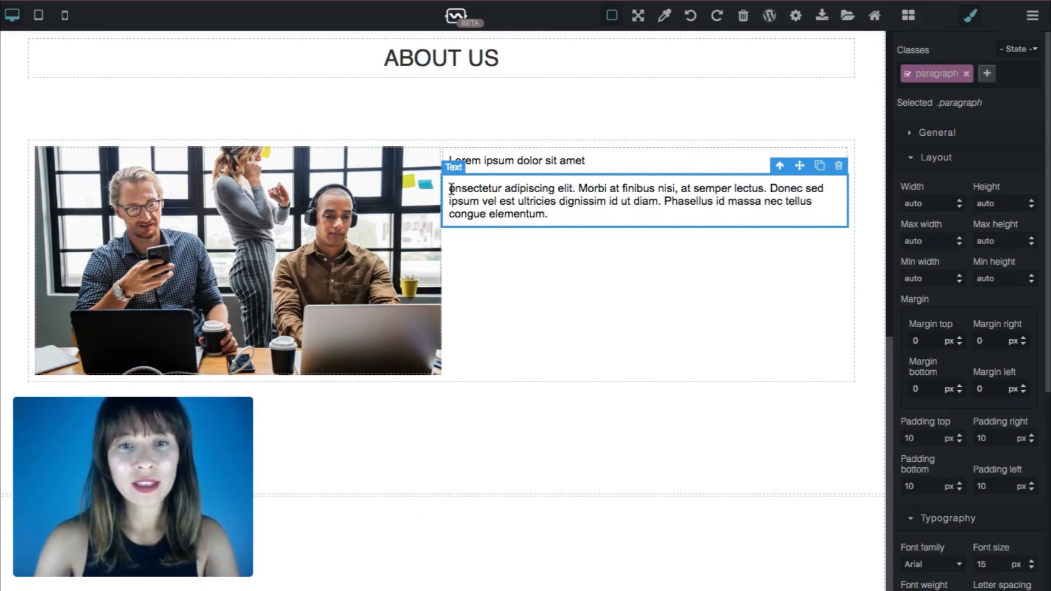
triple_click(451, 189)
left_click(451, 189)
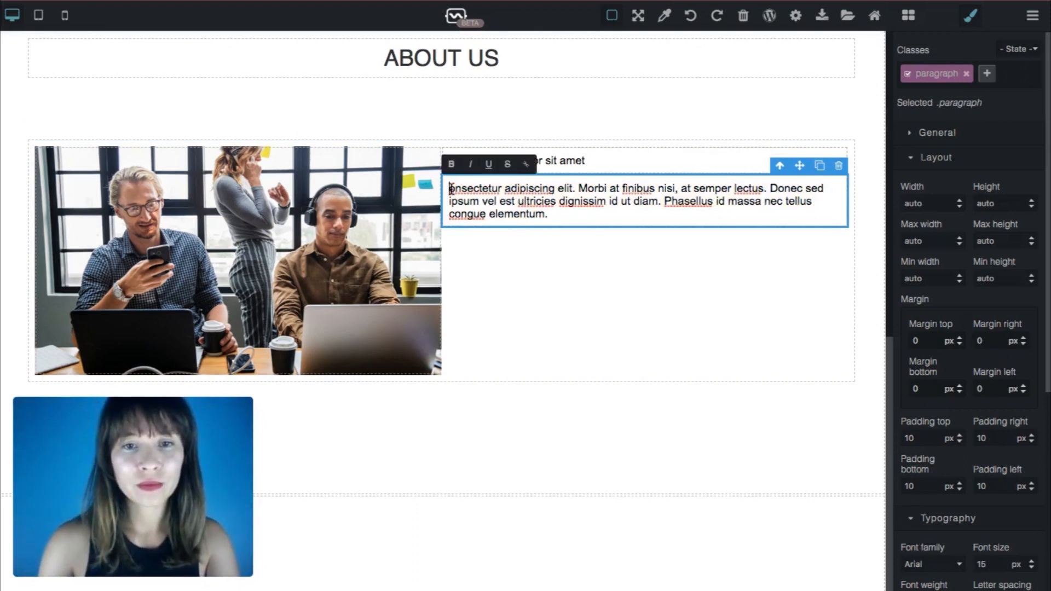
left_click(573, 261)
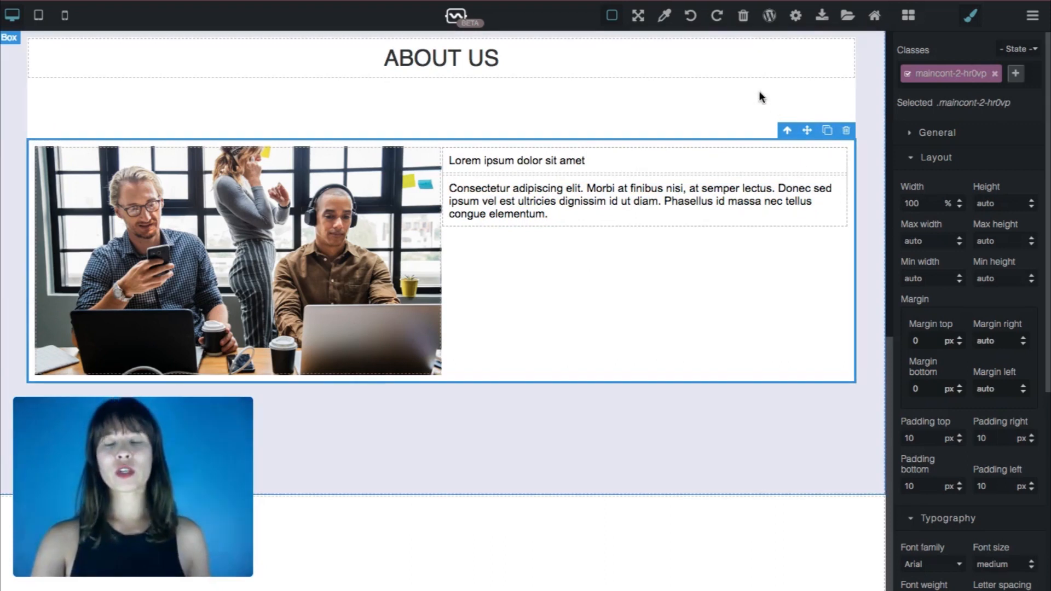
Duplicate the box holding the About Us photo and its two text blocks within the section container
left_click(759, 92)
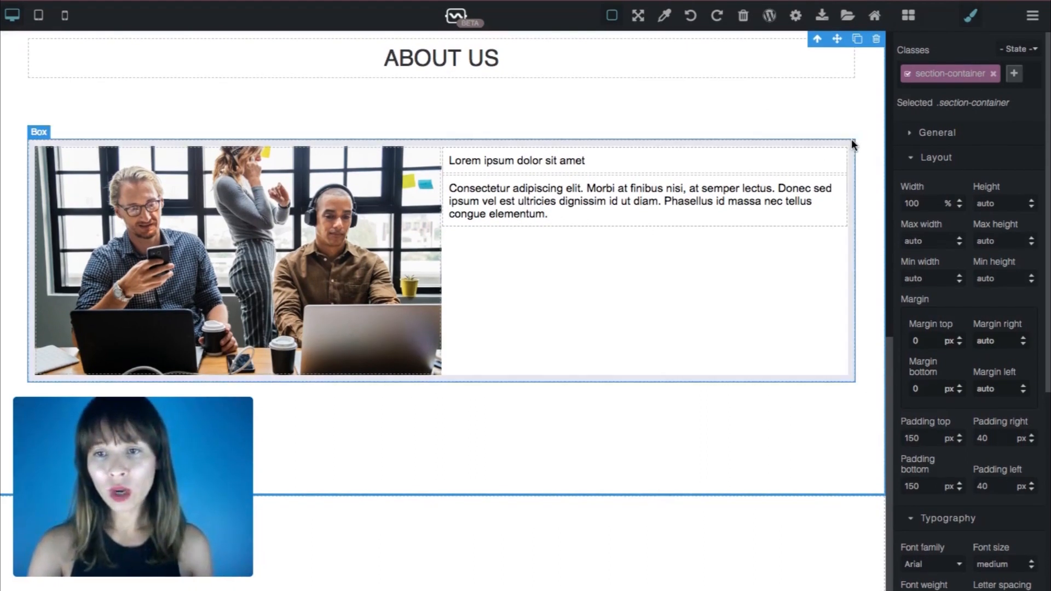
left_click(852, 140)
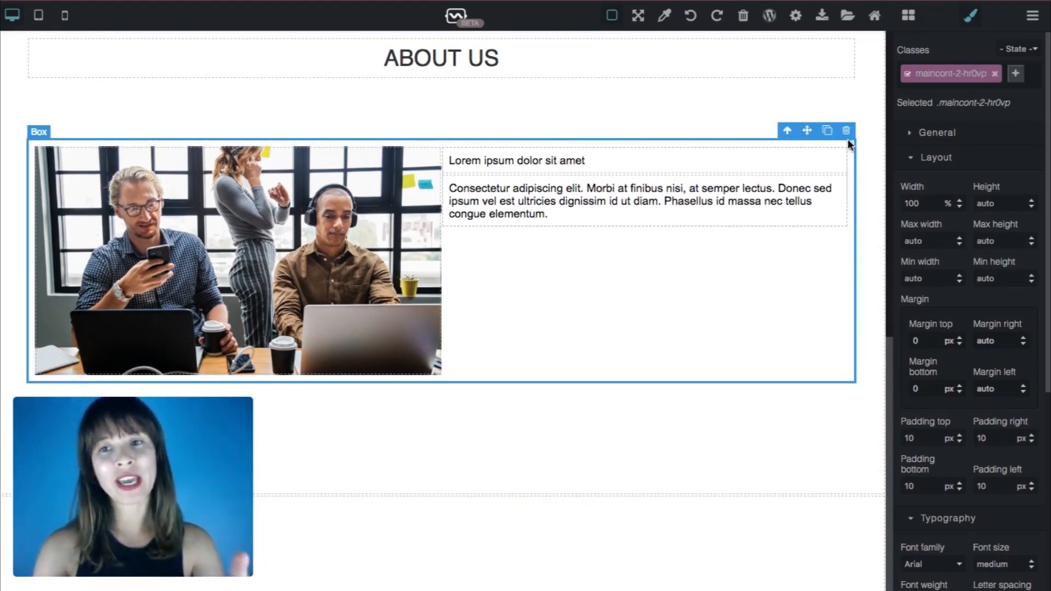
left_click(828, 133)
scroll(871, 218, "down", 2)
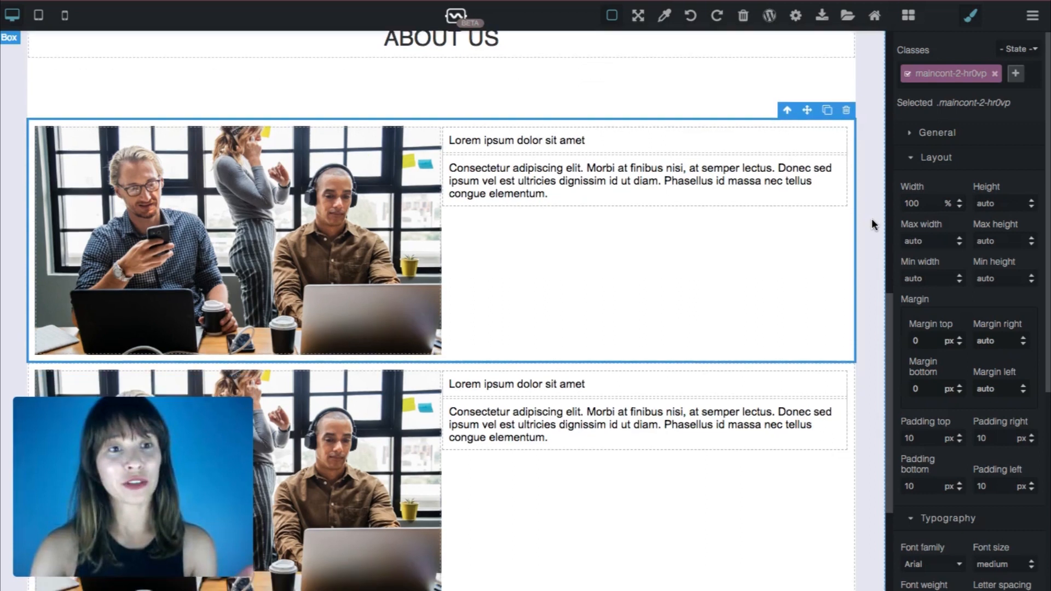
scroll(872, 219, "up", 1)
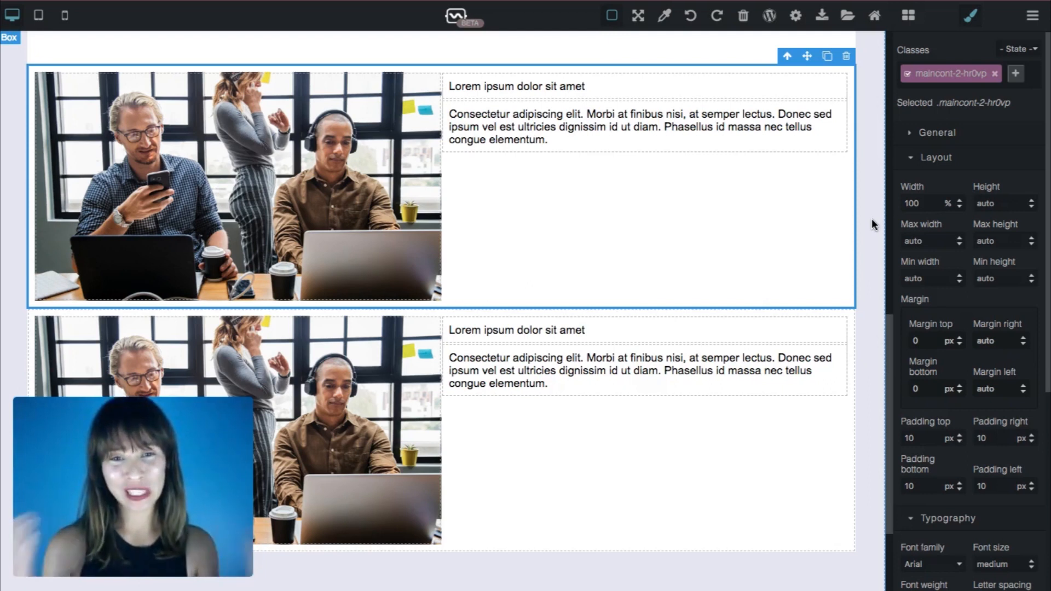
Copy the Mikado Yellow code from Coolors and set the h4 class's text color to #FFC217 in the page builder
left_click(640, 97)
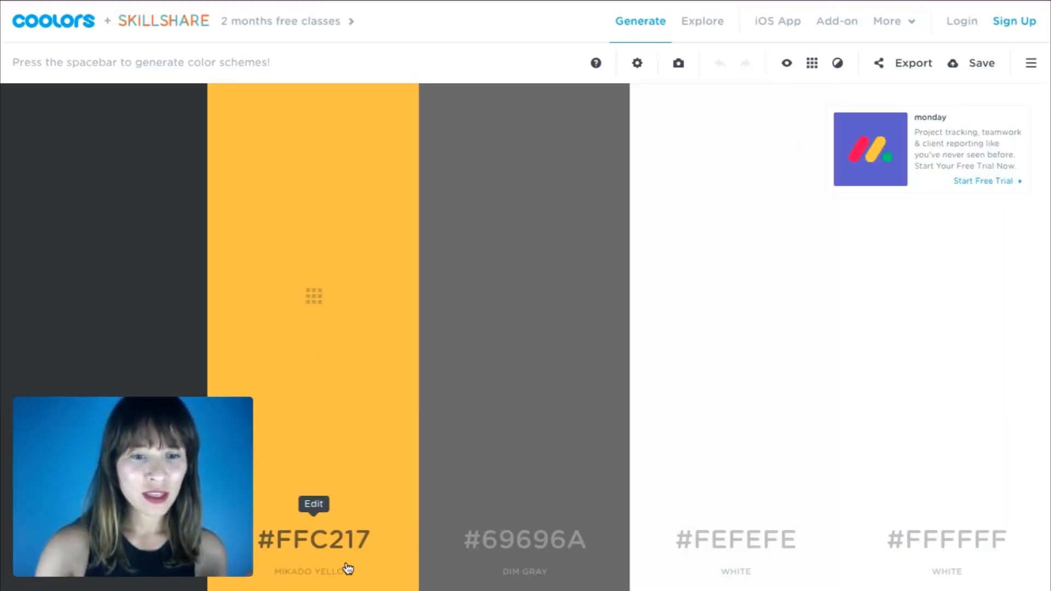
double_click(357, 553)
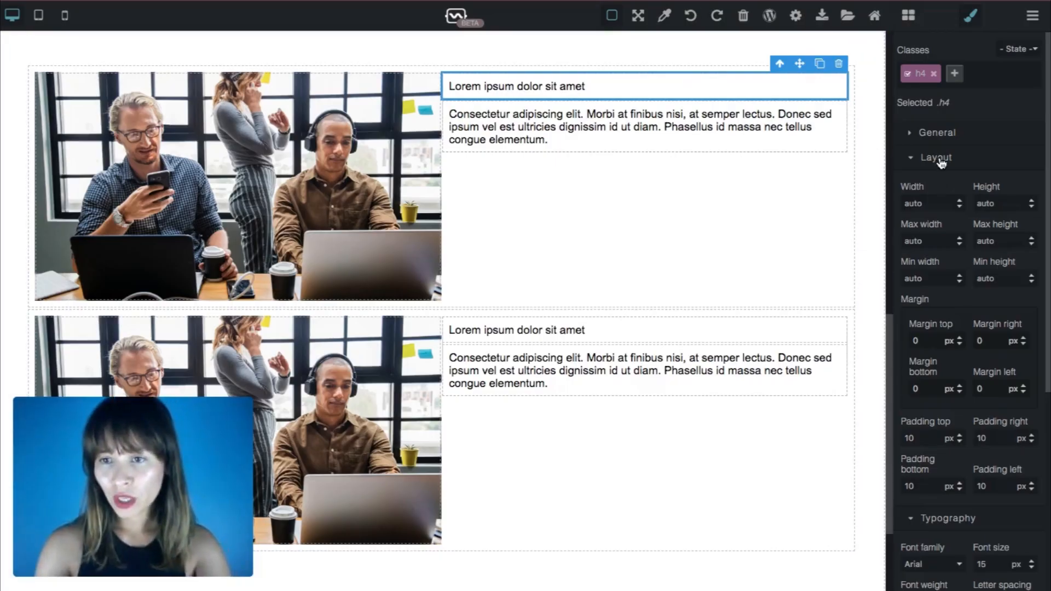
left_click(940, 159)
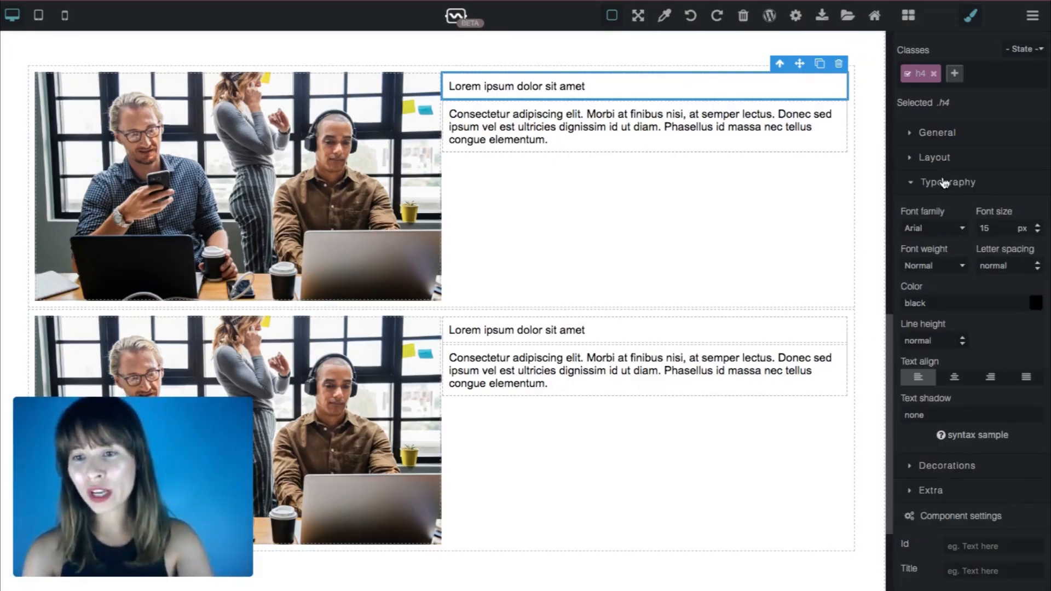
key("BackSpace")
key("BackSpace")
key("BackSpace")
key("BackSpace")
key("BackSpace")
type("#FFC217")
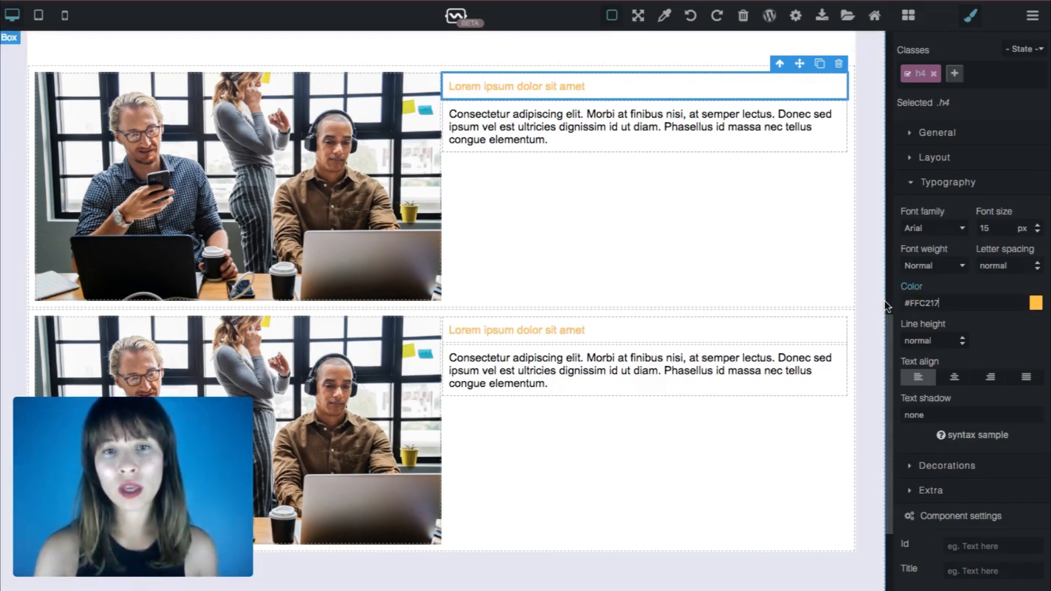
left_click(627, 207)
left_click(602, 83)
left_click(591, 330)
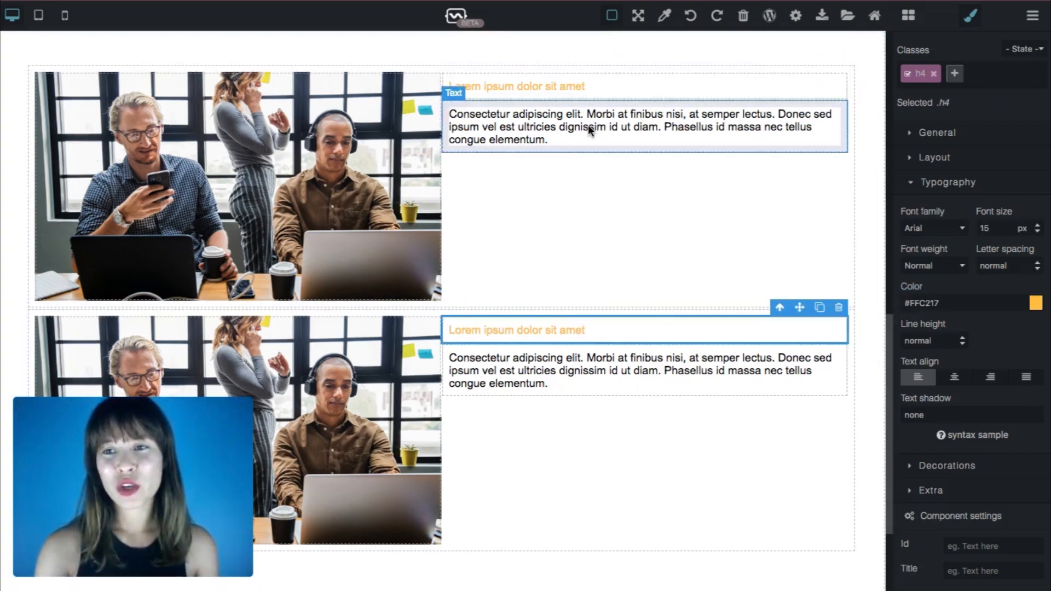
Set the h4 class's font family to Helvetica and its font size to 20 px
left_click(572, 97)
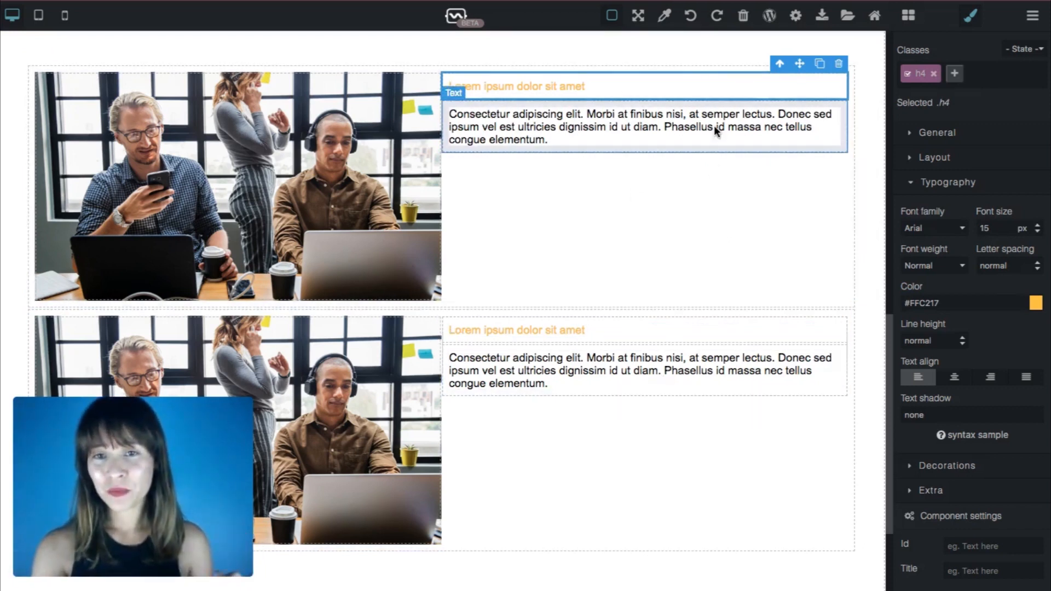
left_click(960, 232)
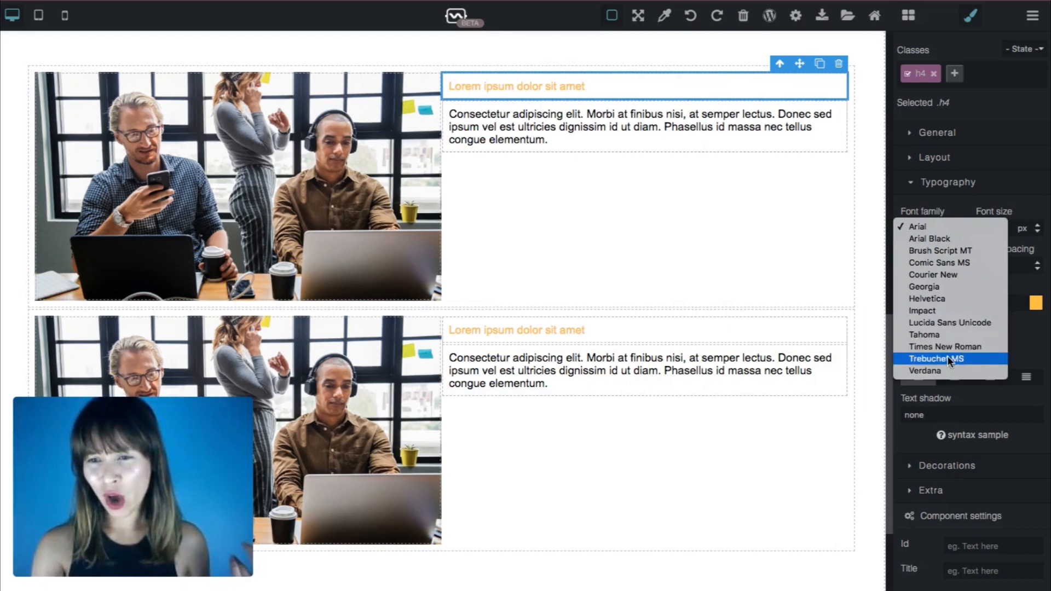
left_click(938, 298)
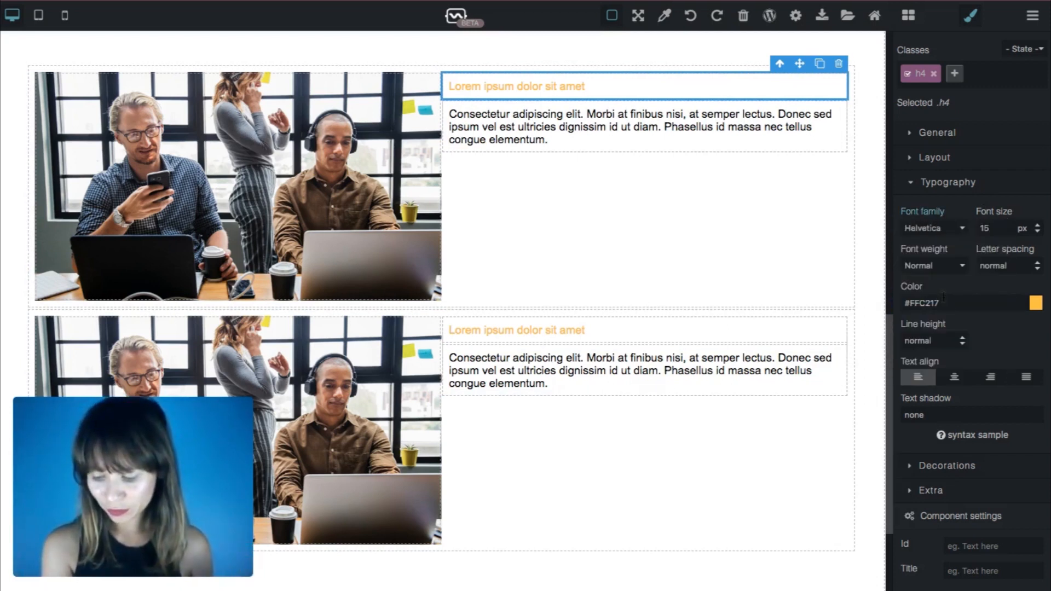
key("Tab")
type("20")
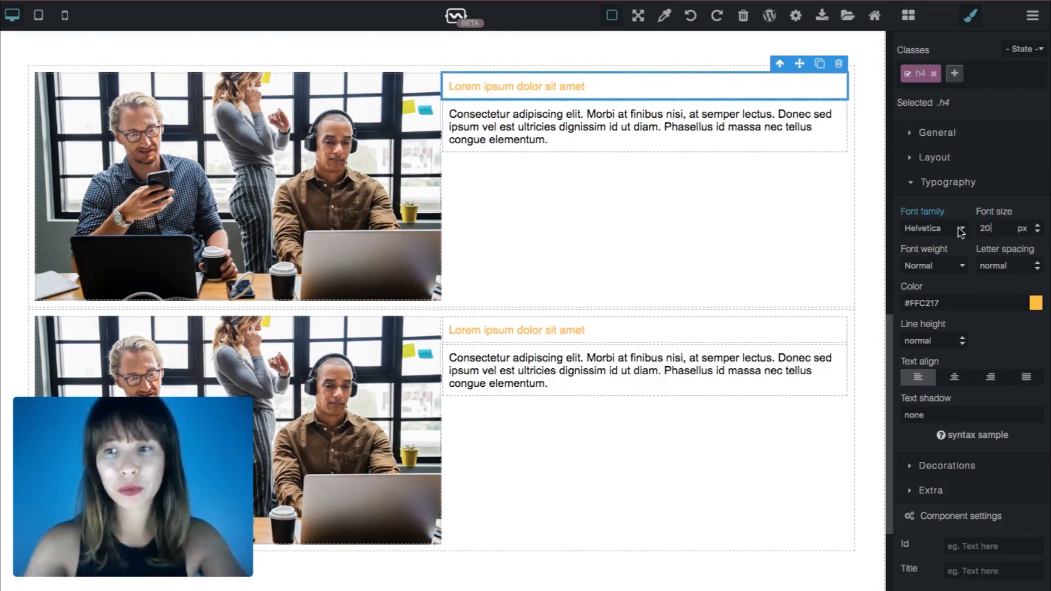
key("Return")
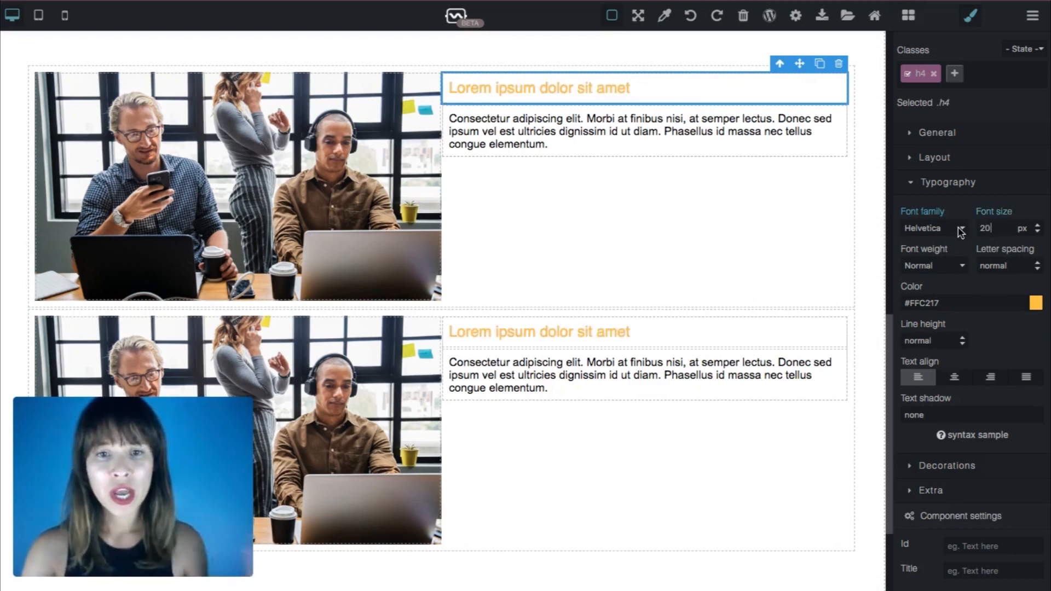
left_click(871, 223)
left_click(807, 218)
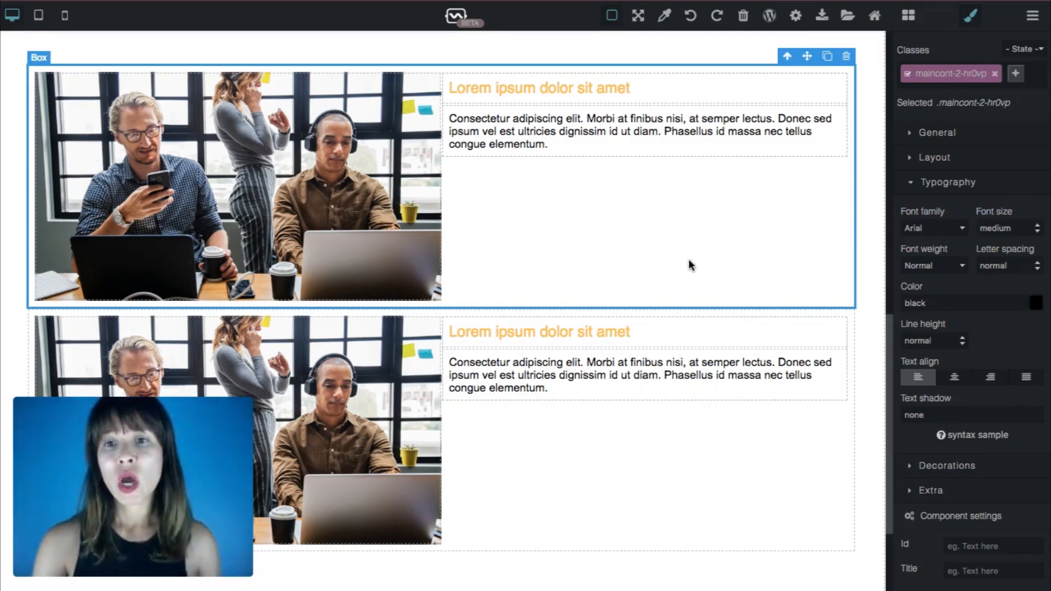
Give the paragraph class the text color #313233, the Helvetica font family and a 15 px font size
left_click(554, 123)
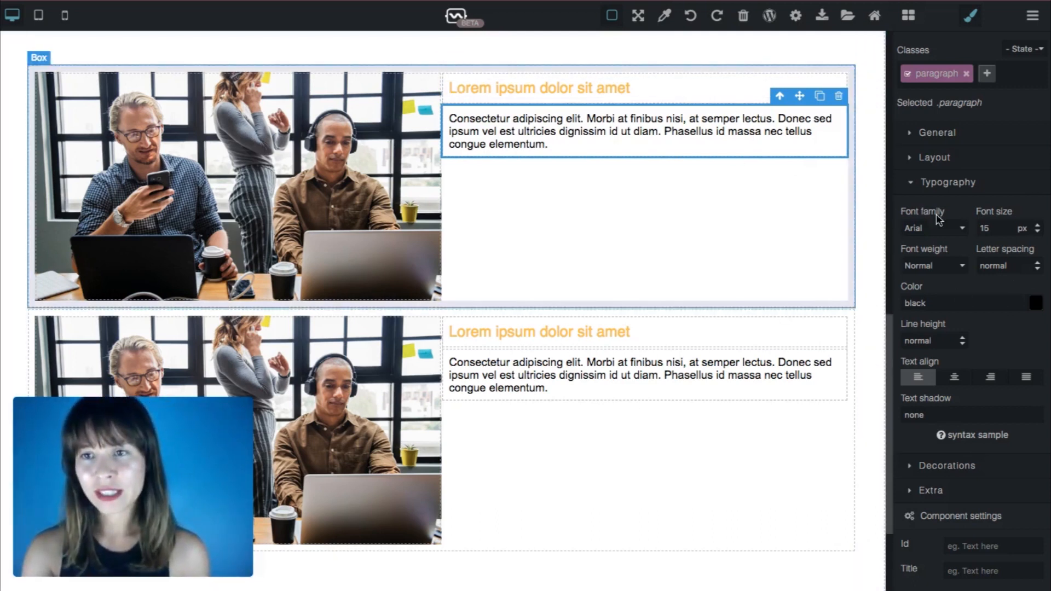
double_click(915, 302)
type("#313233")
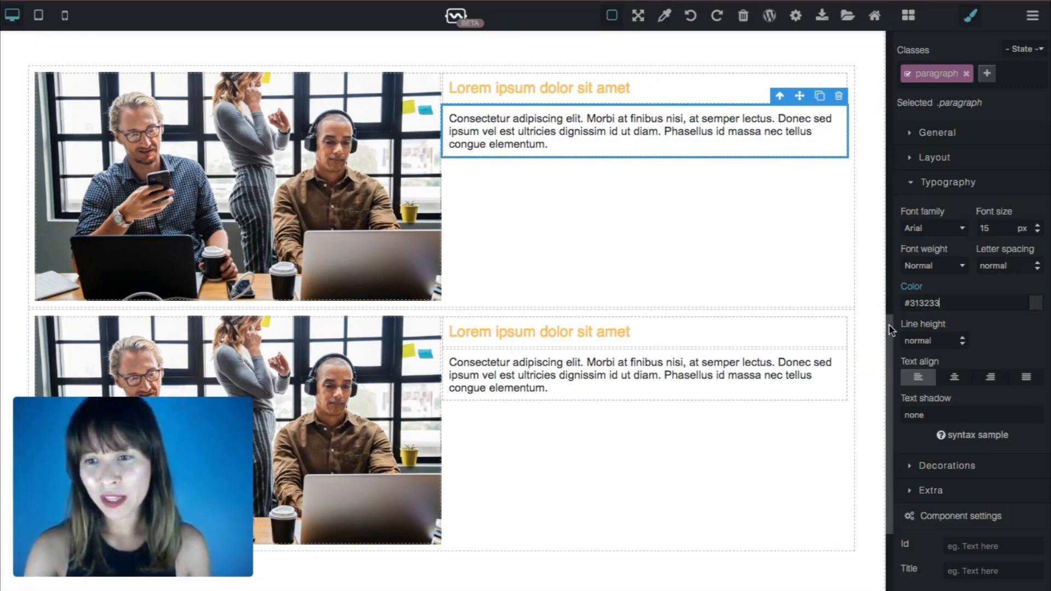
left_click(960, 230)
left_click(948, 297)
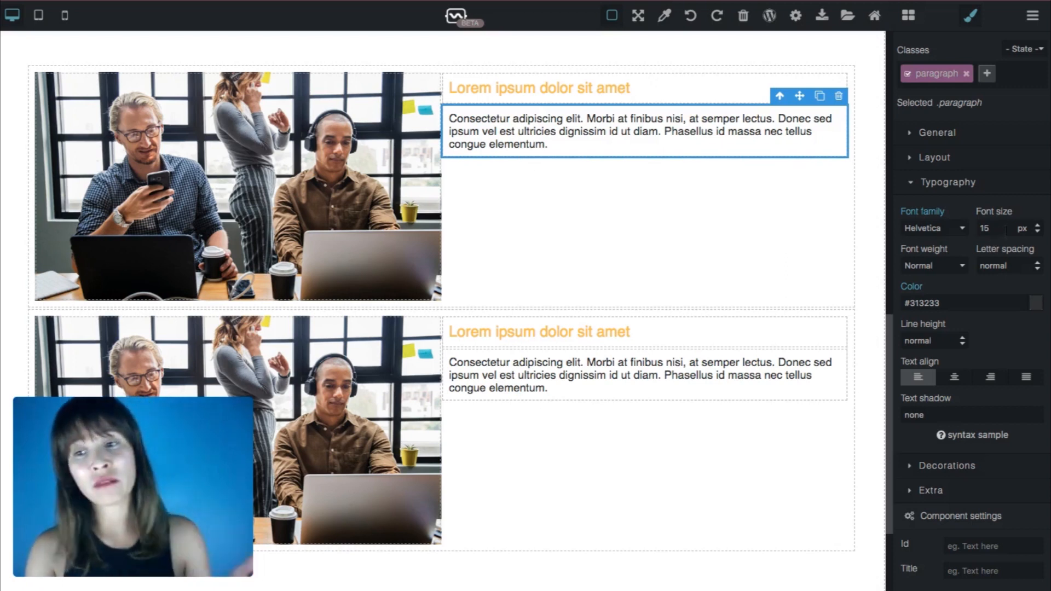
left_click(1037, 224)
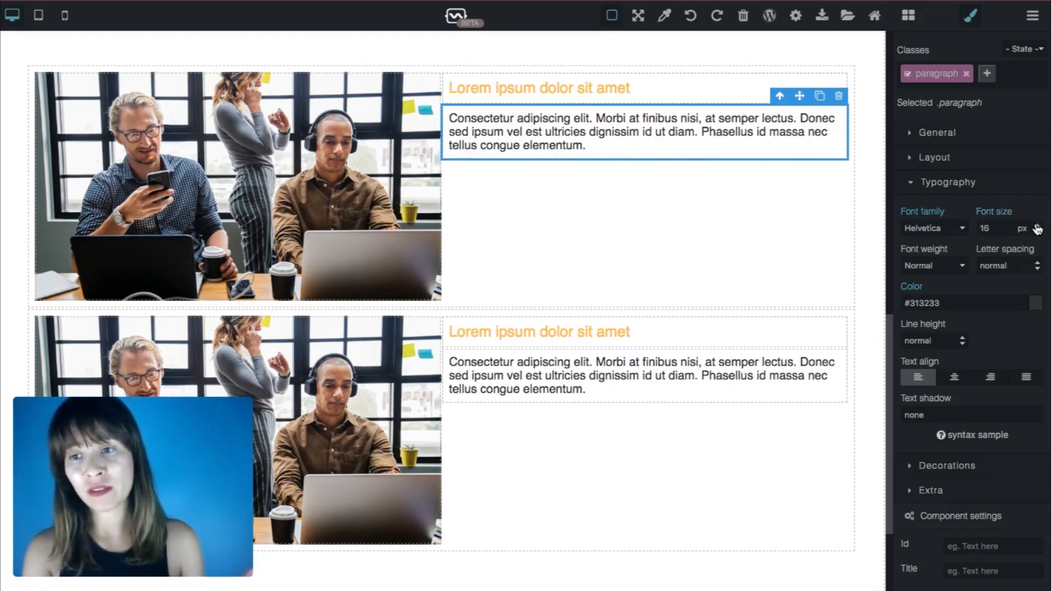
left_click(1038, 231)
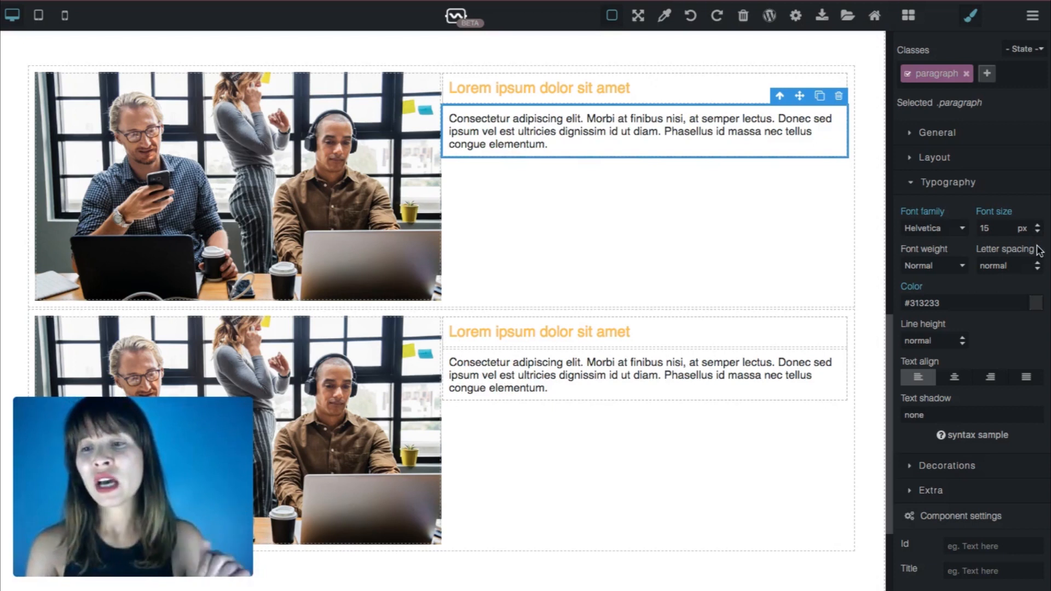
Set the paragraph class's letter spacing to 3 px
left_click(1039, 267)
left_click(1039, 266)
left_click(1039, 266)
left_click(1038, 263)
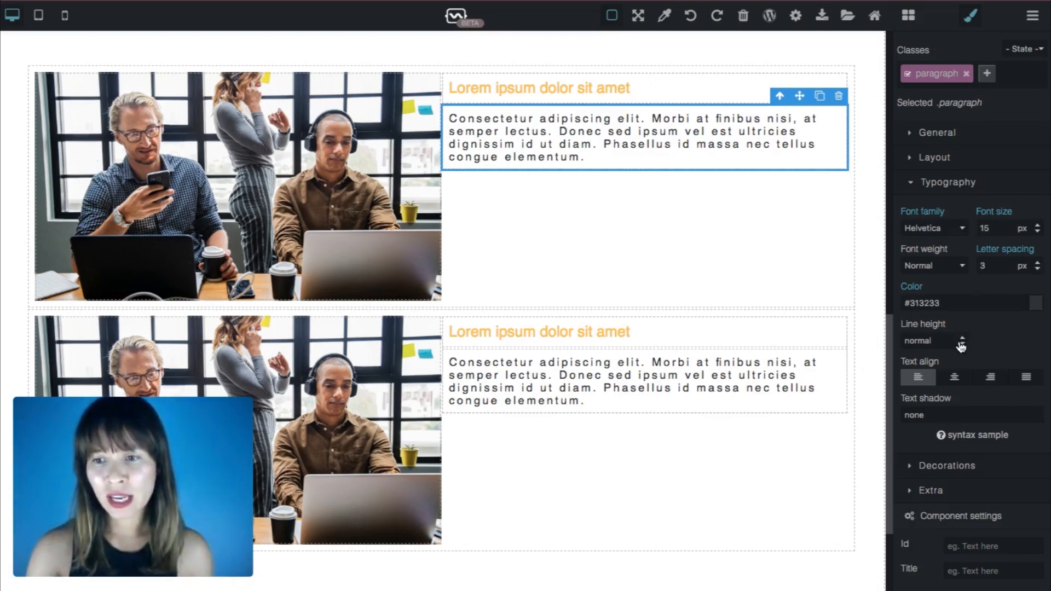
Set the paragraph class's line height to 22 px
left_click_drag(943, 341, 871, 345)
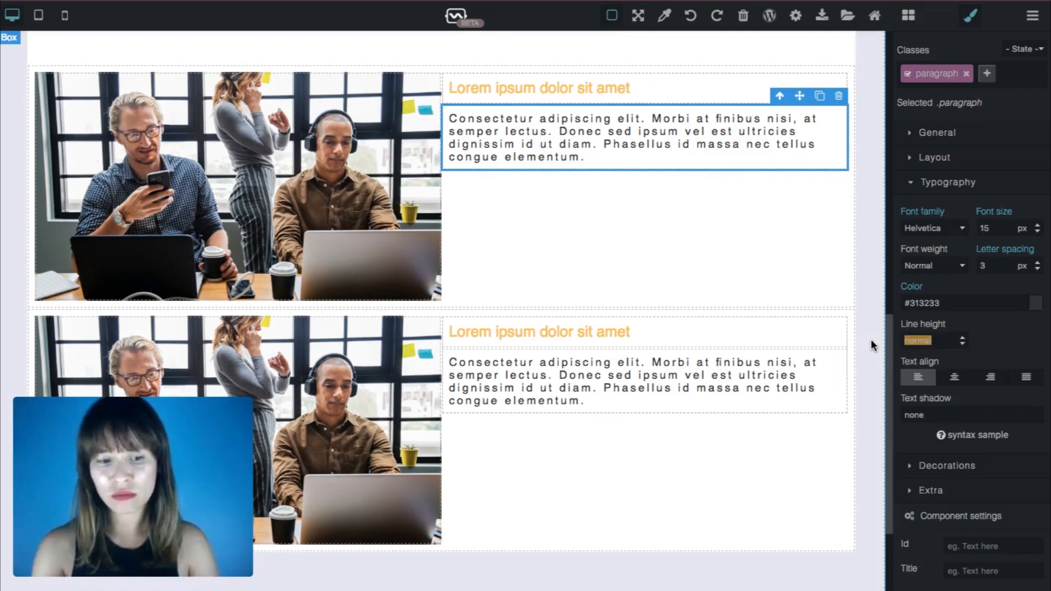
type("15")
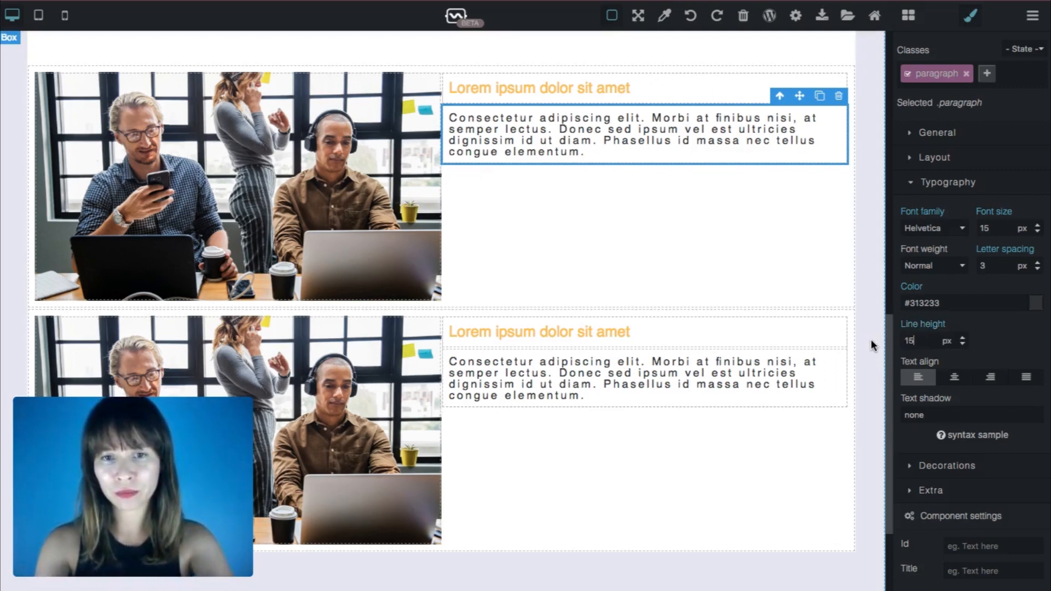
key("ctrl+a")
type("20")
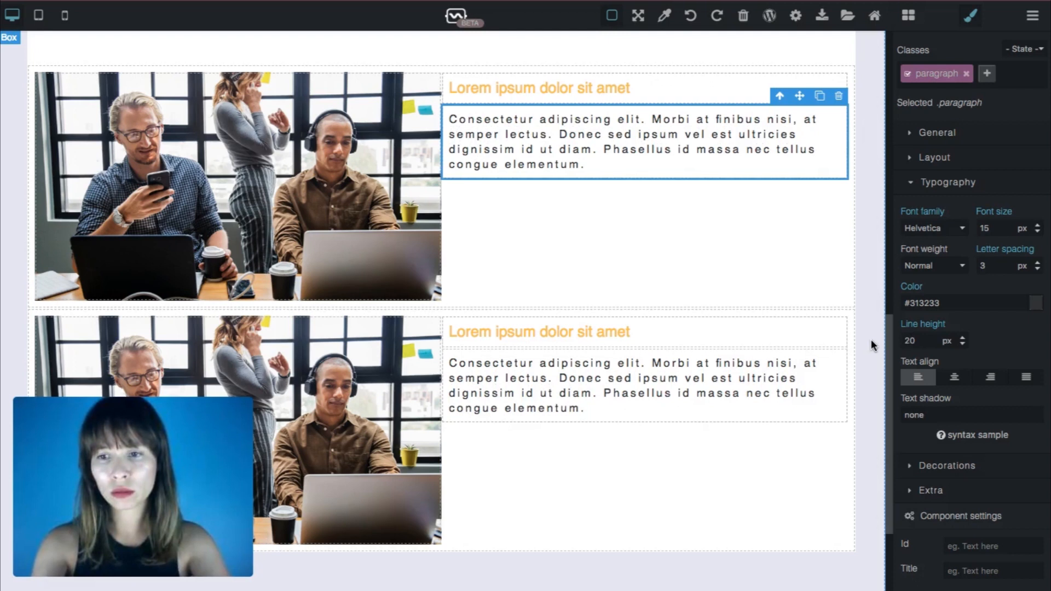
key("BackSpace")
type("2")
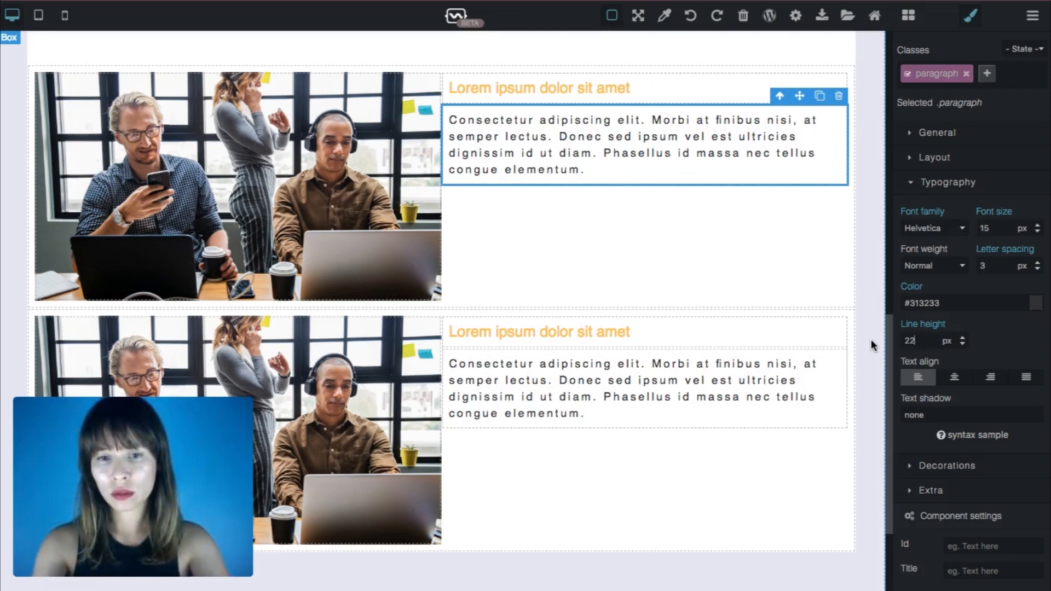
left_click(872, 268)
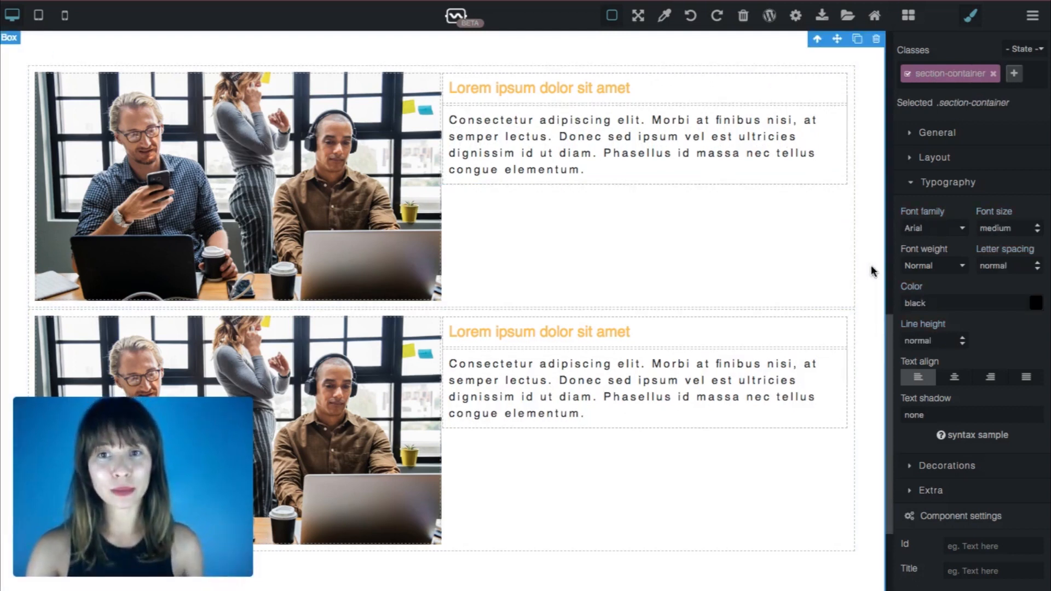
Set the bottom margin of the h4 subheading class to 20 px and toggle the element borders
left_click(790, 89)
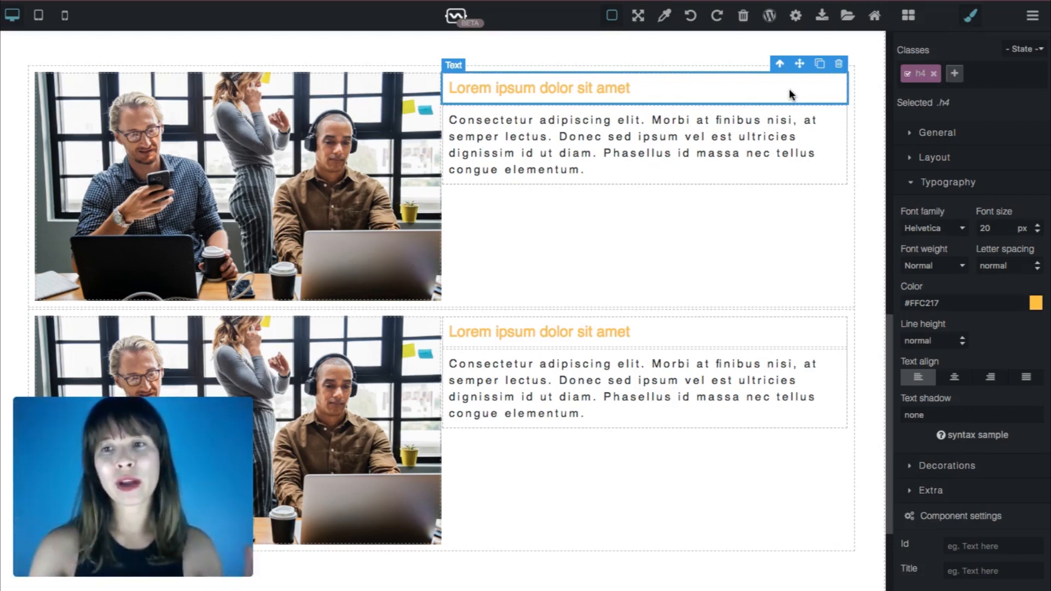
left_click(920, 183)
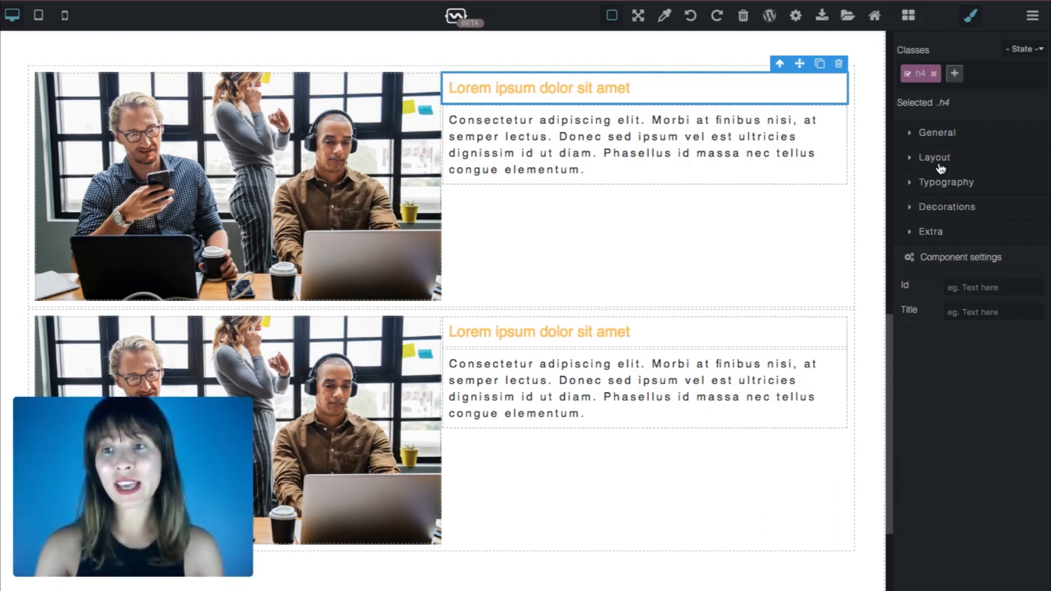
left_click(938, 165)
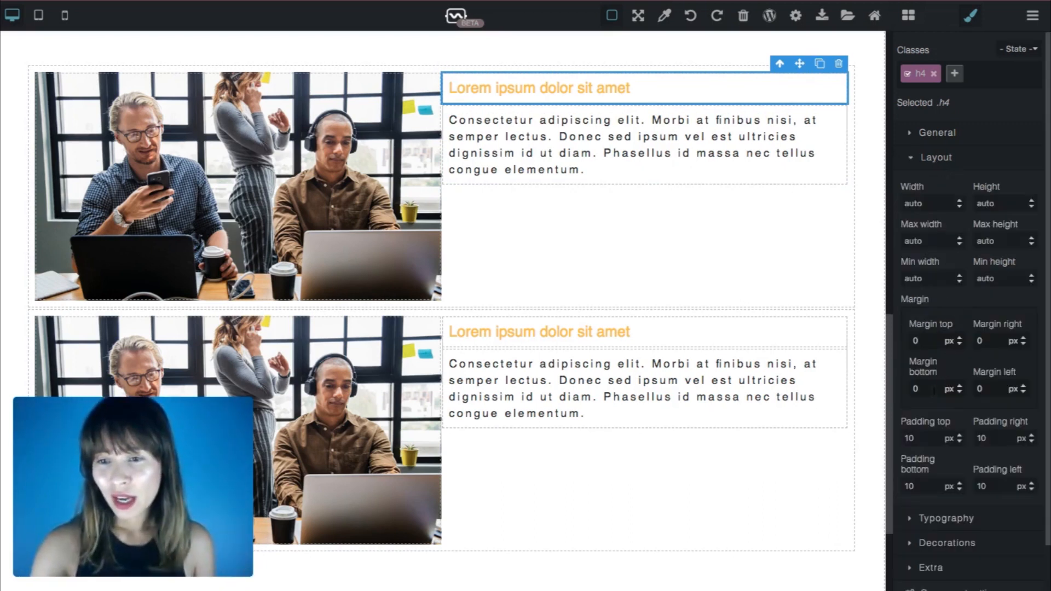
double_click(925, 390)
type("20")
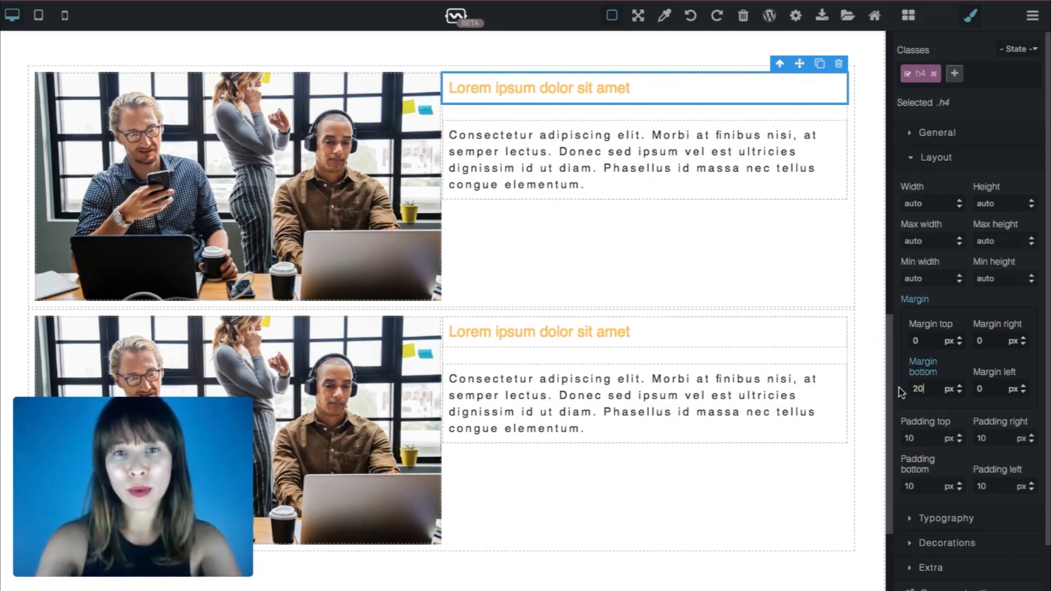
left_click(865, 394)
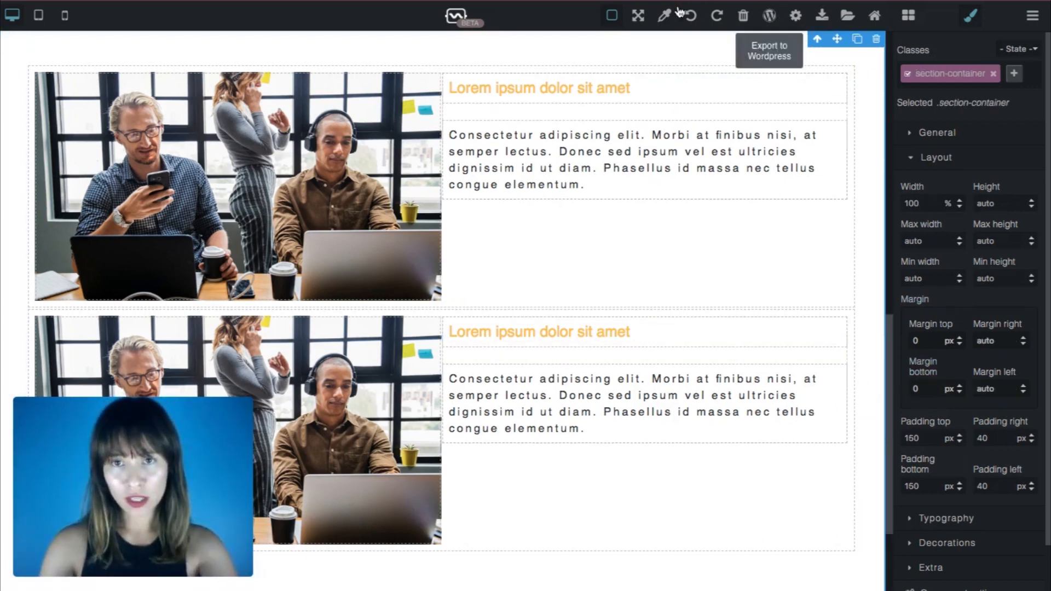
left_click(614, 15)
left_click(617, 18)
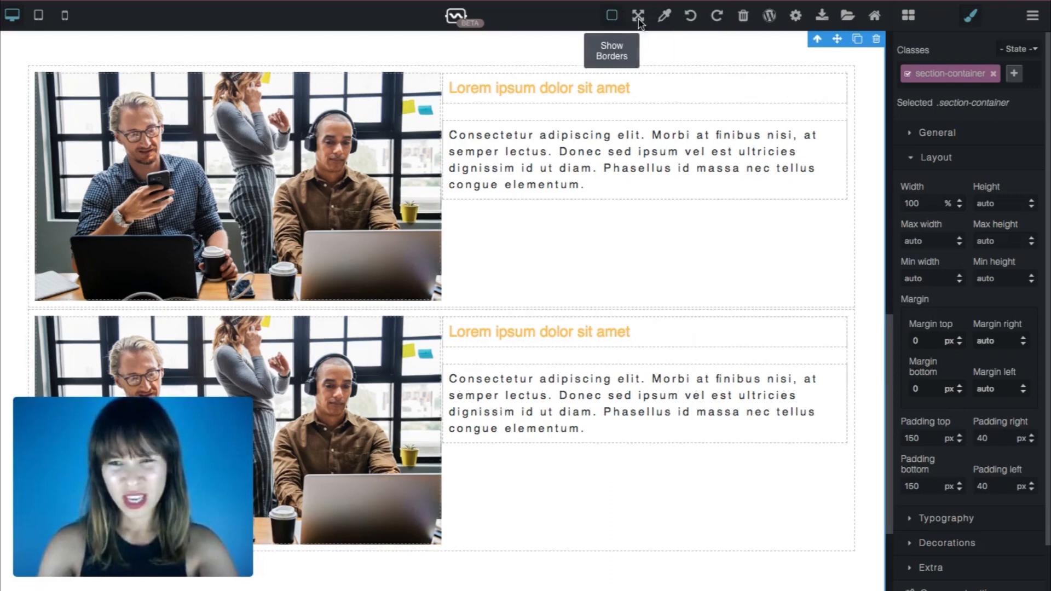
Reduce the h4 subheading class's bottom margin to 10 px and preview the rows without element borders
left_click(801, 91)
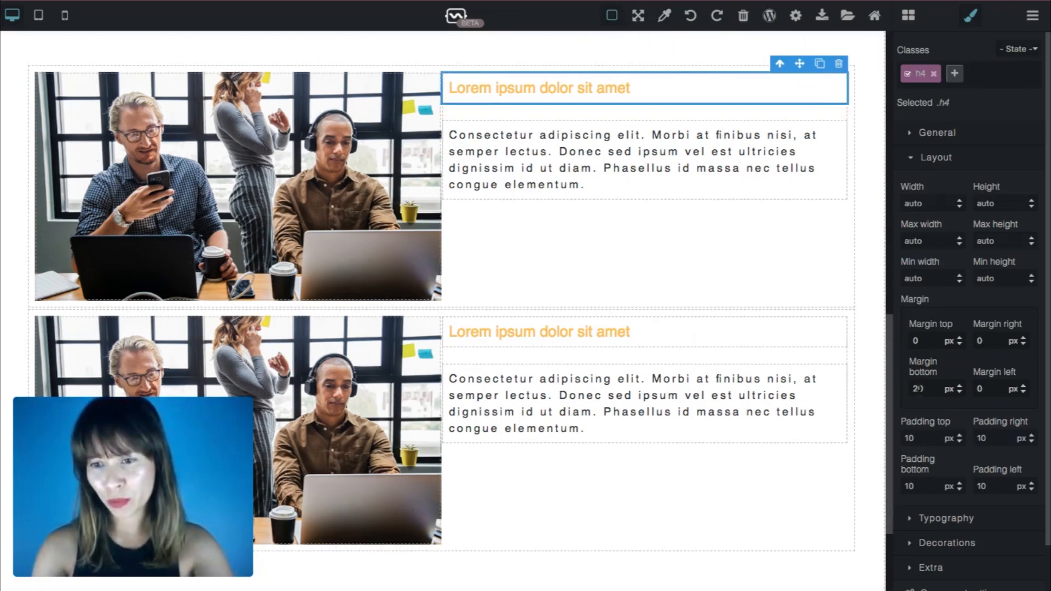
key("BackSpace")
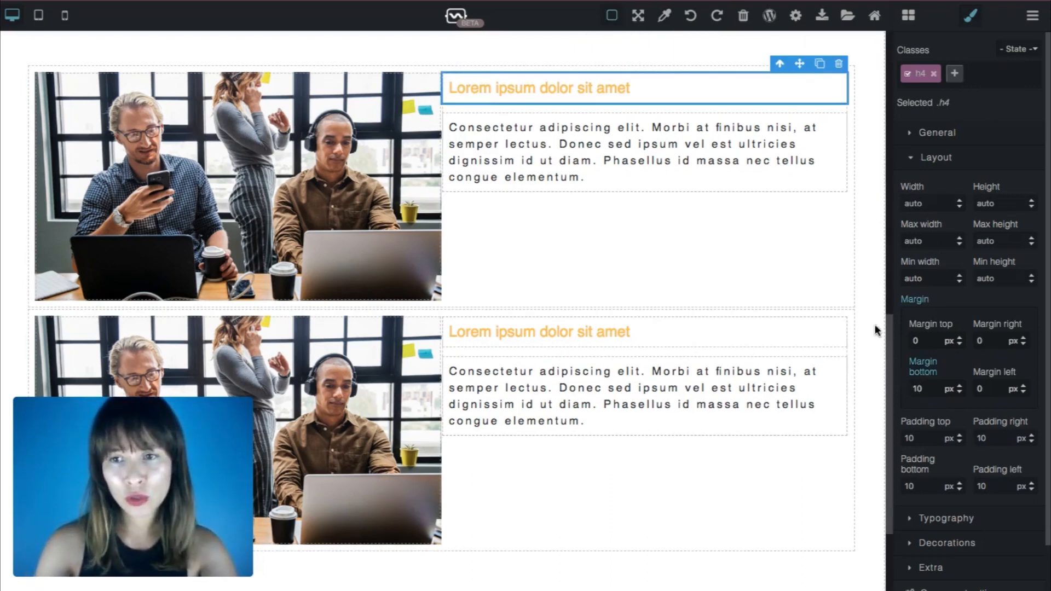
left_click(875, 284)
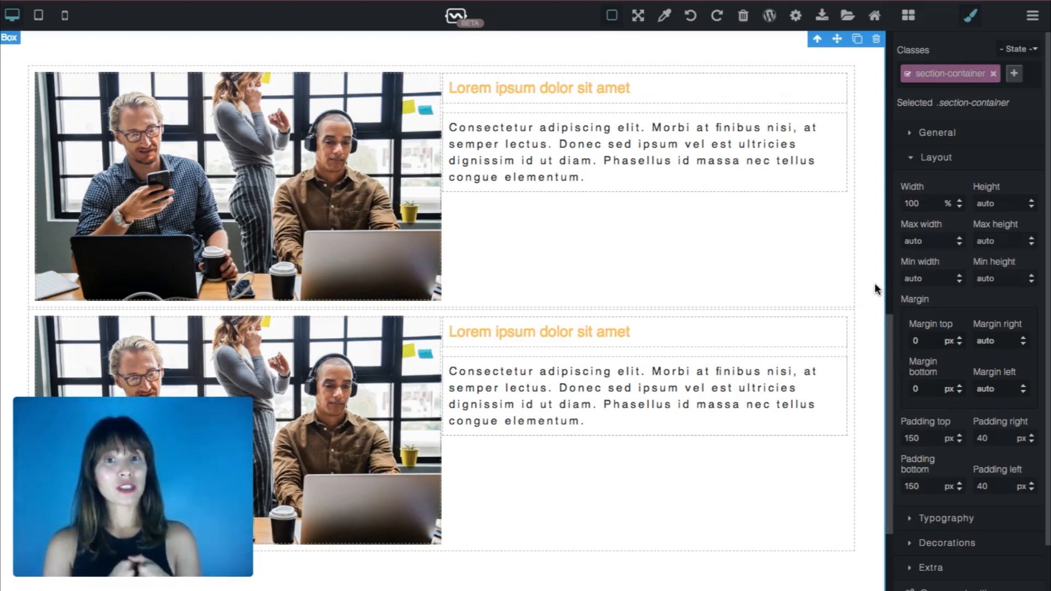
left_click(611, 18)
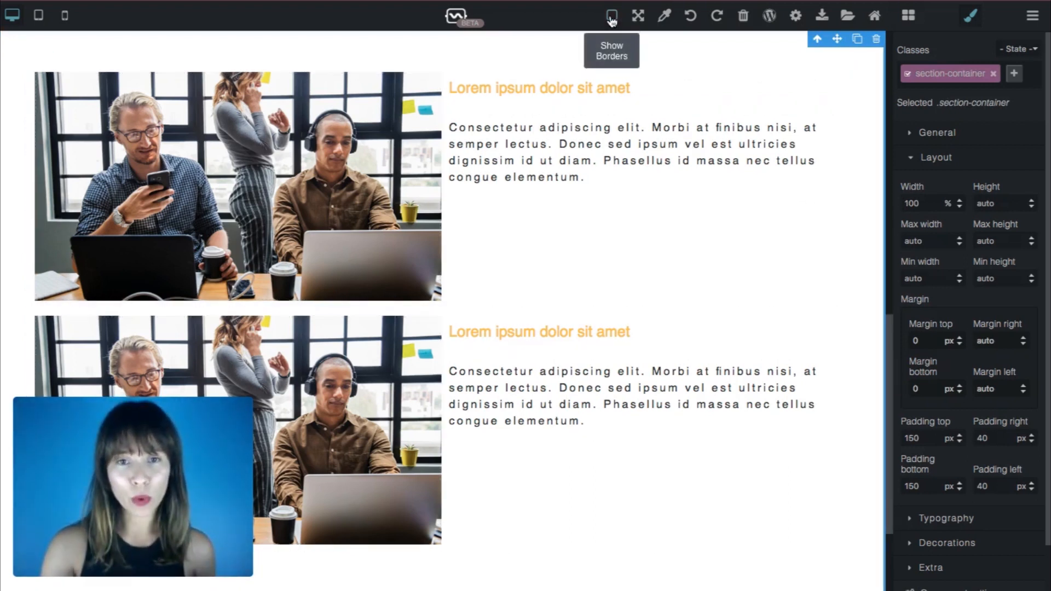
left_click(611, 18)
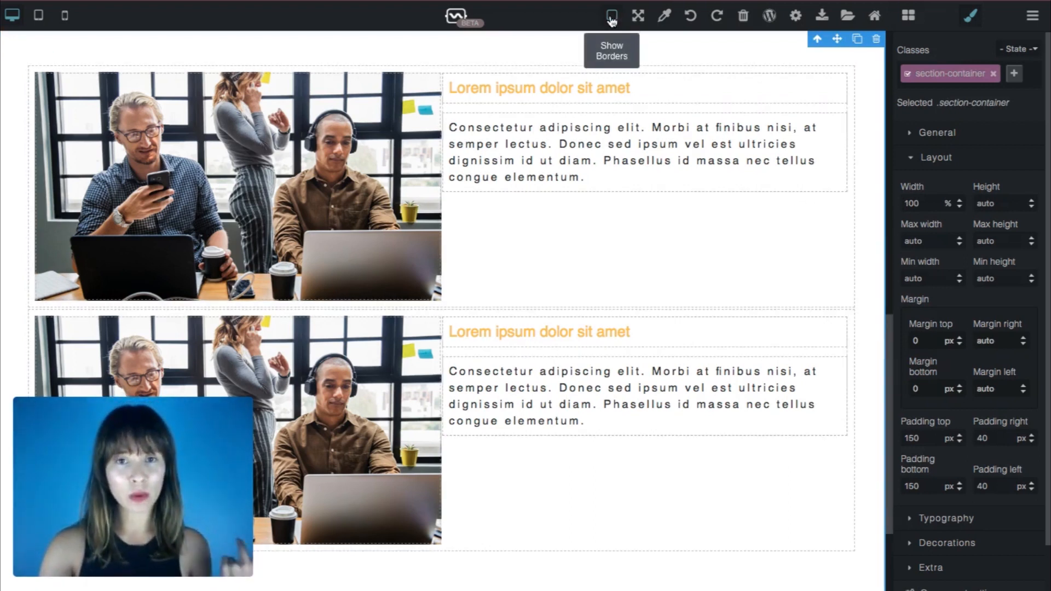
Set the top padding of the column holding the first row's subheading and paragraph to 20 px
left_click(832, 243)
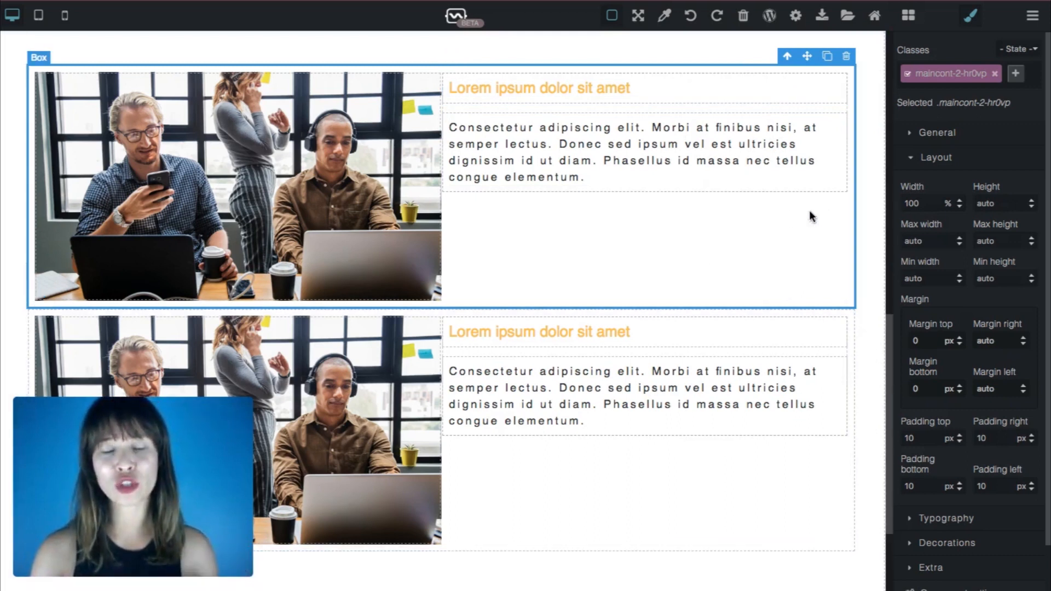
left_click(547, 113)
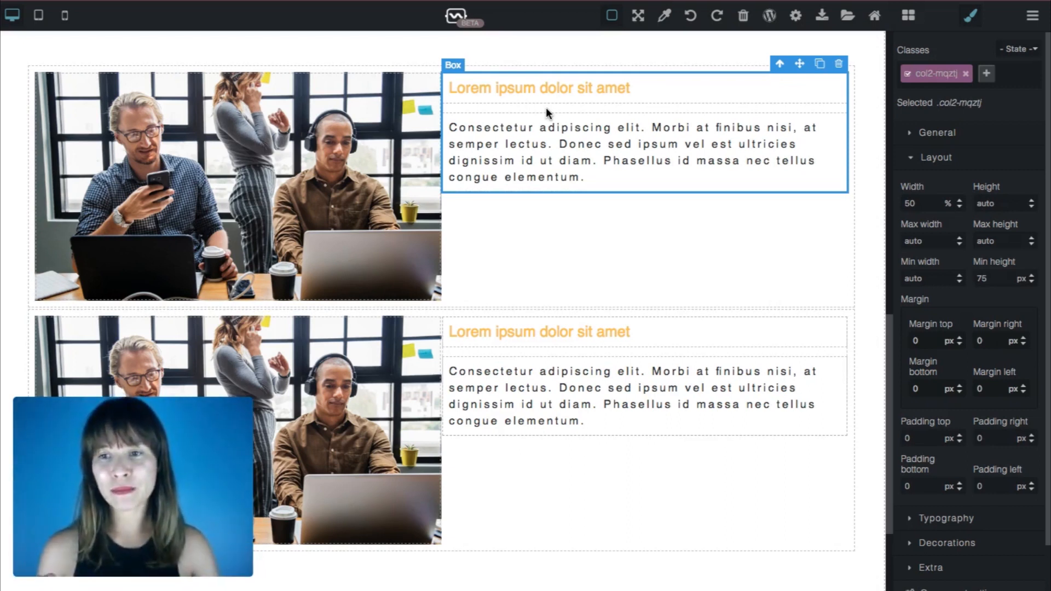
left_click_drag(915, 440, 897, 442)
type("20")
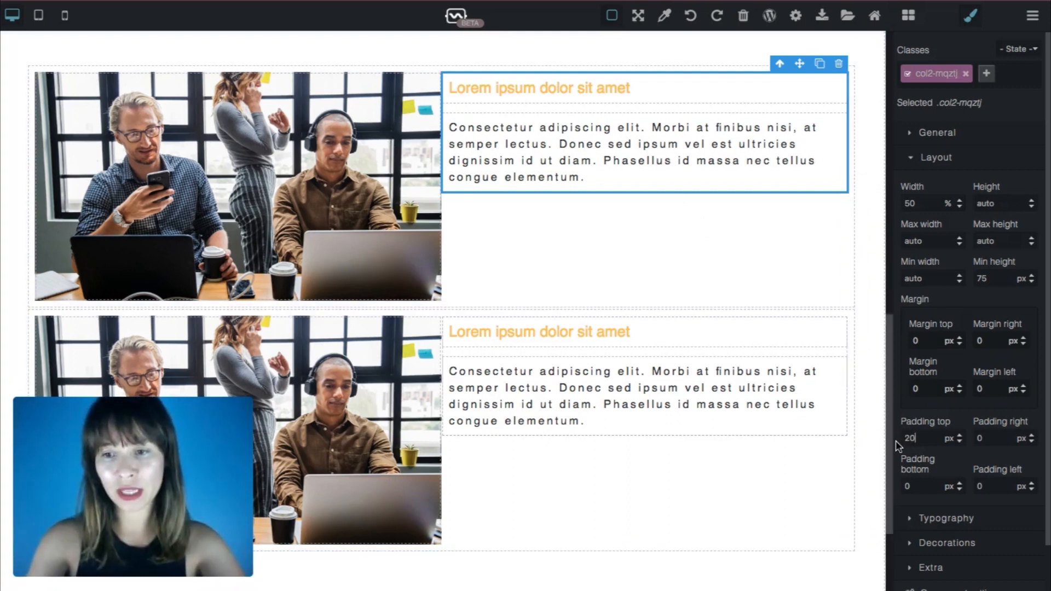
key("Return")
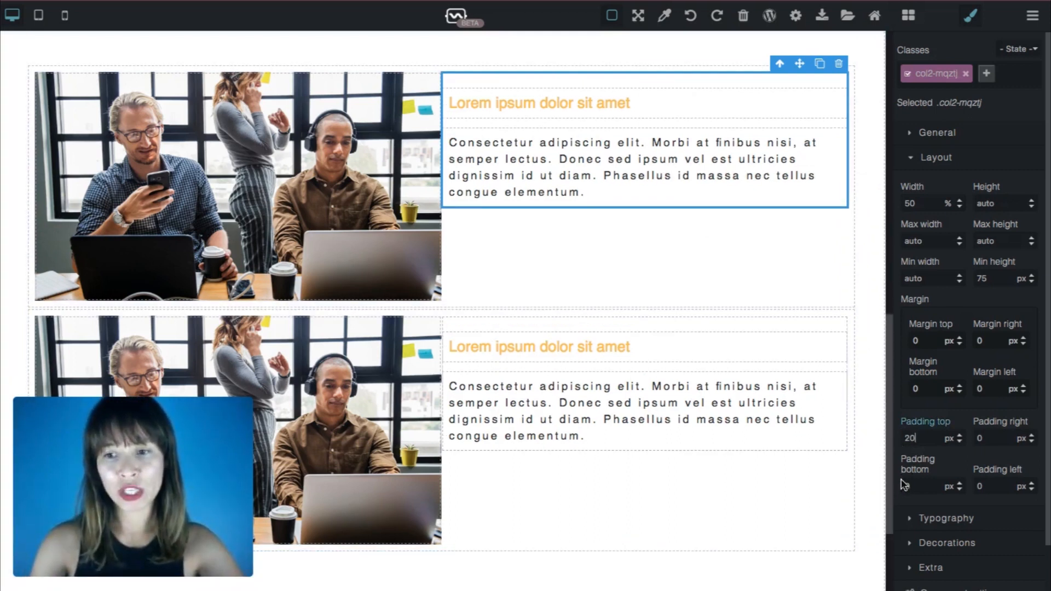
Give the text column 40 px of padding on both its right and left sides
left_click(995, 439)
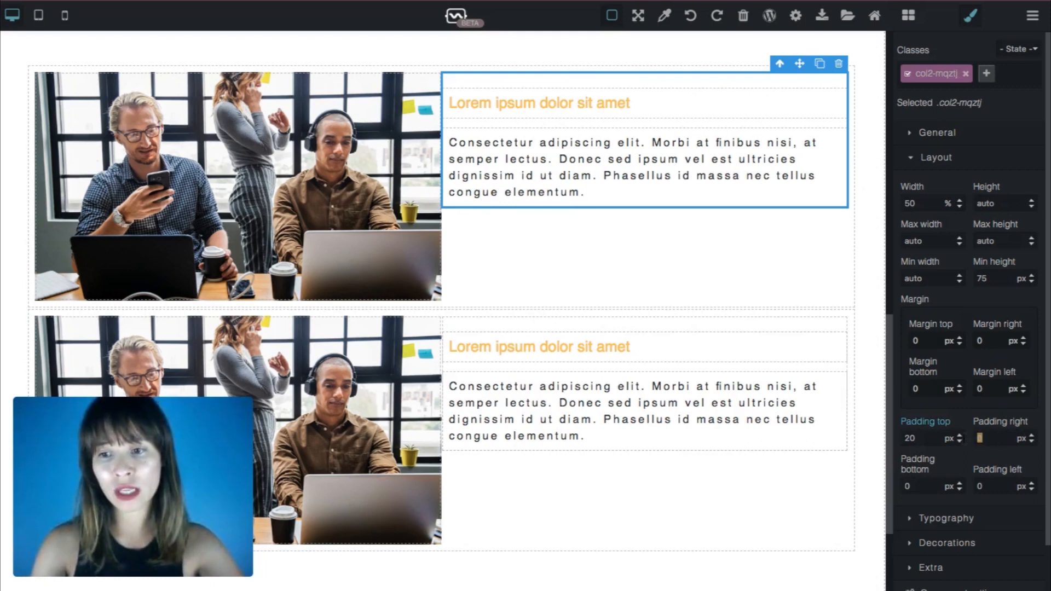
type("40")
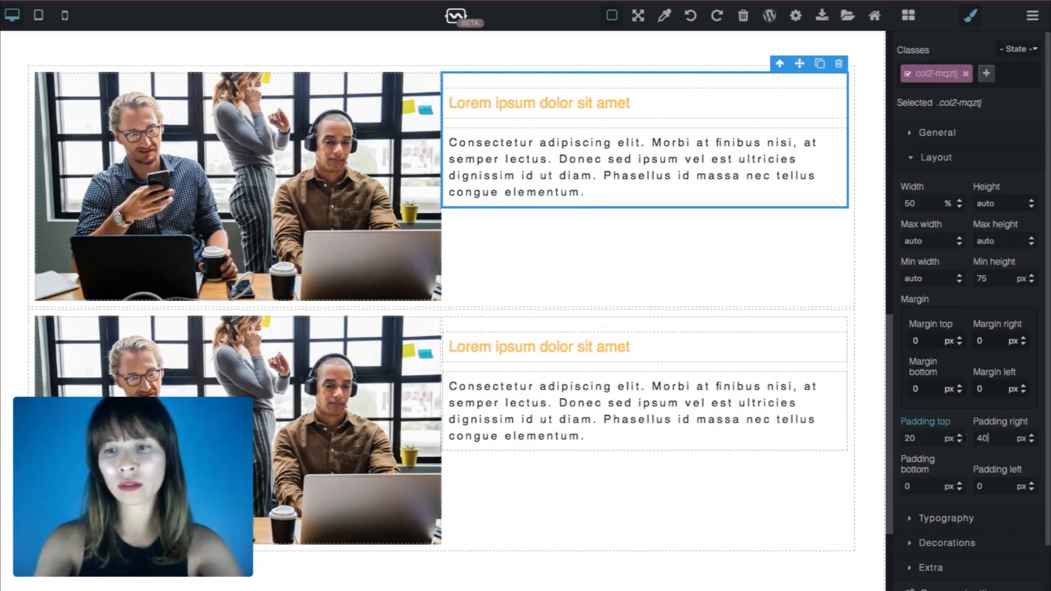
key("Return")
left_click_drag(987, 487, 961, 489)
type("40")
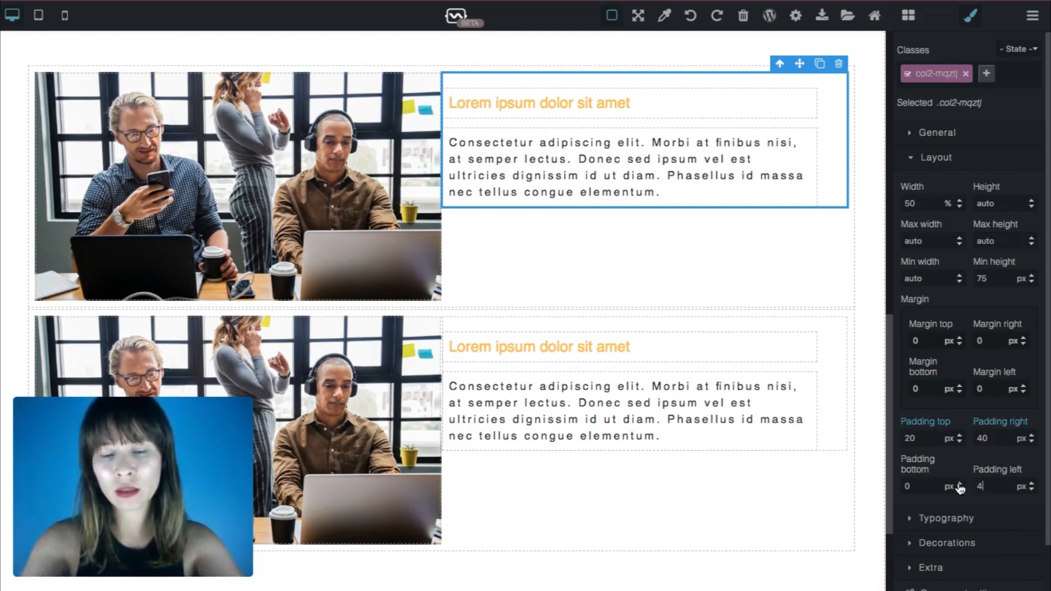
key("Return")
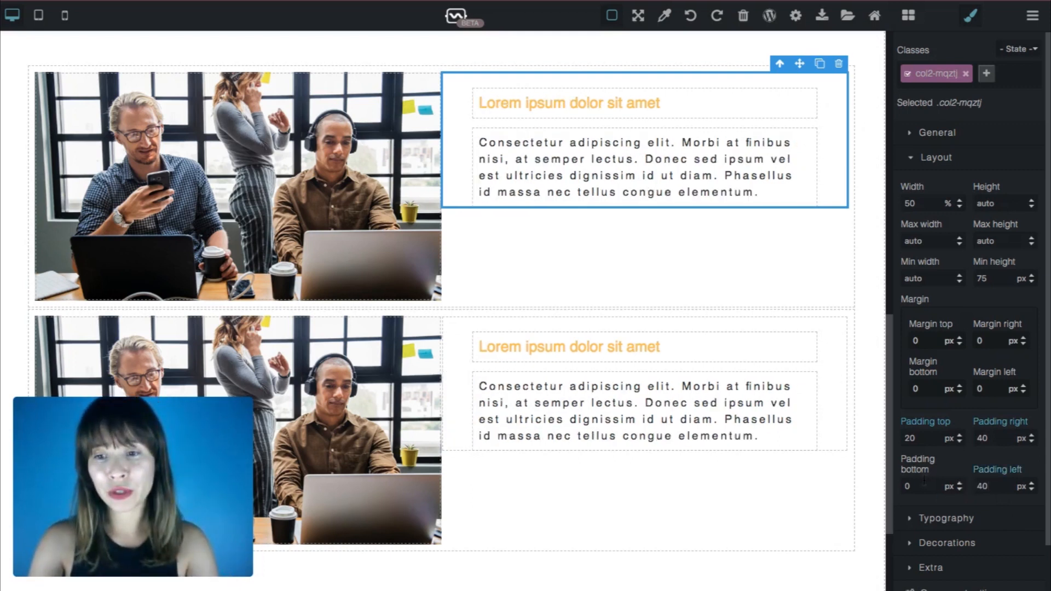
Set the text column's bottom padding to 40 px
left_click_drag(921, 484, 889, 487)
type("40")
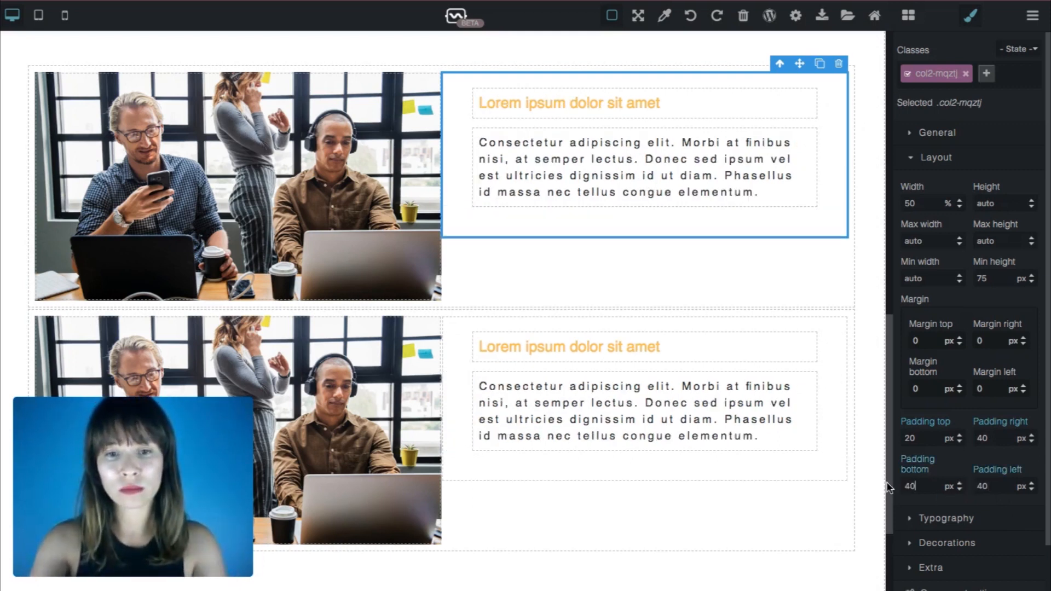
left_click(871, 315)
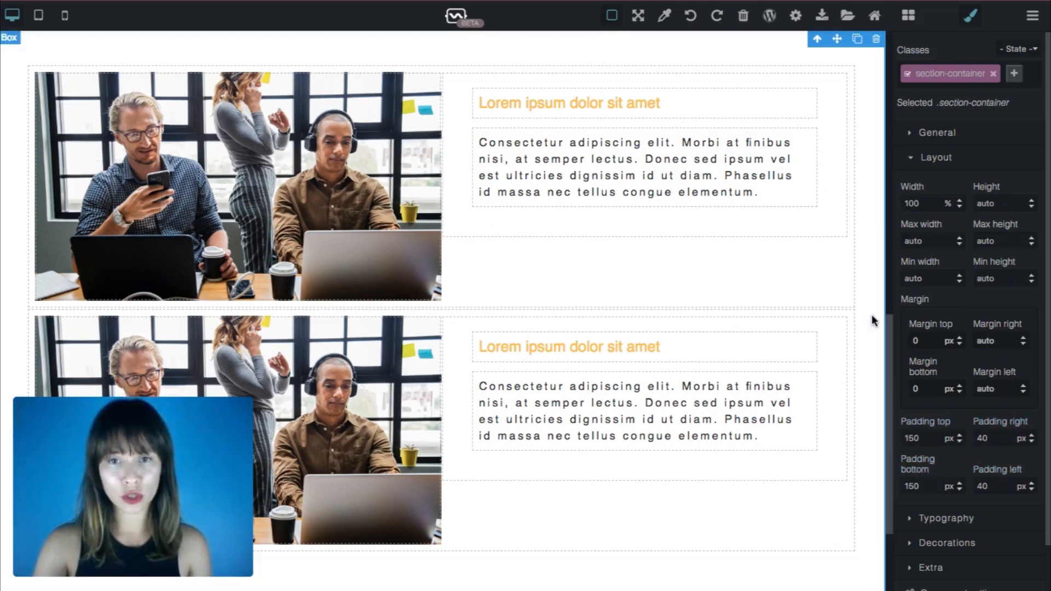
Examine both photo-and-text rows with the element borders hidden, and restore the borders
left_click(614, 17)
left_click(614, 17)
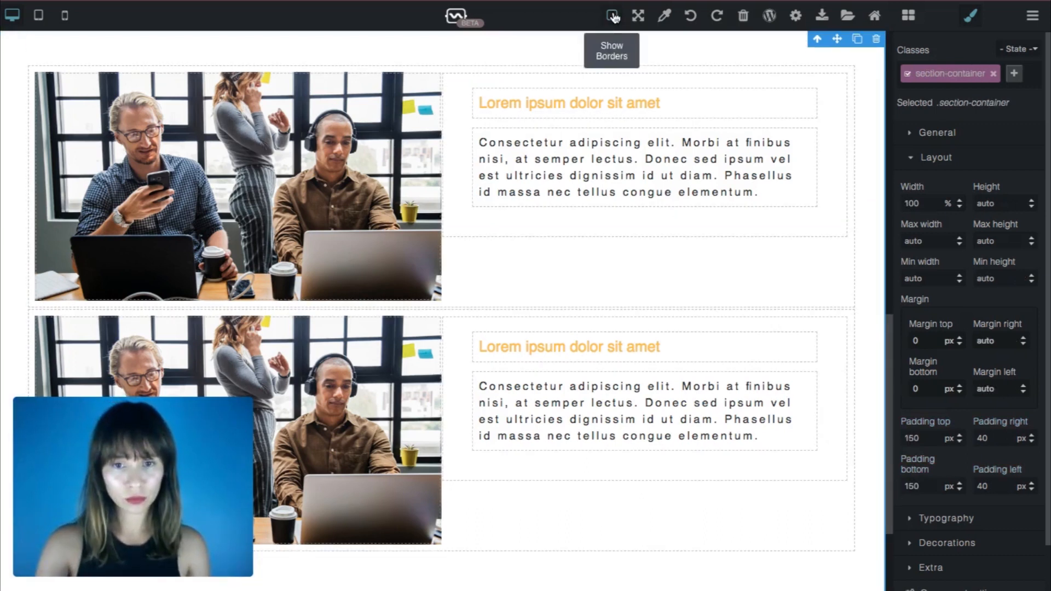
left_click(612, 15)
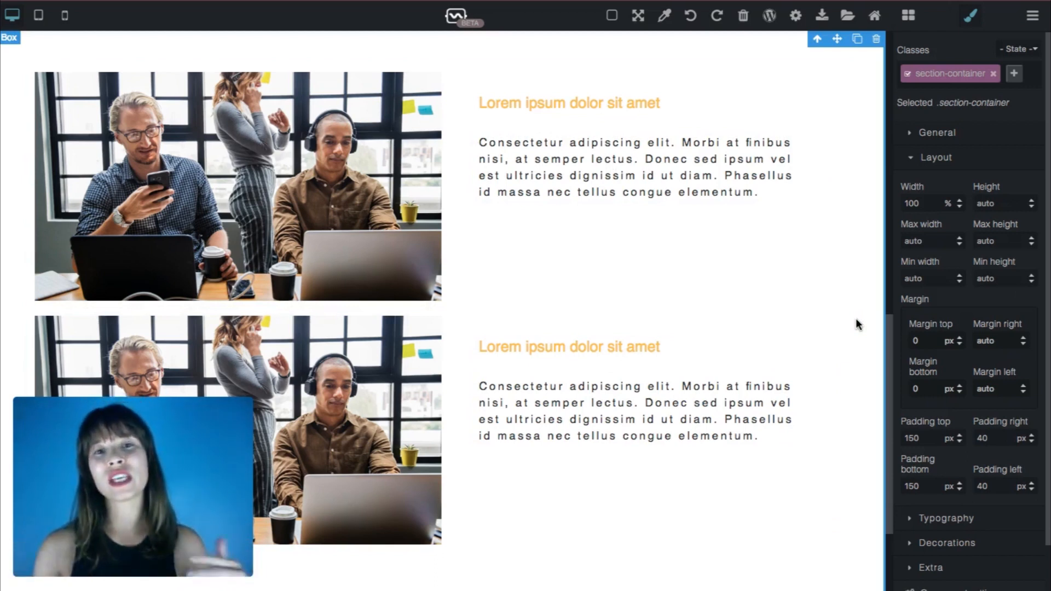
scroll(856, 325, "down", 2)
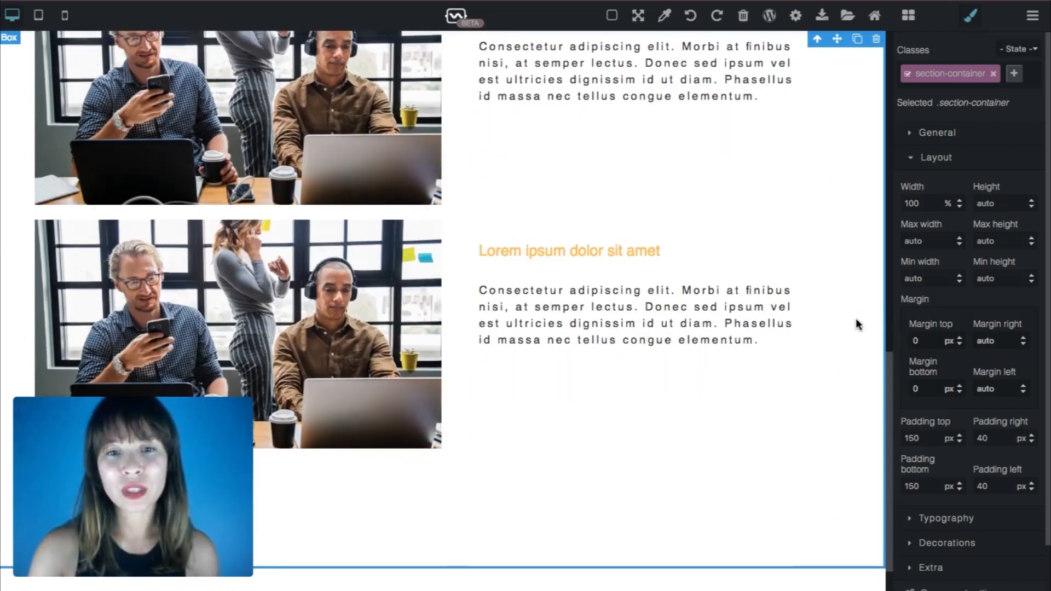
left_click(610, 17)
Move the second row's image column to the right of its text column so the layout mirrors the first row
scroll(661, 159, "down", 1)
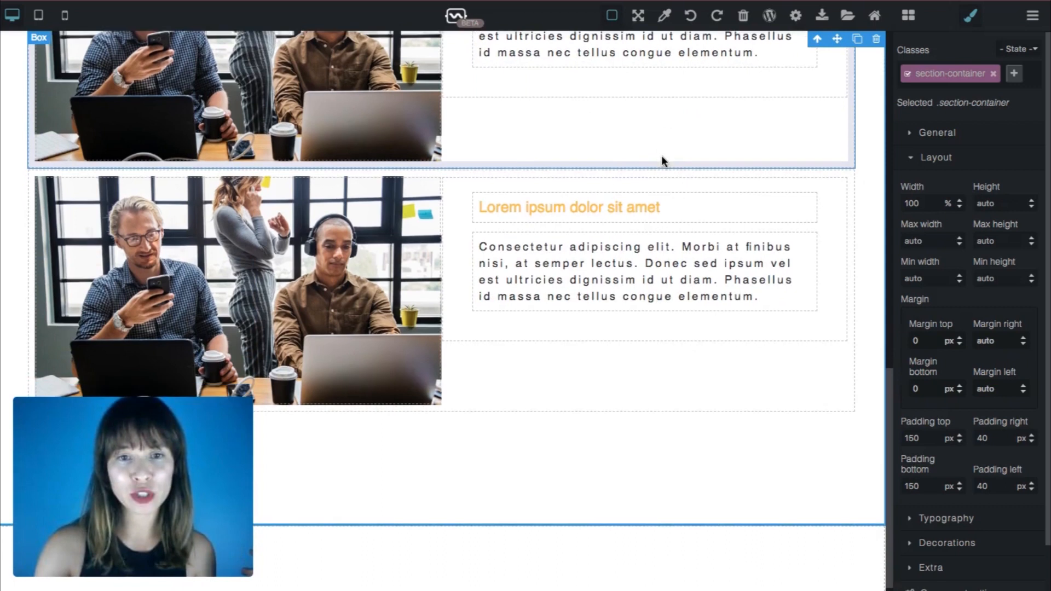
left_click(415, 198)
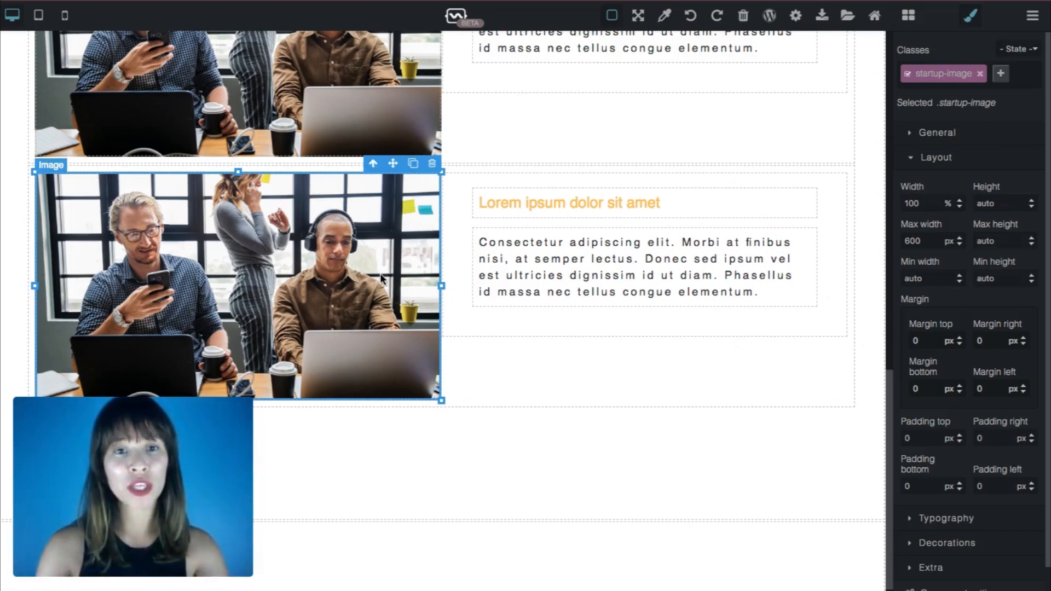
left_click(373, 166)
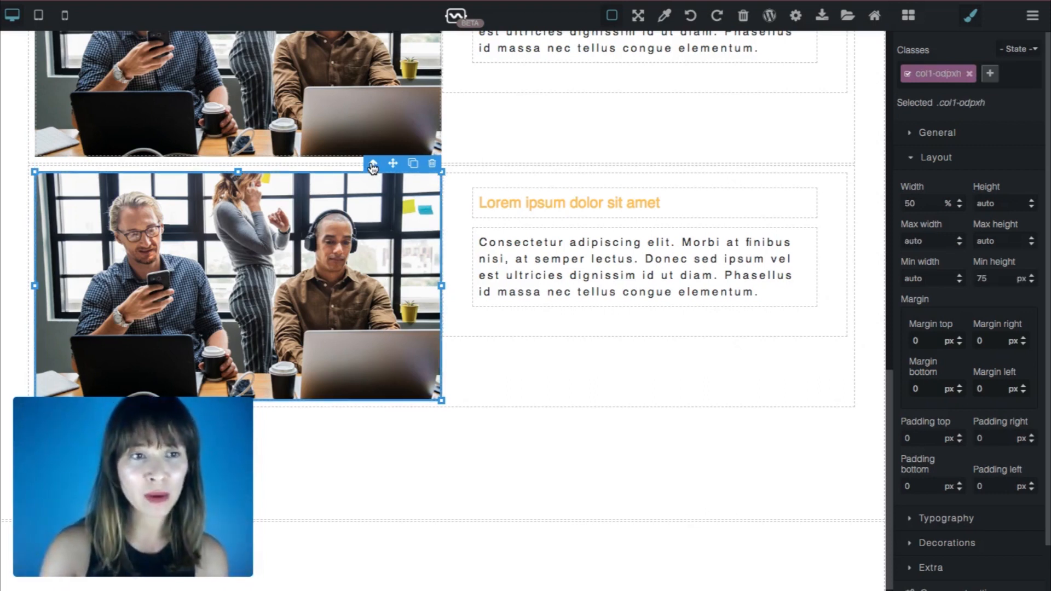
left_click_drag(393, 164, 847, 225)
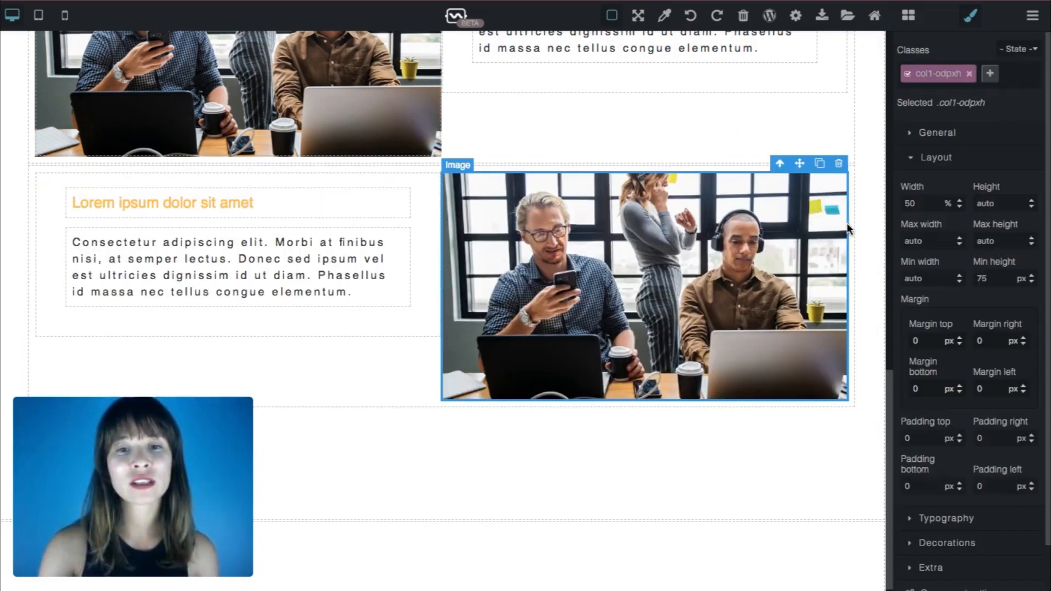
left_click(875, 202)
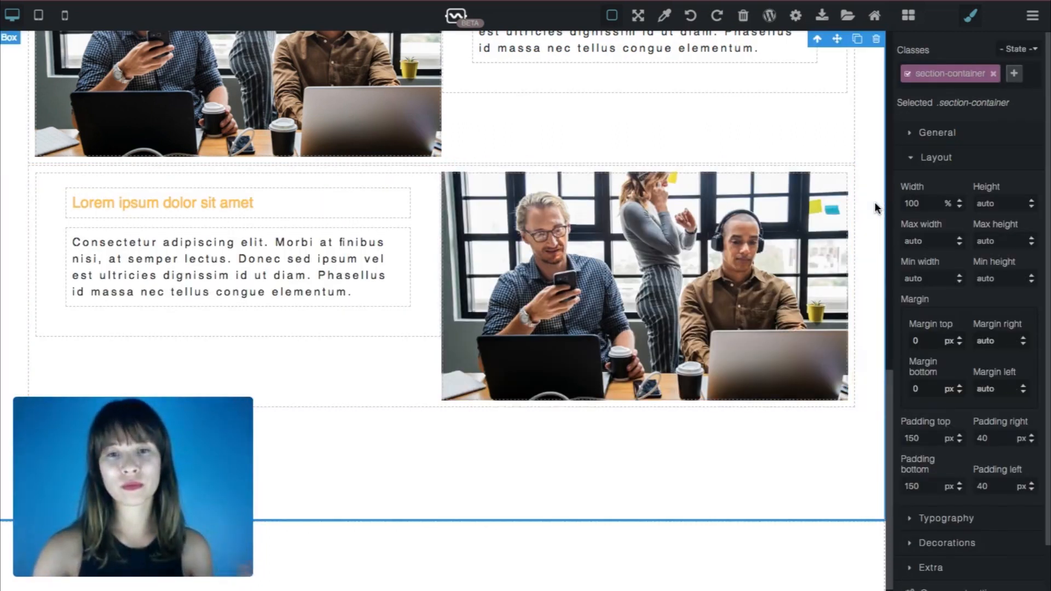
Set the bottom margin of the first photo-and-text row's container box to 50 px
scroll(875, 202, "up", 4)
scroll(875, 202, "up", 1)
scroll(876, 202, "down", 2)
scroll(875, 202, "up", 1)
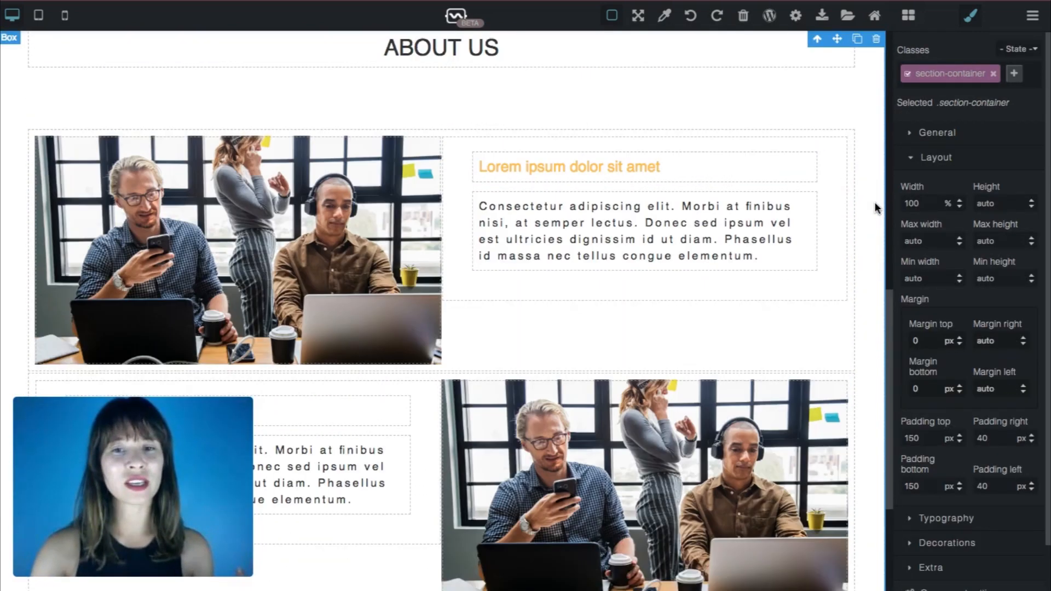
scroll(875, 202, "down", 2)
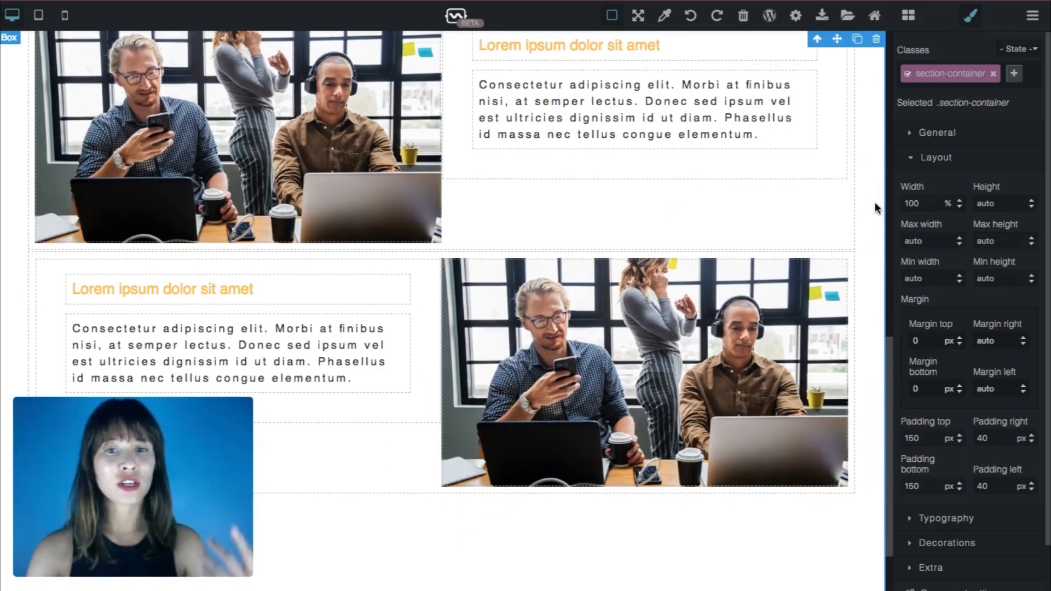
left_click(839, 219)
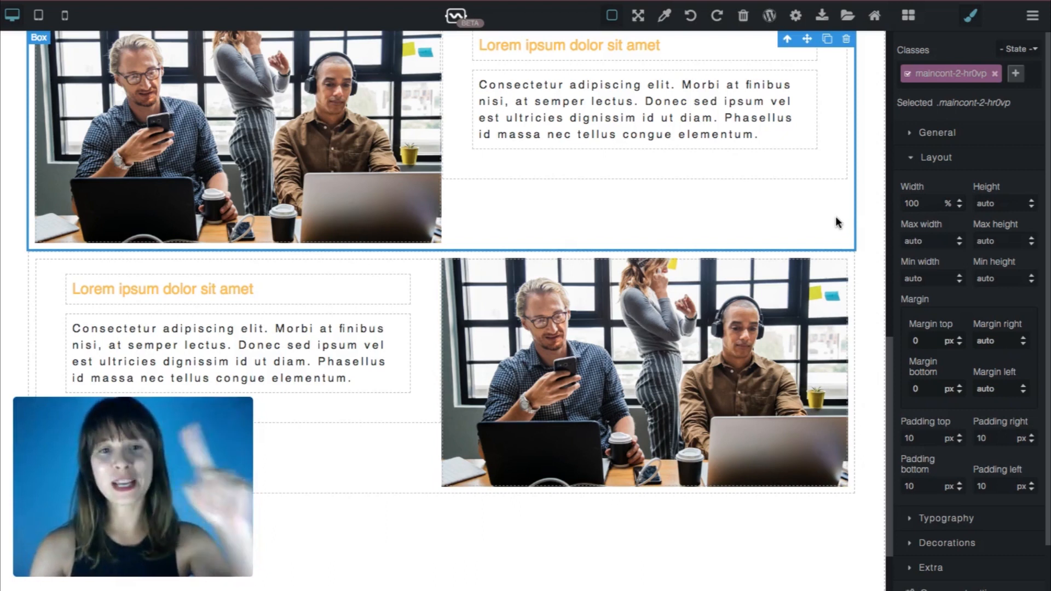
double_click(932, 391)
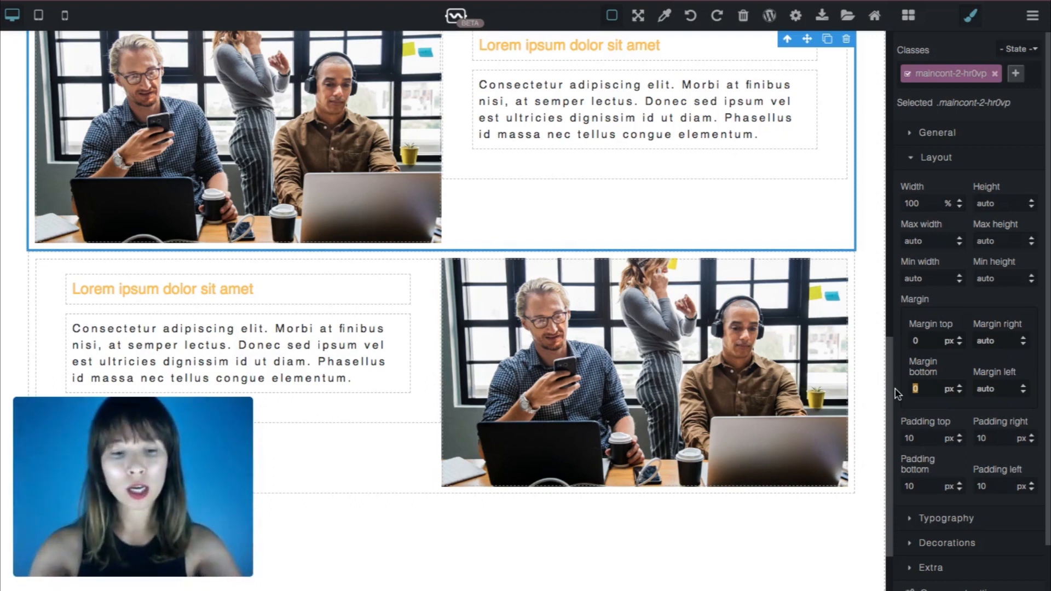
type("40")
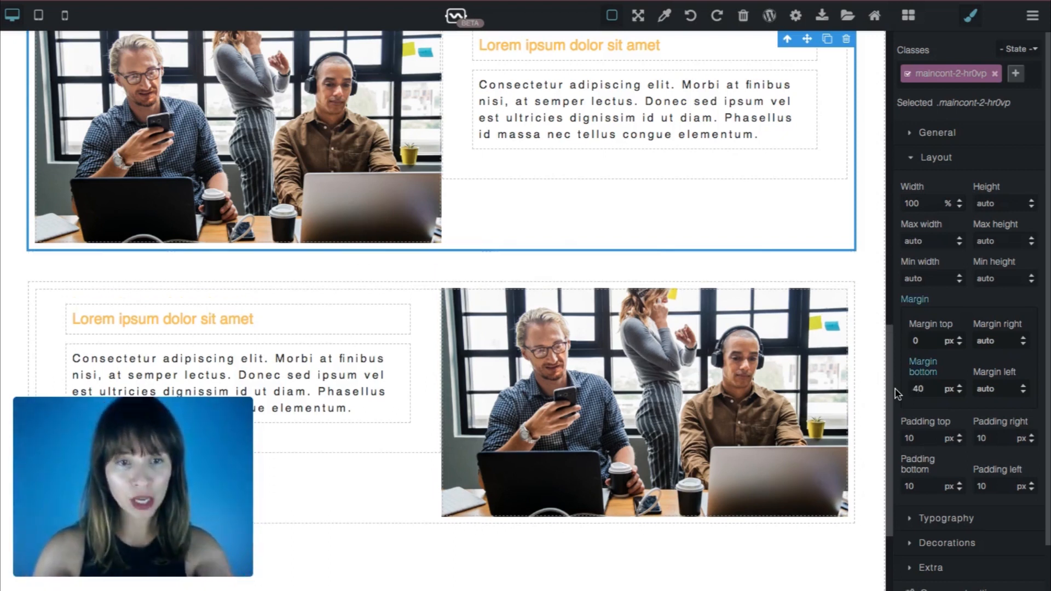
key("BackSpace")
key("BackSpace")
type("50")
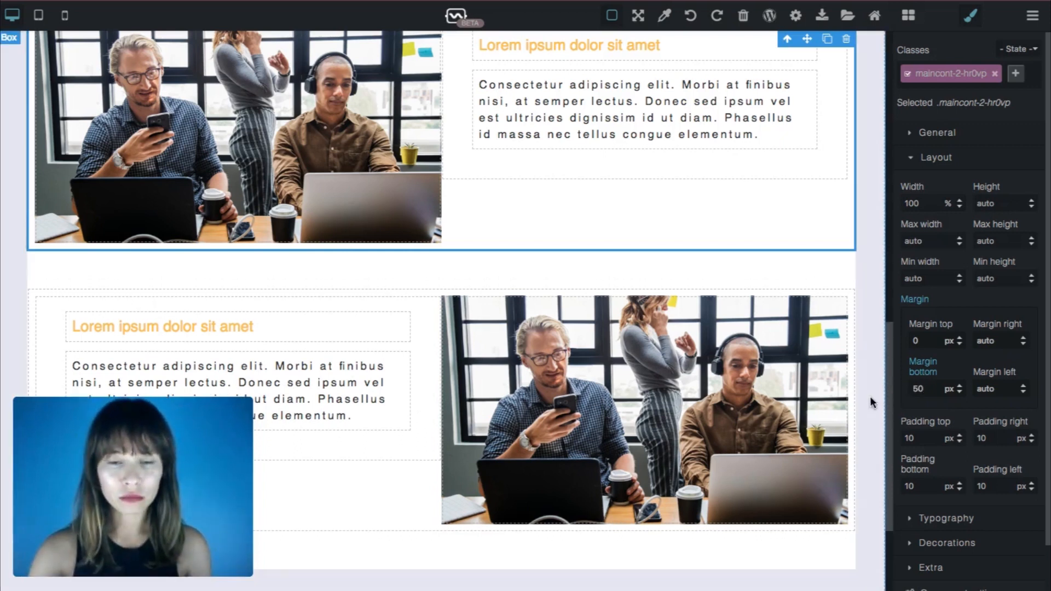
Check the spacing between the two photo-and-text rows with the element borders hidden, and show the borders again
left_click(869, 396)
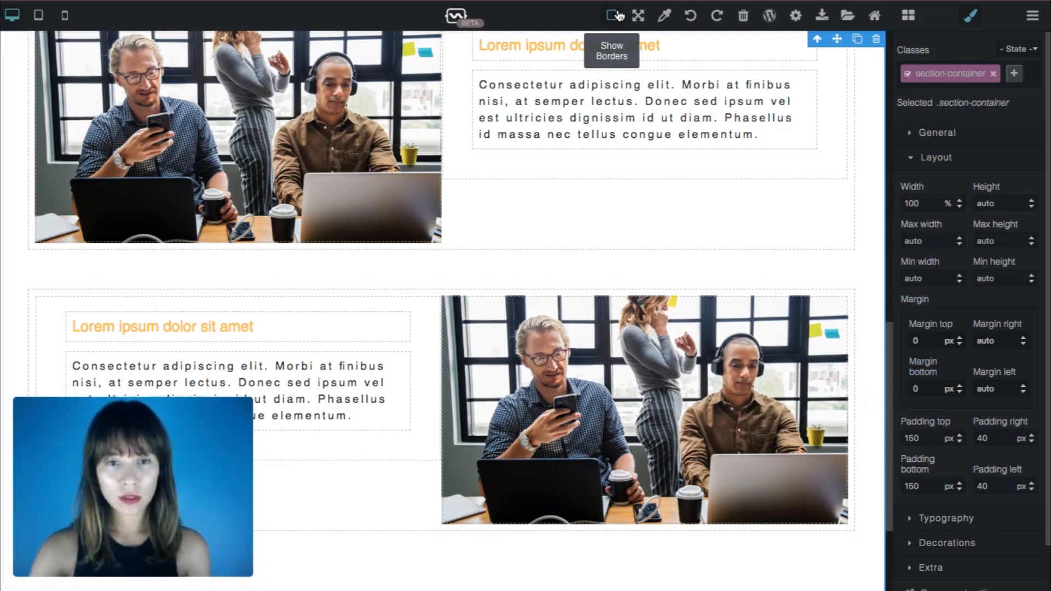
left_click(638, 15)
left_click(638, 15)
scroll(876, 208, "down", 3)
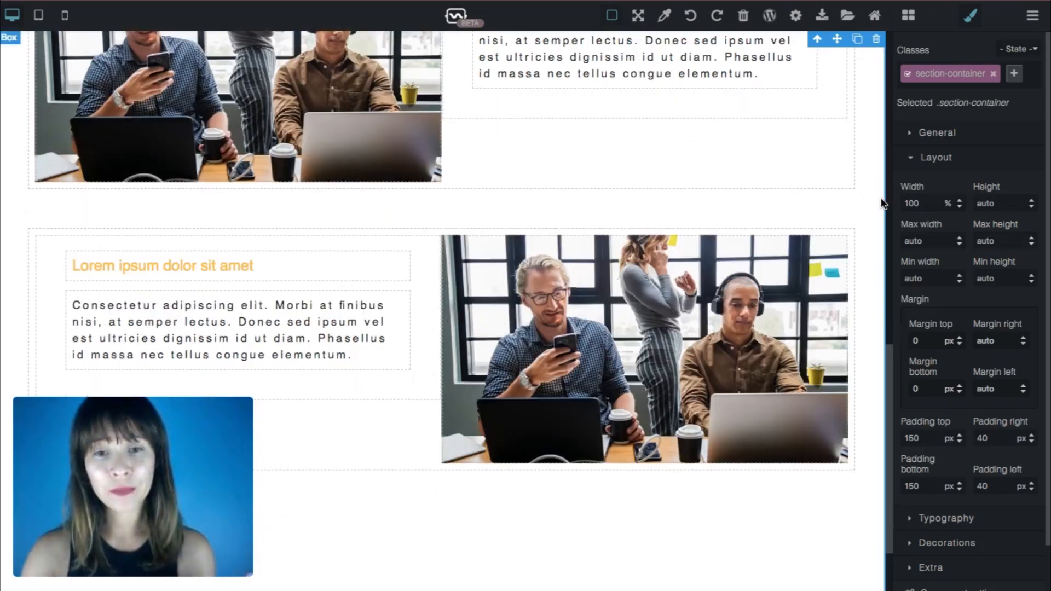
Replace the second row's photo with the uploaded about-us-rawpixel-678089-unsplash image
left_click(643, 289)
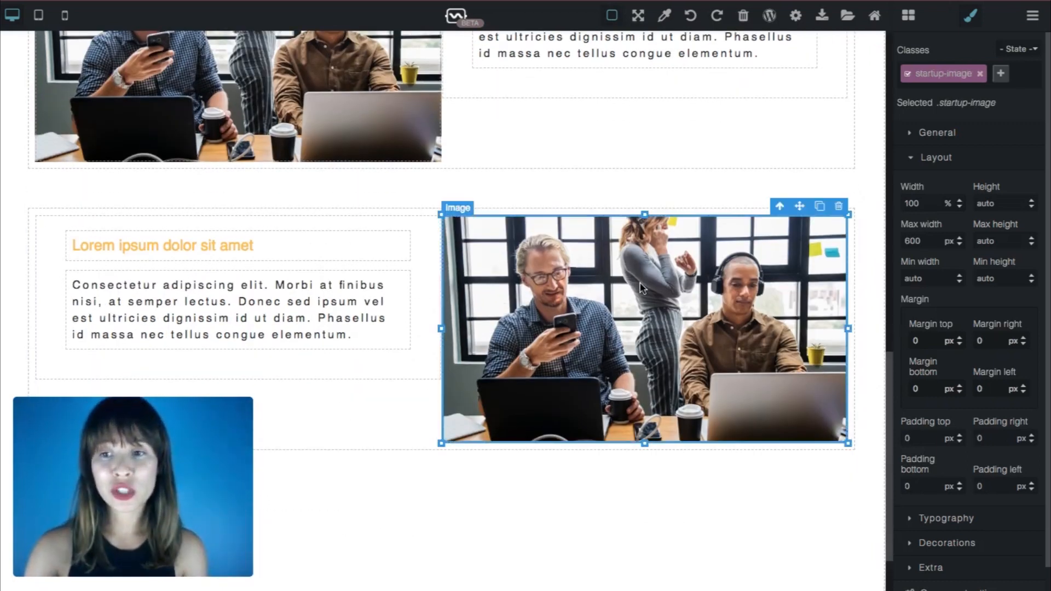
double_click(643, 289)
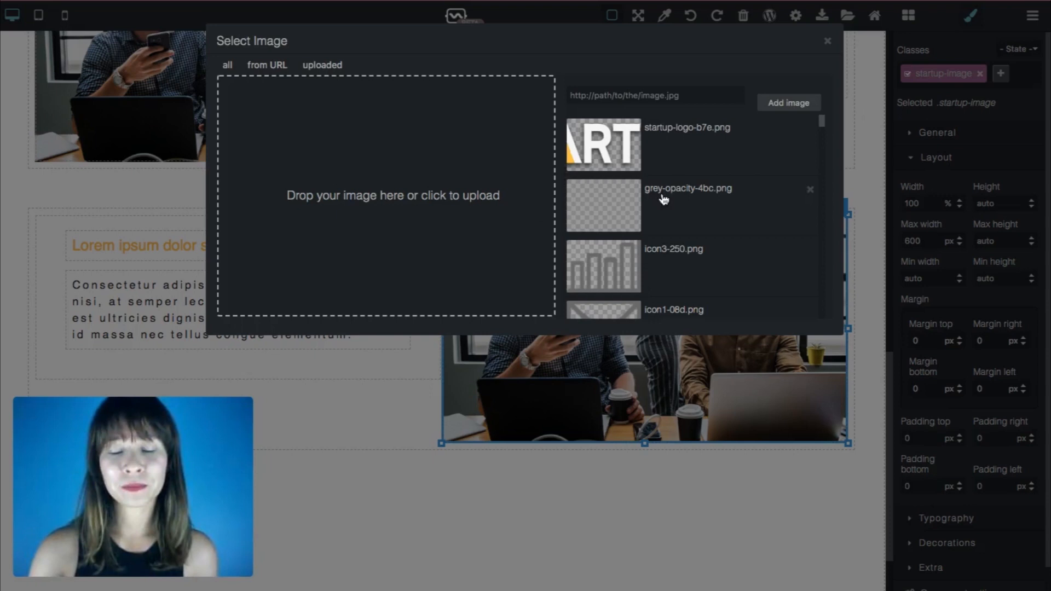
scroll(664, 199, "down", 5)
scroll(663, 198, "down", 3)
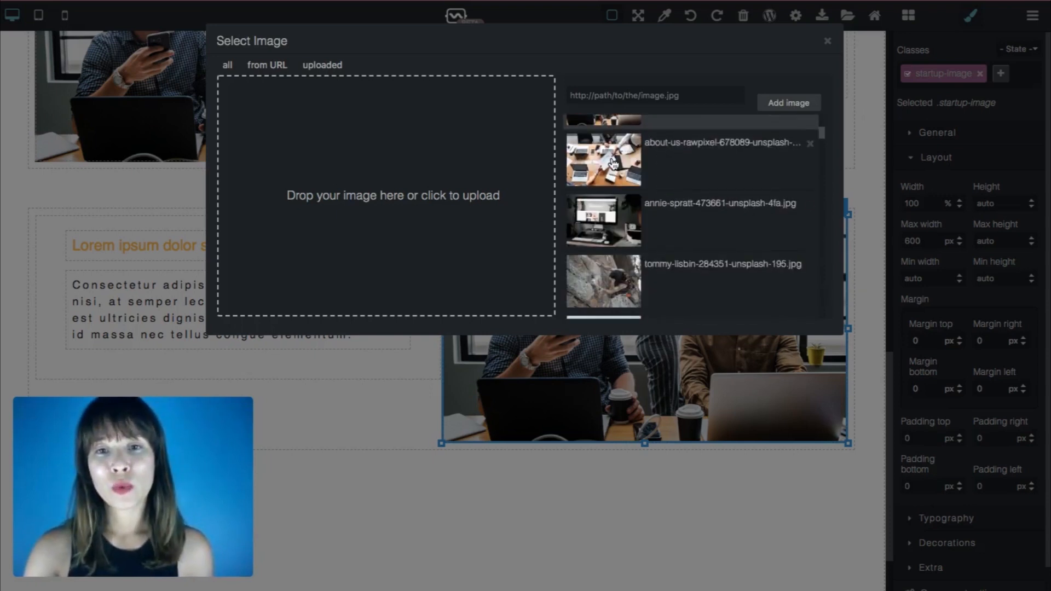
left_click(614, 164)
left_click(863, 234)
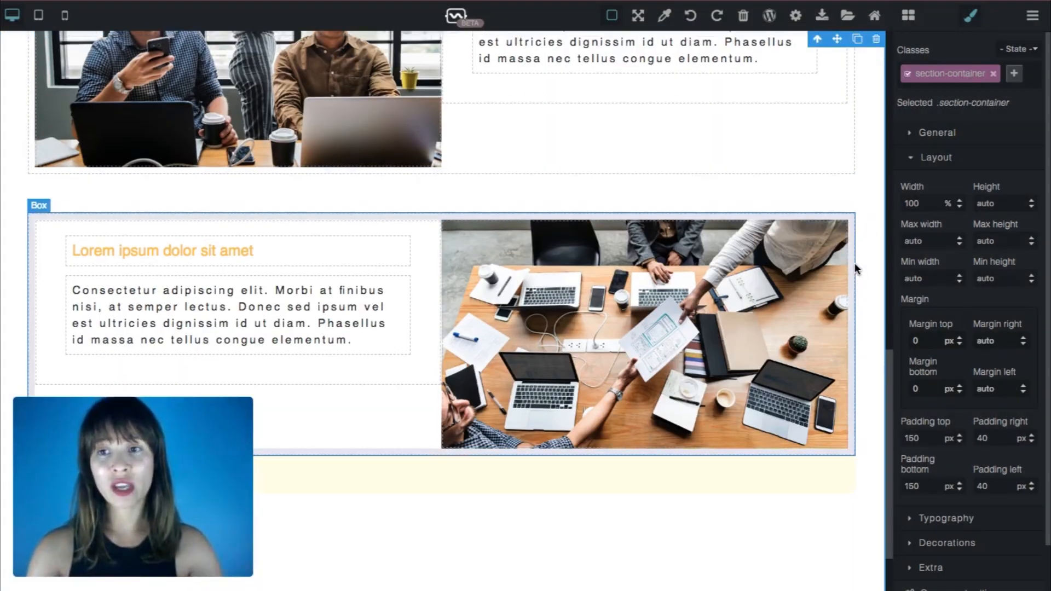
Try a max width of 200 px on the startup-image class shared by both photos
scroll(852, 265, "up", 2)
left_click(679, 378)
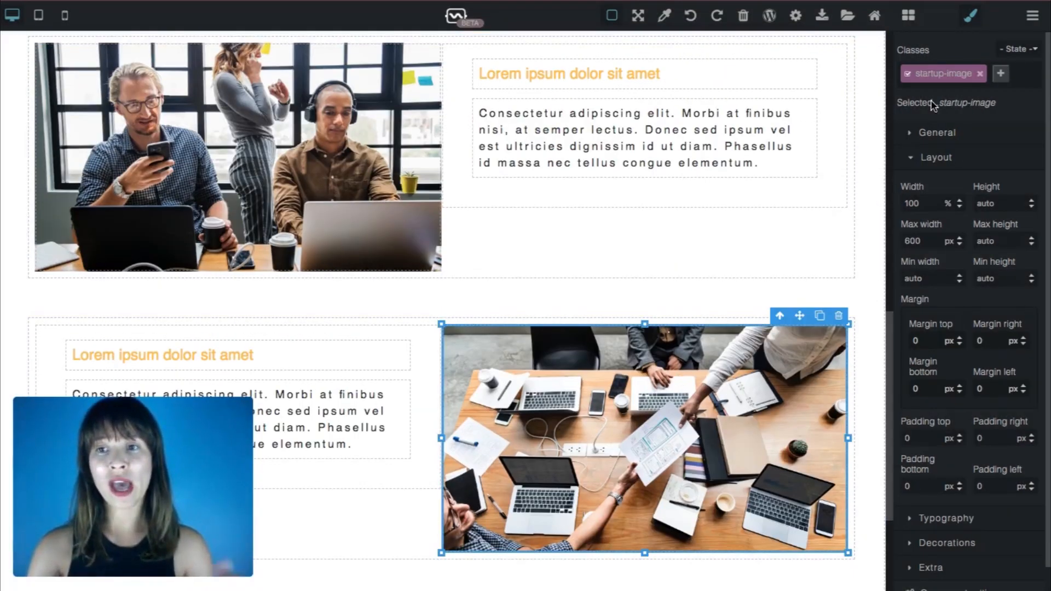
left_click(333, 128)
left_click_drag(922, 241, 895, 245)
type("200")
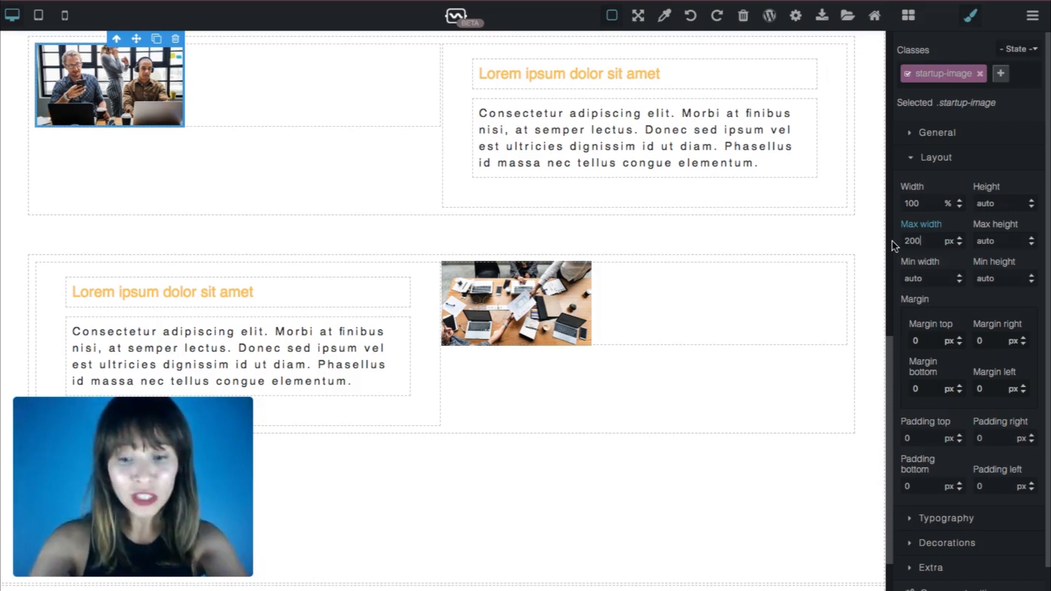
Set the max width of the startup-image class back to 600 px
type("000")
key("BackSpace")
key("BackSpace")
key("BackSpace")
key("BackSpace")
key("BackSpace")
key("BackSpace")
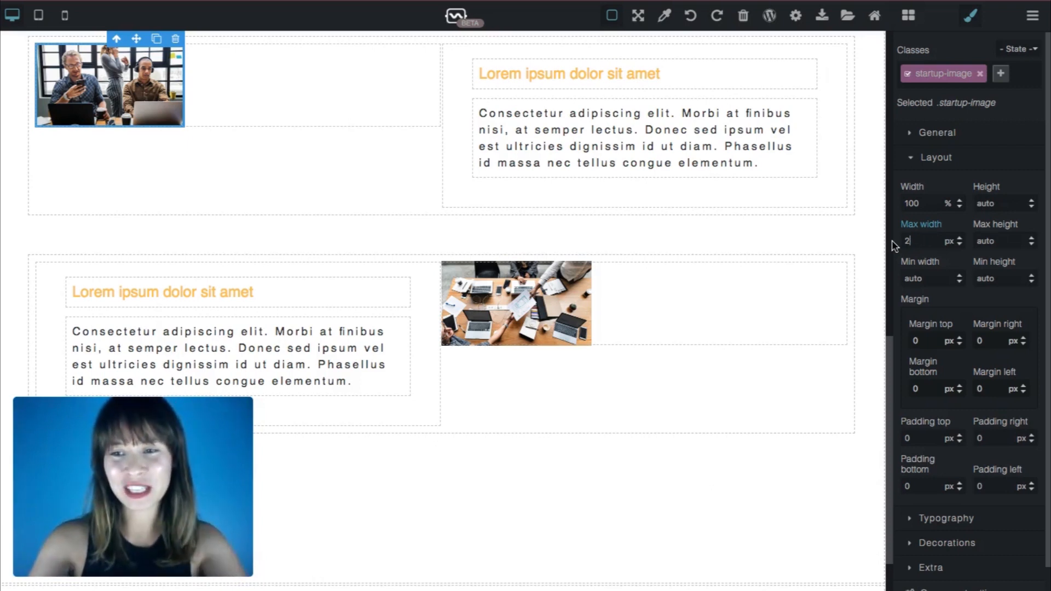
type("600")
key("Return")
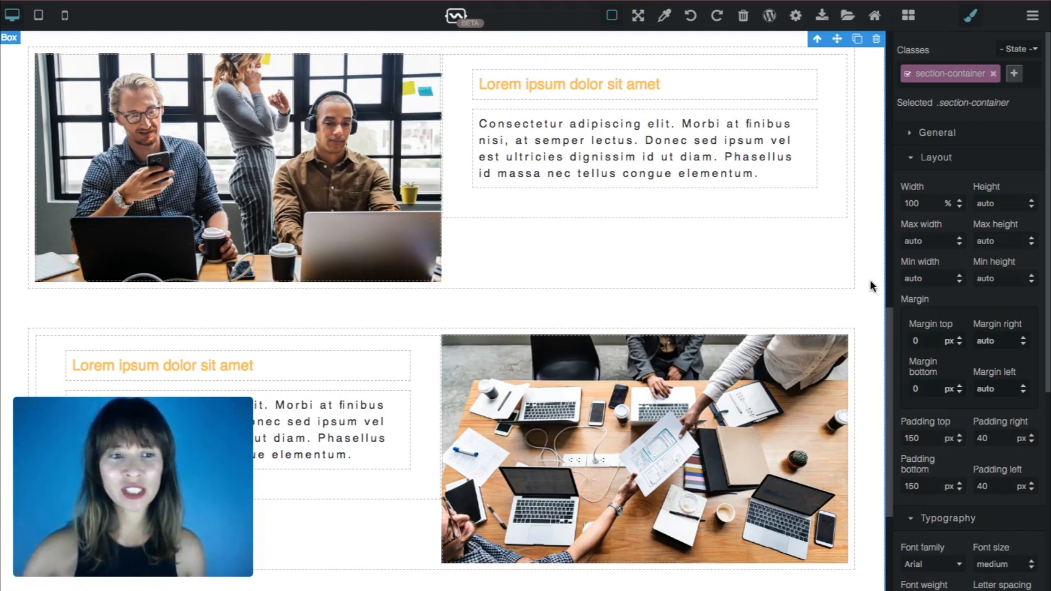
Try a max width of 1000 px on the first photo-and-text row's container box
left_click(823, 273)
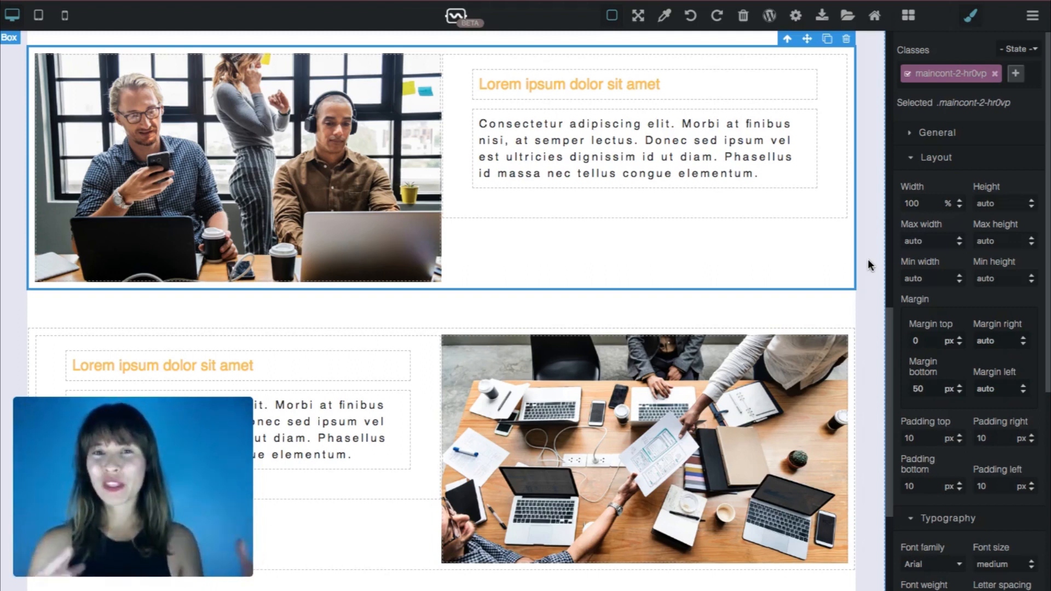
left_click_drag(924, 241, 891, 248)
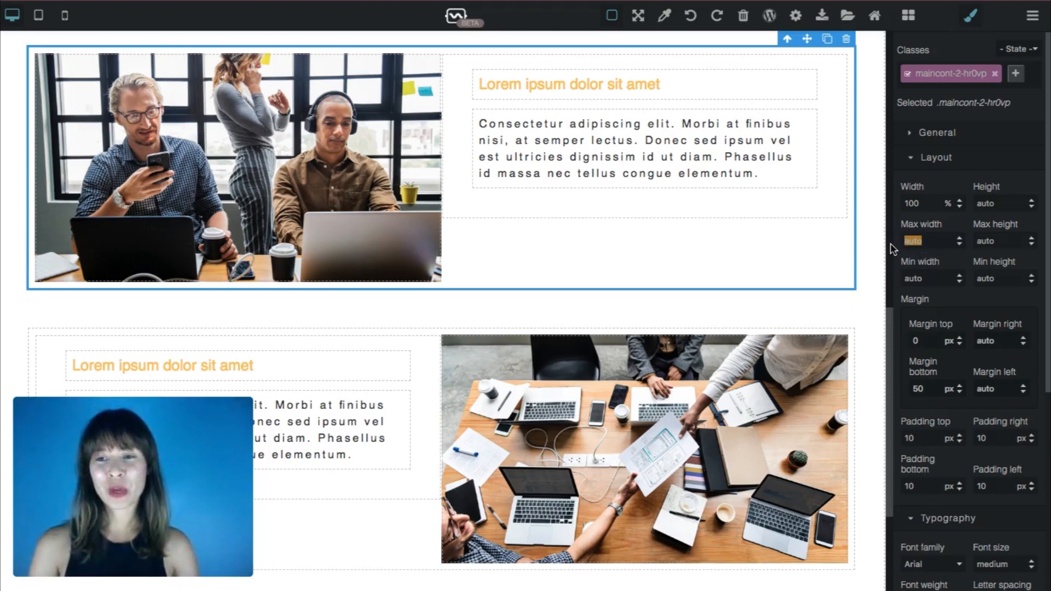
type("1000")
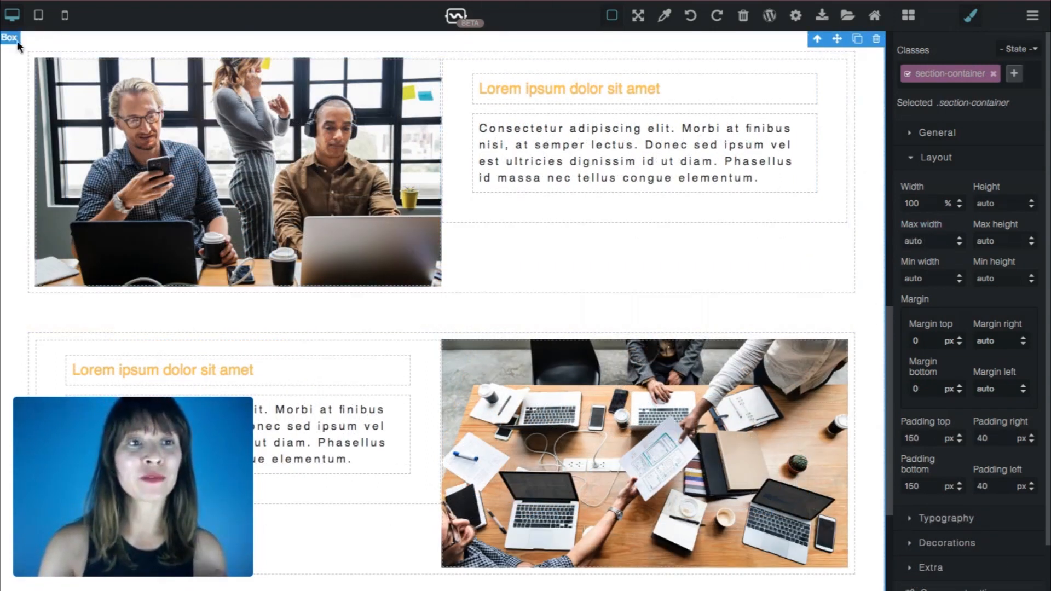
Switch the page to the tablet view and examine the hero and About Us sections
left_click(36, 17)
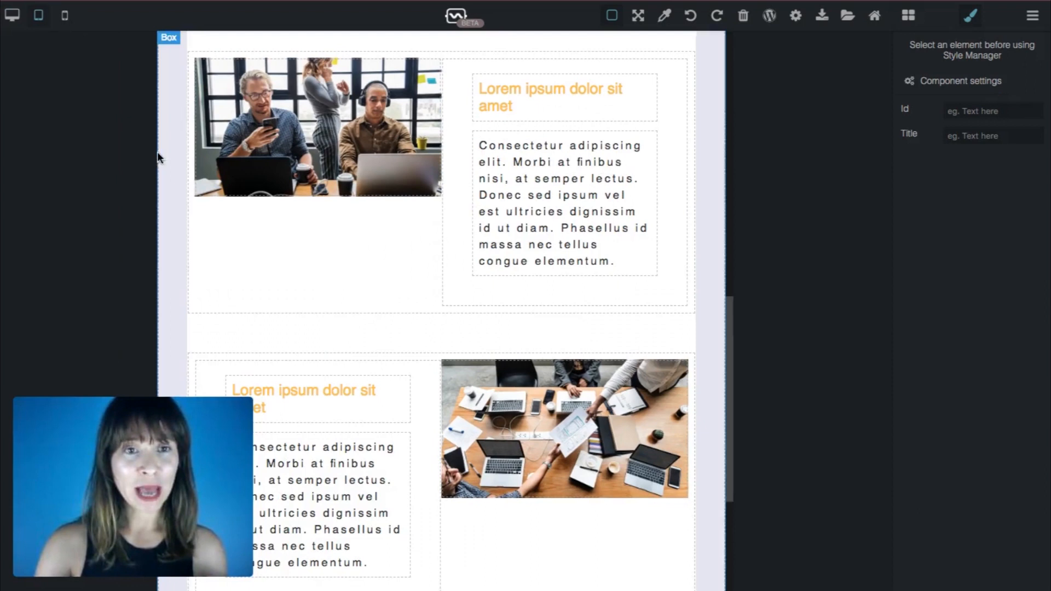
scroll(266, 247, "up", 6)
scroll(267, 248, "down", 3)
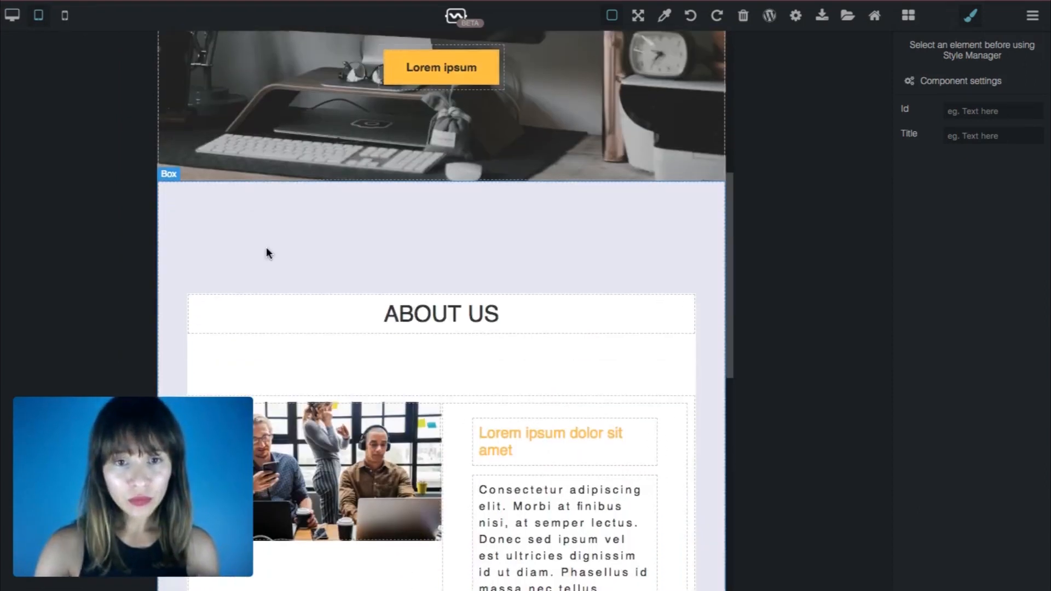
scroll(266, 247, "up", 9)
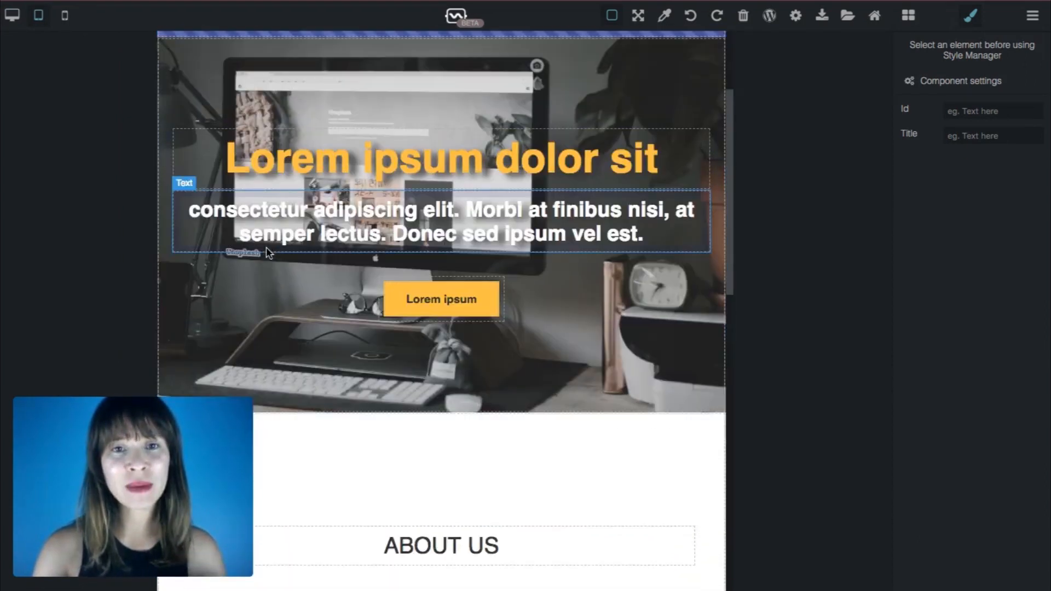
scroll(266, 247, "down", 8)
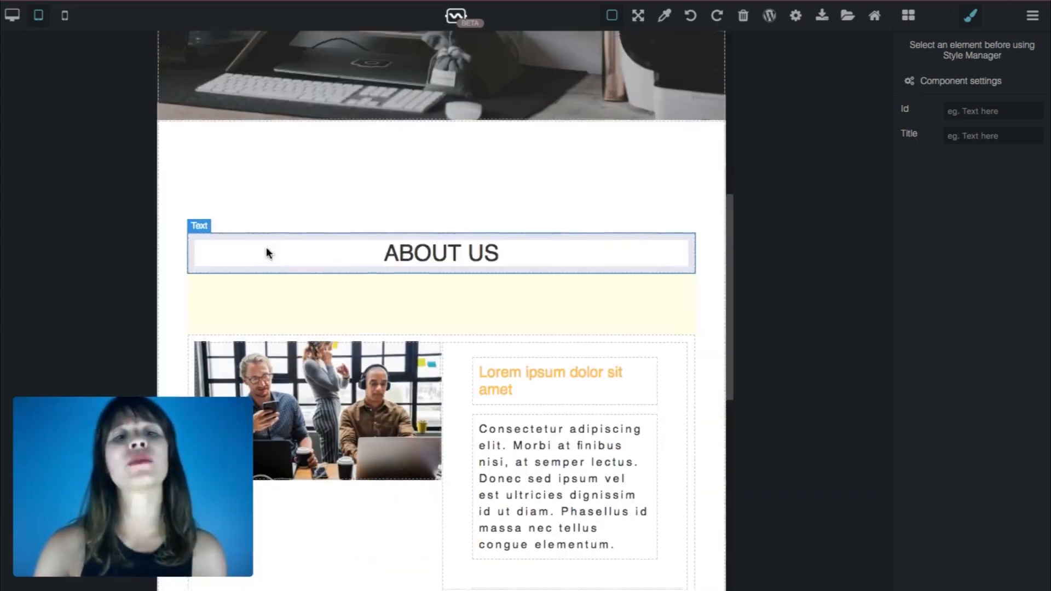
Set the About Us section container's top and bottom padding to 120 px for tablet, matching the hero container
left_click(293, 196)
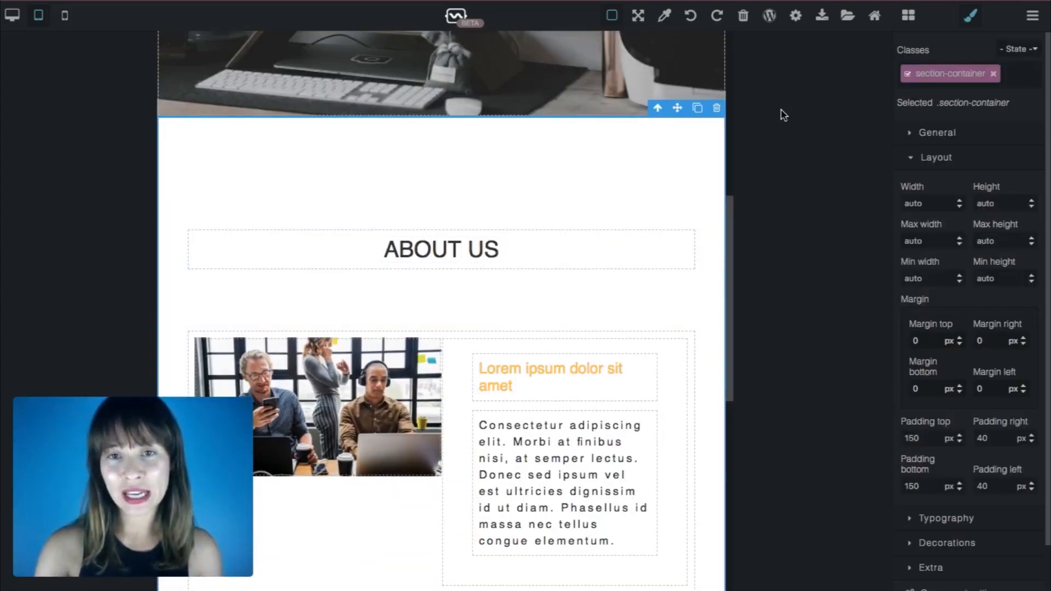
left_click(636, 87)
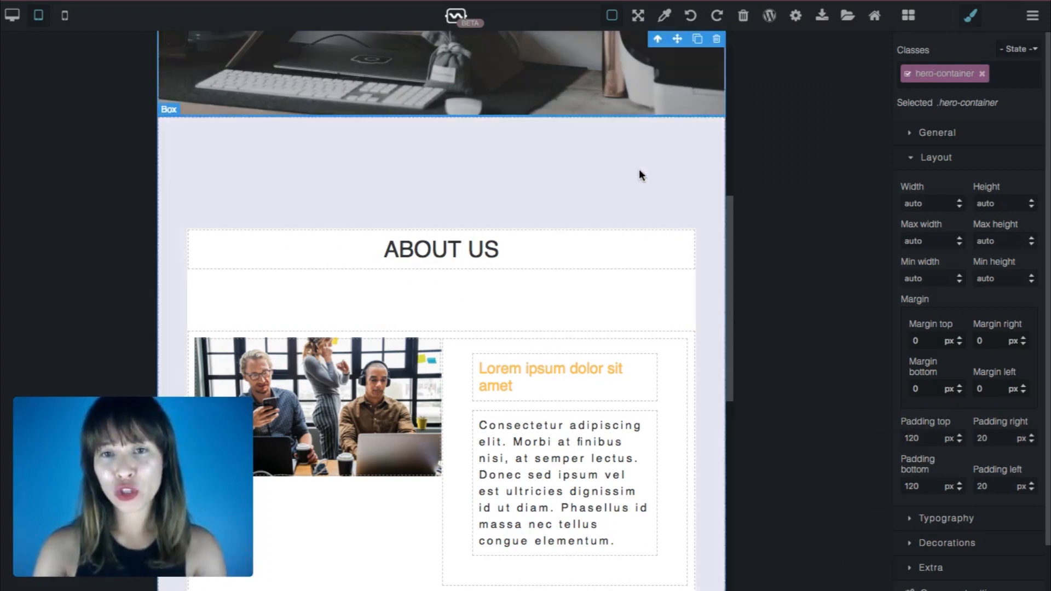
left_click(532, 181)
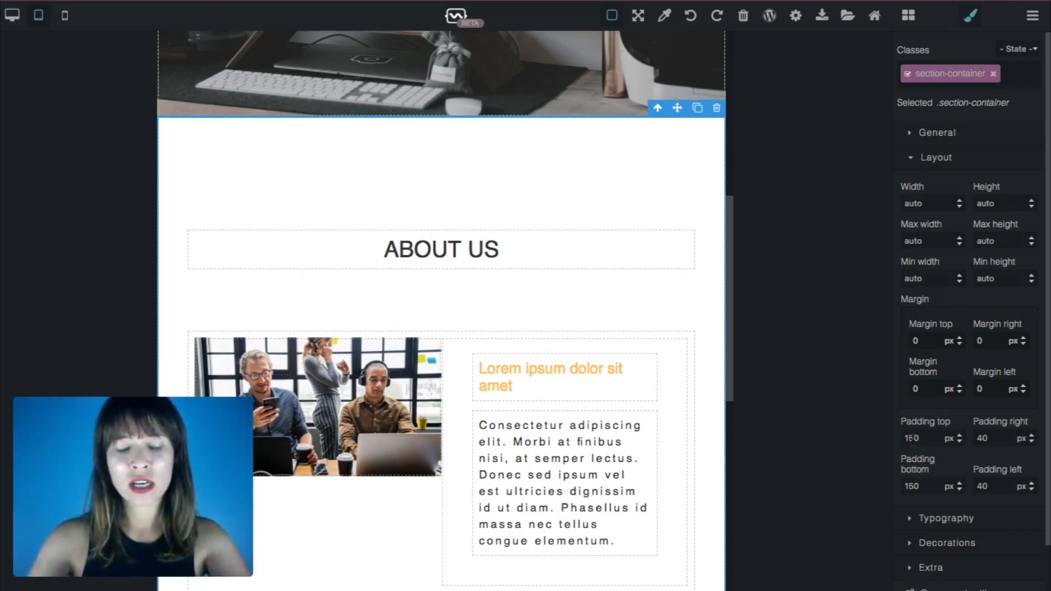
key("Return")
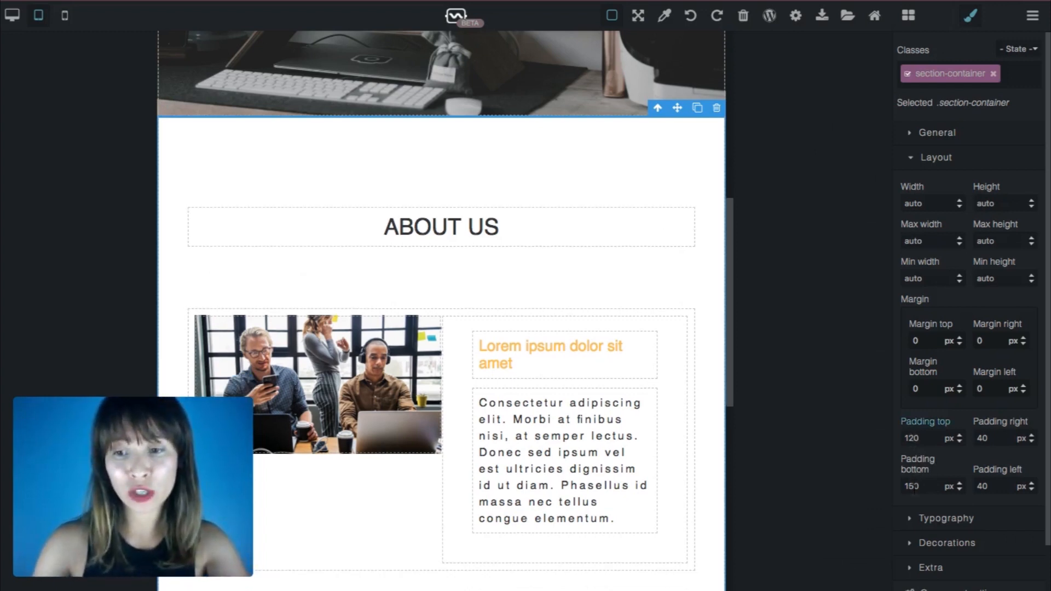
key("Return")
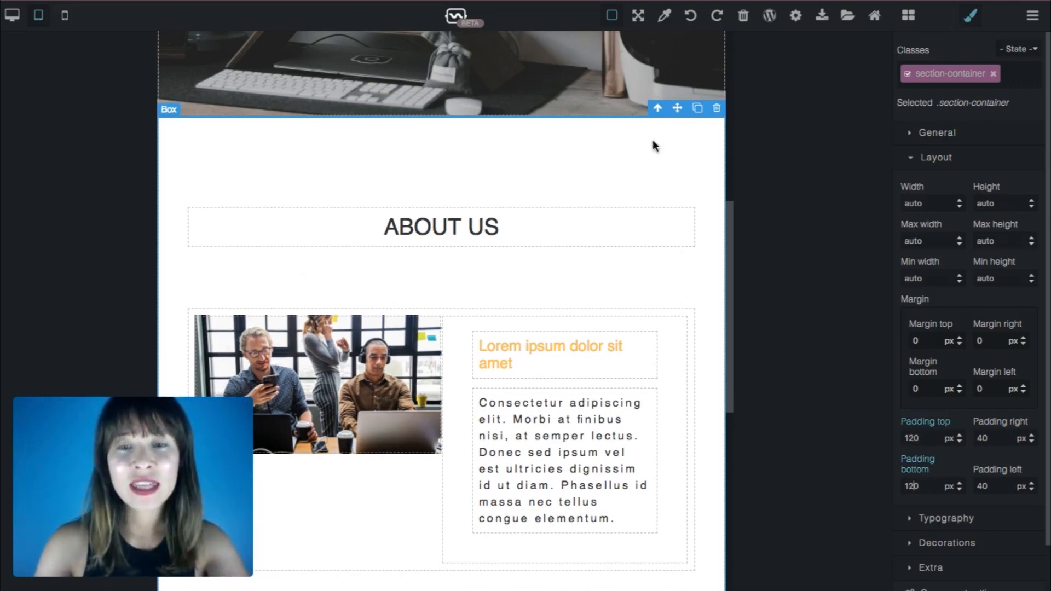
Set the About Us section container's right and left padding to 20 px for tablet
scroll(652, 140, "up", 3)
scroll(651, 141, "down", 3)
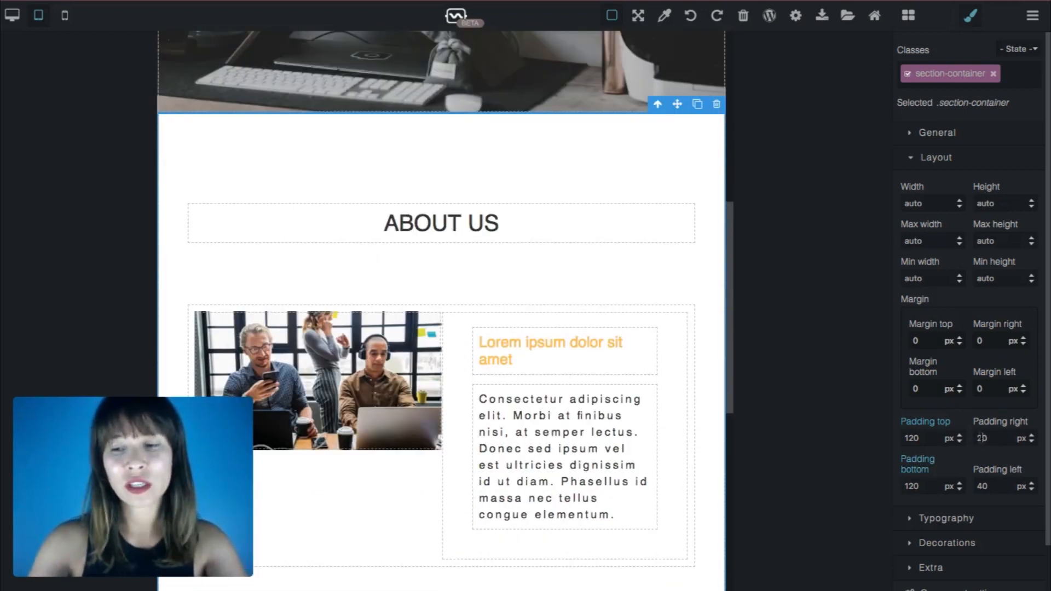
key("Return")
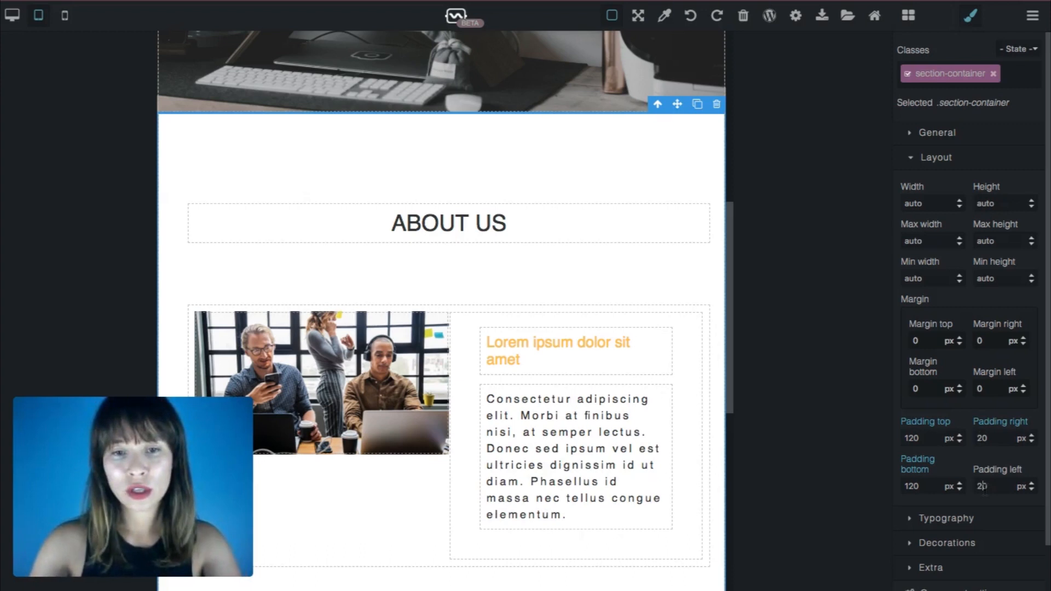
scroll(693, 267, "down", 2)
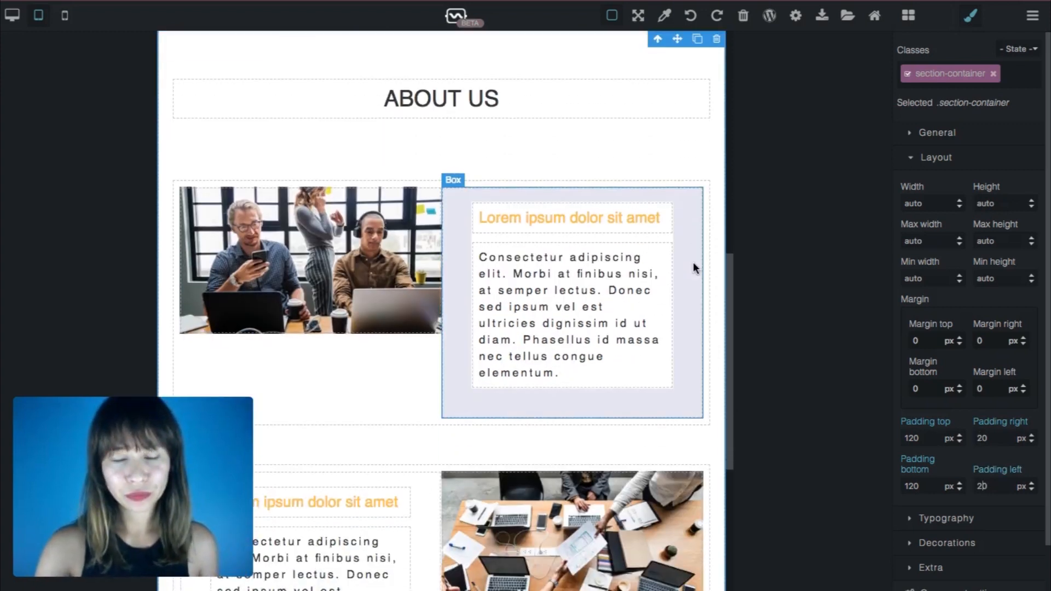
scroll(367, 120, "up", 2)
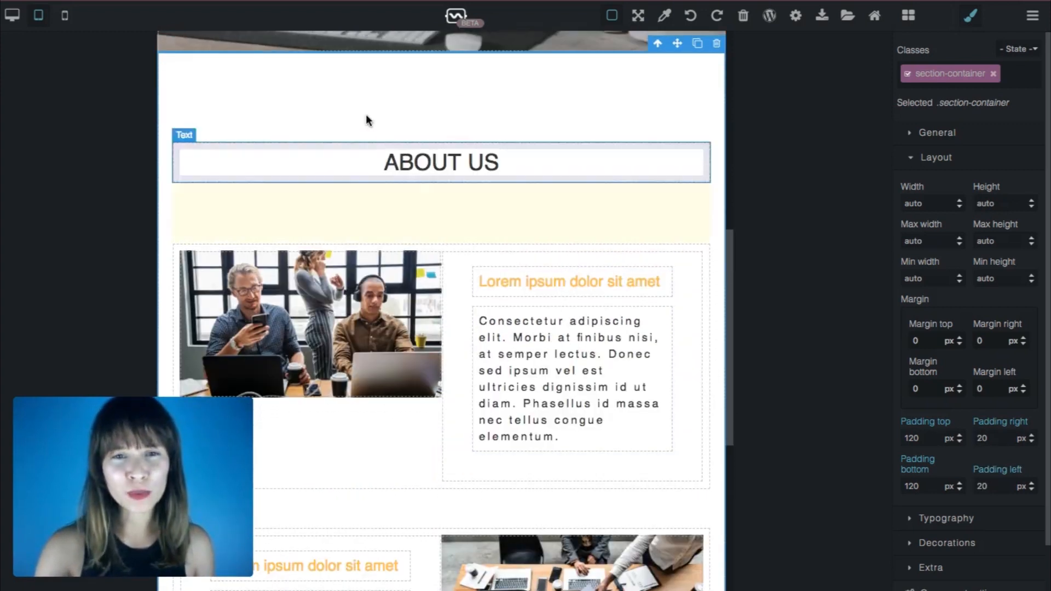
Set the width of the column holding the first row's photo to 100% for tablet, and check the stacked rows
left_click(417, 181)
scroll(588, 202, "down", 3)
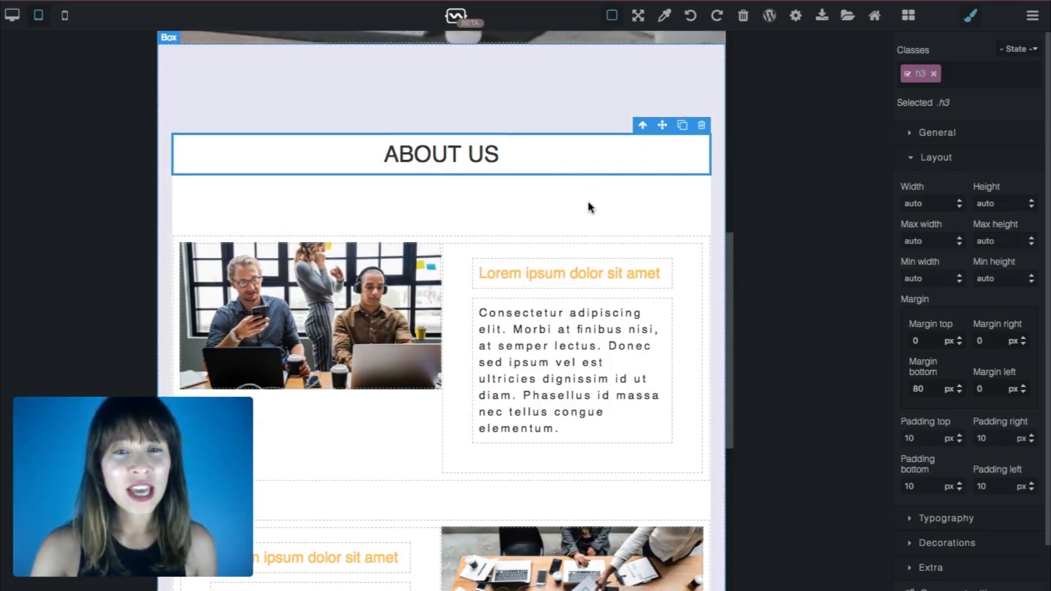
left_click(394, 173)
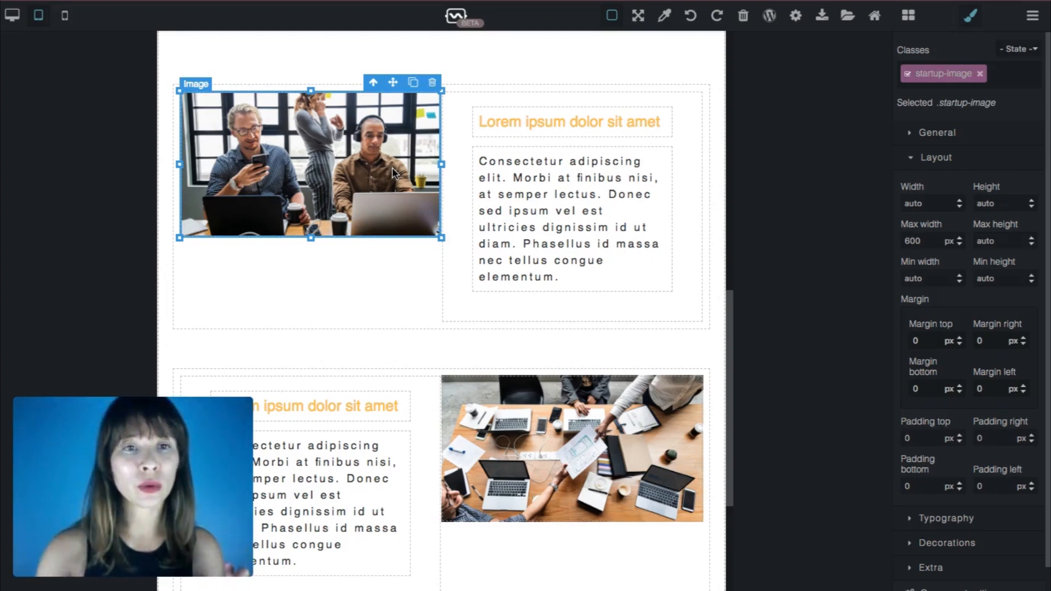
left_click(375, 84)
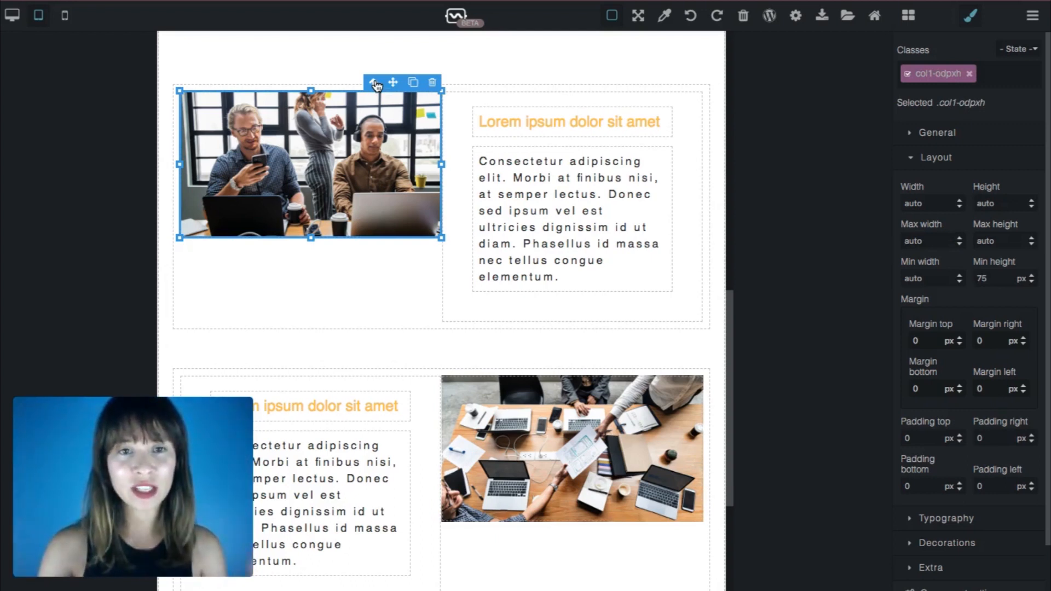
left_click(925, 204)
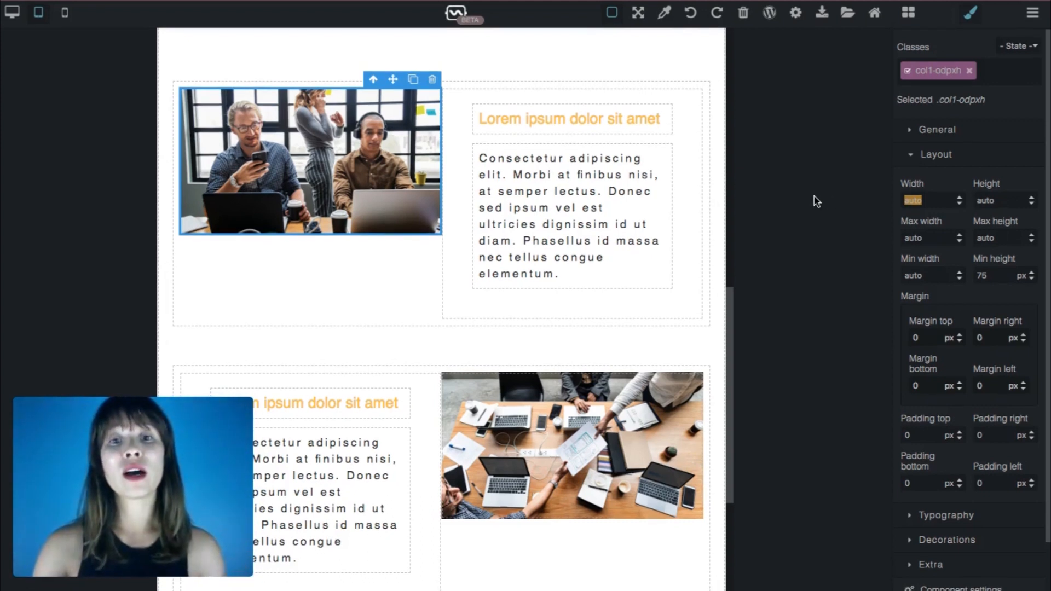
scroll(719, 262, "down", 2)
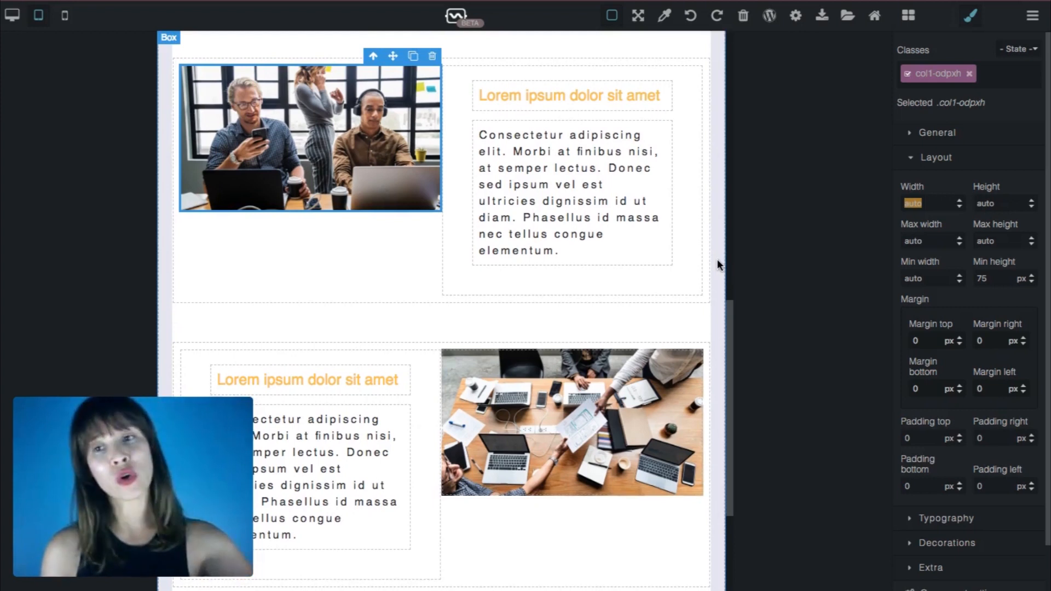
type("100")
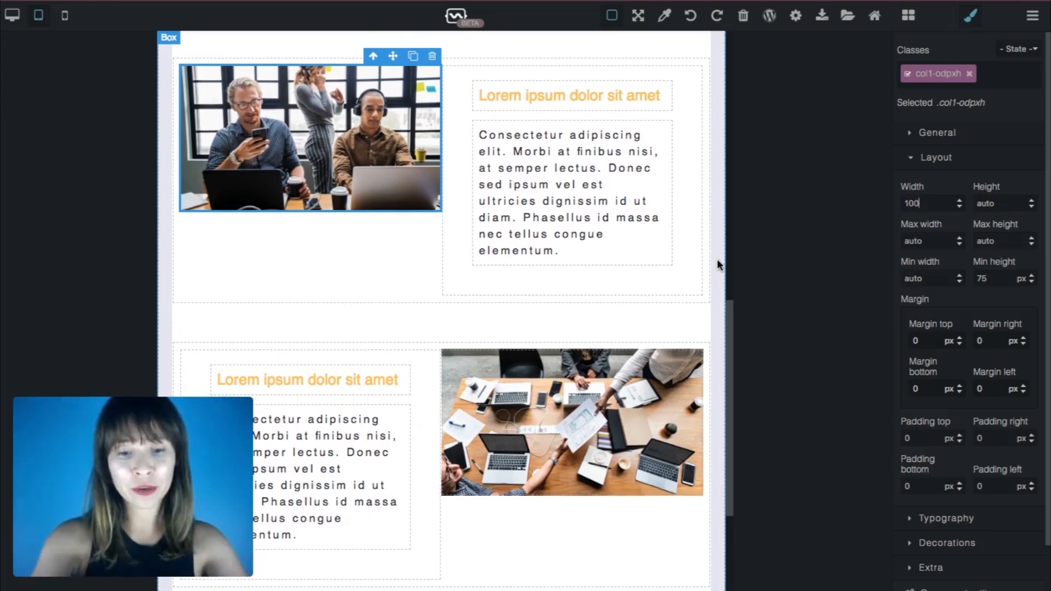
key("Return")
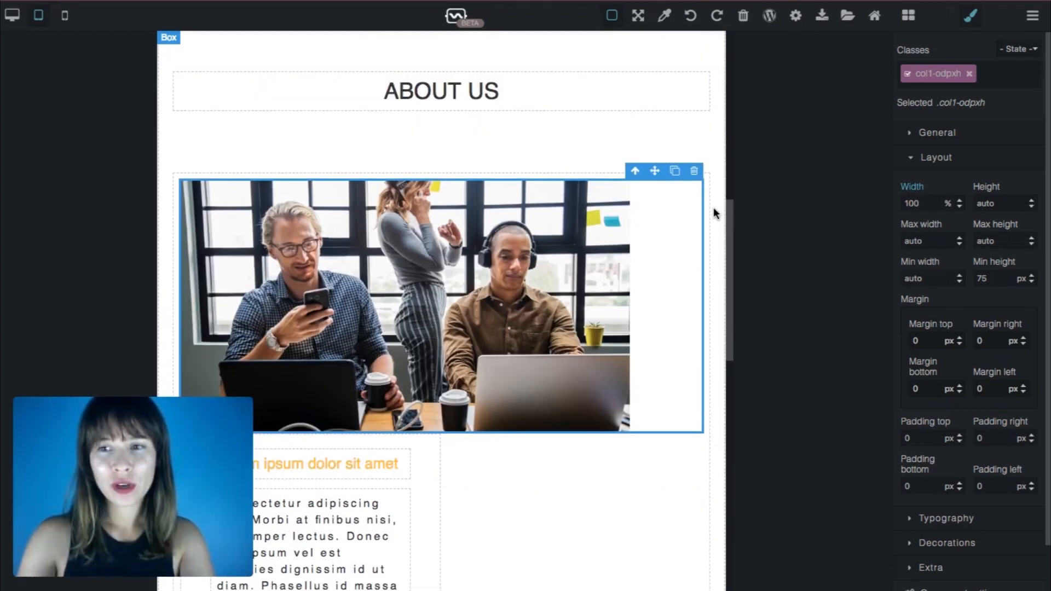
scroll(714, 207, "down", 3)
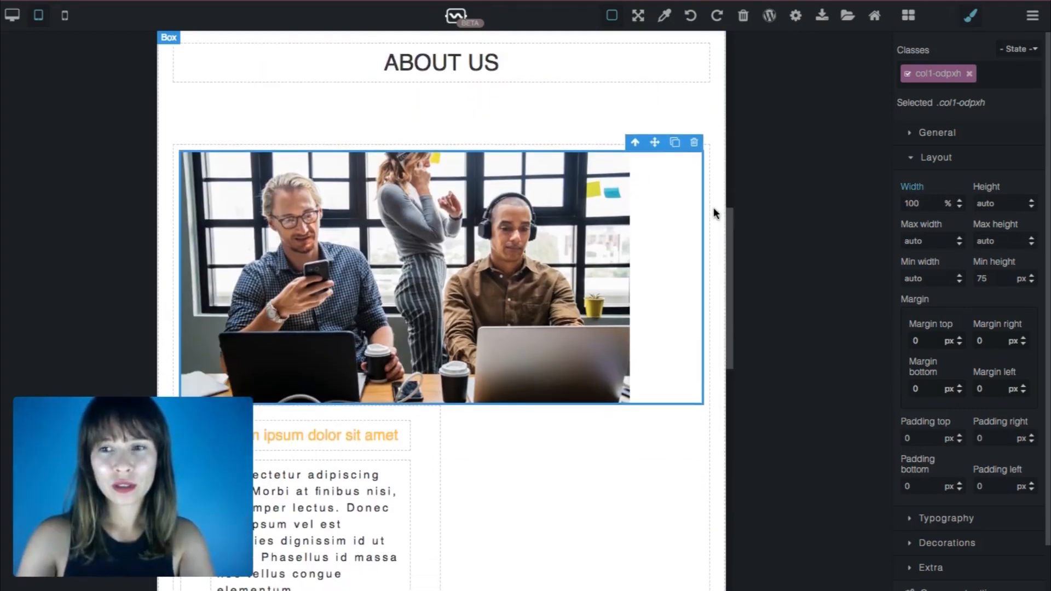
scroll(714, 207, "down", 10)
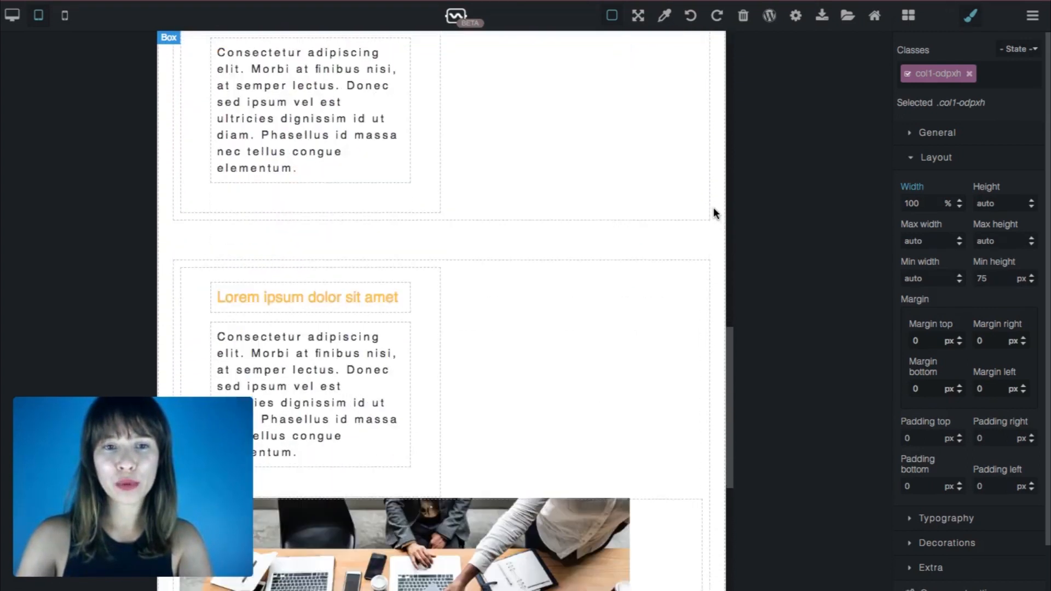
Center the content of the column holding the first row's photo for tablet
scroll(714, 208, "down", 3)
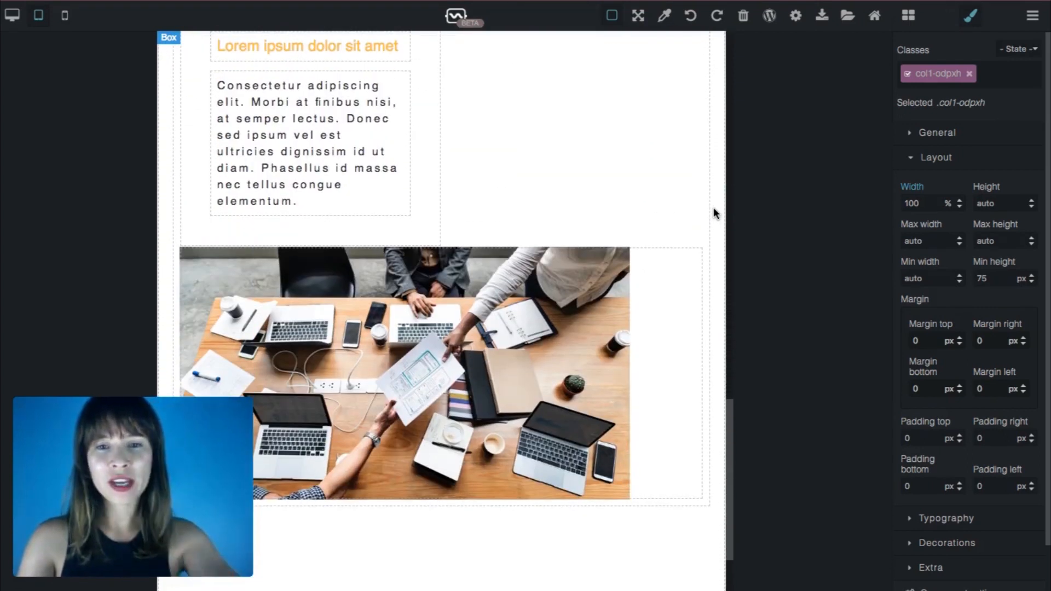
scroll(714, 208, "up", 5)
scroll(714, 207, "up", 8)
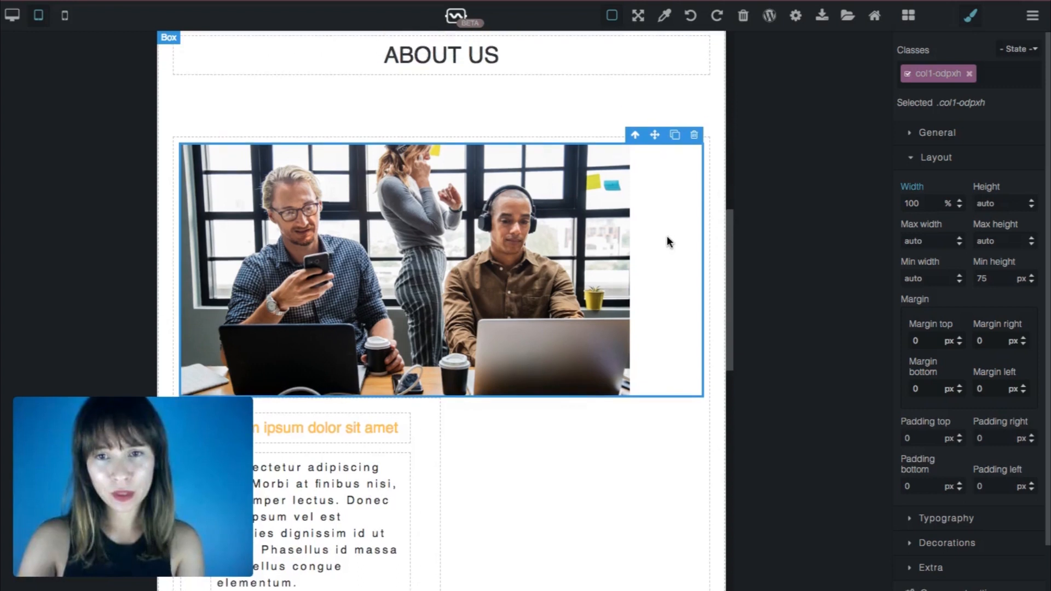
left_click(648, 87)
left_click(668, 222)
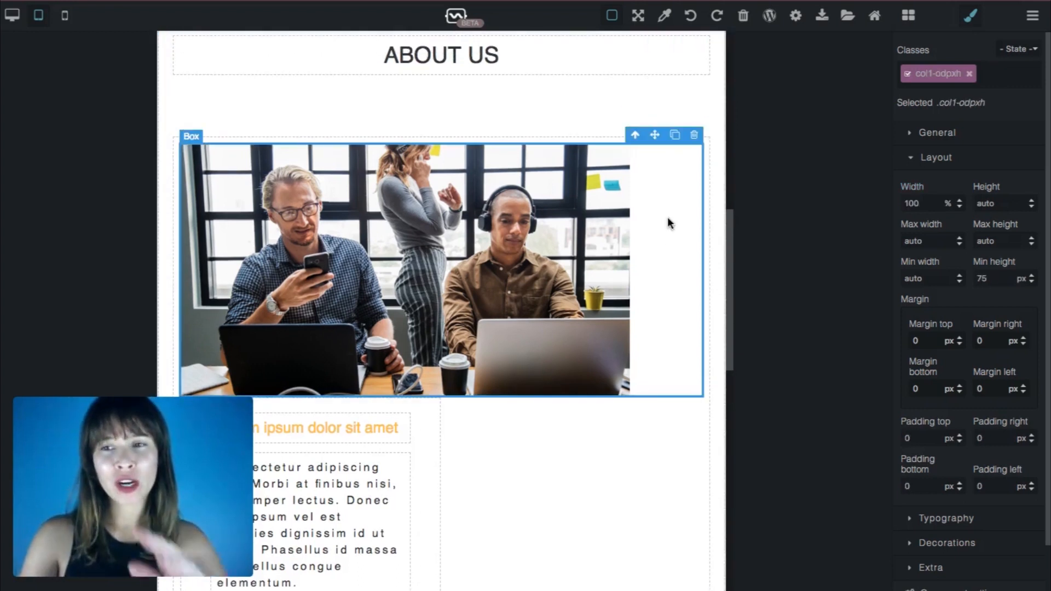
left_click(956, 163)
left_click(953, 183)
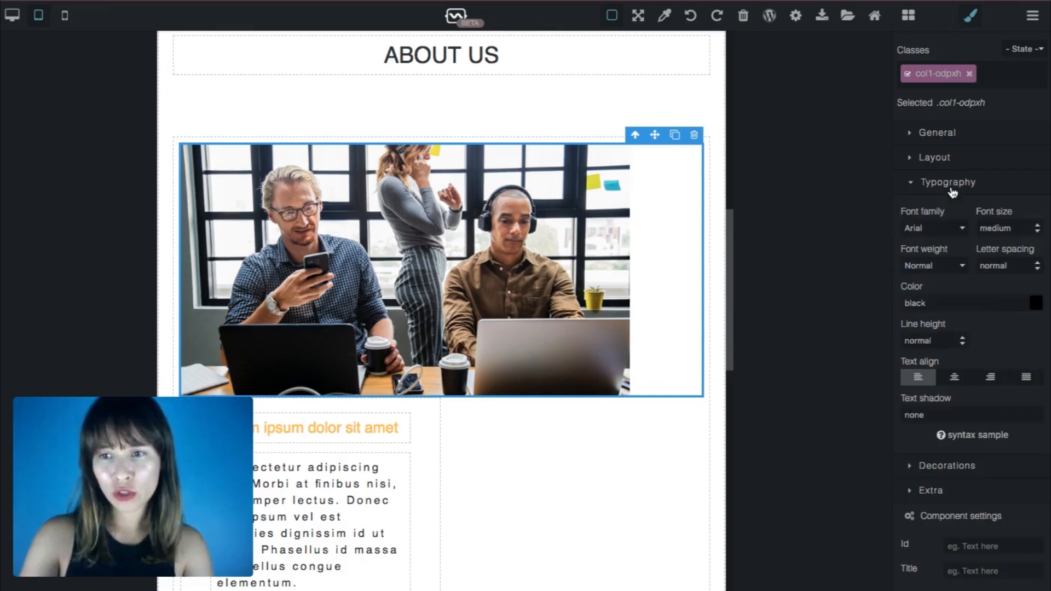
left_click(955, 378)
scroll(682, 256, "down", 4)
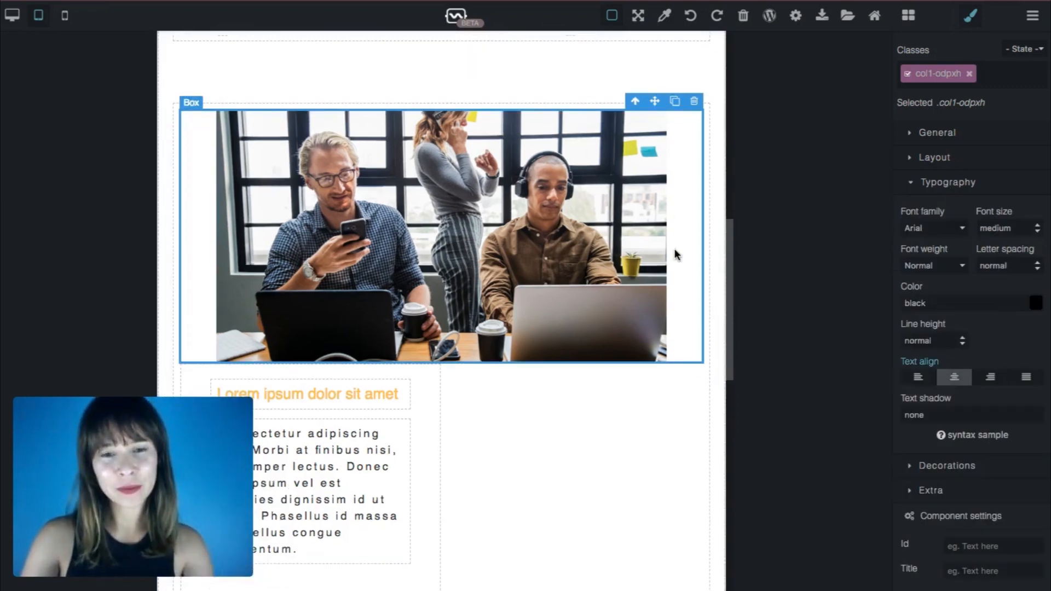
scroll(678, 256, "down", 1)
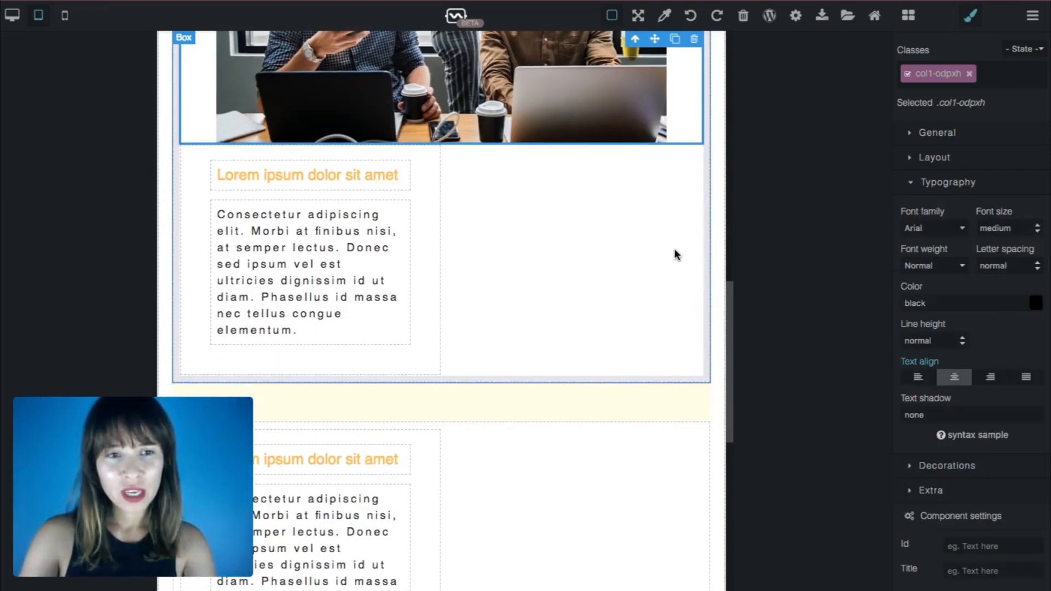
Set the width of the first row's text column to 100% for tablet
left_click(425, 173)
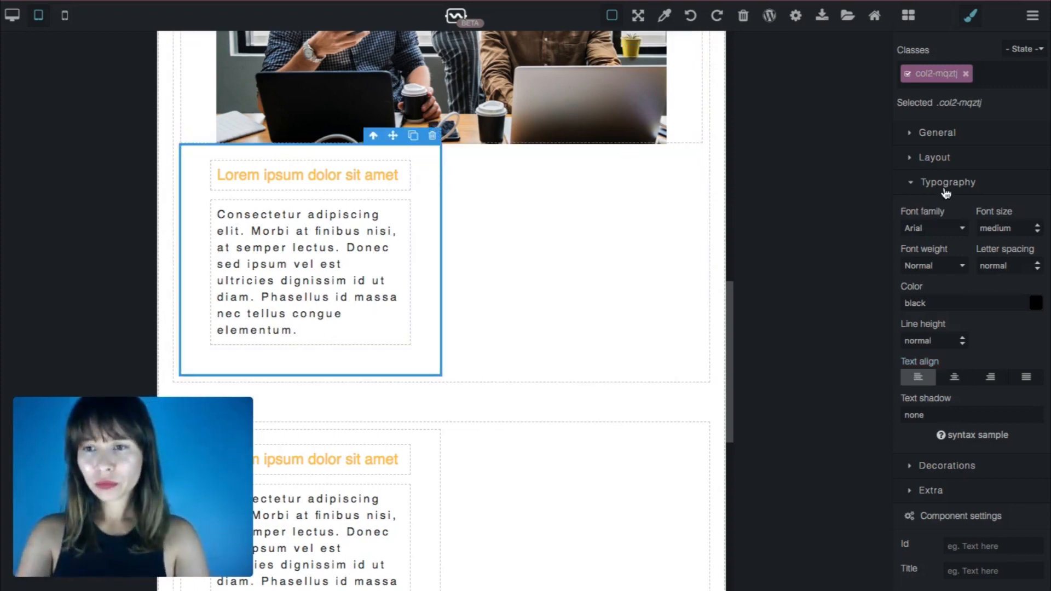
left_click(937, 158)
left_click_drag(926, 204, 876, 208)
type("100")
key("Return")
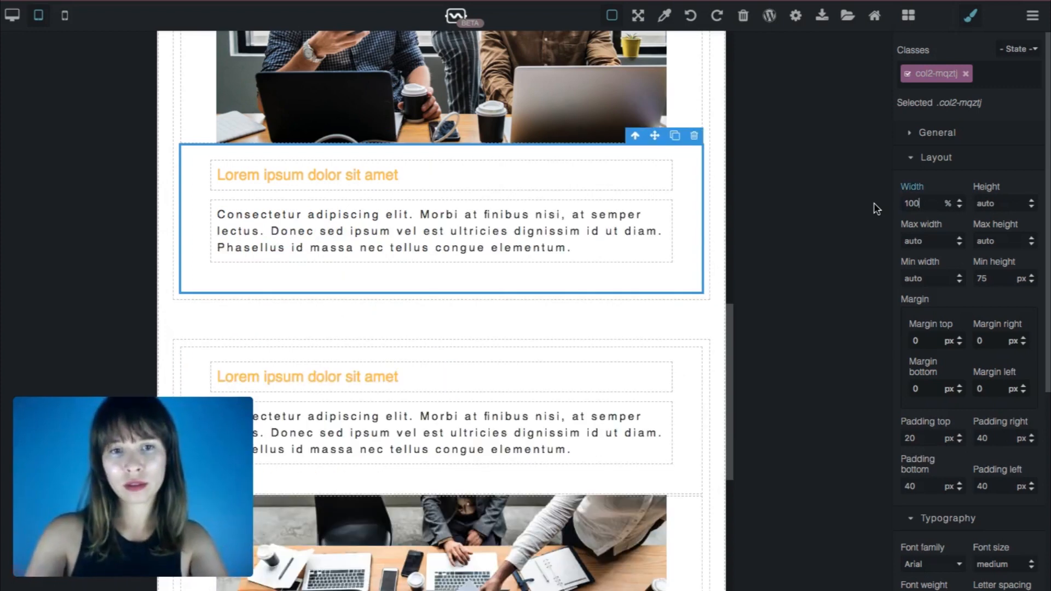
Examine the stacked About Us rows in the tablet view with the element outlines hidden
left_click(711, 204)
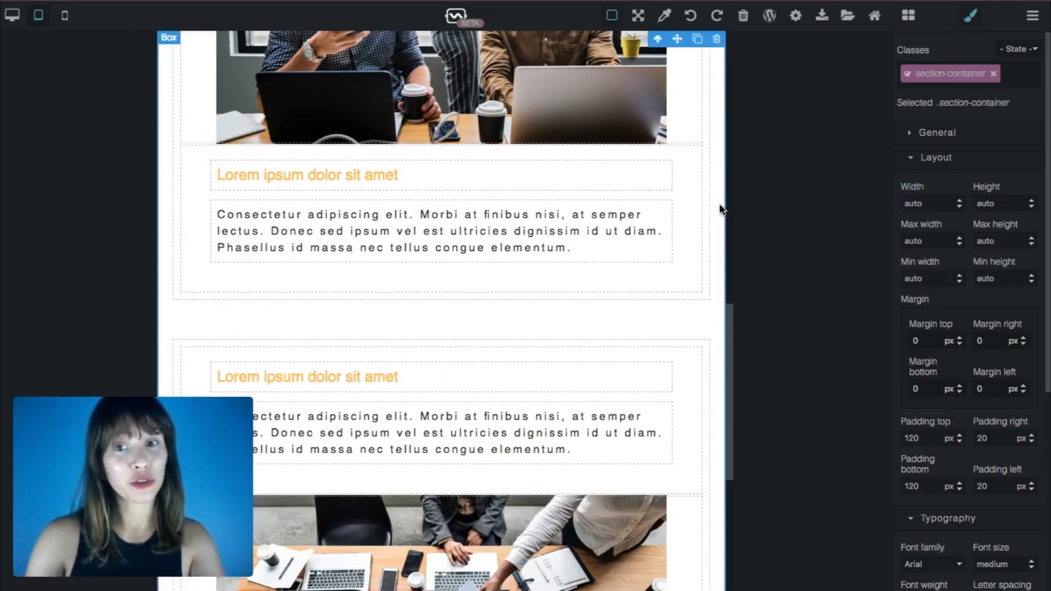
scroll(721, 210, "up", 3)
scroll(721, 209, "down", 10)
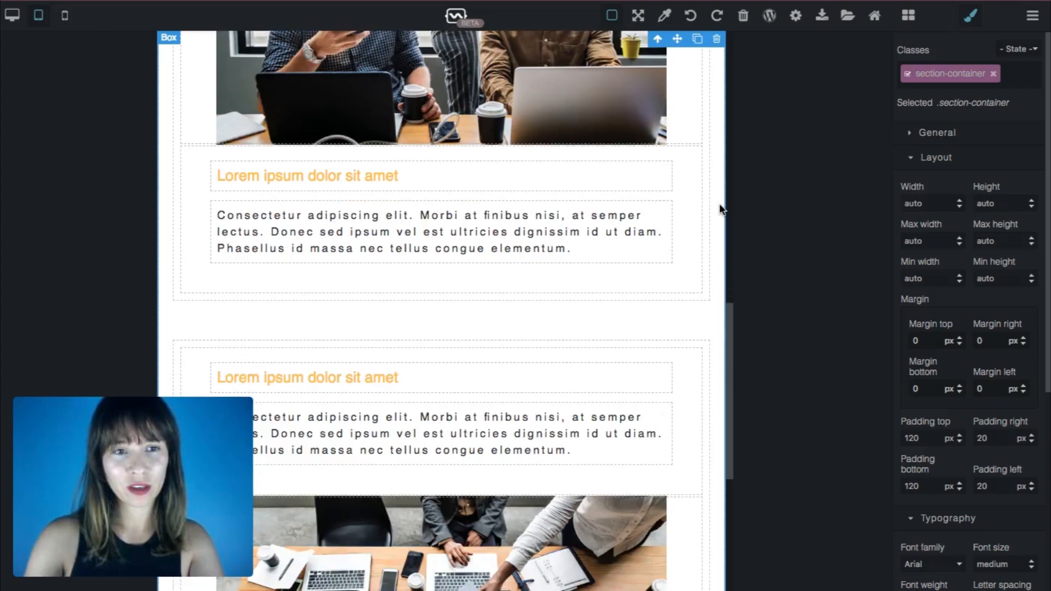
scroll(720, 210, "up", 10)
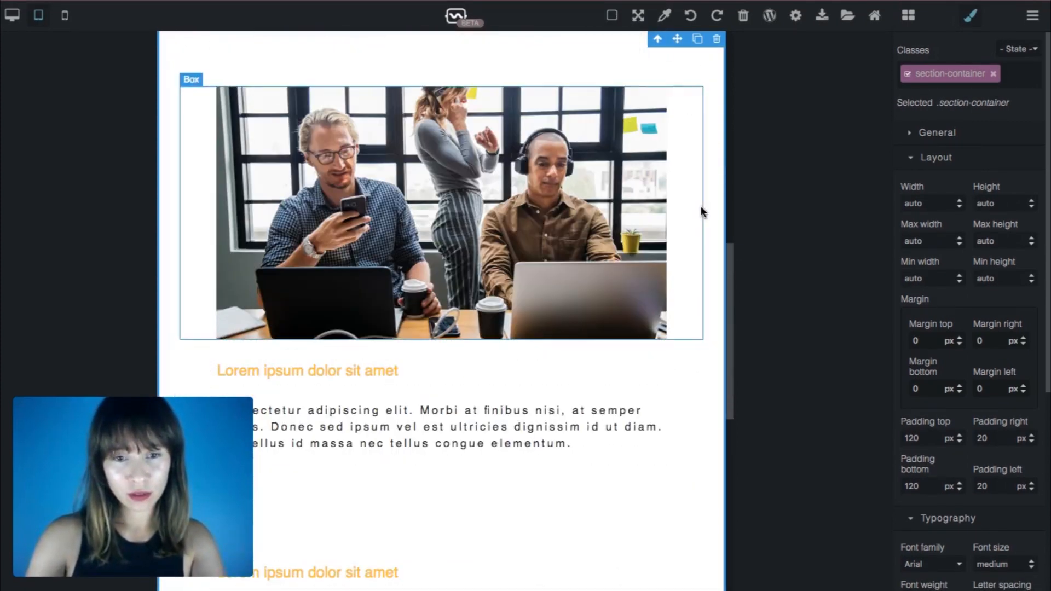
scroll(701, 206, "down", 10)
scroll(701, 205, "up", 8)
scroll(701, 212, "up", 6)
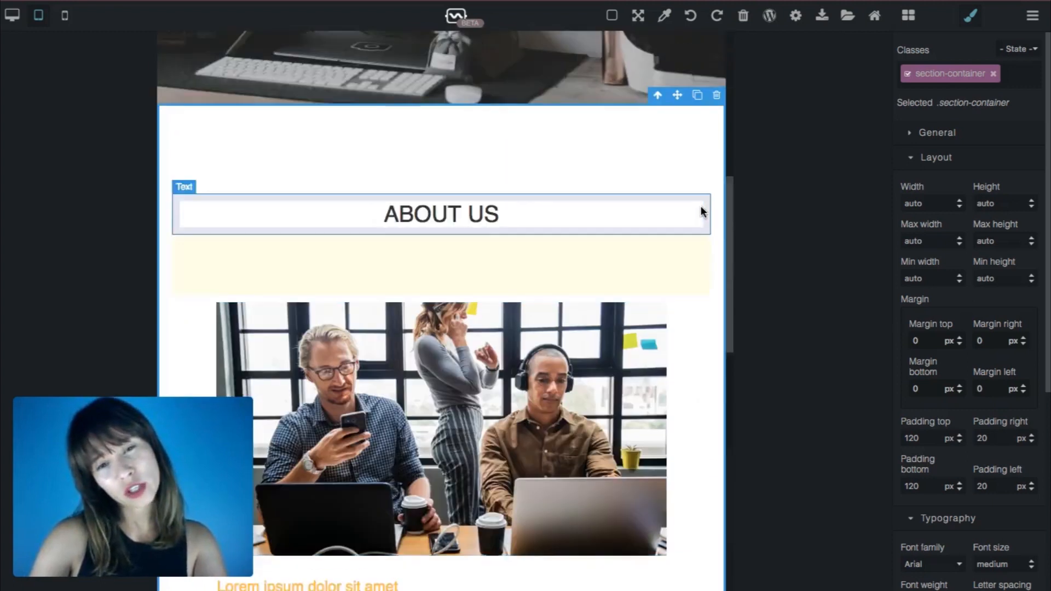
scroll(702, 211, "down", 4)
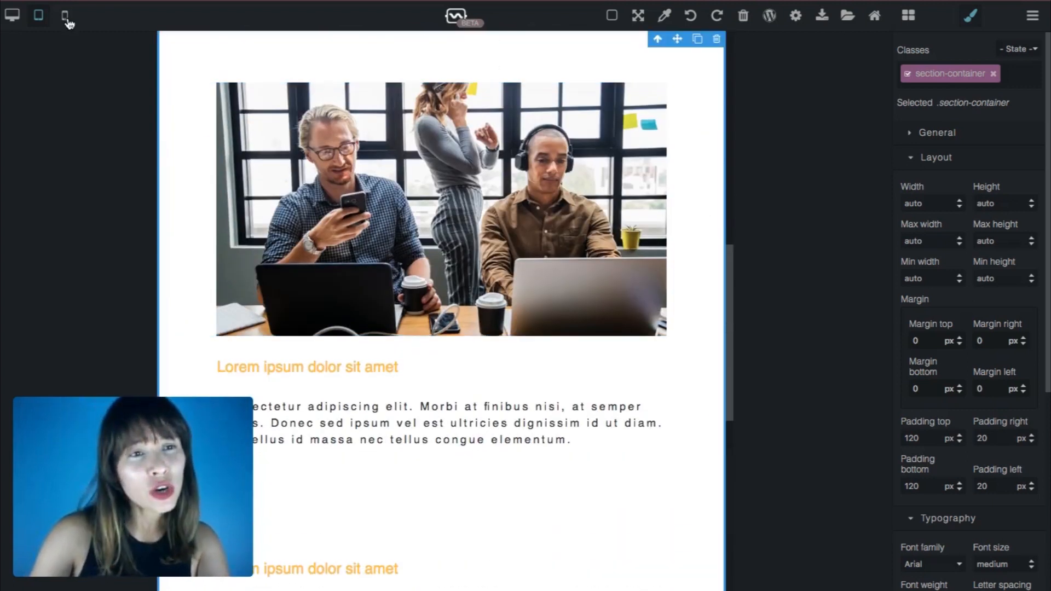
Switch to the mobile view and set the About Us section container's top and bottom padding to 80 px
left_click(65, 16)
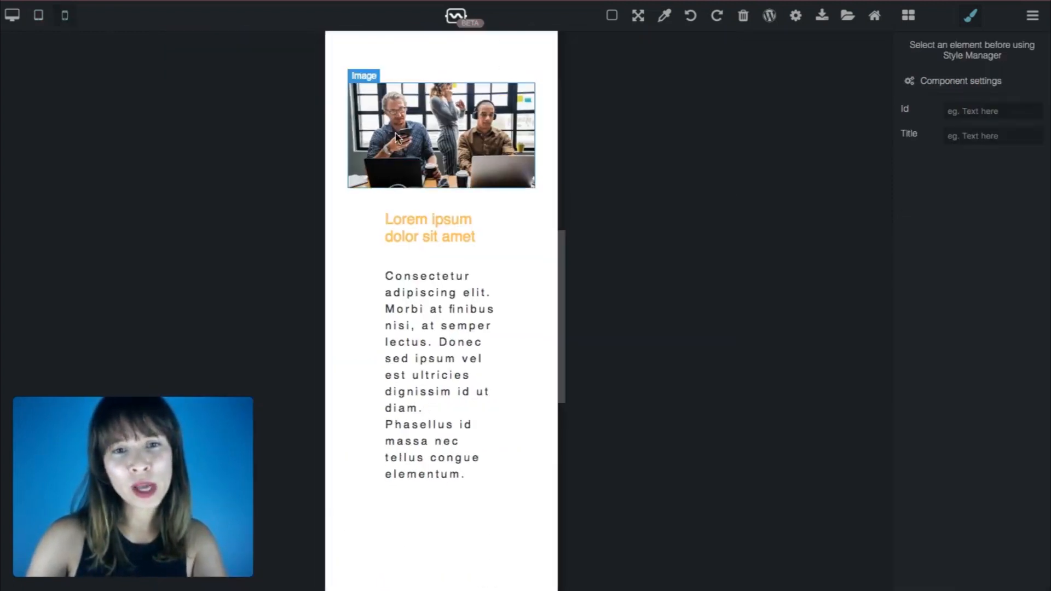
scroll(487, 254, "up", 5)
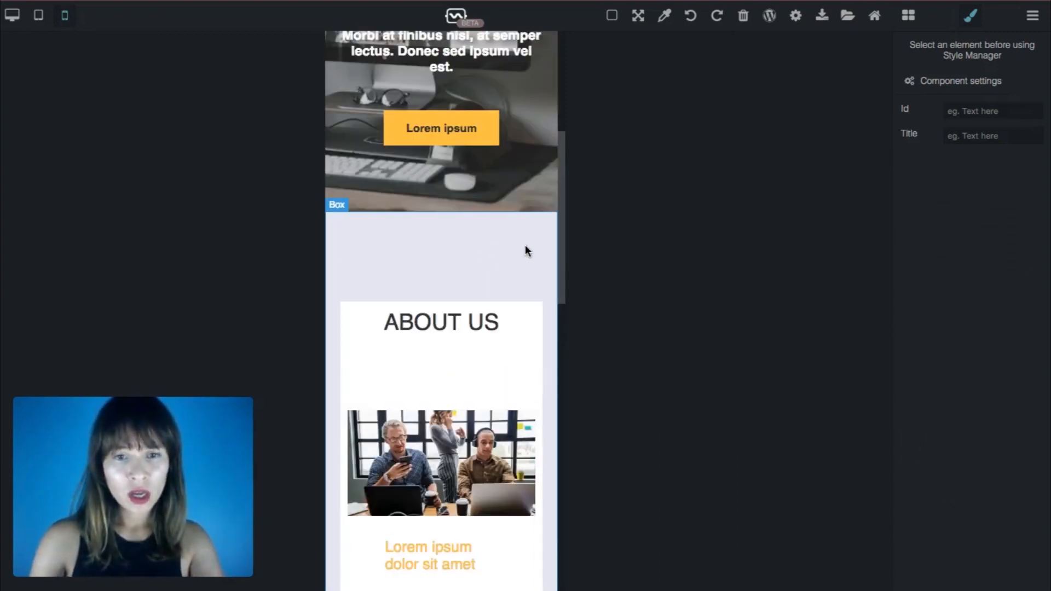
left_click(526, 252)
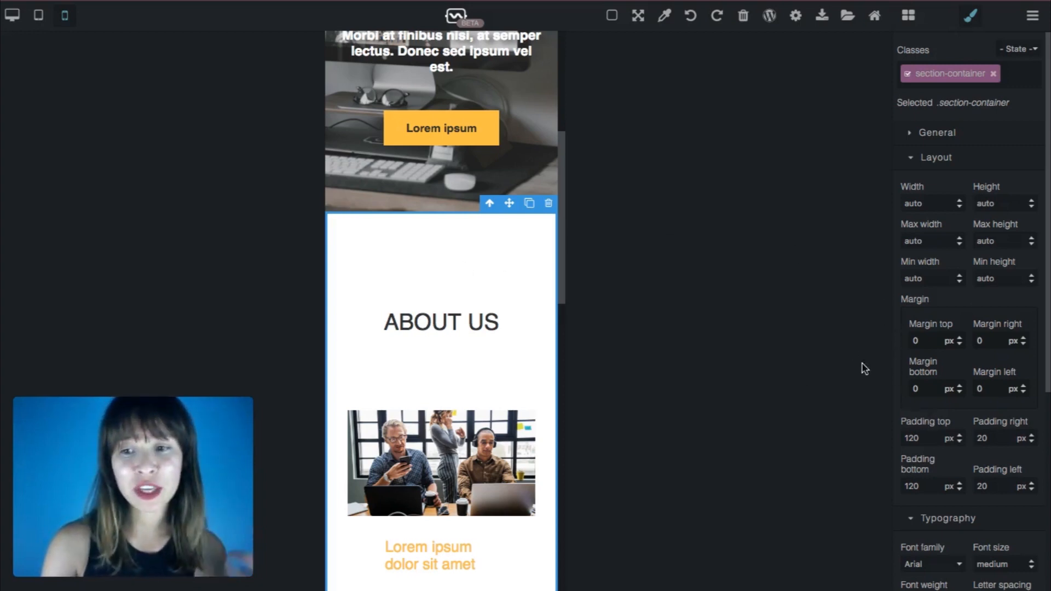
double_click(932, 437)
type("80")
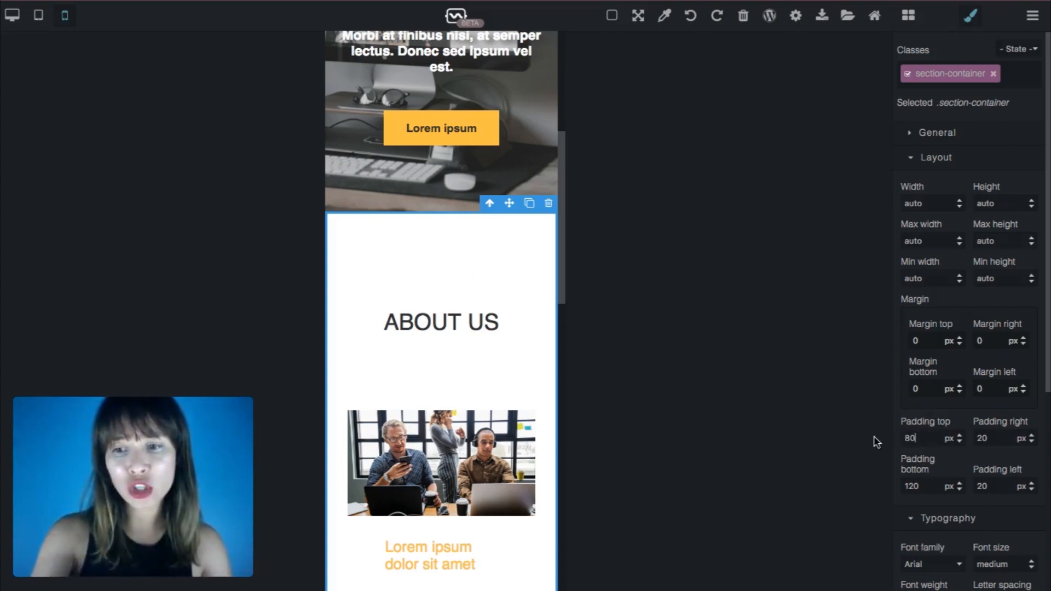
key("Return")
double_click(901, 487)
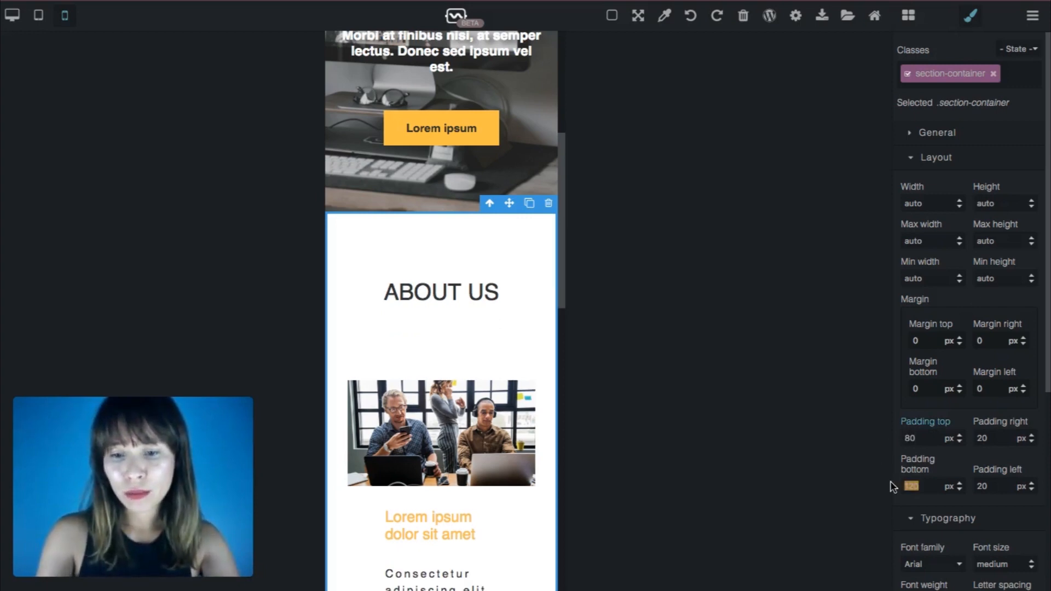
type("80")
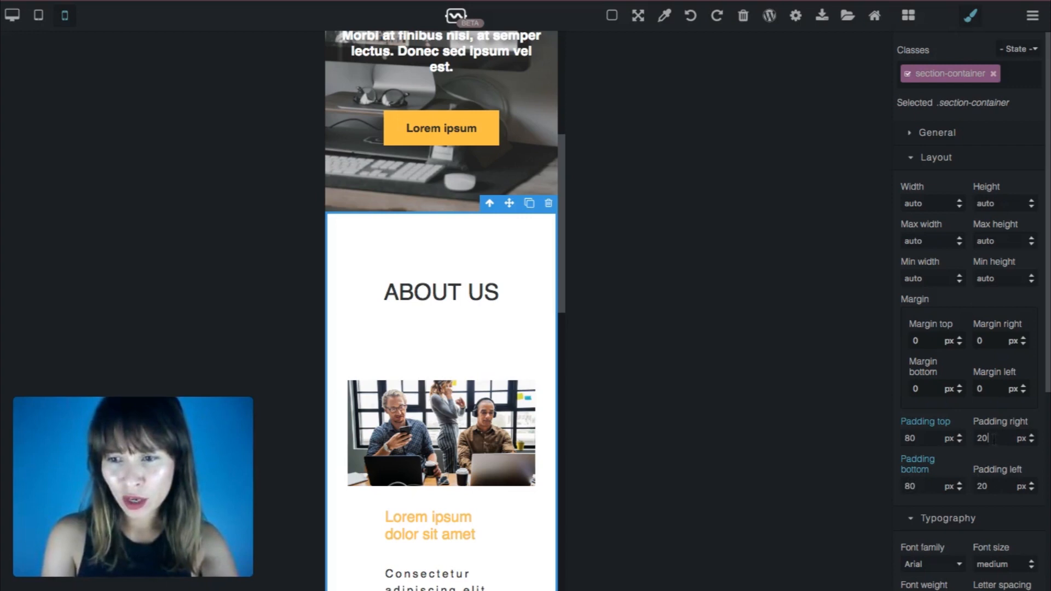
Set the About Us section container's right and left padding to 10 px for mobile
left_click_drag(994, 440, 958, 444)
type("10")
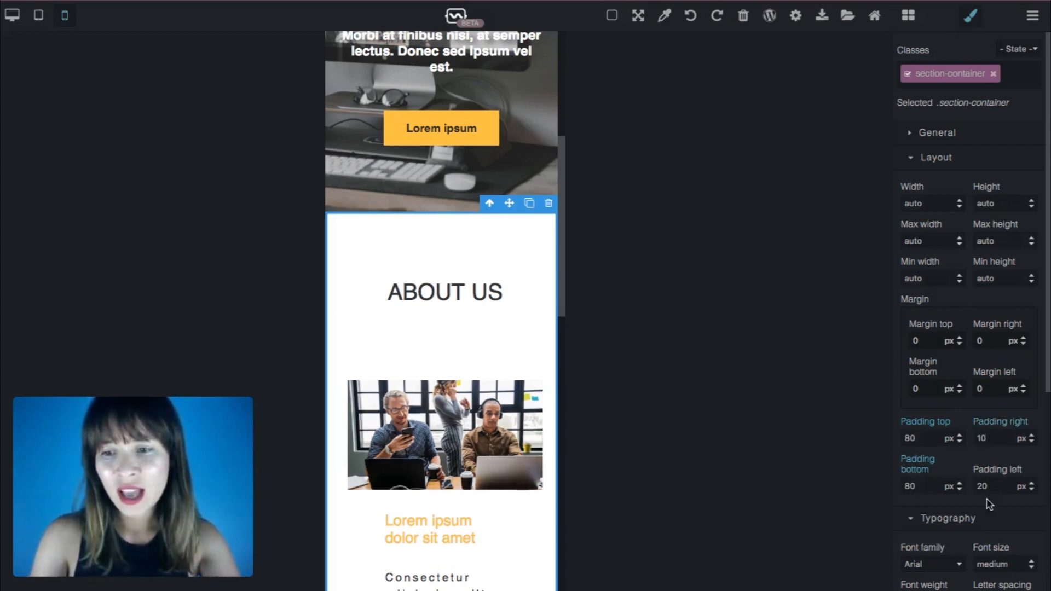
left_click_drag(997, 488, 969, 489)
type("10")
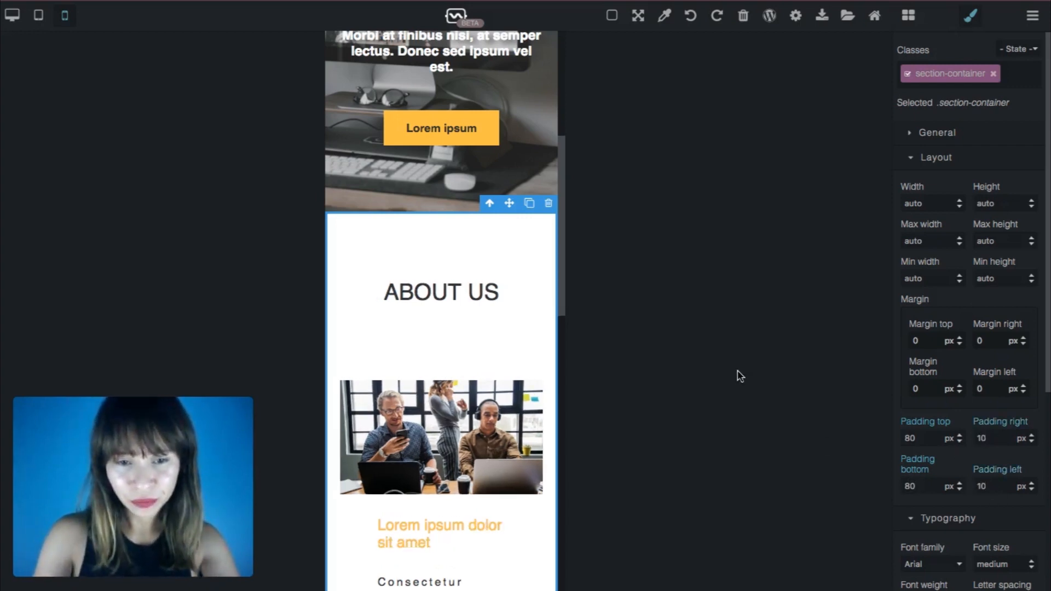
Set the bottom margin of the ABOUT US heading to 30 px for mobile
scroll(634, 165, "down", 3)
left_click(482, 154)
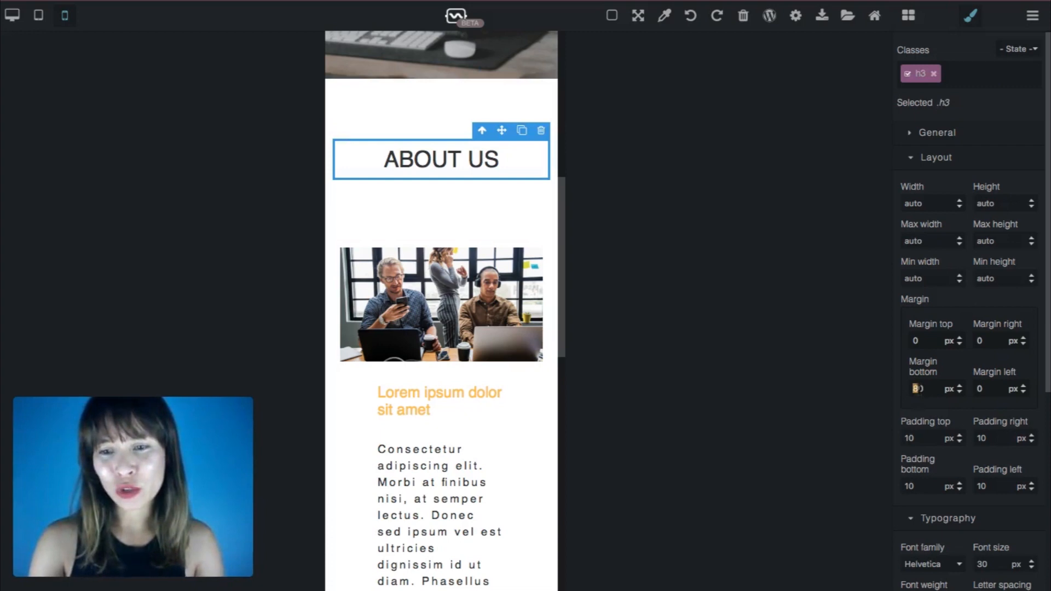
type("50")
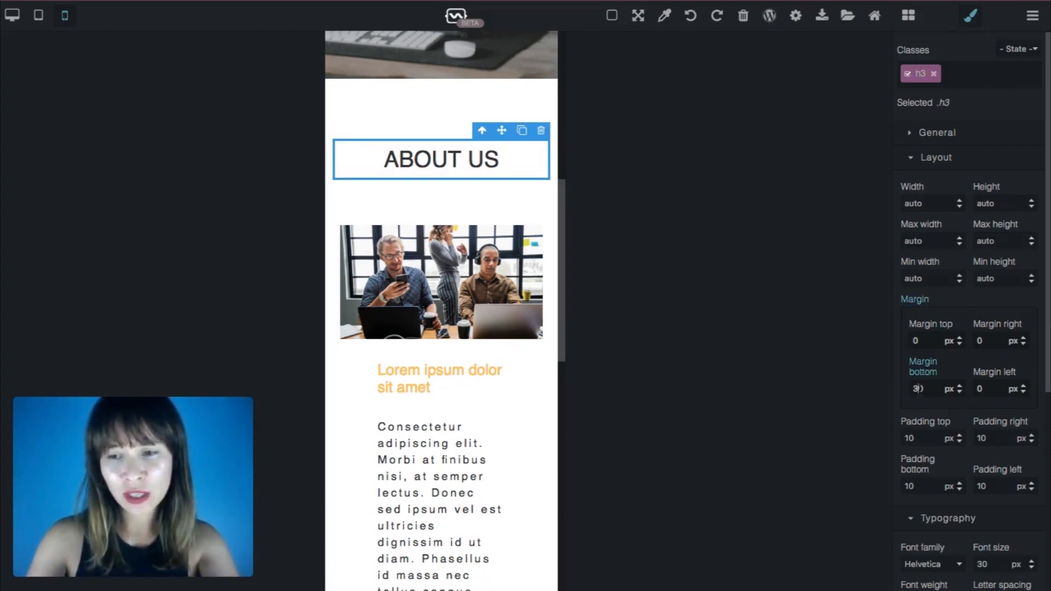
left_click(462, 96)
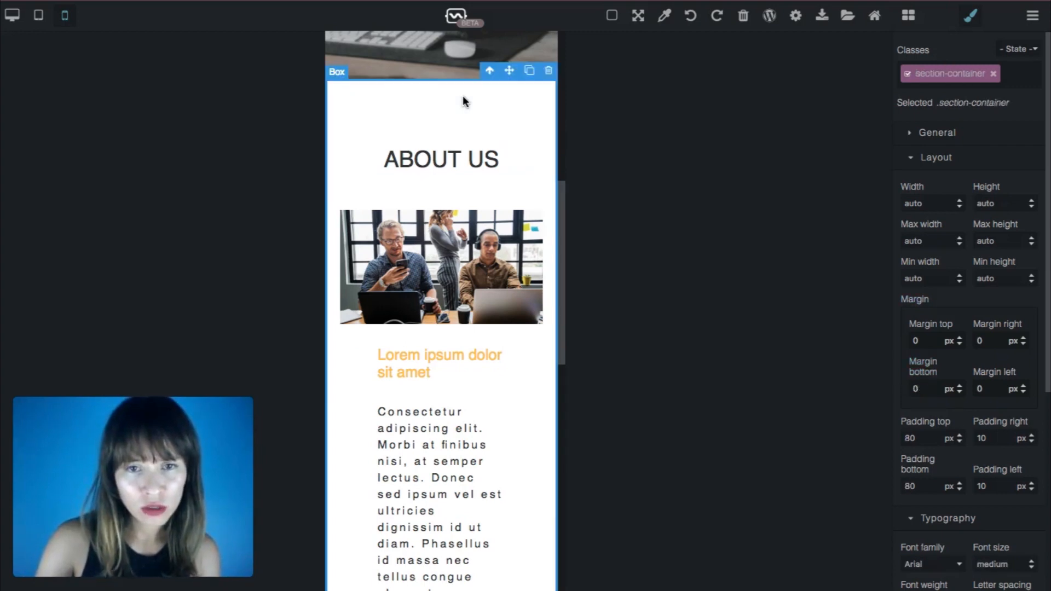
Set the right and left padding of the first row's text column to 20 px for mobile, and check both rows
scroll(535, 383, "down", 2)
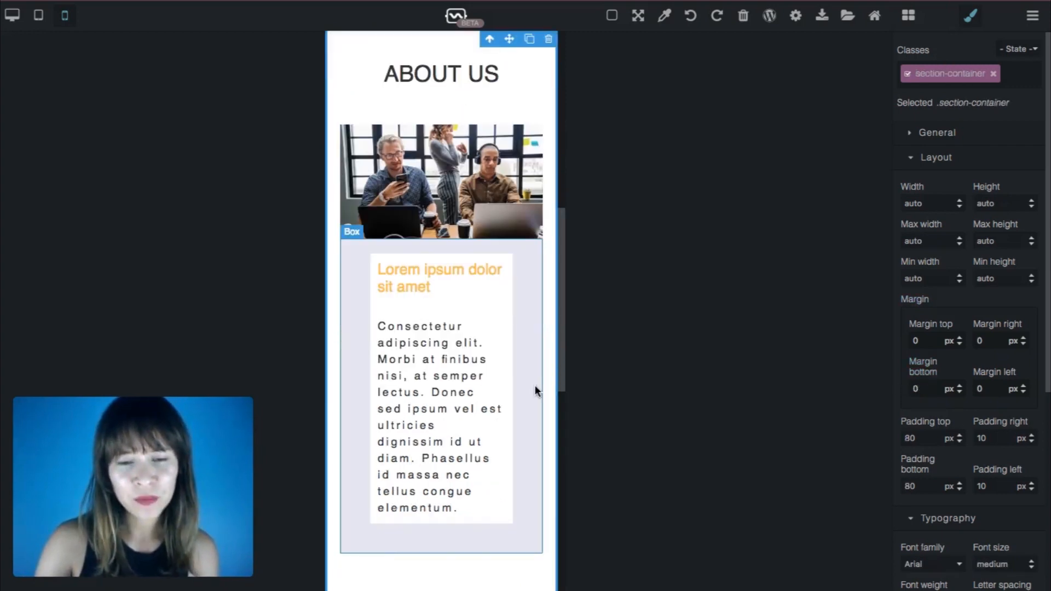
scroll(535, 388, "down", 2)
left_click(519, 200)
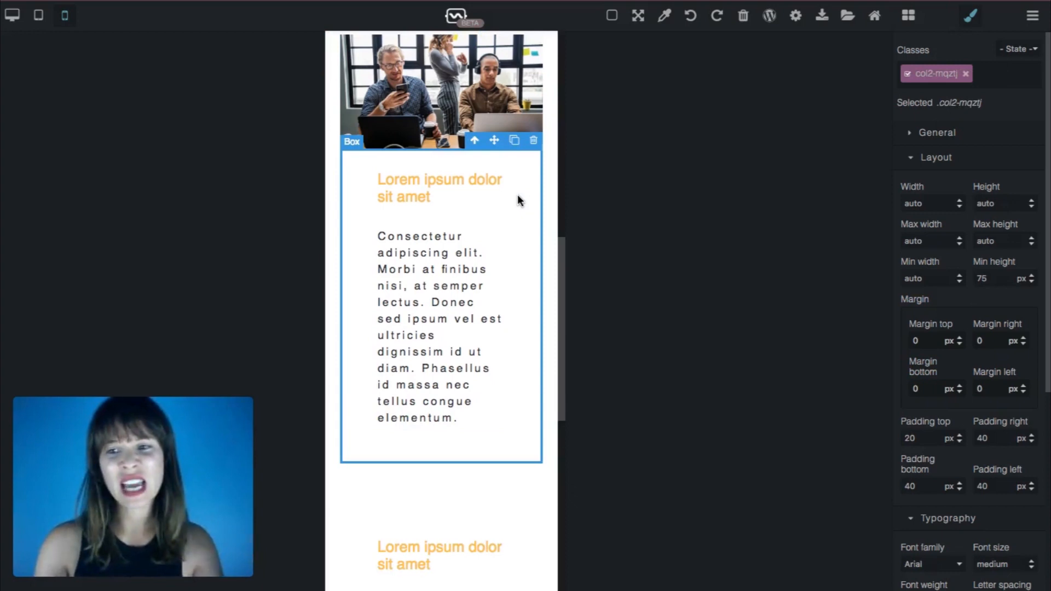
left_click_drag(982, 438, 971, 442)
type("2")
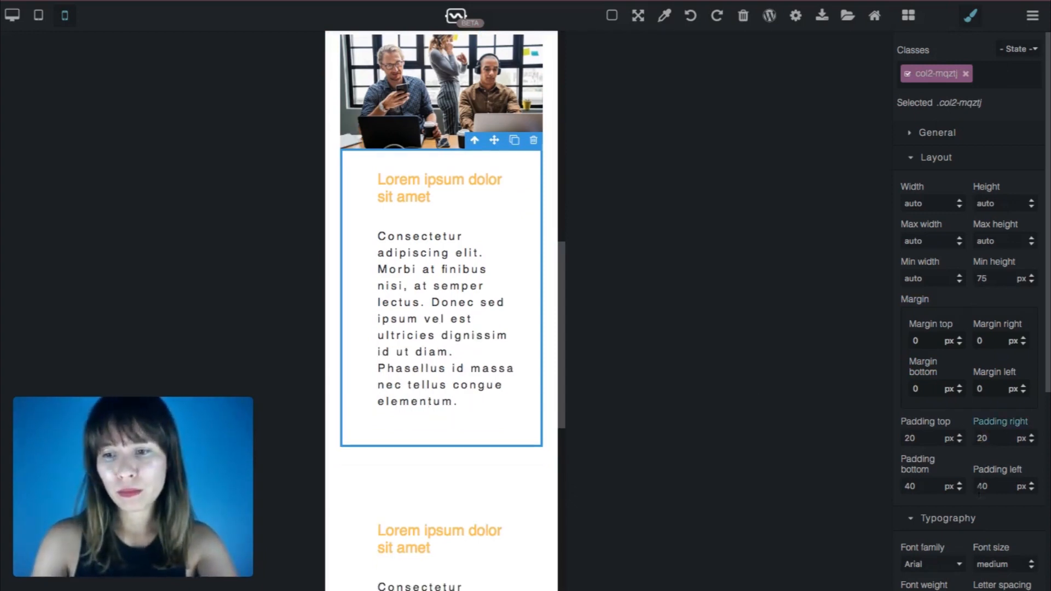
type("20")
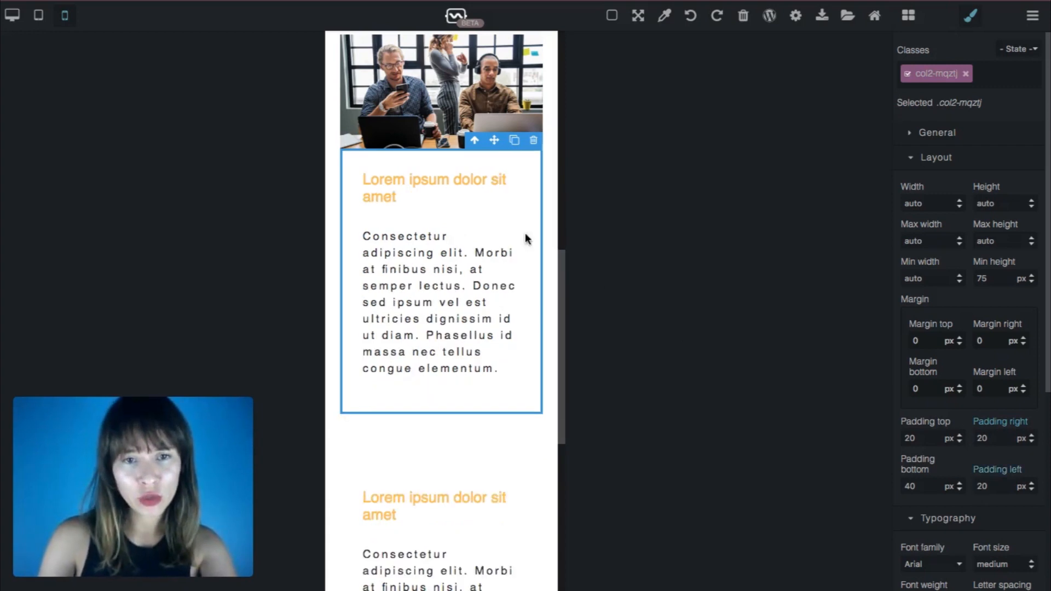
left_click(334, 199)
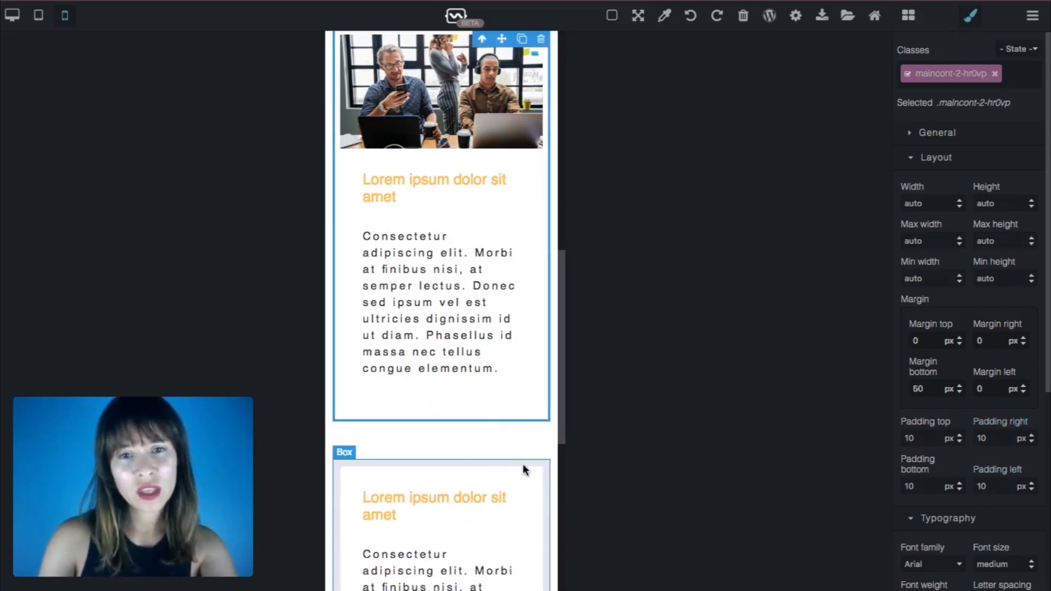
left_click(540, 495)
scroll(540, 494, "down", 8)
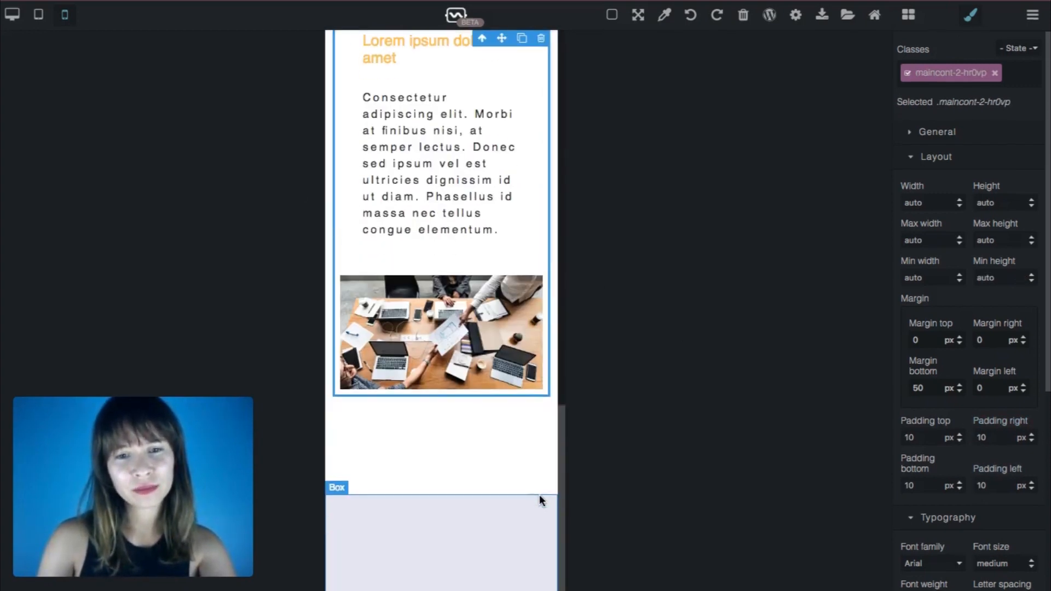
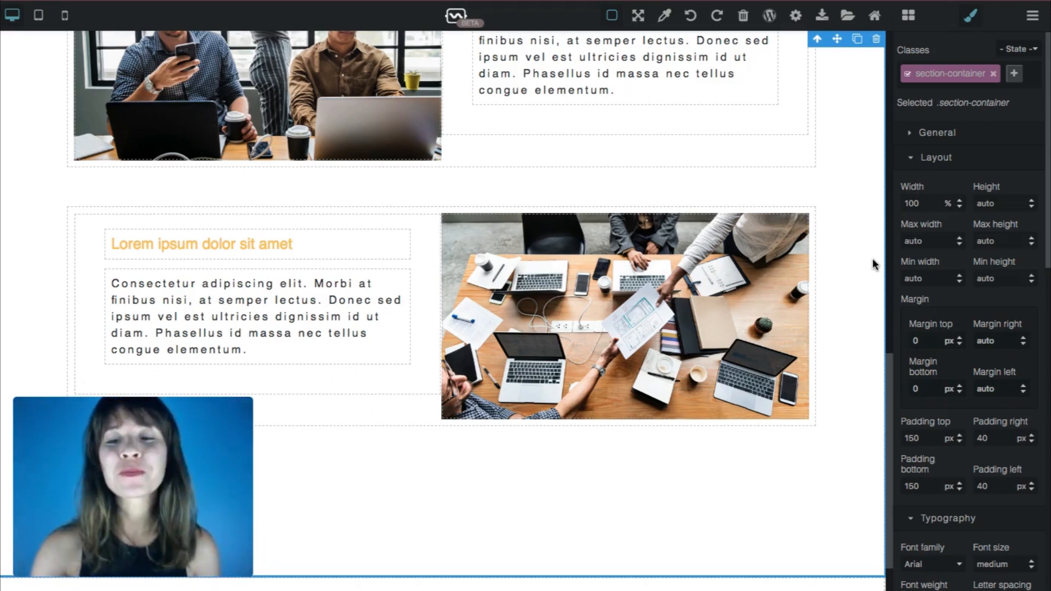
Add a Container block below the About Us section in the desktop view
scroll(872, 258, "down", 3)
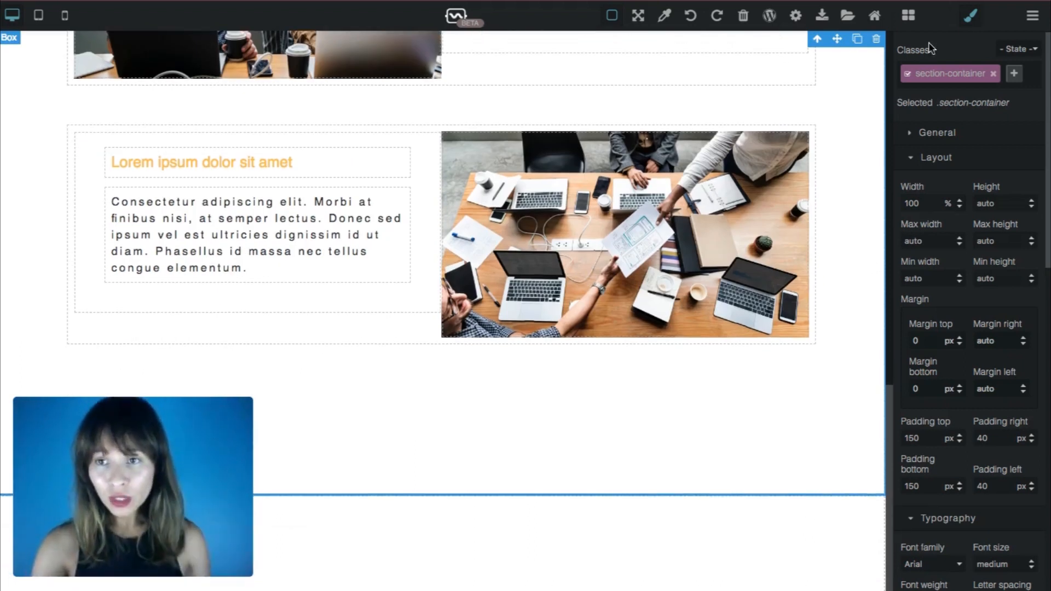
left_click(909, 16)
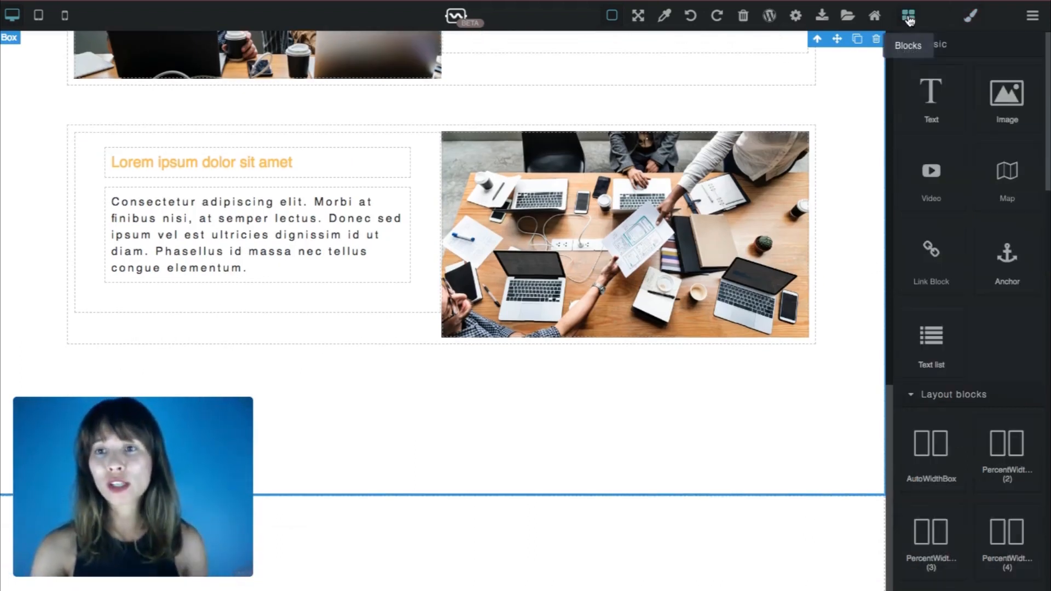
scroll(946, 268, "down", 8)
left_click_drag(947, 267, 866, 526)
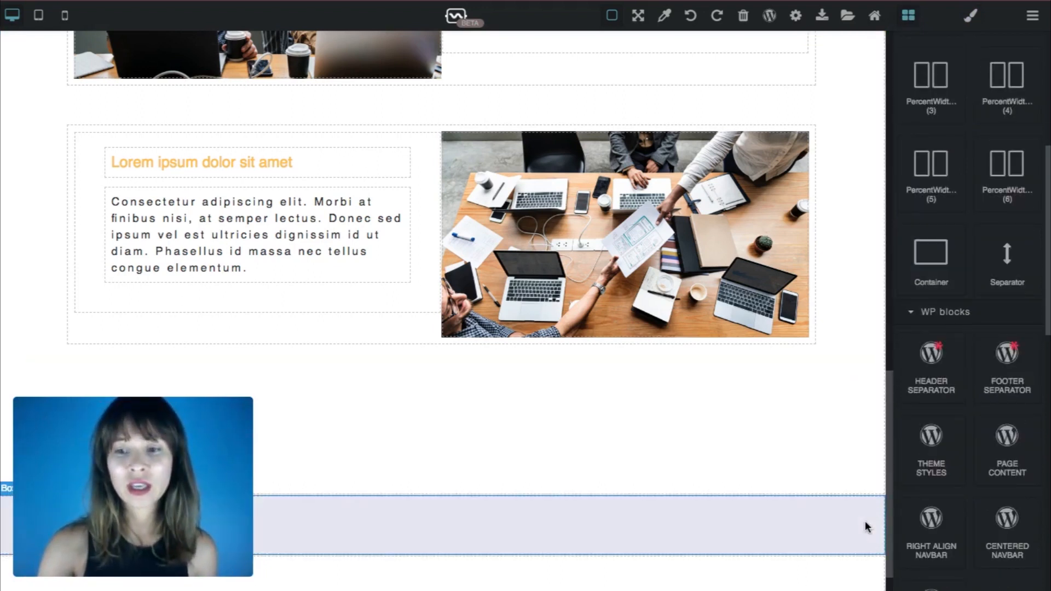
scroll(925, 76, "up", 10)
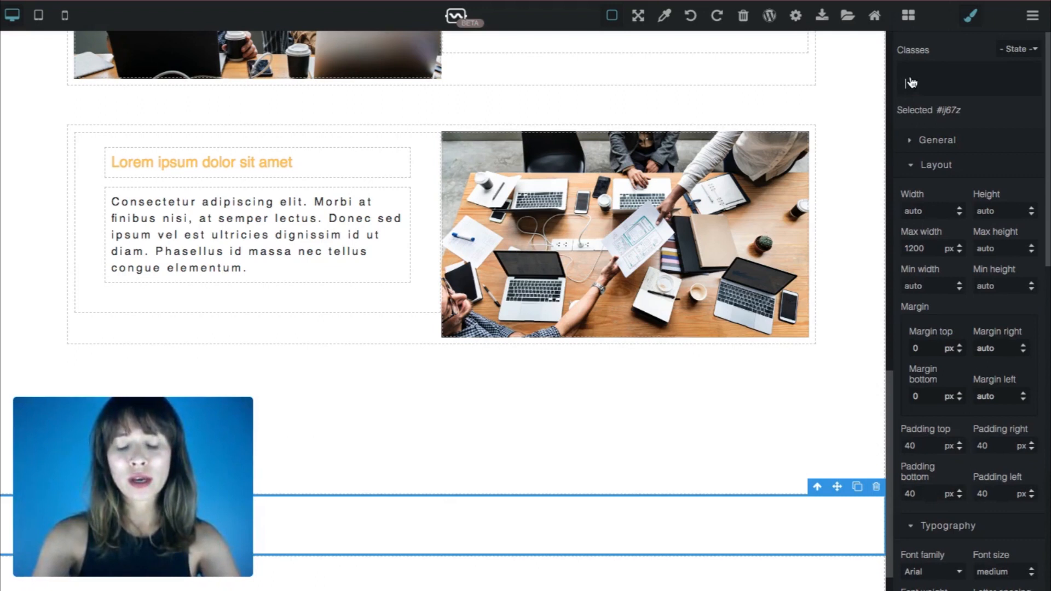
Assign the class parallax-image to the new container and set its max width to auto and its width to 100%
type("image")
key("Return")
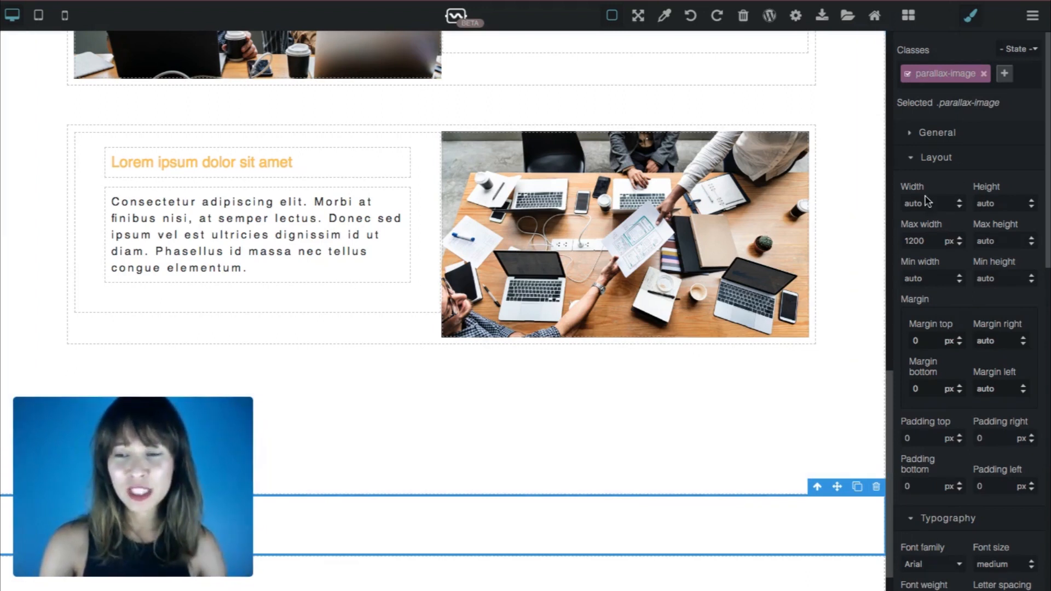
double_click(931, 245)
type("auto")
key("Return")
left_click(926, 204)
type("100%")
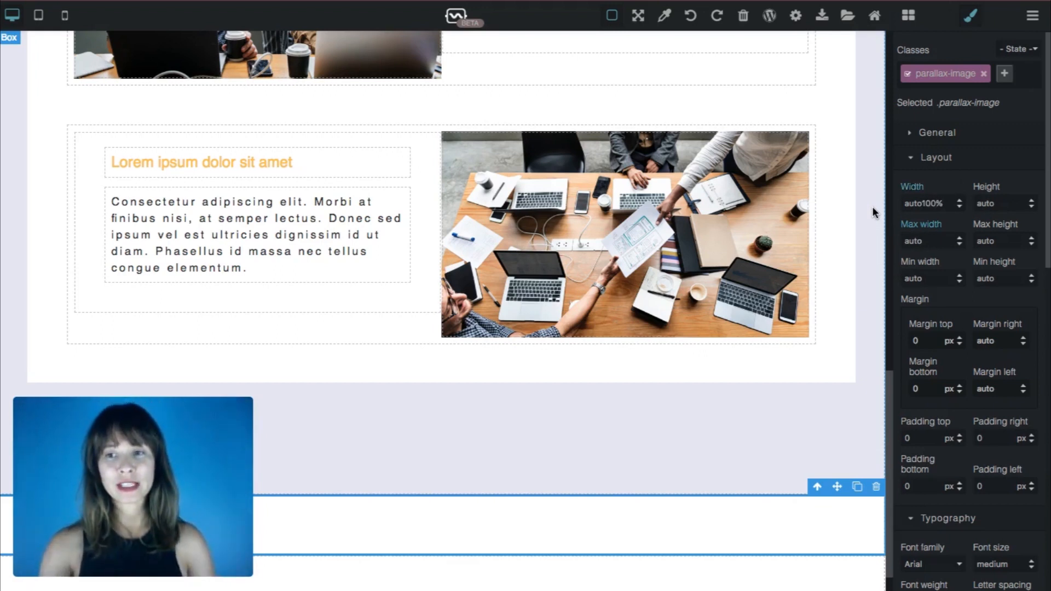
key("BackSpace")
key("BackSpace")
key("BackSpace")
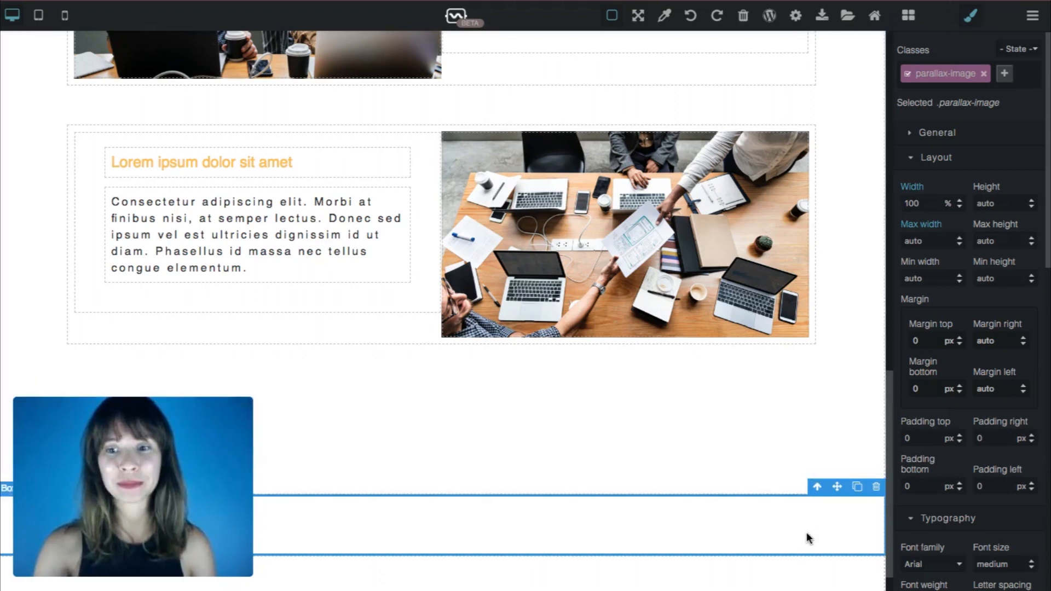
Add a background layer to the parallax-image container using the uploaded photo of the man at a computer
left_click(939, 158)
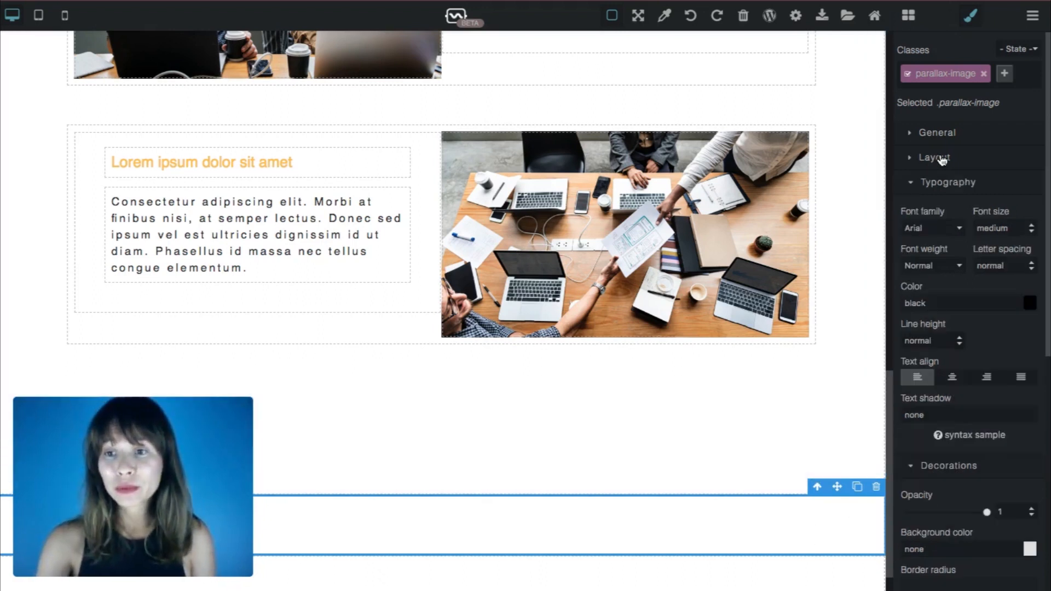
scroll(950, 216, "down", 3)
scroll(952, 216, "down", 5)
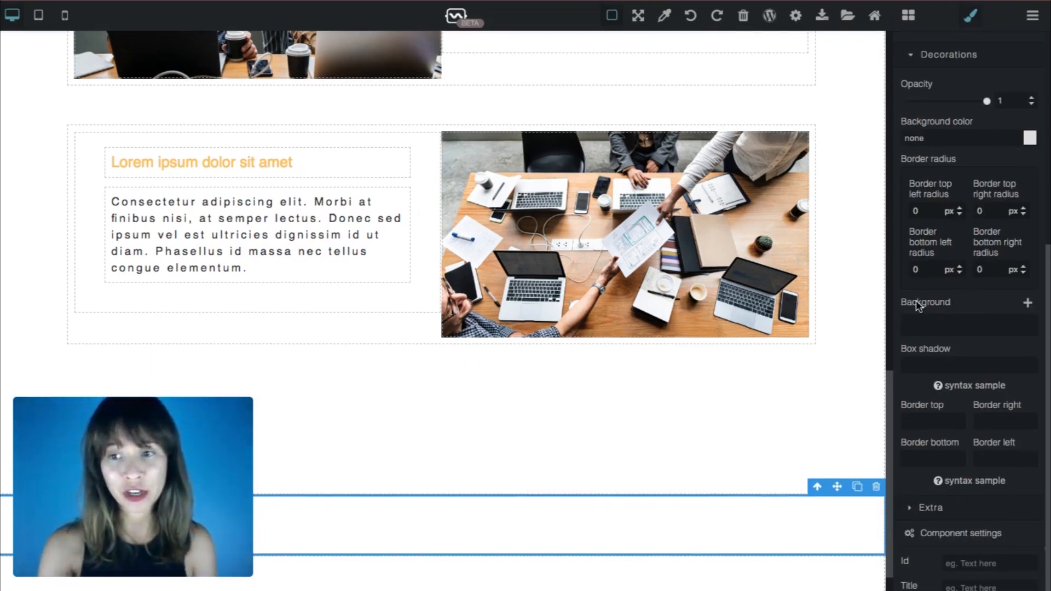
left_click(1029, 304)
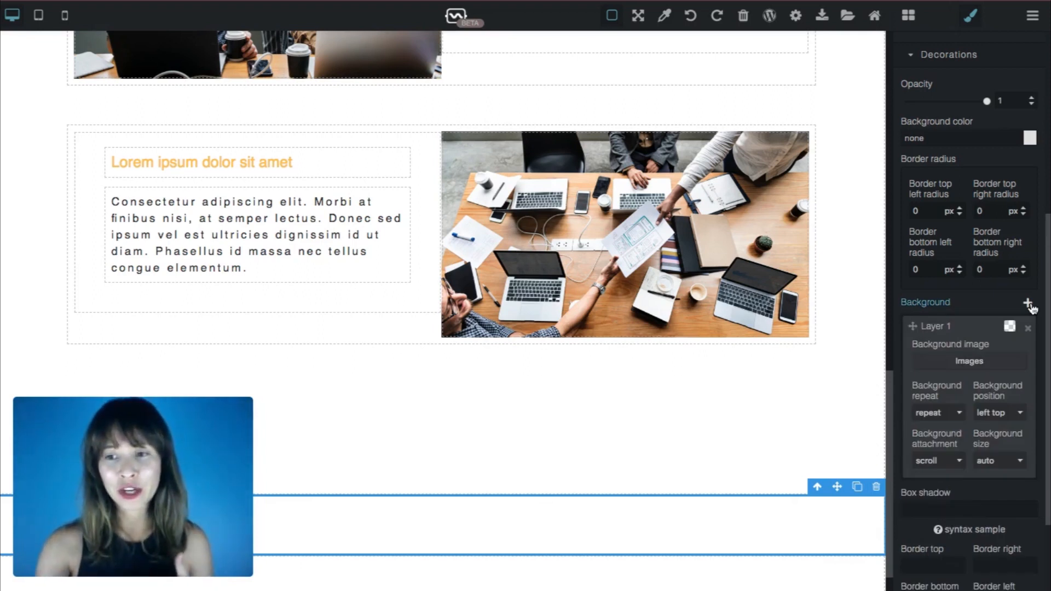
left_click(968, 362)
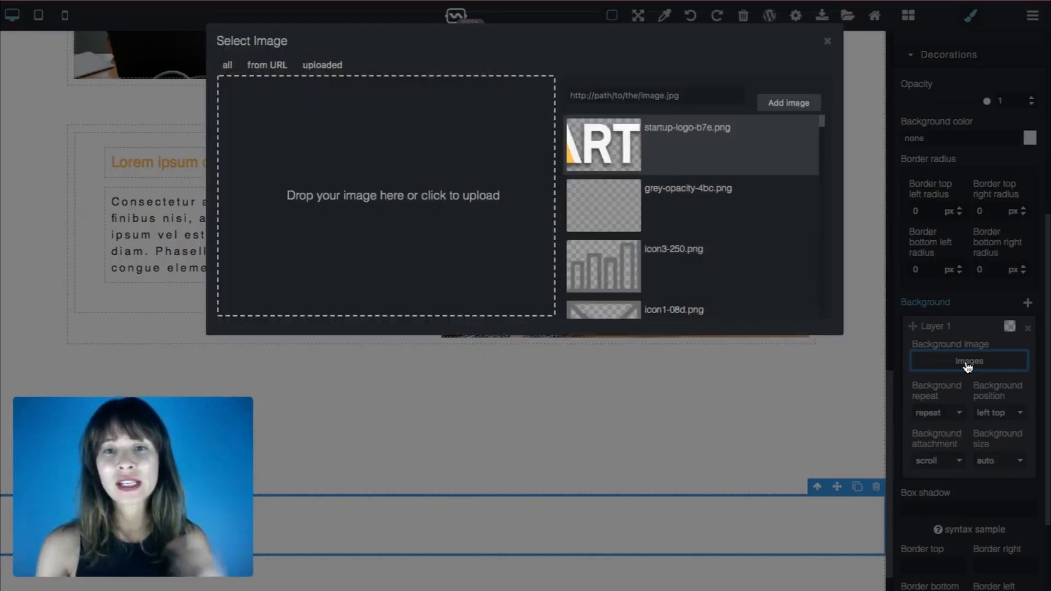
scroll(696, 198, "down", 5)
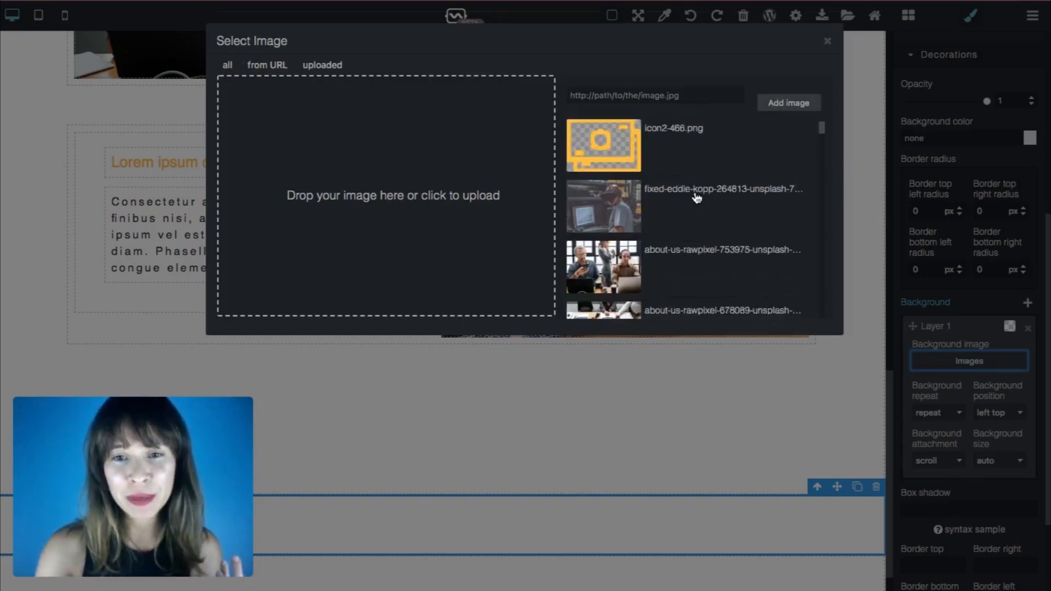
left_click(621, 204)
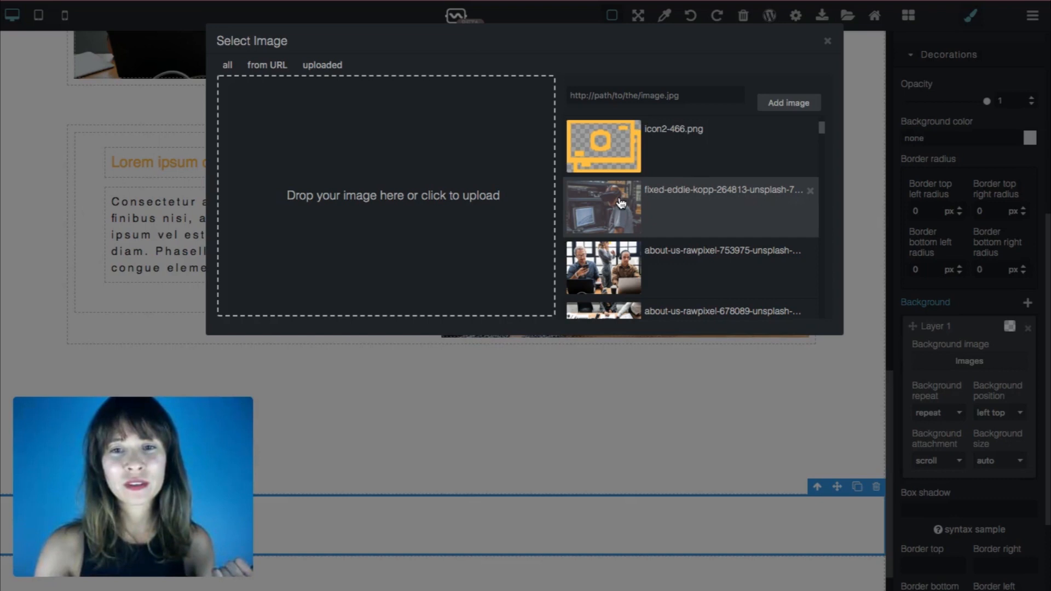
left_click(622, 204)
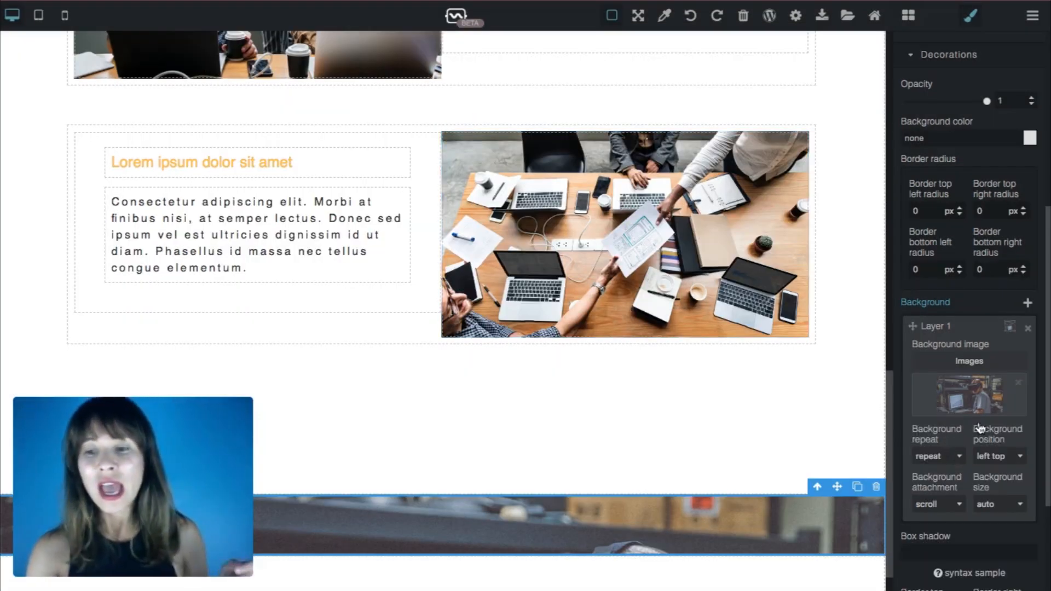
Set the background layer's repeat to no-repeat and its attachment to fixed, and check the scrolling effect
left_click(951, 462)
left_click(939, 491)
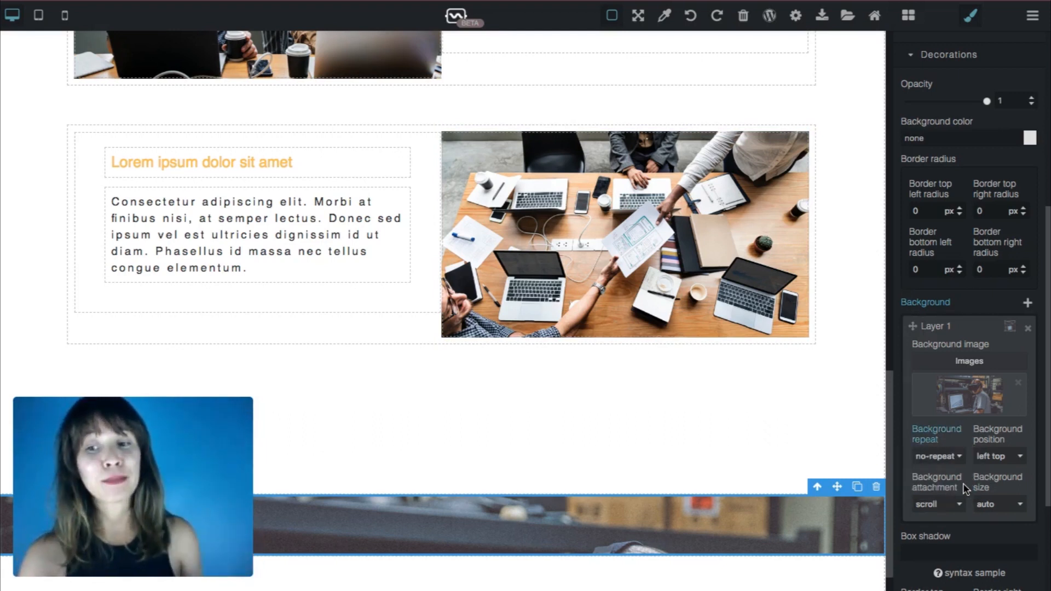
left_click(959, 505)
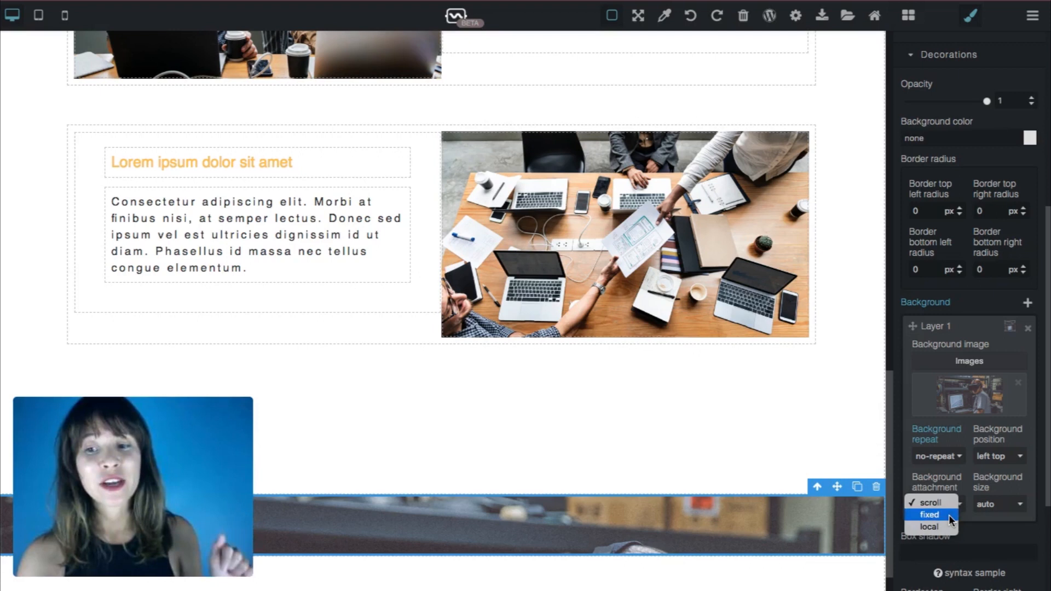
left_click(949, 515)
scroll(788, 446, "down", 1)
scroll(825, 369, "up", 1)
scroll(824, 369, "down", 2)
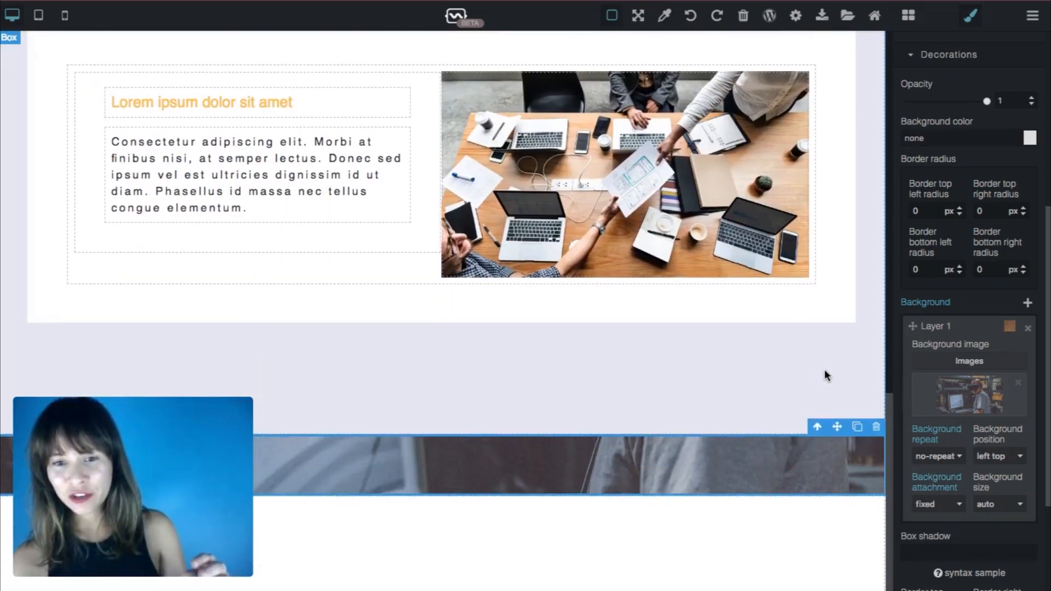
scroll(825, 369, "up", 2)
scroll(824, 370, "down", 2)
scroll(824, 369, "up", 1)
scroll(824, 369, "down", 1)
scroll(825, 369, "down", 1)
scroll(825, 370, "up", 2)
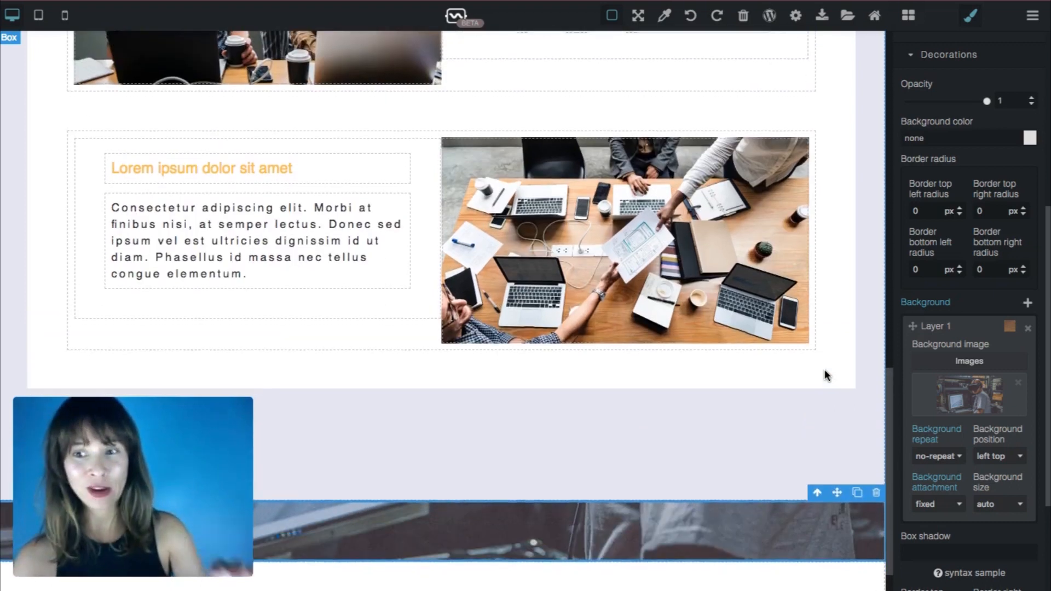
scroll(825, 369, "down", 1)
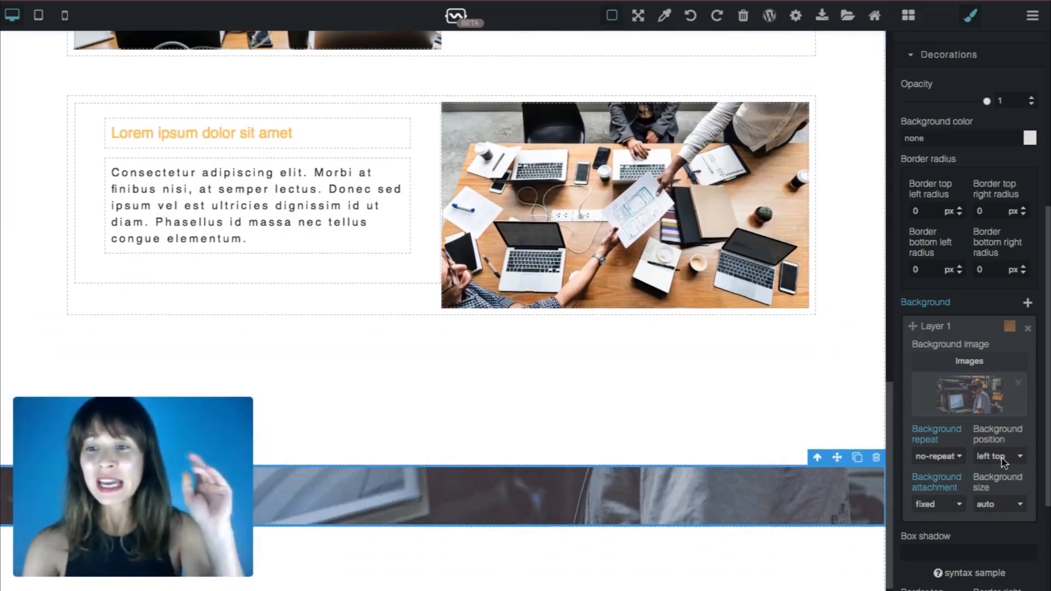
Set the background layer's position to center top and its size to cover
left_click(1002, 457)
left_click(1021, 527)
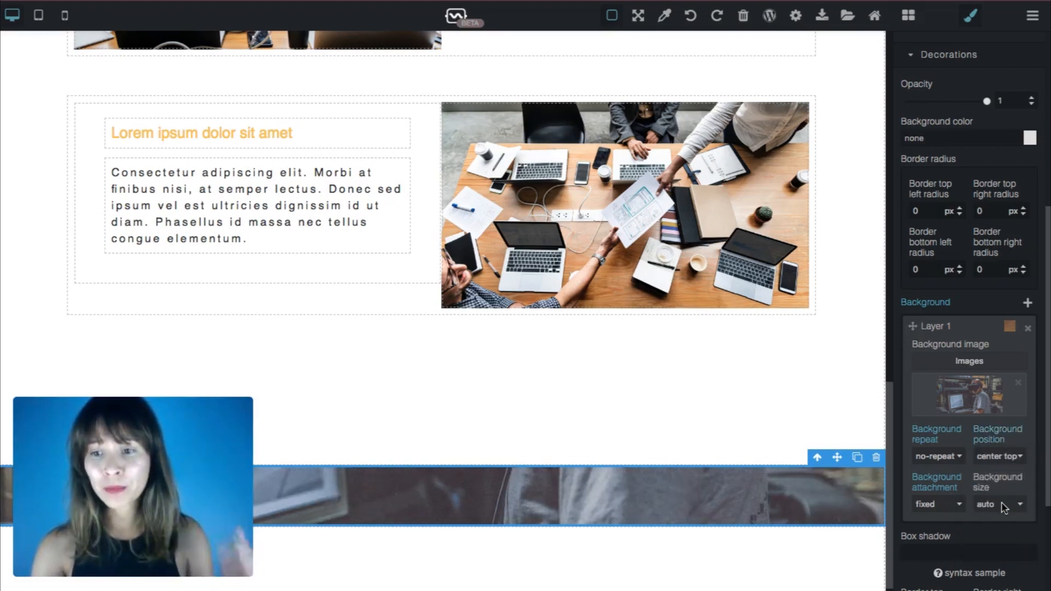
left_click(1006, 508)
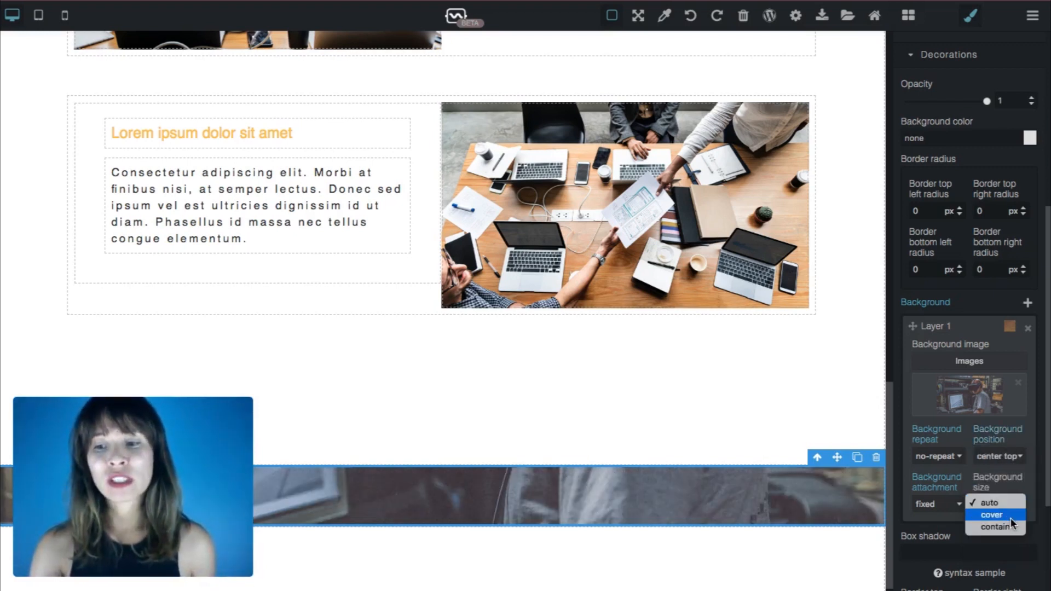
left_click(1011, 518)
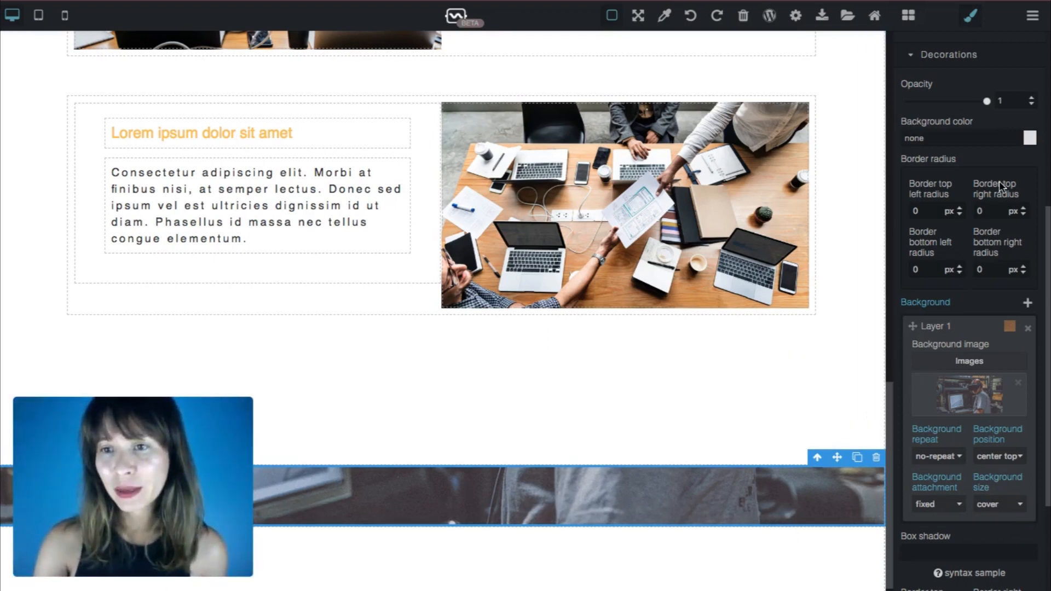
Set the parallax-image container's top and bottom padding to 150 px and check the taller photo band
scroll(1000, 180, "up", 3)
left_click(918, 165)
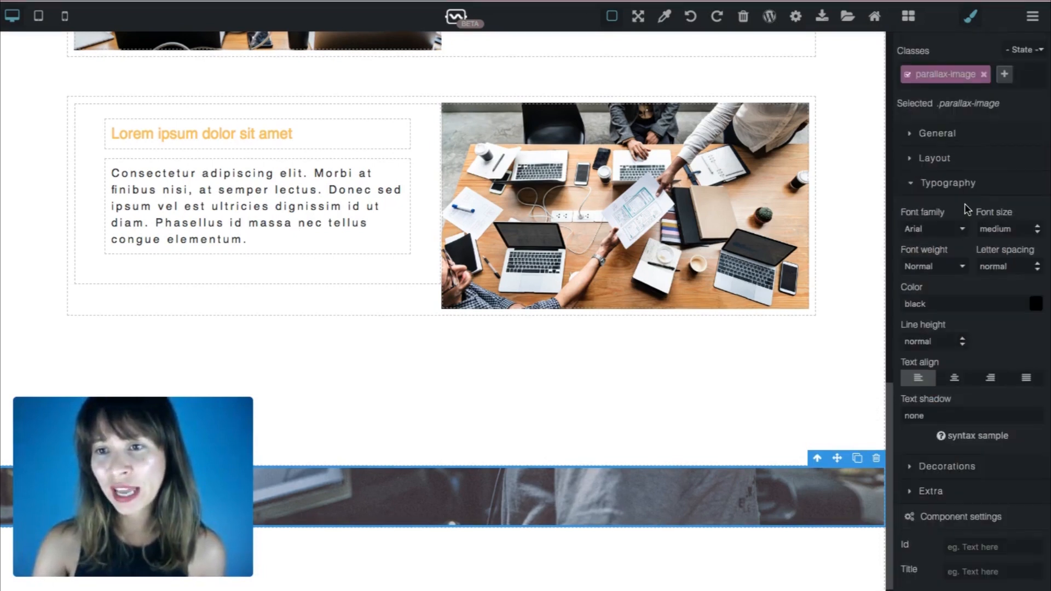
left_click(930, 158)
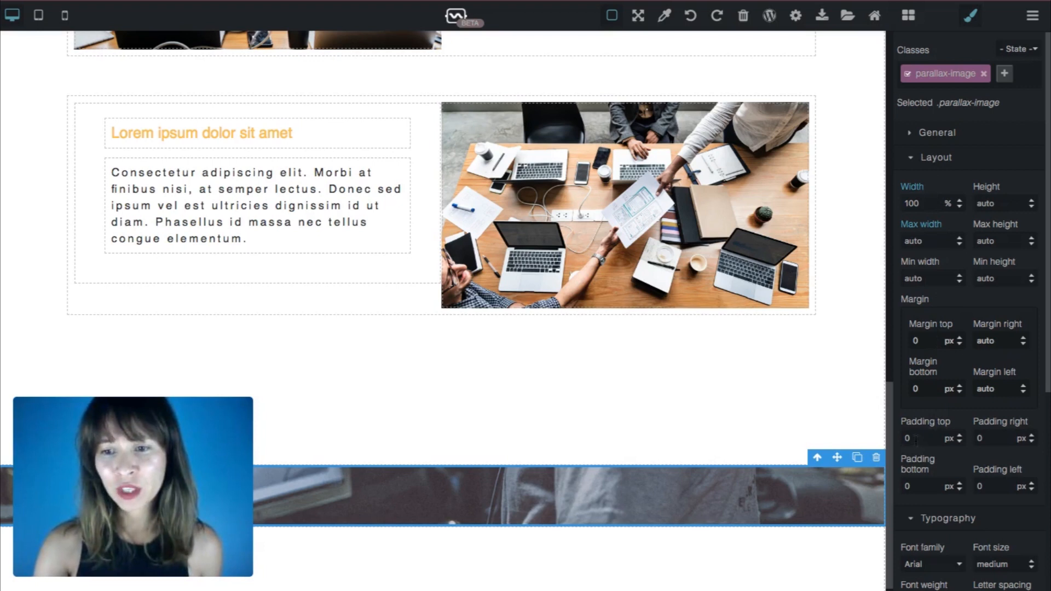
left_click(809, 429)
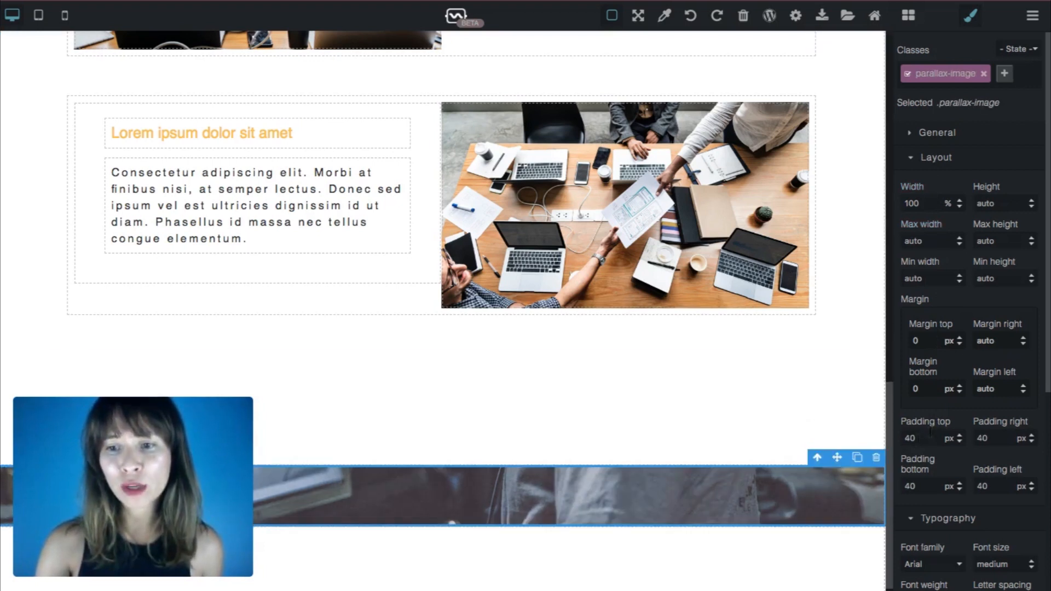
left_click(931, 432)
type("150")
left_click(926, 486)
type("150")
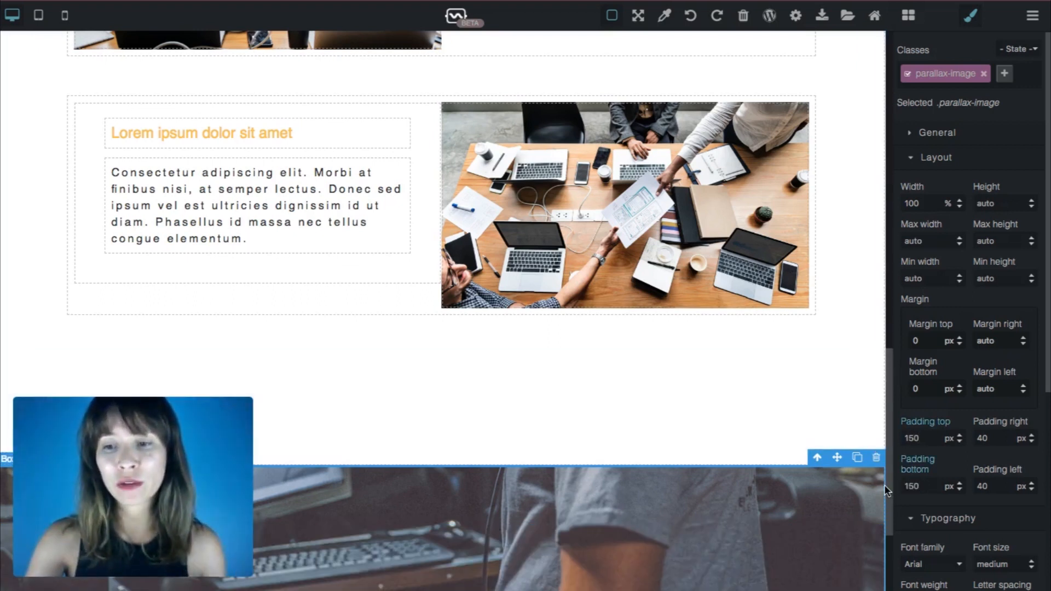
left_click(861, 358)
scroll(860, 357, "down", 4)
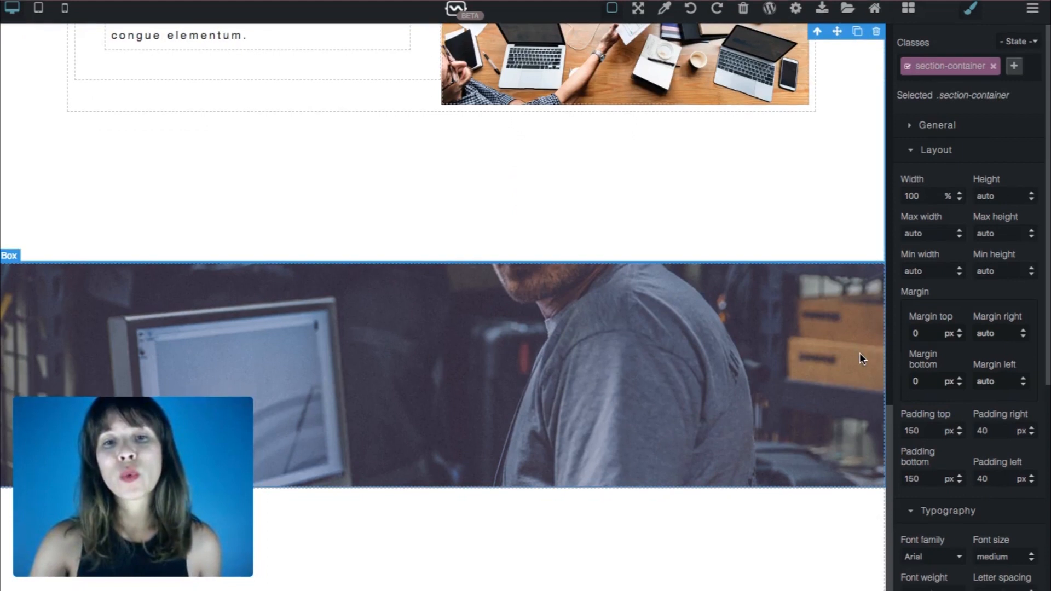
scroll(860, 353, "up", 4)
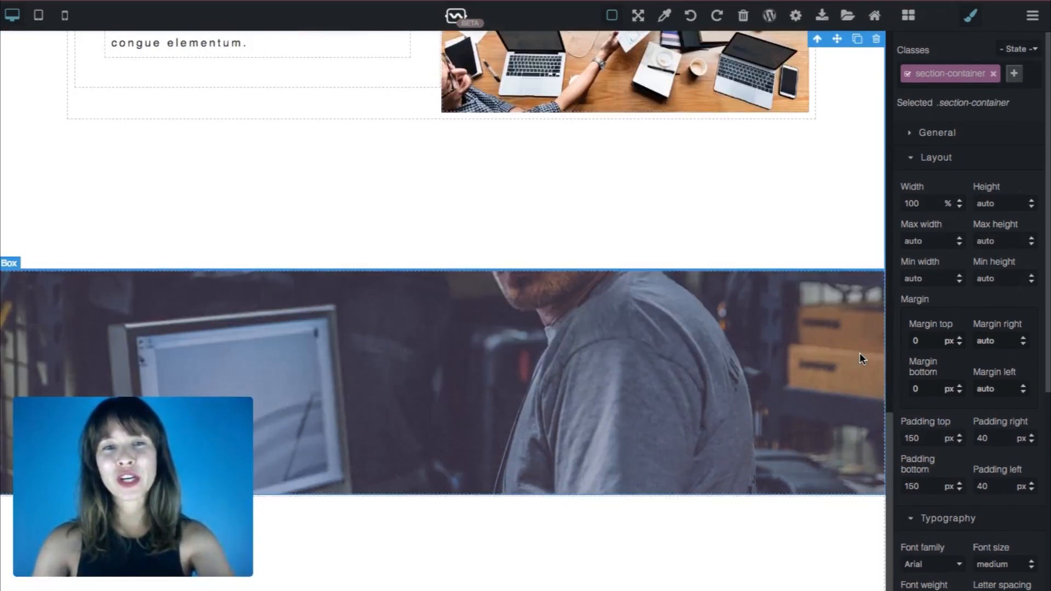
Duplicate the white h2 text from the hero section and move the copy into the parallax-image container
scroll(860, 356, "up", 10)
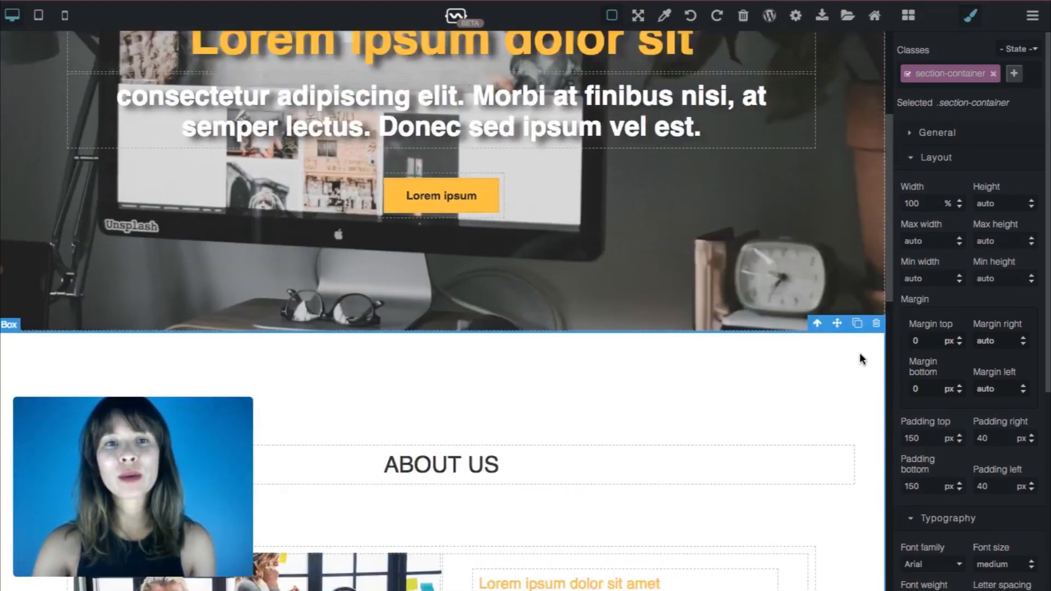
scroll(859, 359, "down", 1)
scroll(860, 358, "up", 1)
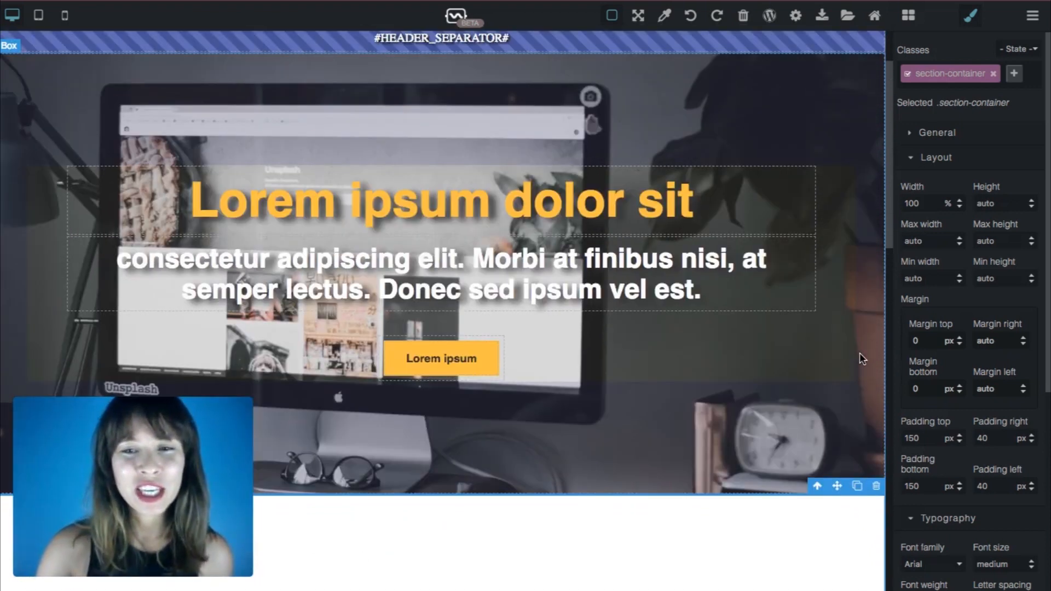
left_click(799, 280)
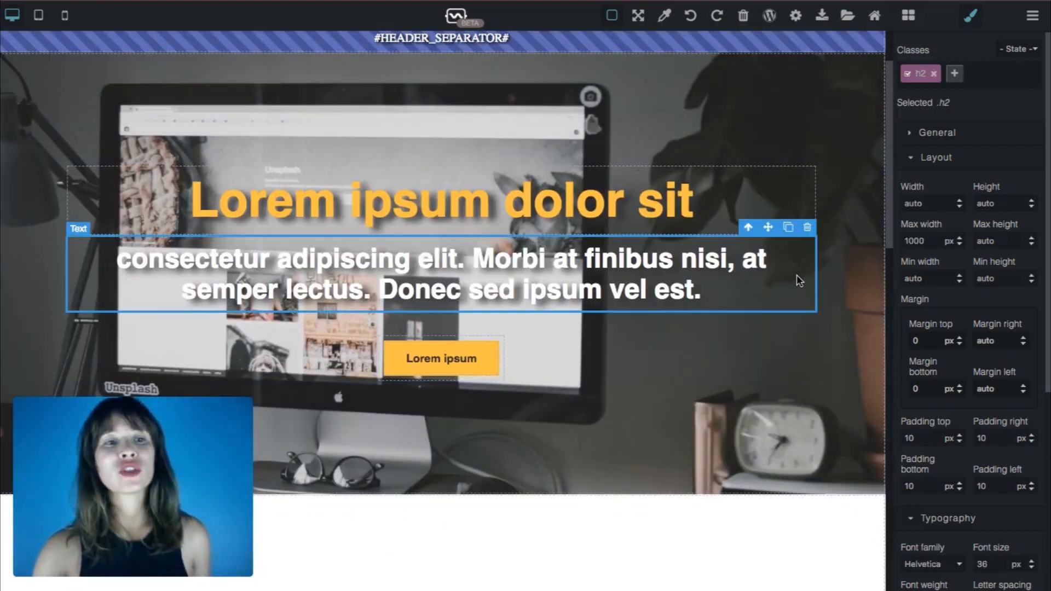
left_click(787, 228)
left_click(777, 335)
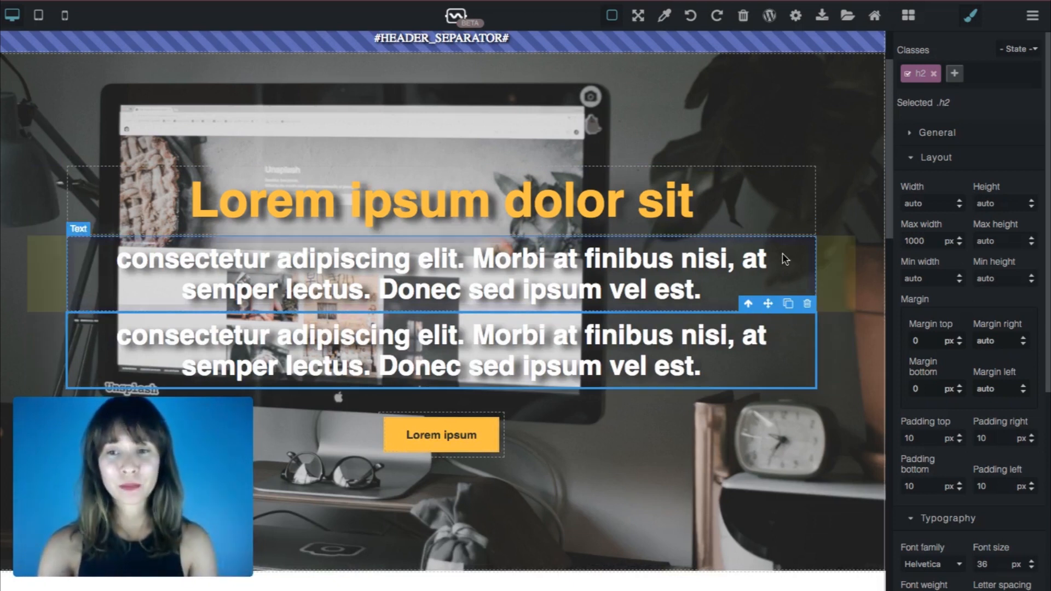
left_click_drag(770, 307, 622, 416)
scroll(770, 452, "down", 15)
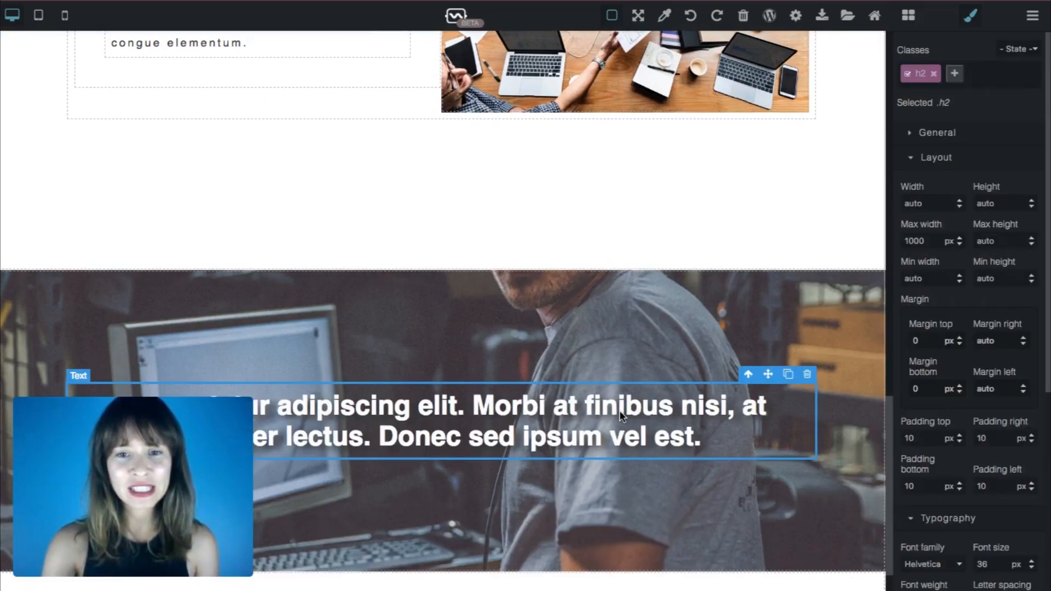
scroll(675, 383, "down", 2)
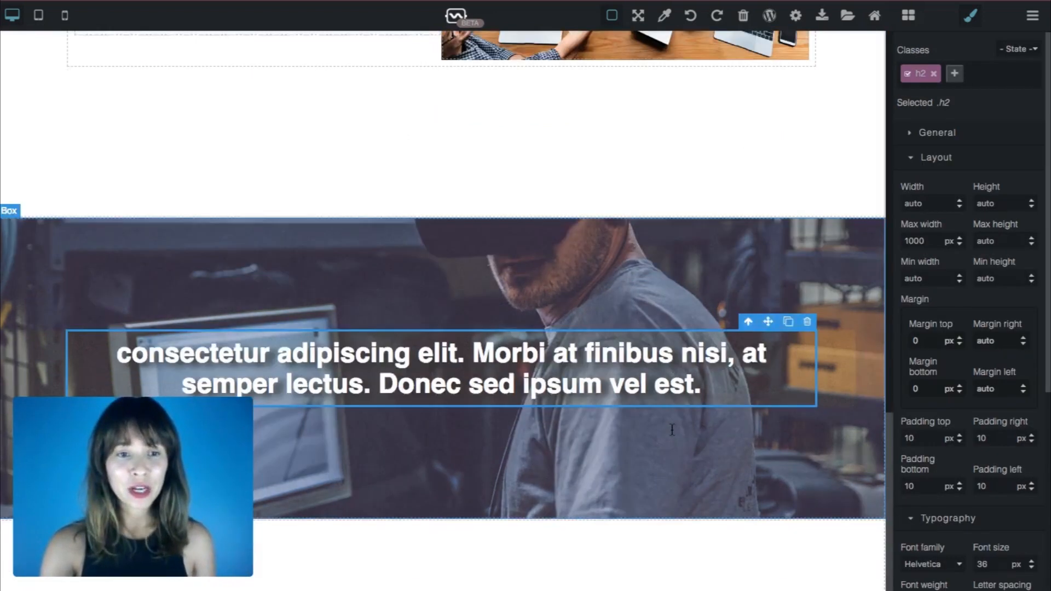
Shorten and capitalise the copied text to read "Consectetur adipiscing elit. Morbi at finibus nisi."
double_click(657, 362)
left_click(707, 366)
left_click_drag(709, 367, 730, 338)
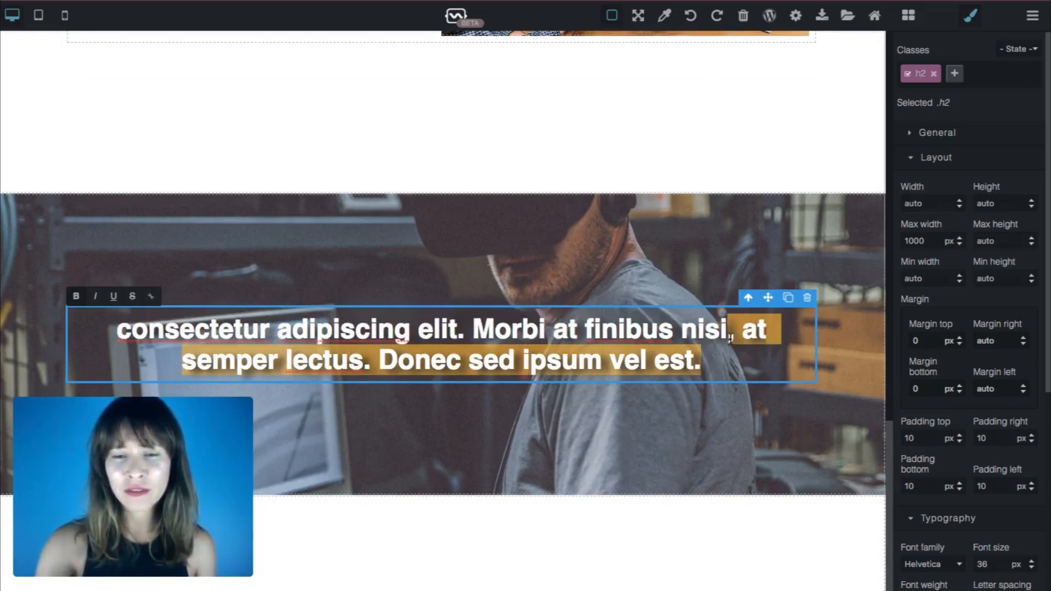
type(".")
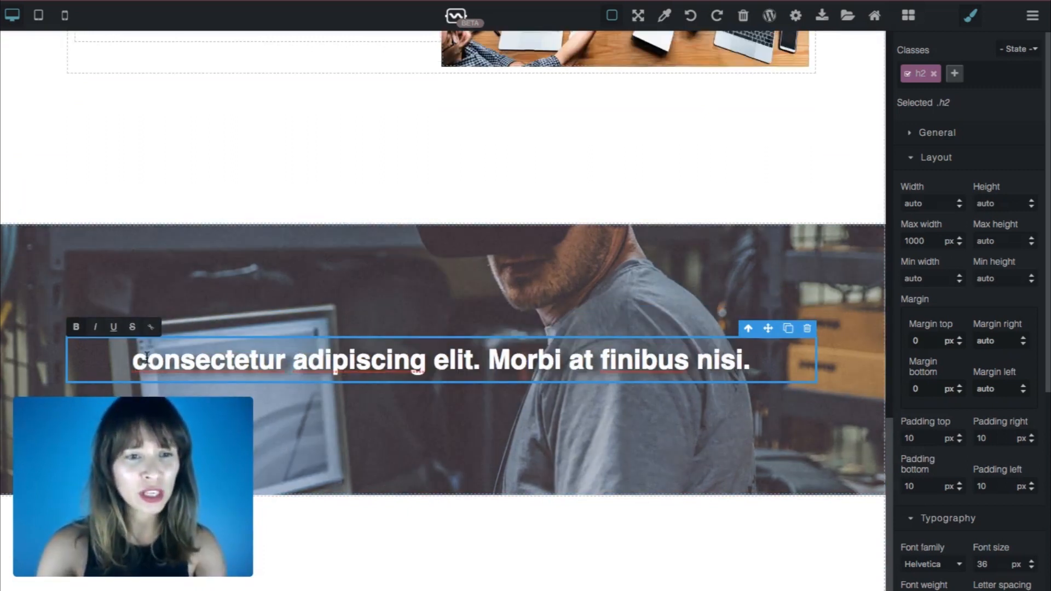
left_click(147, 359)
key("BackSpace")
type("C")
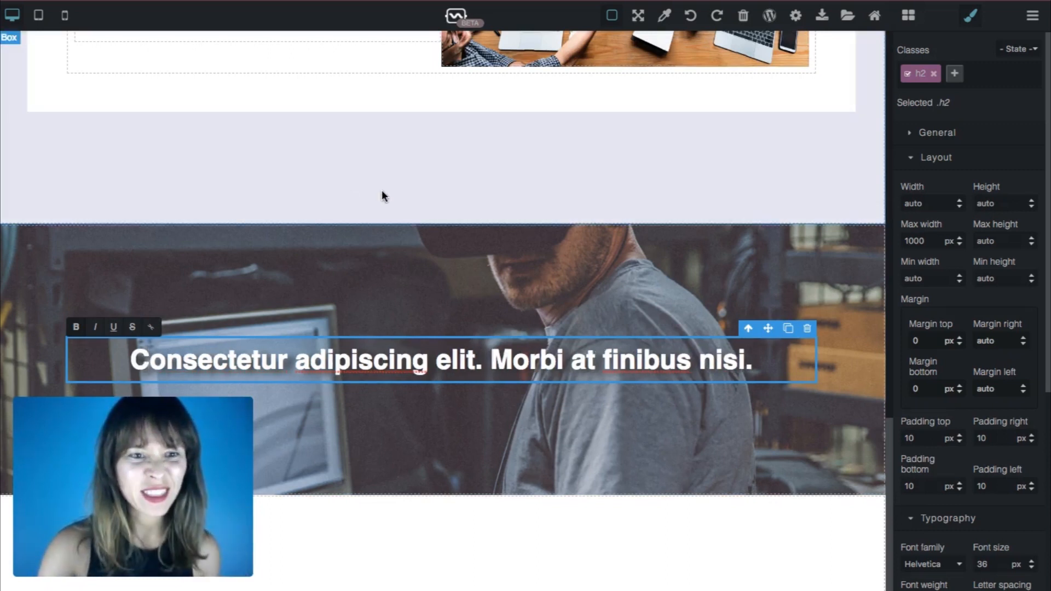
Duplicate the hero section's yellow button-link and move the copy into the parallax-image container below its headline
left_click(493, 204)
scroll(491, 205, "up", 15)
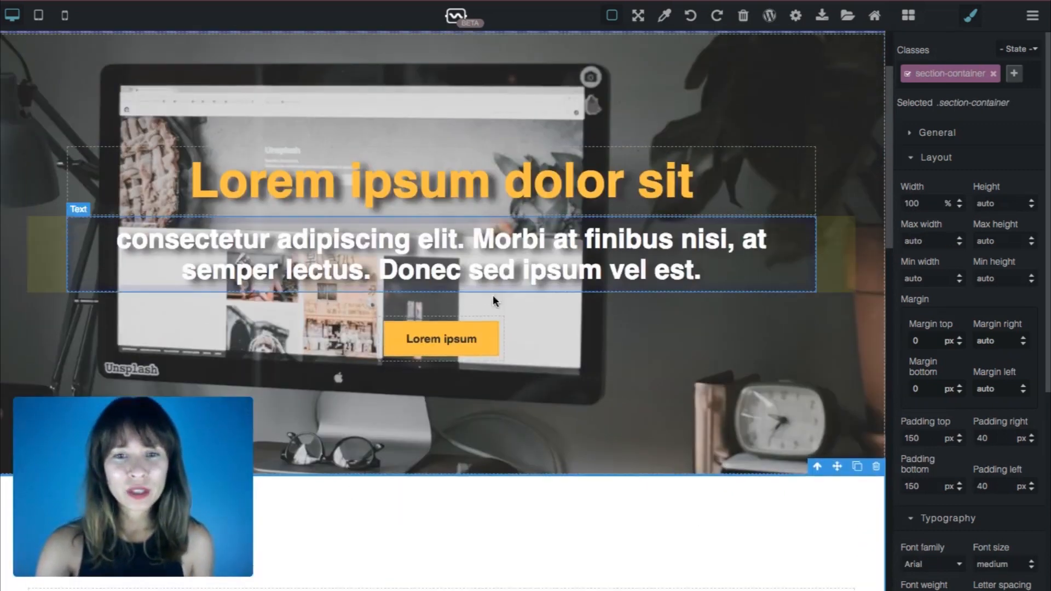
left_click(495, 334)
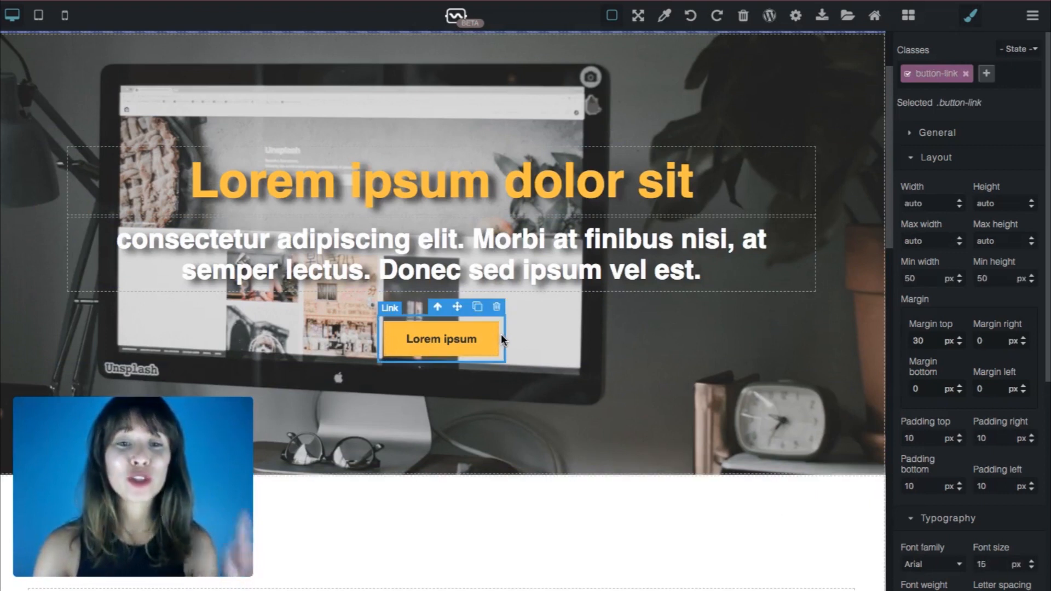
left_click(478, 308)
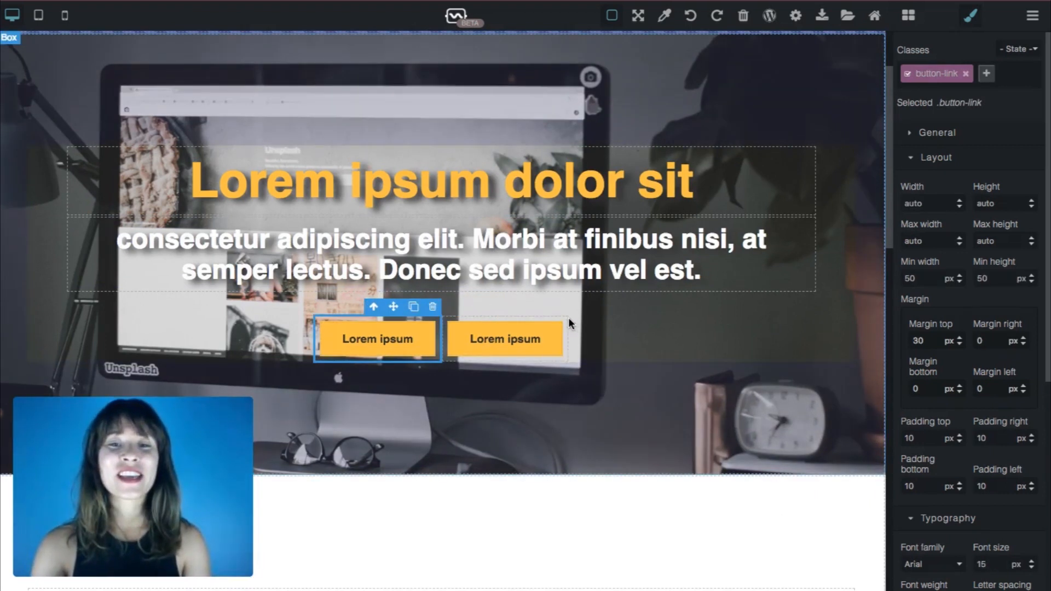
left_click_drag(525, 310, 610, 439)
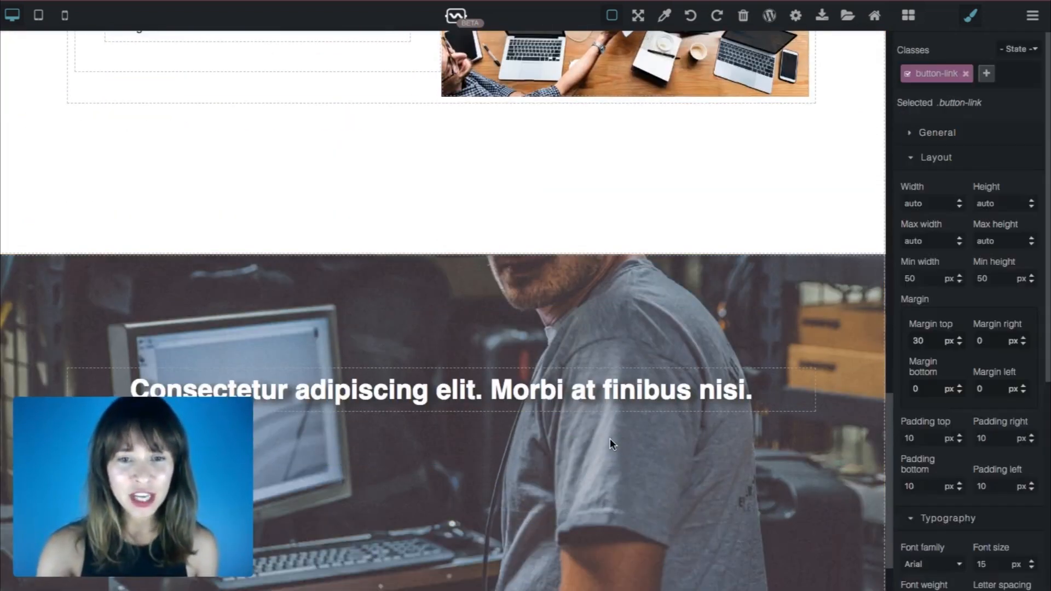
scroll(855, 383, "down", 2)
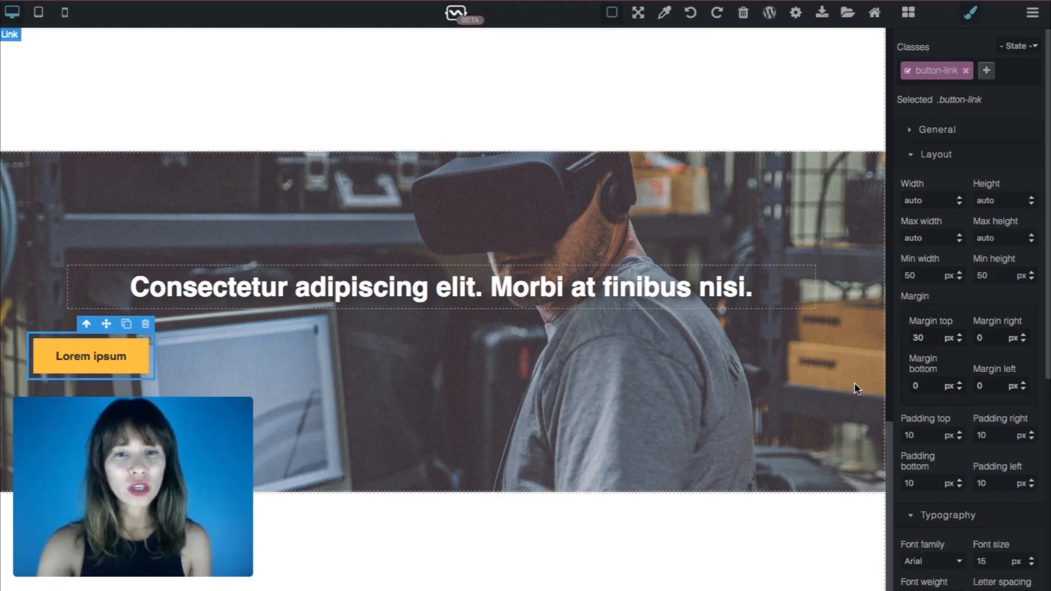
Set the parallax-image container's text alignment to center so its button is centred
left_click(484, 190)
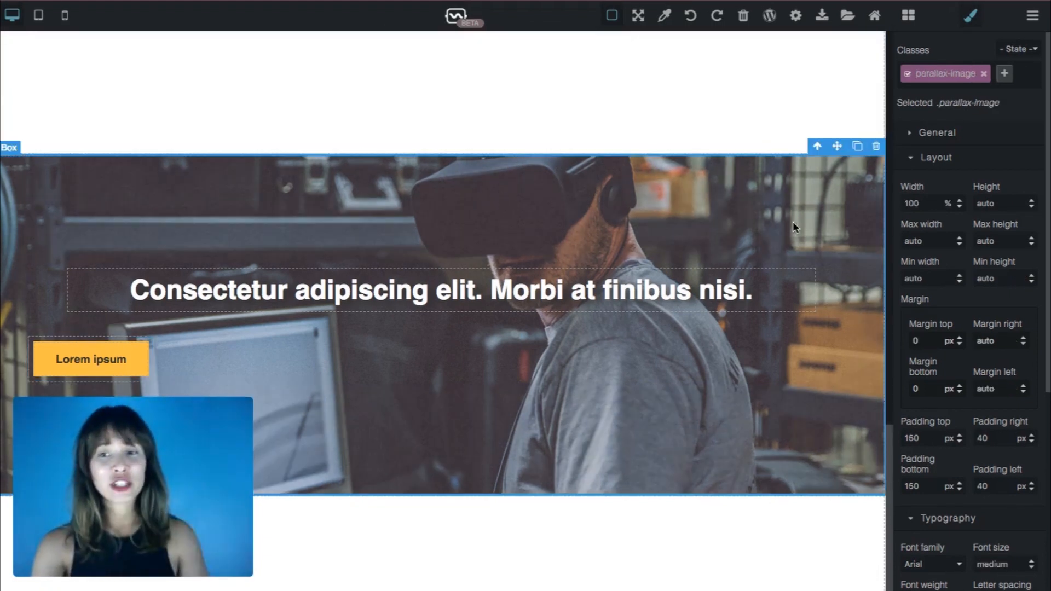
left_click(940, 160)
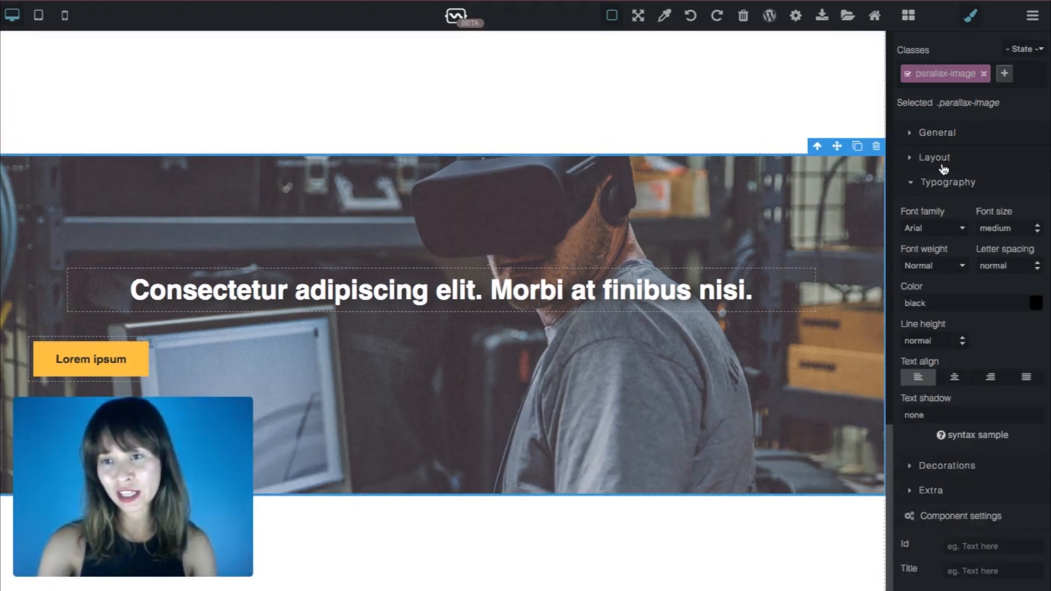
left_click(954, 377)
left_click(712, 93)
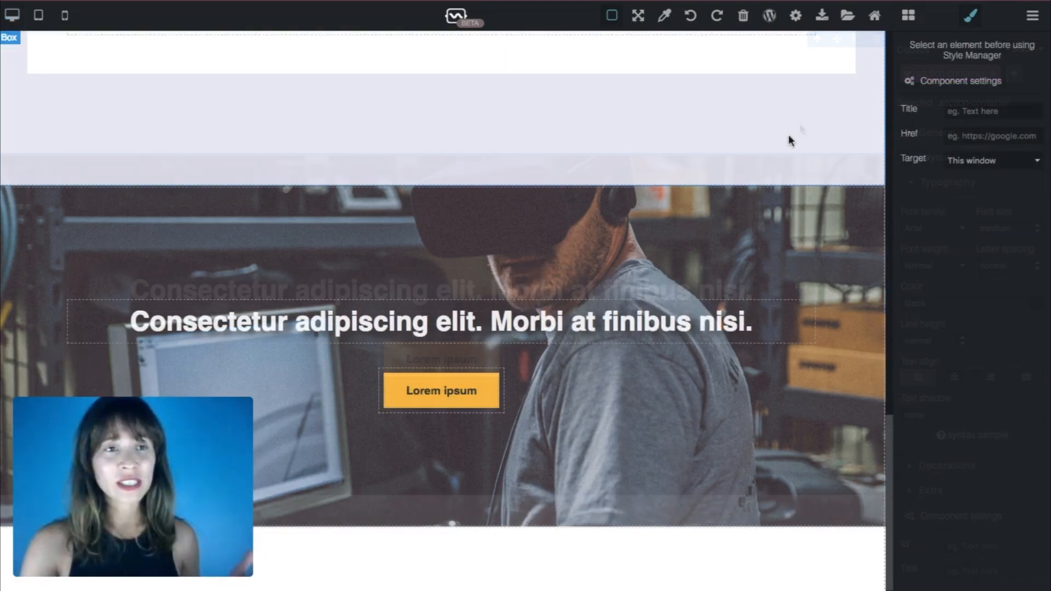
Examine the parallax section's headline and button in the tablet and mobile previews
left_click(39, 18)
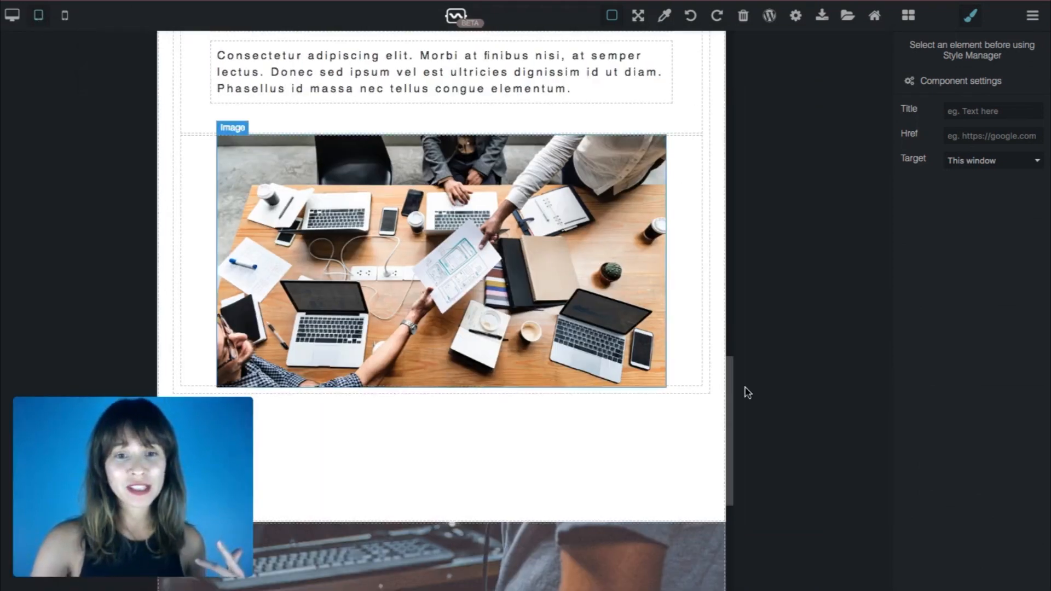
scroll(747, 389, "down", 7)
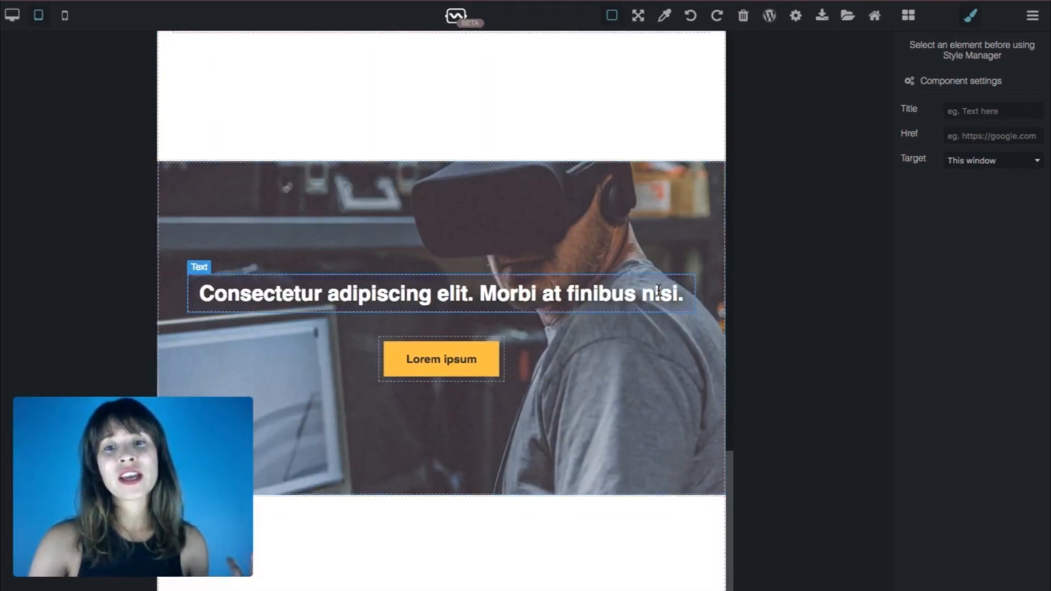
left_click(659, 290)
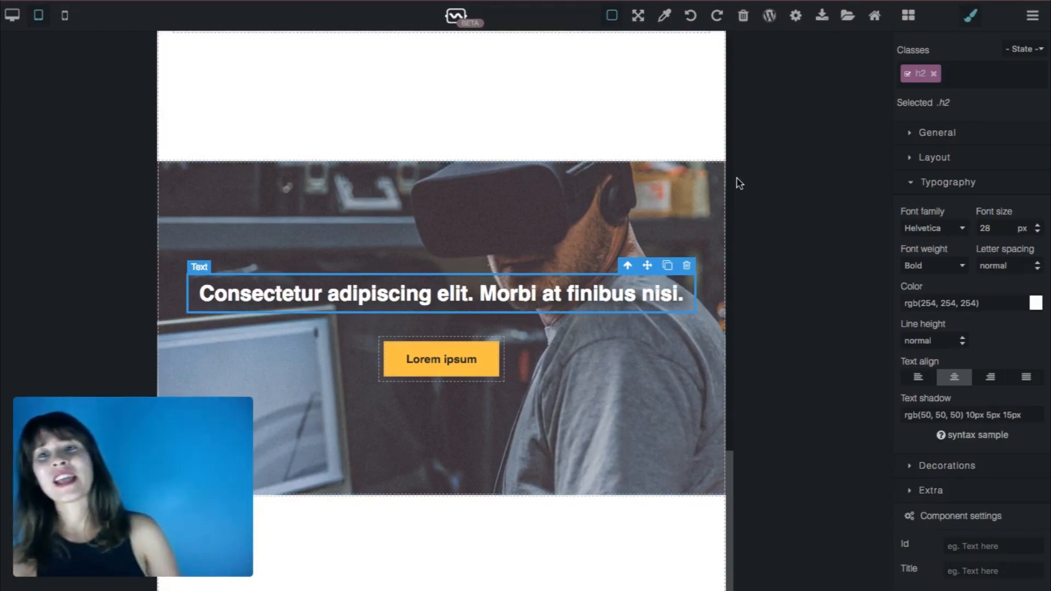
left_click(490, 361)
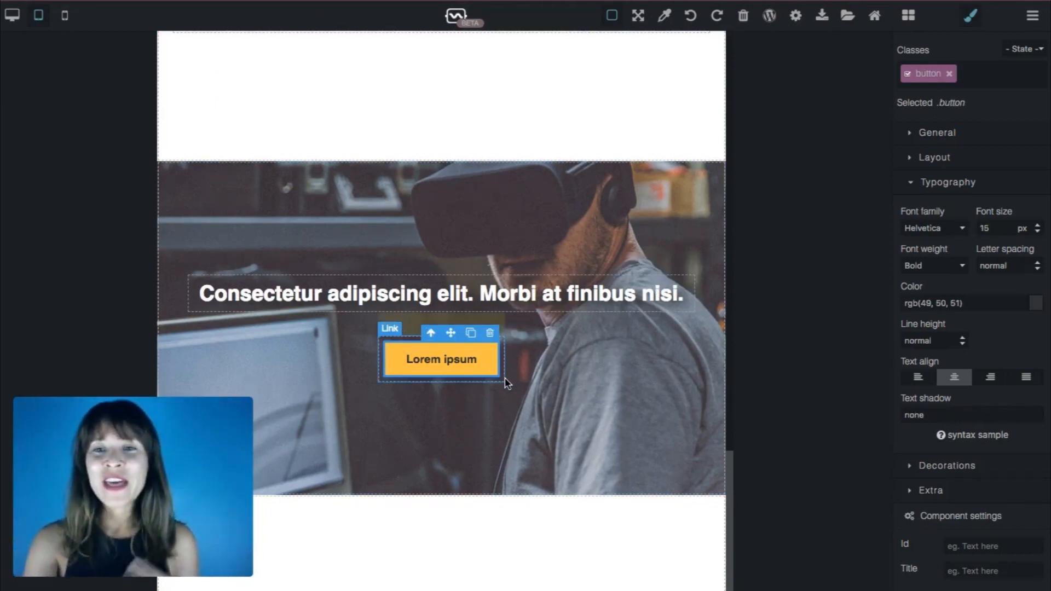
left_click(504, 384)
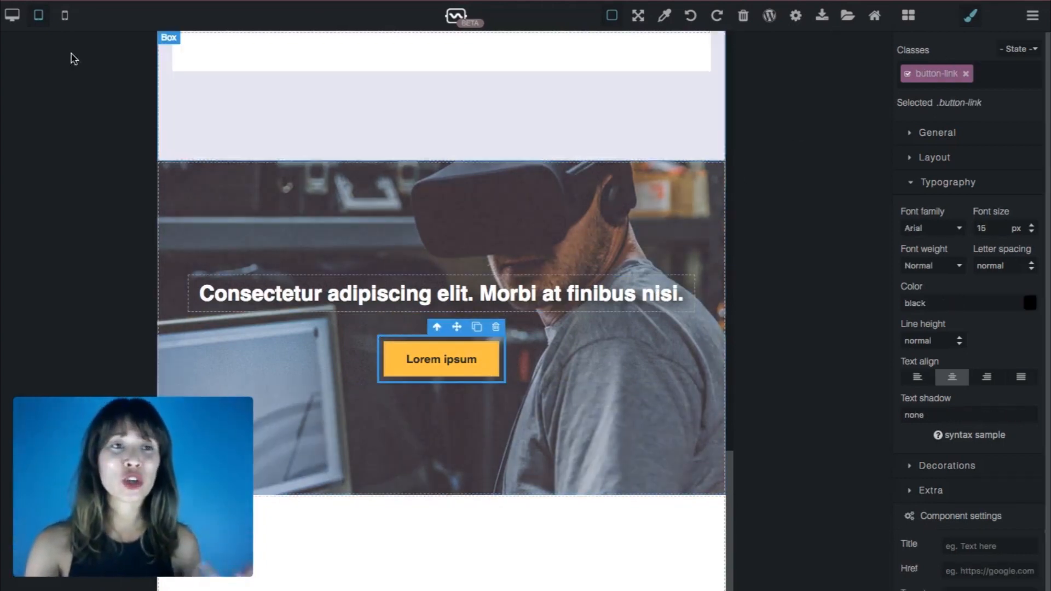
left_click(62, 17)
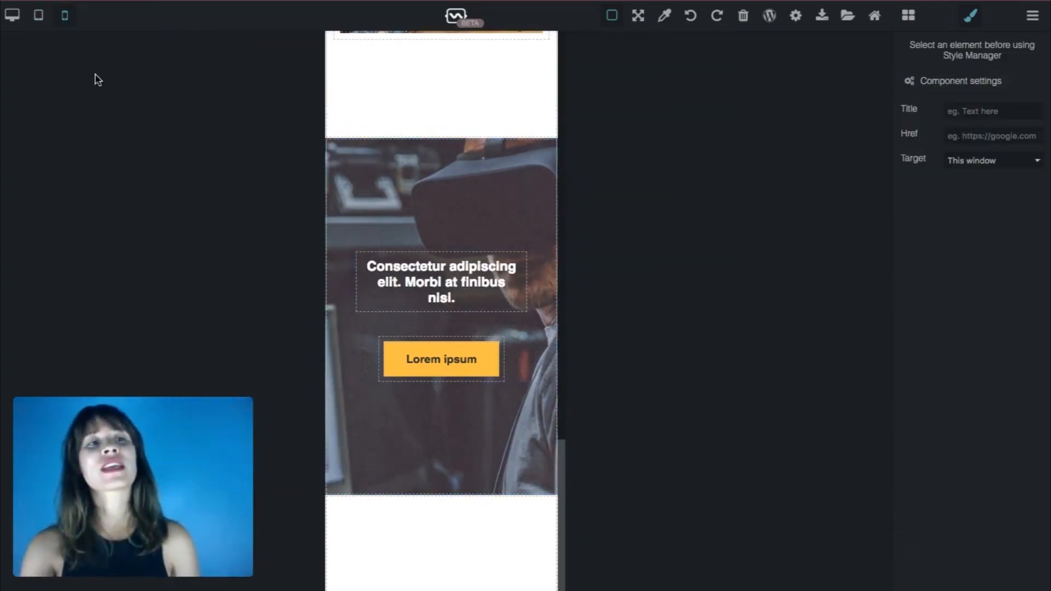
left_click(37, 15)
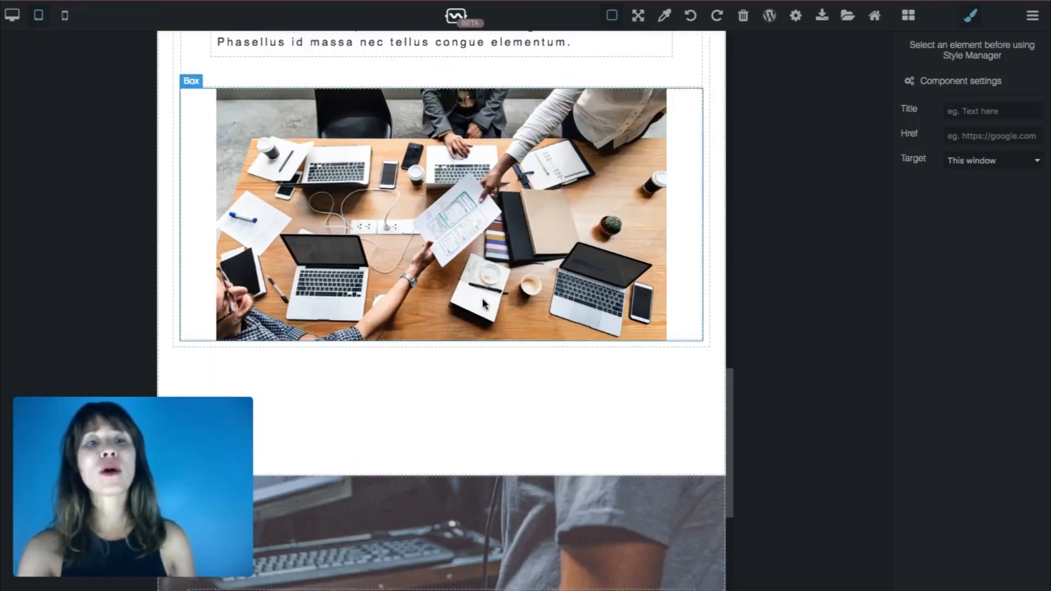
scroll(483, 301, "down", 4)
scroll(482, 304, "down", 2)
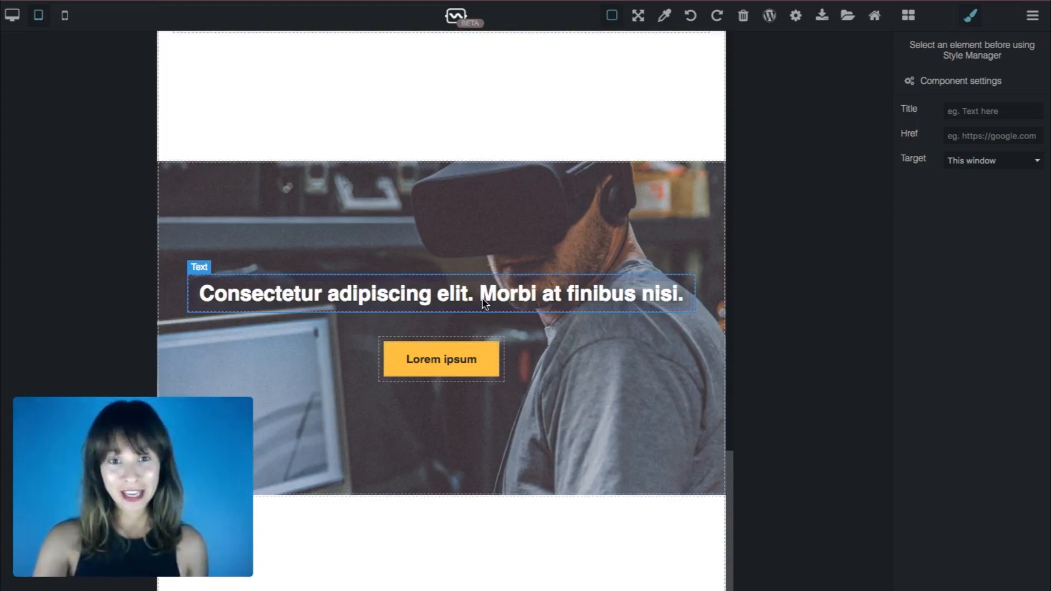
In the tablet view, set the parallax-image container's top and bottom padding to 120 px
left_click(613, 245)
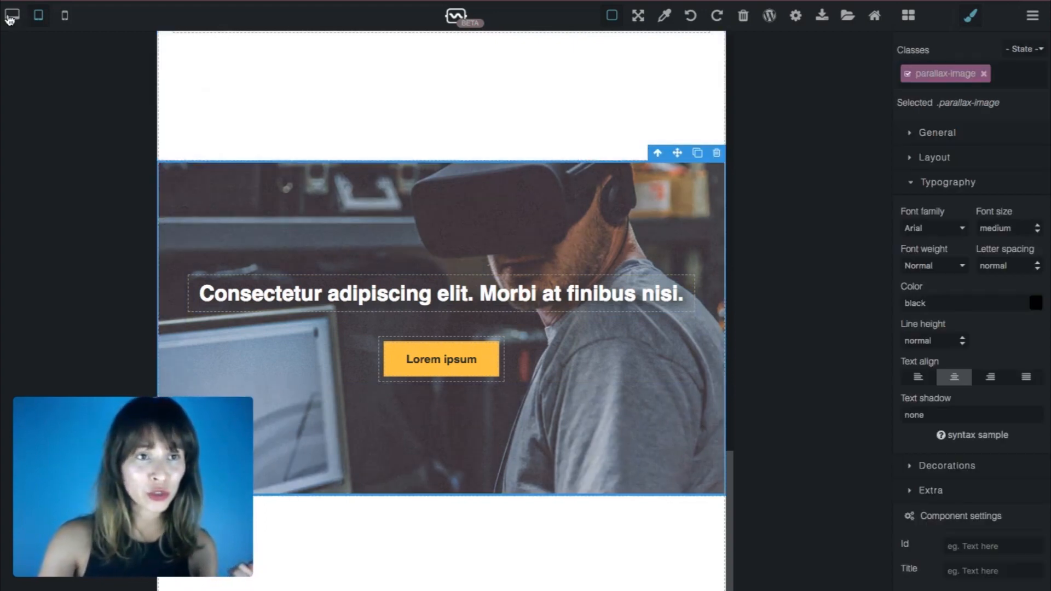
left_click(9, 19)
left_click(37, 16)
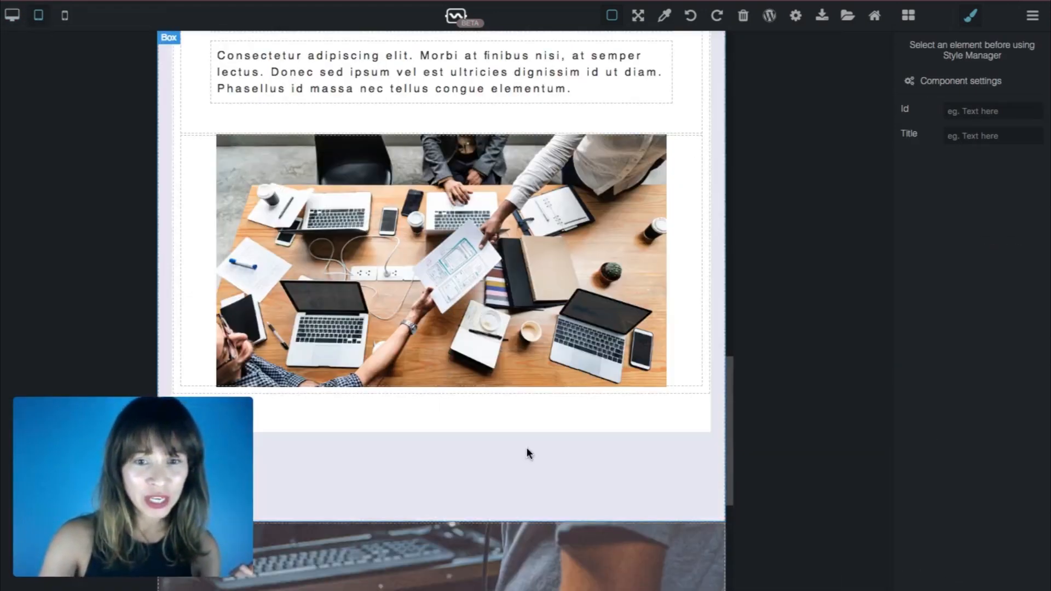
scroll(526, 454, "down", 5)
left_click(602, 245)
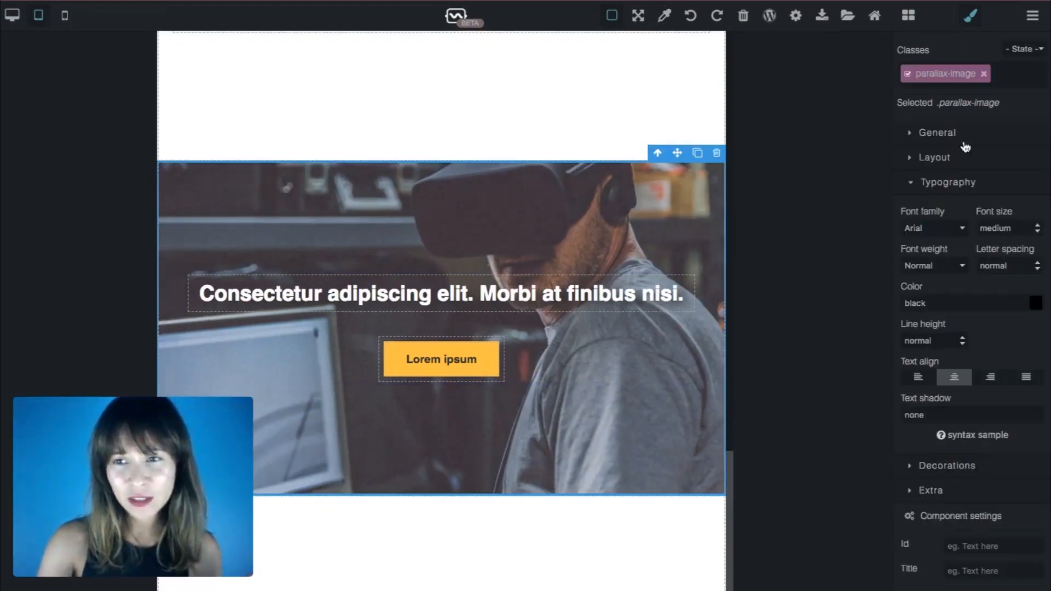
left_click(946, 184)
left_click(935, 160)
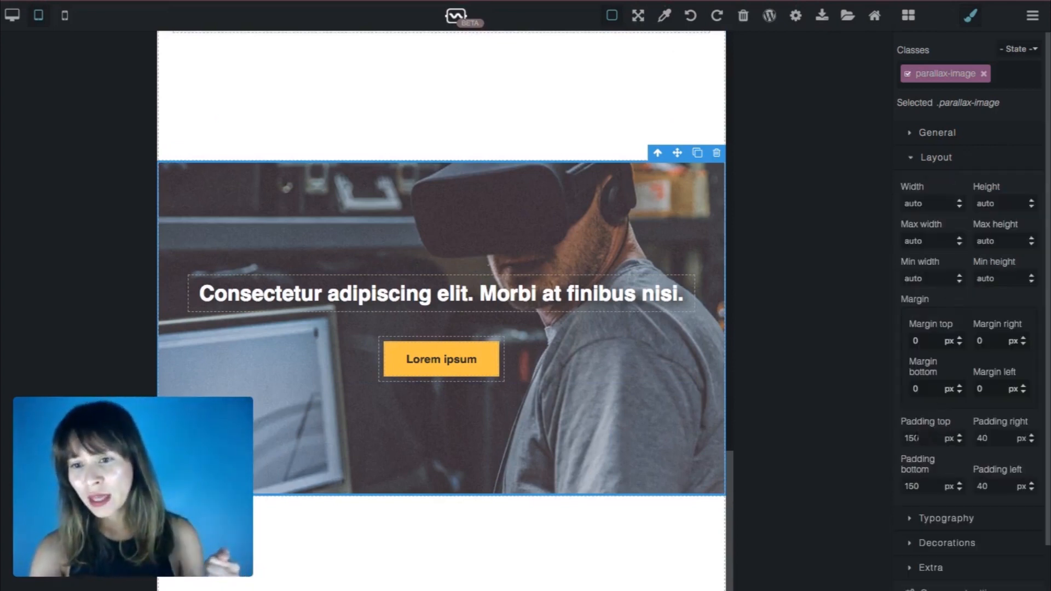
key("BackSpace")
type("2")
key("Return")
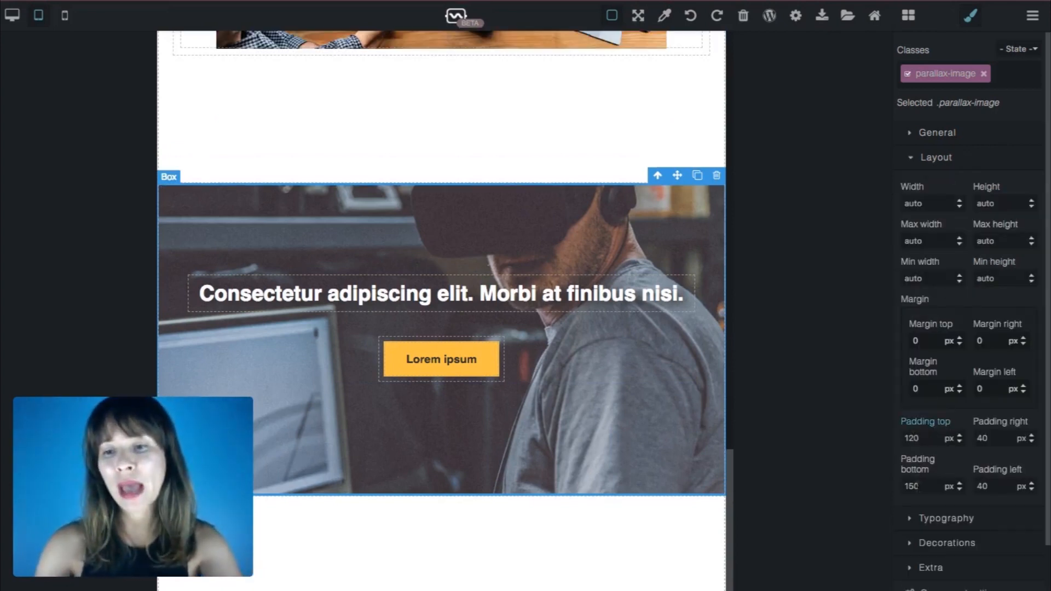
type("2")
key("Return")
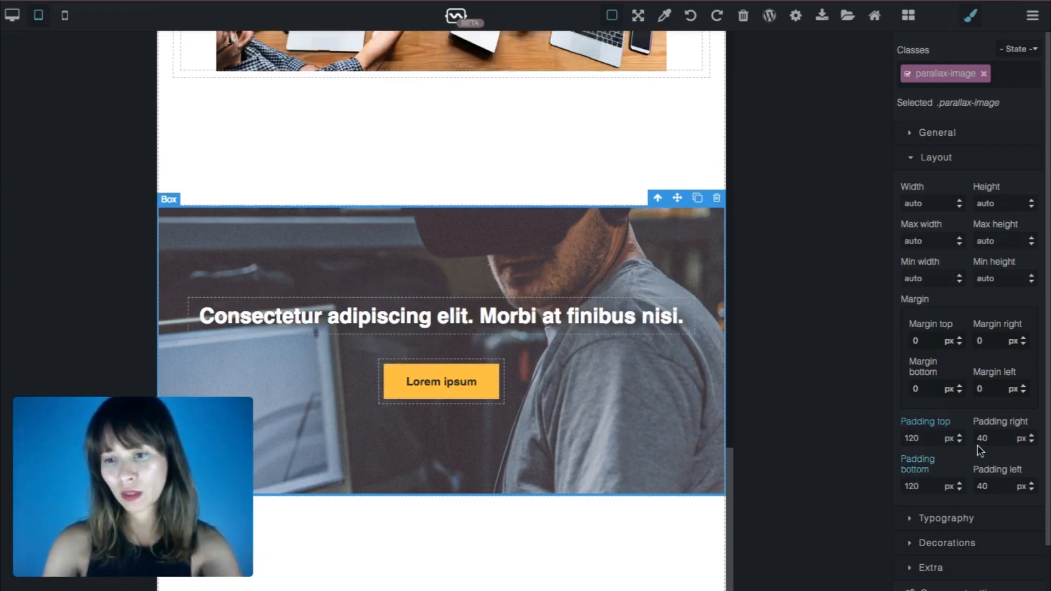
Set the parallax-image container's right and left padding to 20 px for the tablet view
key("Return")
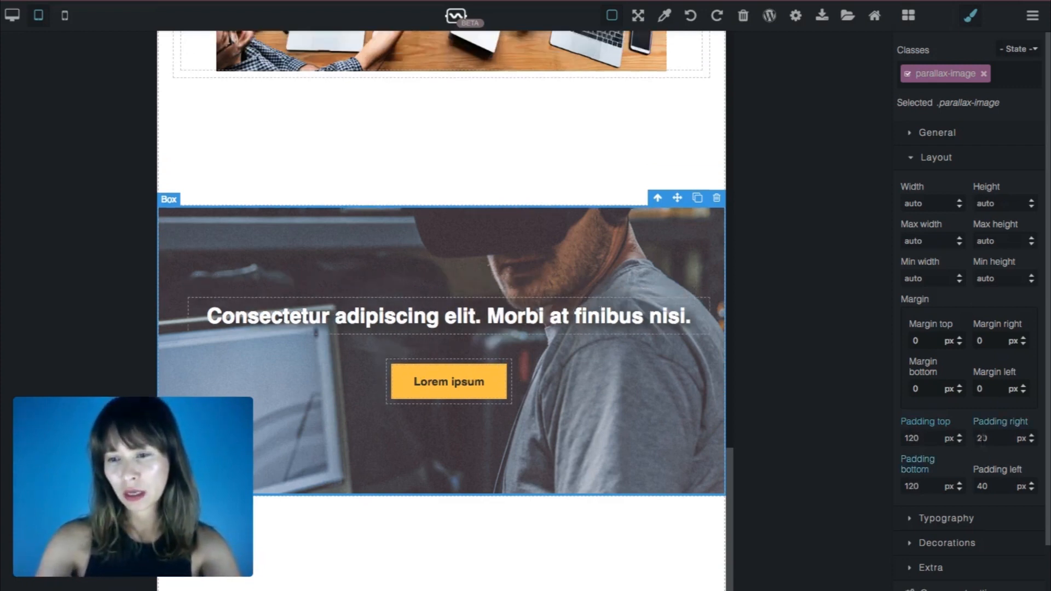
key("BackSpace")
type("2")
key("Return")
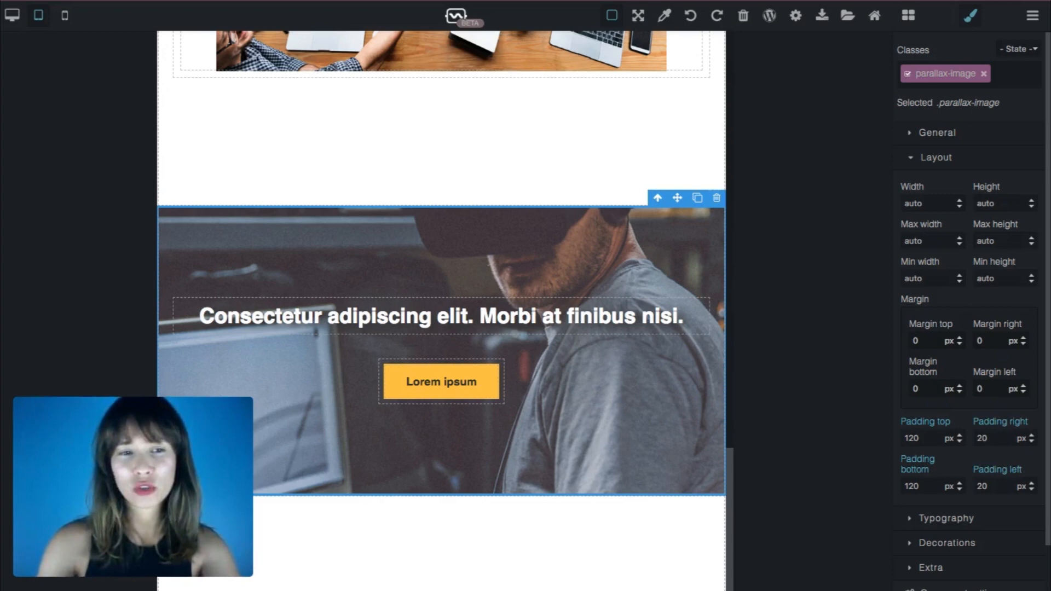
In the mobile view, set the parallax-image container's top and bottom padding to 80 px
left_click(68, 17)
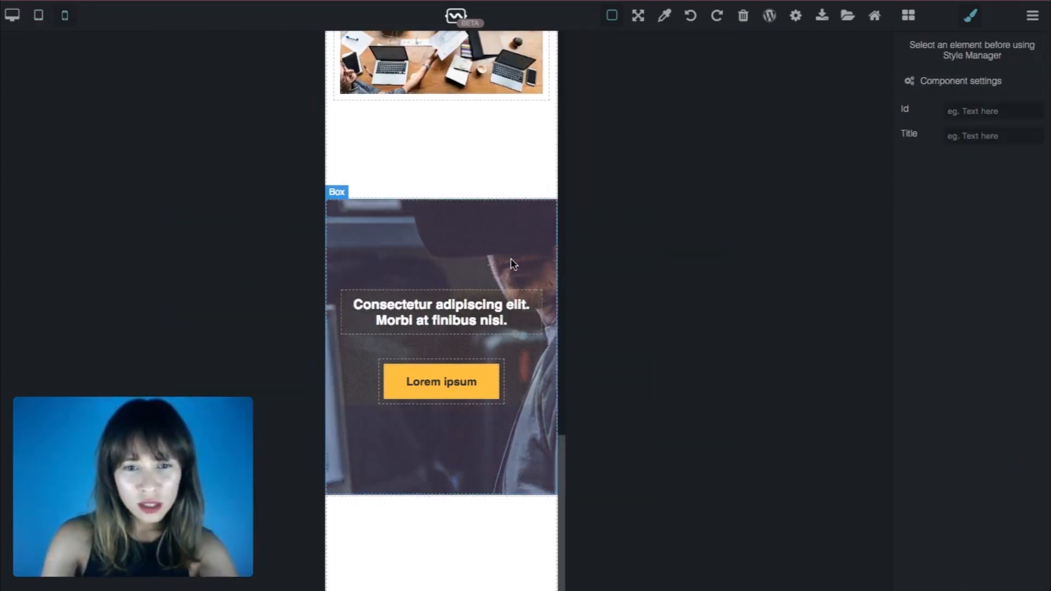
left_click(497, 265)
left_click_drag(926, 433, 887, 437)
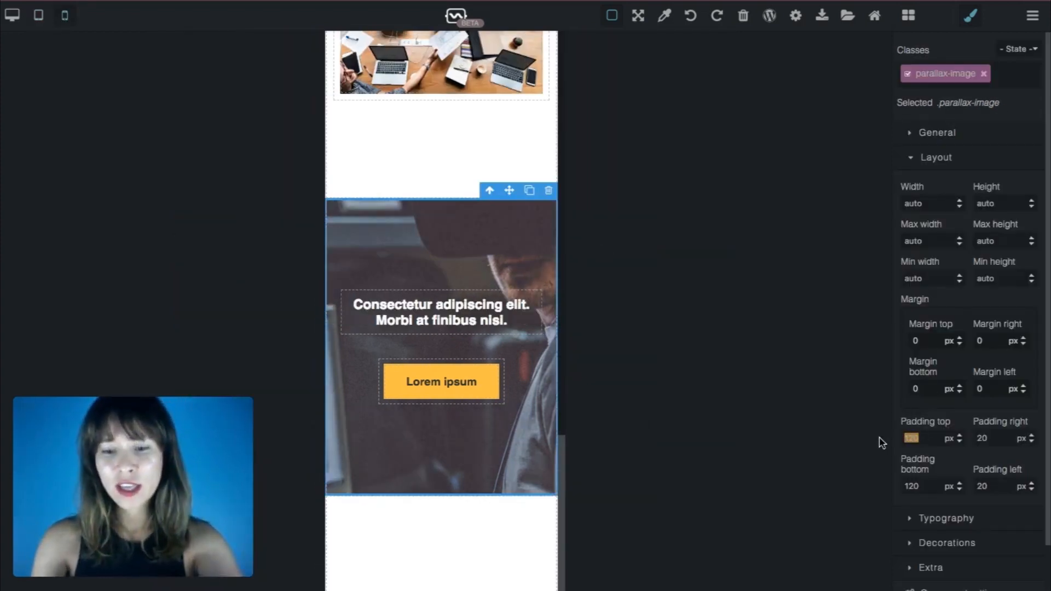
key("Return")
left_click_drag(924, 488, 890, 492)
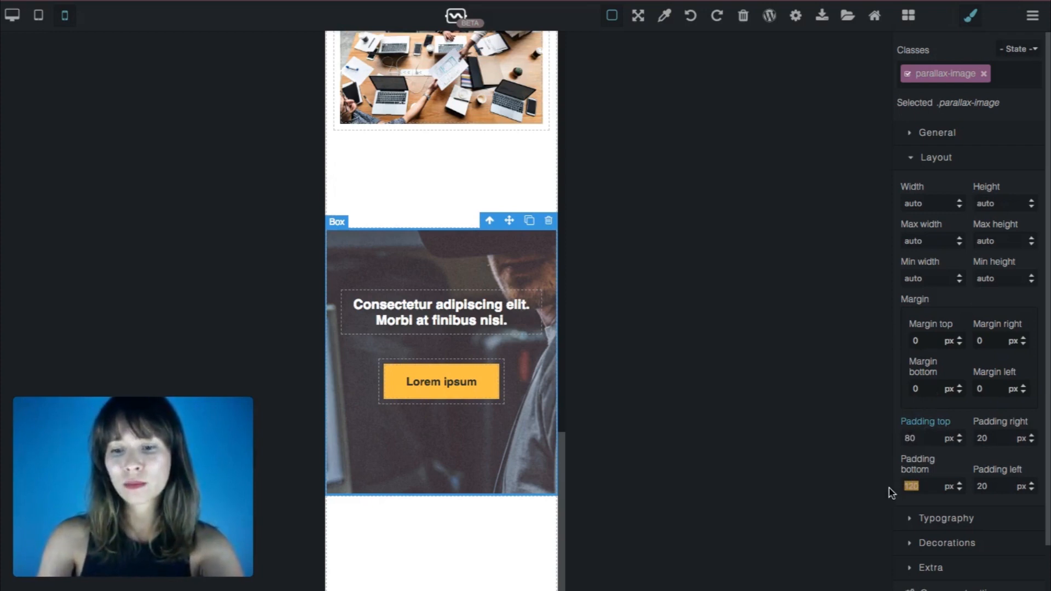
type("80")
key("Return")
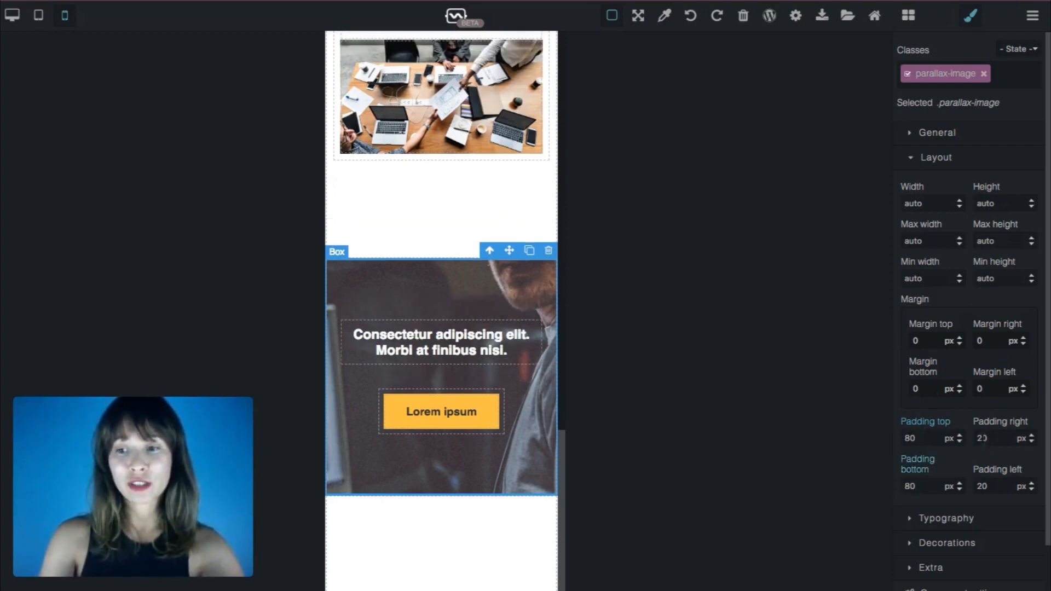
Set the parallax-image container's right and left padding to 10 px for the mobile view
type("1")
key("Return")
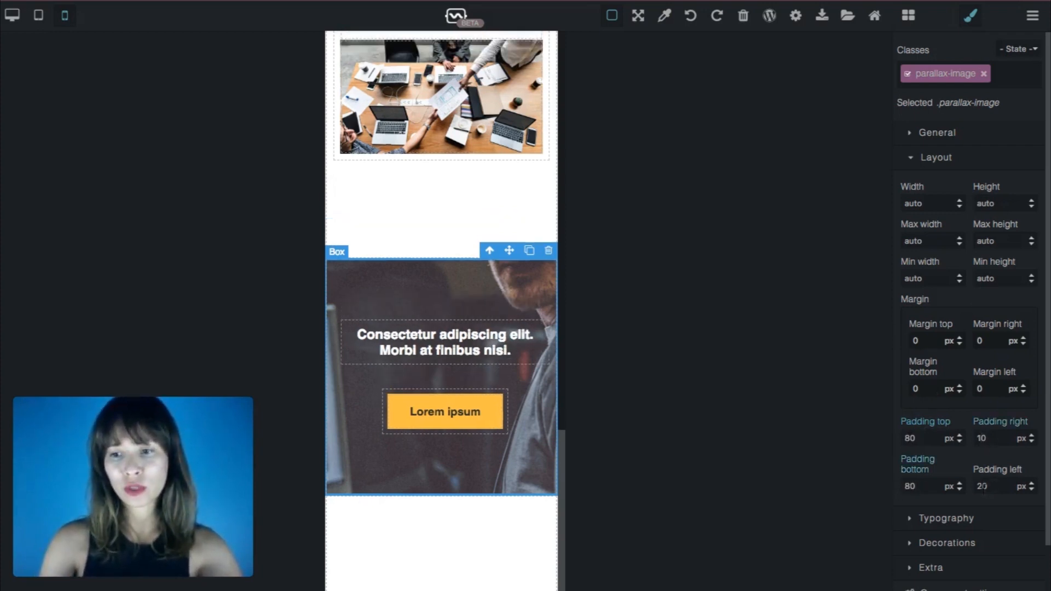
key("Return")
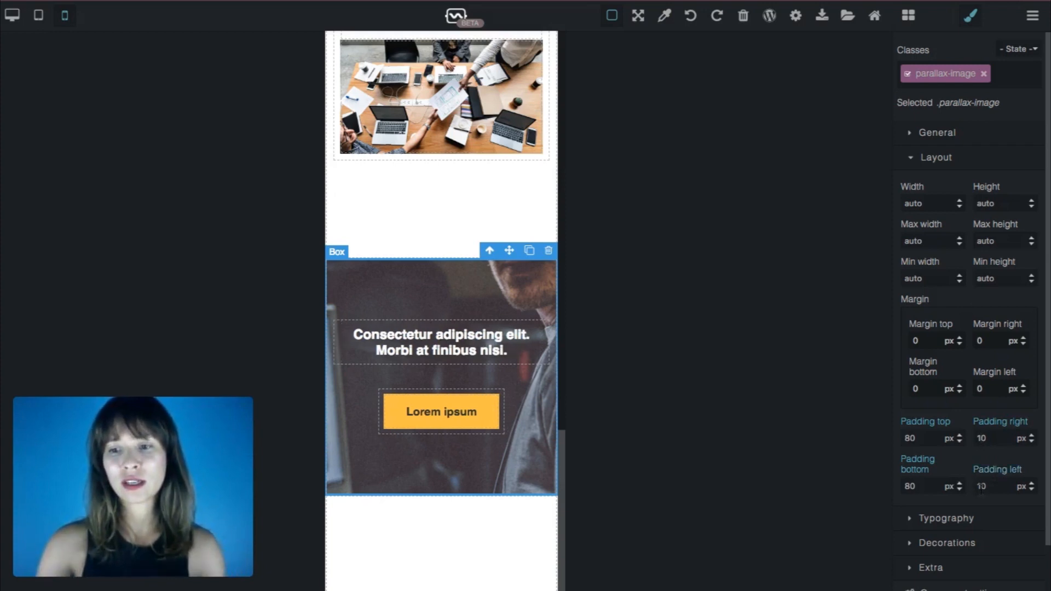
Check the mobile padding of the section-container above, and review the parallax section in the tablet and desktop views
left_click(479, 203)
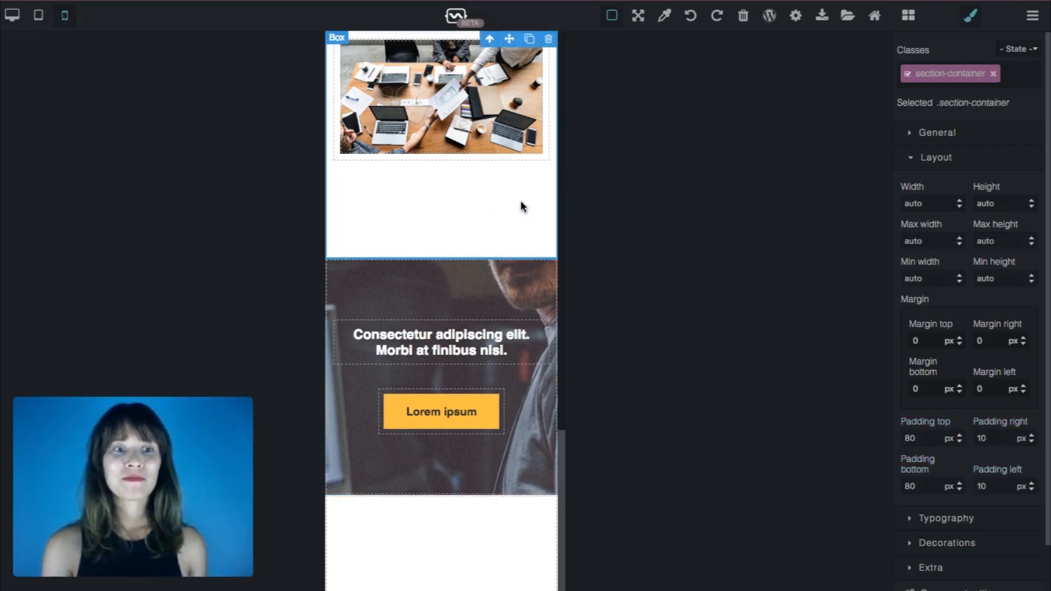
left_click(42, 20)
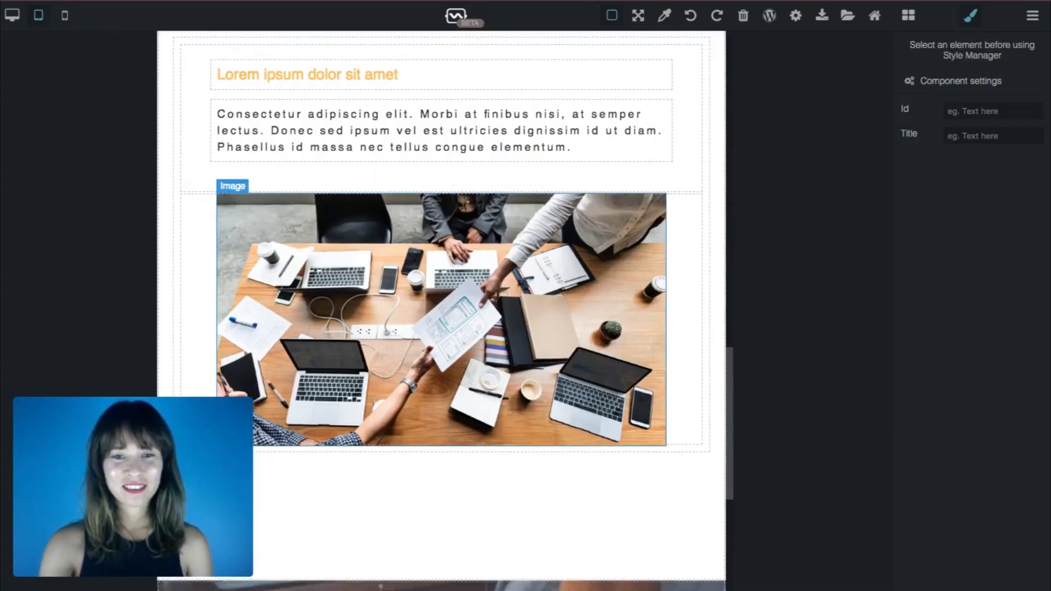
scroll(482, 202, "down", 5)
scroll(480, 203, "down", 3)
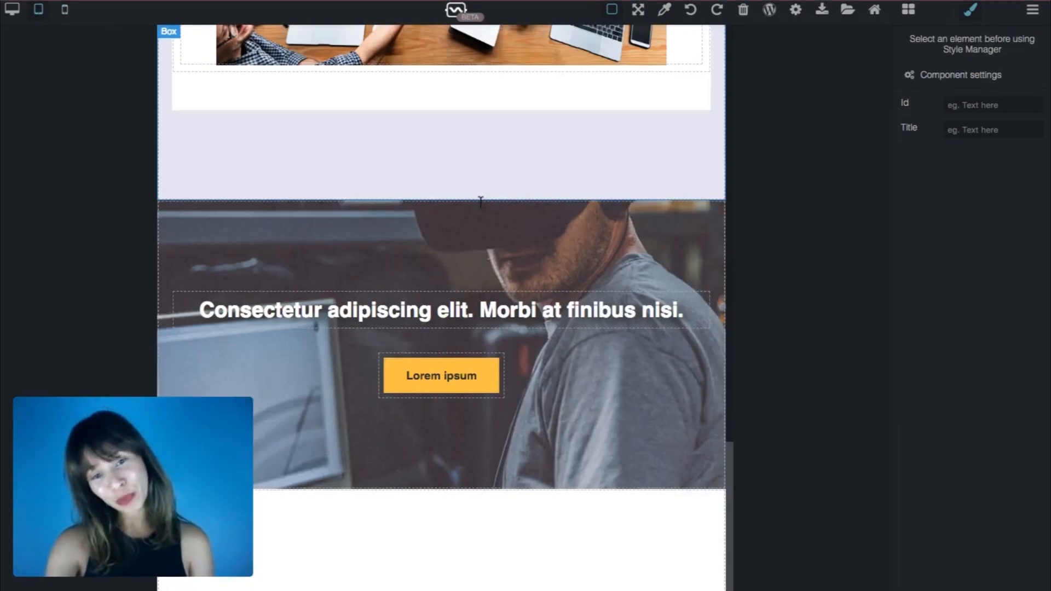
left_click(12, 14)
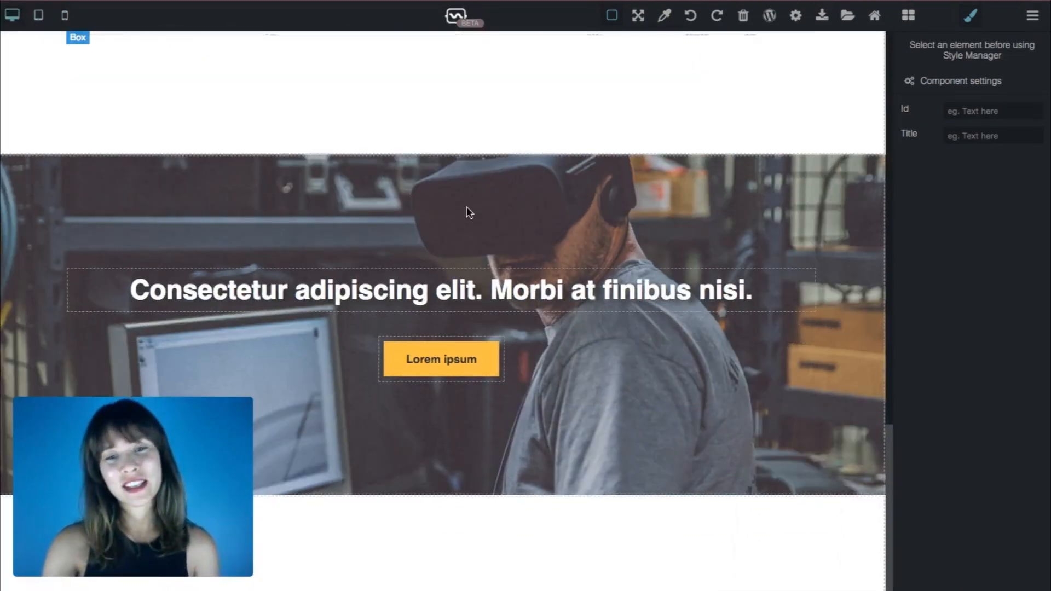
scroll(467, 206, "up", 4)
scroll(467, 206, "down", 5)
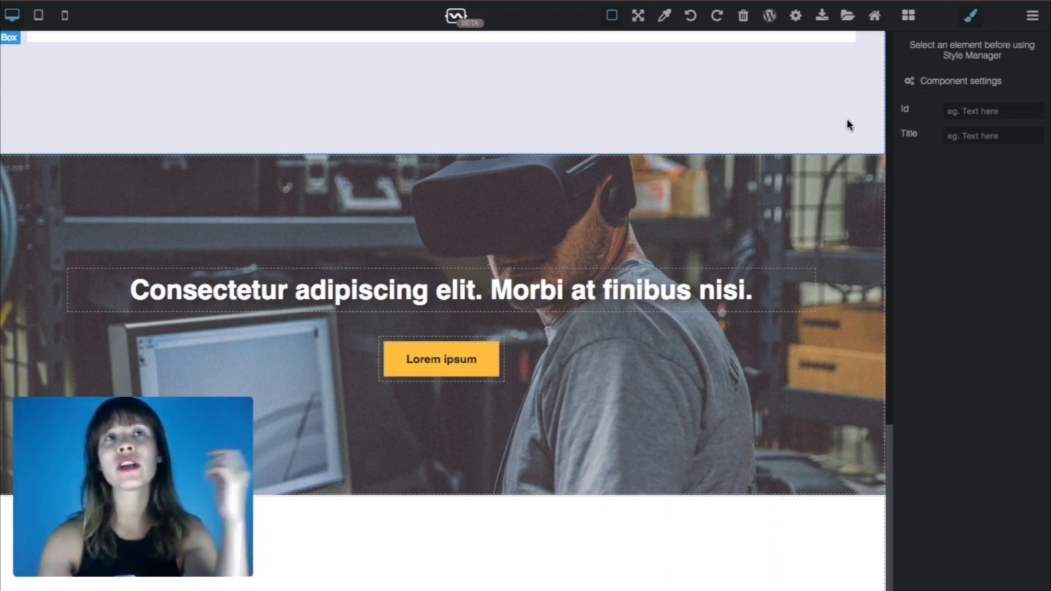
Duplicate the section-container that holds the About Us heading and its two image-and-text rows
scroll(847, 120, "up", 3)
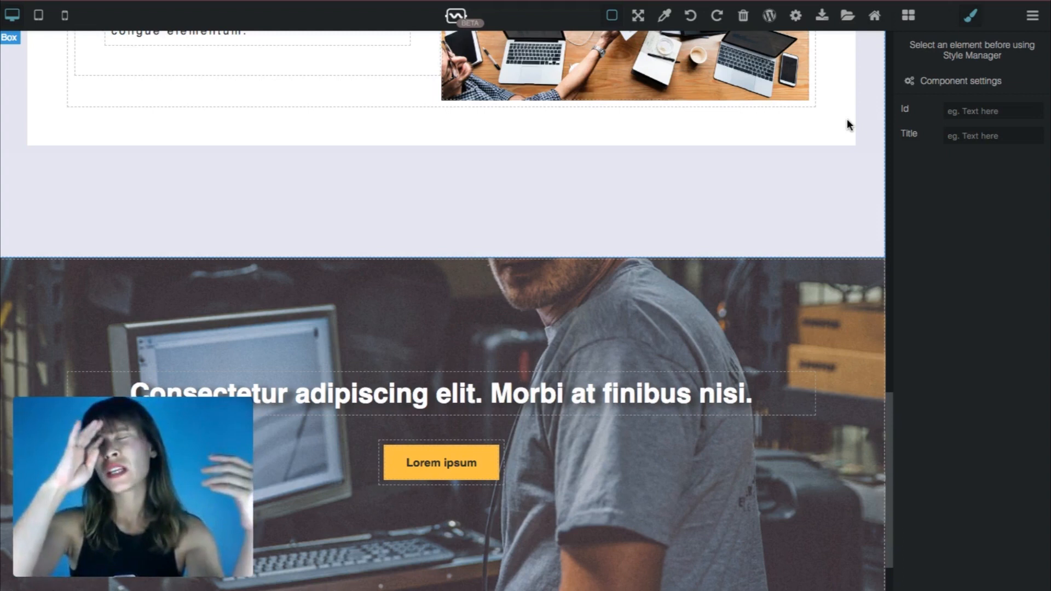
scroll(847, 120, "up", 10)
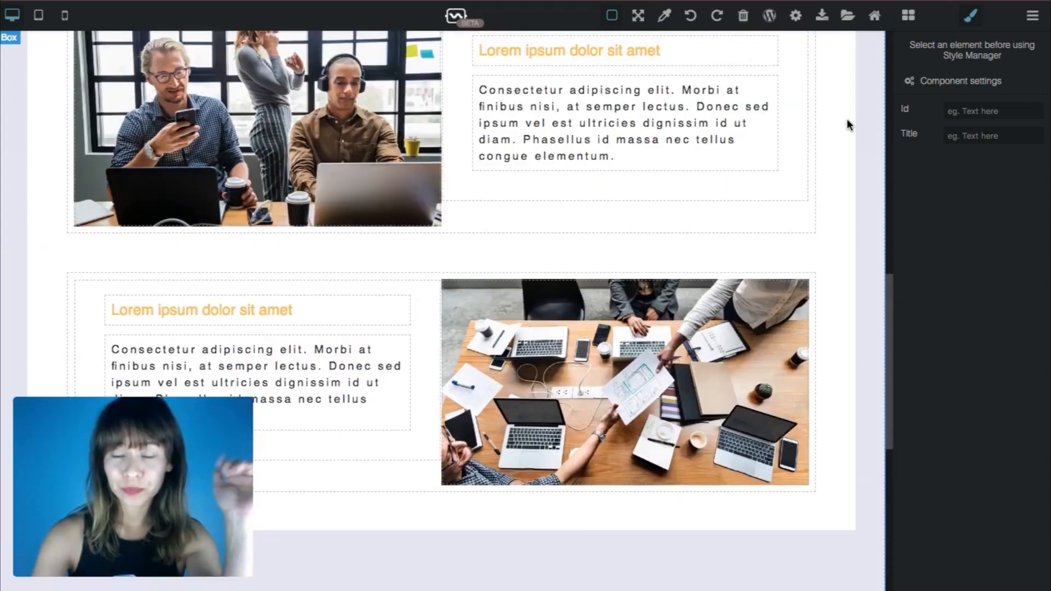
scroll(846, 120, "up", 7)
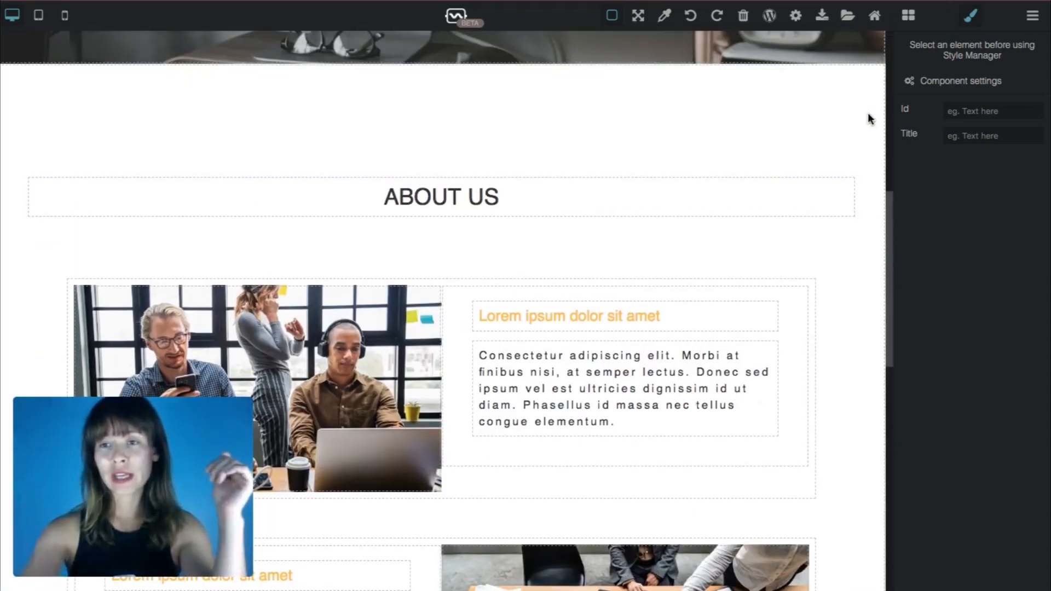
left_click(809, 119)
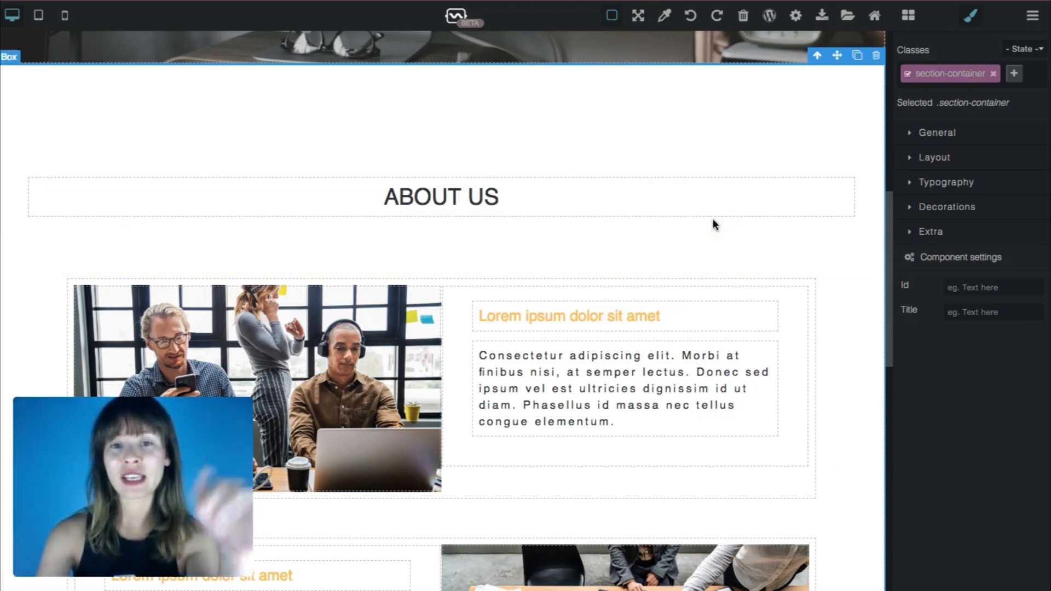
left_click(687, 201)
left_click(838, 116)
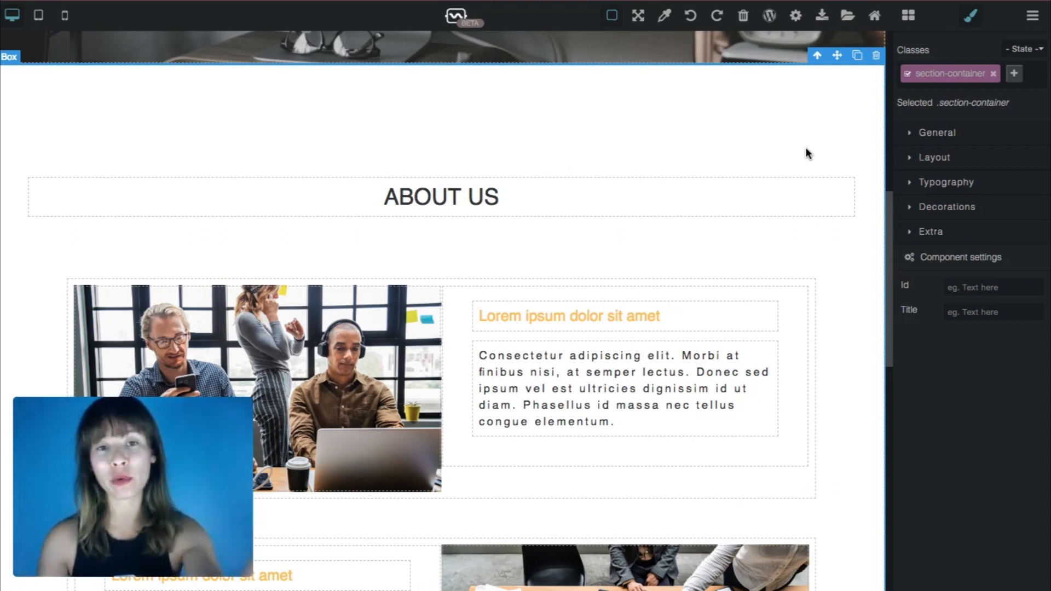
left_click(857, 57)
Move the duplicated About Us section-container below the parallax image section
scroll(858, 167, "down", 9)
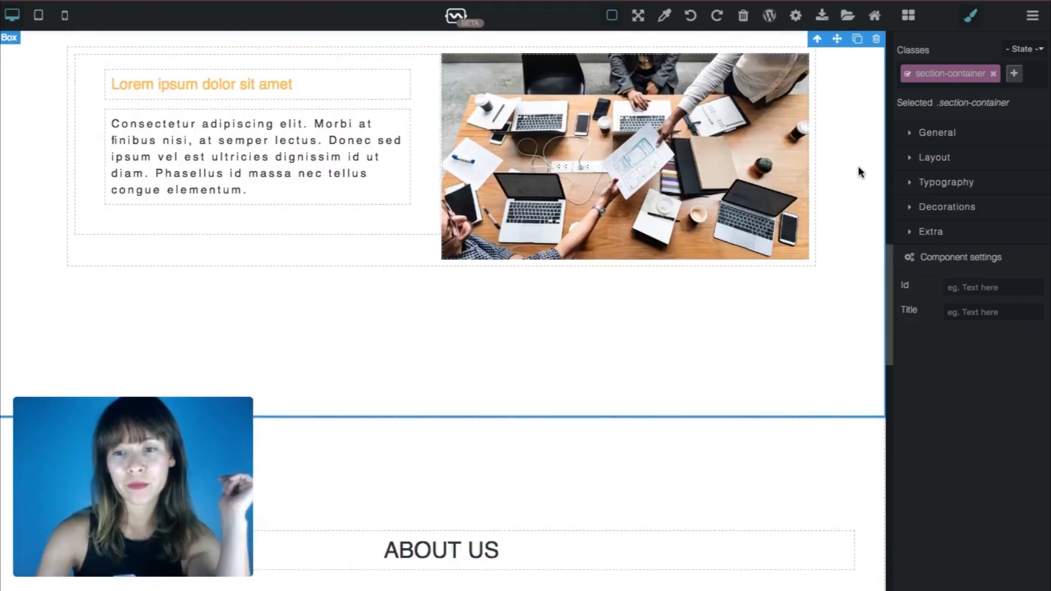
scroll(858, 167, "down", 8)
left_click(864, 88)
scroll(864, 89, "up", 2)
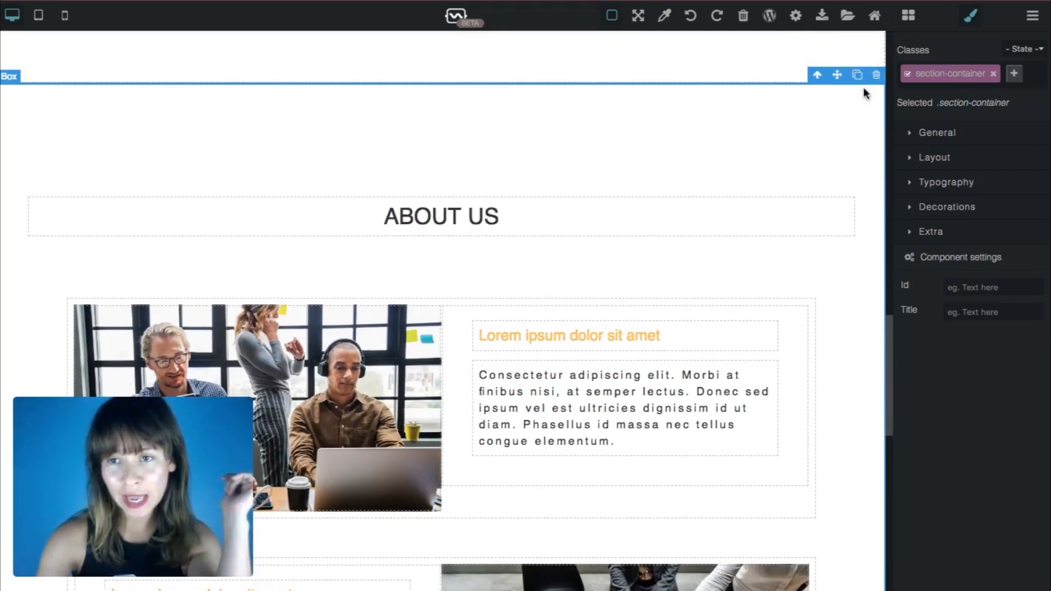
left_click_drag(835, 77, 820, 504)
scroll(829, 366, "down", 8)
scroll(829, 366, "down", 6)
scroll(837, 382, "down", 5)
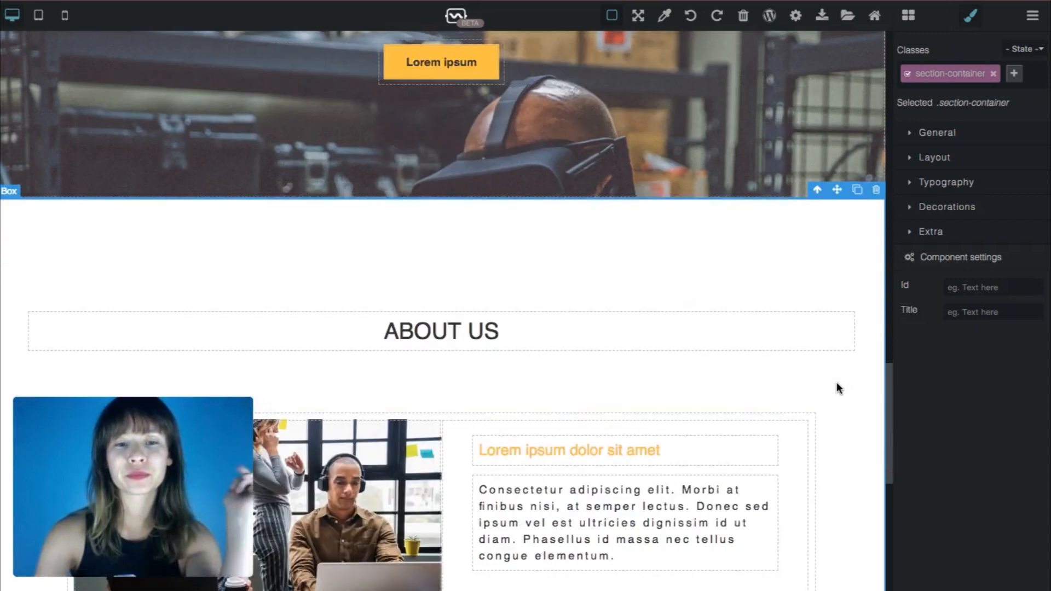
scroll(837, 388, "down", 2)
scroll(856, 307, "down", 2)
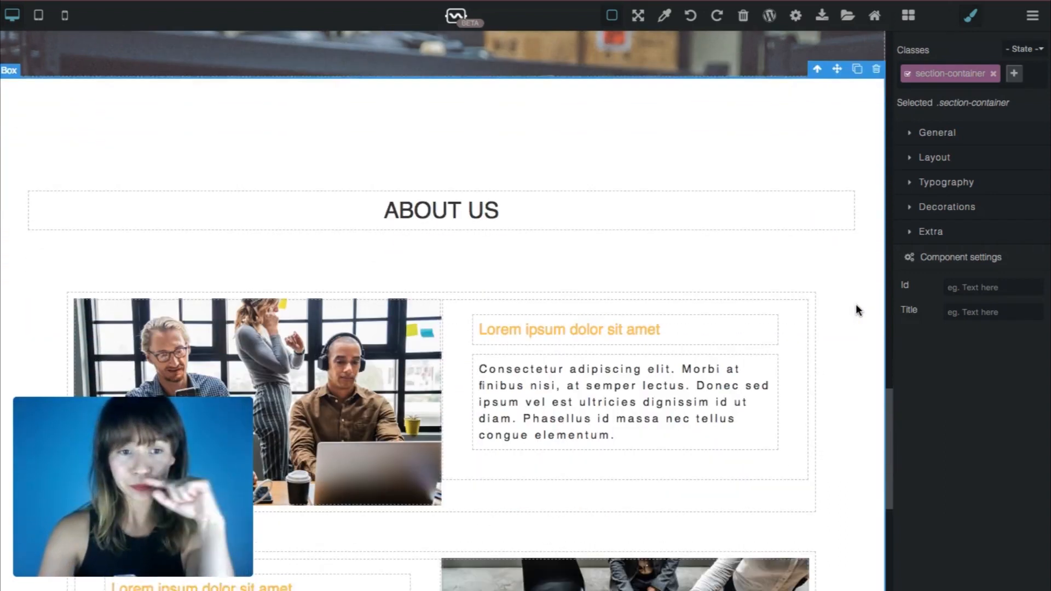
scroll(856, 310, "down", 1)
Delete both image-and-text rows from the duplicated About Us section, keeping only its heading
left_click(813, 247)
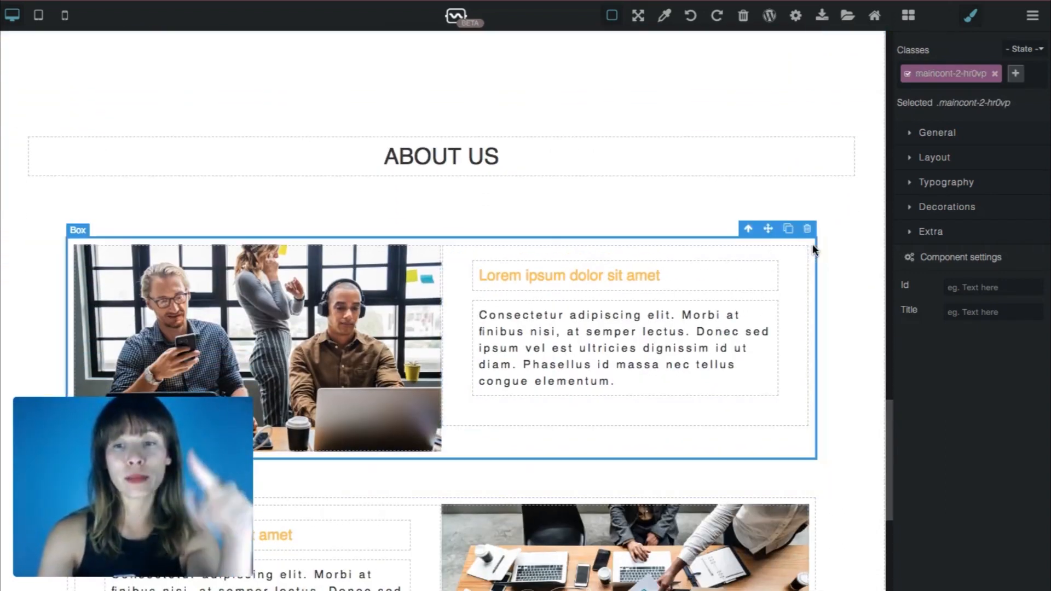
left_click(807, 229)
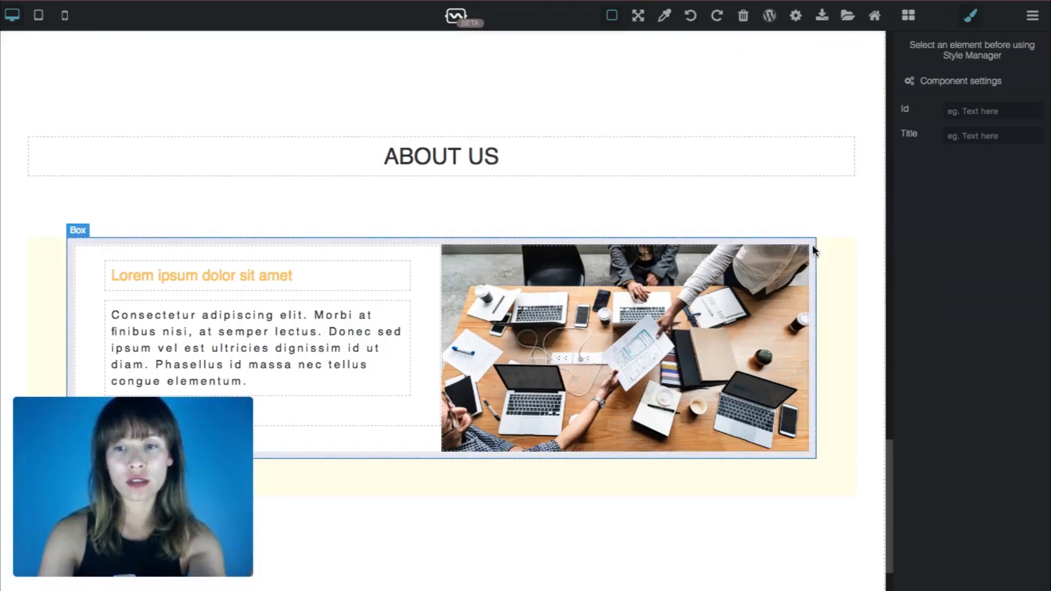
left_click(813, 246)
left_click(808, 228)
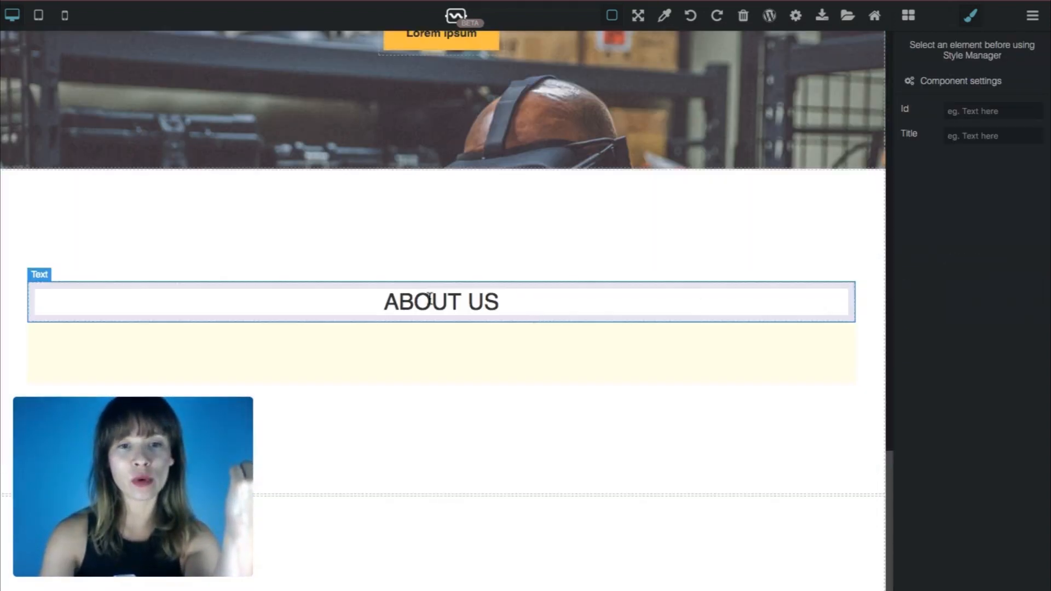
Change the duplicated section's heading to "OUR SERVICES"
triple_click(434, 302)
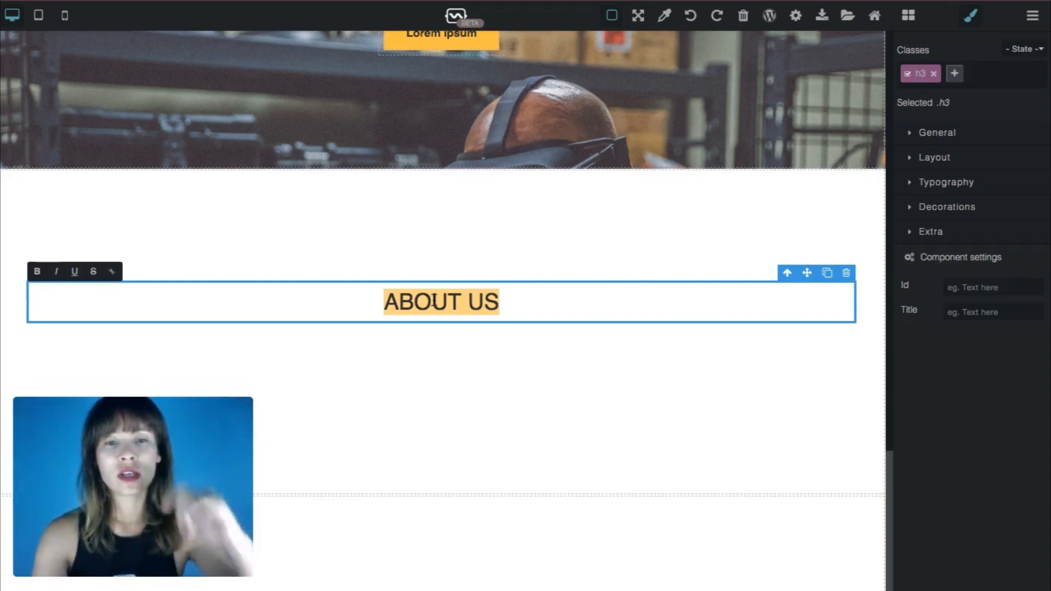
type("OUR SERVICES")
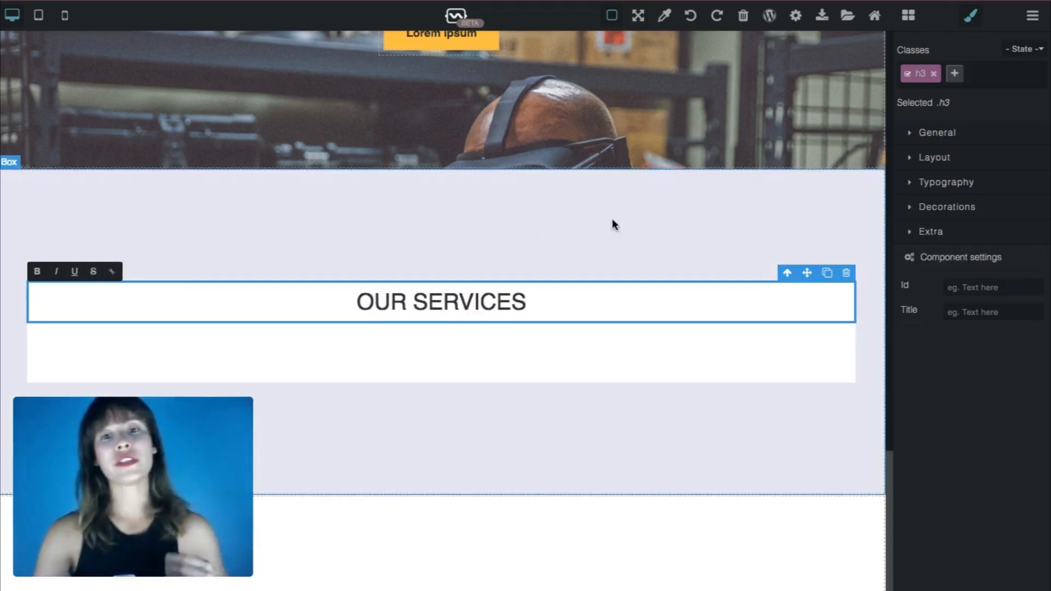
left_click(626, 219)
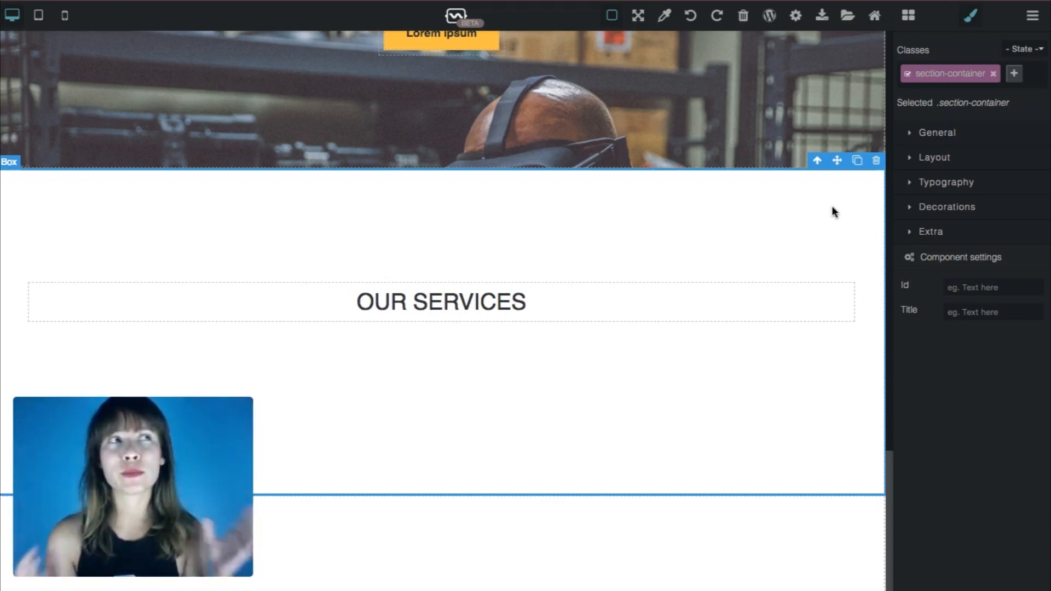
Insert a three-column percent-width layout block below the OUR SERVICES heading, inside the section-container
left_click(907, 16)
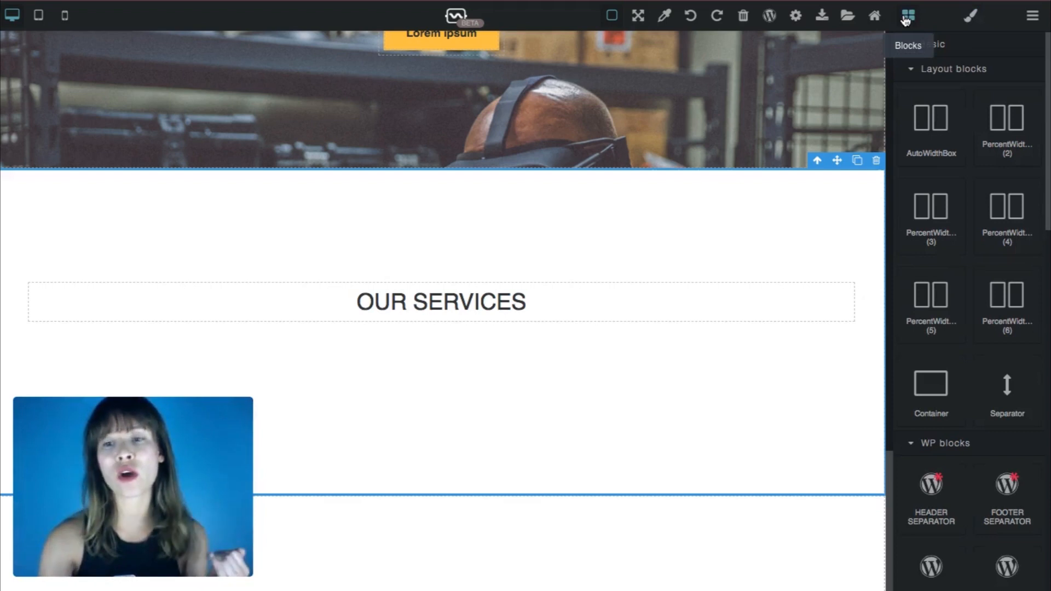
left_click_drag(948, 226, 763, 422)
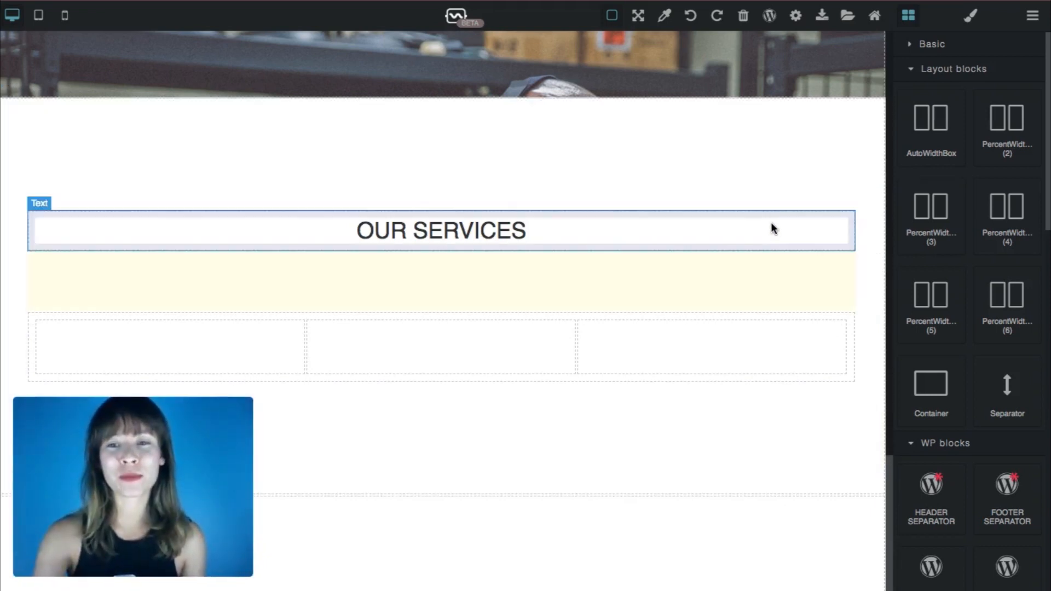
left_click(772, 225)
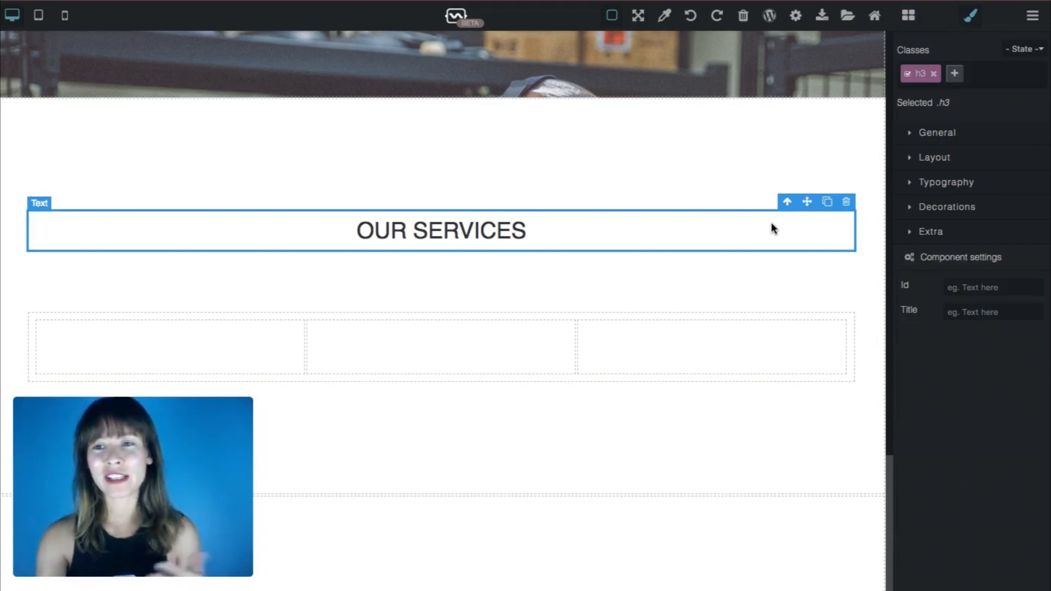
left_click(777, 300)
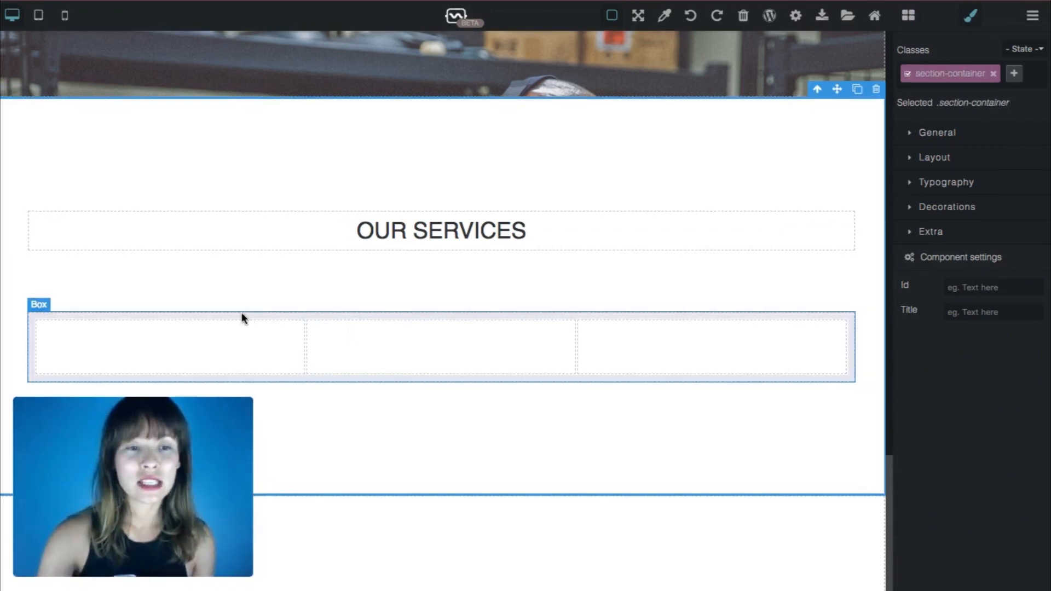
left_click(246, 332)
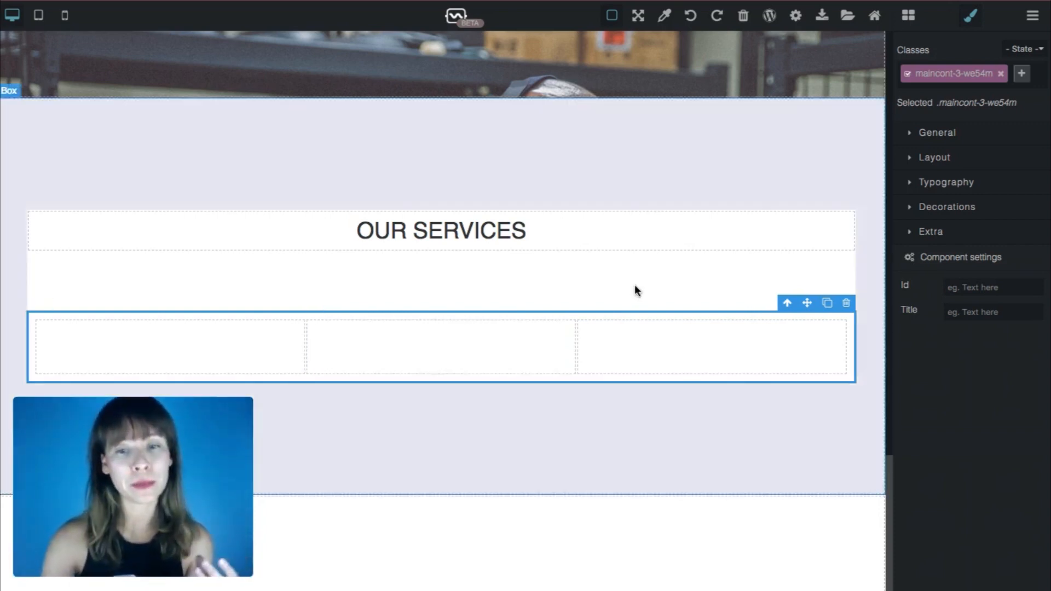
left_click(629, 295)
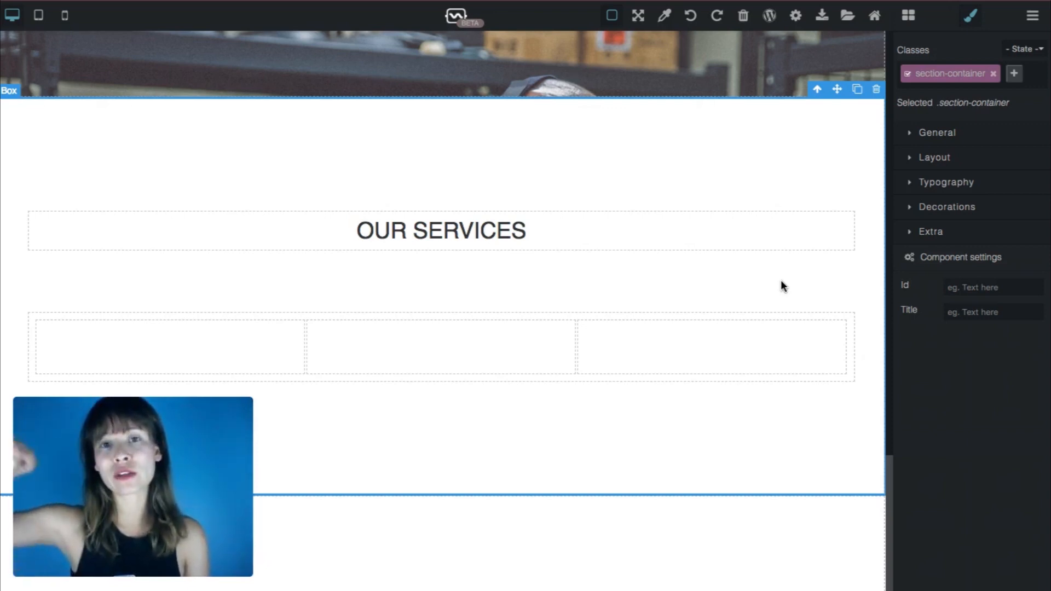
Place a Container block inside the first of the three columns under OUR SERVICES
left_click(913, 18)
left_click_drag(931, 386, 202, 339)
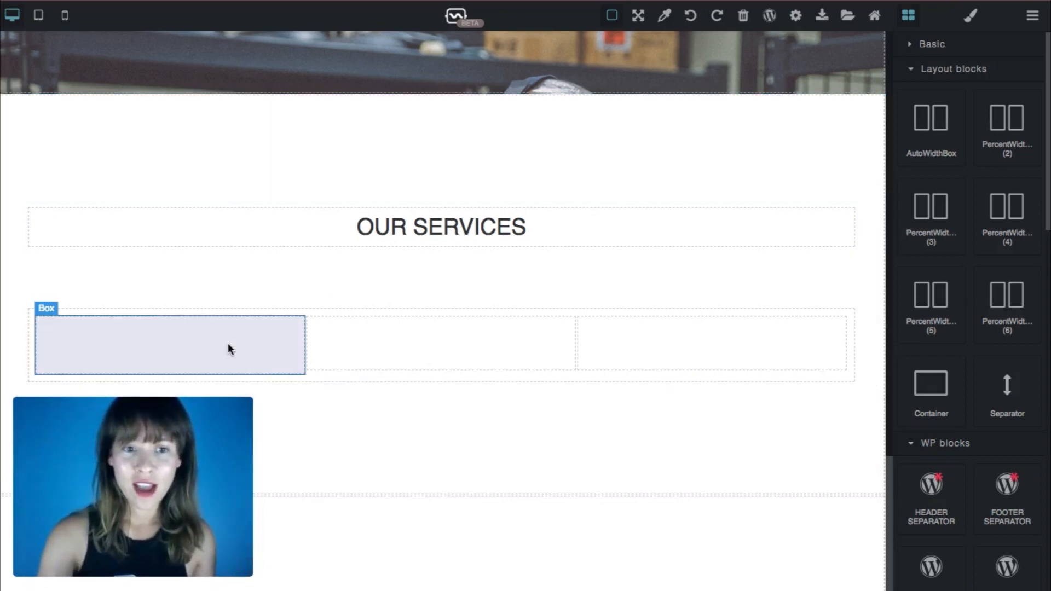
left_click(229, 347)
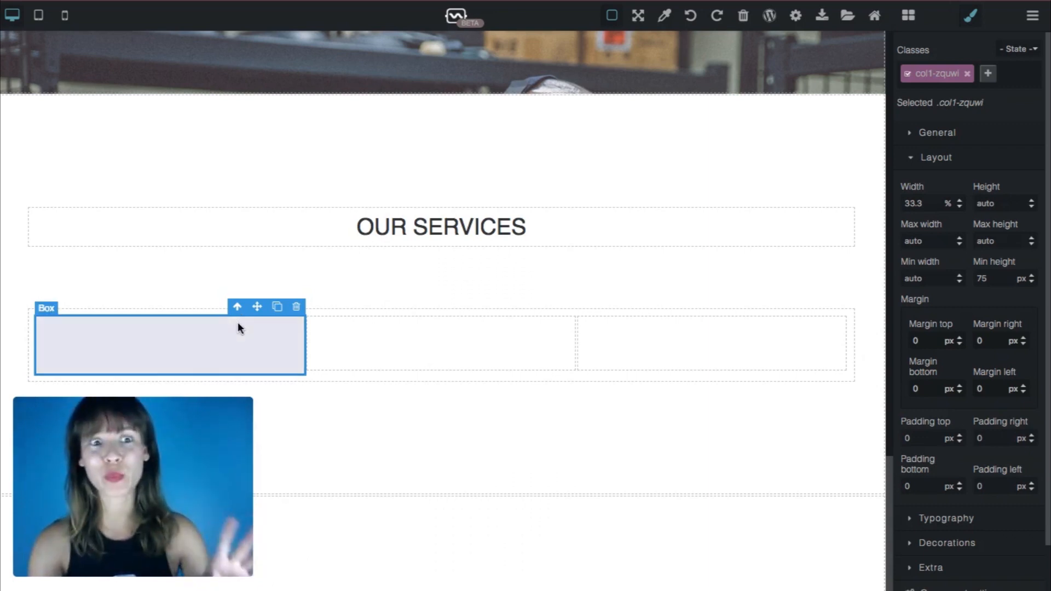
left_click(371, 246)
Select the first column around the new container and set its padding to 10 px on all four sides
left_click(271, 326)
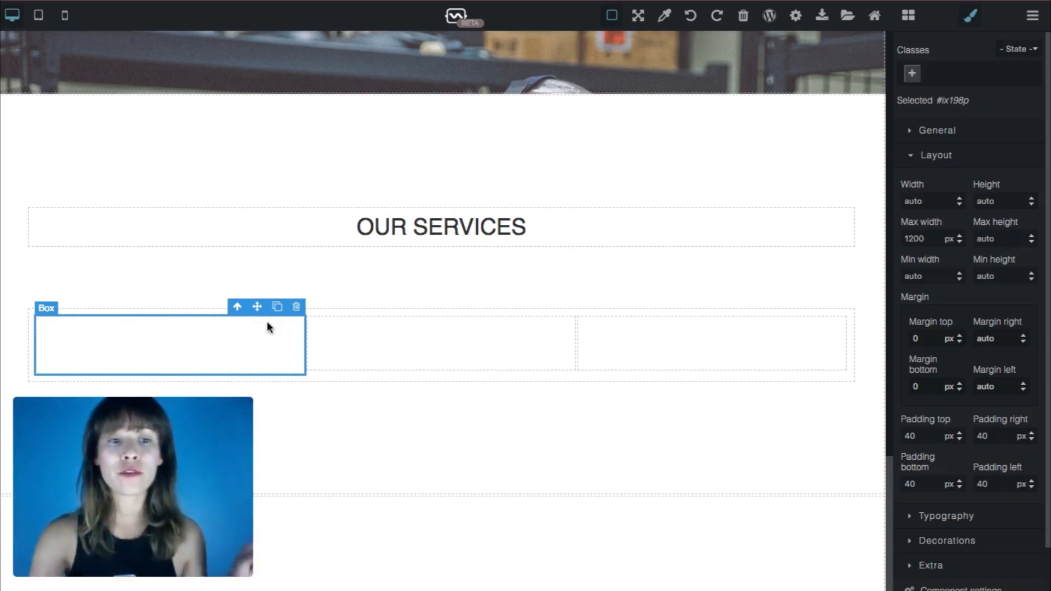
left_click(238, 308)
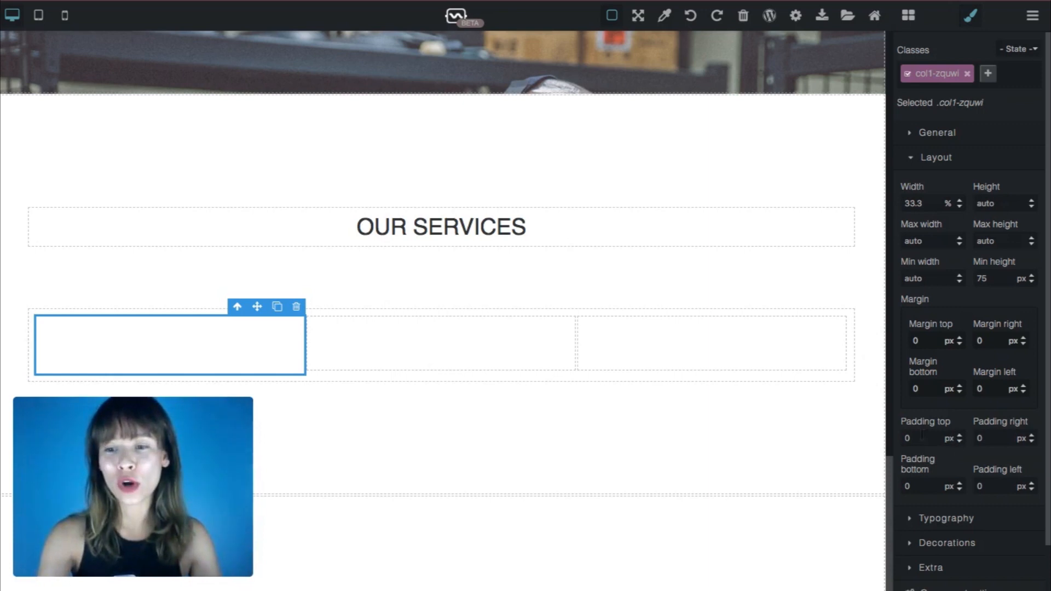
left_click_drag(917, 439, 874, 437)
type("10")
key("Tab")
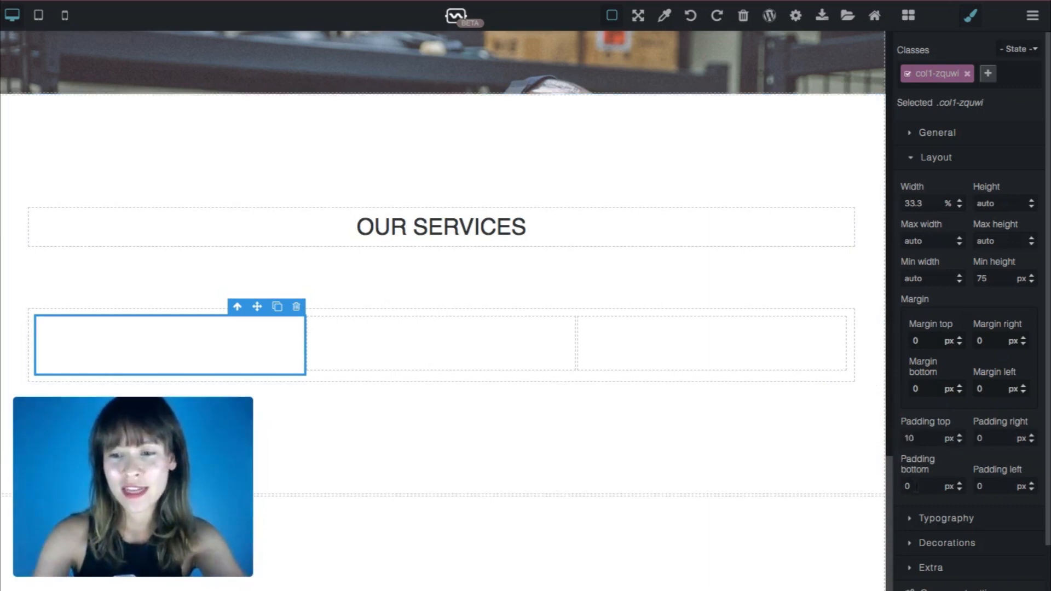
type("10")
key("Tab")
type("10")
key("Tab")
type("1")
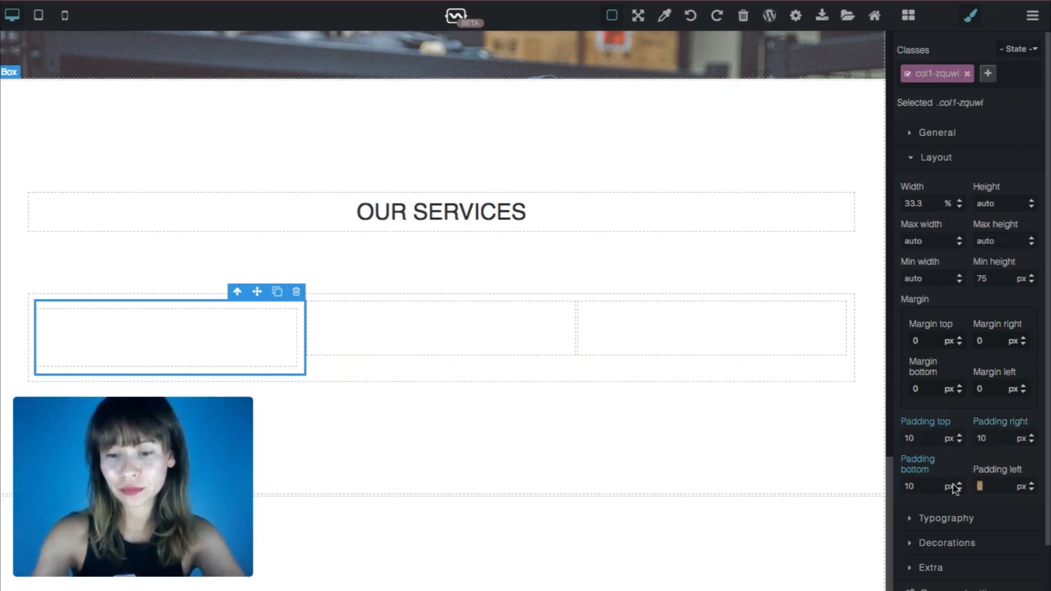
type("0")
left_click(670, 261)
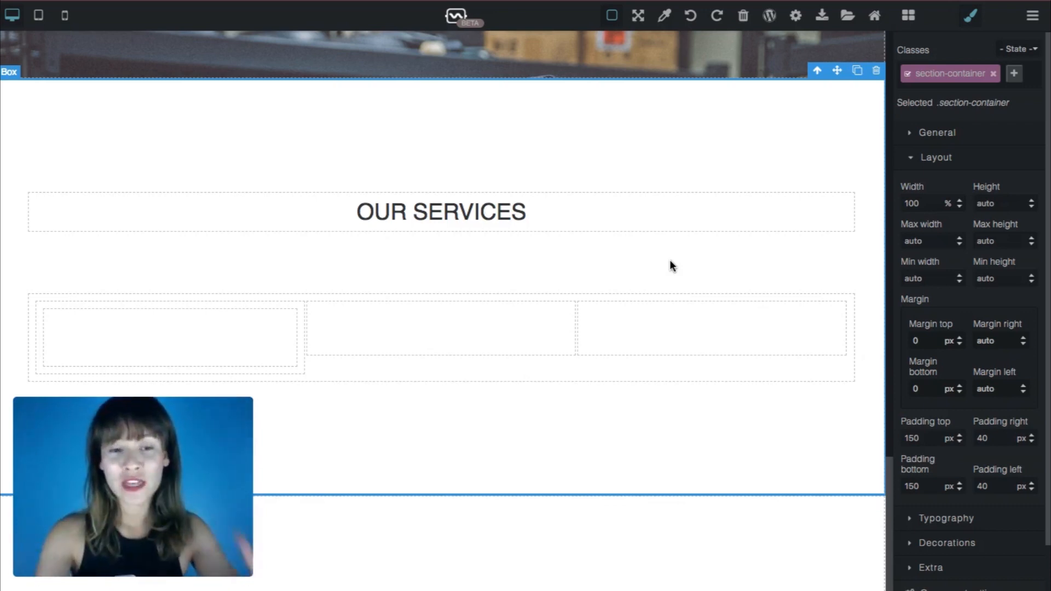
Set the middle column's padding to 10 px on all four sides
left_click(373, 328)
left_click(921, 438)
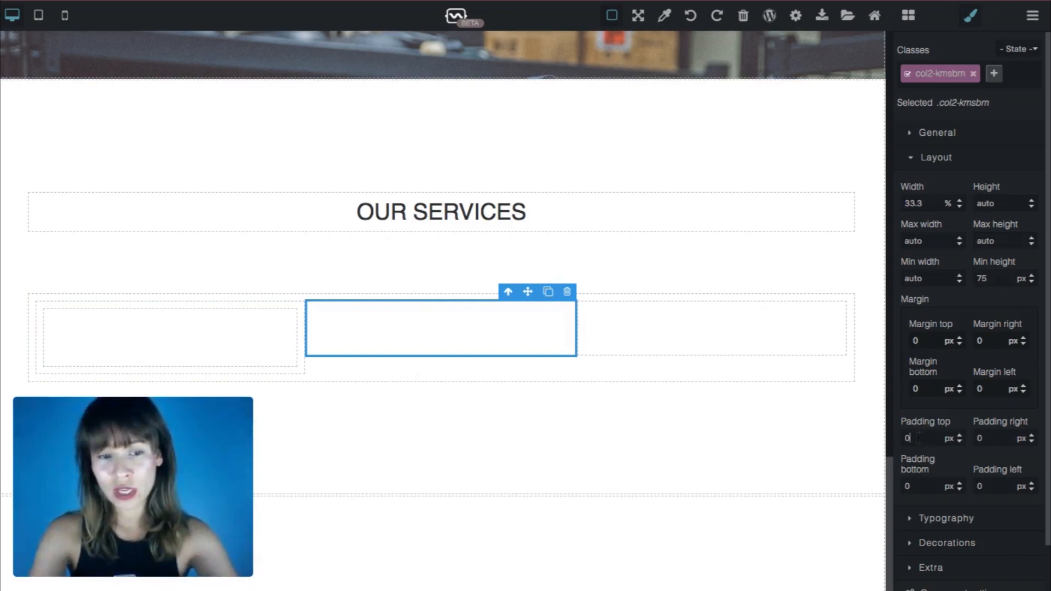
left_click_drag(919, 438, 870, 437)
type("10")
left_click_drag(919, 487, 872, 489)
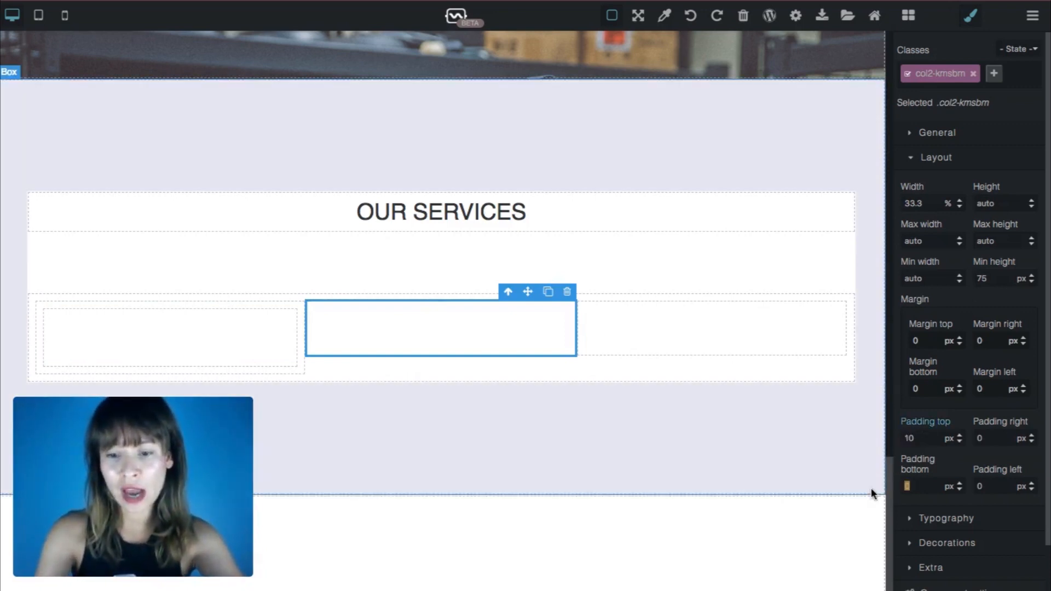
type("10")
key("shift+Tab")
type("10")
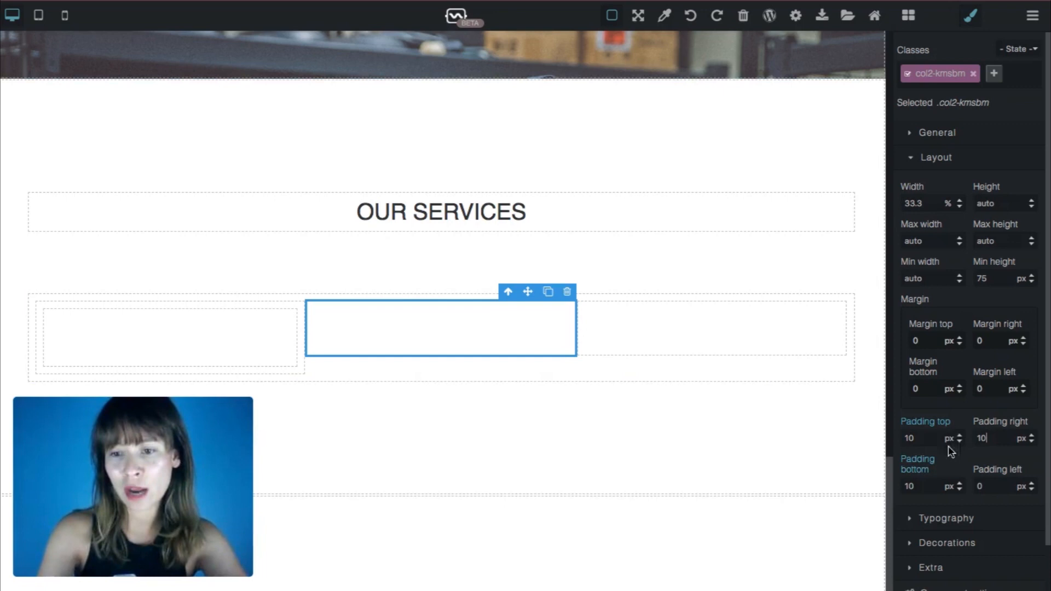
key("Tab")
type("10")
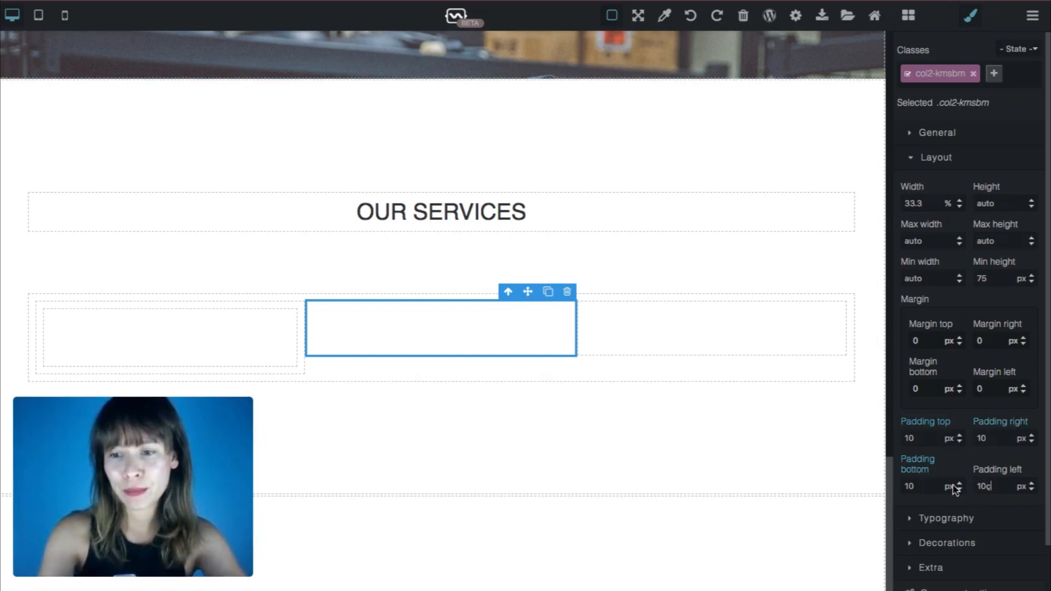
key("Tab")
Set the third column's padding to 10 px on all four sides
left_click(772, 345)
left_click(948, 441)
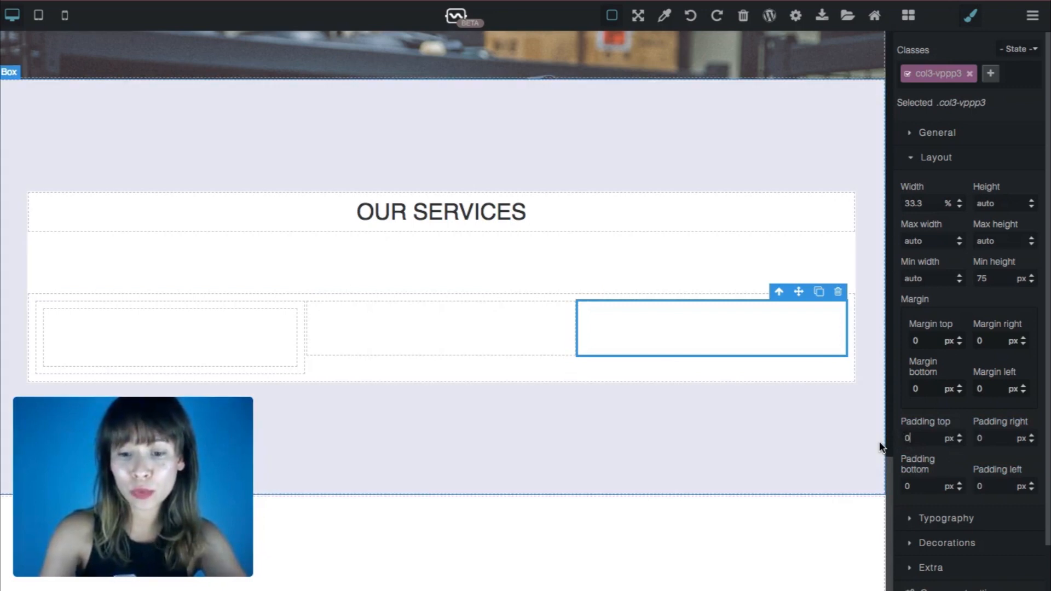
type("10")
key("Tab")
type("10")
key("Tab")
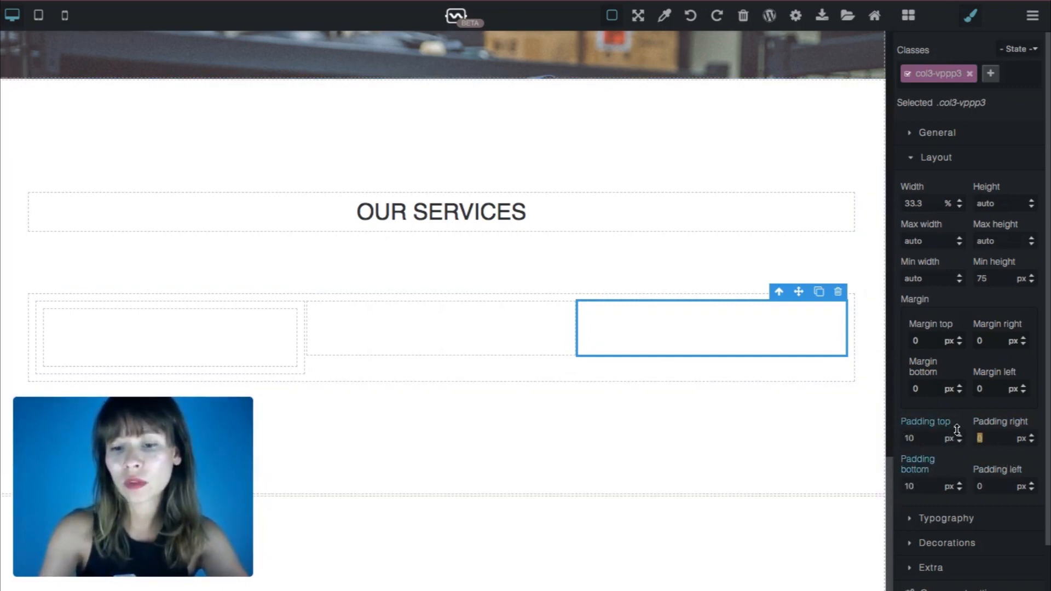
type("10")
key("Tab")
type("10")
key("Tab")
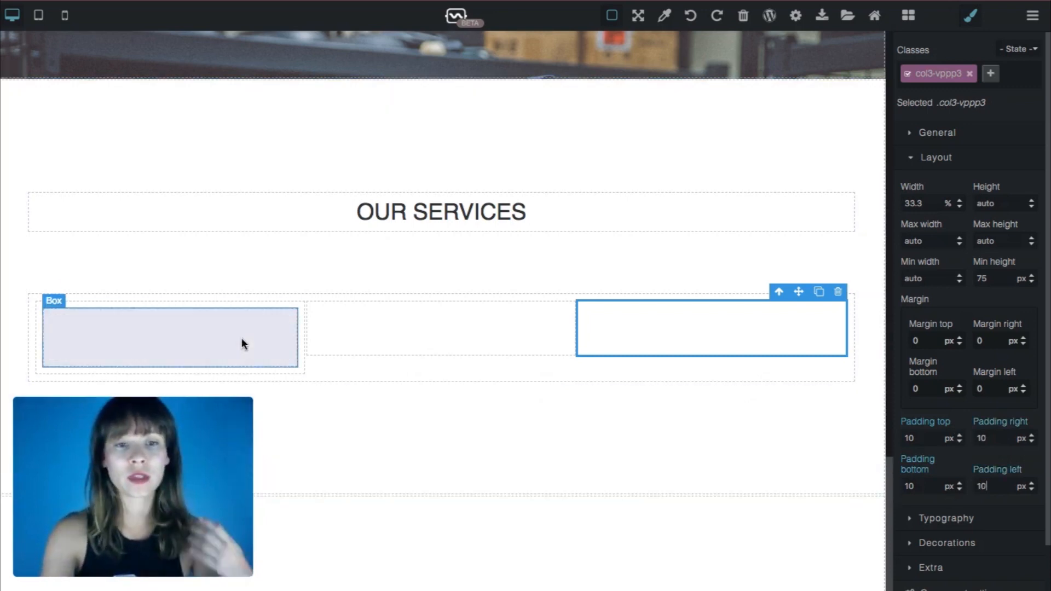
Assign the new class grey-box to the container inside the first column under OUR SERVICES
left_click(342, 283)
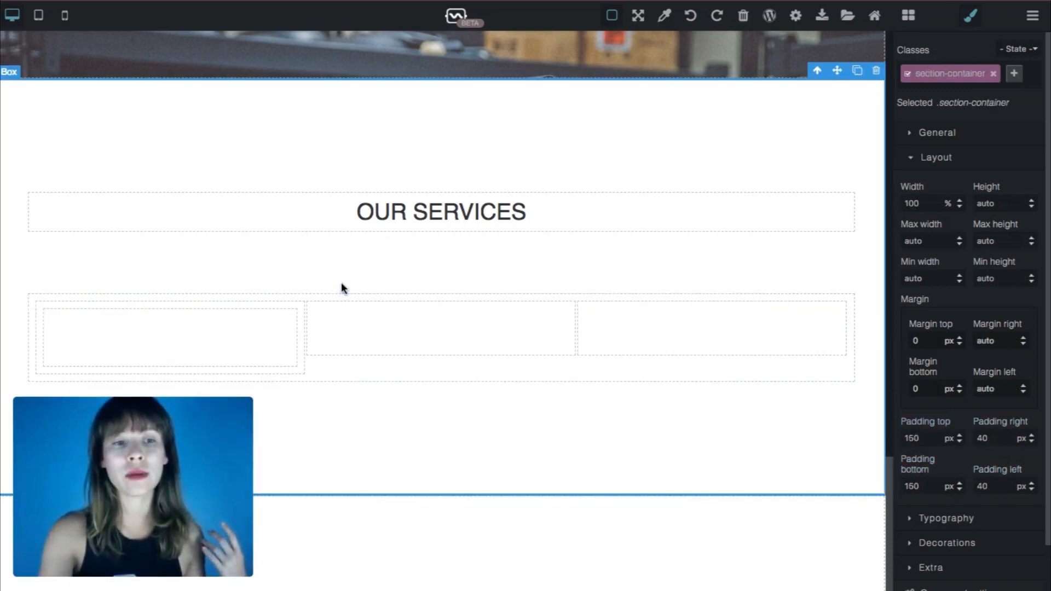
left_click(276, 324)
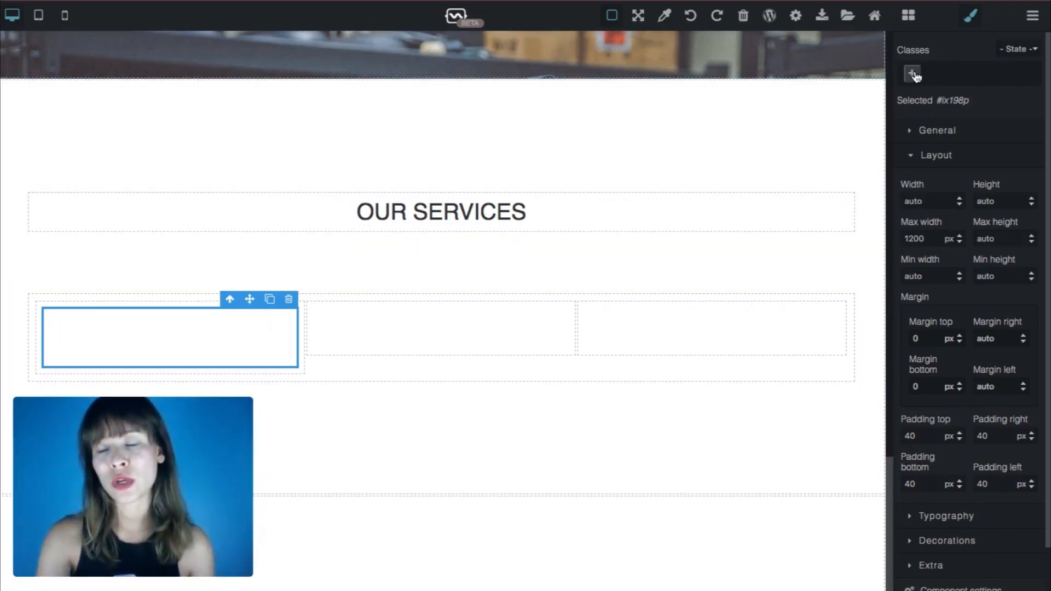
left_click(913, 75)
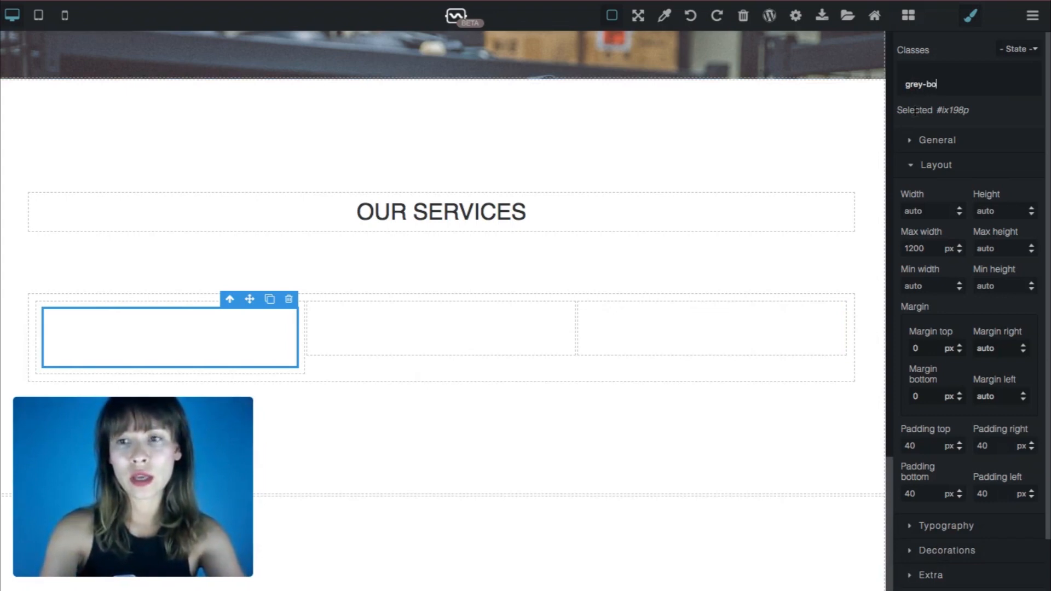
key("Return")
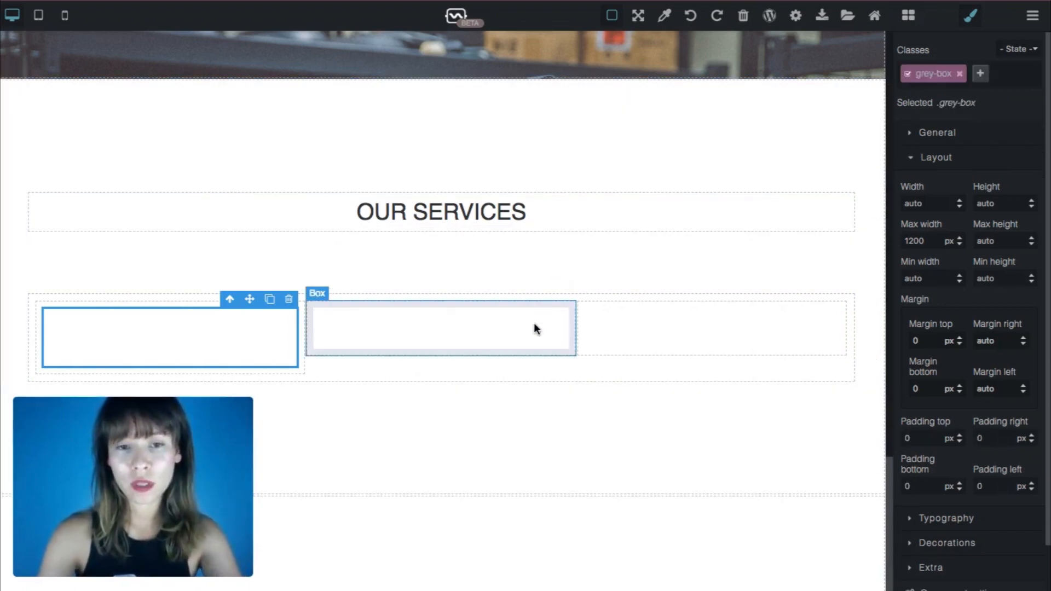
Place a Container block inside the middle column and assign it the new class yellow-box
left_click(908, 16)
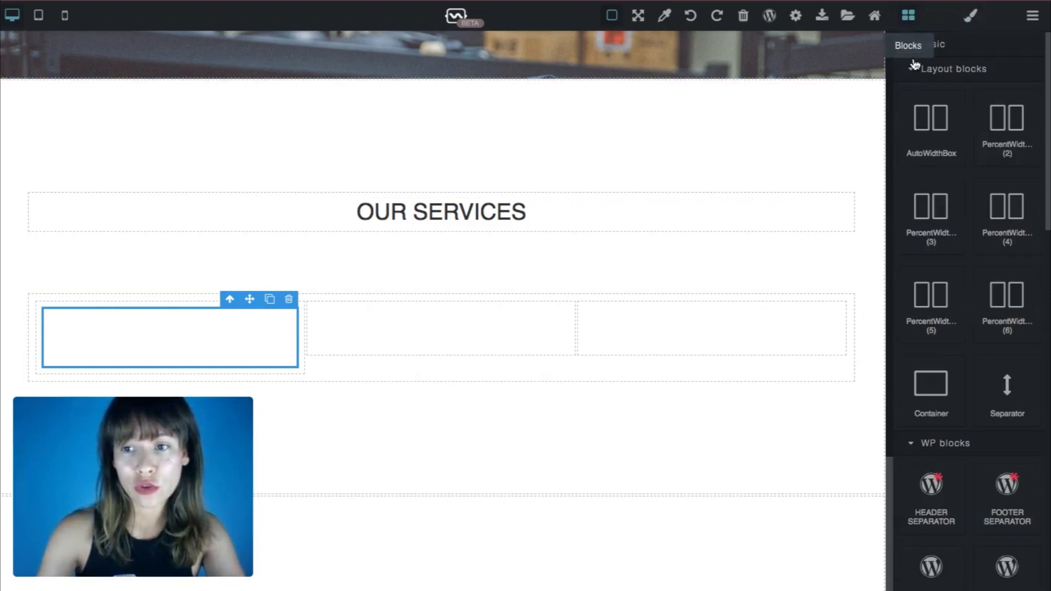
left_click_drag(926, 412, 462, 351)
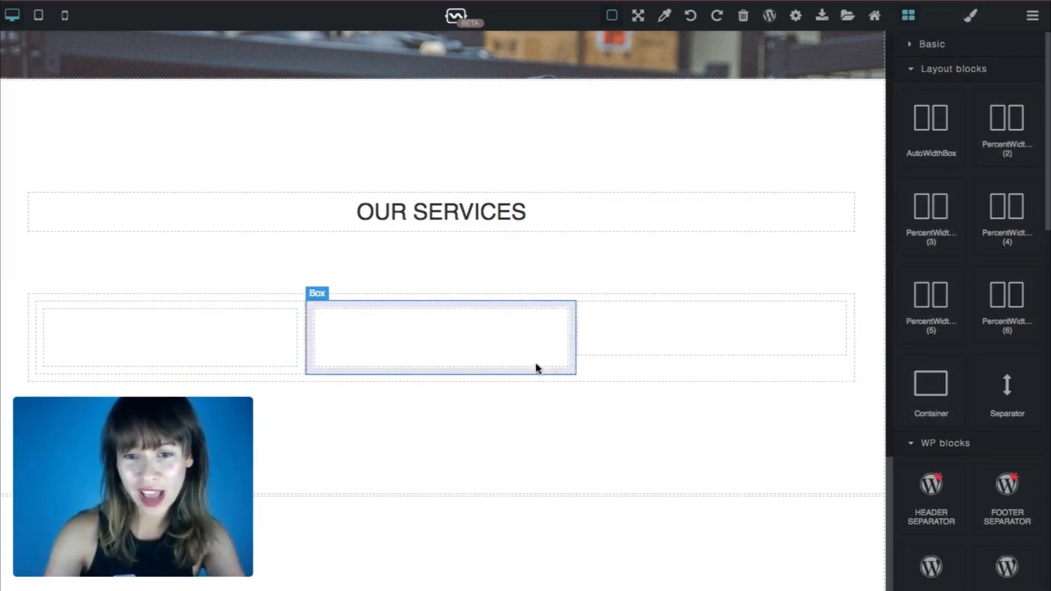
left_click(526, 361)
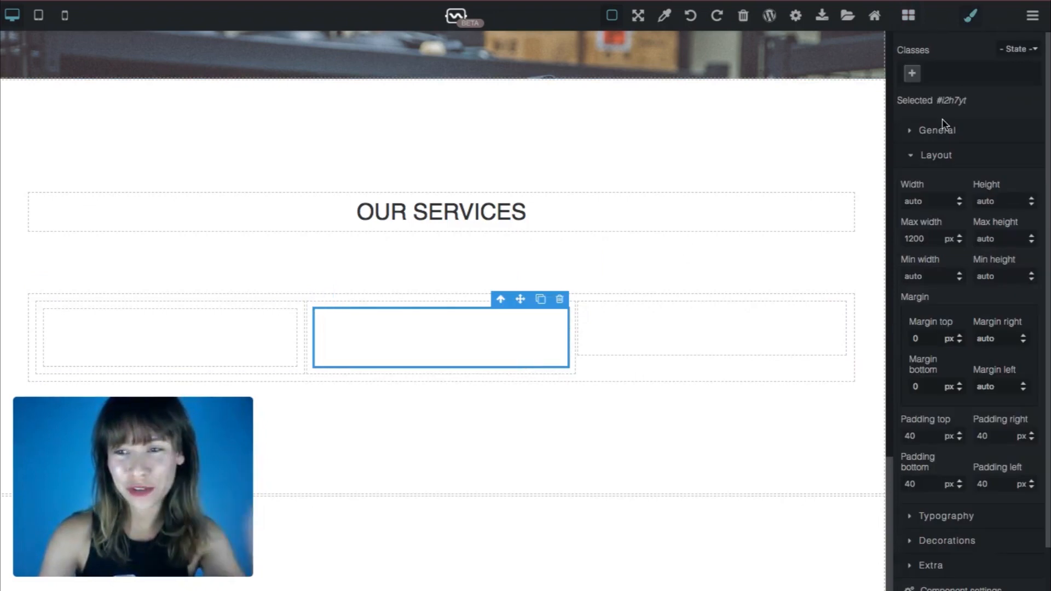
left_click(946, 158)
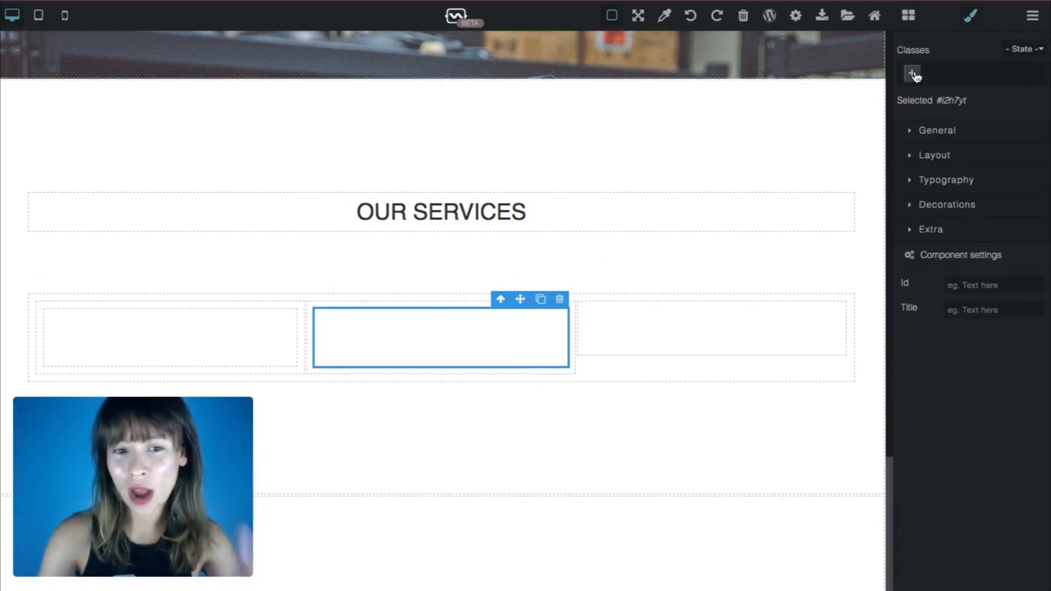
left_click(913, 75)
type("yellow-")
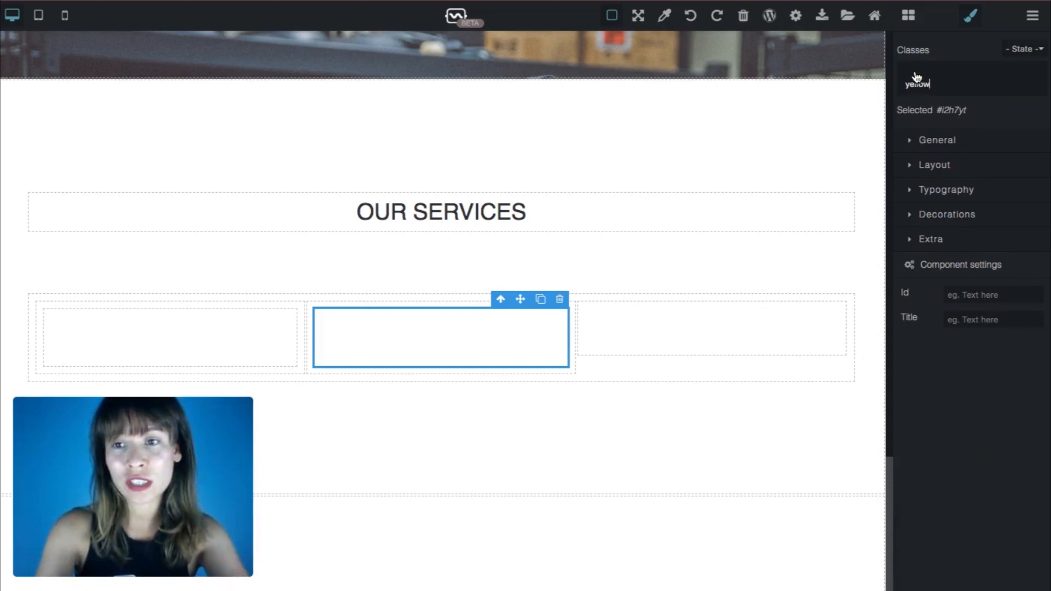
type("box")
key("Return")
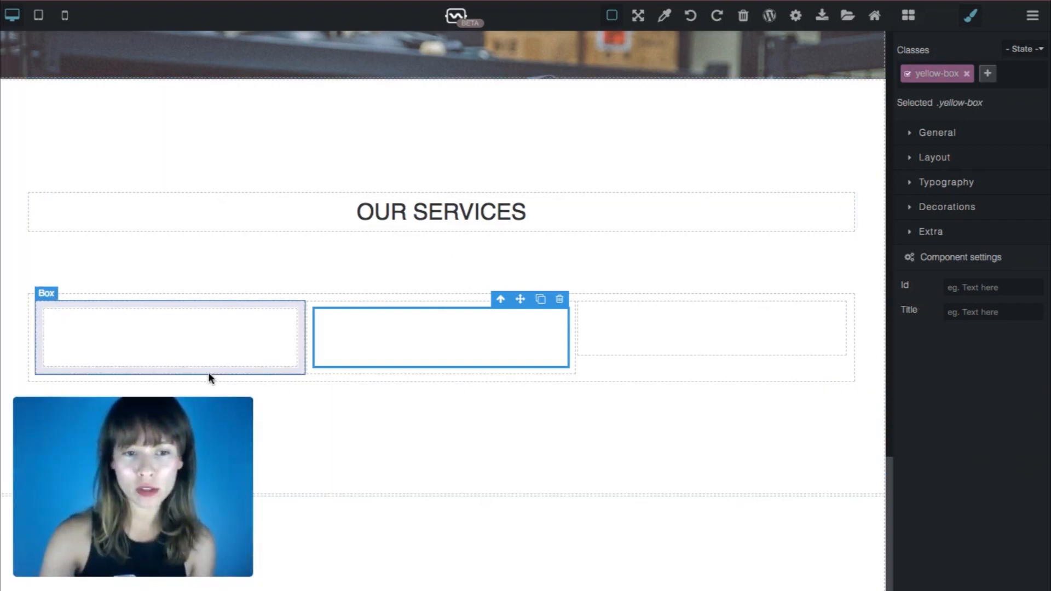
Duplicate the grey-box container in the first column and move the copy into the third column
left_click(260, 336)
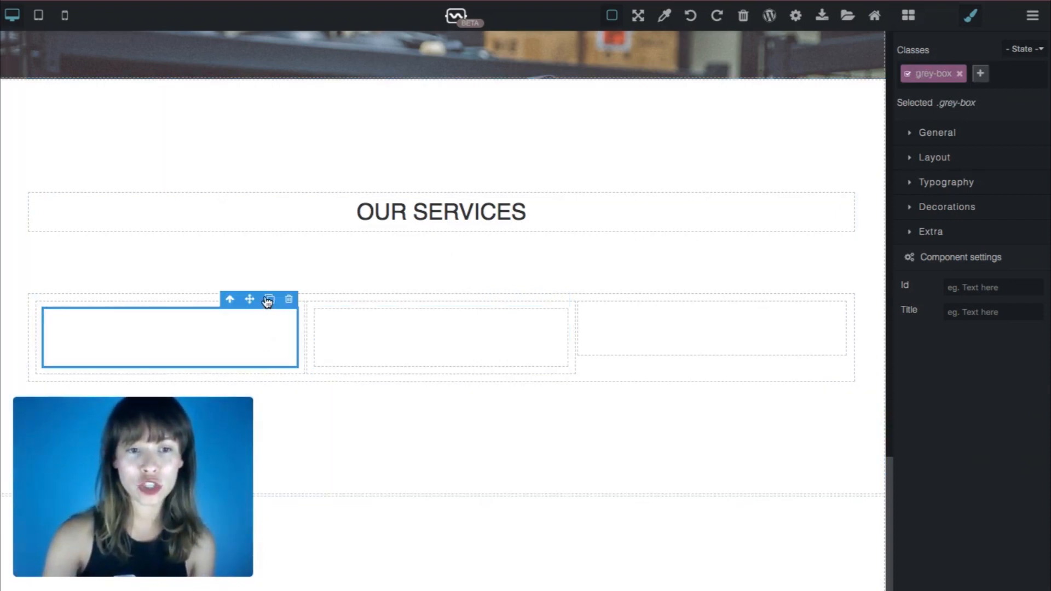
left_click(268, 300)
scroll(267, 302, "down", 1)
left_click(265, 332)
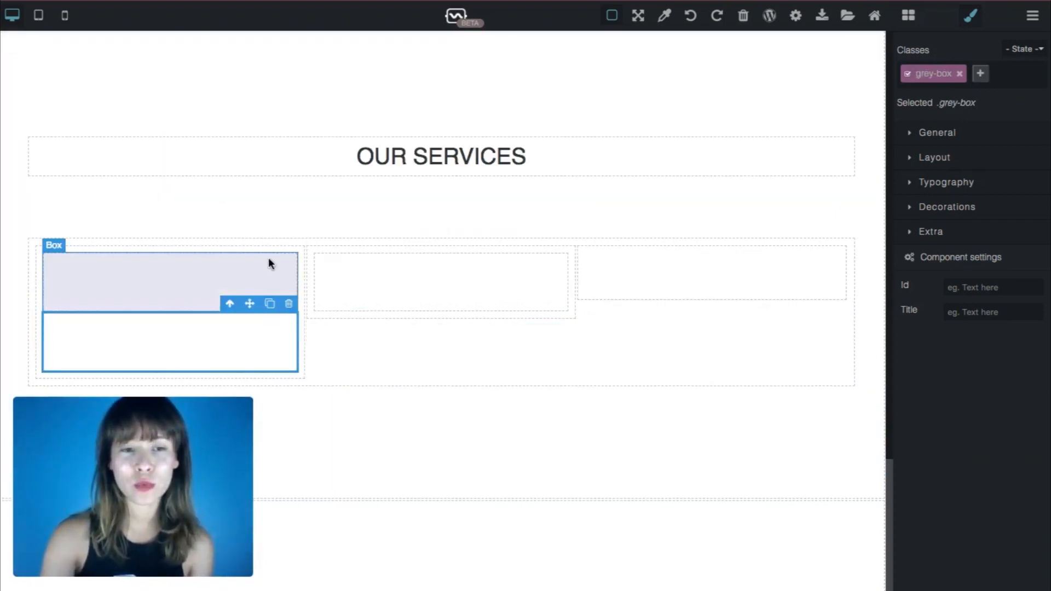
mouse_move(252, 310)
left_mouse_down()
mouse_move(545, 270)
mouse_move(681, 266)
left_mouse_up()
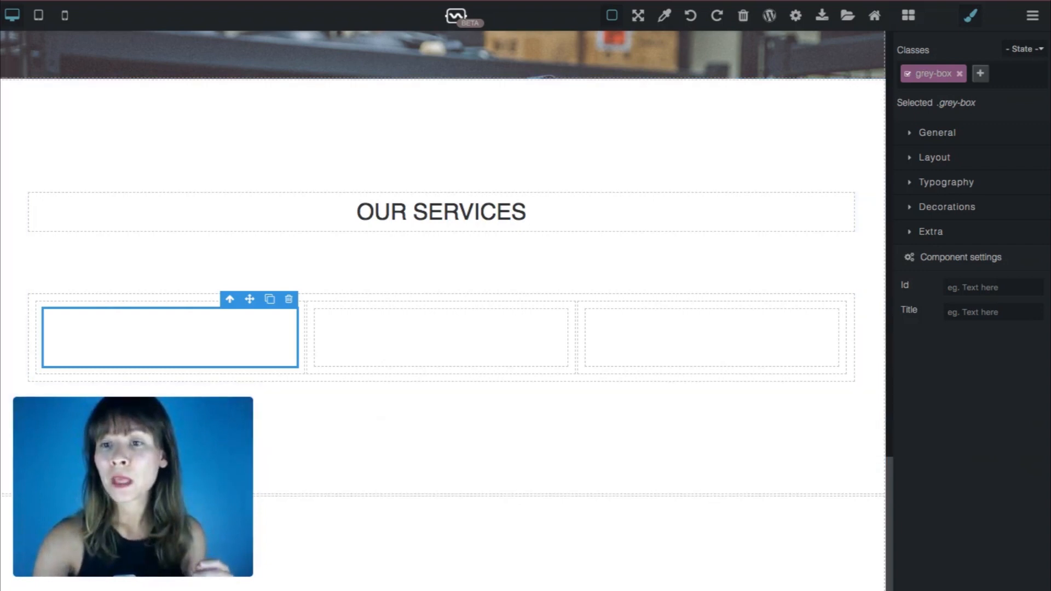
Give the grey-box class a 5px solid #323232 top border using the border syntax sample, and check both grey boxes
left_click(931, 207)
scroll(936, 354, "down", 5)
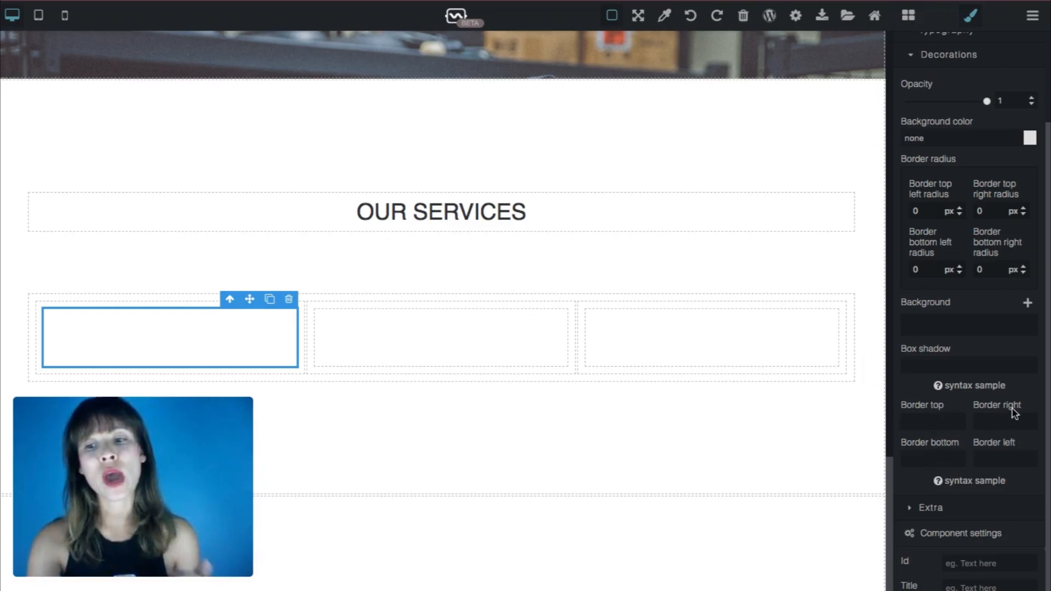
left_click(970, 483)
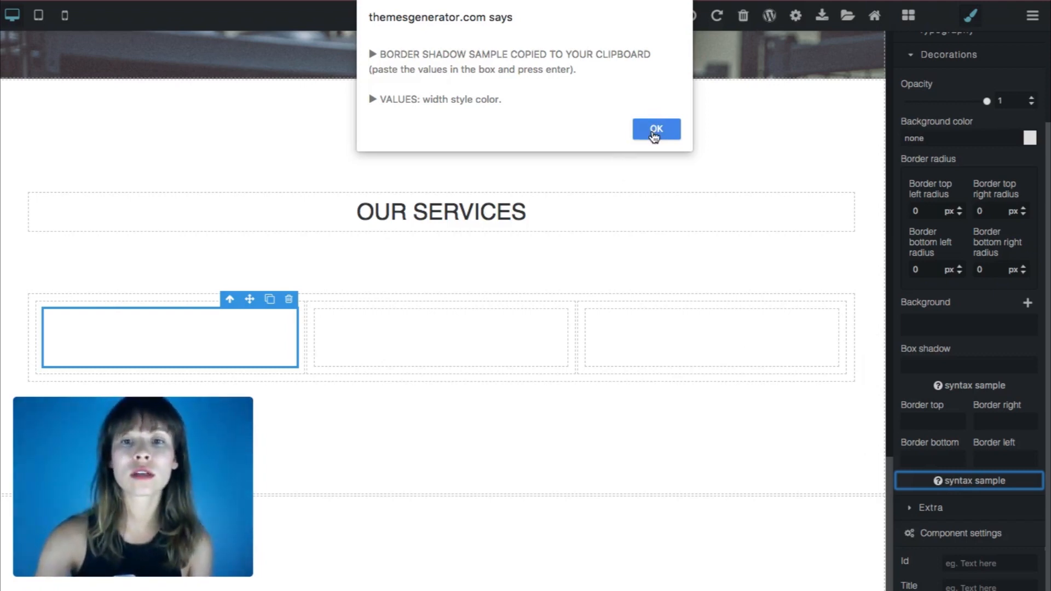
left_click(655, 136)
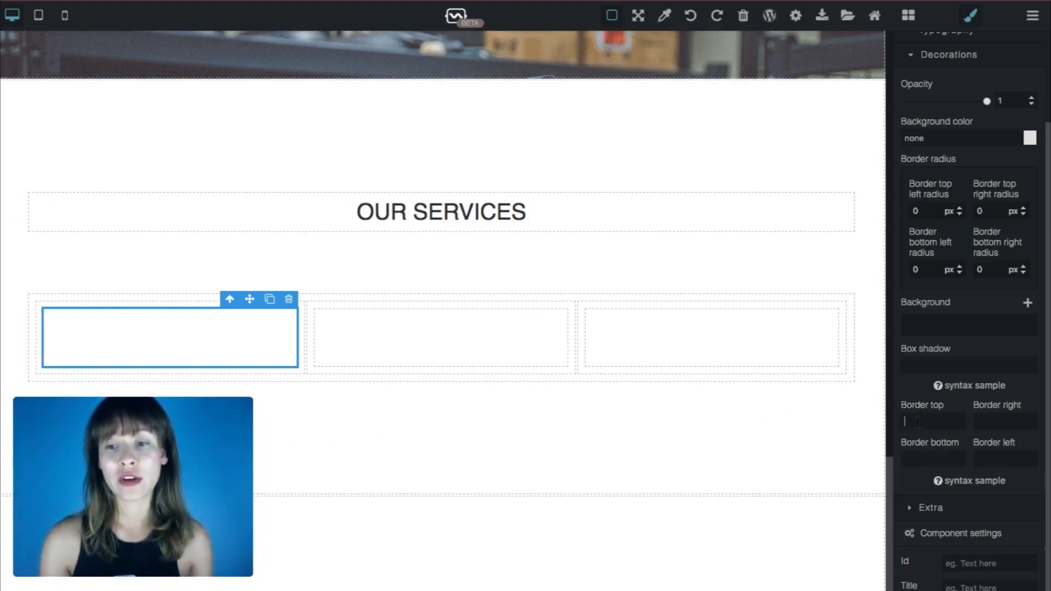
type("solid #323232")
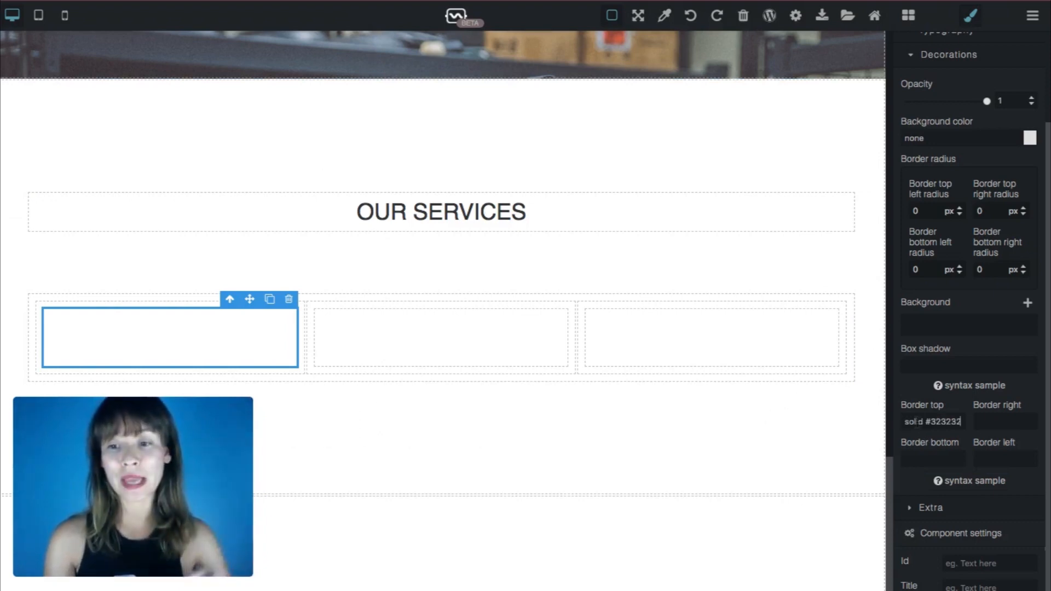
key("Return")
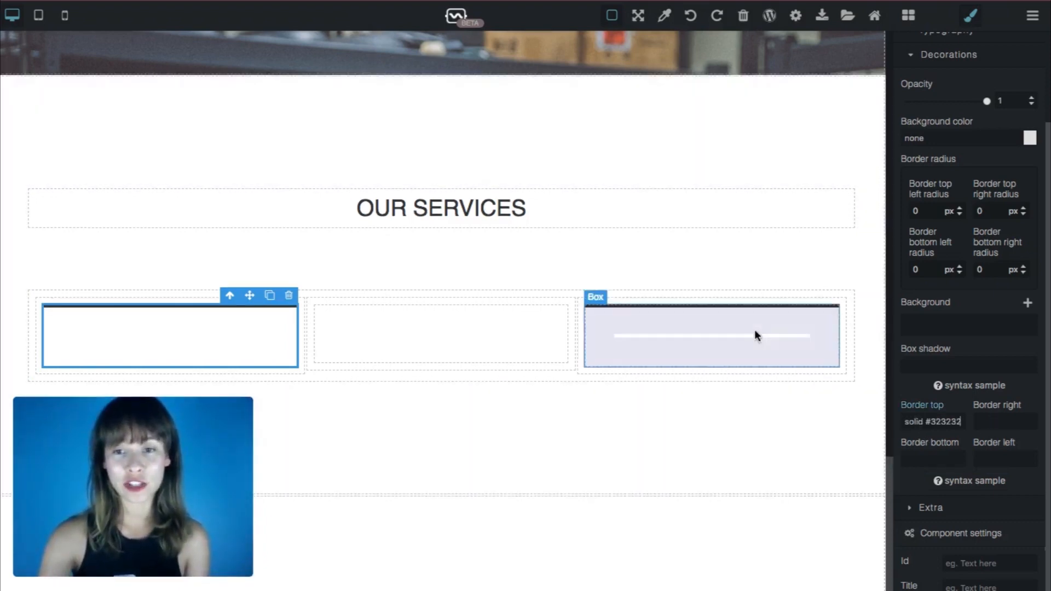
left_click(675, 252)
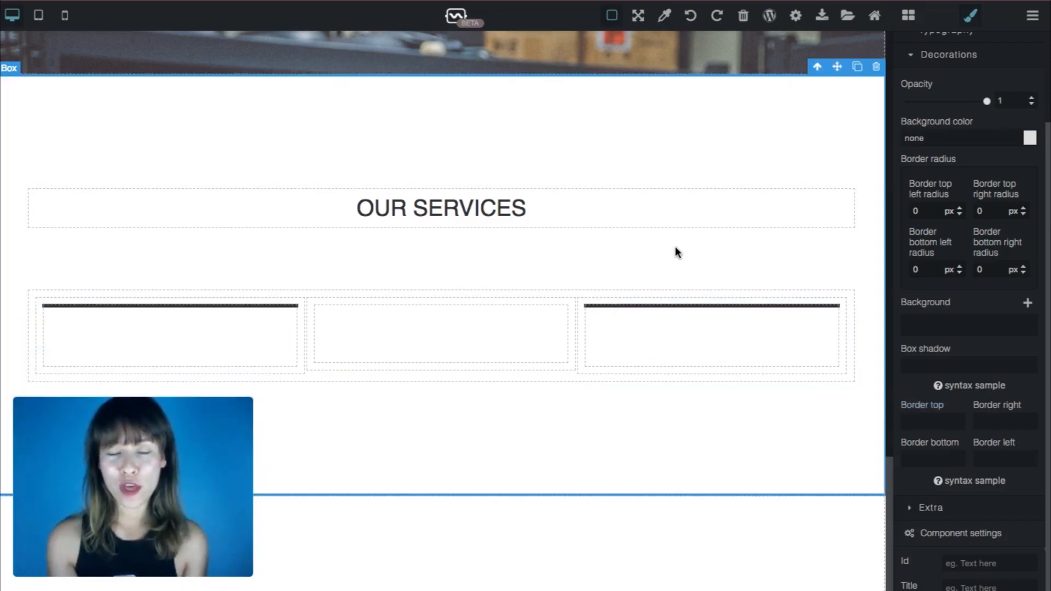
left_click(230, 329)
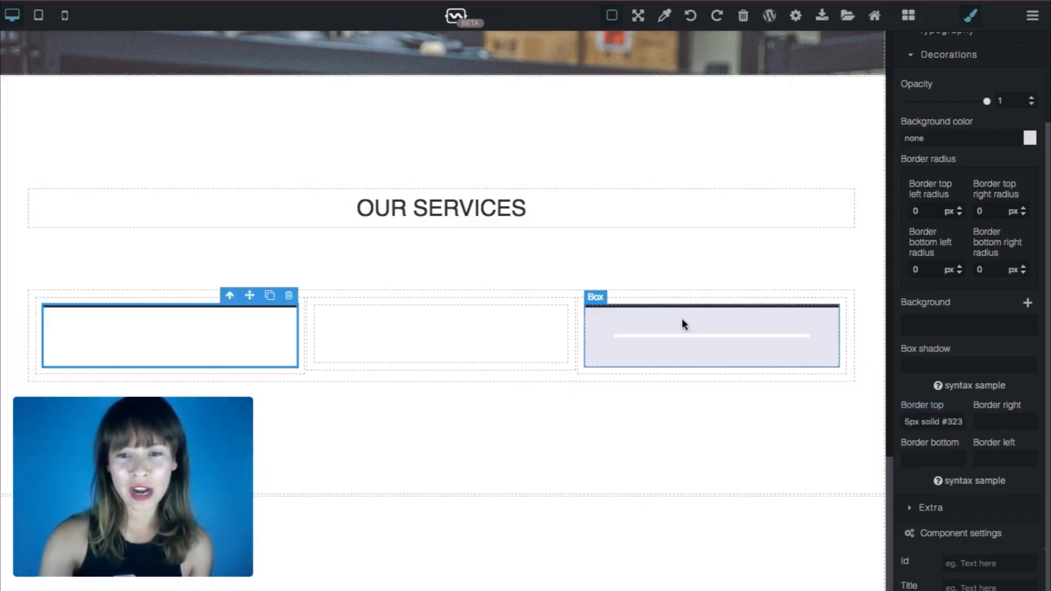
left_click(728, 330)
left_click(244, 322)
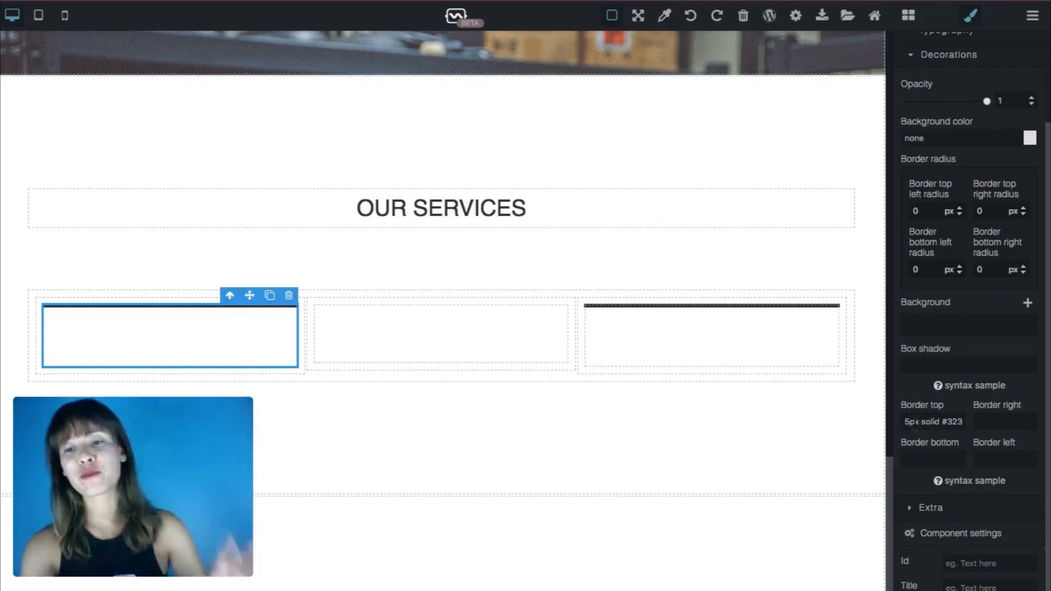
Set the grey-box top border to 3px solid #69696A
left_click_drag(907, 422, 900, 426)
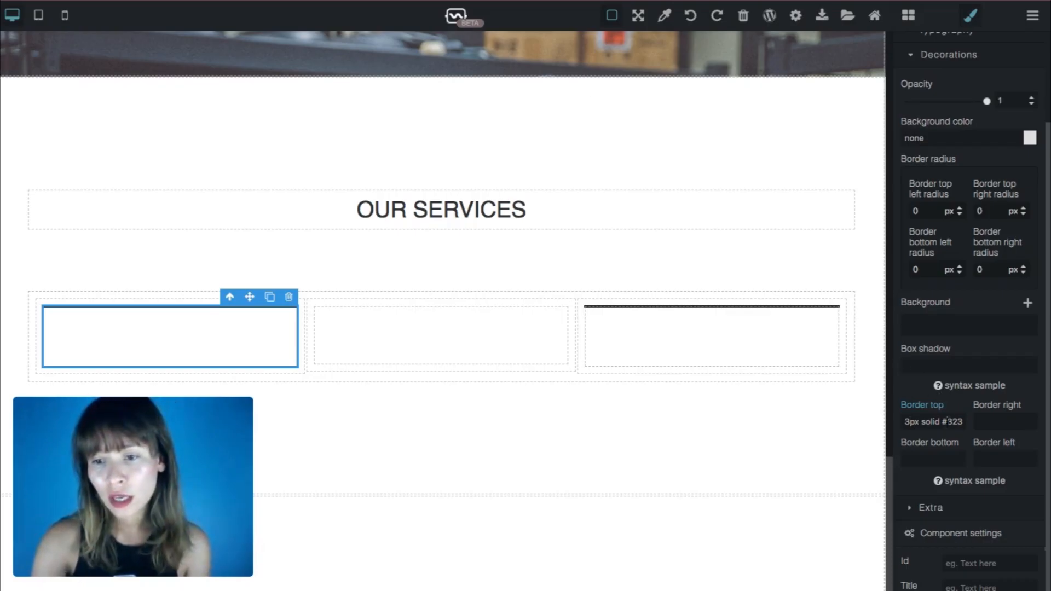
left_click_drag(948, 422, 1027, 422)
type("69696A")
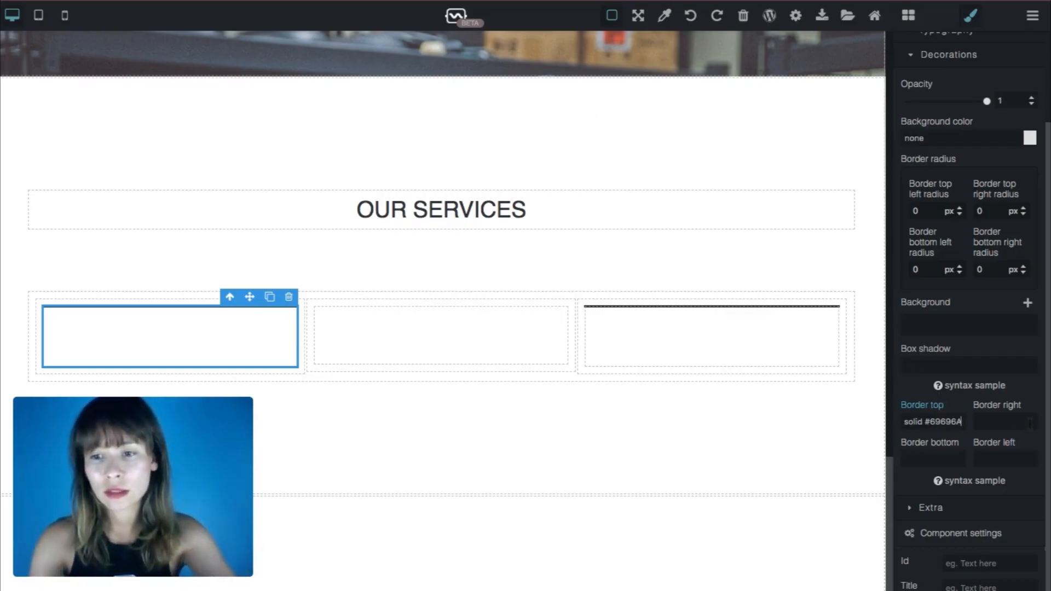
key("Return")
triple_click(940, 421)
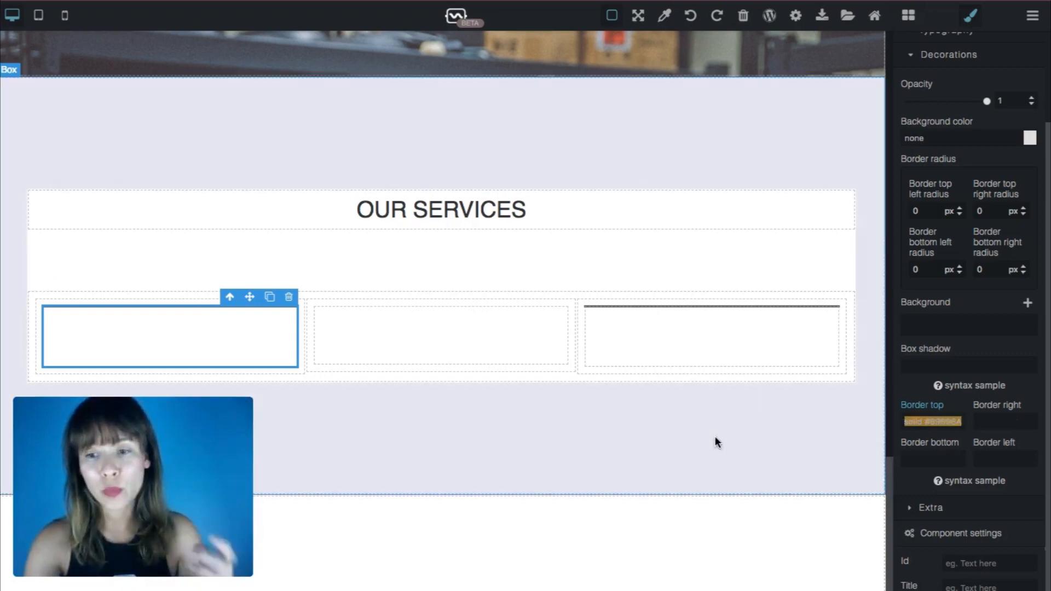
left_click(715, 435)
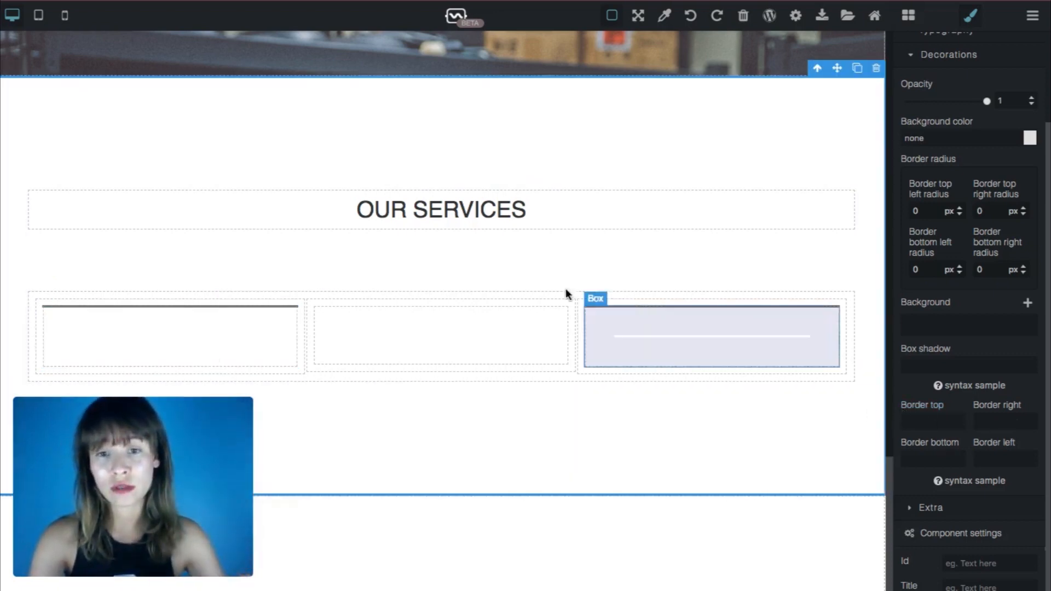
Copy the grey-box top border value, 3px solid #69696A, to its right, bottom and left borders
left_click(248, 323)
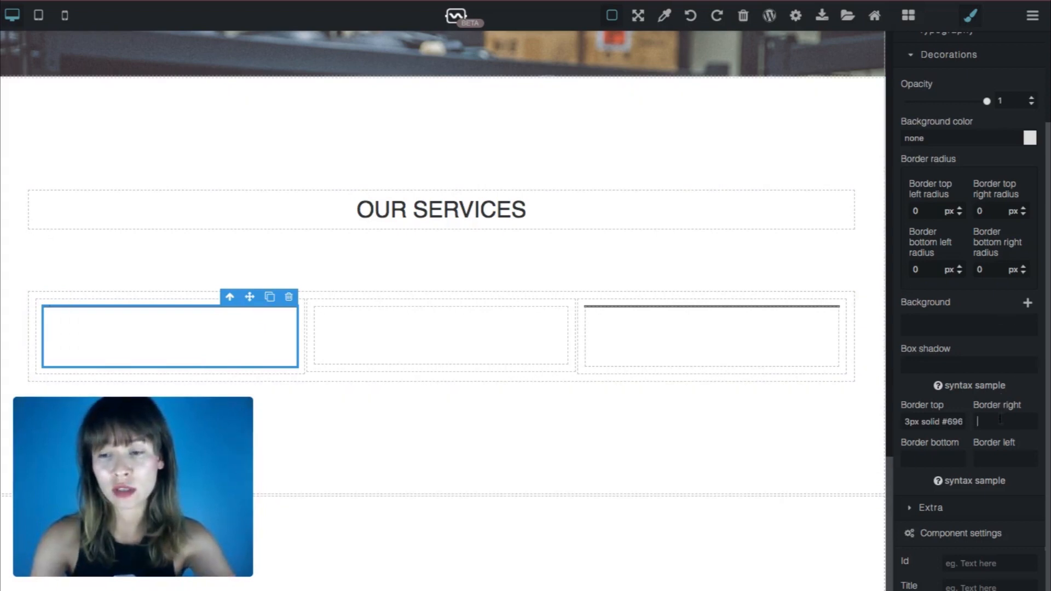
left_click_drag(952, 422, 926, 421)
triple_click(936, 421)
key("ctrl+c")
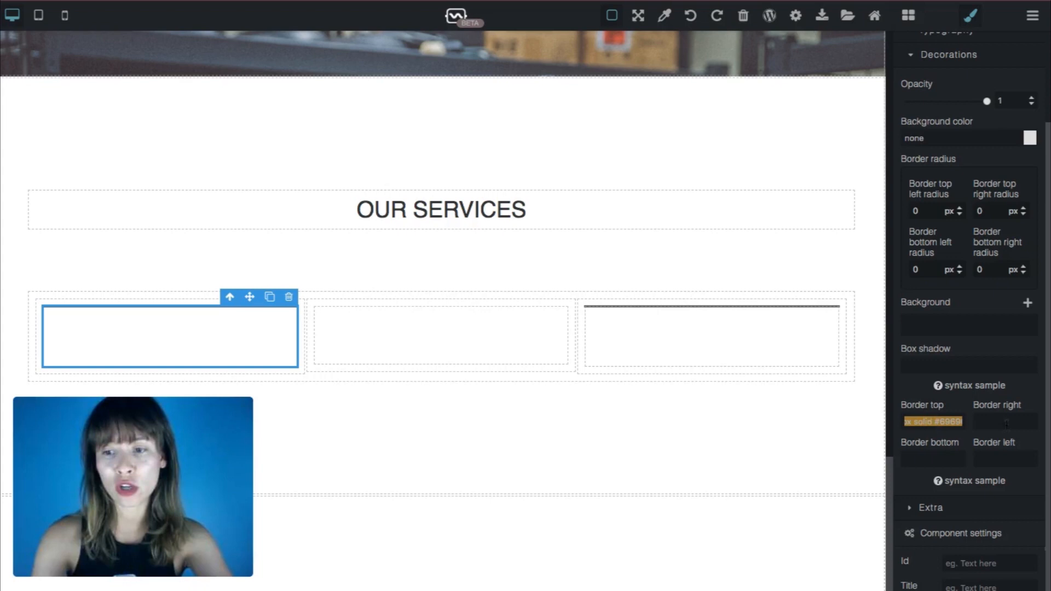
left_click(1006, 423)
key("ctrl+v")
key("Tab")
key("ctrl+v")
left_click(993, 463)
type("3px solid #696969")
key("Return")
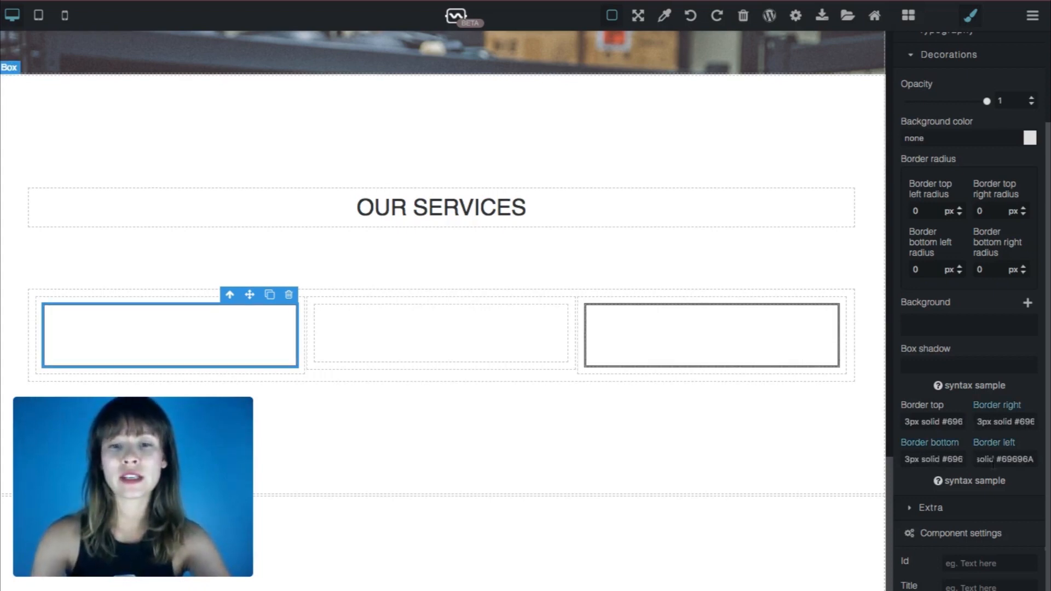
left_click(750, 436)
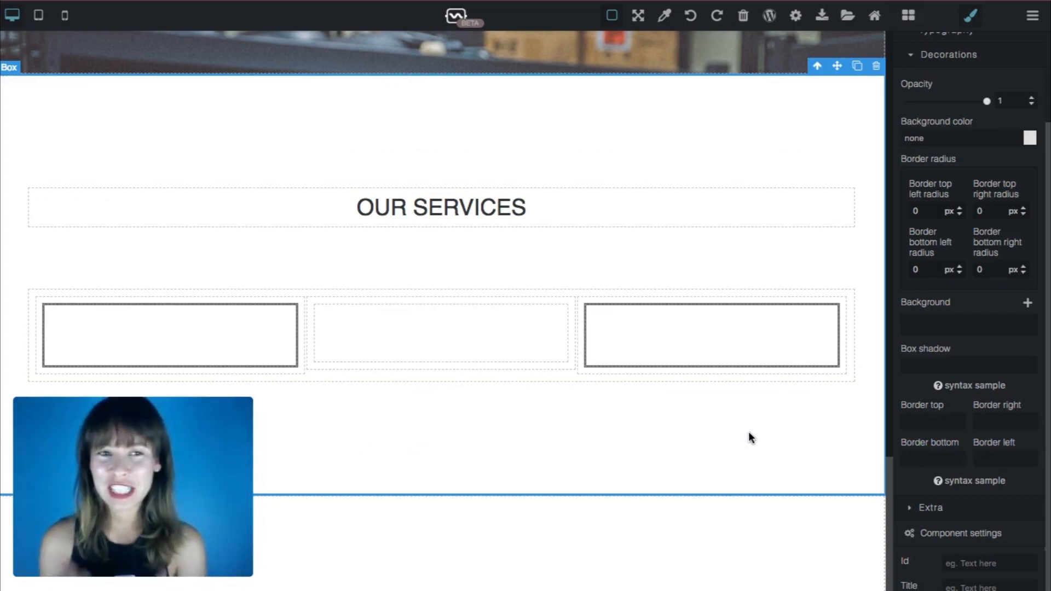
Give the yellow-box container in the middle column a 5px solid #323232 top border using the border syntax sample
left_click(522, 349)
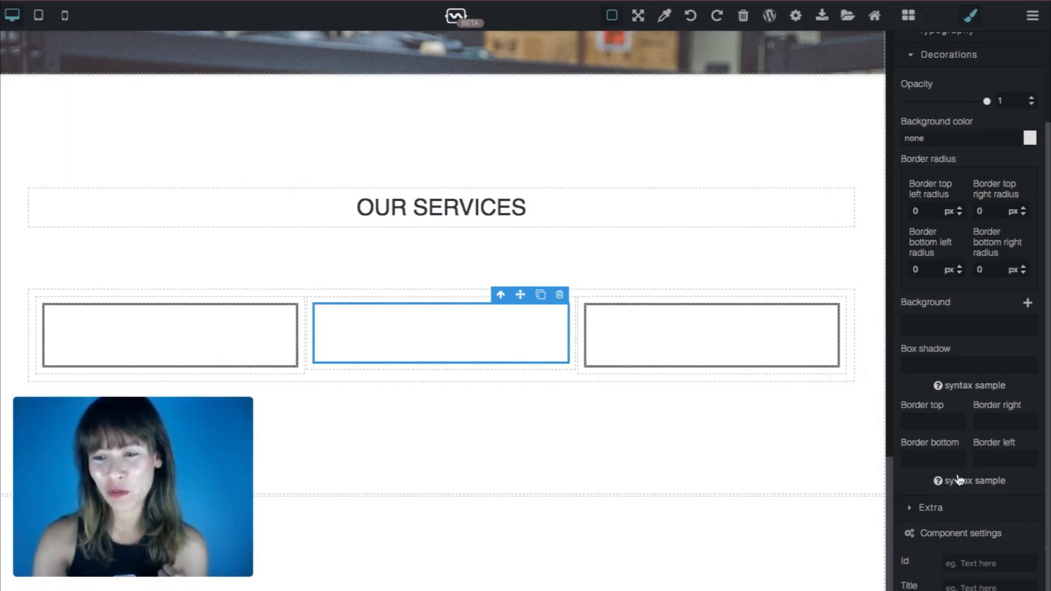
left_click(962, 481)
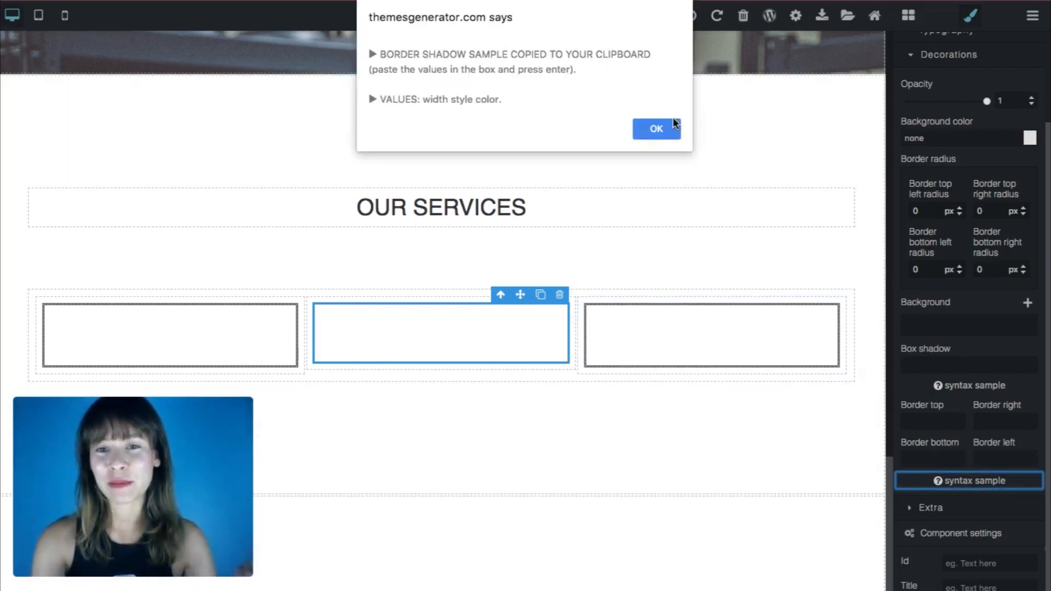
left_click(657, 129)
left_click(930, 422)
type("solid #323232")
key("Return")
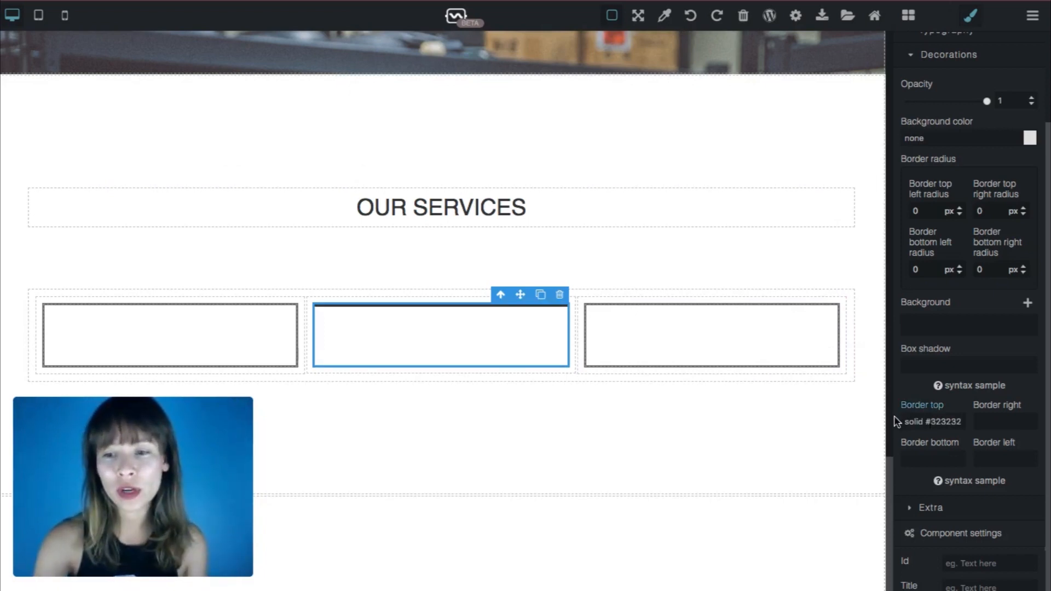
Set the yellow-box top border width to 3px
left_click_drag(931, 422, 903, 426)
left_click(918, 422)
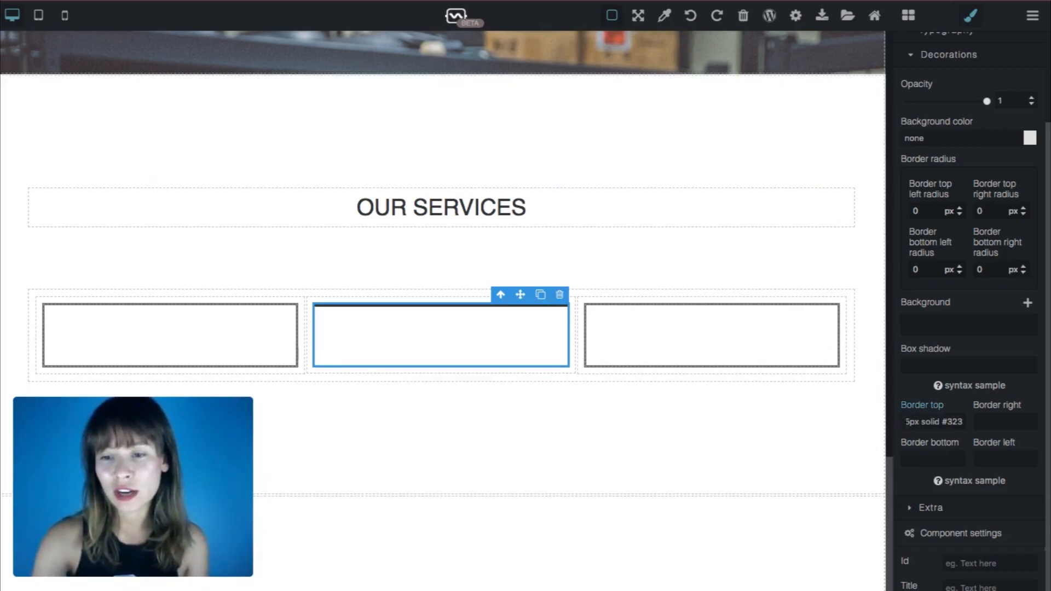
key("Delete")
type("3")
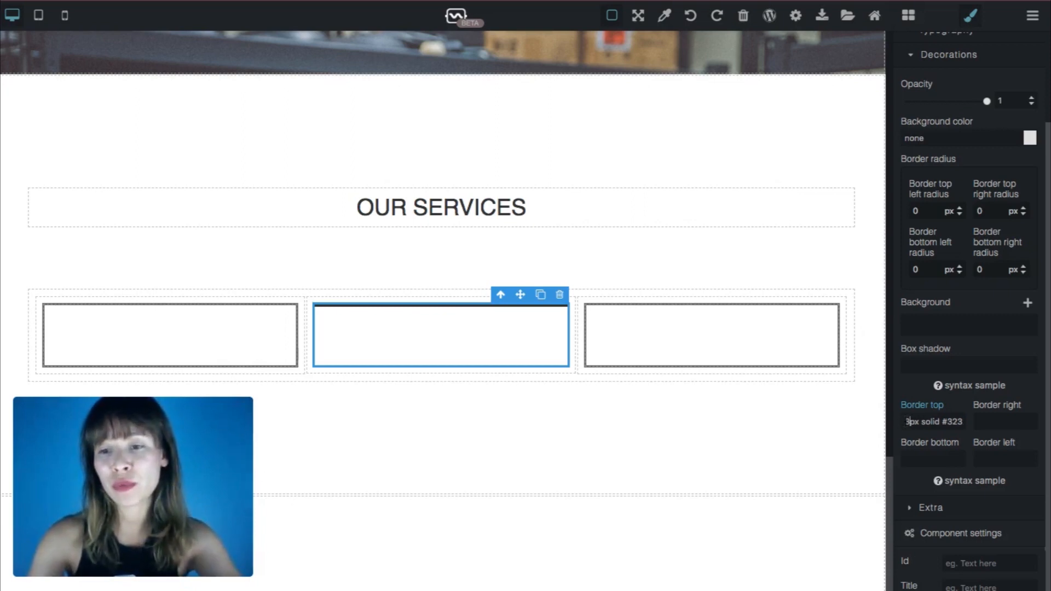
key("Return")
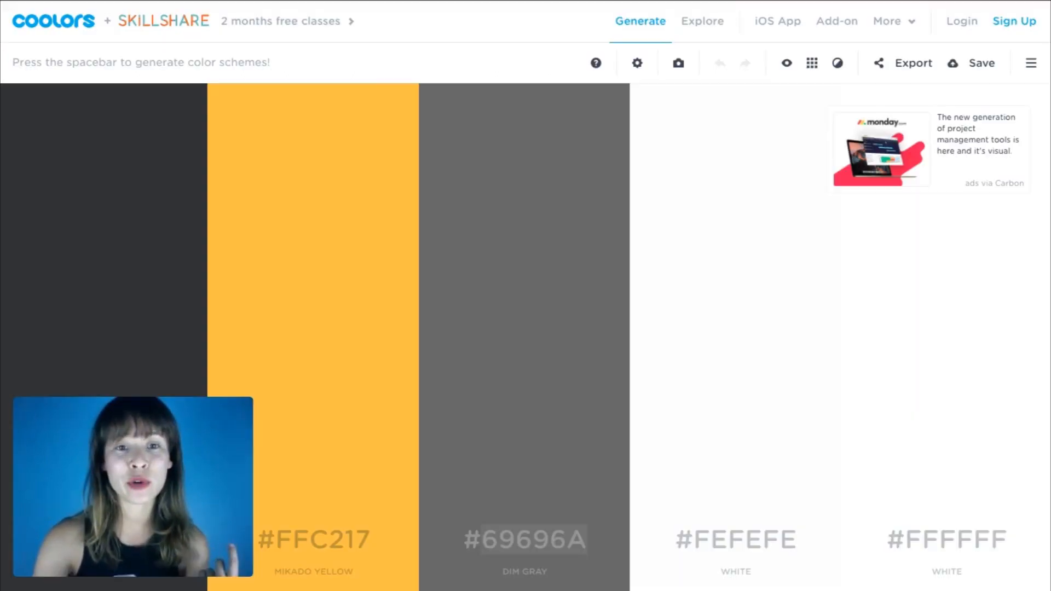
Copy the yellow #FFC217 from the Coolors palette and use it as the colour of the yellow-box top border
left_click(349, 545)
key("ctrl+c")
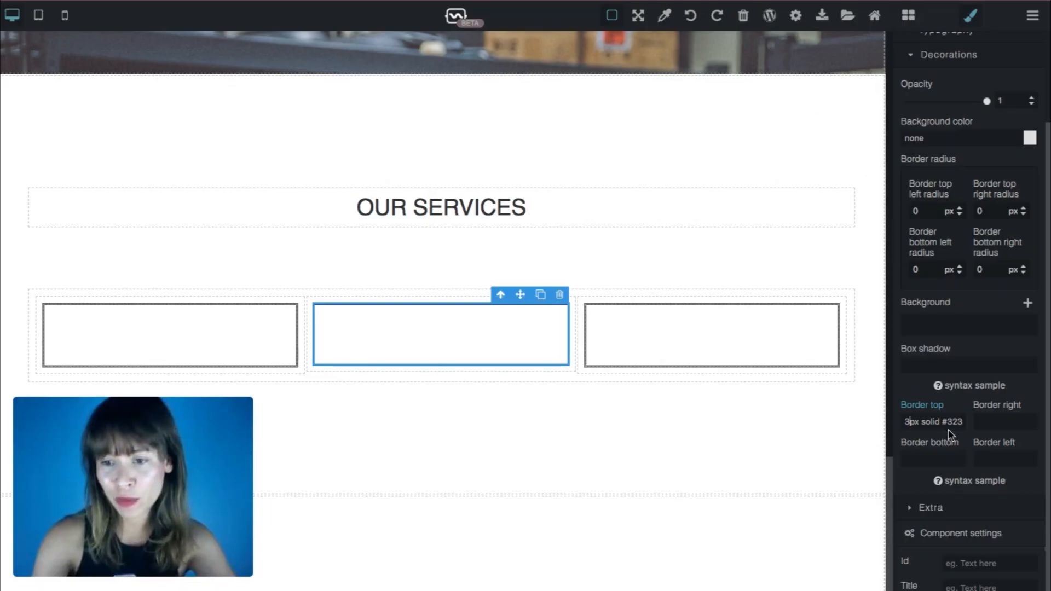
left_click_drag(948, 422, 1027, 420)
key("ctrl+v")
key("Return")
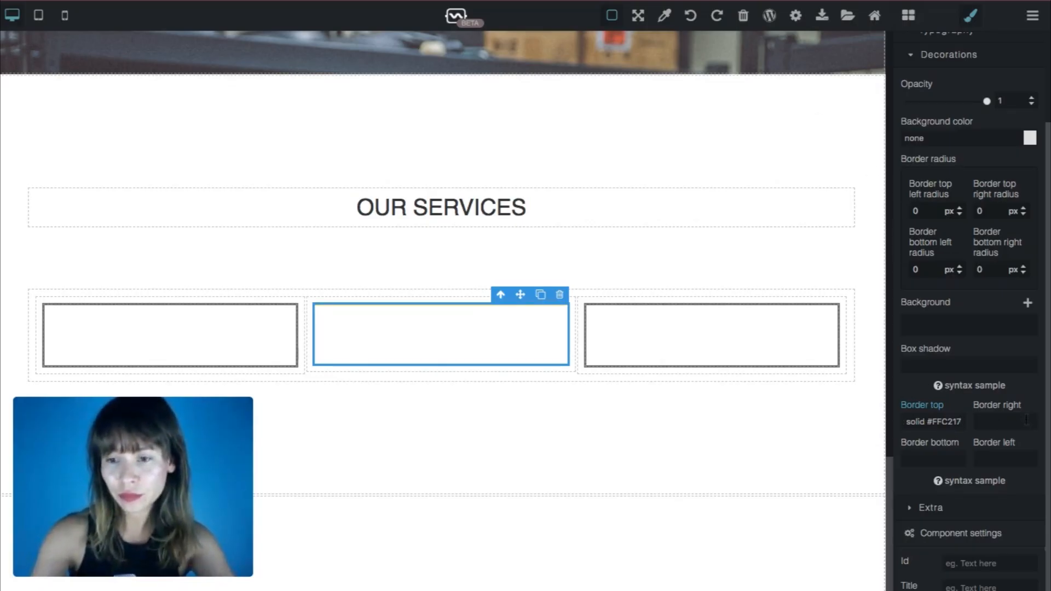
Copy the yellow-box top border value, 3px solid #FFC217, to its right, bottom and left borders
triple_click(948, 422)
key("ctrl+c")
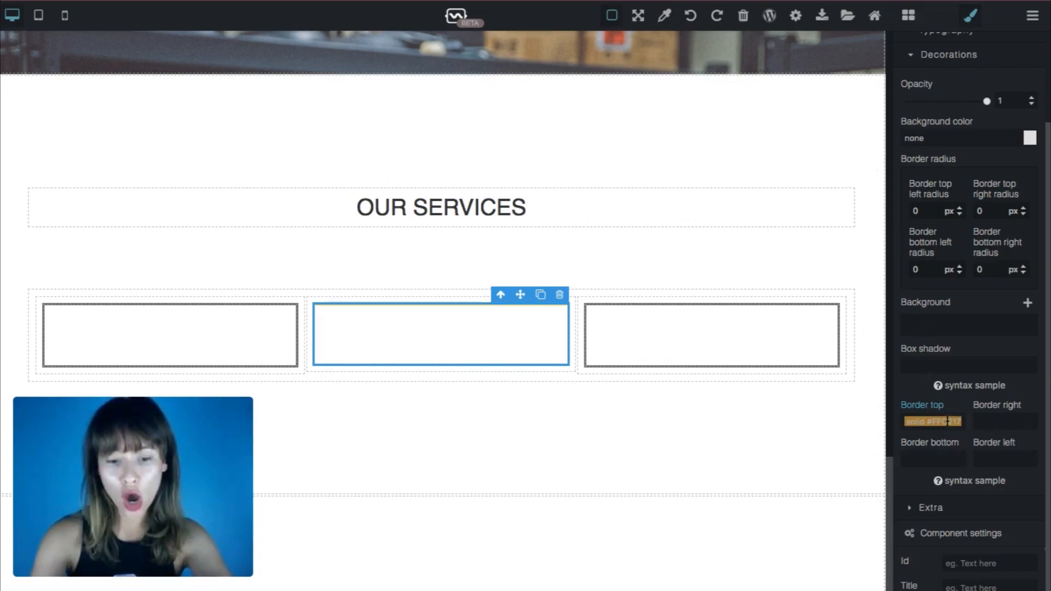
left_click(1034, 420)
key("ctrl+v")
left_click(912, 460)
type("3px solid #FFC217")
left_click(1014, 457)
key("ctrl+v")
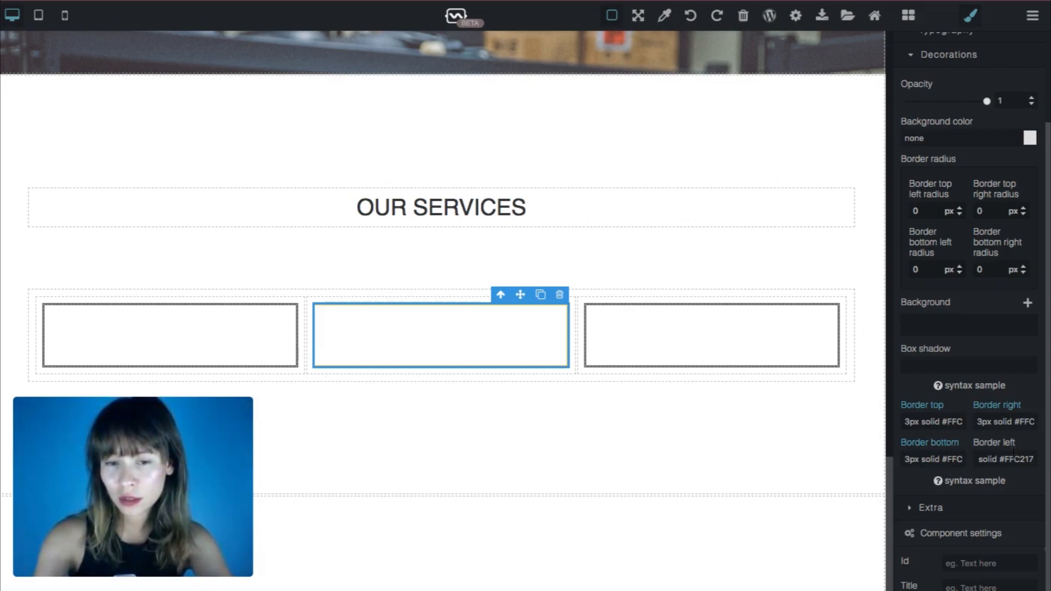
left_click(652, 463)
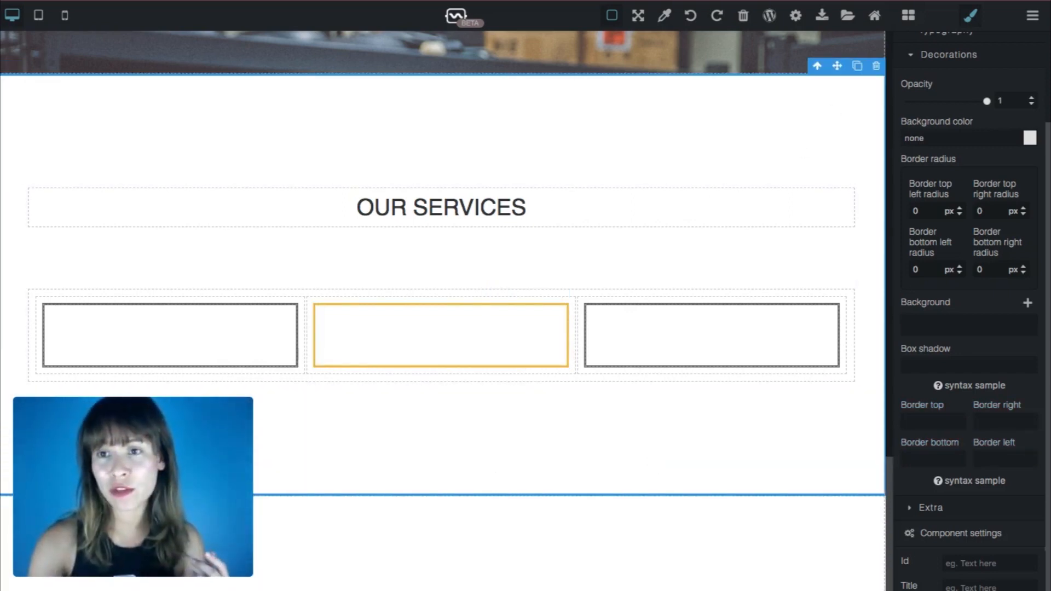
Add an image block inside the first grey box, using the bar chart icon icon3-250.png
left_click(908, 15)
scroll(947, 98, "up", 3)
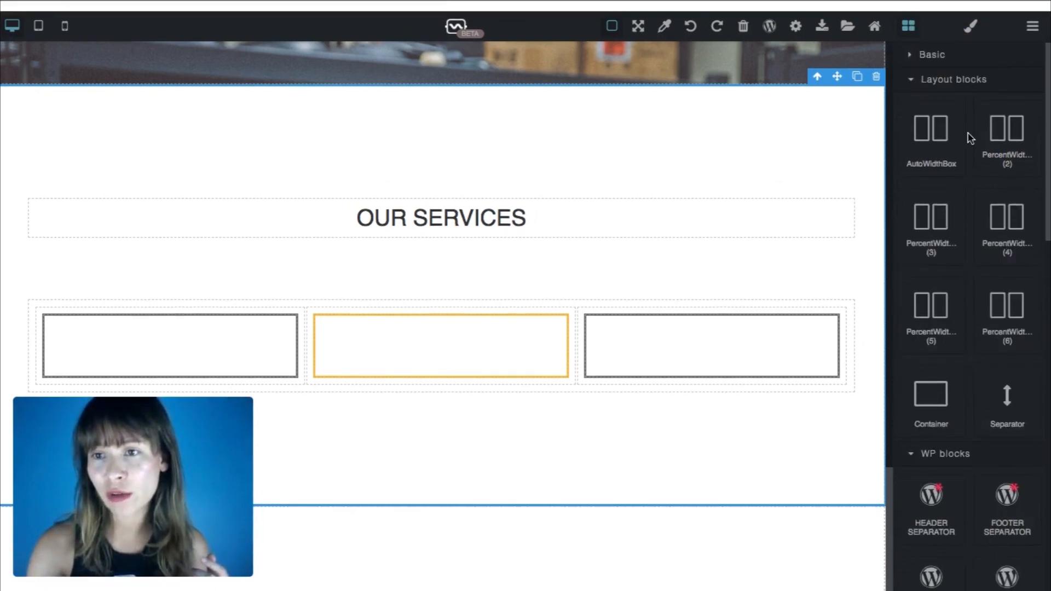
left_click(937, 70)
left_click(922, 49)
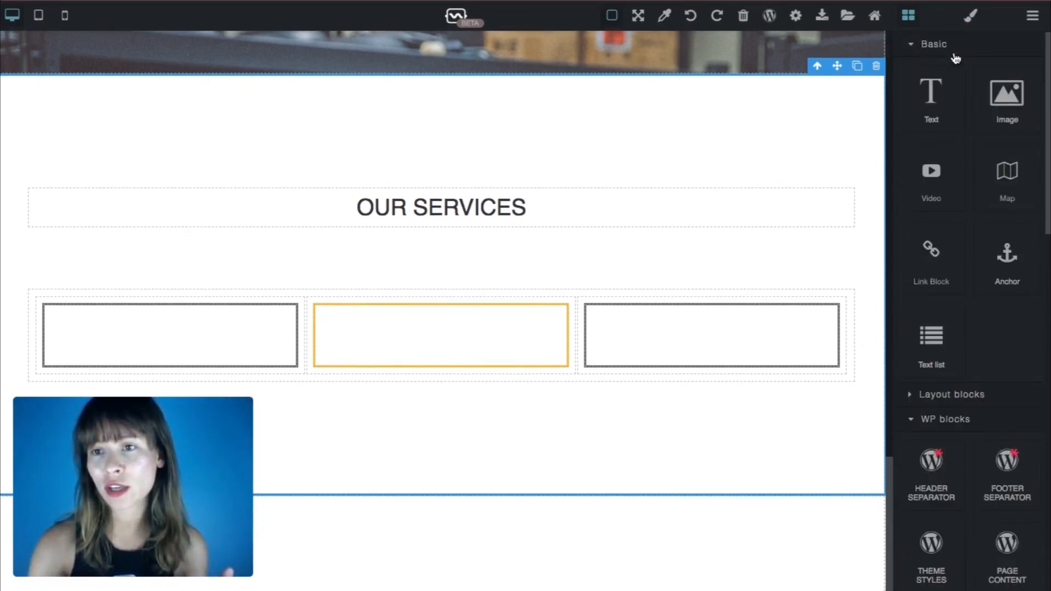
left_click_drag(1006, 97, 161, 342)
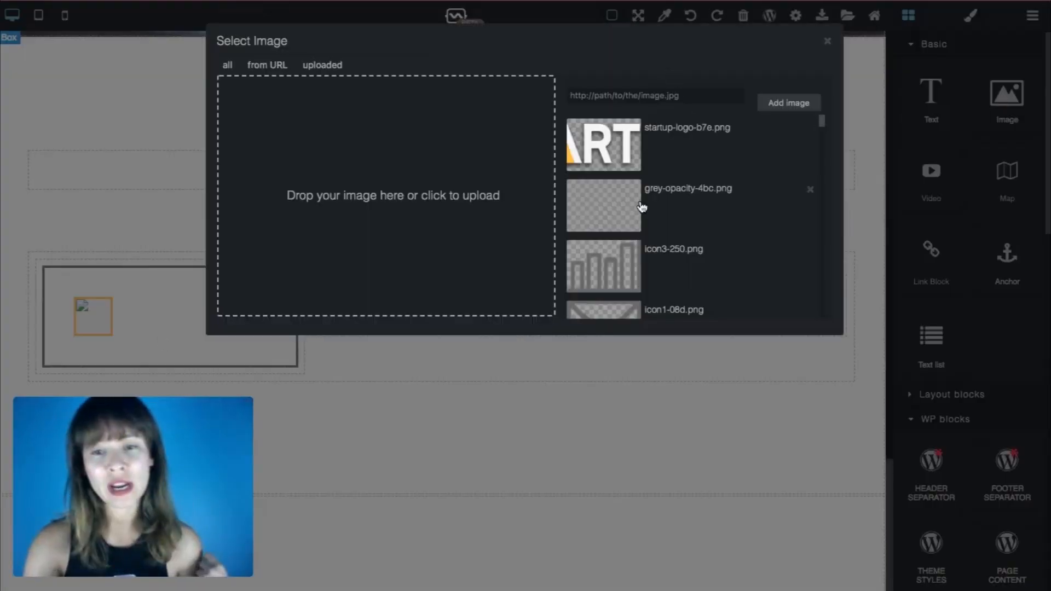
scroll(668, 174, "down", 5)
scroll(669, 181, "up", 2)
left_click(618, 196)
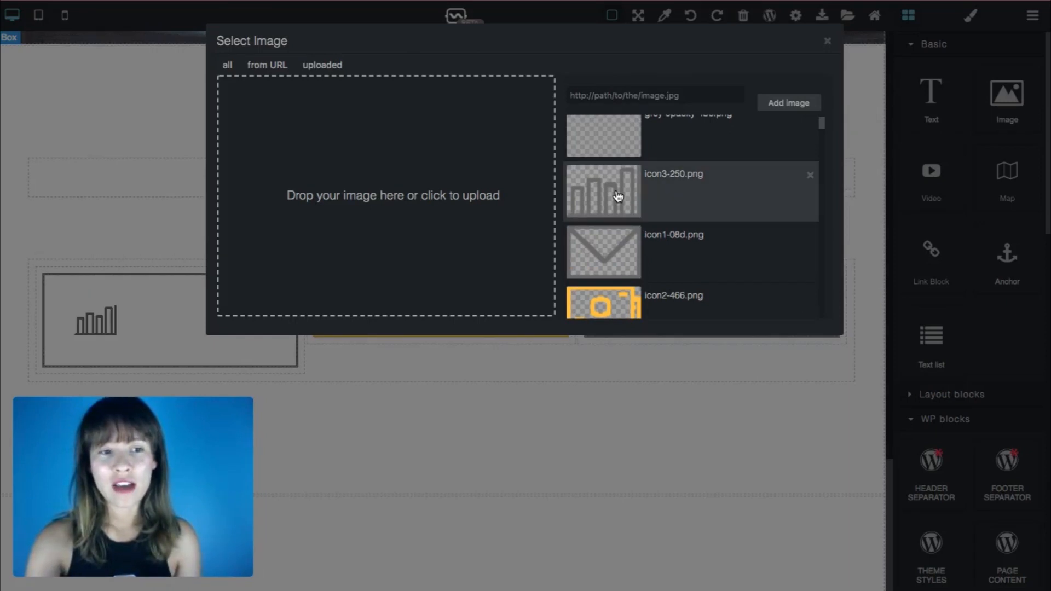
left_click(827, 41)
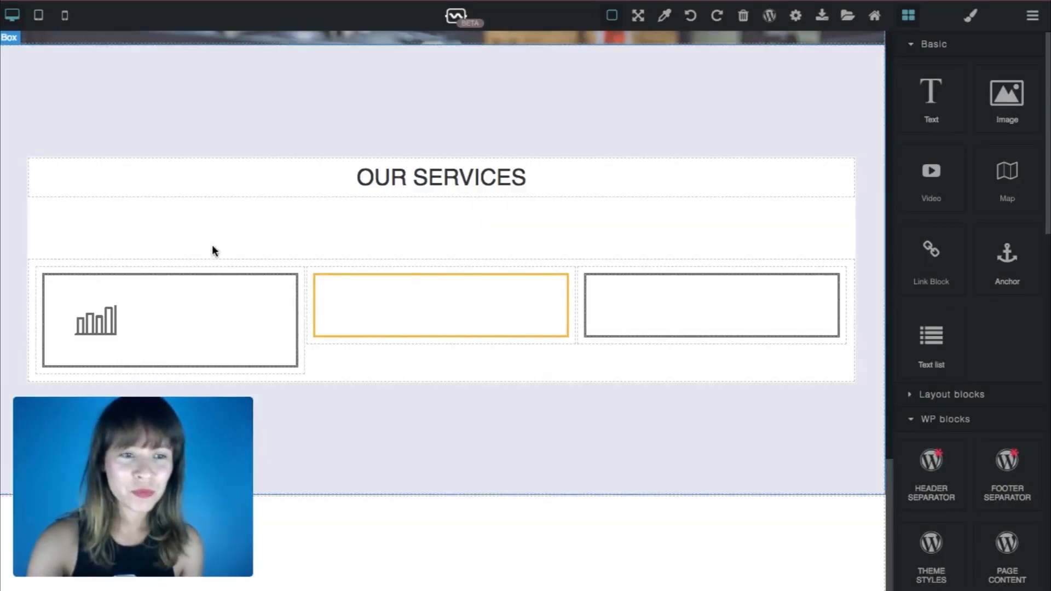
Assign the class image-box to the bar chart icon in the first grey box
left_click(115, 333)
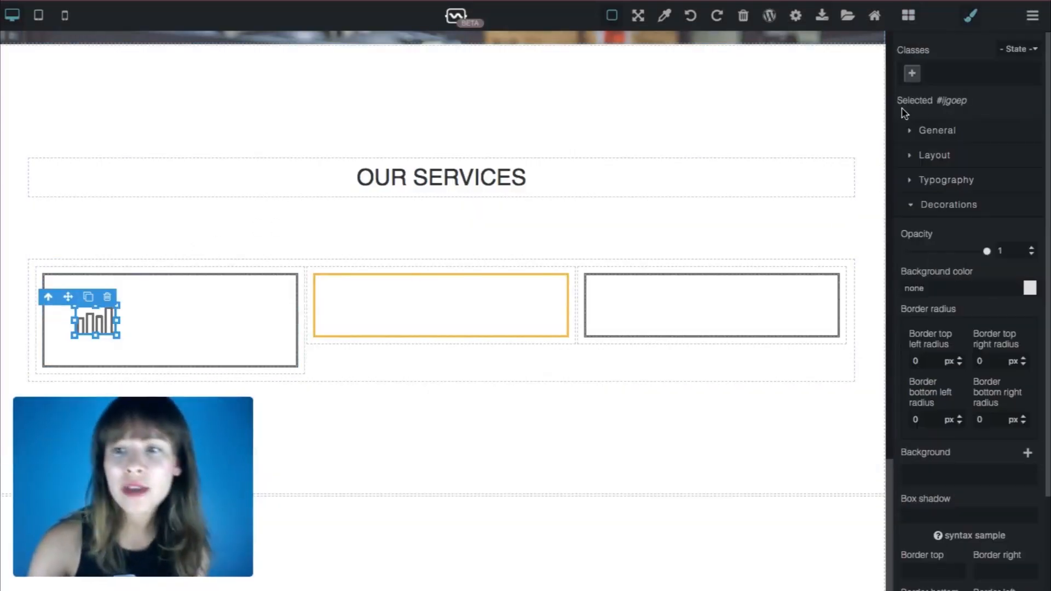
left_click(913, 74)
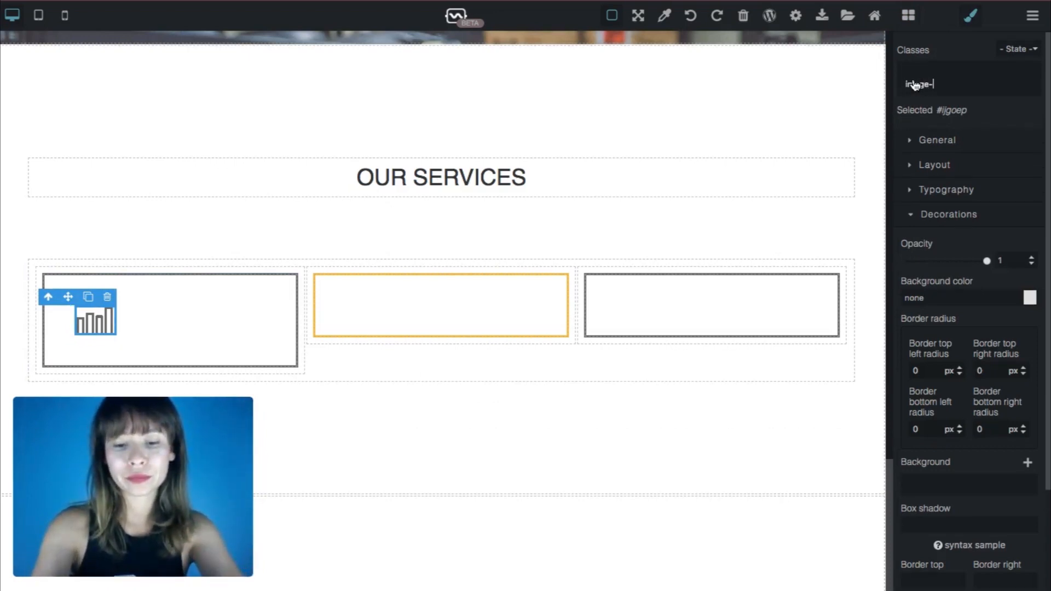
key("Return")
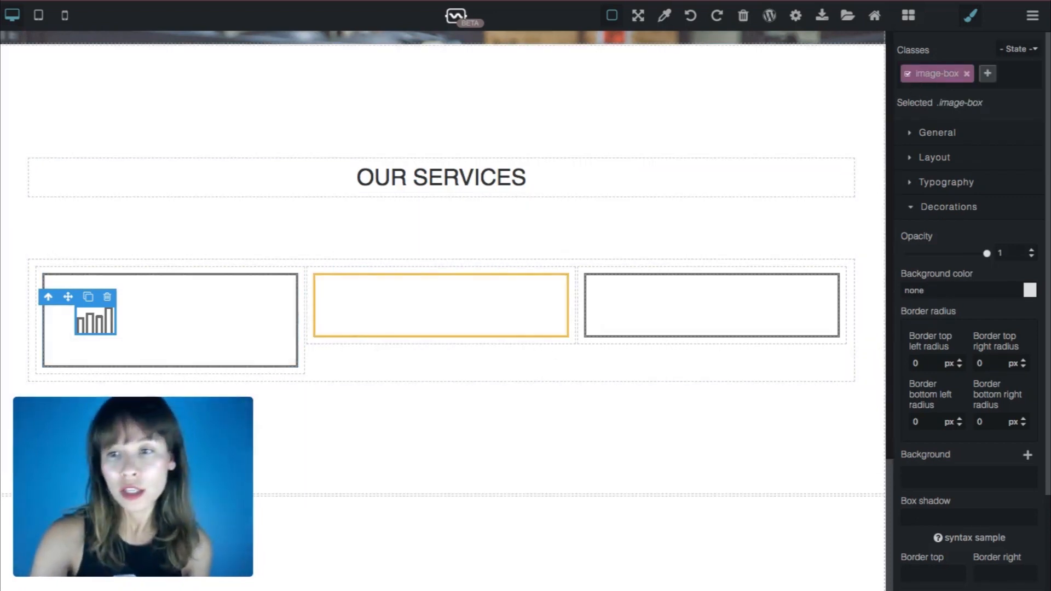
Try widths of 100, 80 and 60 px for the image-box class on the bar chart icon
left_click(939, 156)
left_click_drag(925, 204, 883, 208)
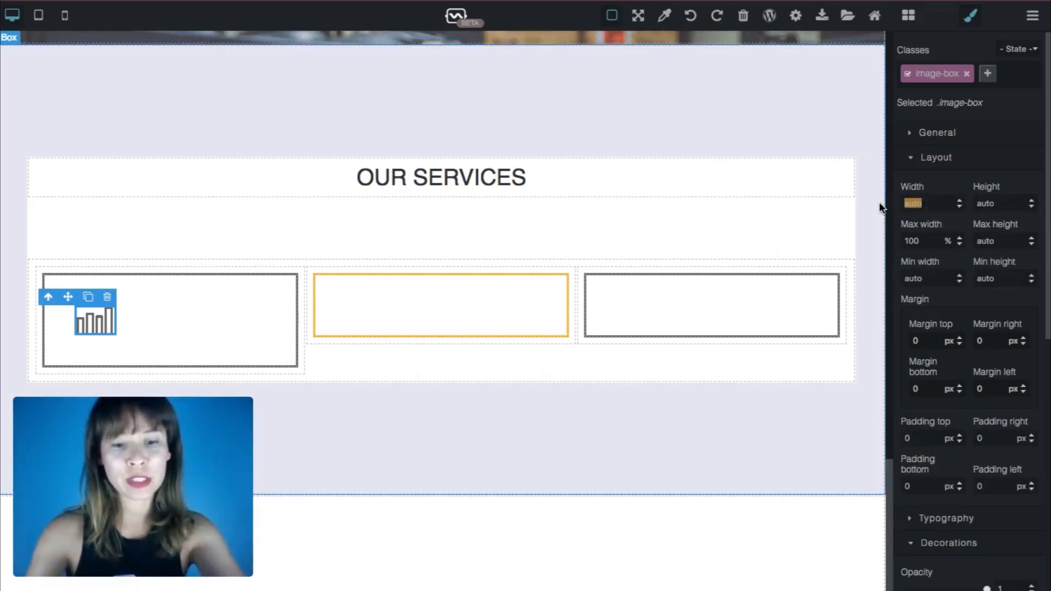
type("100")
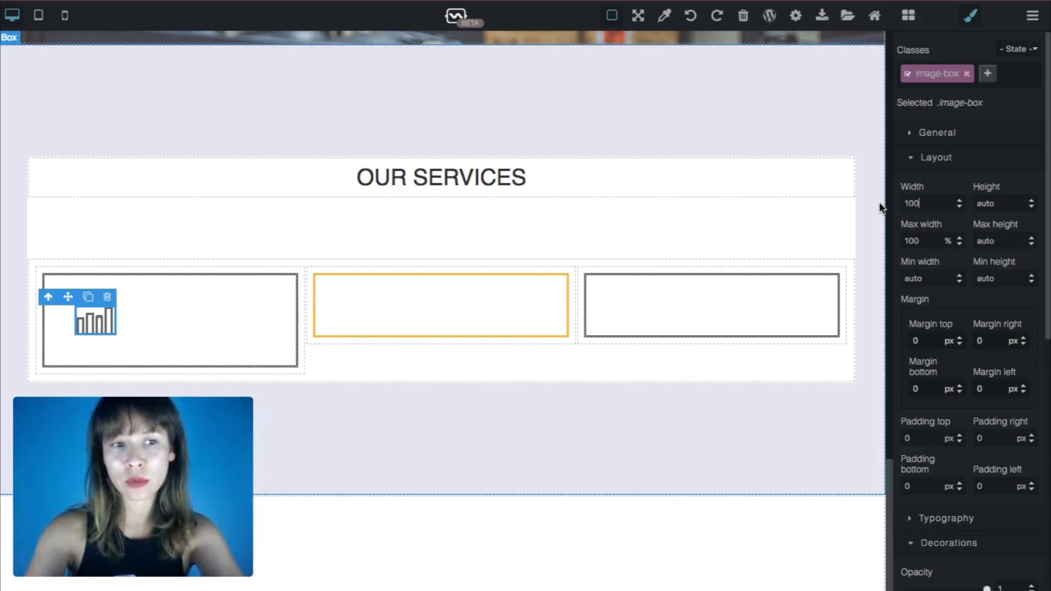
type("80")
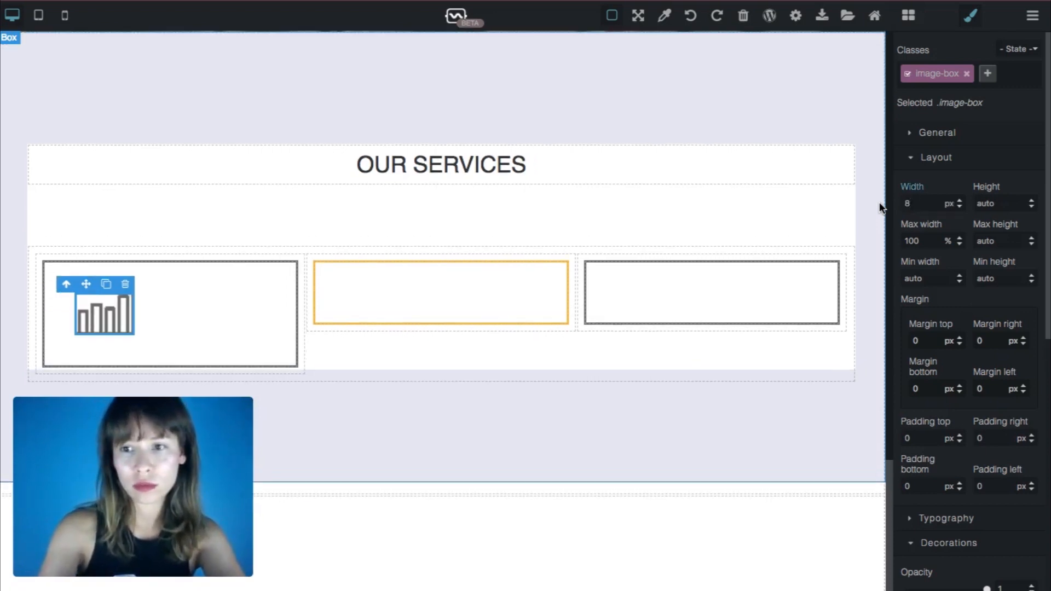
key("BackSpace")
type("60")
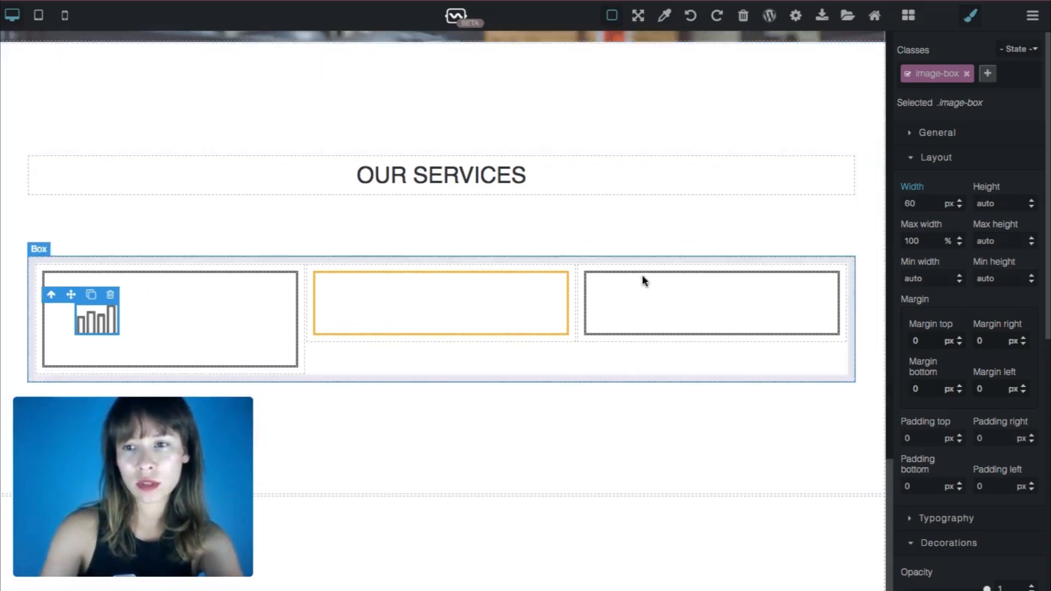
left_click(593, 419)
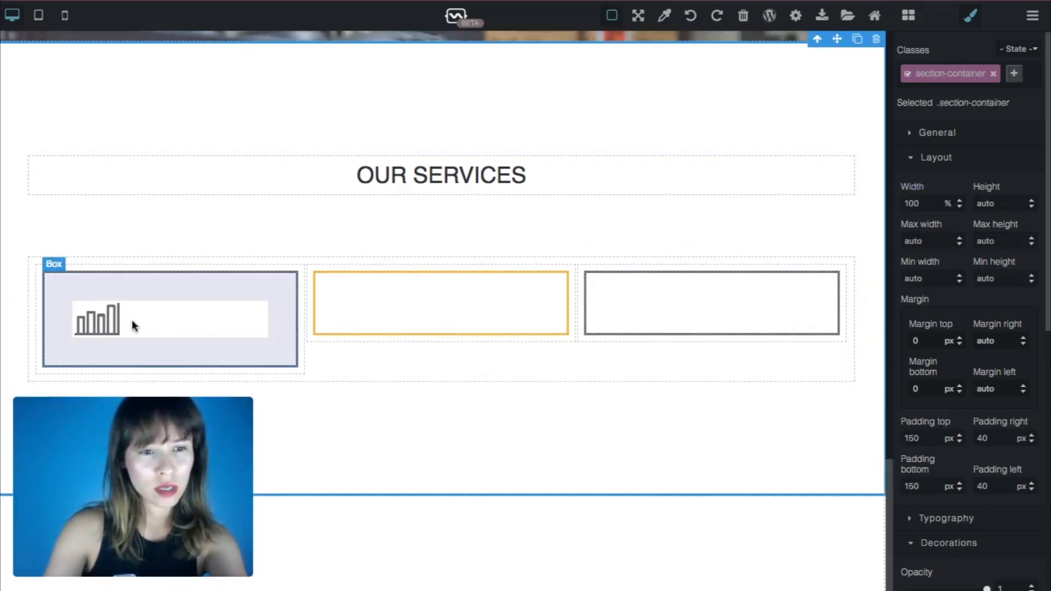
Set the width of the image-box class on the bar chart icon to 50 px
left_click(100, 321)
left_click_drag(923, 204, 863, 208)
type("50")
key("Return")
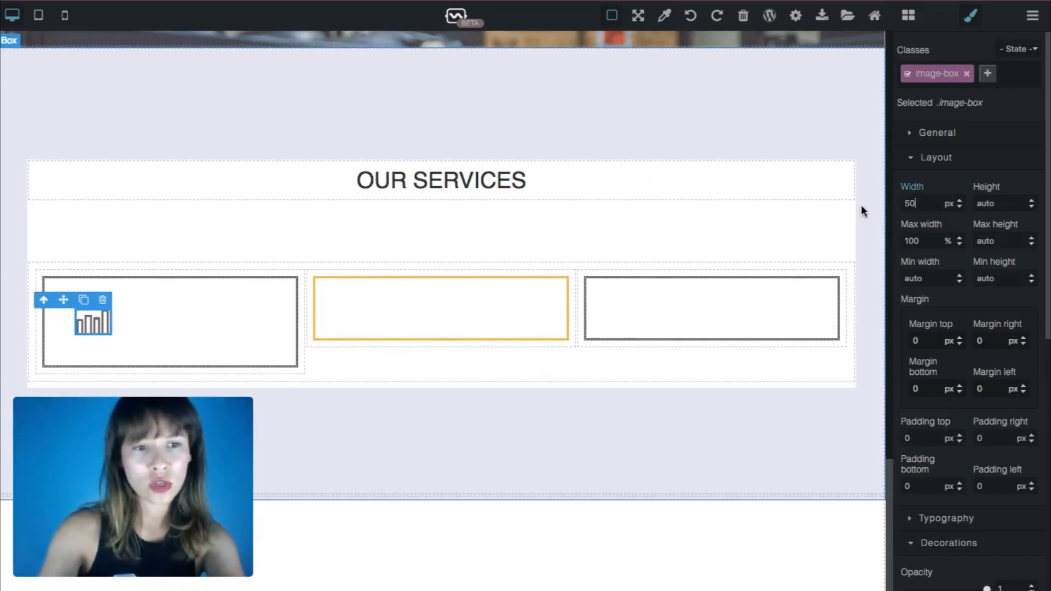
left_click(609, 445)
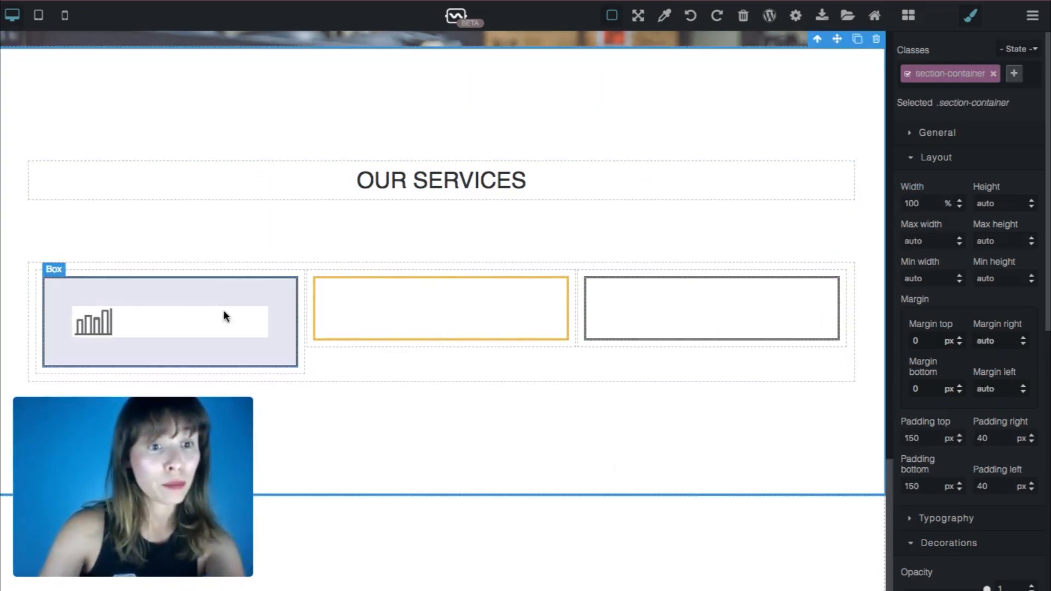
Centre the content of the grey-box class through its text alignment
left_click(268, 361)
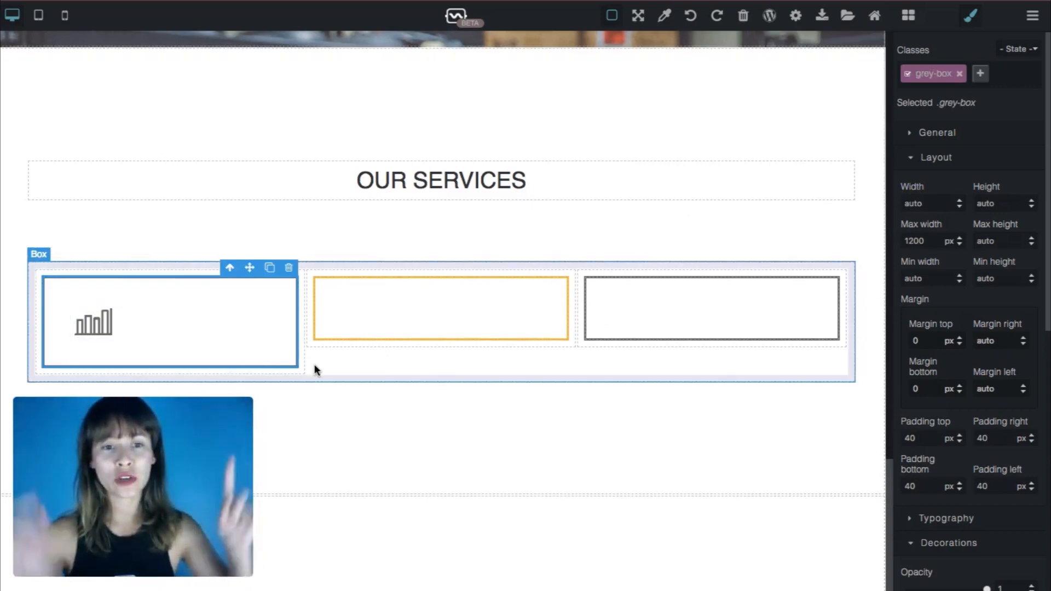
left_click(938, 157)
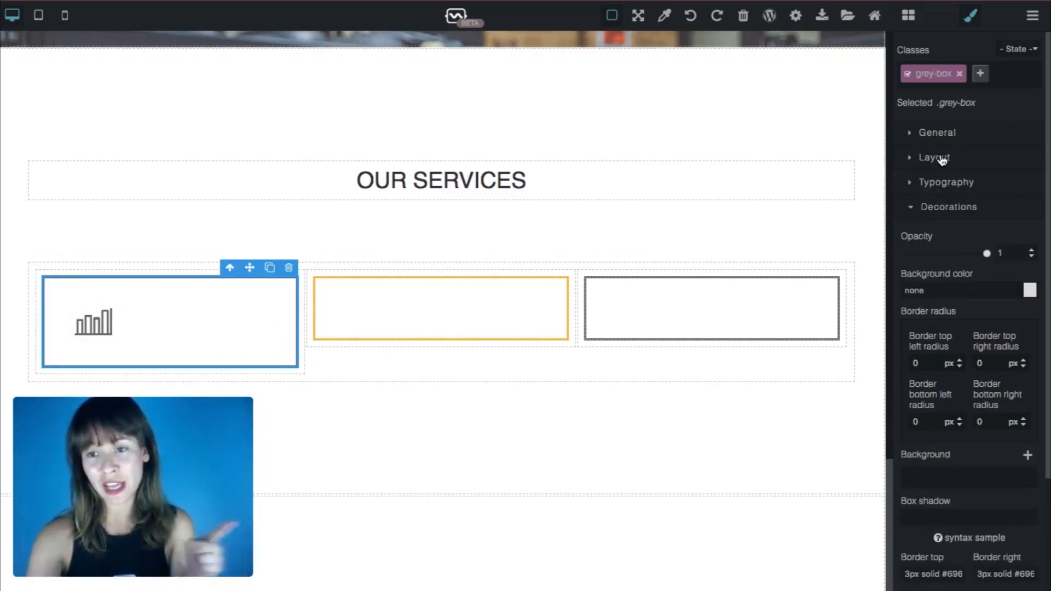
left_click(947, 183)
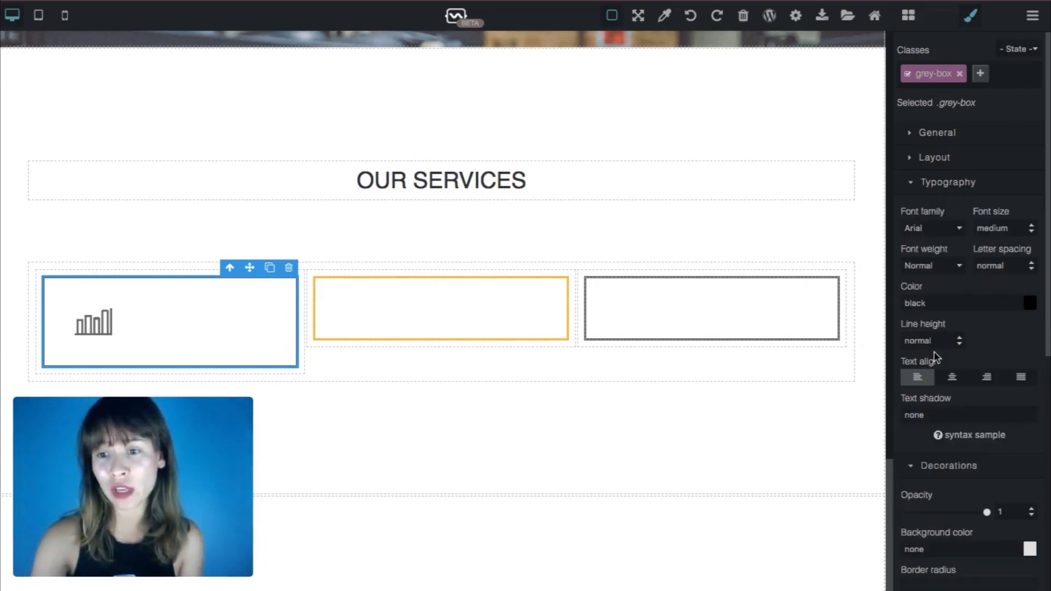
left_click(952, 379)
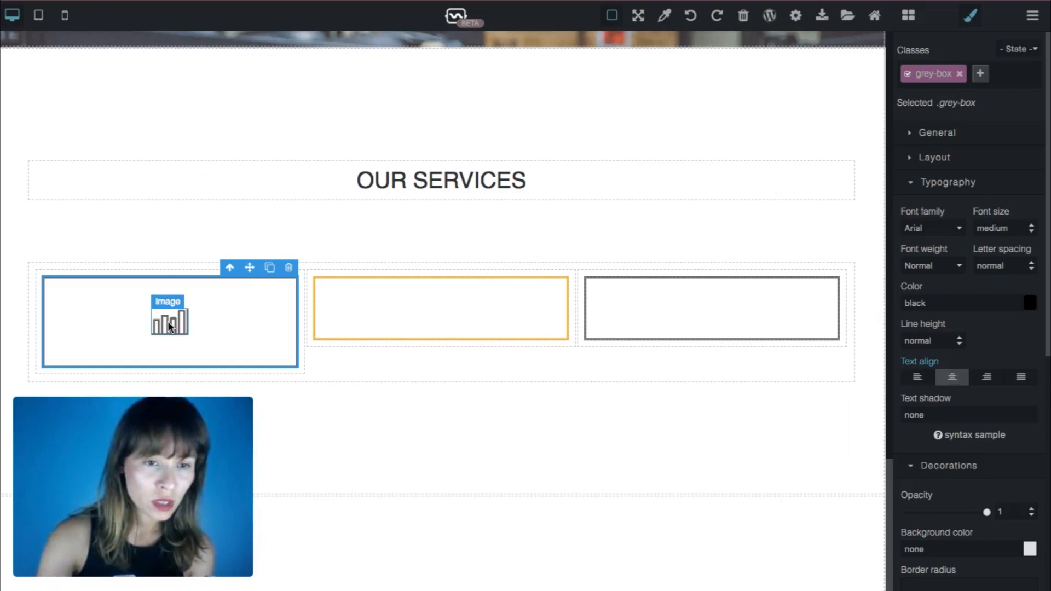
Duplicate the bar chart icon twice, moving one copy into the yellow box and the other into the third column's grey box
left_click(168, 321)
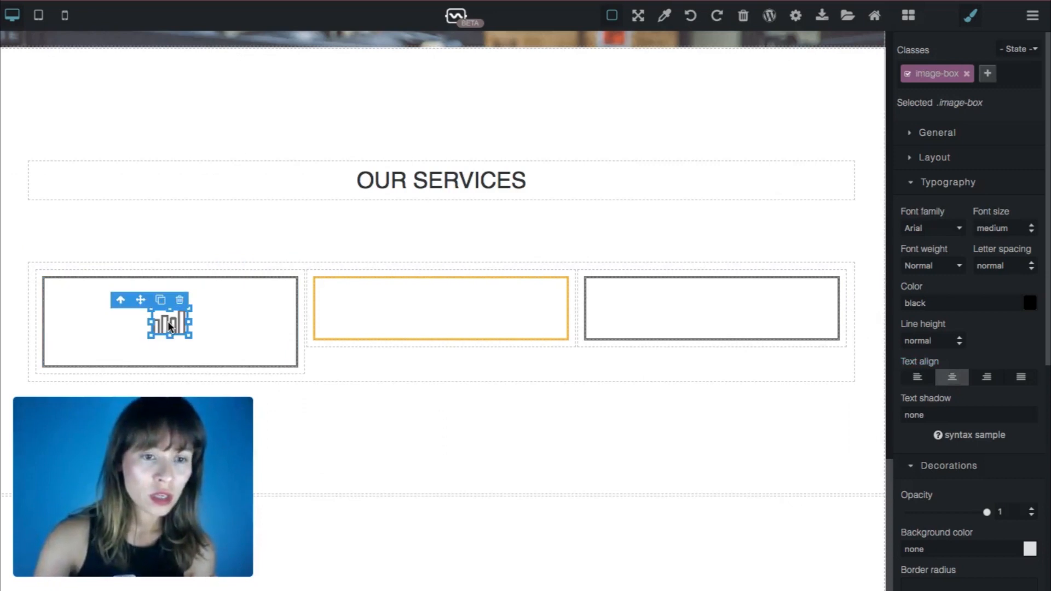
left_click(167, 301)
left_click(143, 302)
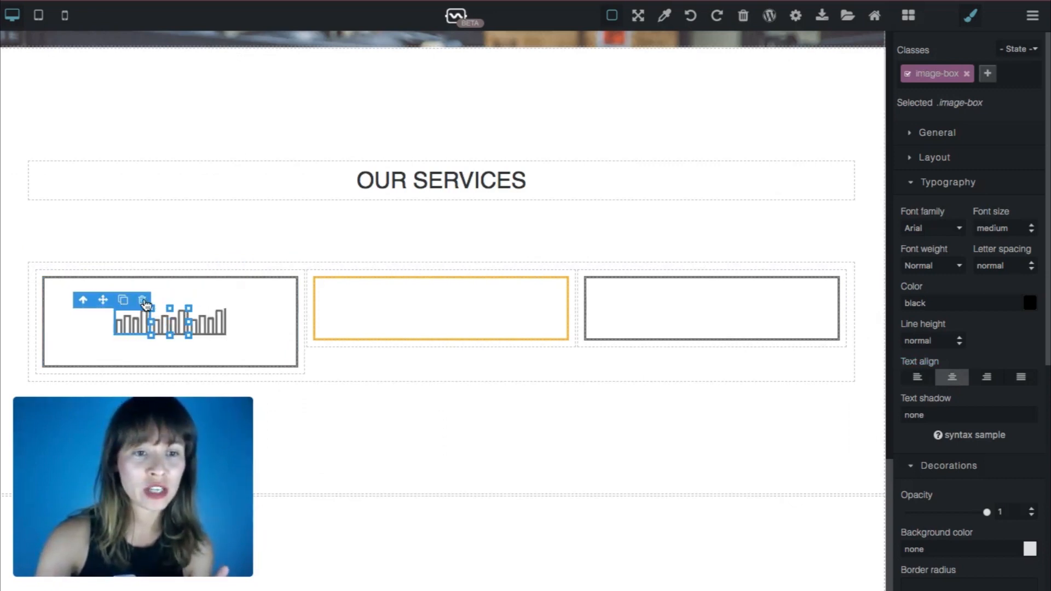
left_click_drag(103, 300, 452, 294)
left_click(200, 320)
left_click_drag(157, 298, 722, 300)
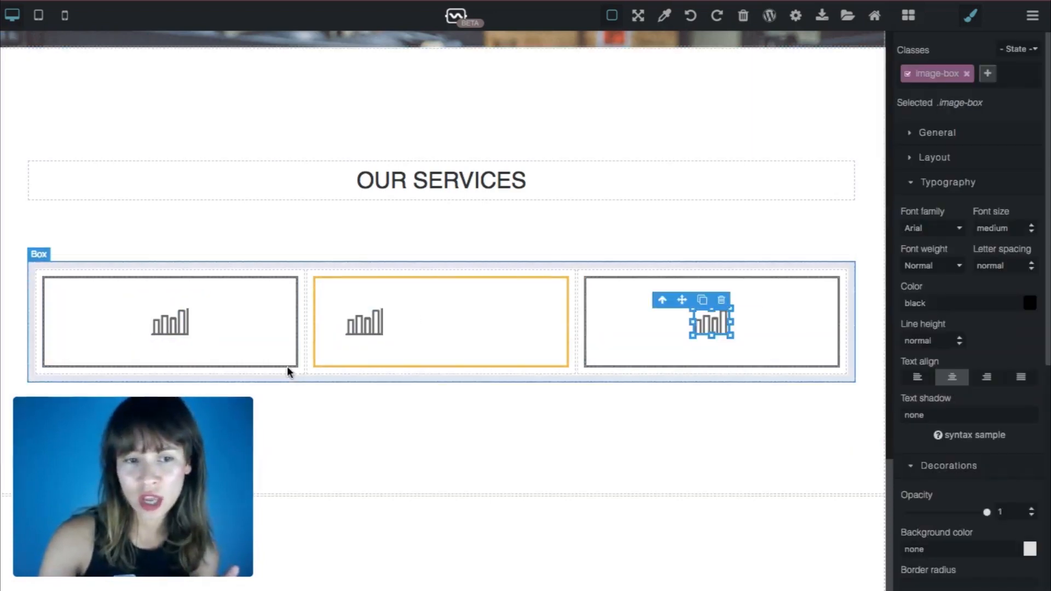
Centre the icon in the middle column by setting the yellow-box text alignment to centre
left_click(534, 326)
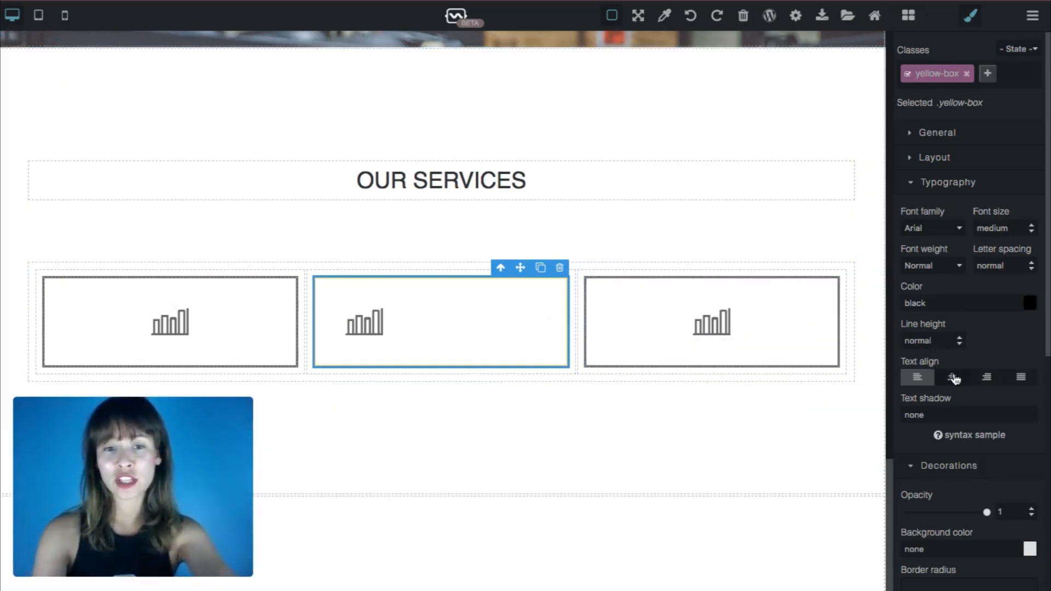
left_click(953, 377)
left_click(828, 308)
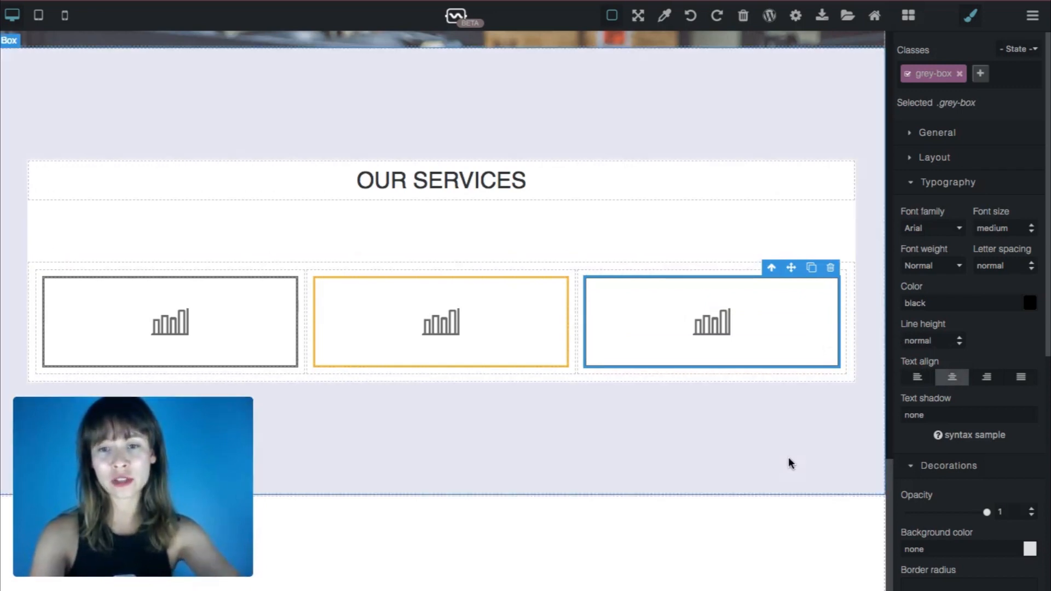
left_click(788, 458)
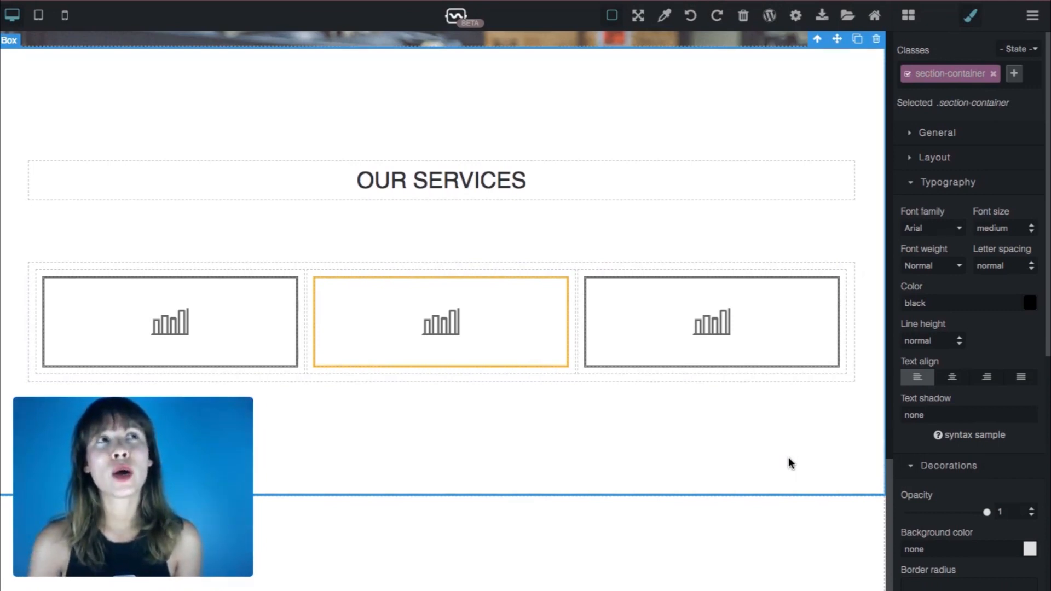
Duplicate the paragraph under the last yellow "Lorem ipsum dolor sit amet" heading and move the copy below the icon in the first grey box
scroll(788, 458, "up", 10)
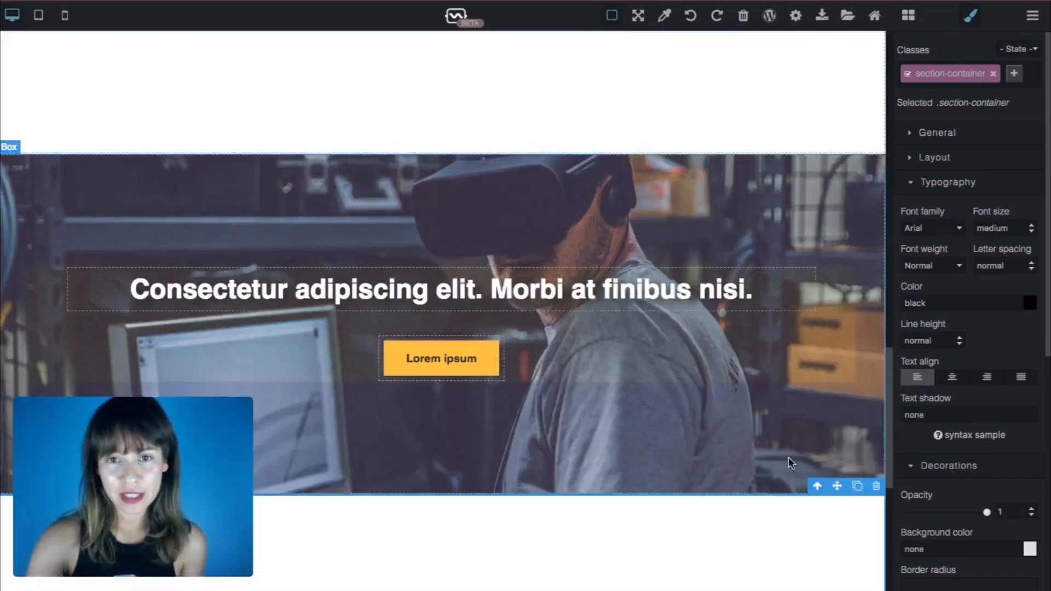
scroll(789, 458, "up", 3)
left_click(270, 247)
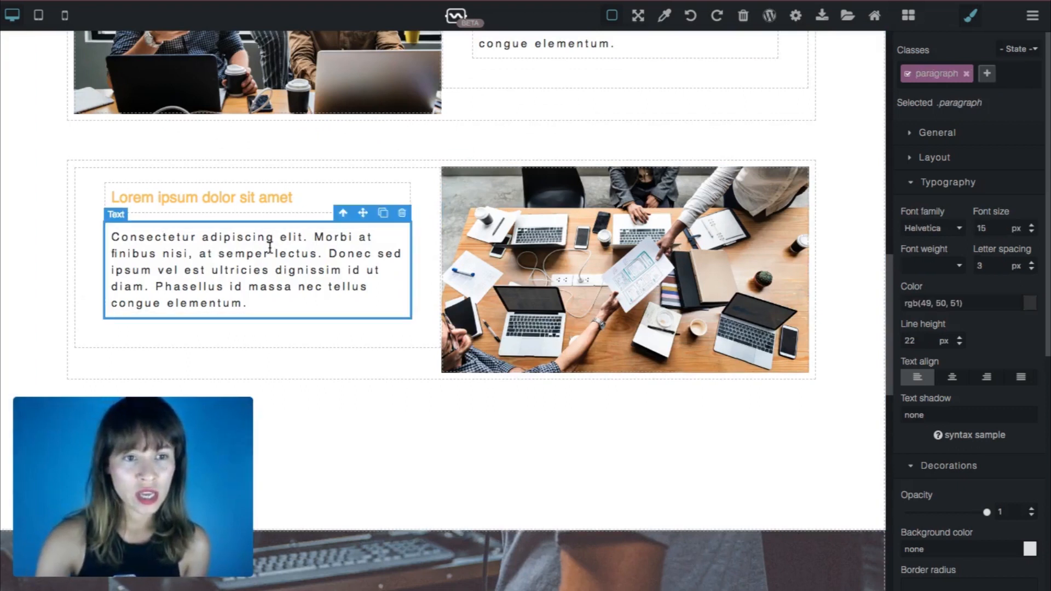
left_click(384, 225)
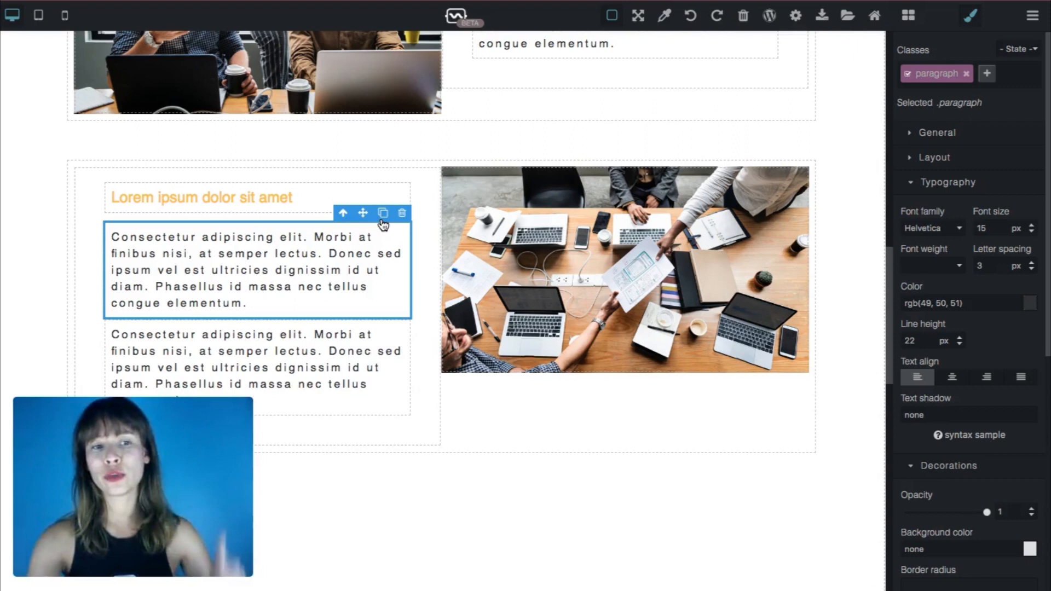
left_click(387, 360)
left_click_drag(364, 311, 230, 344)
scroll(370, 438, "down", 8)
scroll(369, 438, "down", 8)
left_click(293, 407)
left_click(233, 372)
scroll(233, 373, "down", 3)
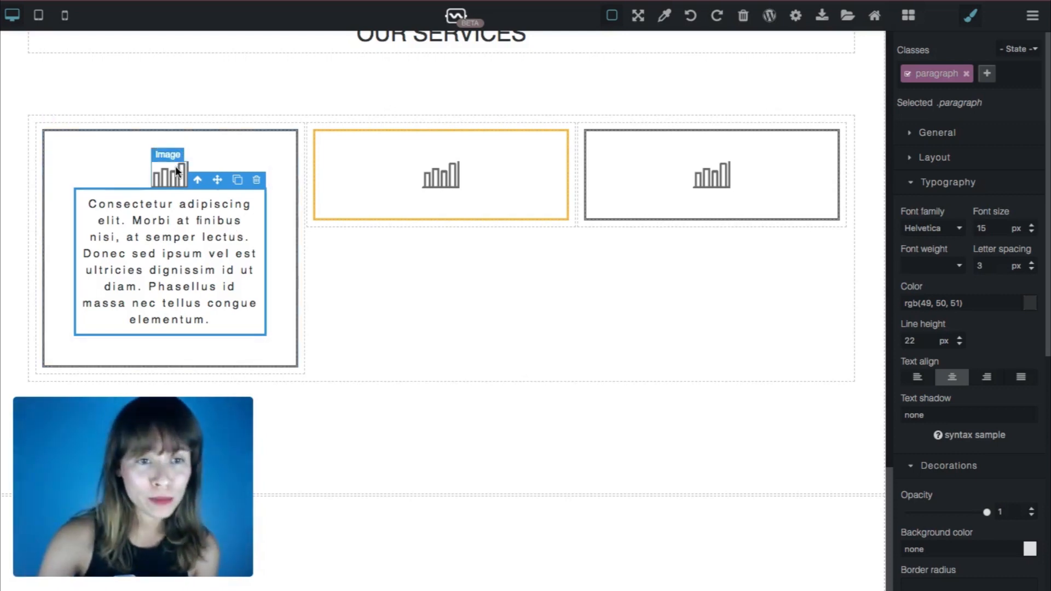
Hide the component outlines on the canvas and select the three-column services row to check the boxes
left_click(622, 18)
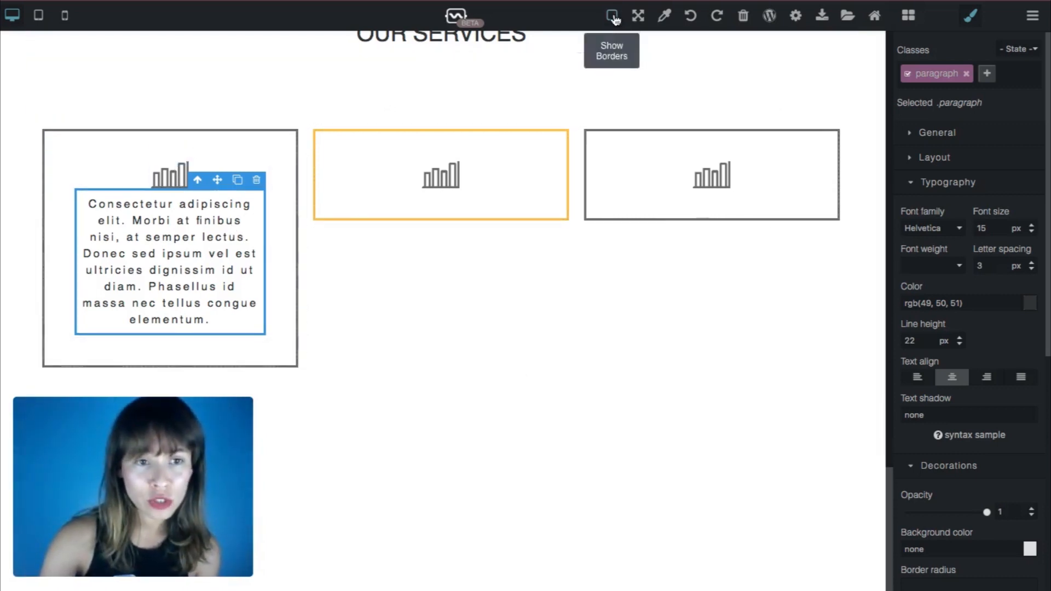
left_click(819, 293)
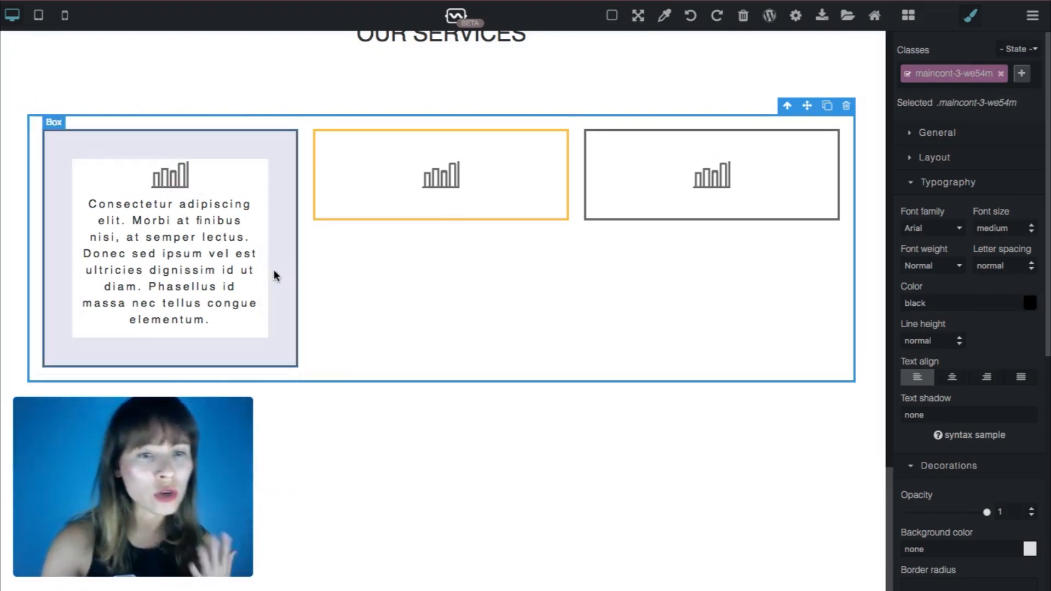
Set the bottom margin of the chart icon in the first service box to 10 px
left_click(180, 185)
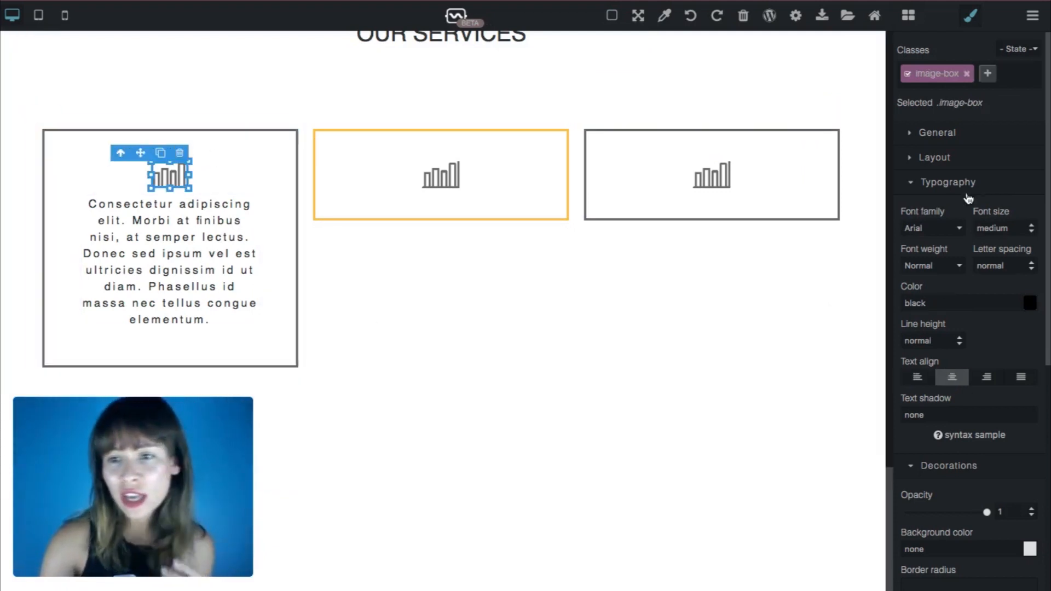
left_click(936, 158)
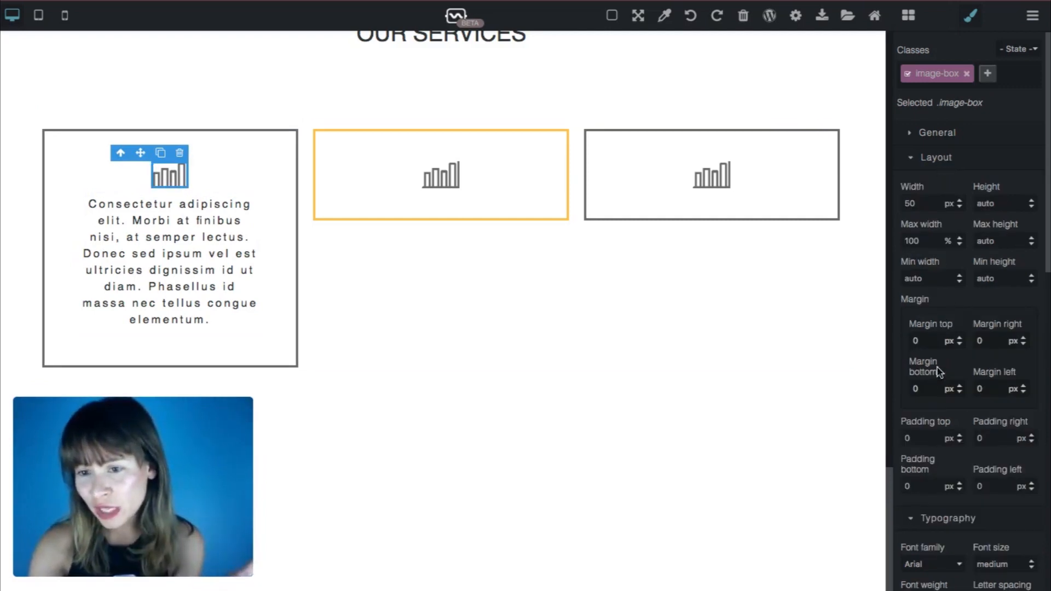
type("10")
key("Return")
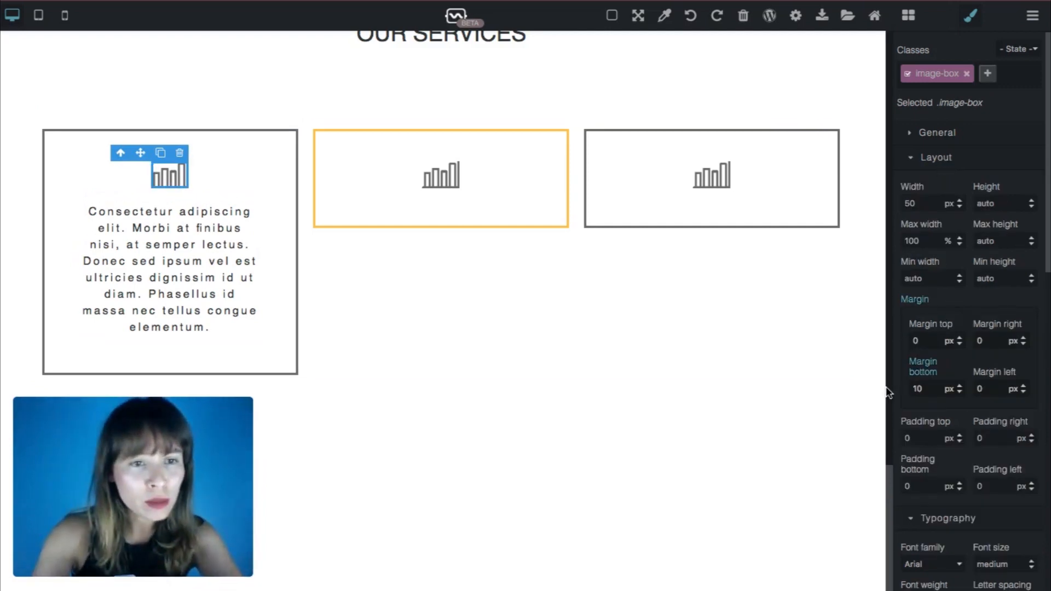
left_click(438, 391)
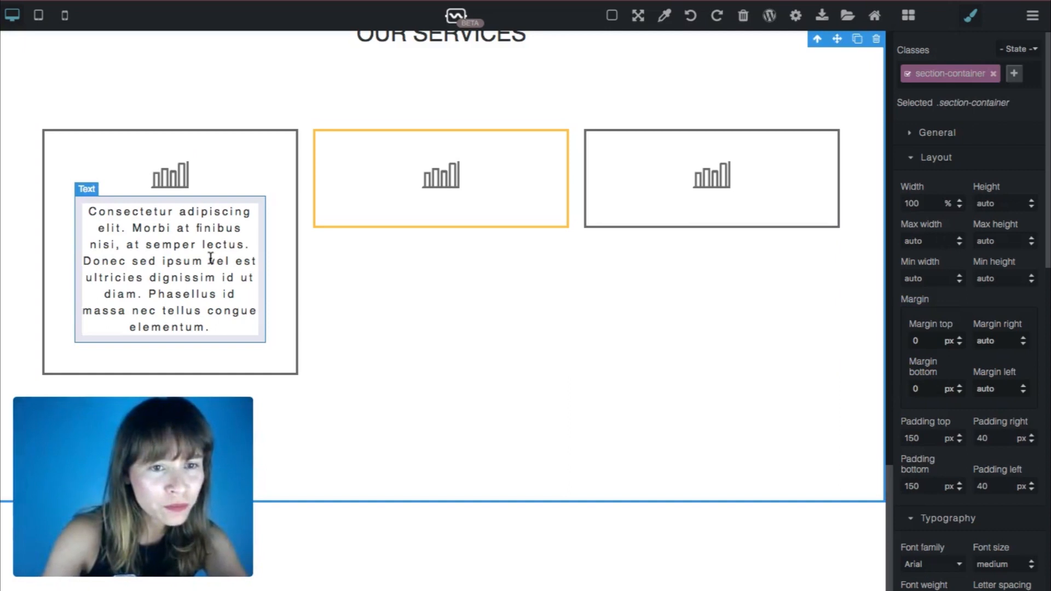
Duplicate the first box's paragraph and place a copy below the icon in the second and third service boxes
left_click(238, 204)
left_click(237, 188)
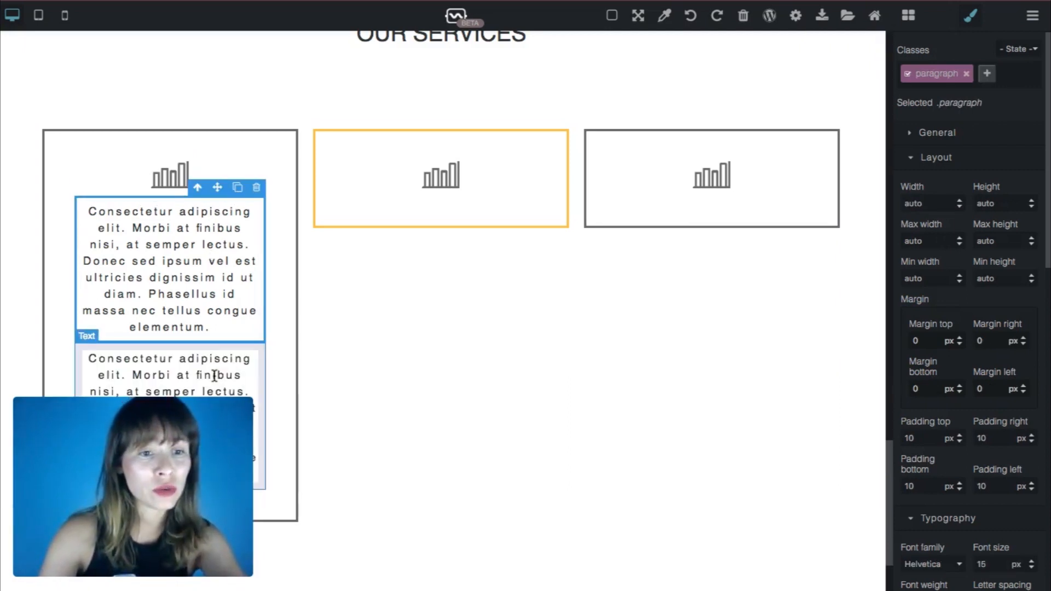
left_click(211, 370)
mouse_move(213, 336)
left_mouse_down()
mouse_move(392, 263)
mouse_move(440, 210)
mouse_move(481, 206)
left_mouse_up()
left_click(508, 188)
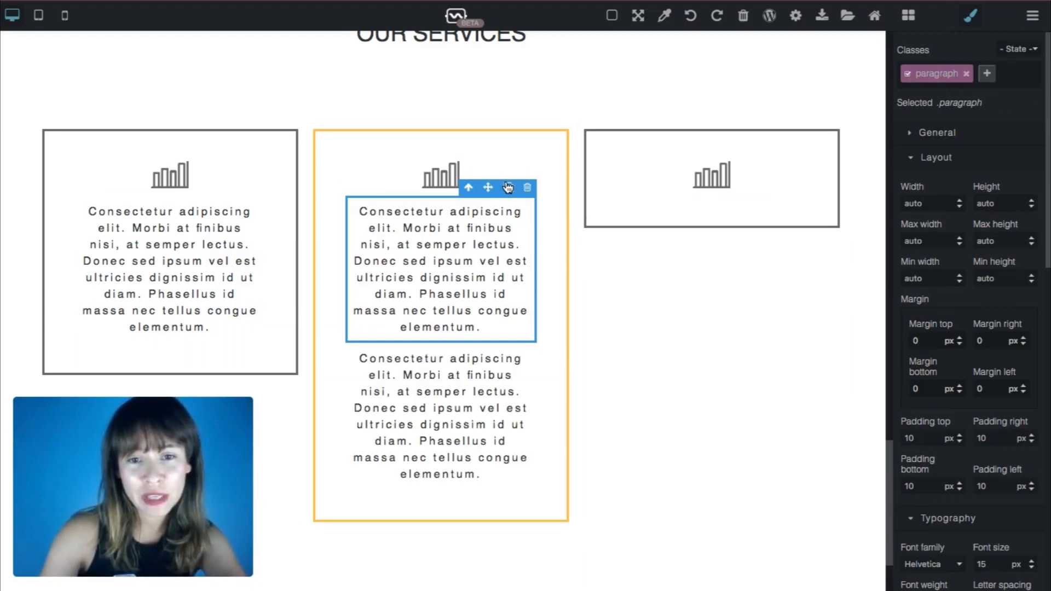
left_click(477, 353)
left_click_drag(488, 334, 725, 196)
left_click(855, 413)
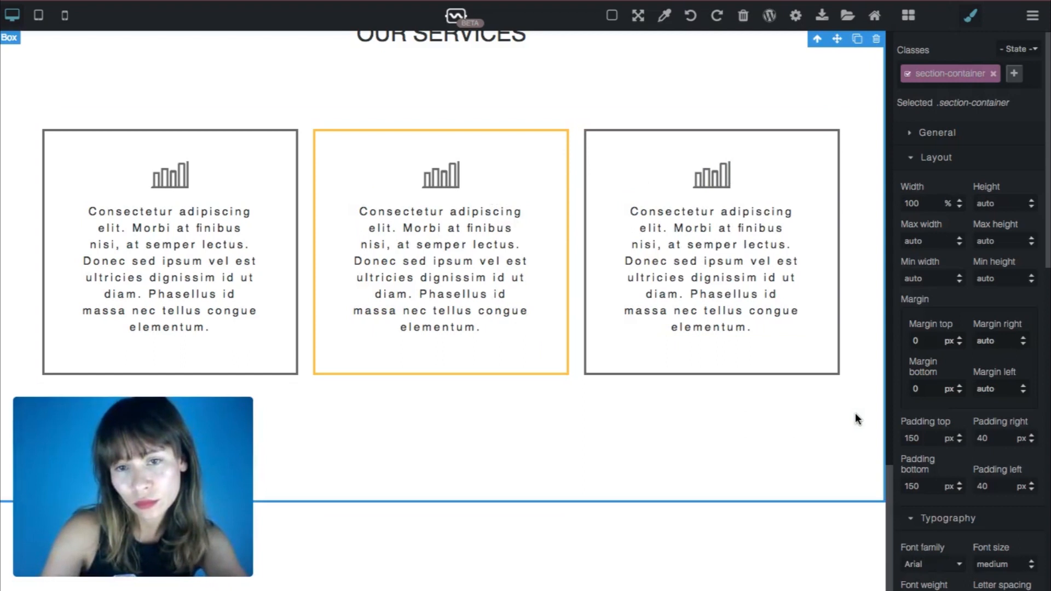
Replace the icon in the yellow middle service box with icon2-466.png
scroll(856, 413, "up", 2)
scroll(855, 419, "up", 1)
scroll(855, 419, "down", 2)
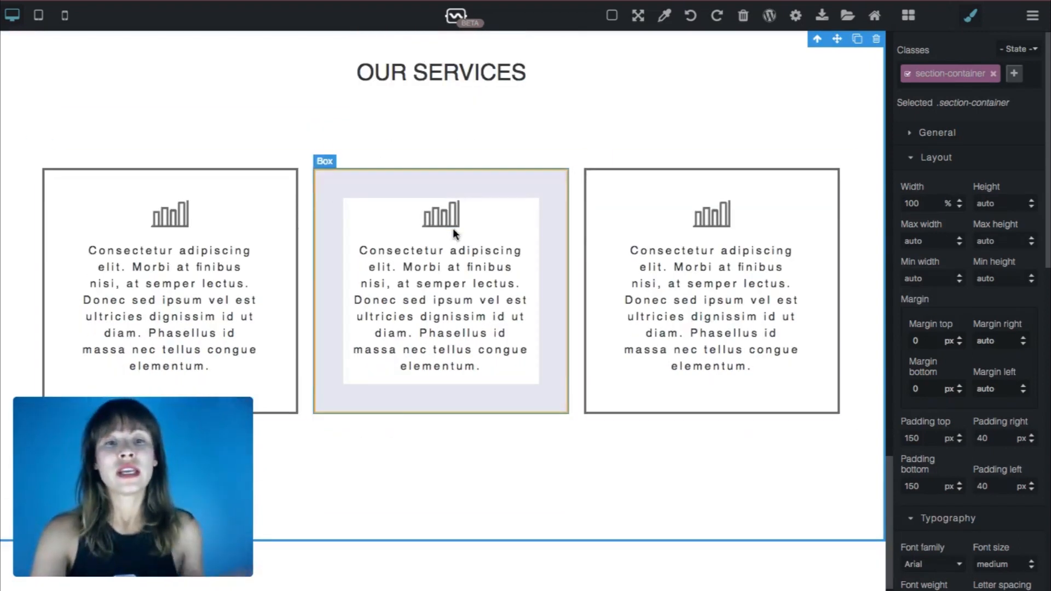
double_click(450, 215)
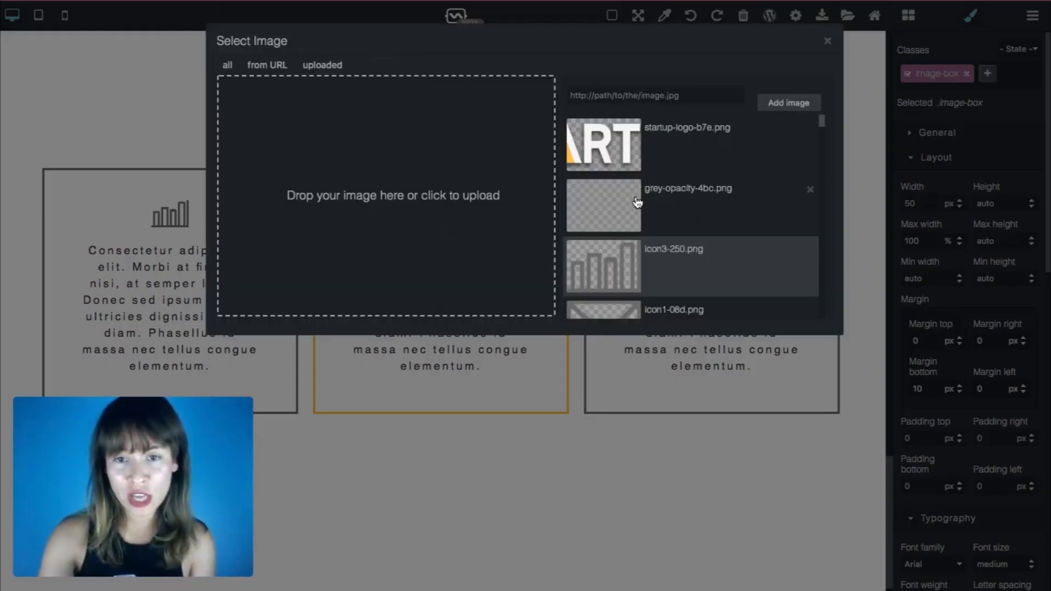
scroll(638, 203, "down", 2)
scroll(638, 203, "down", 2)
double_click(597, 203)
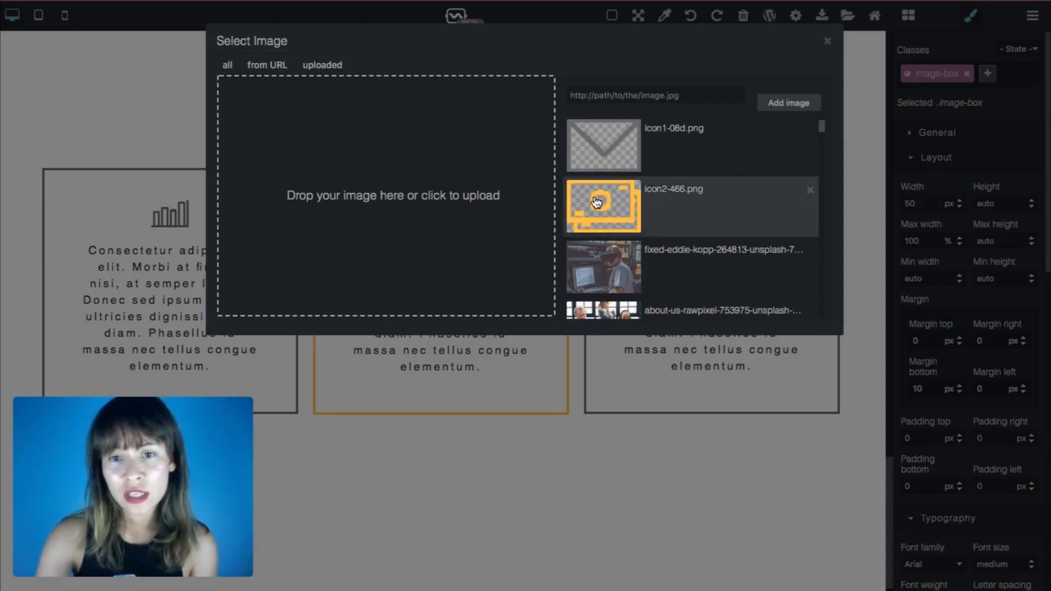
left_click(562, 296)
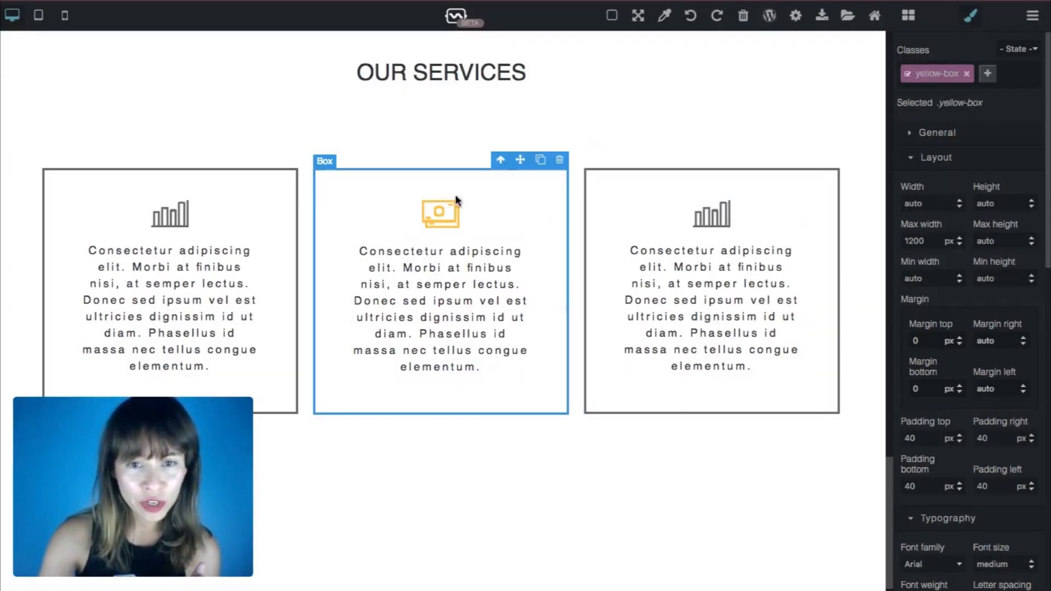
Replace the icon in the third service box with the envelope image icon1-08d.png
double_click(714, 206)
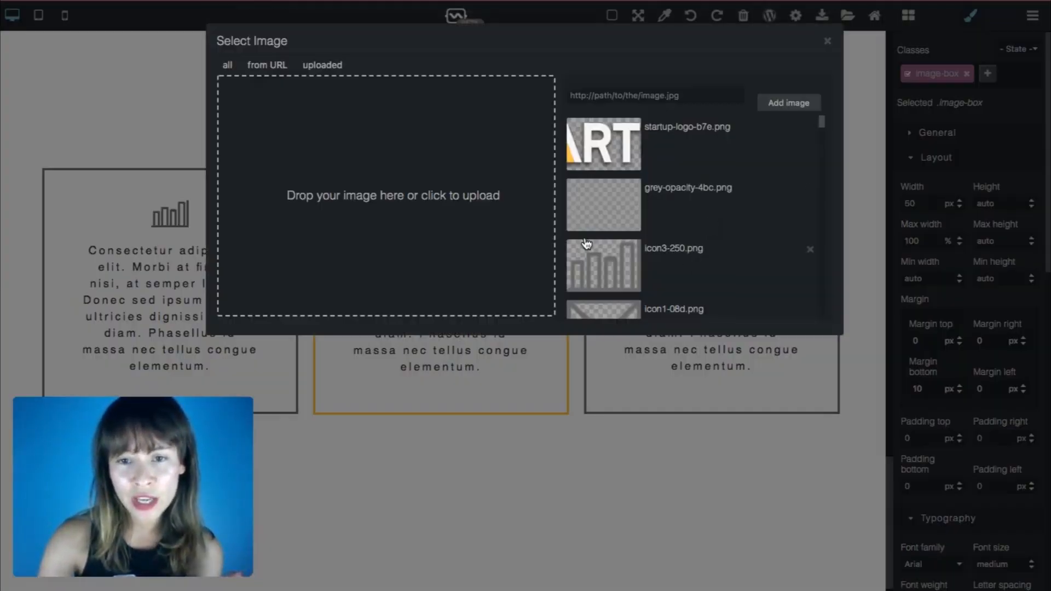
scroll(612, 210, "down", 2)
double_click(612, 226)
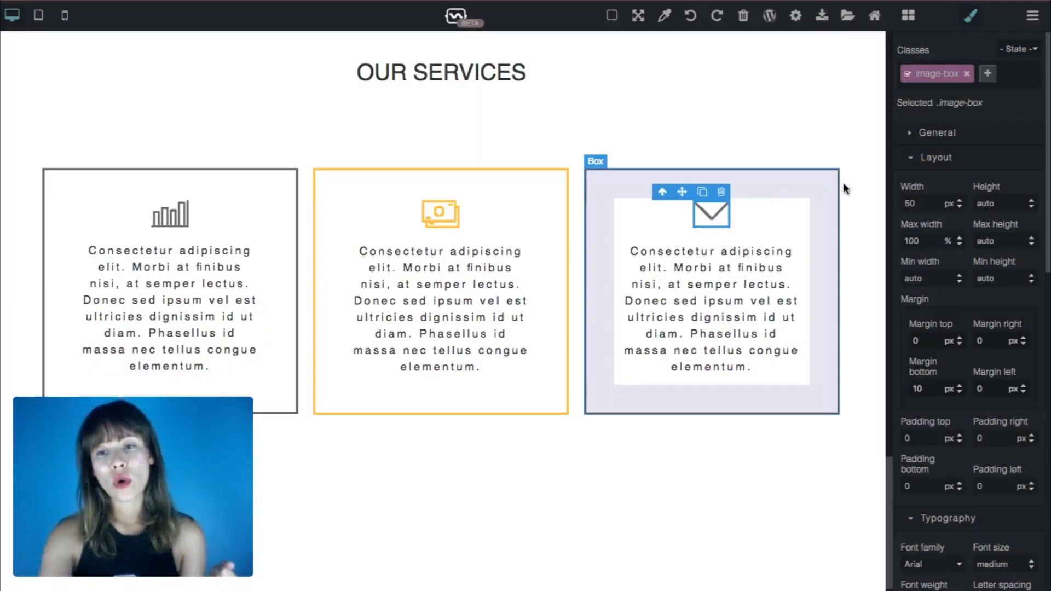
left_click(854, 204)
scroll(855, 205, "down", 1)
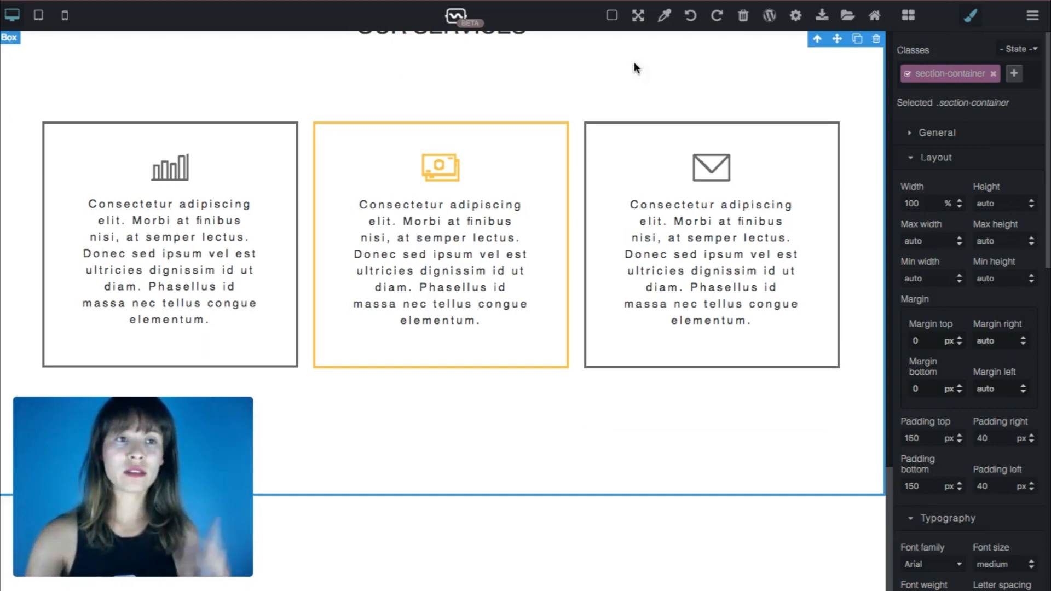
Display the services section in tablet view with component outlines turned on, and select the first grey box
left_click(38, 15)
scroll(630, 280, "down", 5)
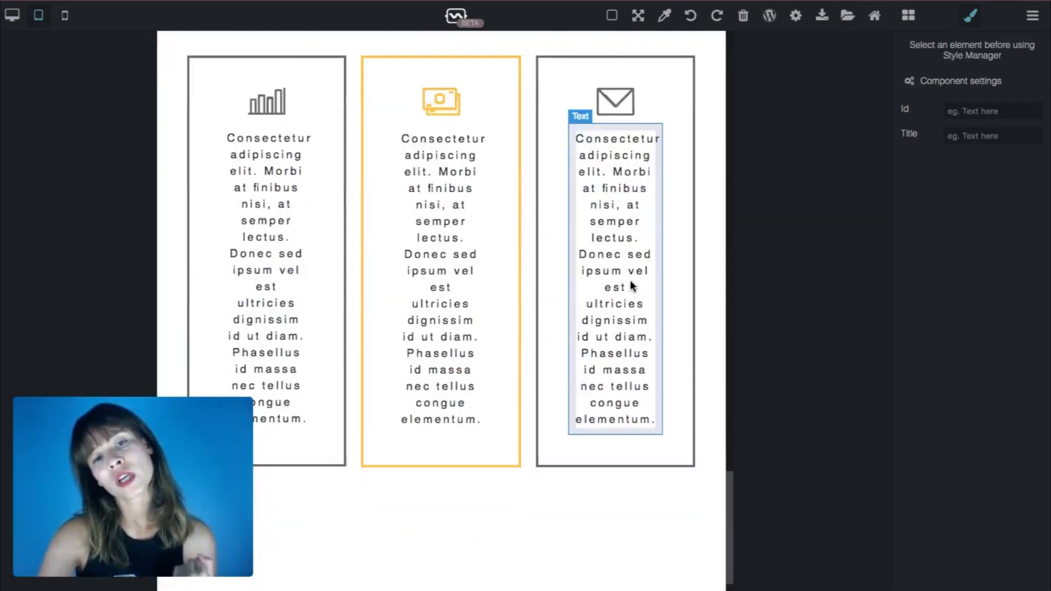
scroll(630, 280, "up", 2)
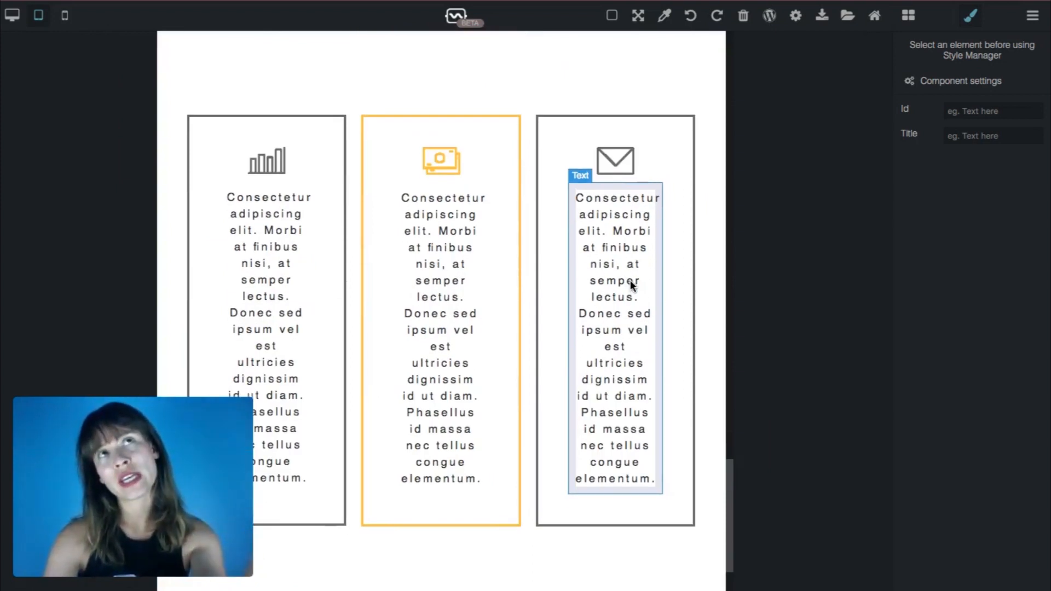
left_click(614, 17)
left_click(329, 120)
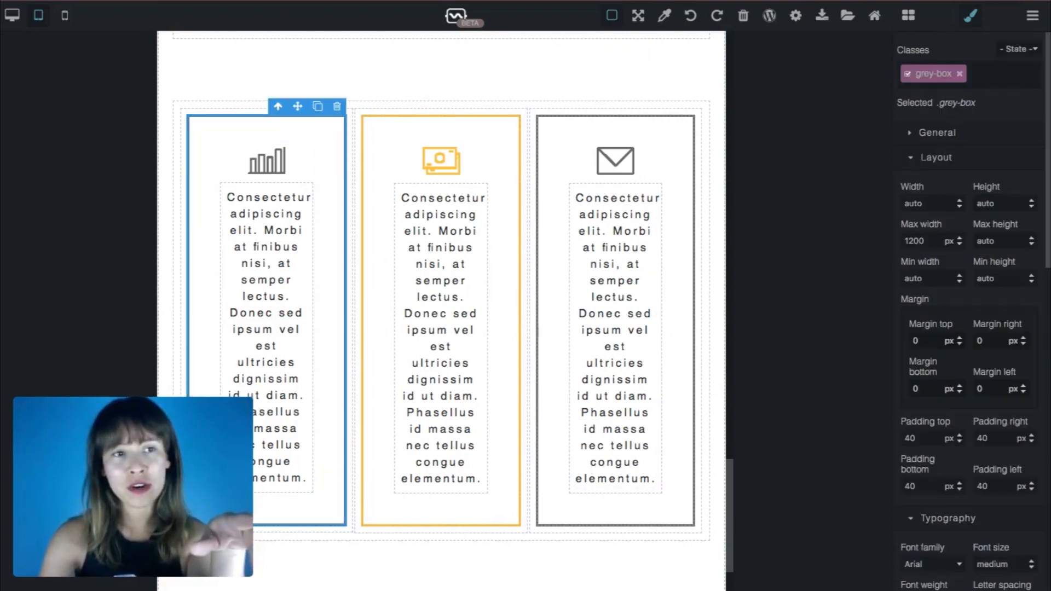
Inspect the first grey box and its enclosing column in desktop view
left_click(21, 16)
left_click(263, 134)
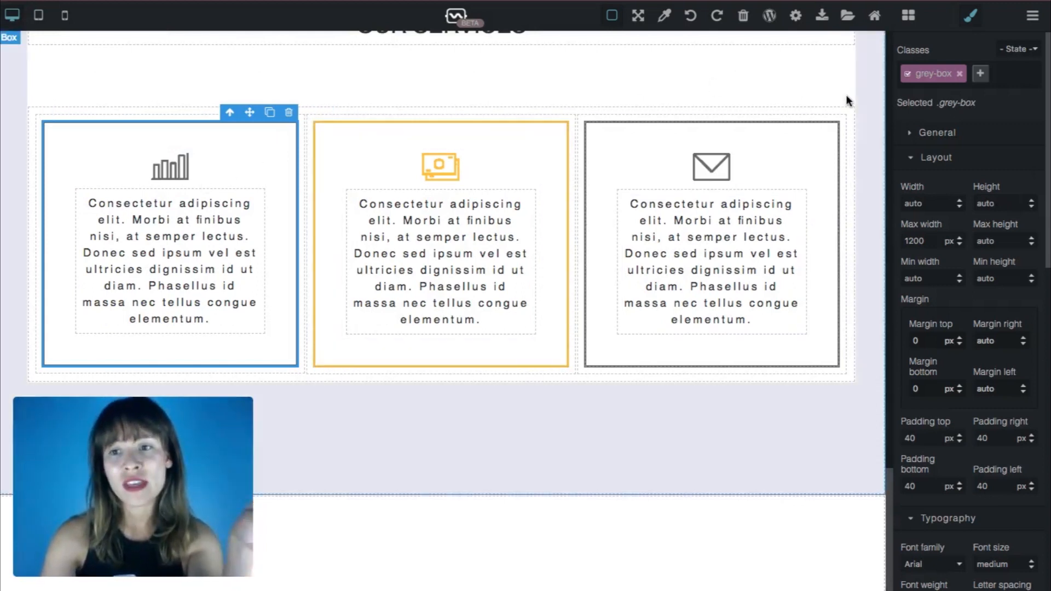
left_click(300, 129)
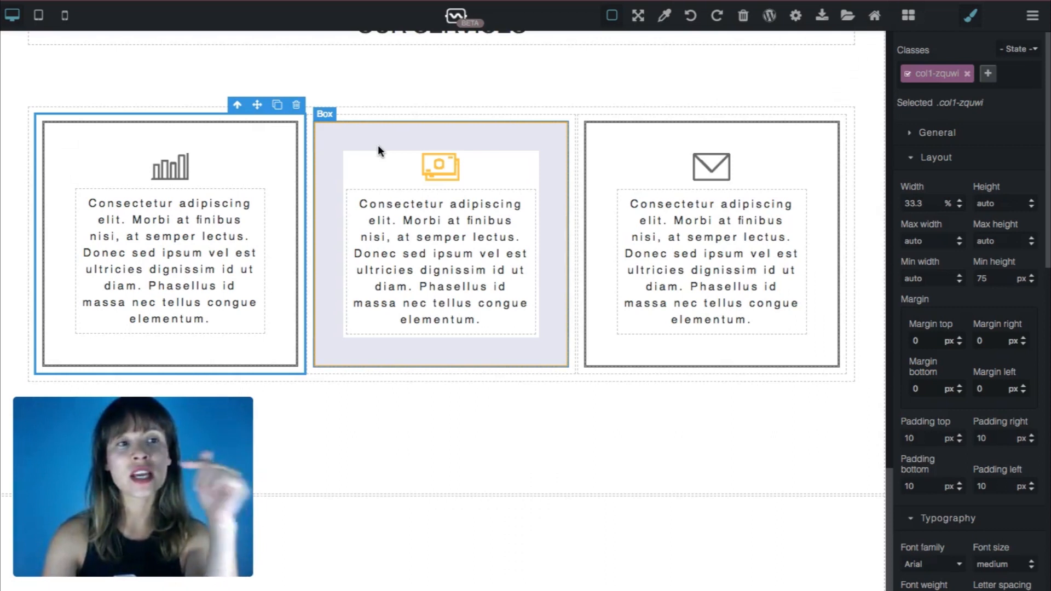
Set the width of the first service column to 100% in tablet view
left_click(39, 15)
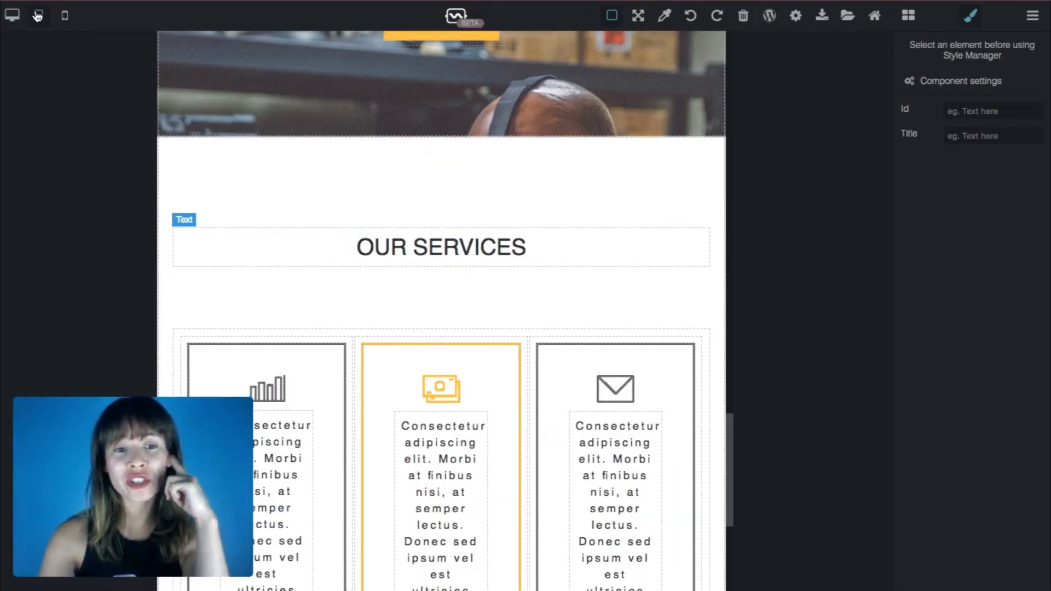
left_click(343, 337)
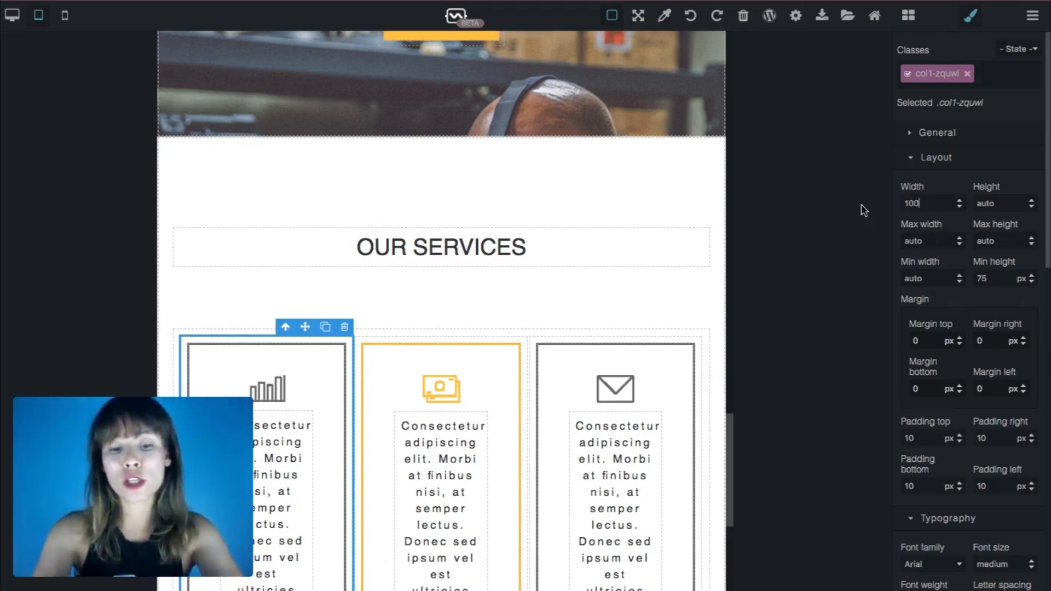
key("Return")
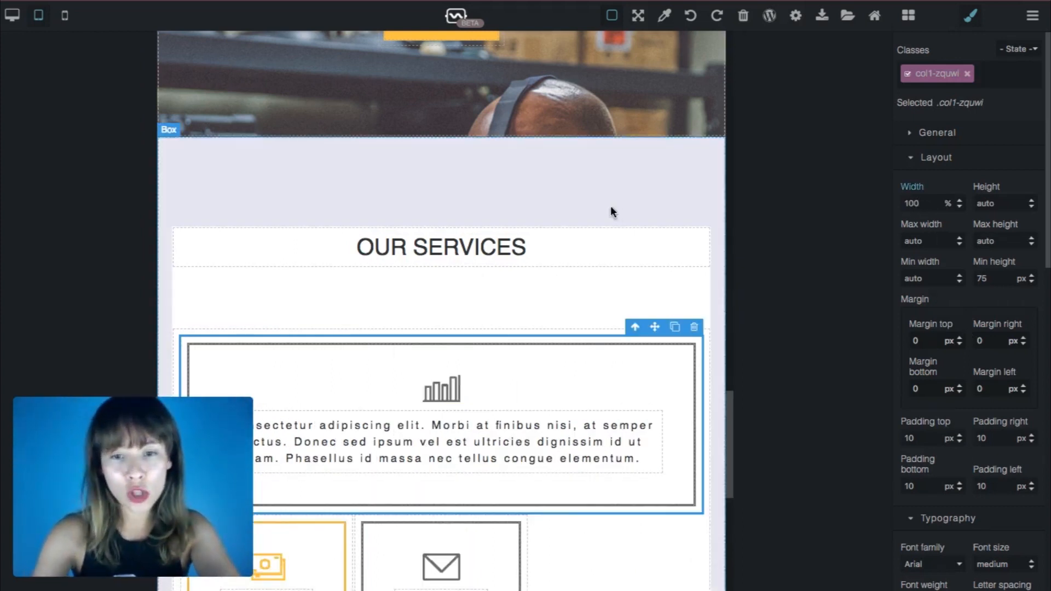
Set the width of the second service column, holding the yellow box, to 100% in tablet view
scroll(619, 364, "down", 3)
scroll(620, 365, "down", 2)
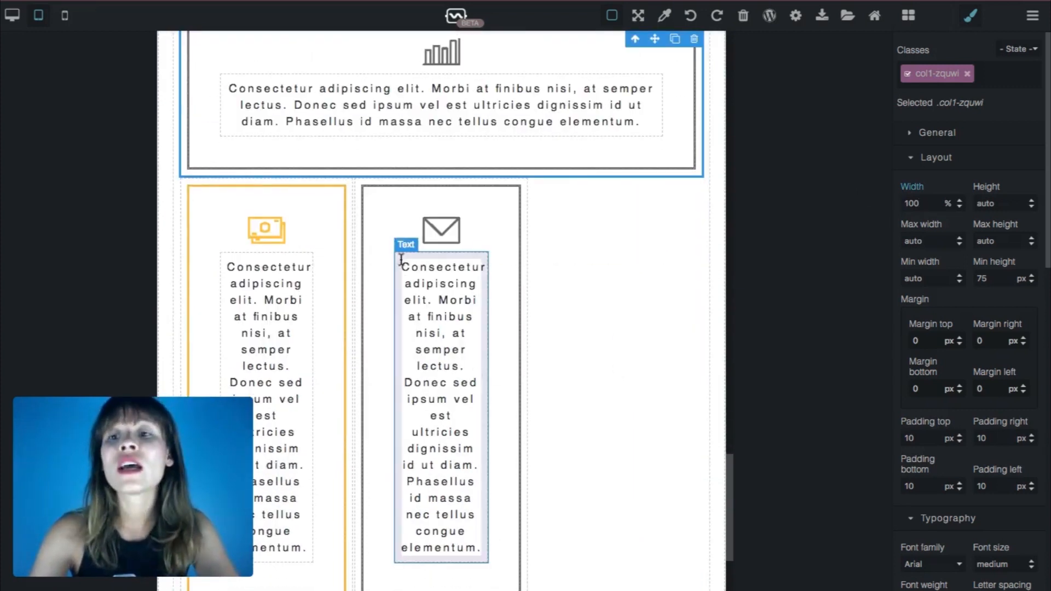
left_click(350, 189)
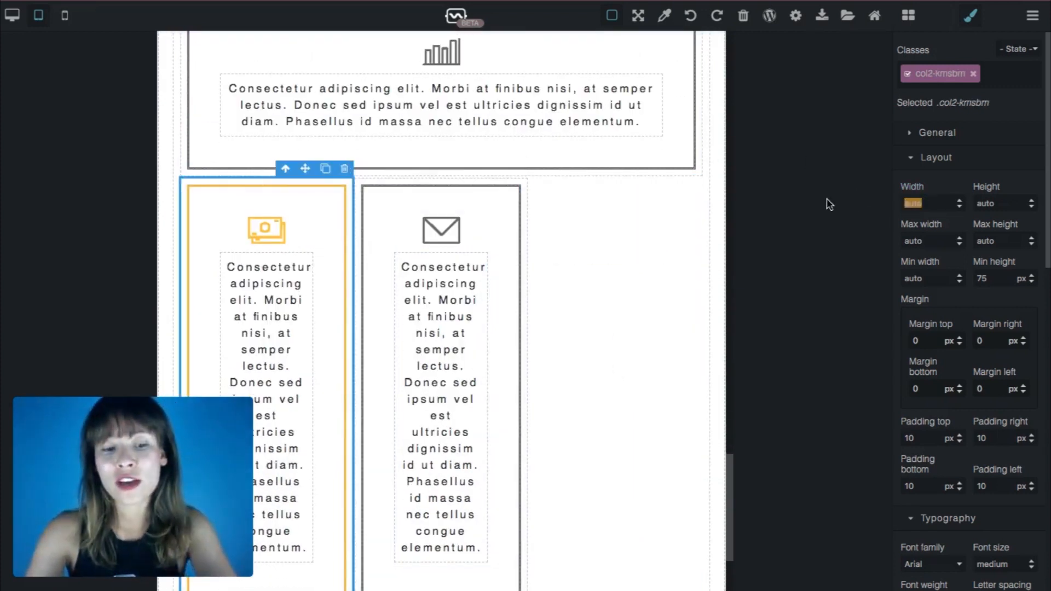
key("Return")
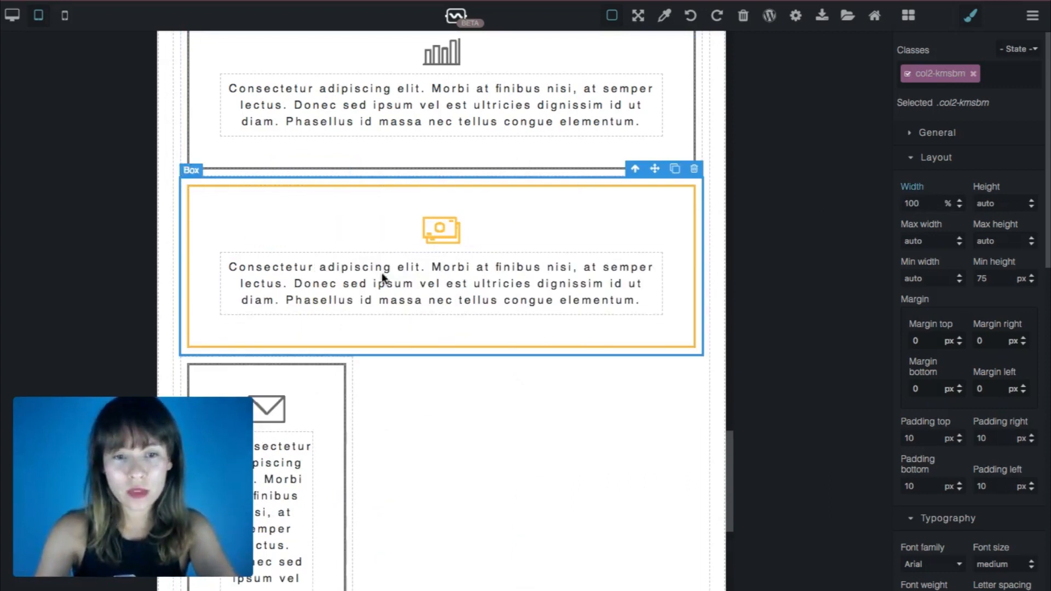
Set the third service column's width to 100% in tablet view and review the stacked boxes
left_click(350, 367)
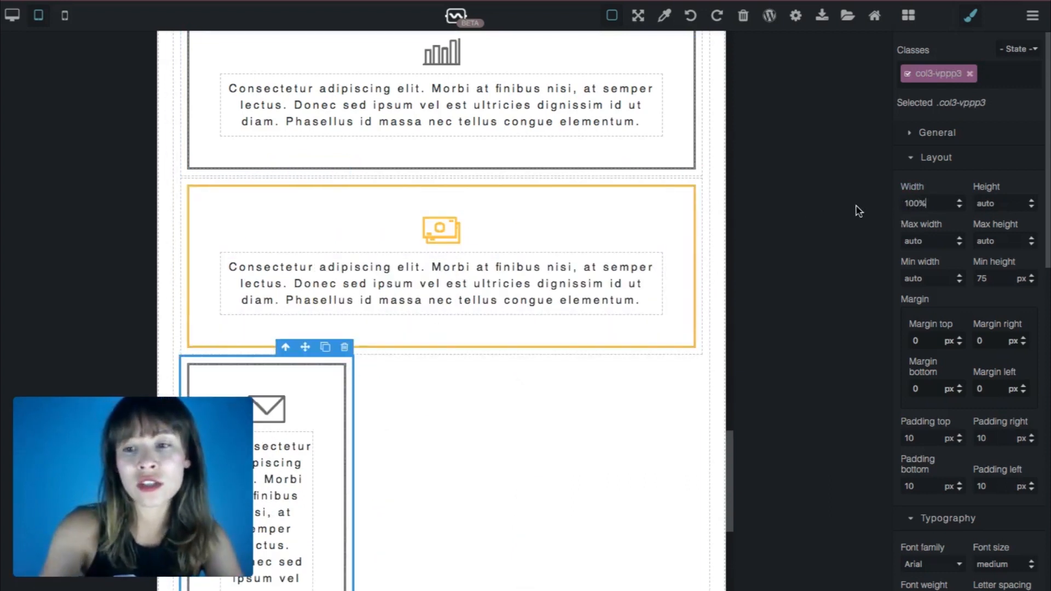
key("Return")
left_click(714, 241)
scroll(715, 242, "down", 3)
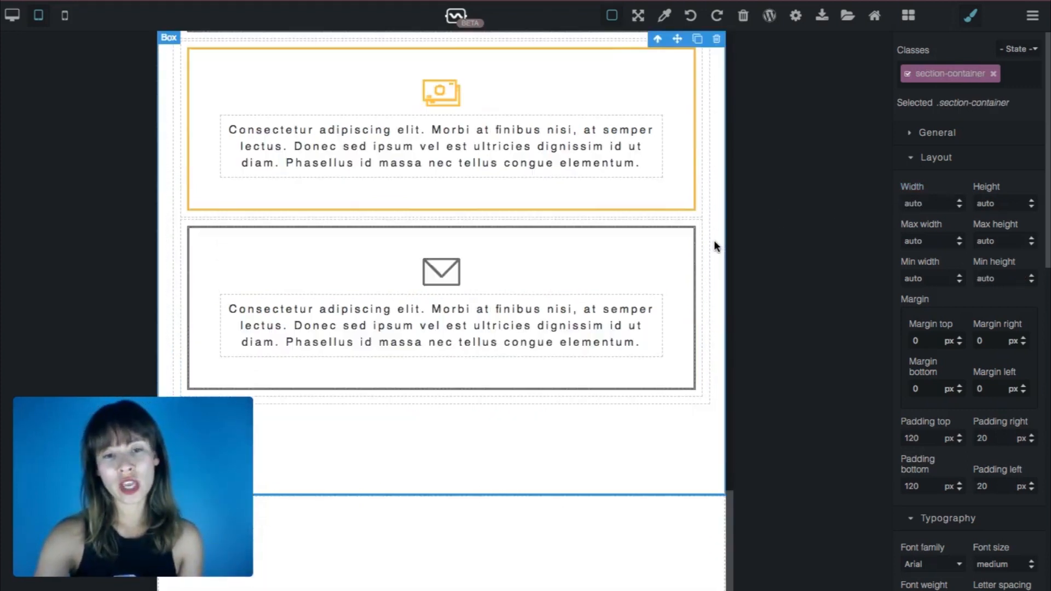
scroll(714, 240, "up", 5)
scroll(714, 240, "down", 2)
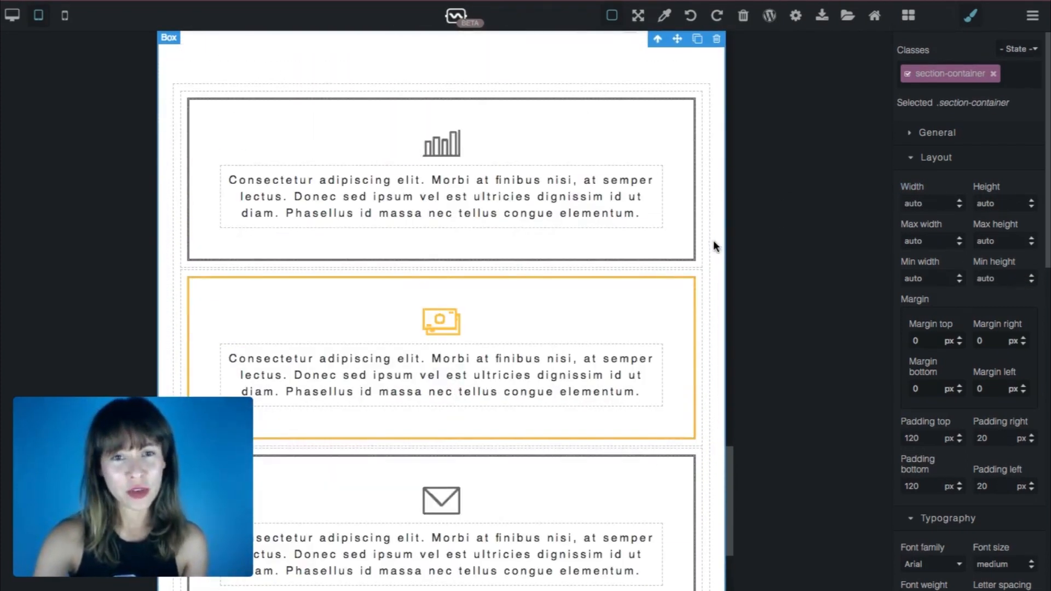
Switch to mobile view, turn off the component outlines and review the services section from heading to last box
left_click(66, 19)
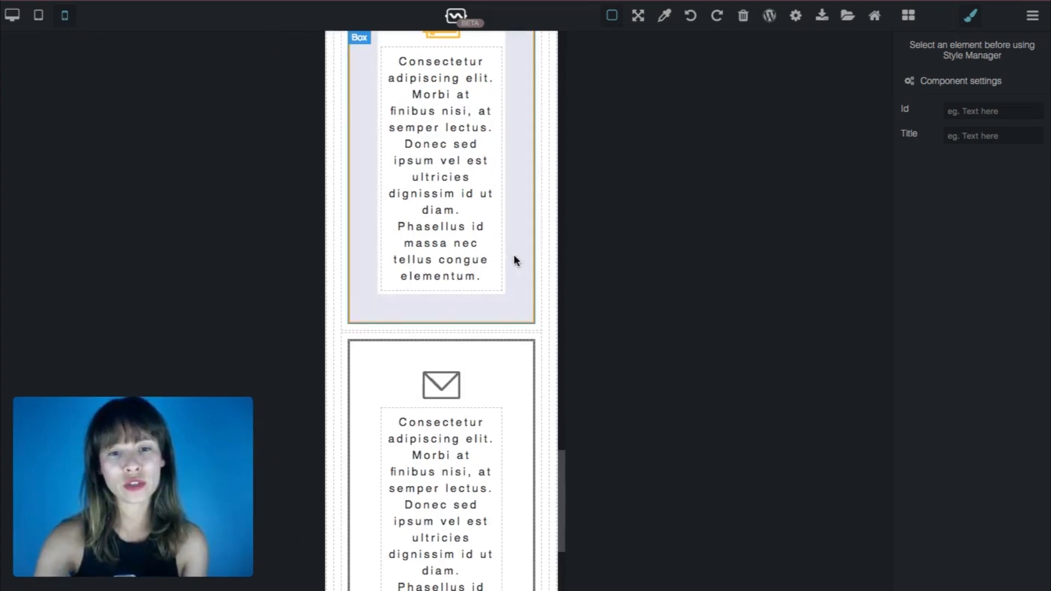
scroll(549, 345, "up", 5)
scroll(551, 350, "up", 5)
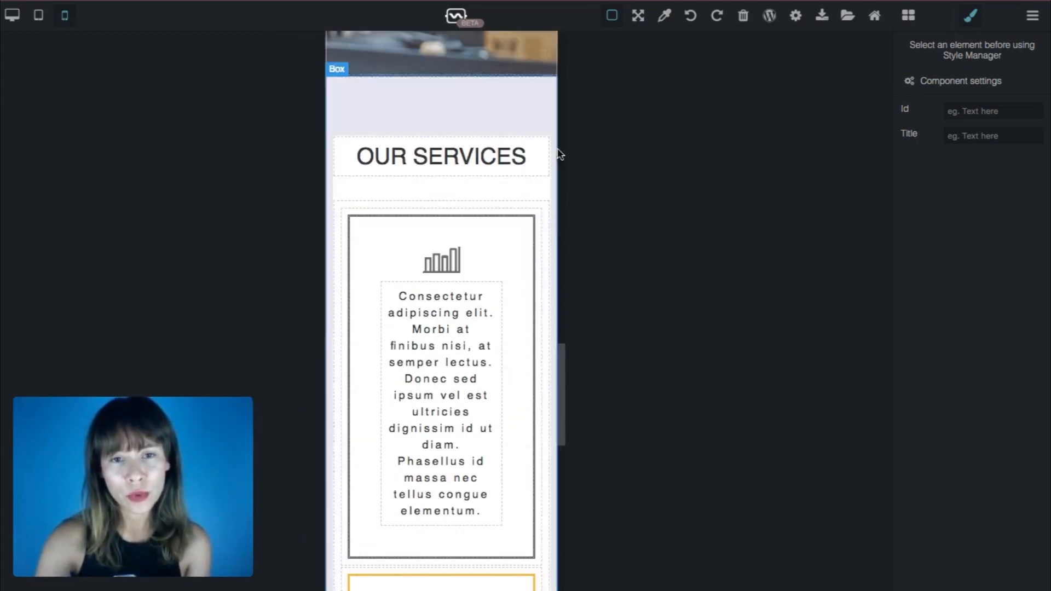
left_click(547, 127)
left_click(616, 17)
scroll(539, 334, "down", 6)
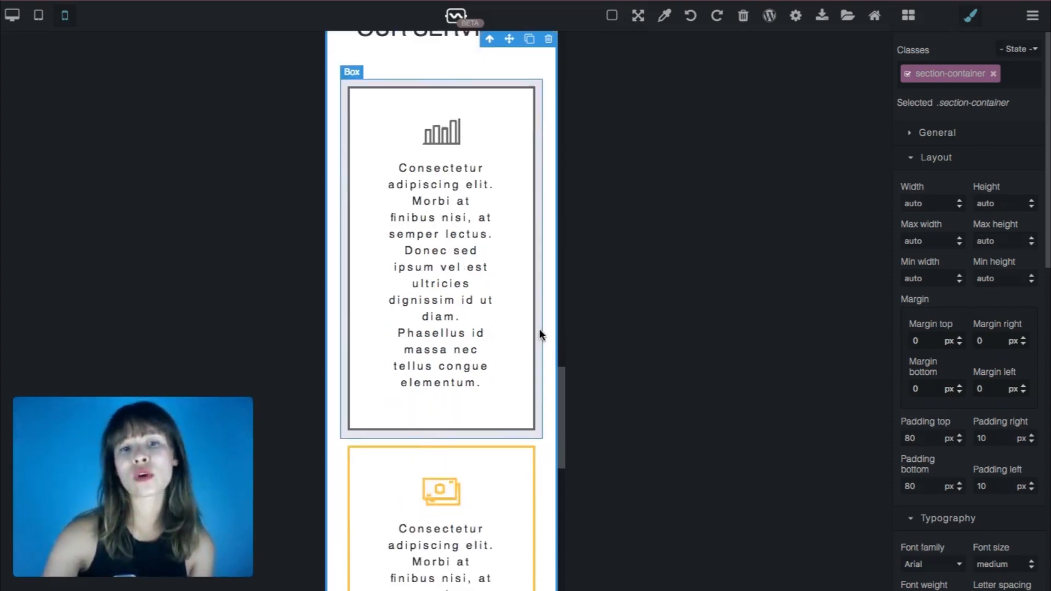
scroll(540, 330, "down", 8)
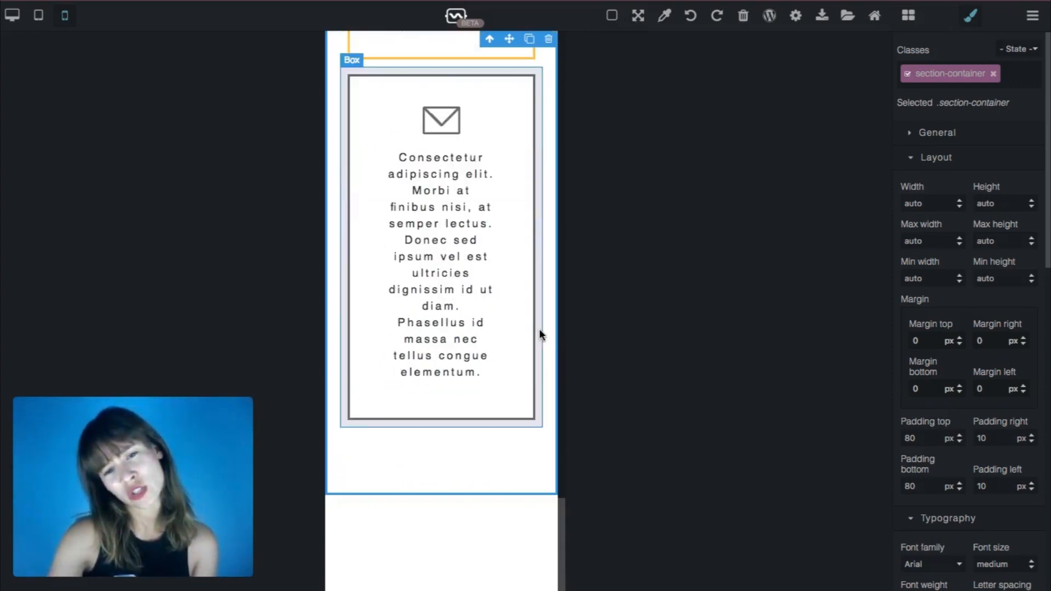
scroll(540, 331, "up", 2)
scroll(540, 329, "up", 12)
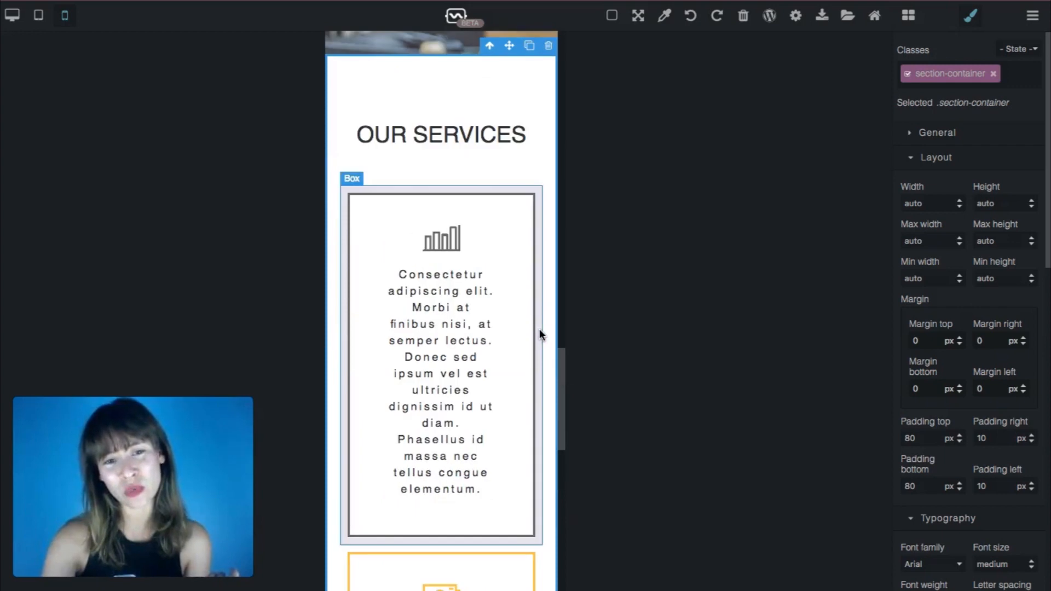
Set the grey box's padding to 20 px on all four sides in mobile view
left_click(484, 334)
left_click(521, 342)
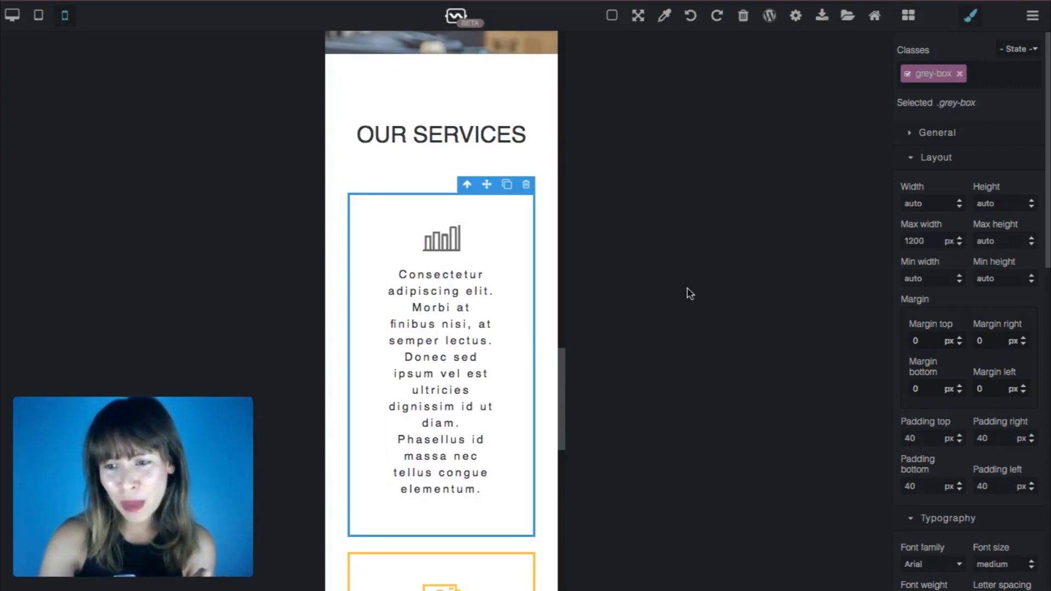
double_click(913, 439)
type("2")
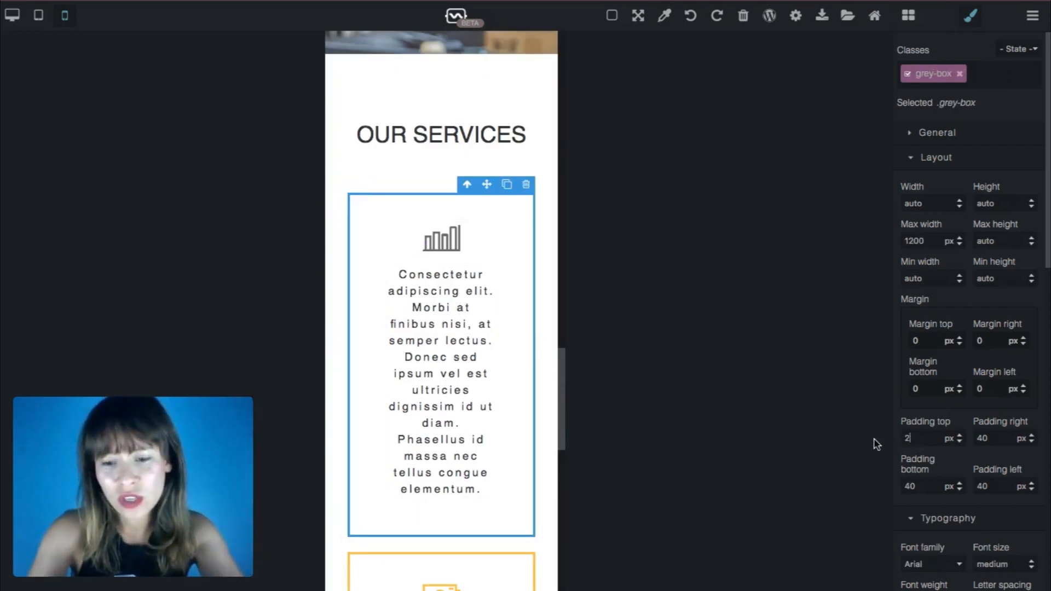
type("0")
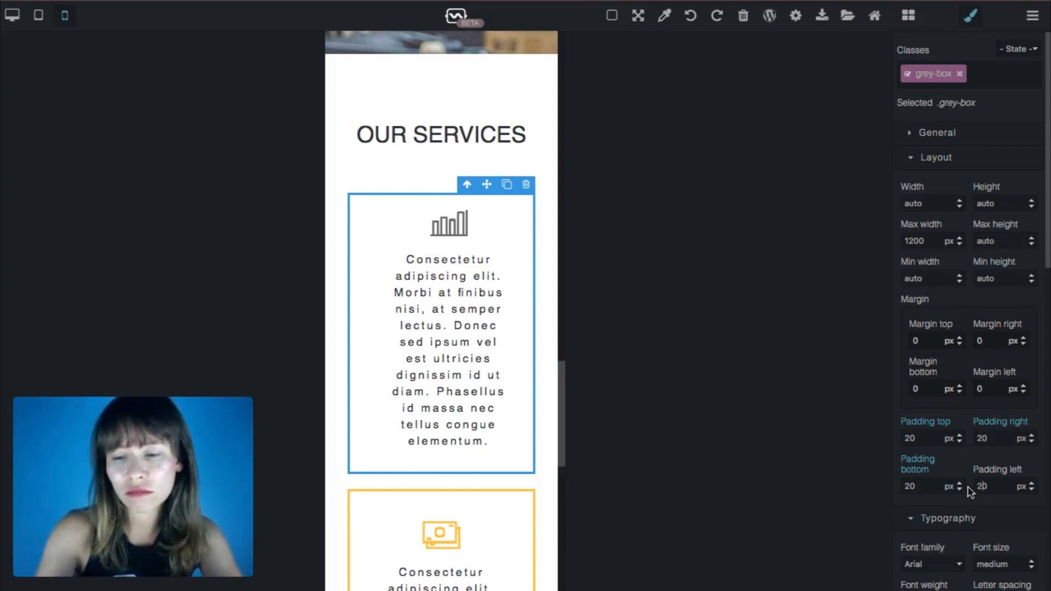
left_click(556, 326)
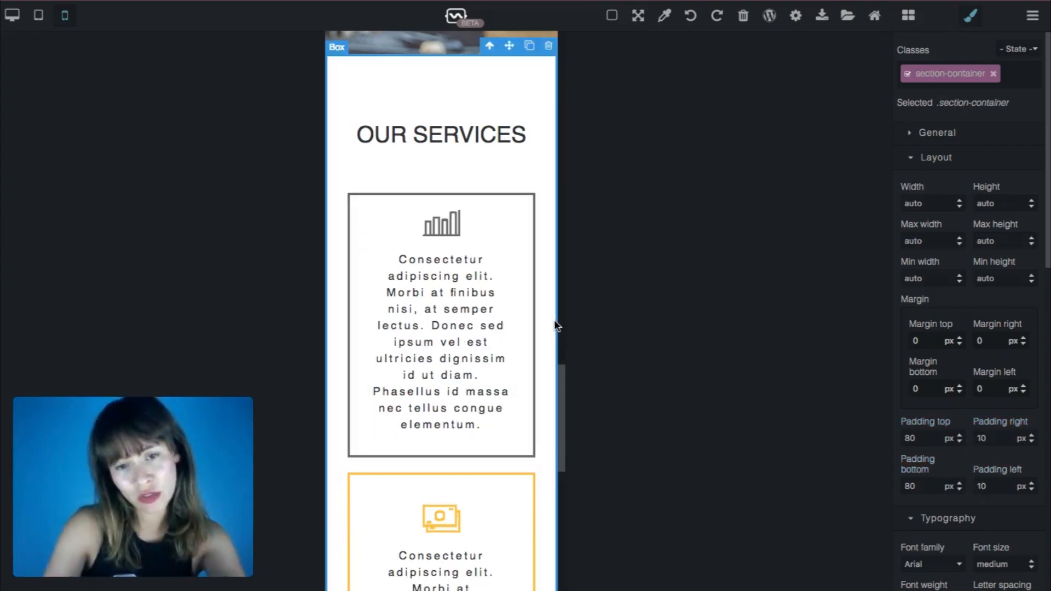
Set the yellow box's padding to 20 px on all four sides in mobile view
scroll(556, 326, "down", 10)
scroll(555, 323, "up", 5)
left_click(526, 300)
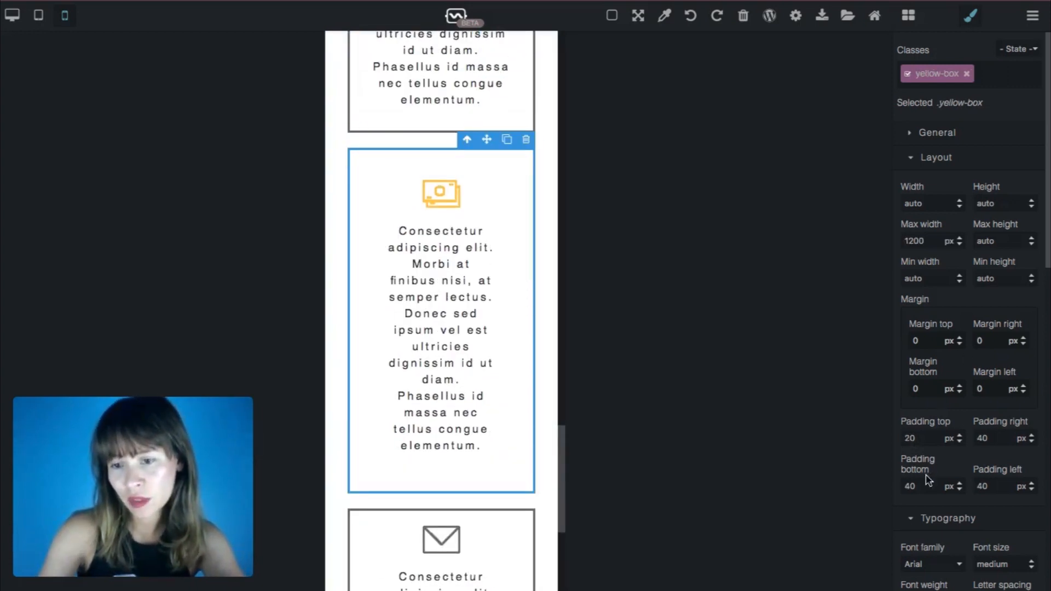
left_click(910, 487)
left_click(981, 438)
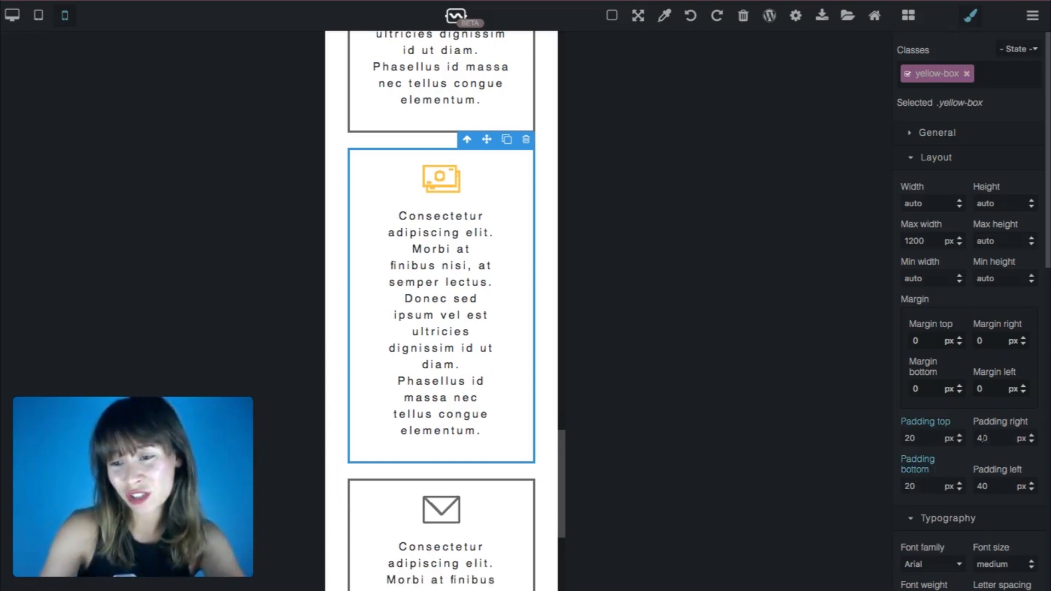
left_click(984, 487)
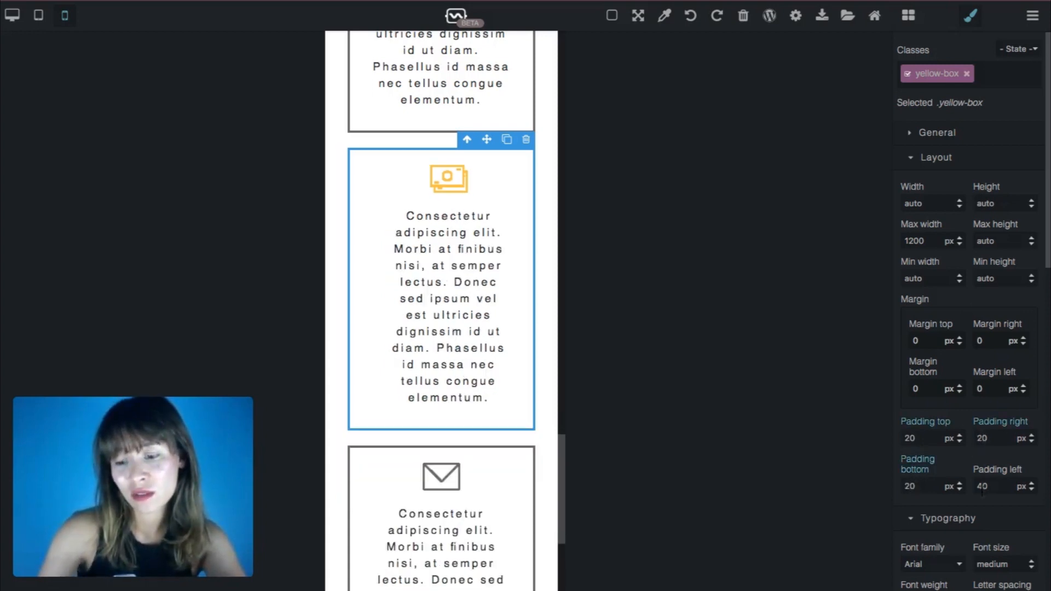
type("20")
key("Return")
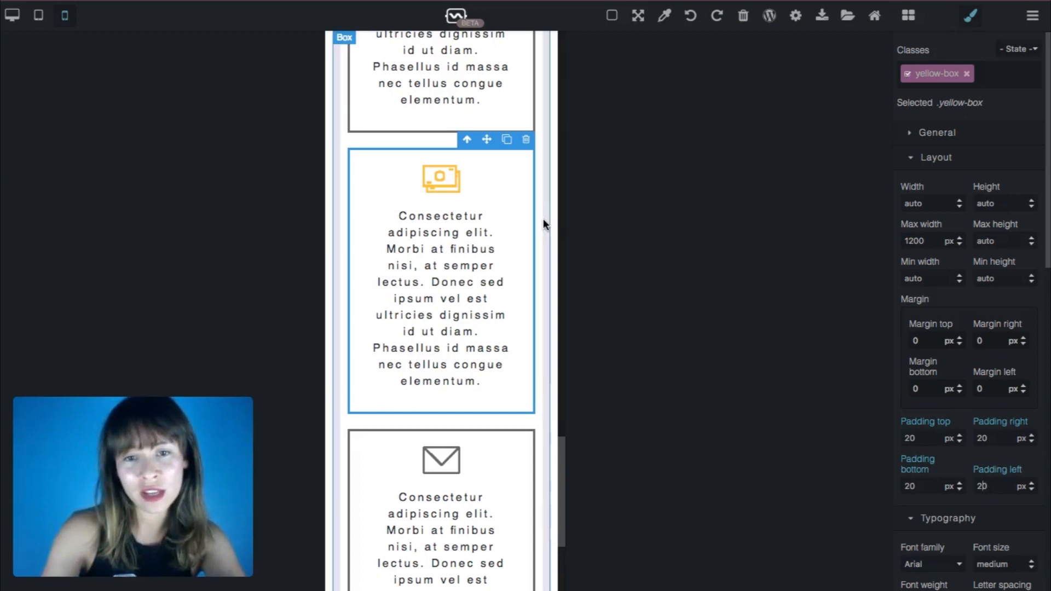
left_click(543, 221)
left_click(556, 234)
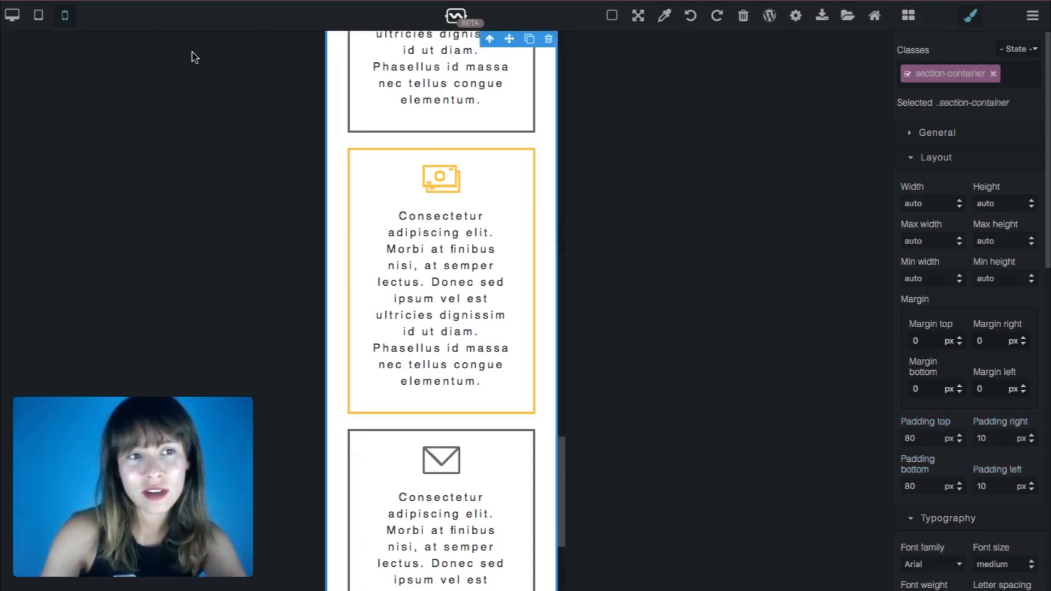
Return to desktop view, show the component borders and duplicate the row container holding the three service boxes
left_click(13, 21)
scroll(891, 282, "down", 3)
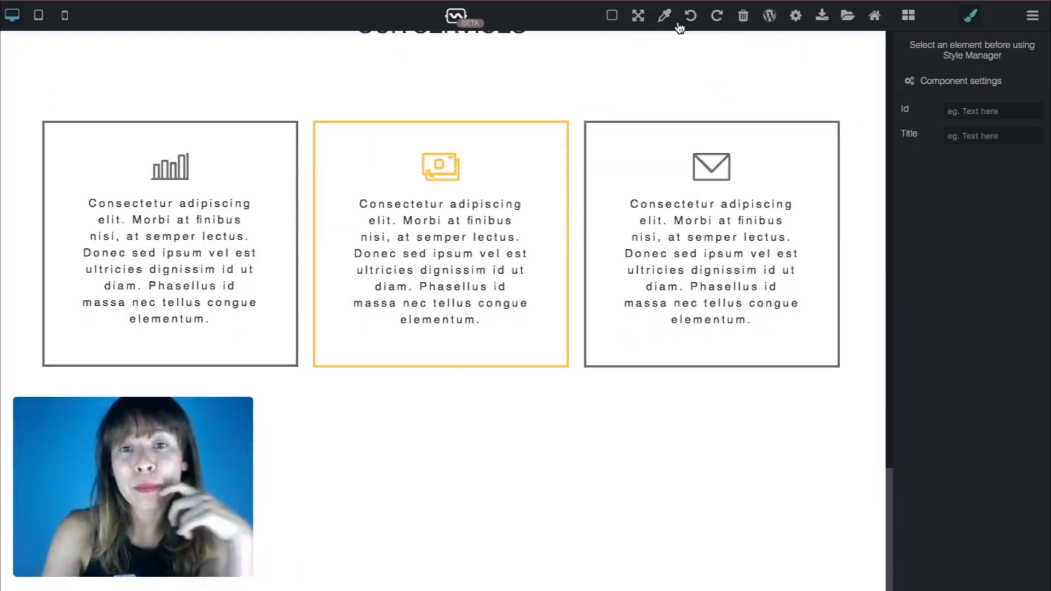
left_click(612, 15)
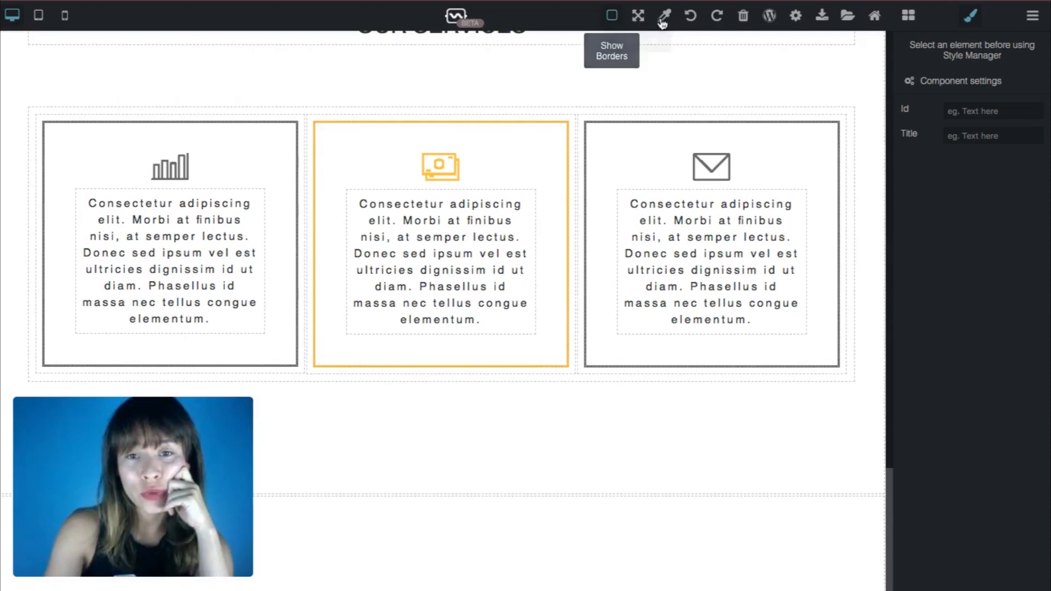
left_click(850, 108)
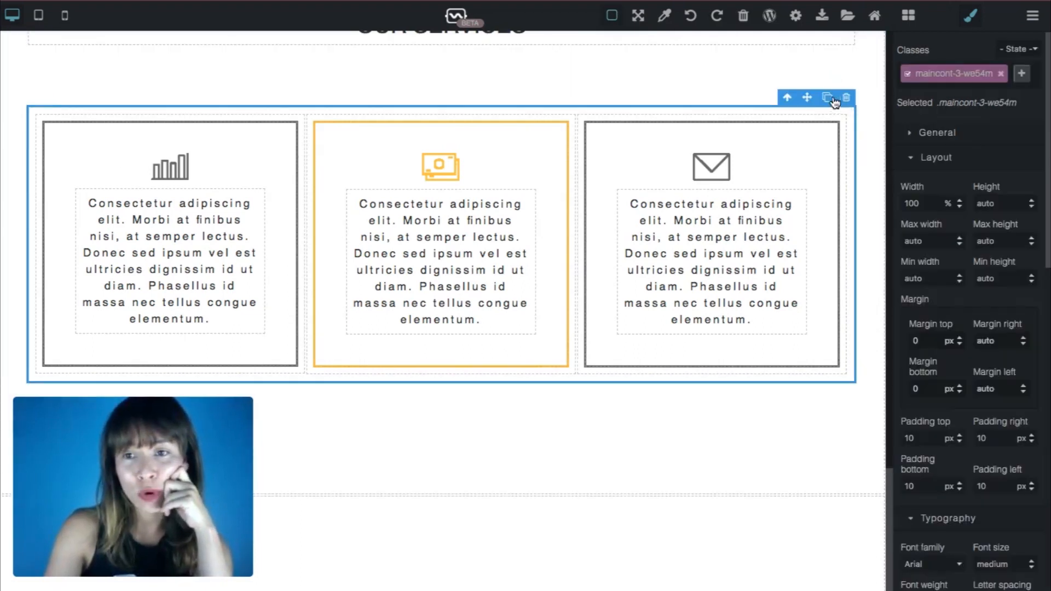
left_click(828, 98)
scroll(845, 208, "down", 1)
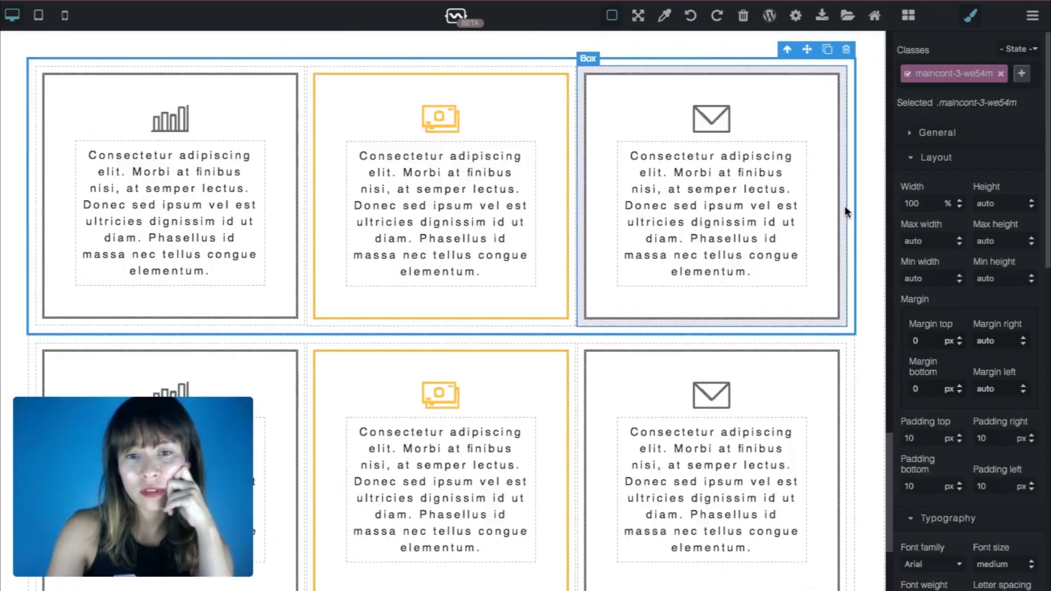
scroll(846, 206, "down", 5)
scroll(845, 206, "up", 8)
scroll(845, 206, "down", 3)
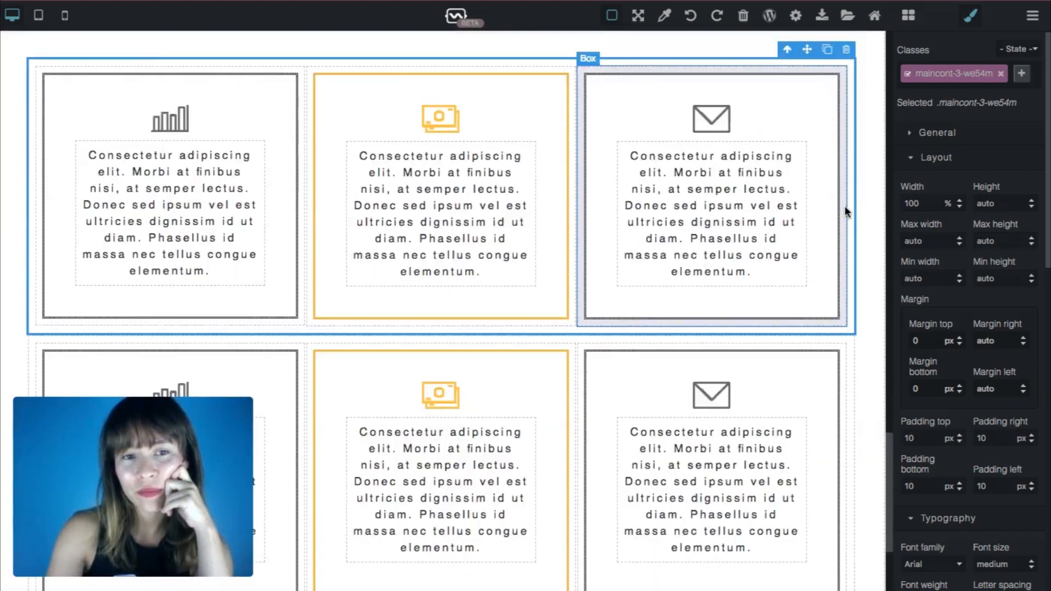
scroll(846, 206, "down", 5)
scroll(846, 206, "up", 3)
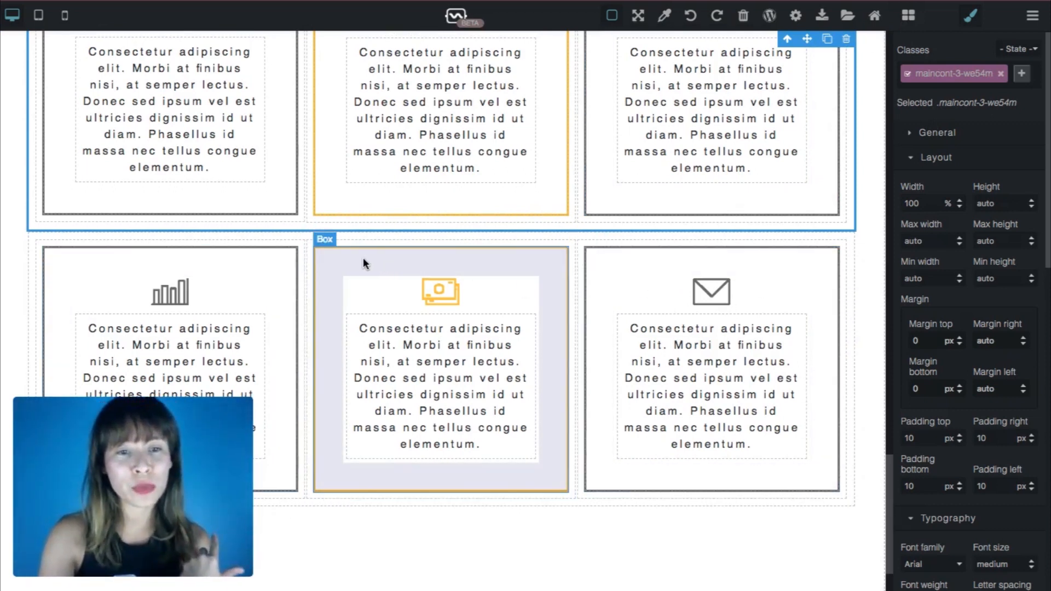
Move the column holding the yellow box to the first position in the second row
left_click(521, 267)
left_click_drag(520, 240, 433, 262)
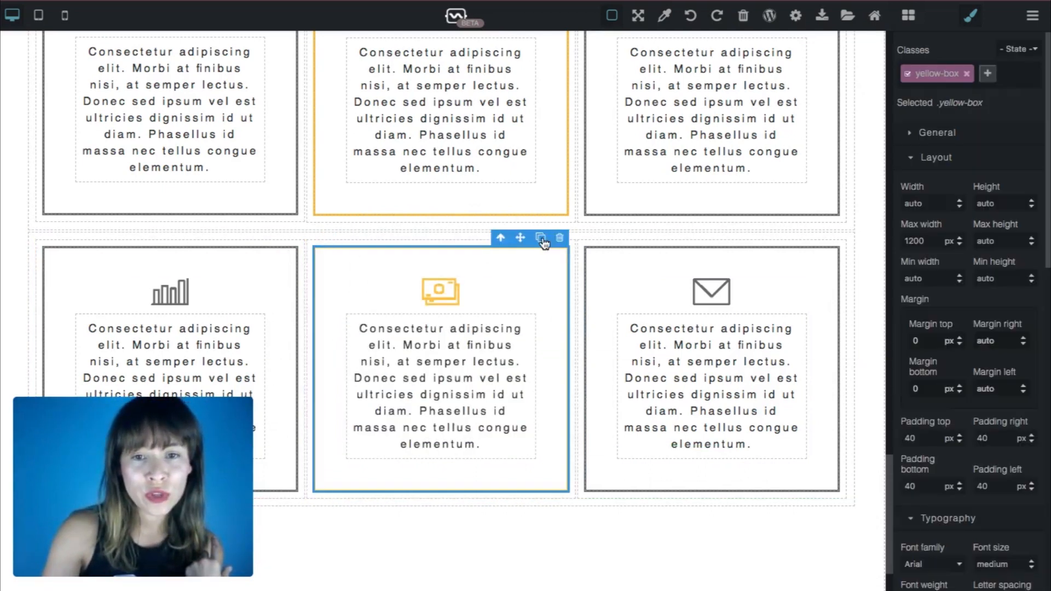
left_click(501, 237)
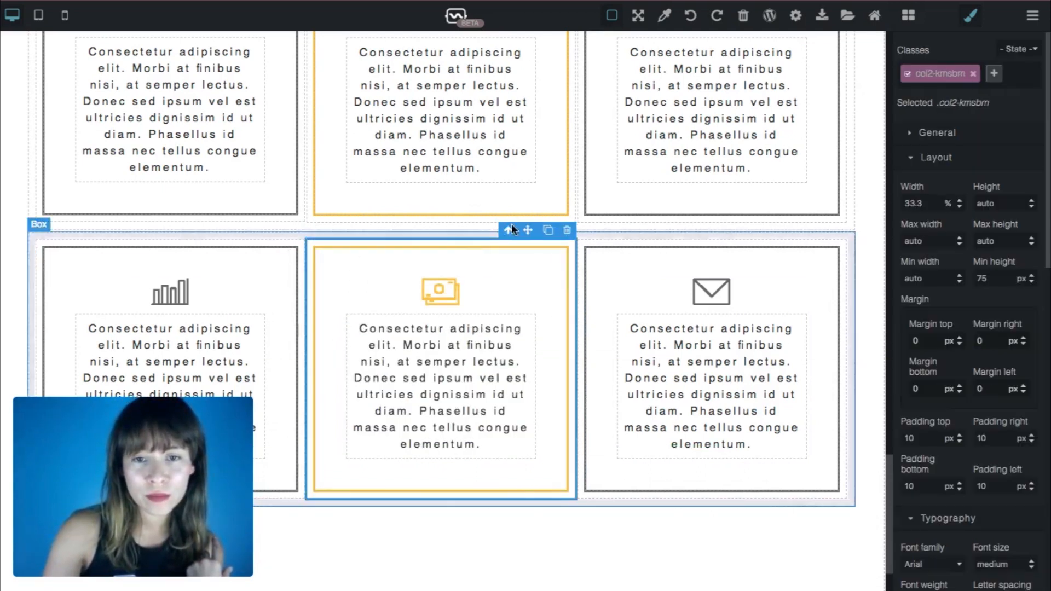
left_click_drag(527, 230, 35, 320)
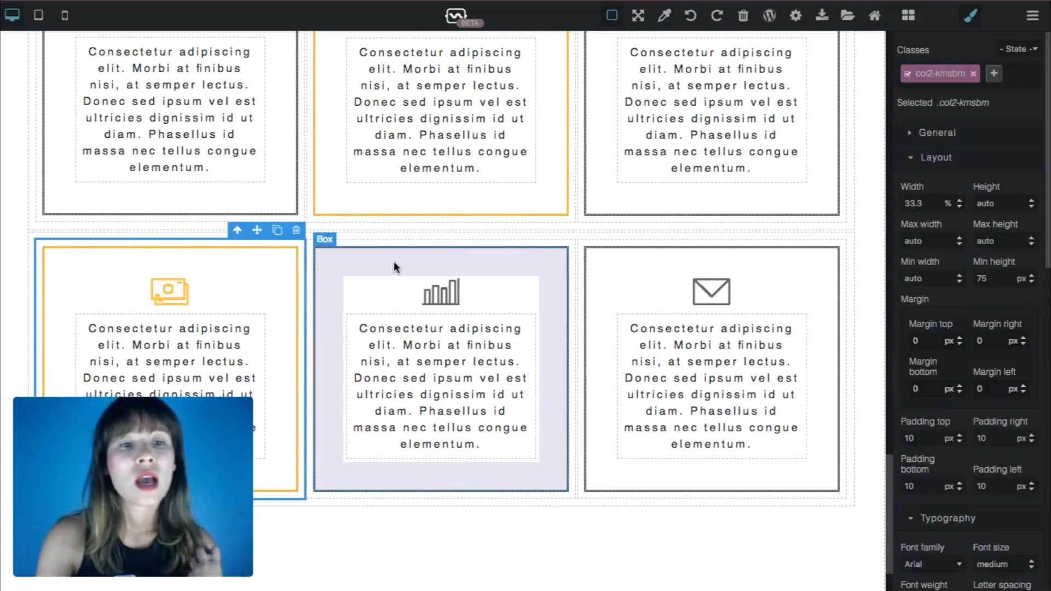
Delete the grey envelope box from the third column of the second row
left_click(504, 262)
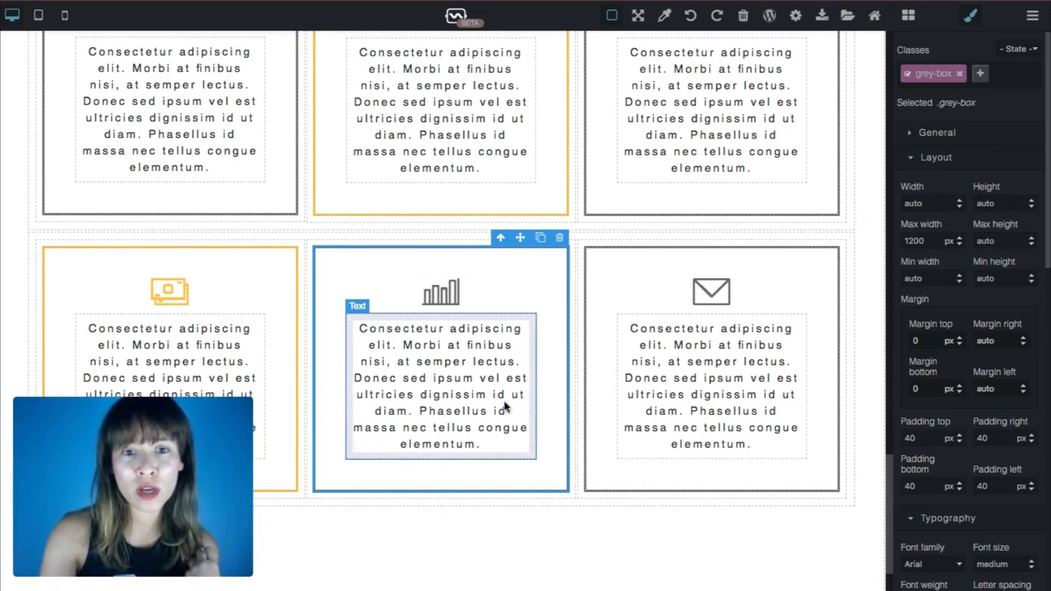
scroll(503, 403, "down", 3)
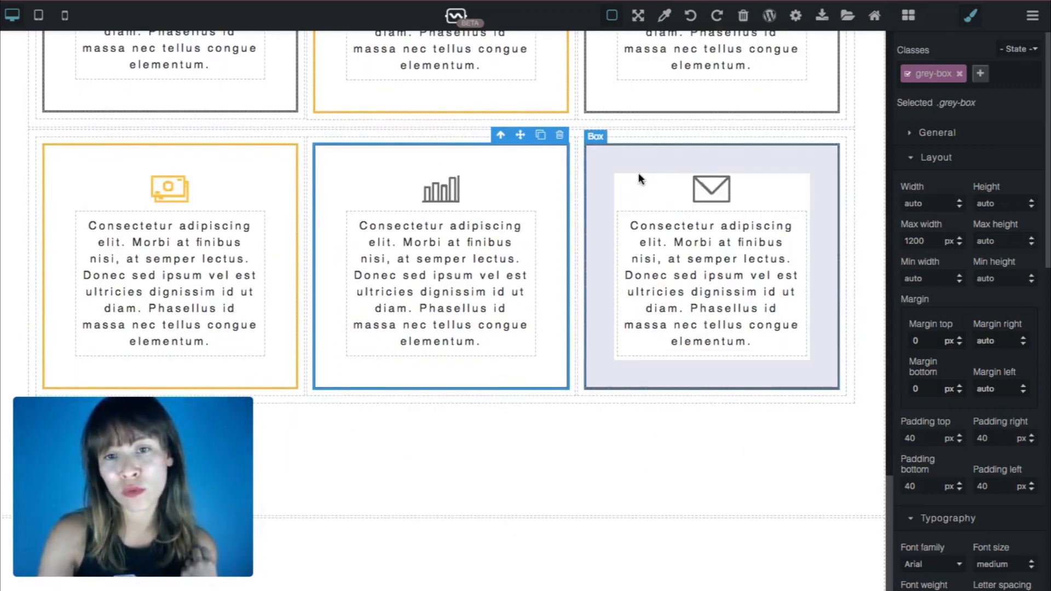
left_click(638, 172)
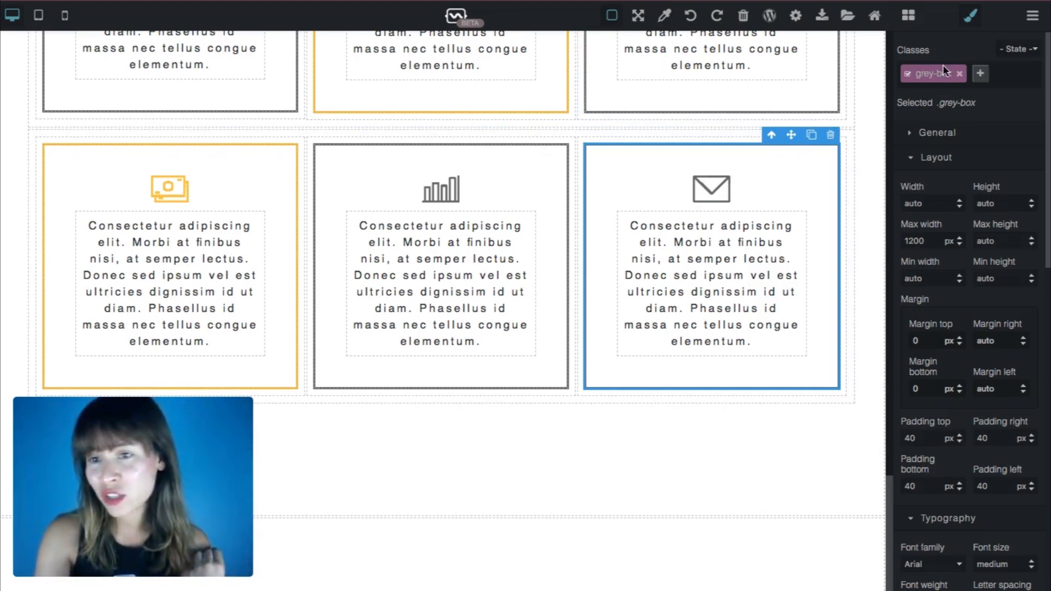
left_click(831, 135)
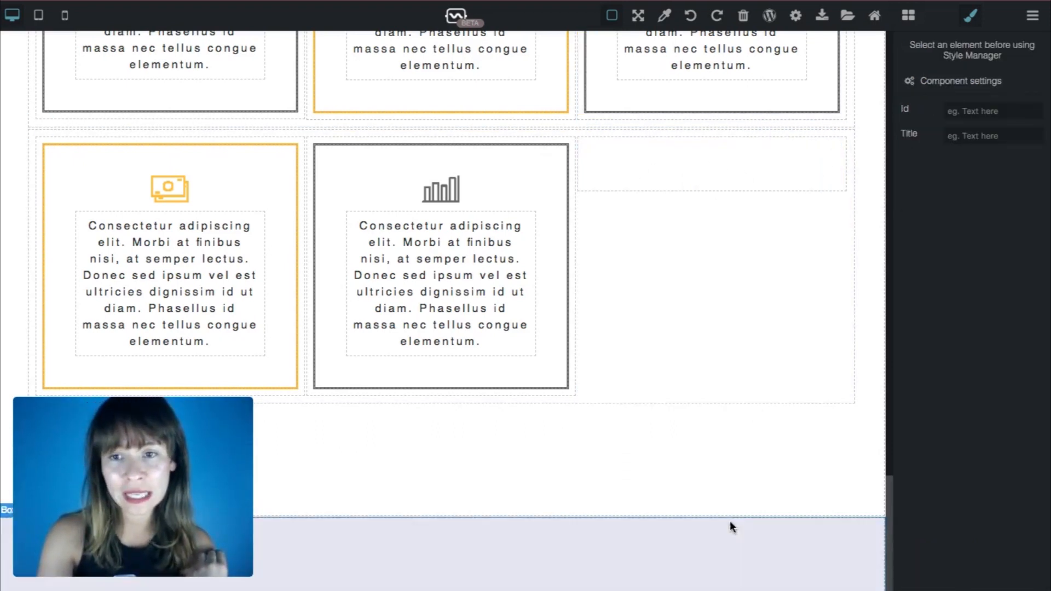
Duplicate the second row's yellow box and move the copy into the empty third column
left_click(292, 153)
left_click(270, 134)
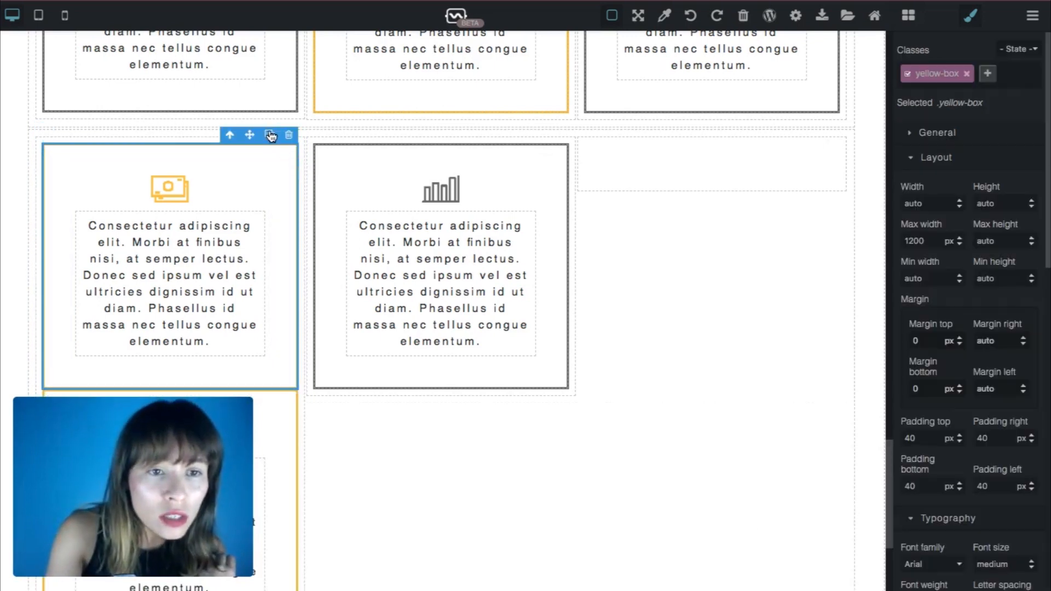
scroll(275, 396, "down", 3)
left_click(278, 272)
mouse_move(250, 271)
left_mouse_down()
mouse_move(553, 244)
mouse_move(725, 94)
mouse_move(696, 45)
mouse_move(704, 172)
left_mouse_up()
left_click(854, 300)
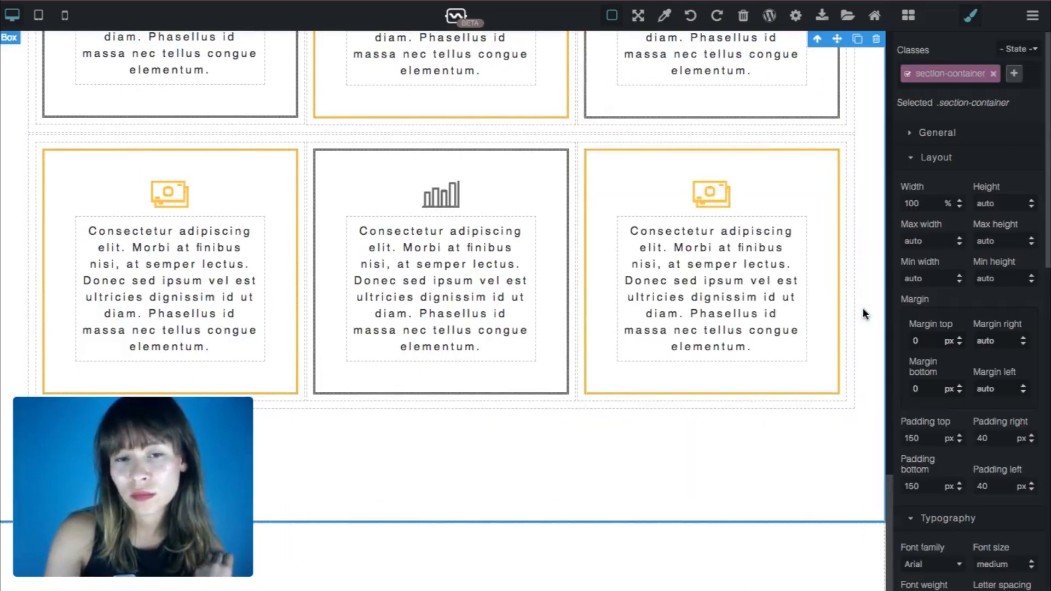
Hide the component borders and review both rows of service boxes in desktop and tablet views
scroll(863, 307, "up", 3)
scroll(739, 330, "down", 2)
left_click(739, 330)
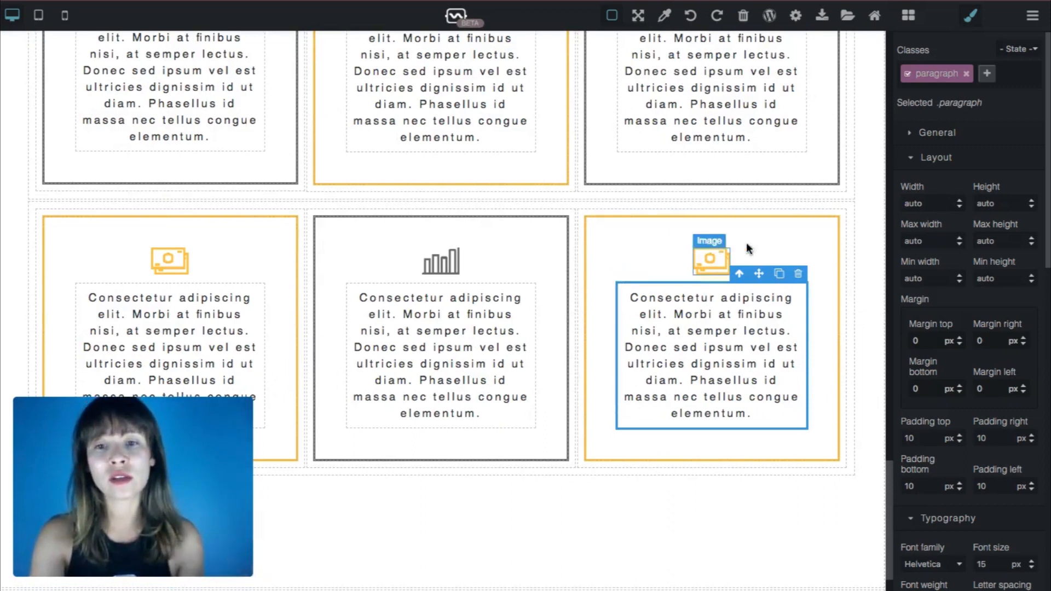
left_click(611, 16)
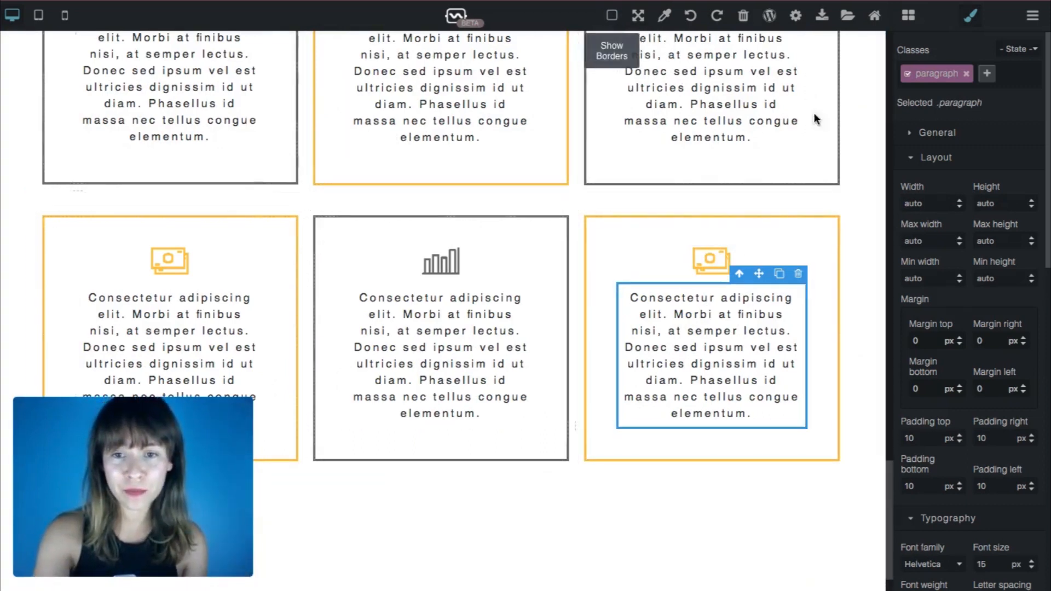
scroll(860, 238, "up", 5)
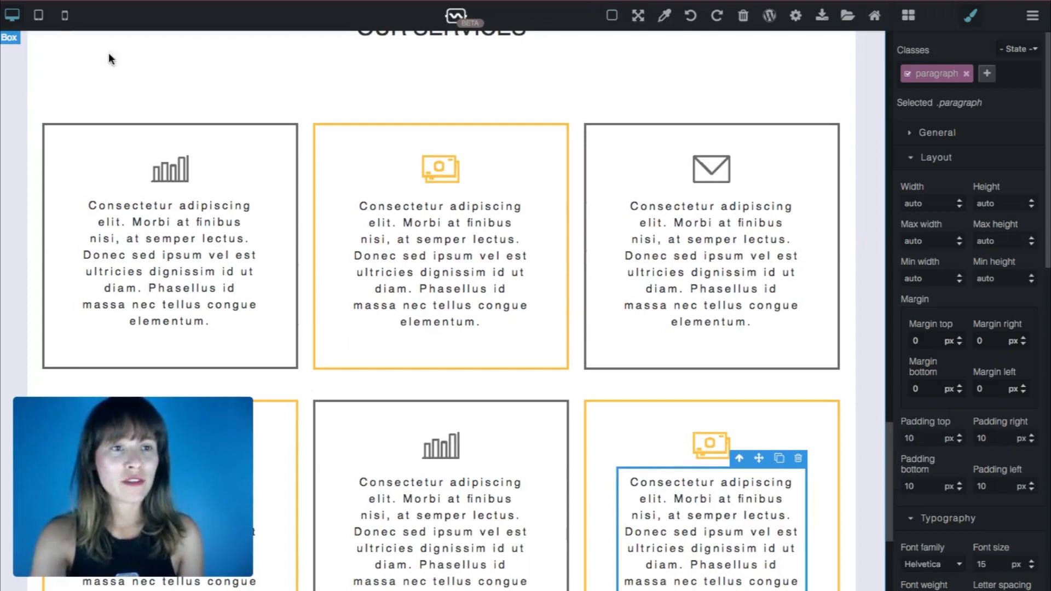
left_click(39, 15)
scroll(632, 239, "down", 15)
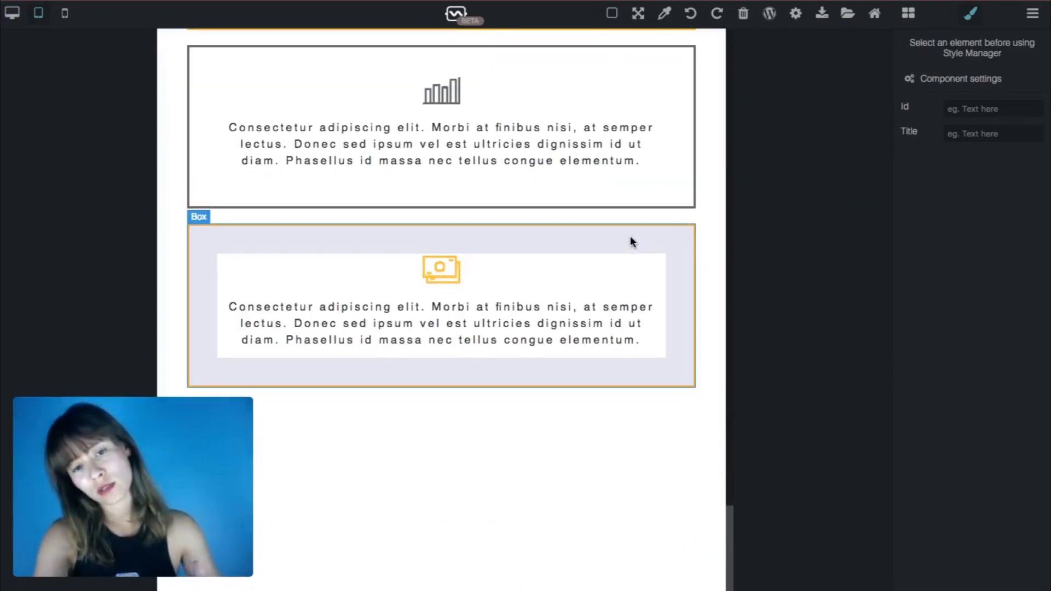
Review the stacked service boxes in mobile view and return to desktop view
left_click(64, 16)
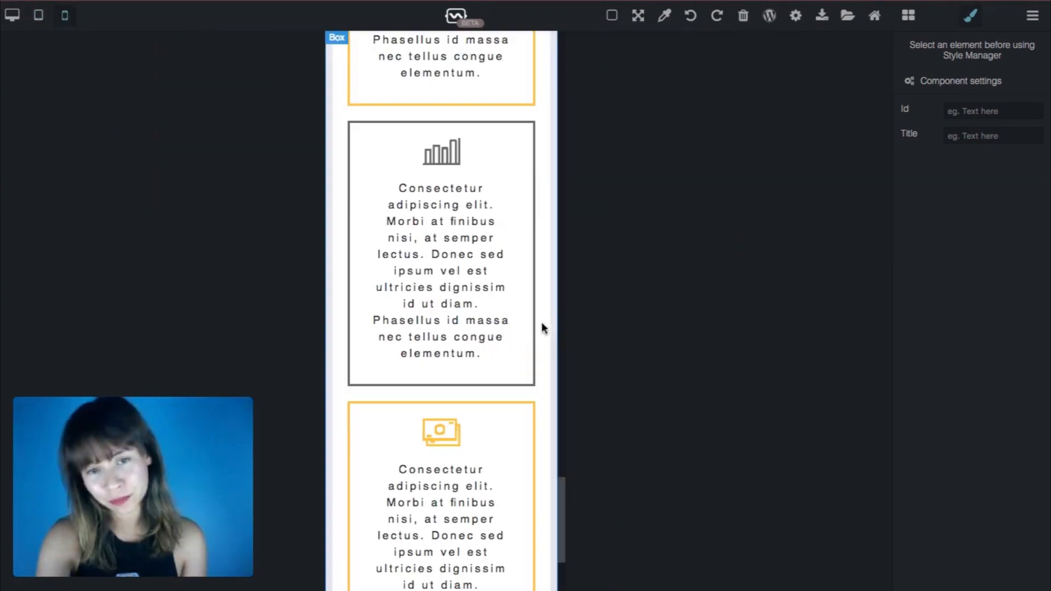
scroll(531, 325, "down", 5)
scroll(531, 329, "up", 5)
scroll(531, 328, "up", 10)
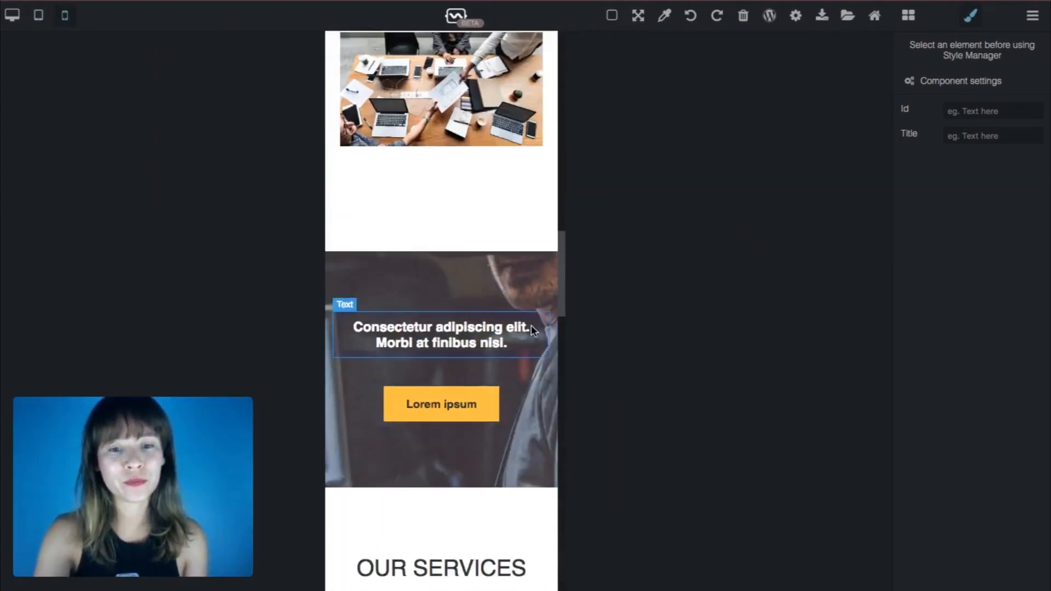
scroll(531, 324, "down", 10)
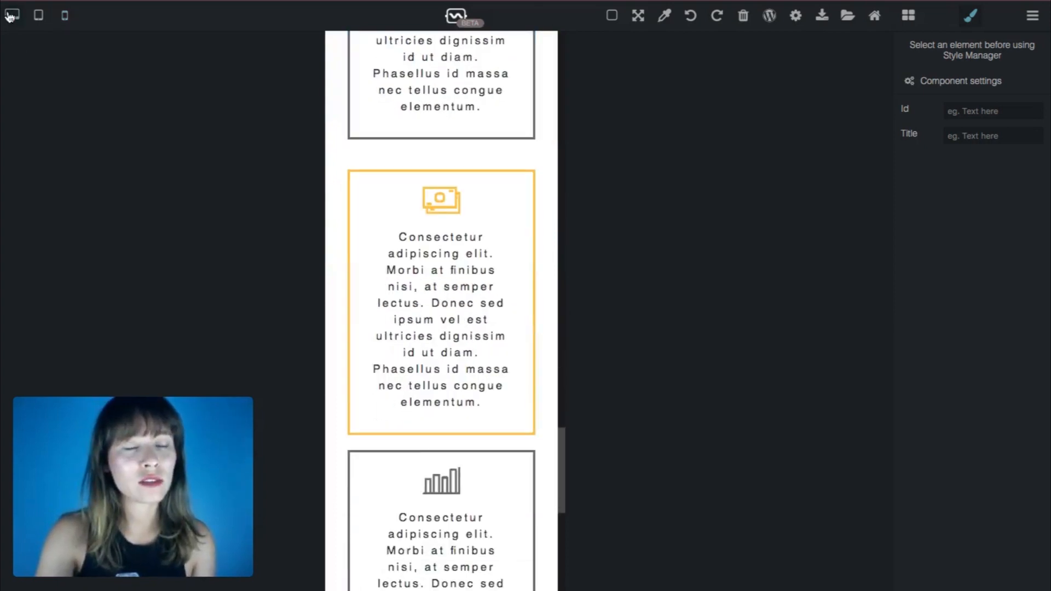
left_click(11, 16)
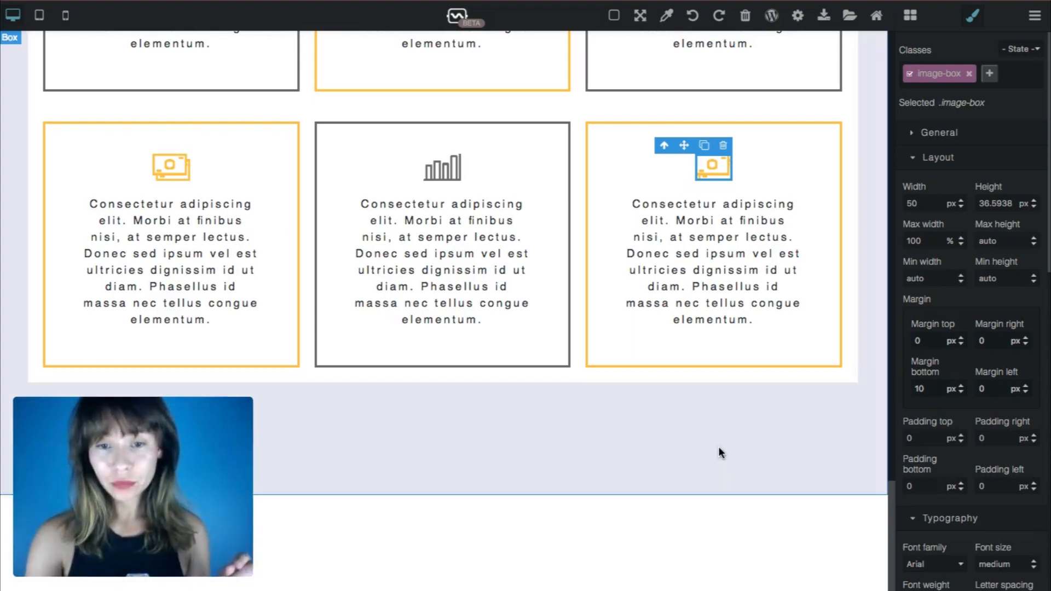
Add a WordPress footer separator block directly below the services section
left_click(719, 448)
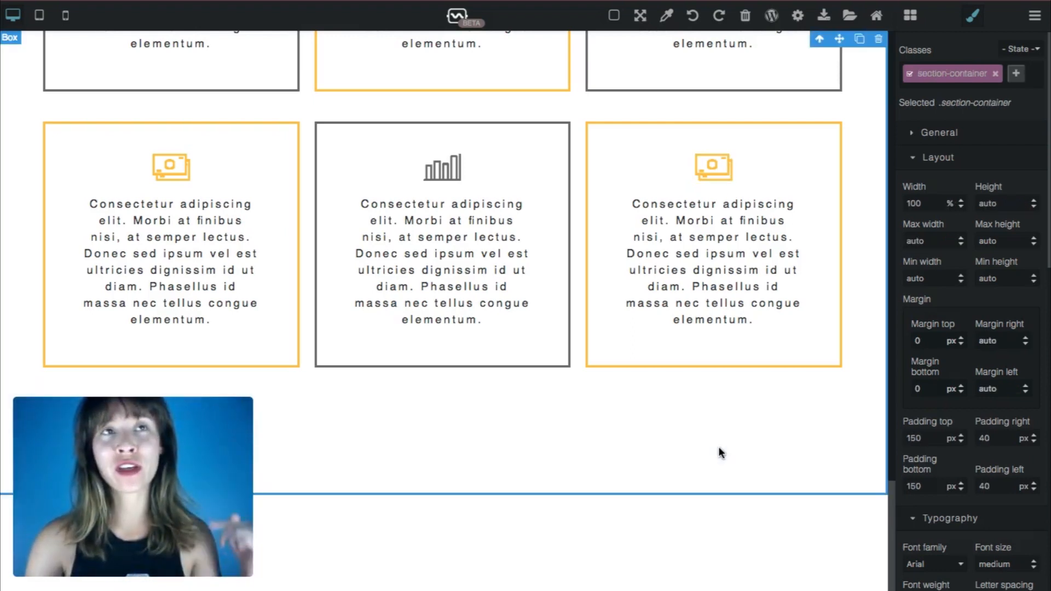
left_click(912, 18)
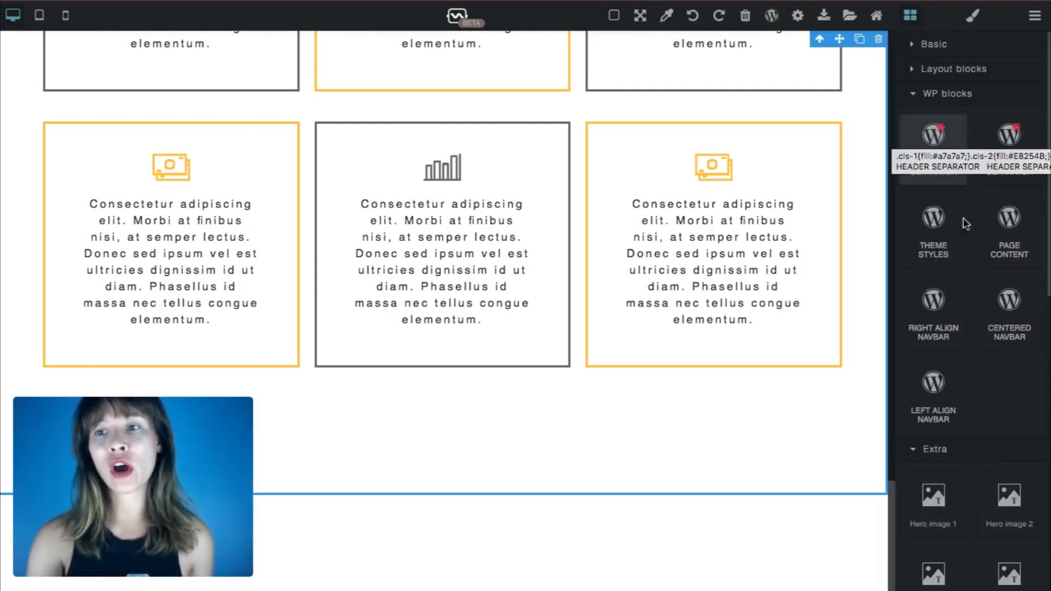
left_click_drag(948, 221, 734, 514)
scroll(828, 441, "down", 1)
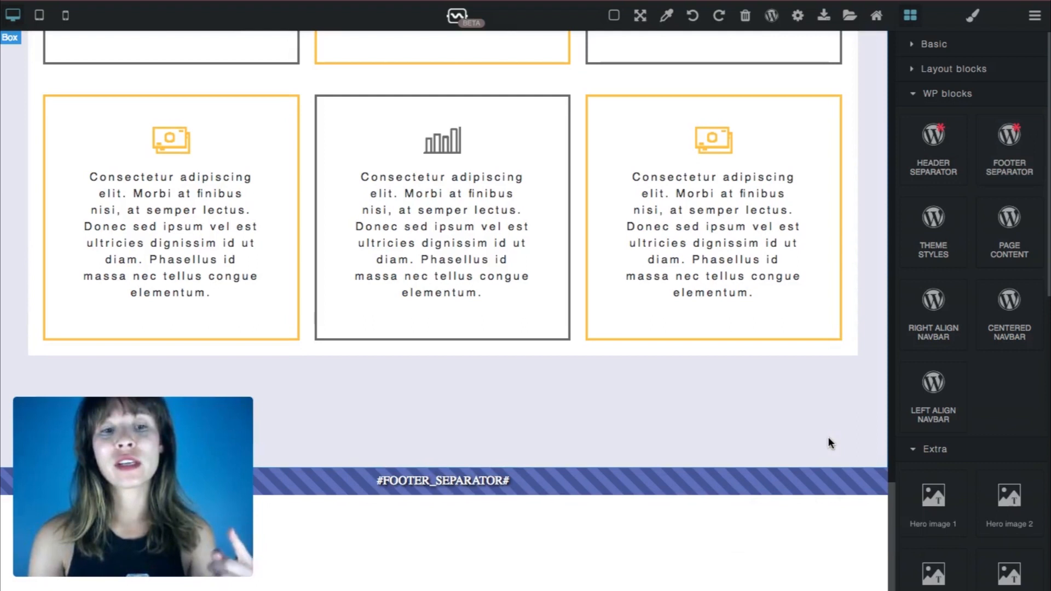
Add a Container block directly below the footer separator and show the component borders
left_click(828, 439)
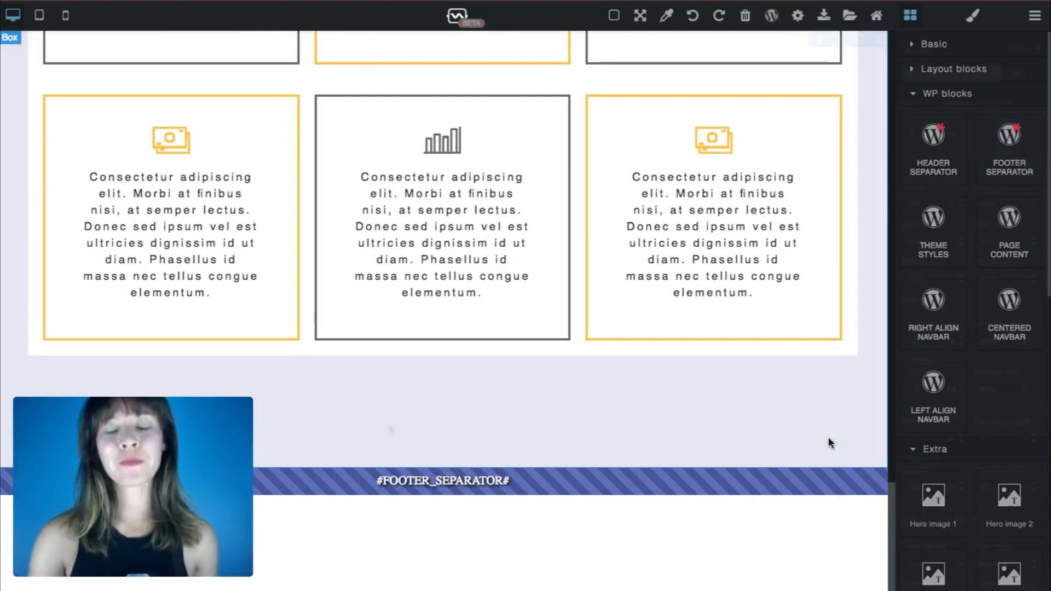
left_click(909, 18)
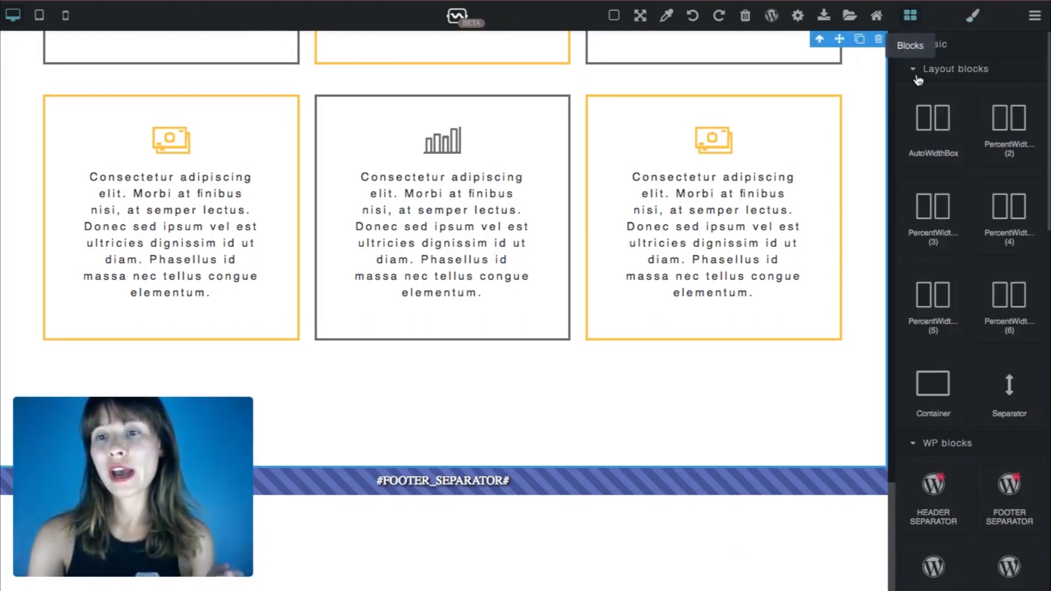
left_click_drag(932, 384, 787, 502)
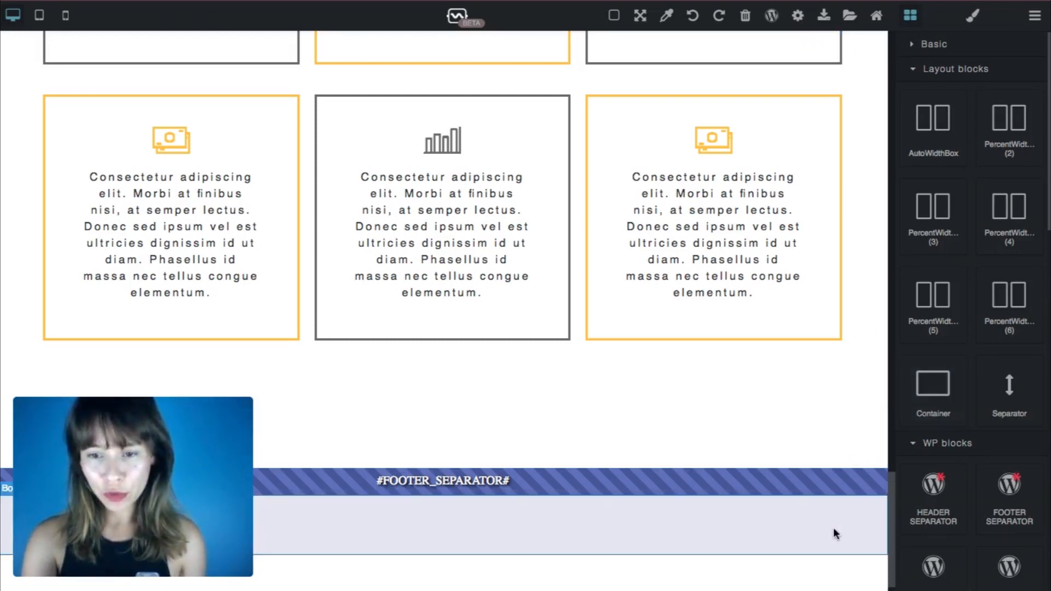
left_click(611, 16)
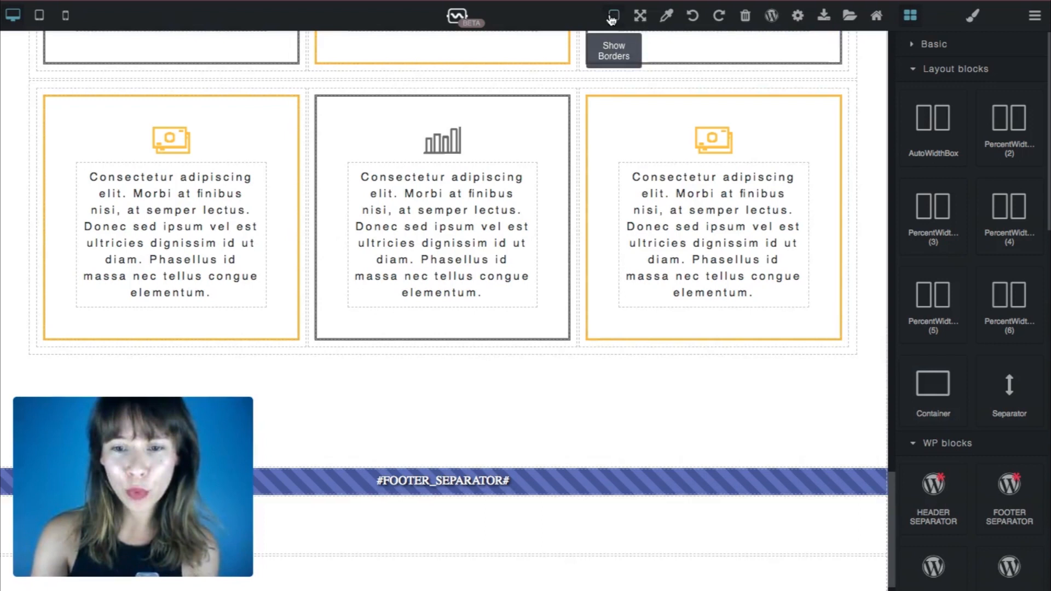
scroll(800, 523, "down", 2)
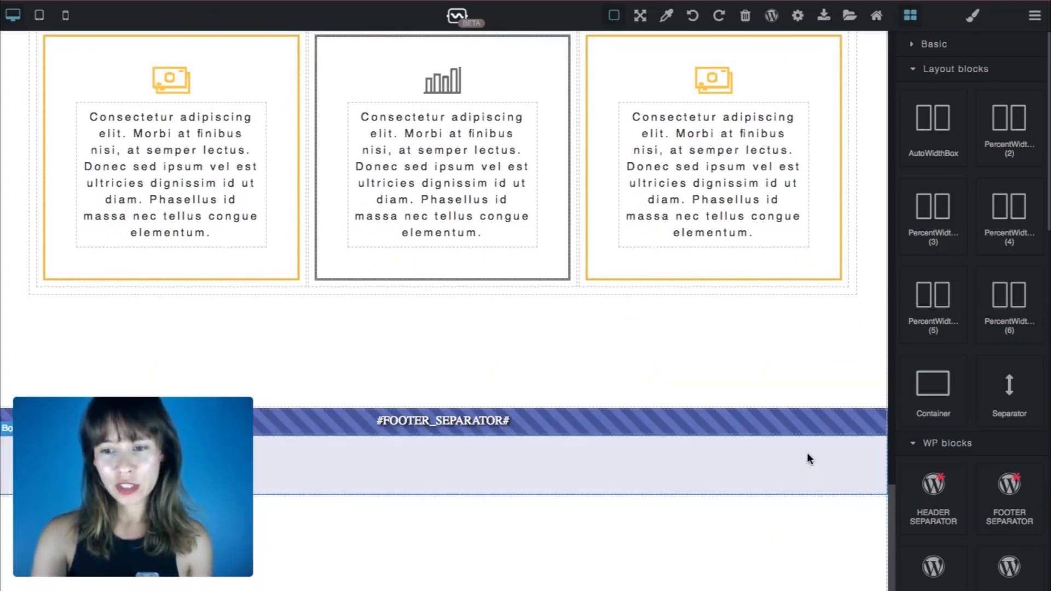
Give the new container the class footer-container and set its max width to auto and its width to 100%
left_click(807, 453)
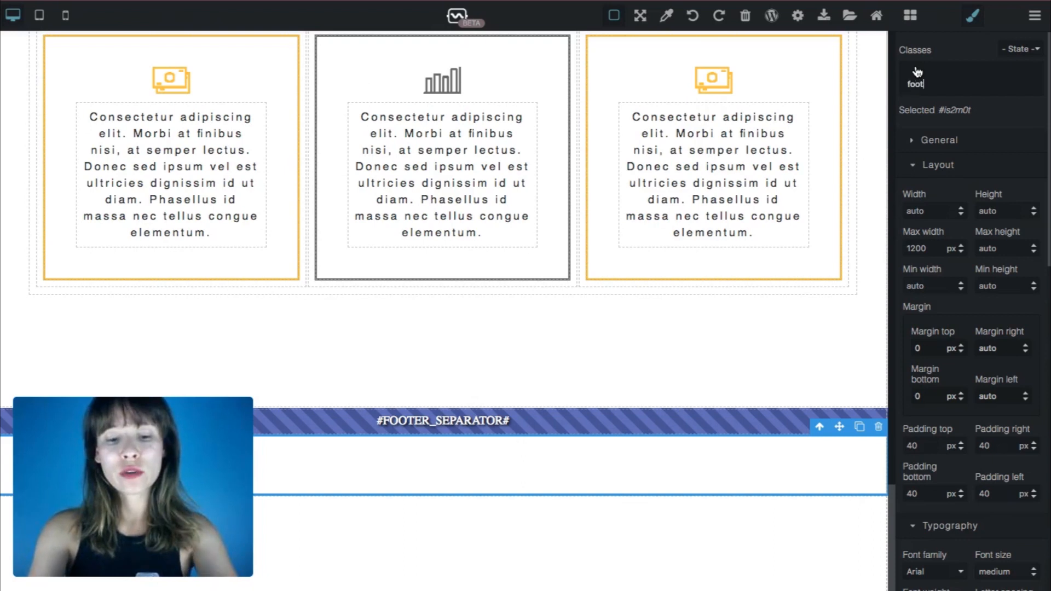
key("Return")
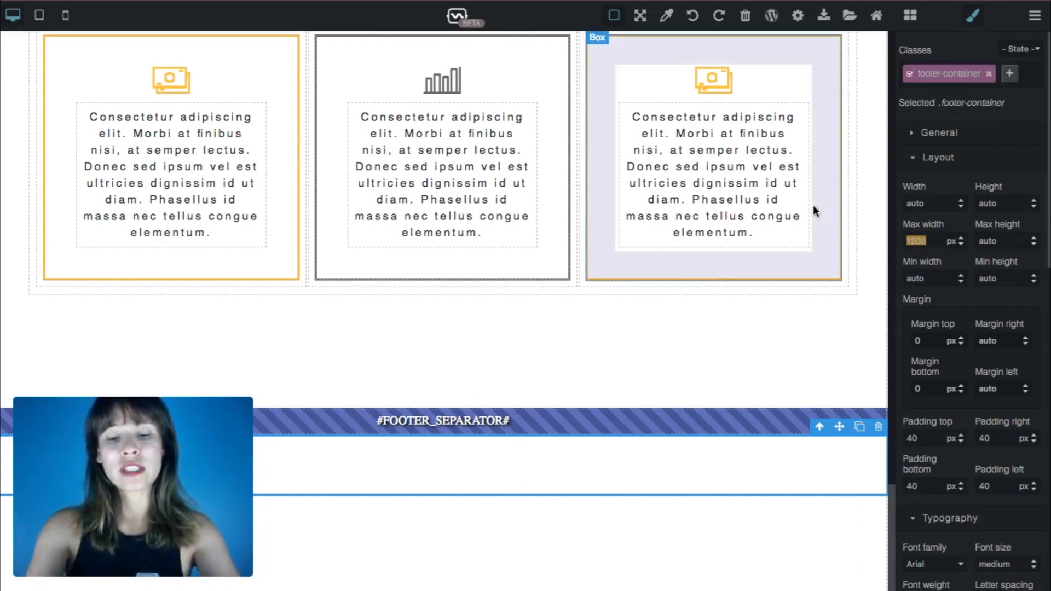
type("auto")
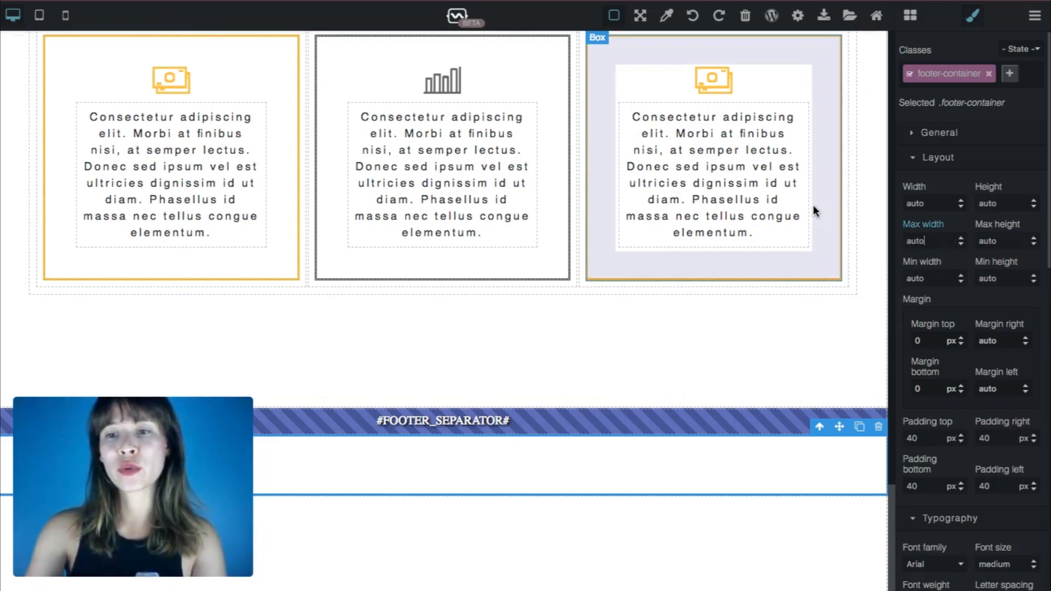
left_click(930, 202)
type("100")
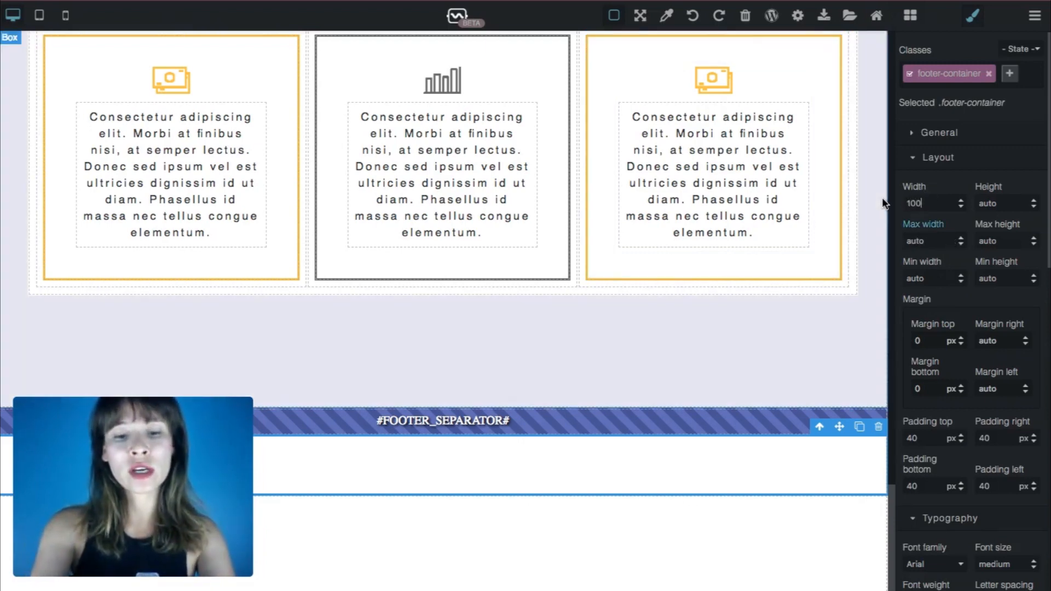
Copy the header container's background color, rgb(49, 50, 51), and apply it to the footer container
scroll(800, 380, "up", 20)
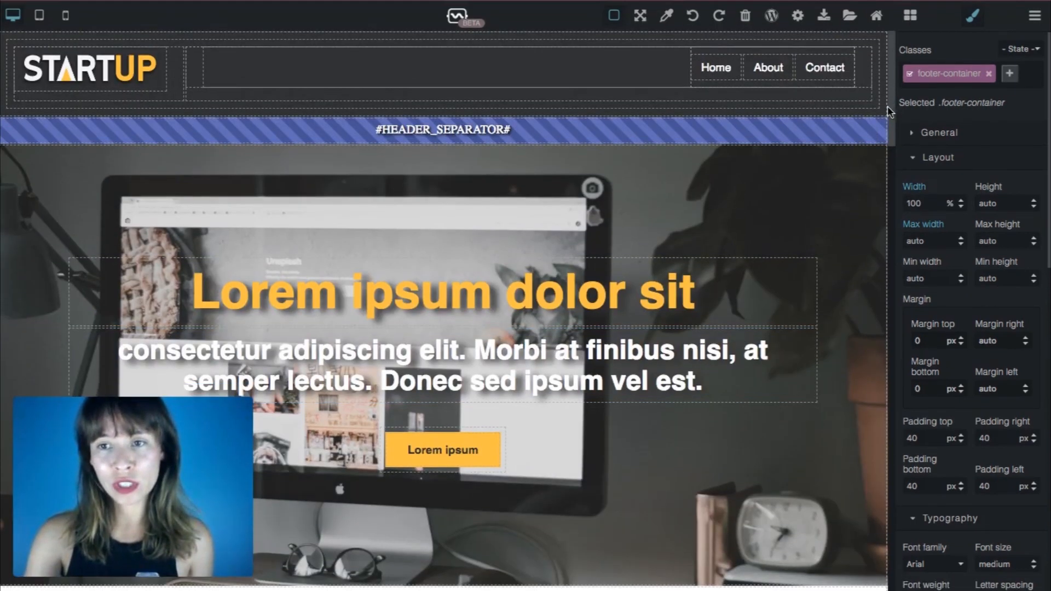
left_click(887, 107)
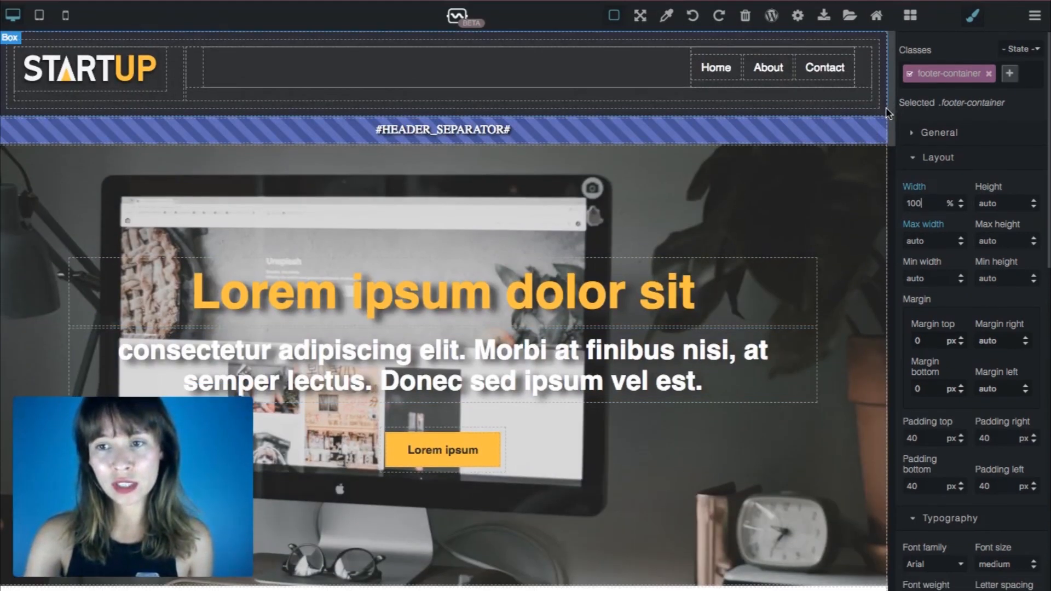
left_click(943, 159)
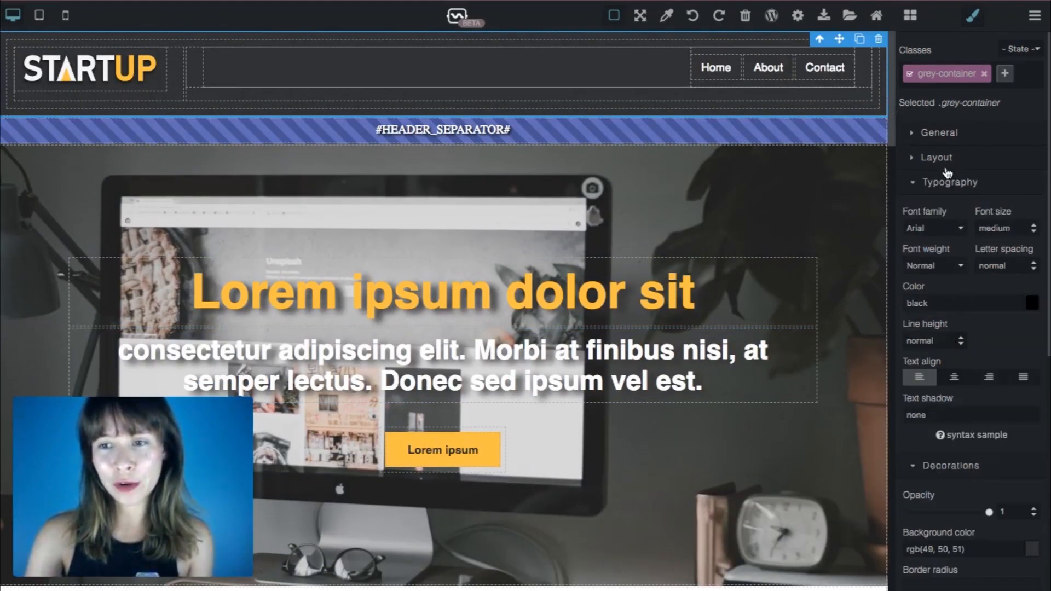
left_click(941, 184)
left_click_drag(968, 291, 846, 295)
key("ctrl+c")
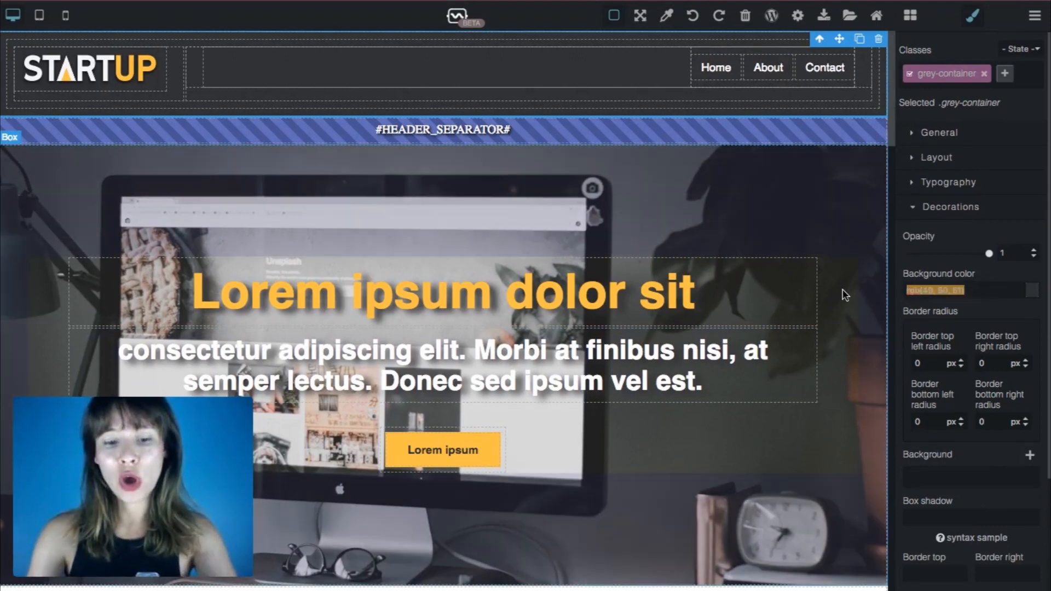
scroll(867, 465, "down", 15)
left_click(860, 475)
left_click_drag(939, 291, 851, 279)
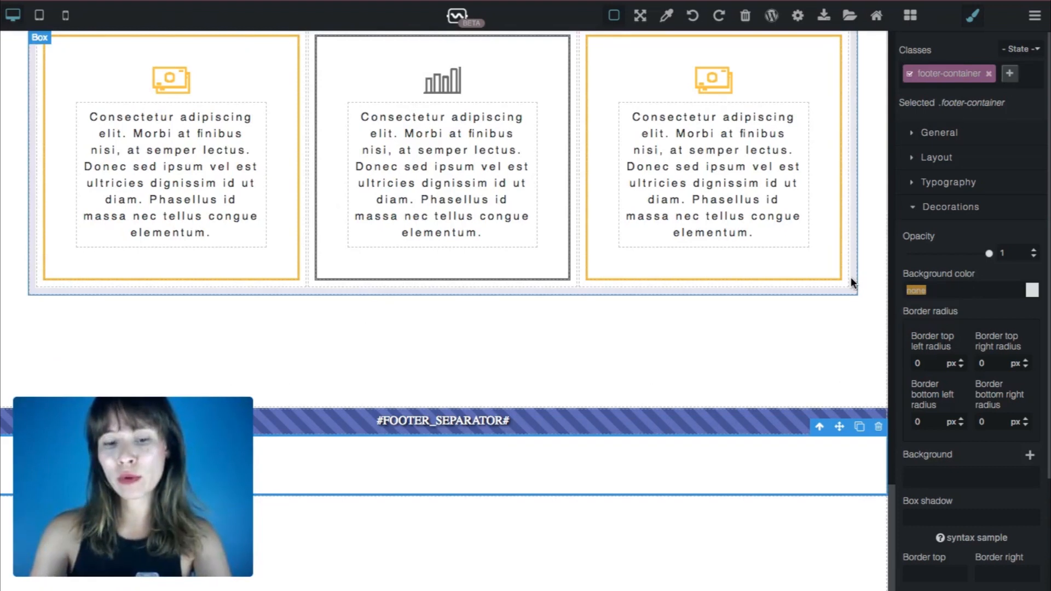
key("ctrl+v")
key("Return")
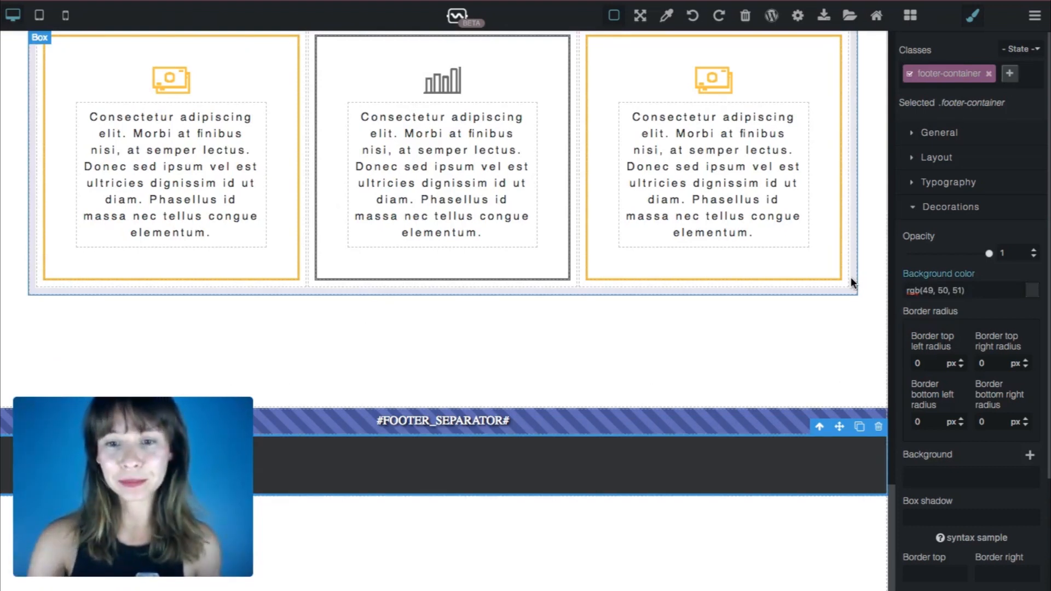
Place a two-column percent-width box inside the dark footer container
left_click(851, 277)
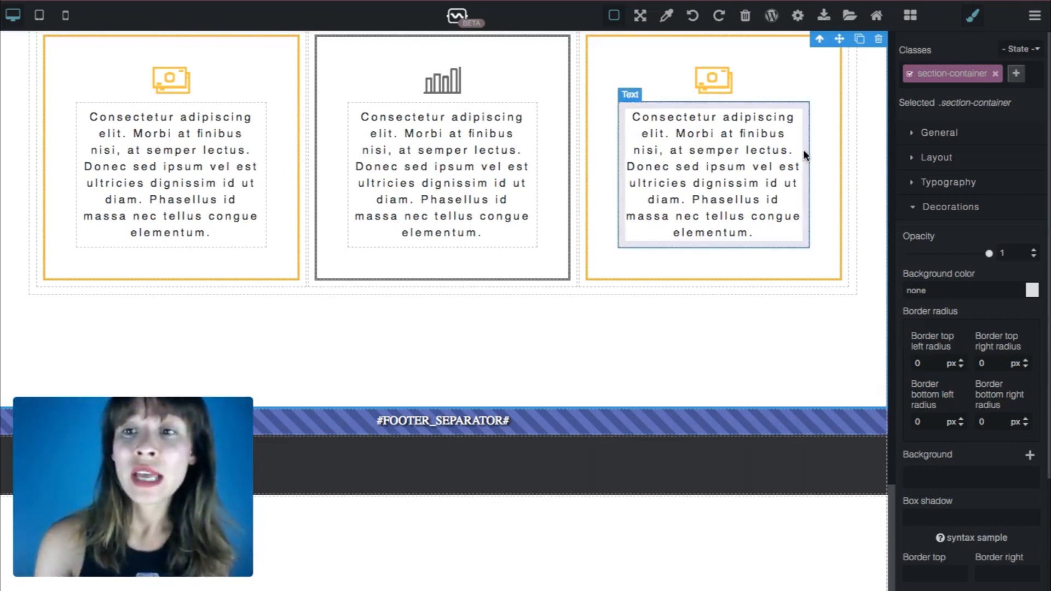
scroll(803, 153, "down", 1)
left_click(910, 15)
left_click_drag(1016, 129, 735, 457)
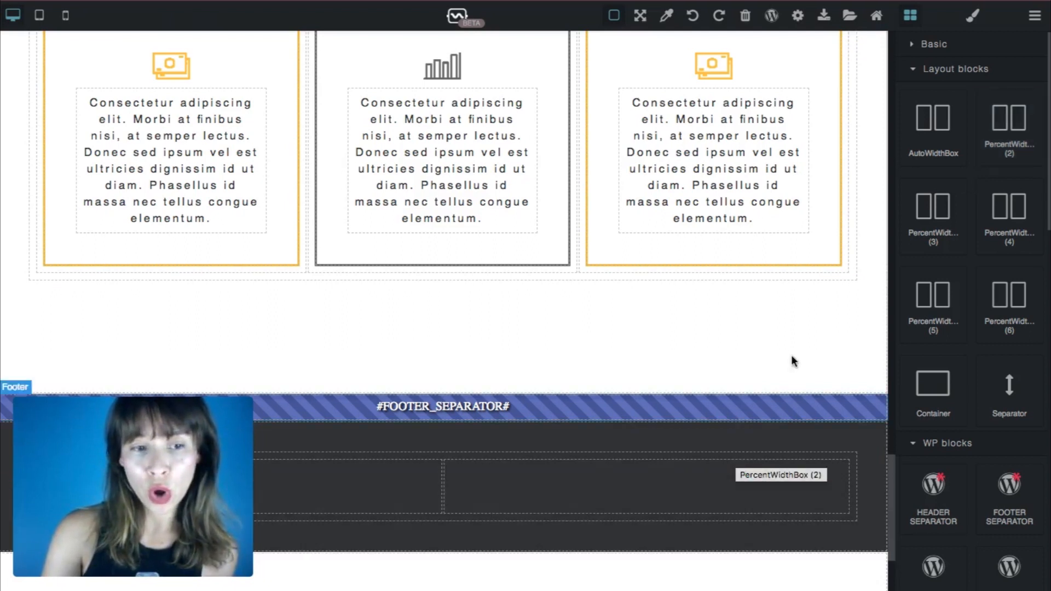
scroll(794, 353, "down", 5)
scroll(798, 344, "up", 1)
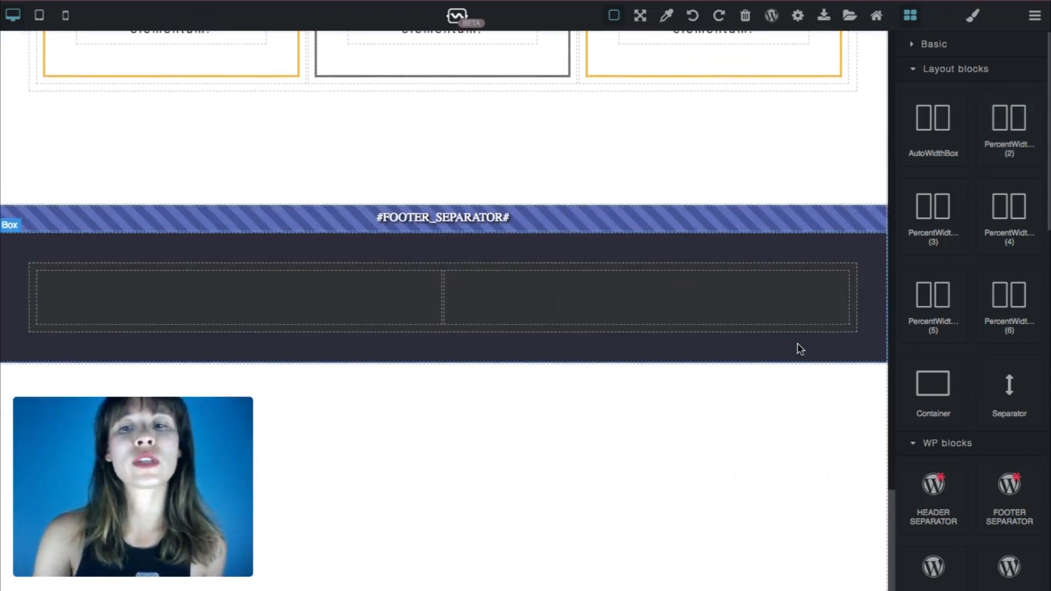
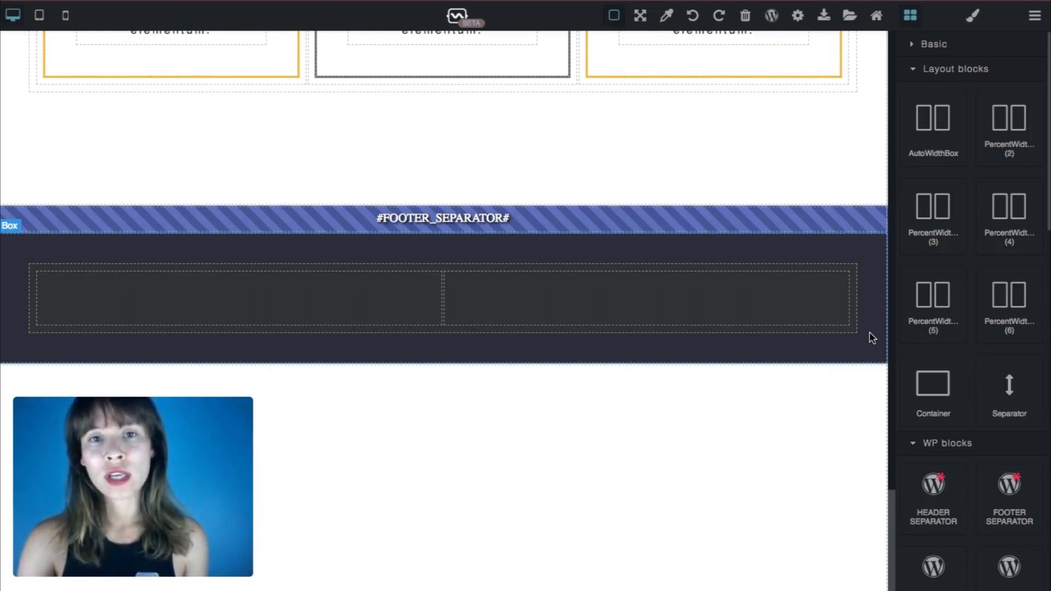
Duplicate the header's STARTUP logo link and move the copy into the footer's first column
scroll(872, 338, "up", 10)
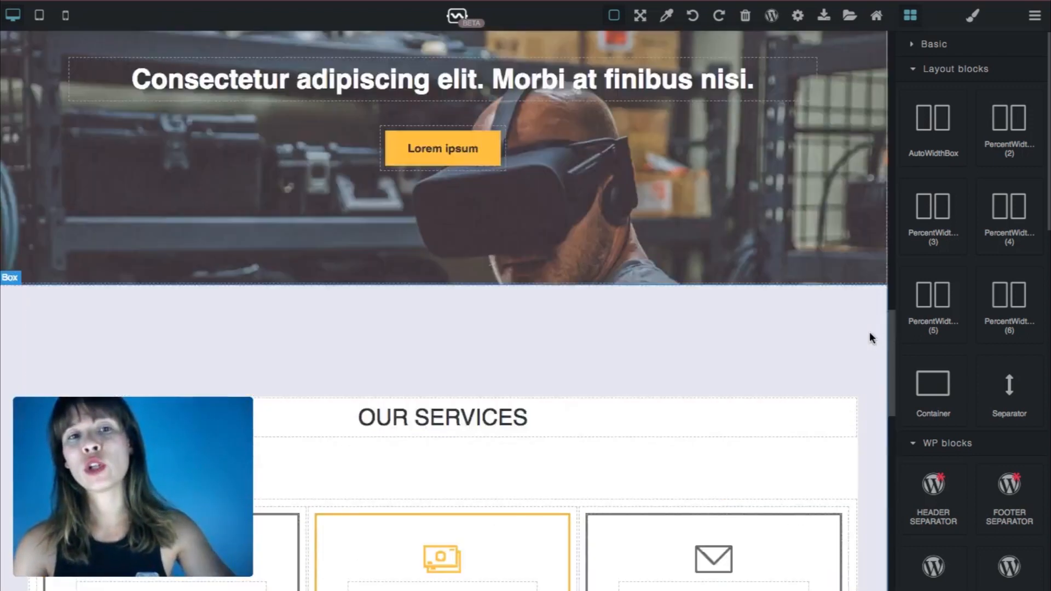
scroll(872, 337, "up", 5)
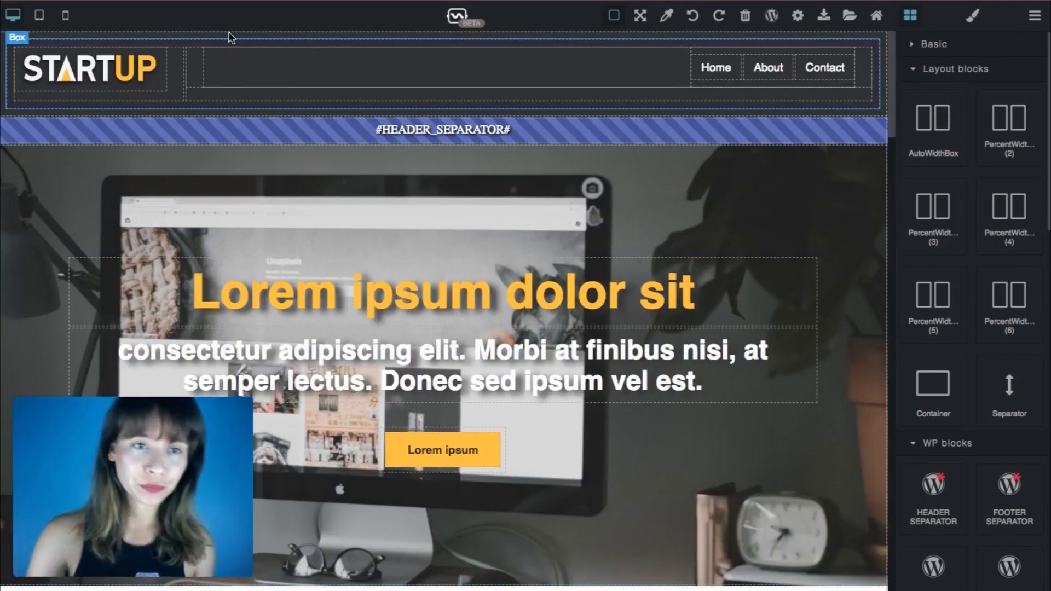
left_click(162, 88)
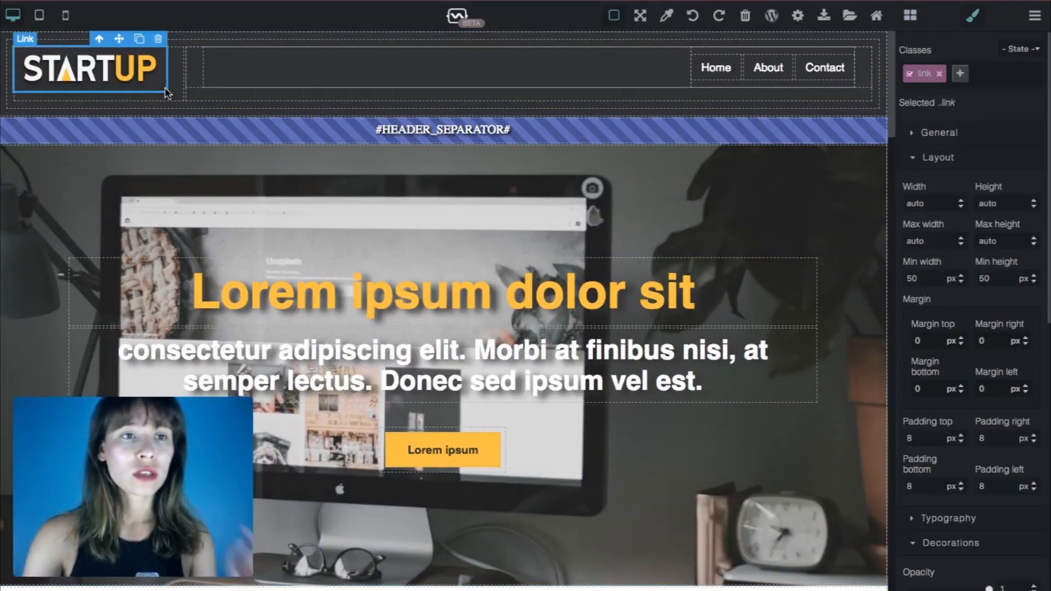
left_click(141, 39)
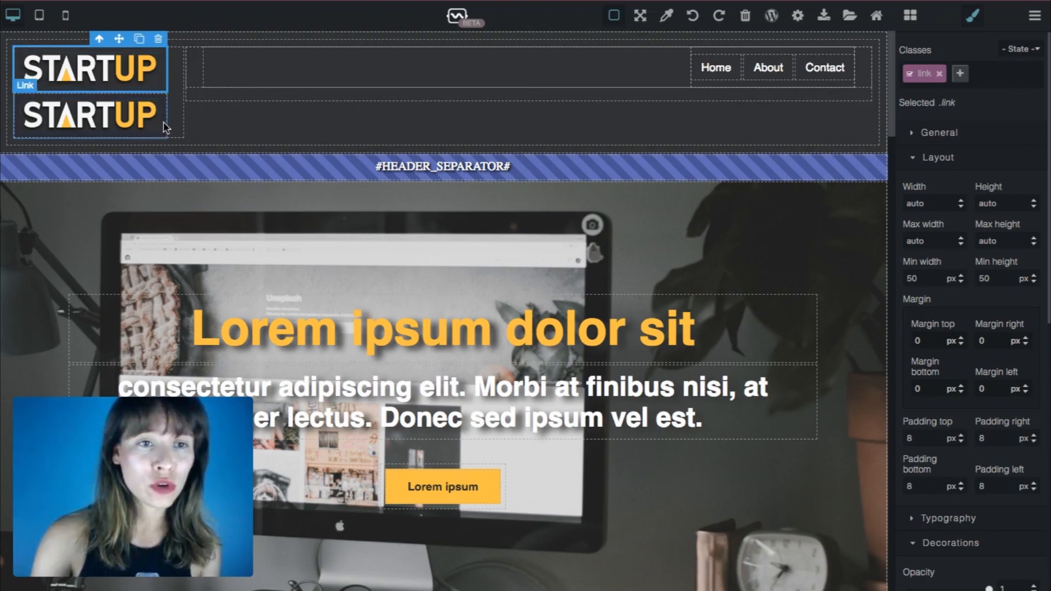
scroll(166, 337, "down", 10)
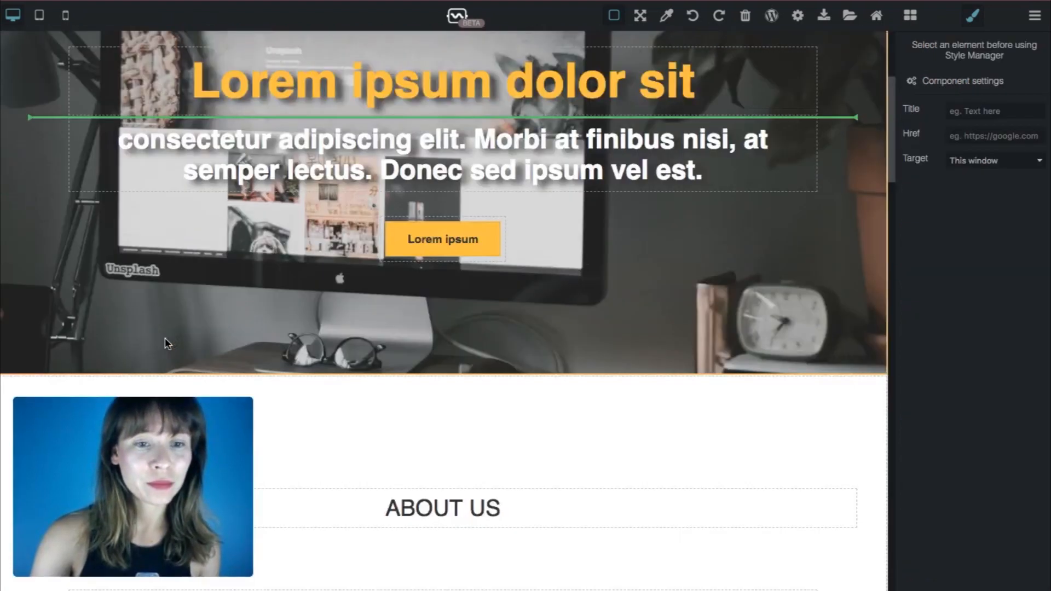
scroll(165, 338, "down", 15)
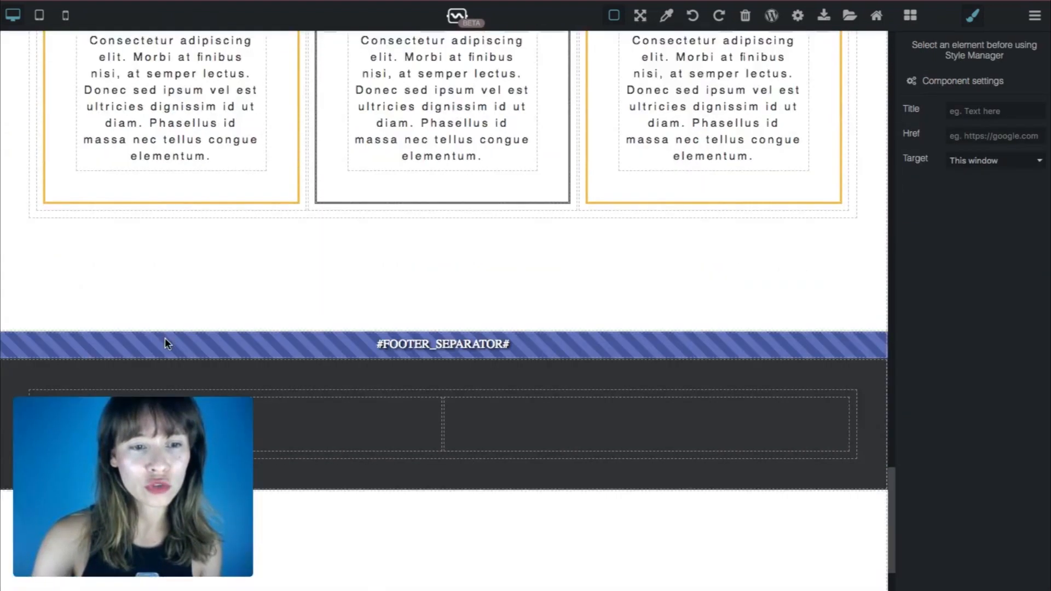
scroll(164, 339, "down", 3)
left_click_drag(165, 338, 144, 280)
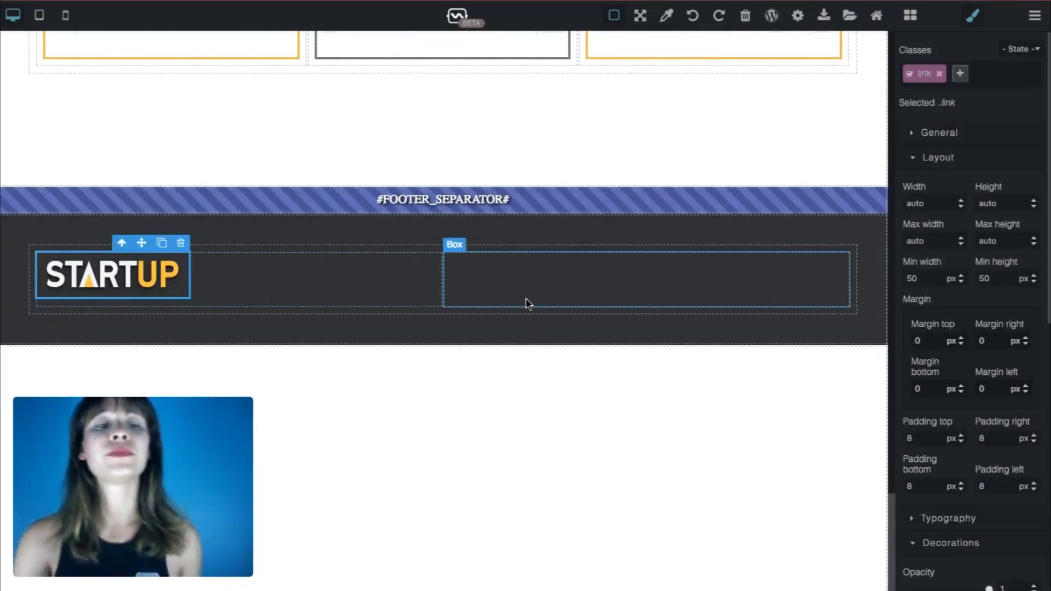
Add a Link Block to the footer's second column and give it the class social-media-link
left_click(347, 289)
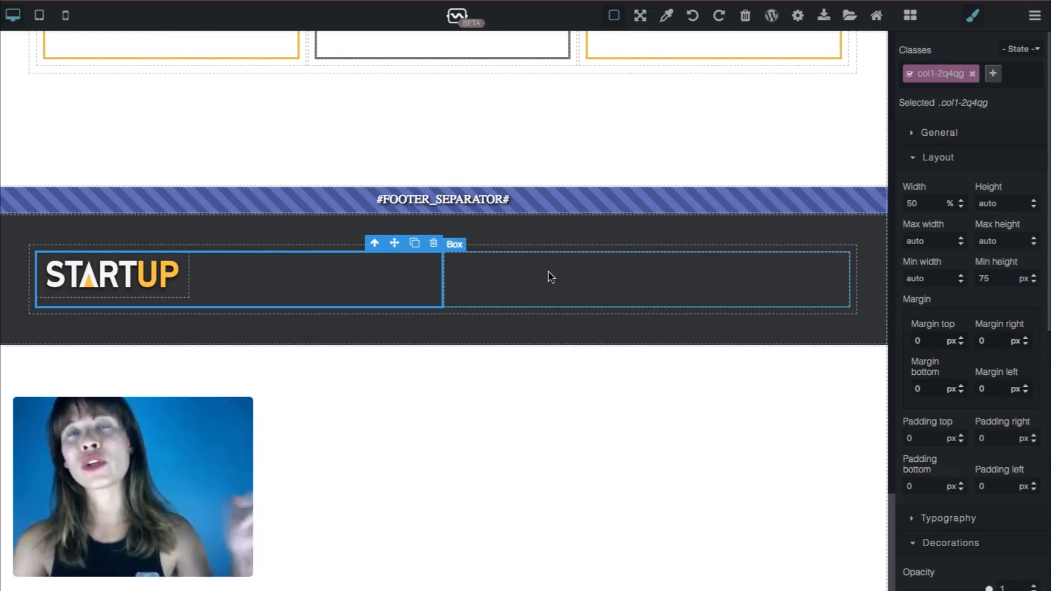
left_click(911, 19)
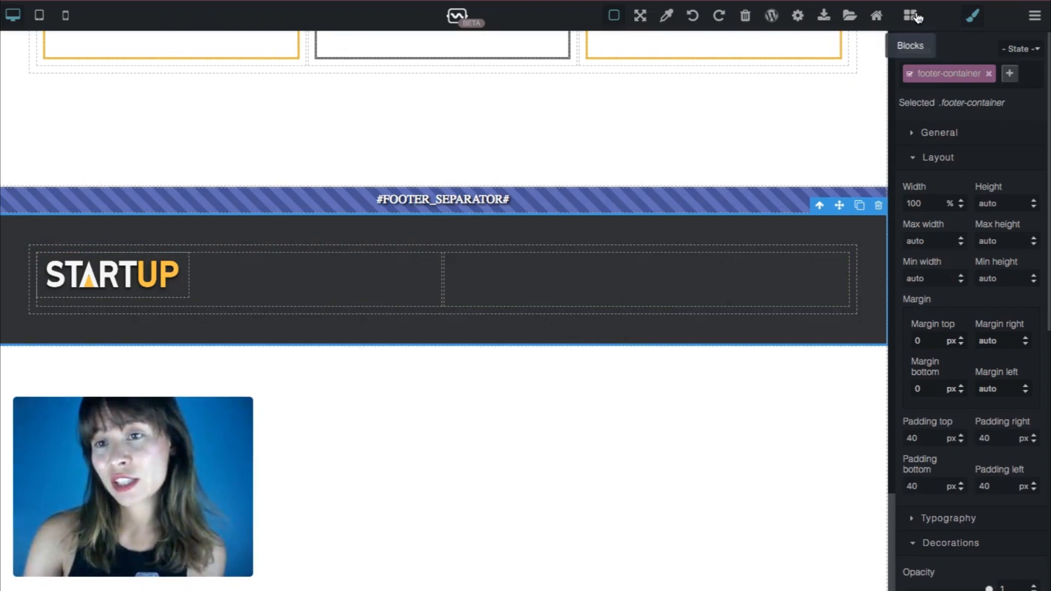
left_click(912, 16)
left_click(935, 44)
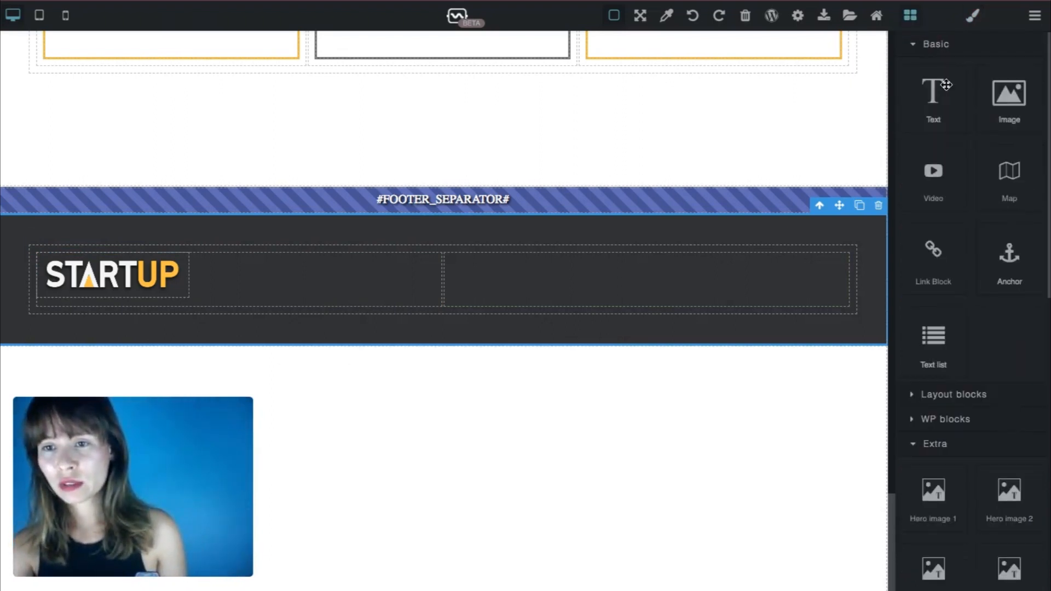
left_click_drag(933, 270, 676, 289)
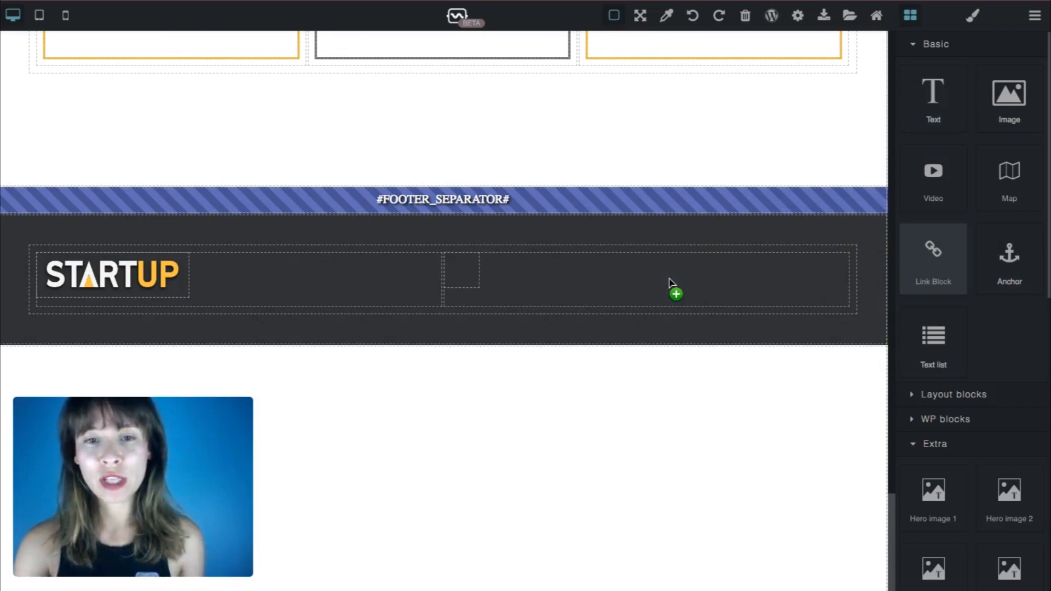
left_click(465, 272)
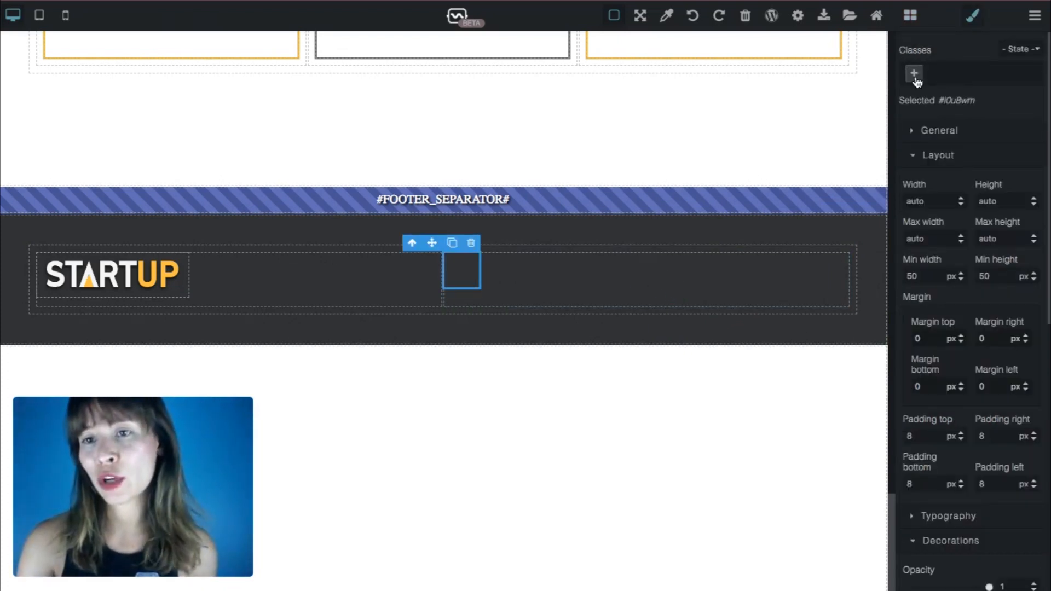
left_click(915, 74)
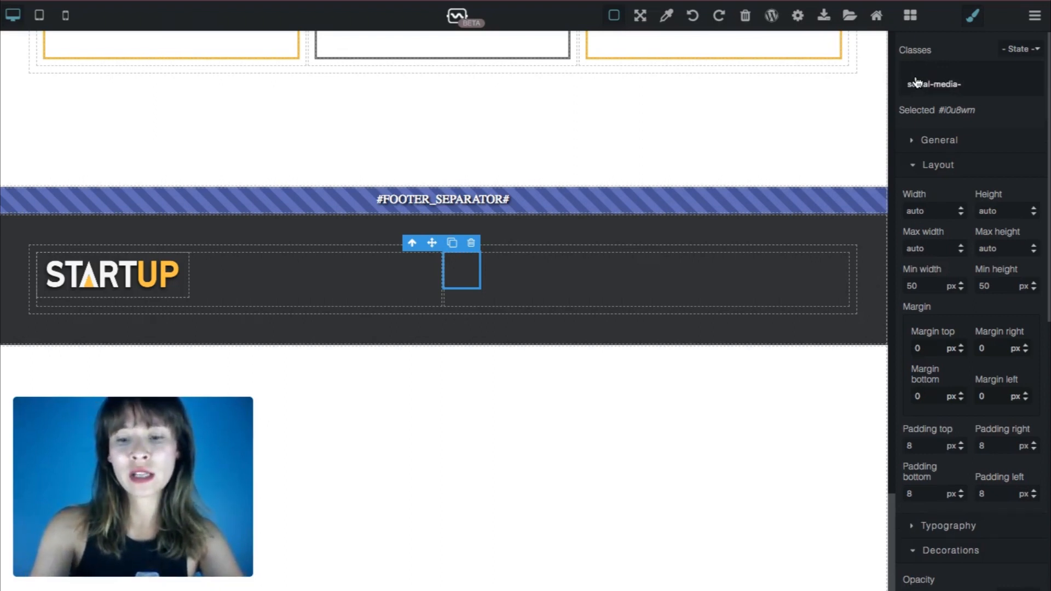
key("Return")
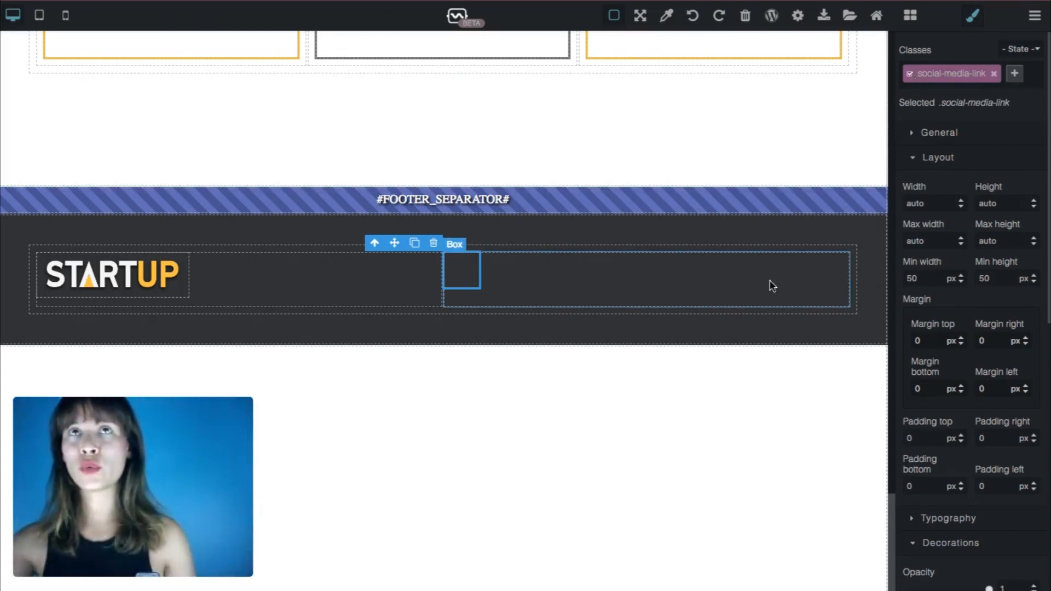
Set the text alignment of the footer's second column to right
left_click(772, 286)
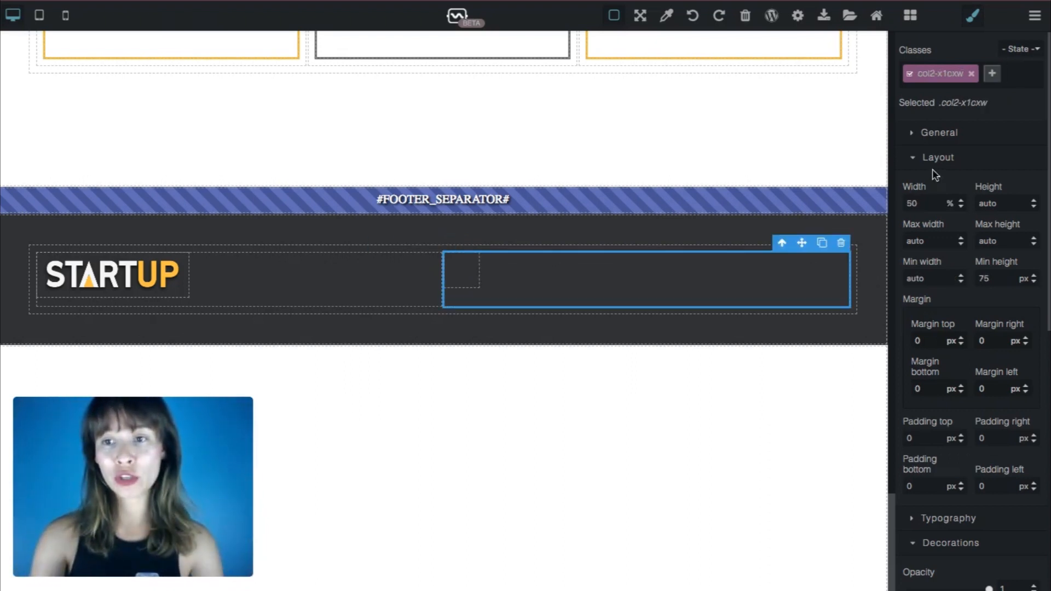
left_click(943, 159)
left_click(947, 184)
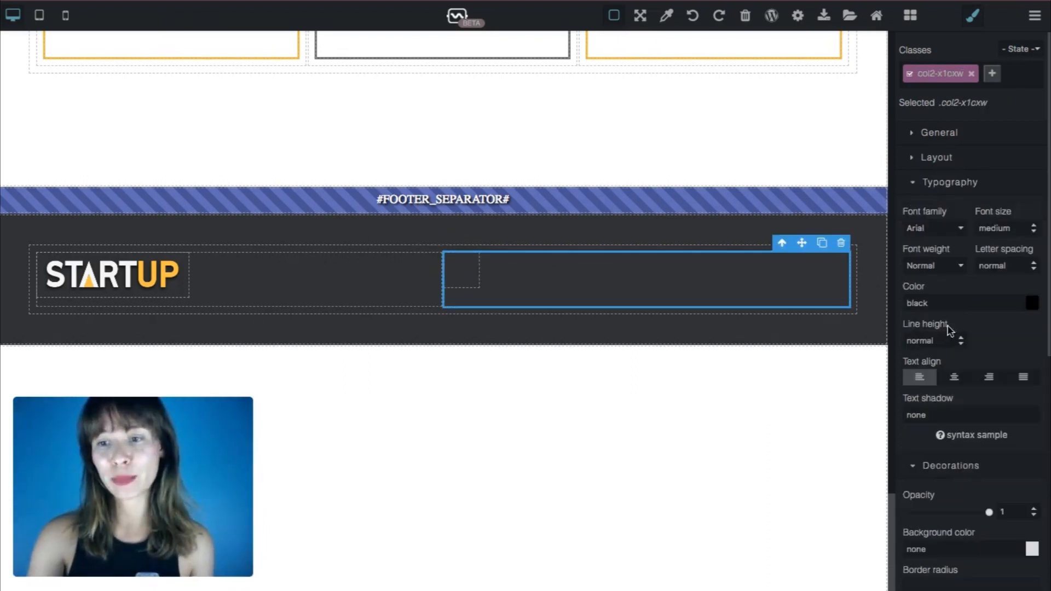
left_click(990, 378)
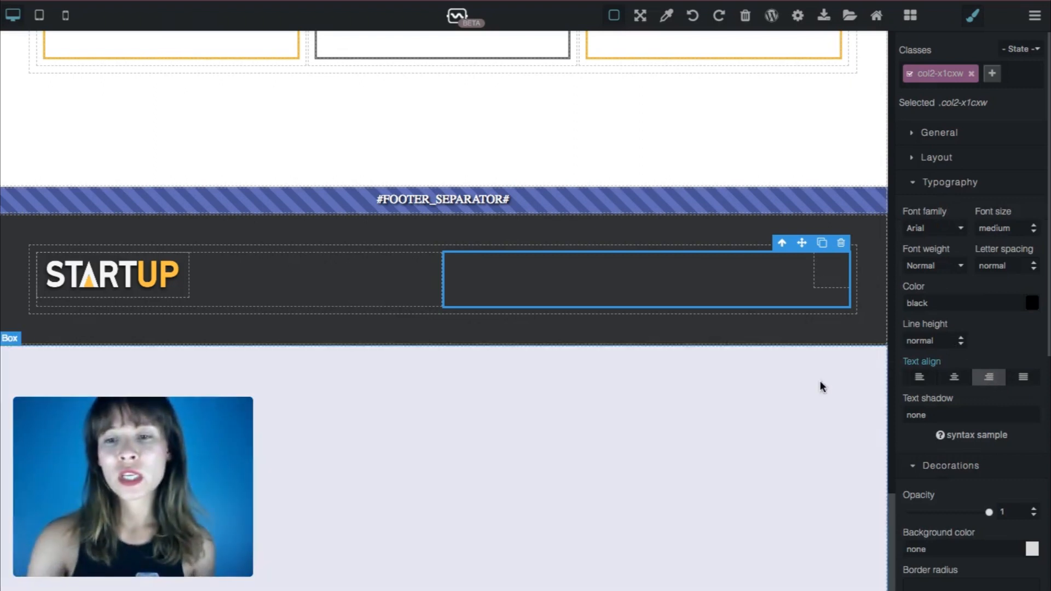
Insert an image in the footer's social-media-link block, using the LinkedIn icon Asset4-a9a.svg
left_click(823, 305)
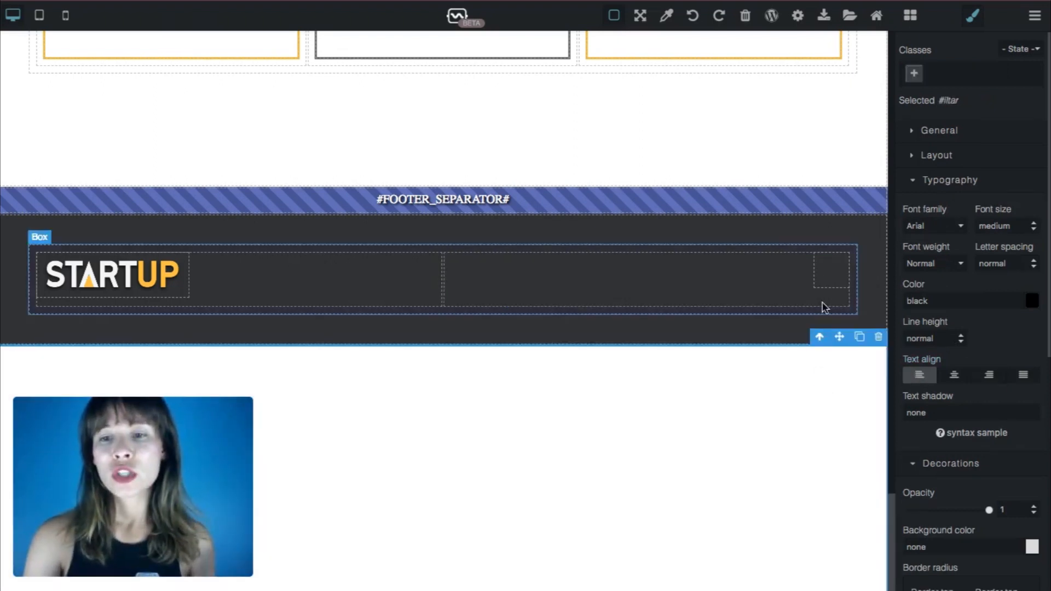
left_click(825, 270)
left_click(911, 14)
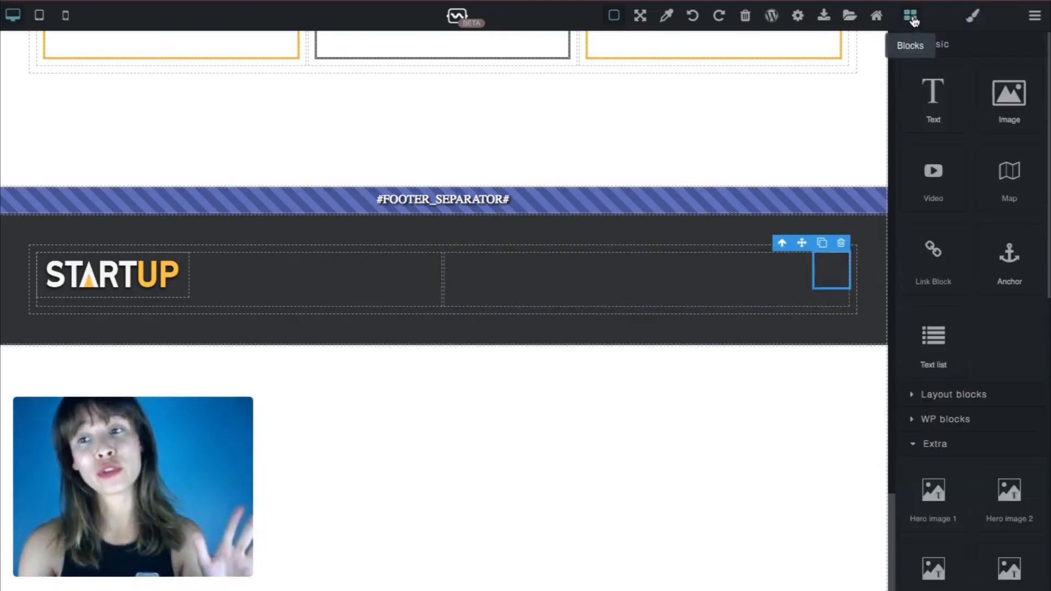
left_click_drag(994, 108, 825, 285)
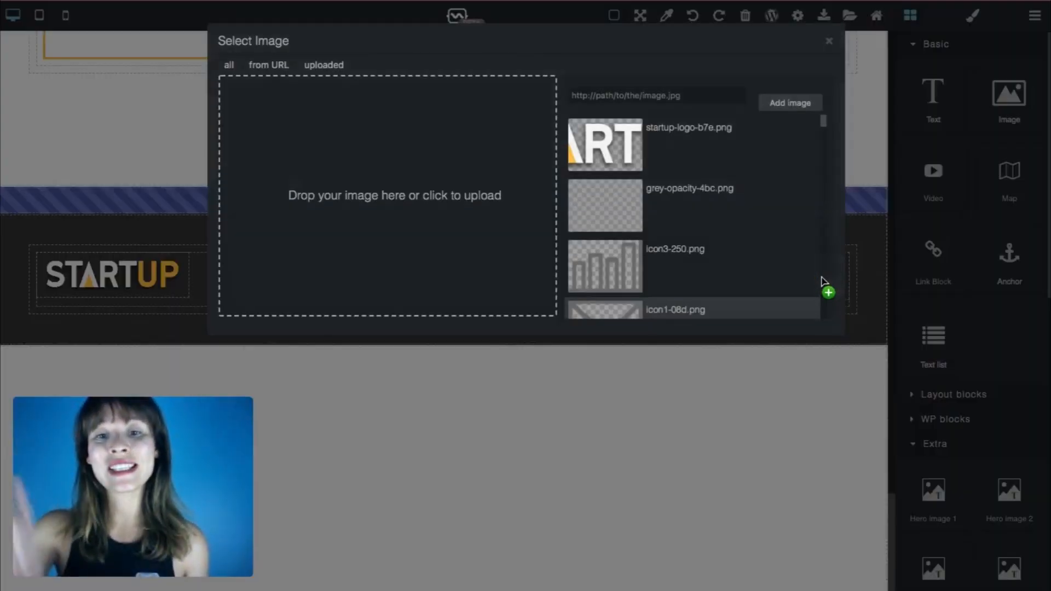
scroll(673, 235, "down", 10)
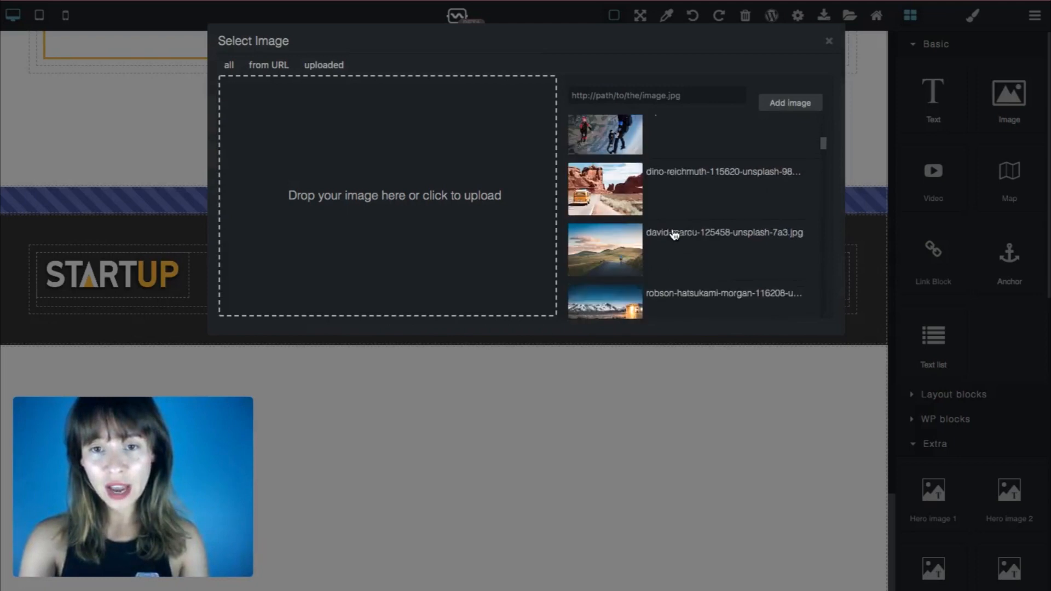
scroll(673, 234, "down", 10)
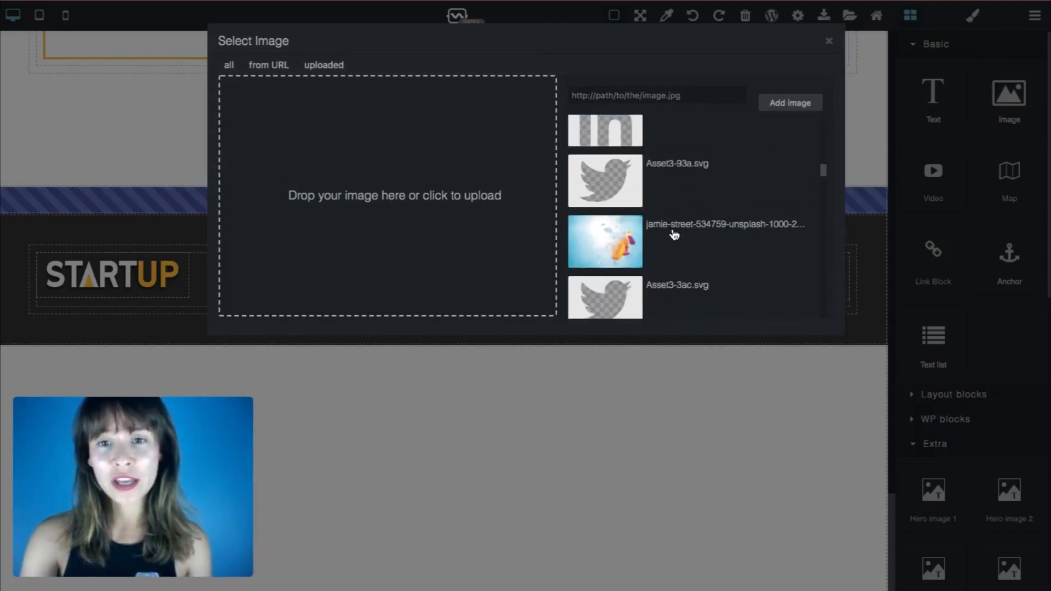
scroll(674, 234, "up", 1)
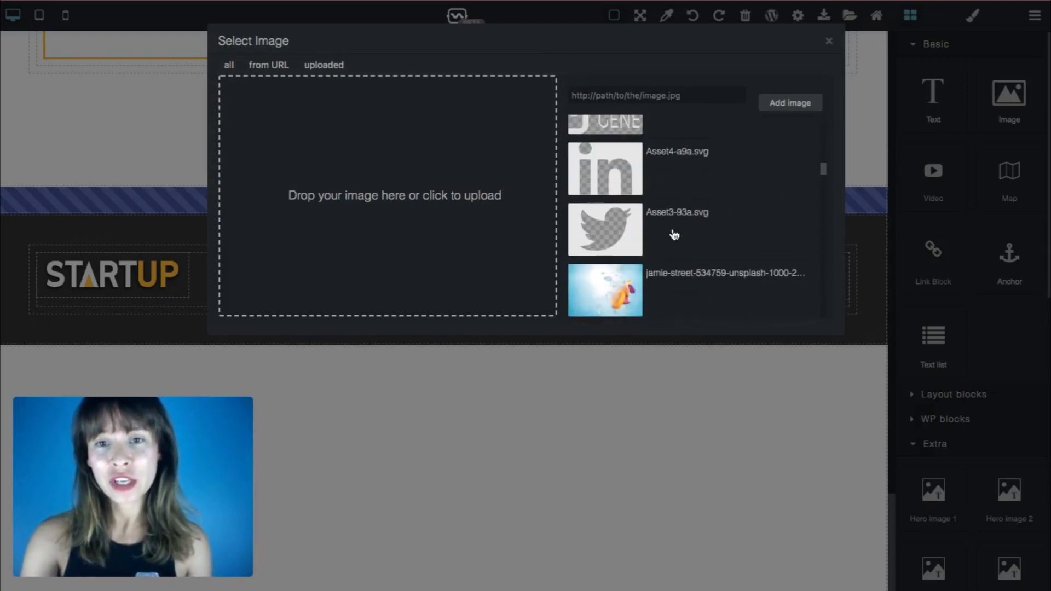
left_click(606, 162)
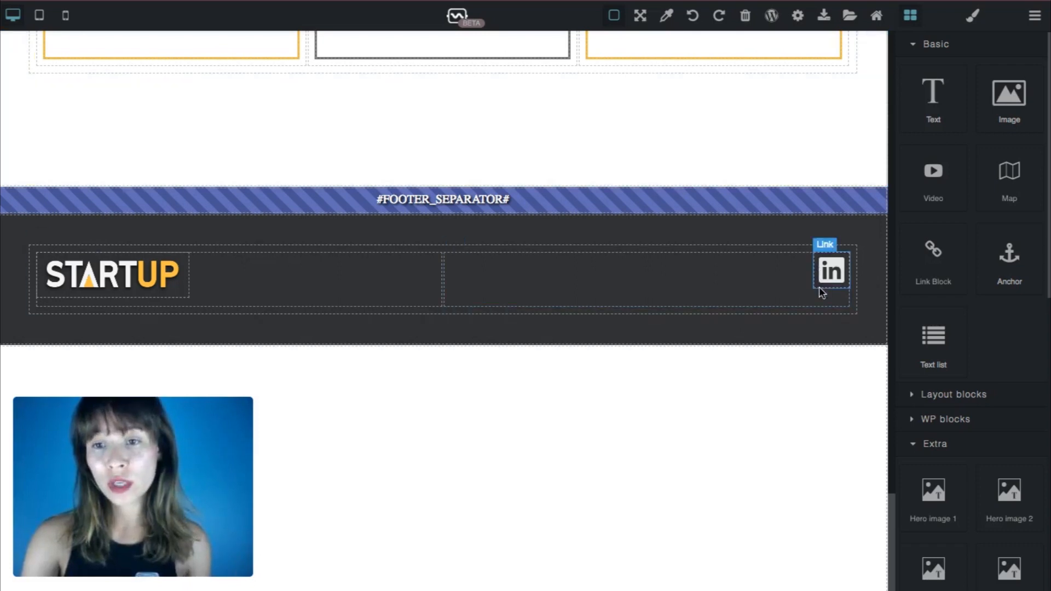
Give the LinkedIn icon image in the footer the class social-icon
left_click(833, 276)
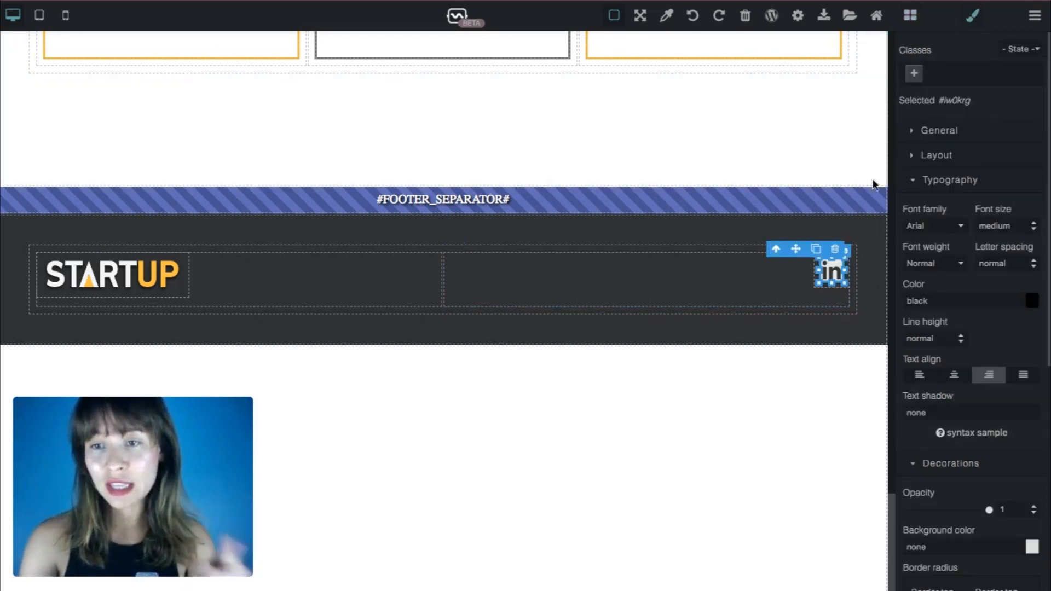
left_click(914, 79)
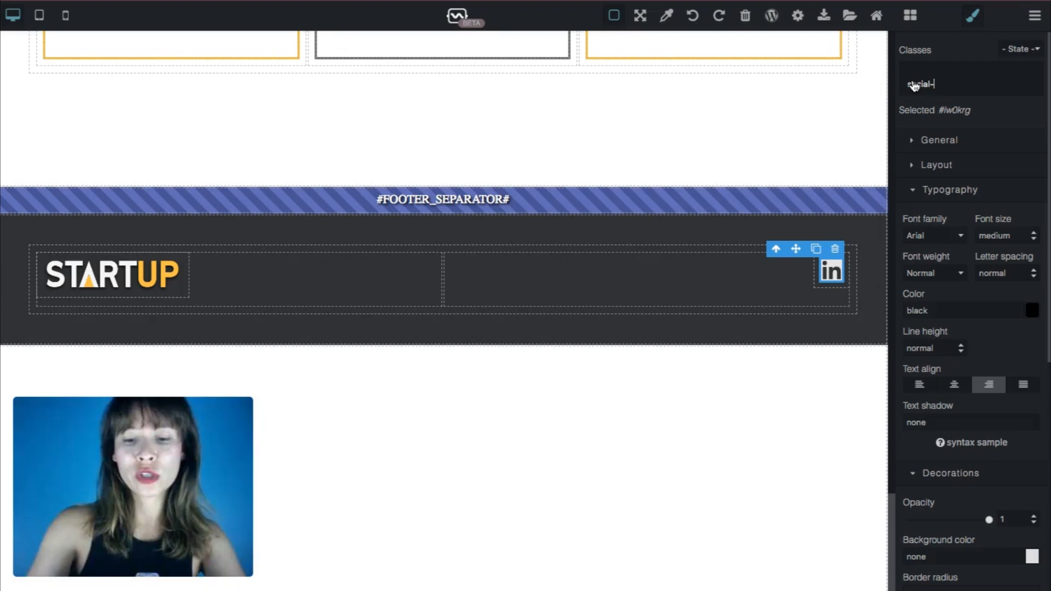
type("social-icon")
key("Return")
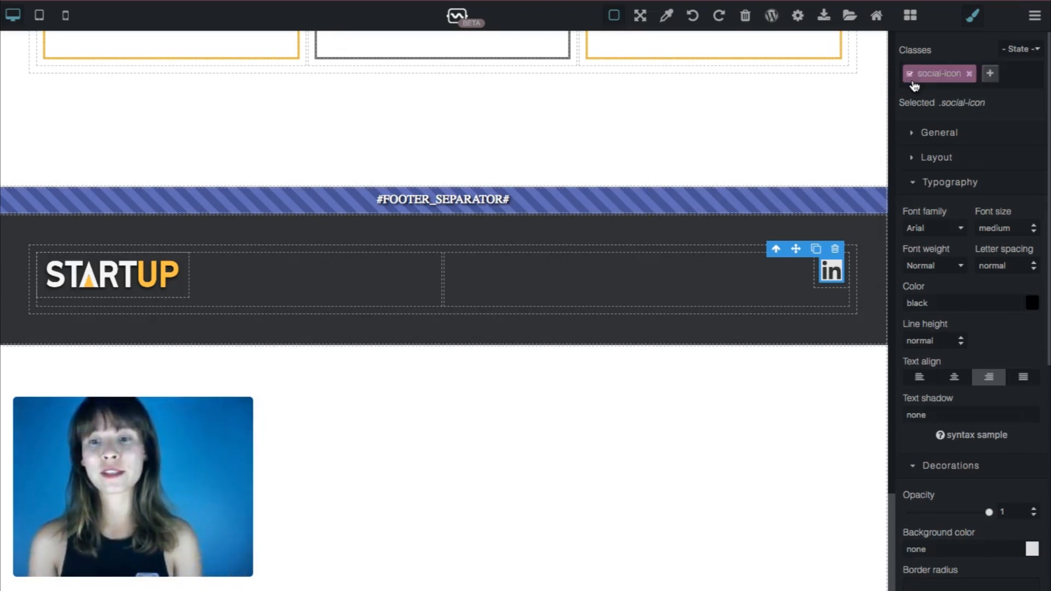
Duplicate the LinkedIn link block three times to make a row of four social links
left_click(849, 287)
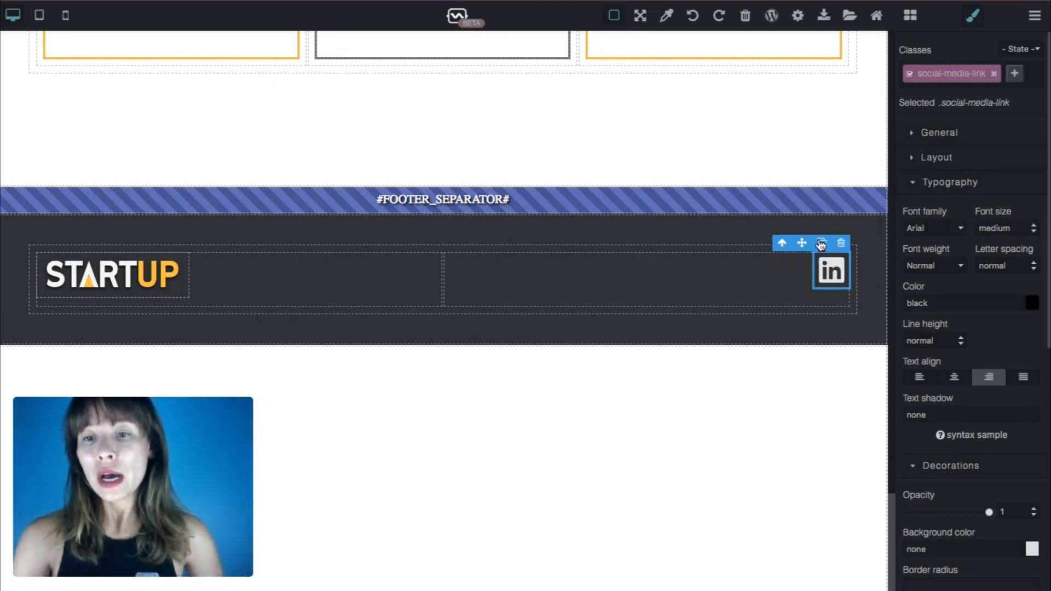
left_click(822, 243)
left_click(784, 243)
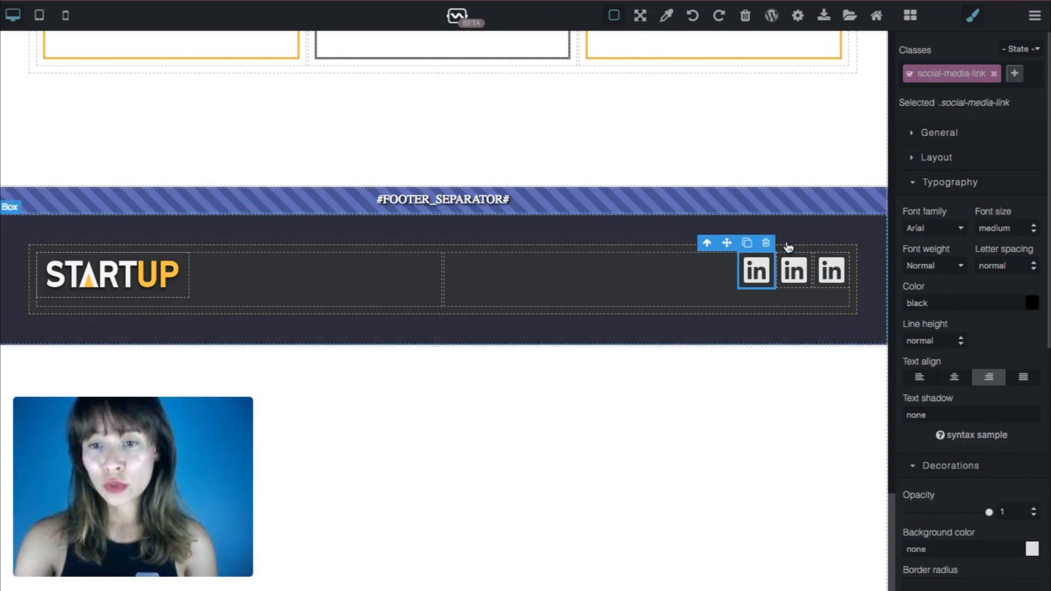
left_click(747, 243)
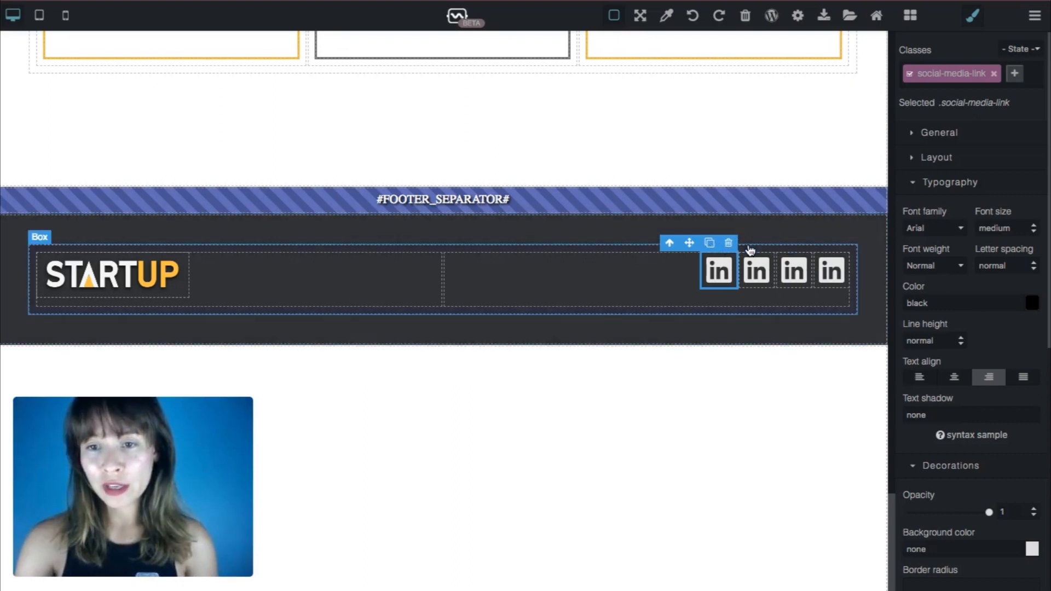
Replace the second social link's image with the Twitter icon Asset3-93a.svg
left_click(769, 296)
double_click(756, 273)
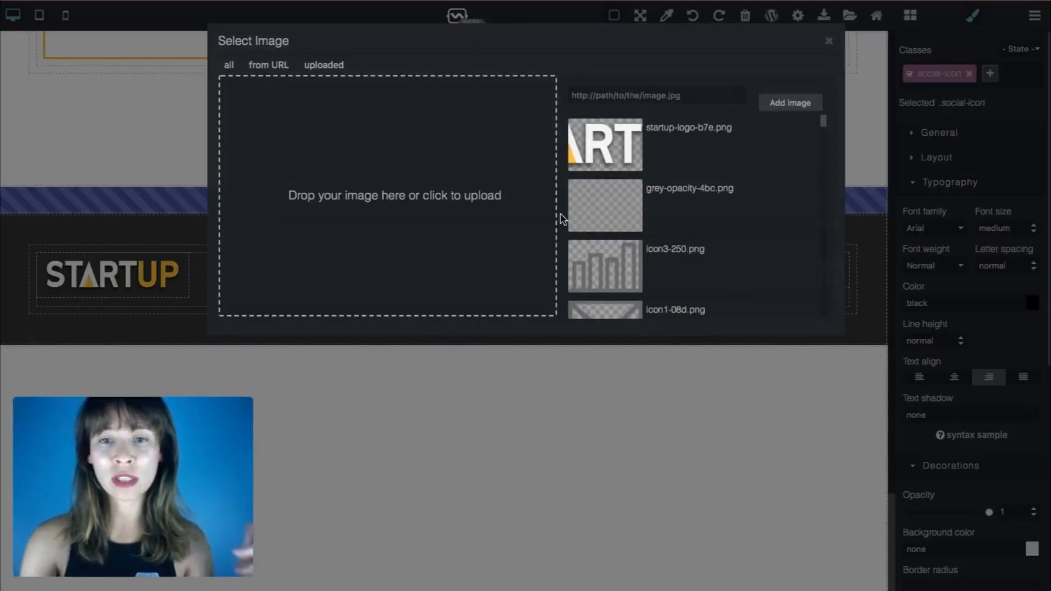
scroll(623, 219, "down", 15)
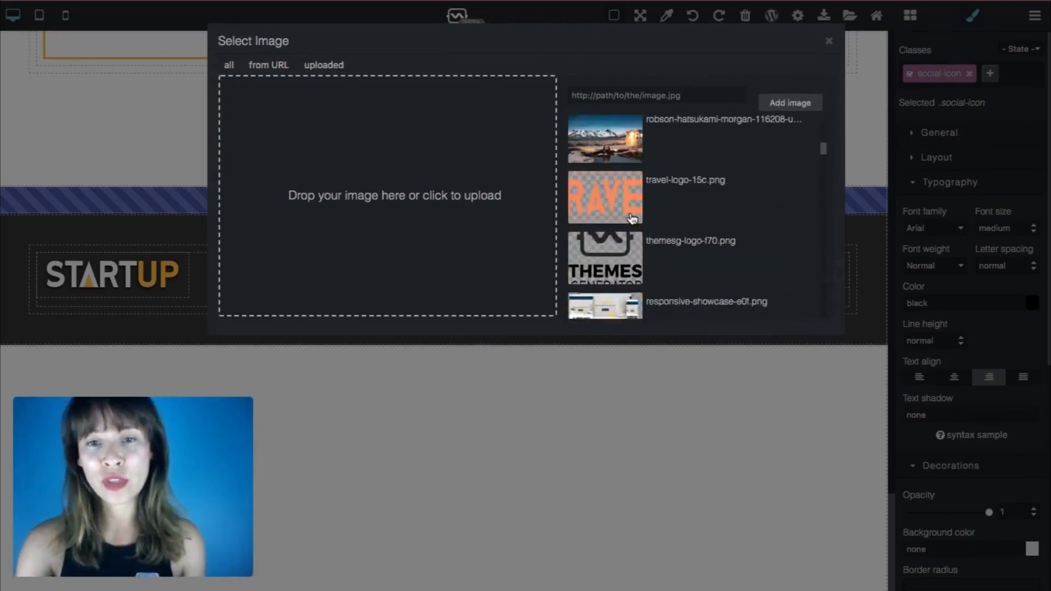
scroll(624, 208, "down", 10)
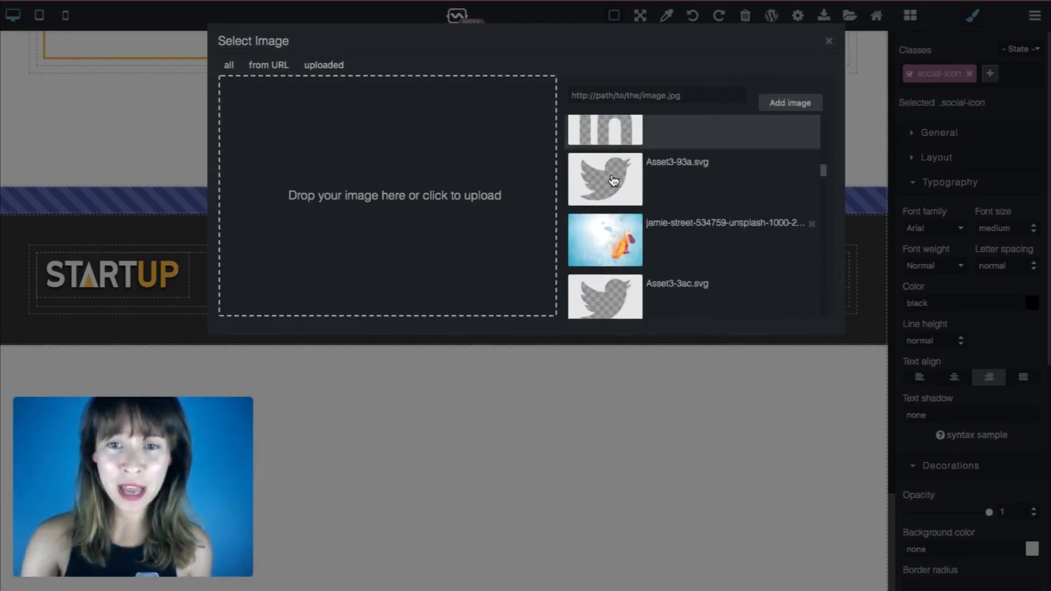
left_click(613, 178)
Replace the third social link's image with the Instagram icon Asset2-ac6.svg
double_click(793, 272)
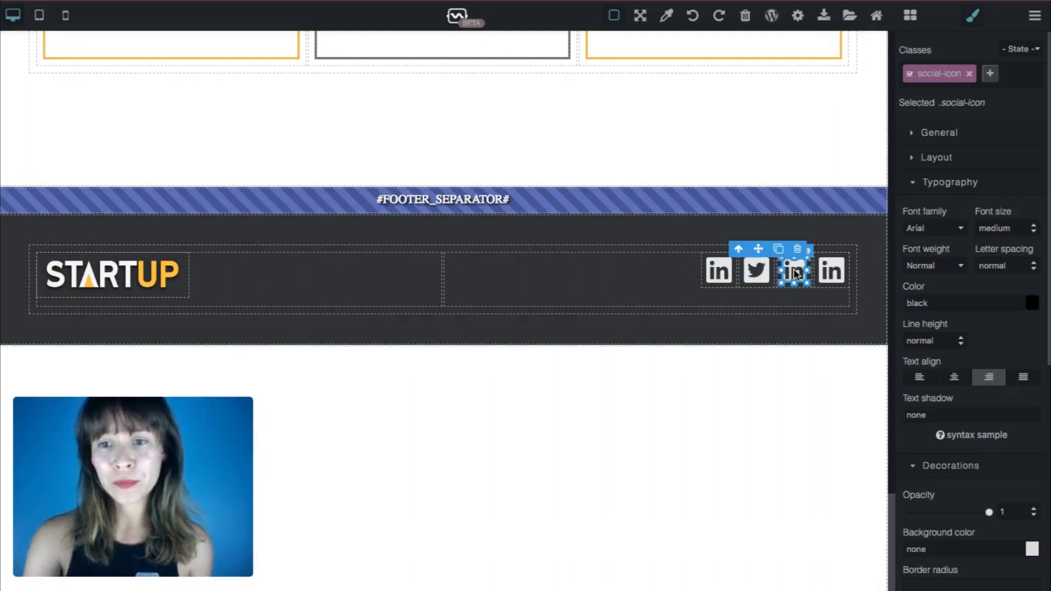
scroll(669, 305, "down", 20)
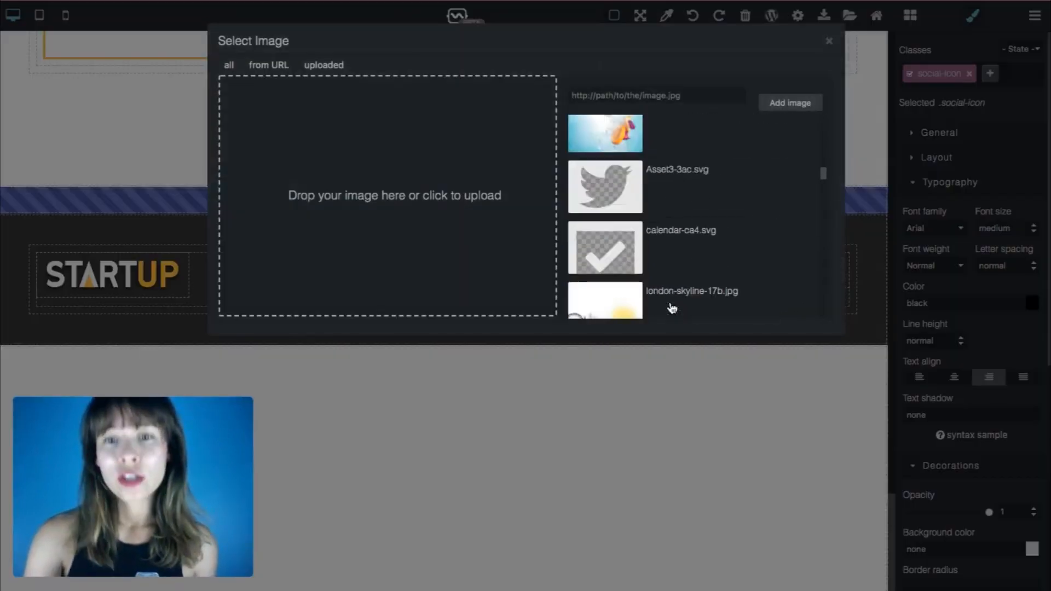
scroll(671, 308, "down", 20)
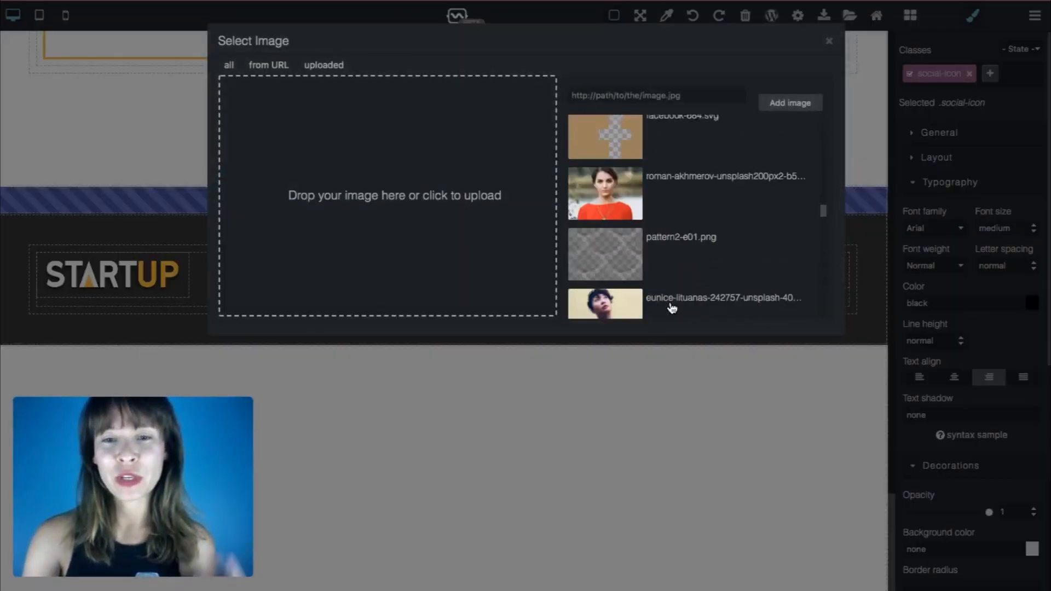
scroll(672, 308, "down", 20)
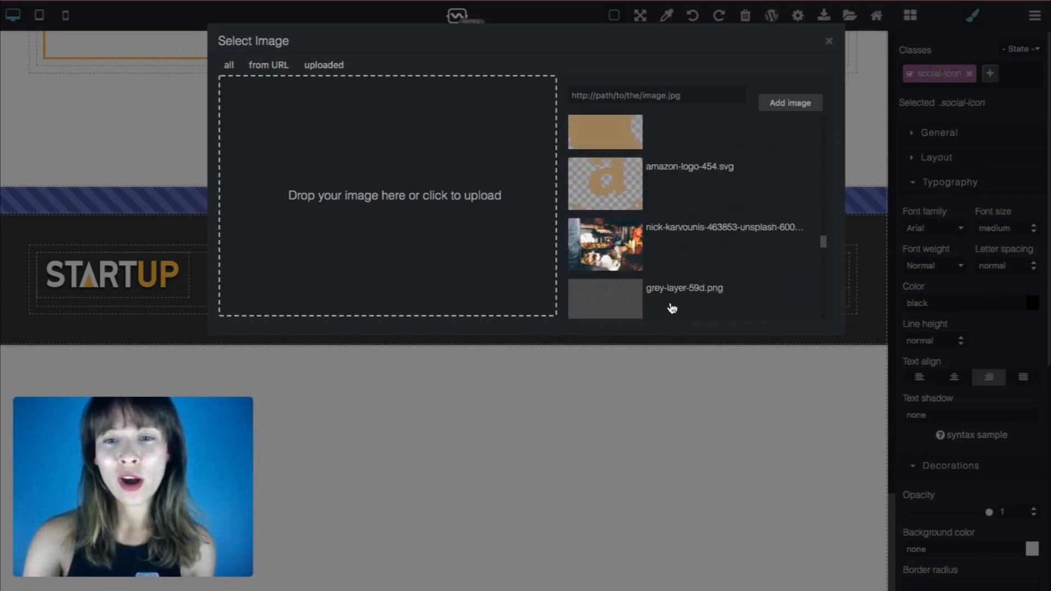
scroll(671, 308, "down", 3)
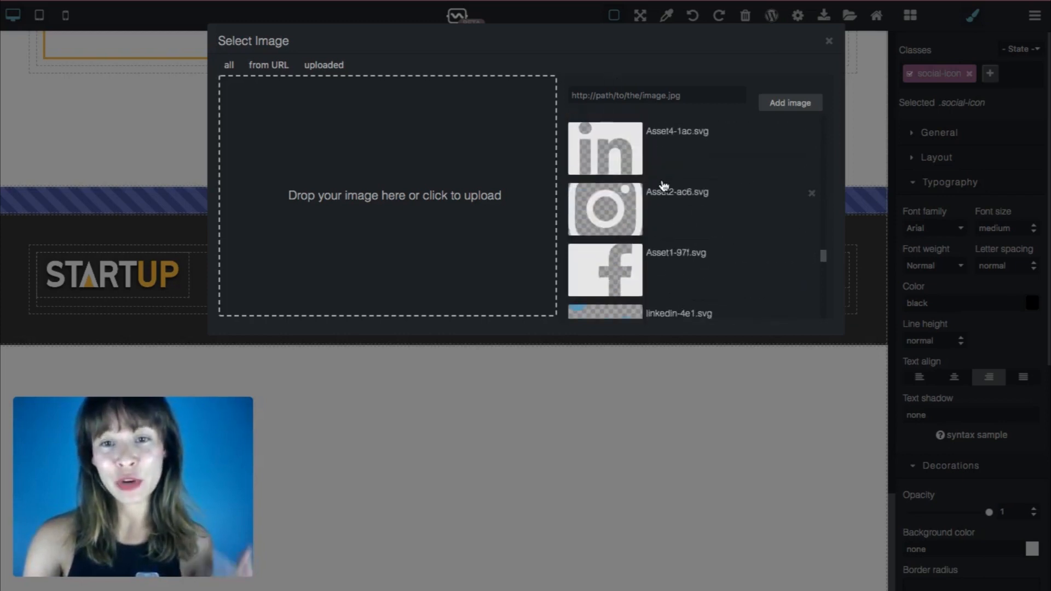
left_click(663, 204)
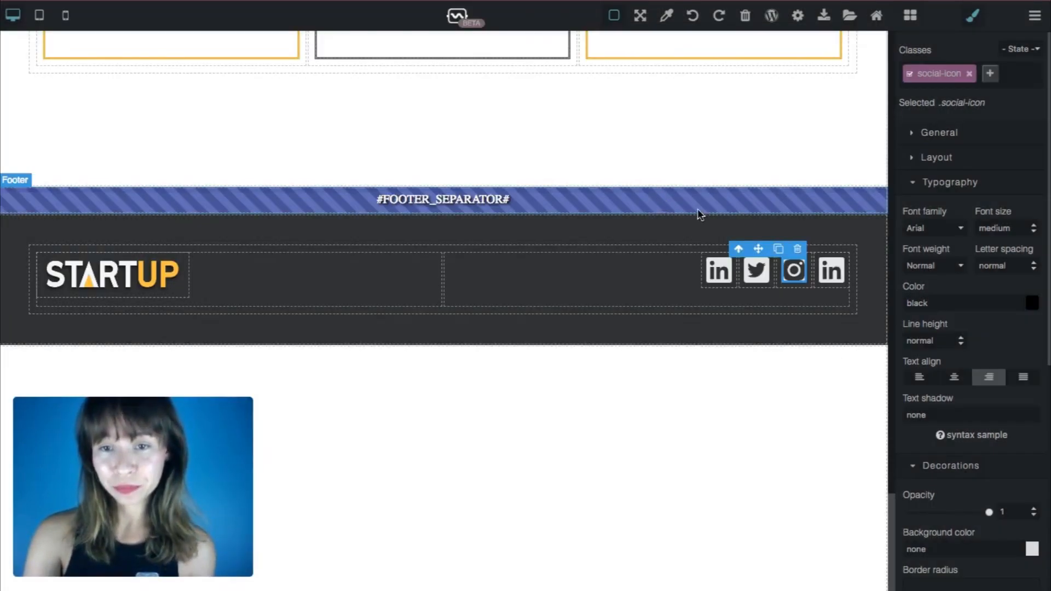
Replace the fourth social link's image with the Facebook icon Asset1-97f.svg
double_click(836, 267)
scroll(652, 235, "down", 15)
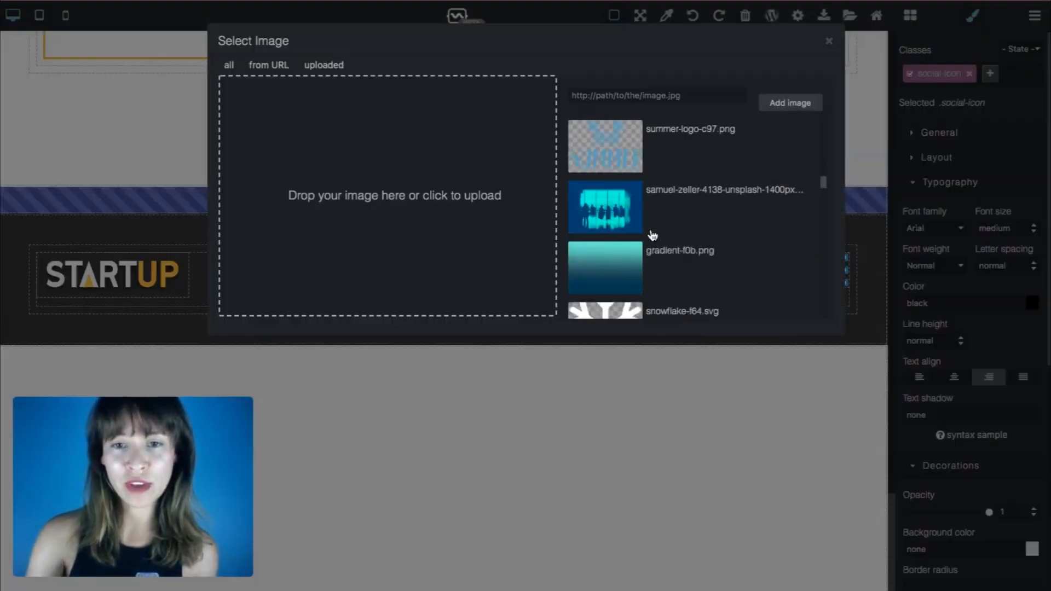
scroll(652, 235, "down", 10)
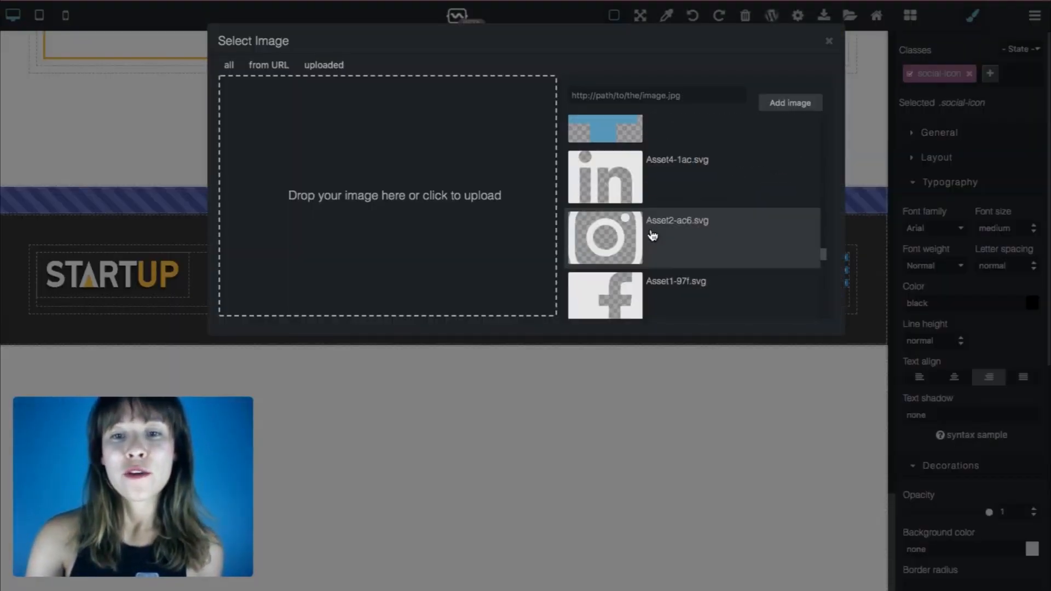
left_click(610, 205)
Hide the element borders to preview the footer, and show them again
left_click(879, 461)
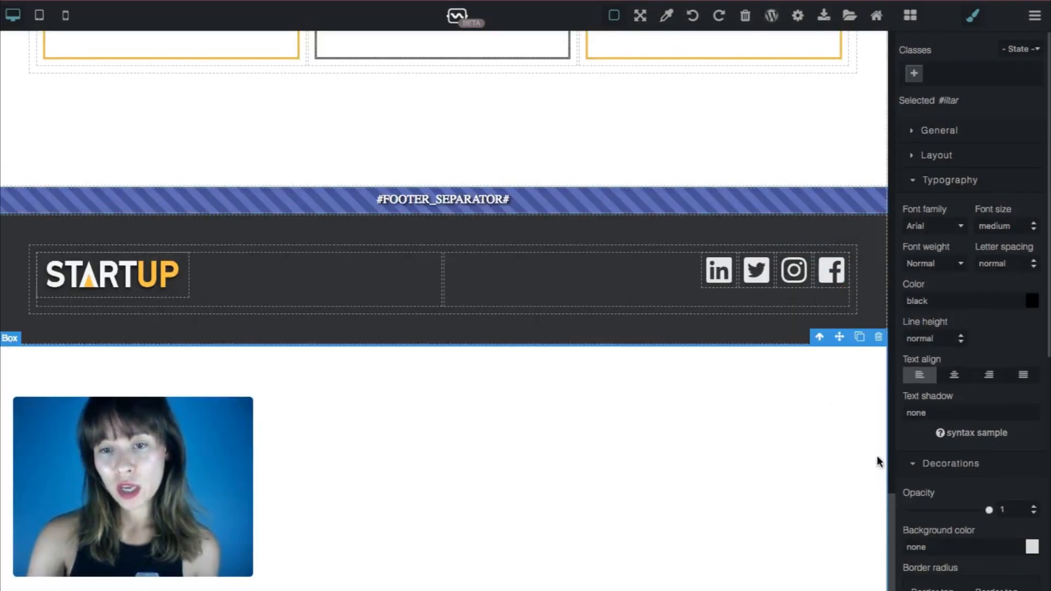
left_click(616, 26)
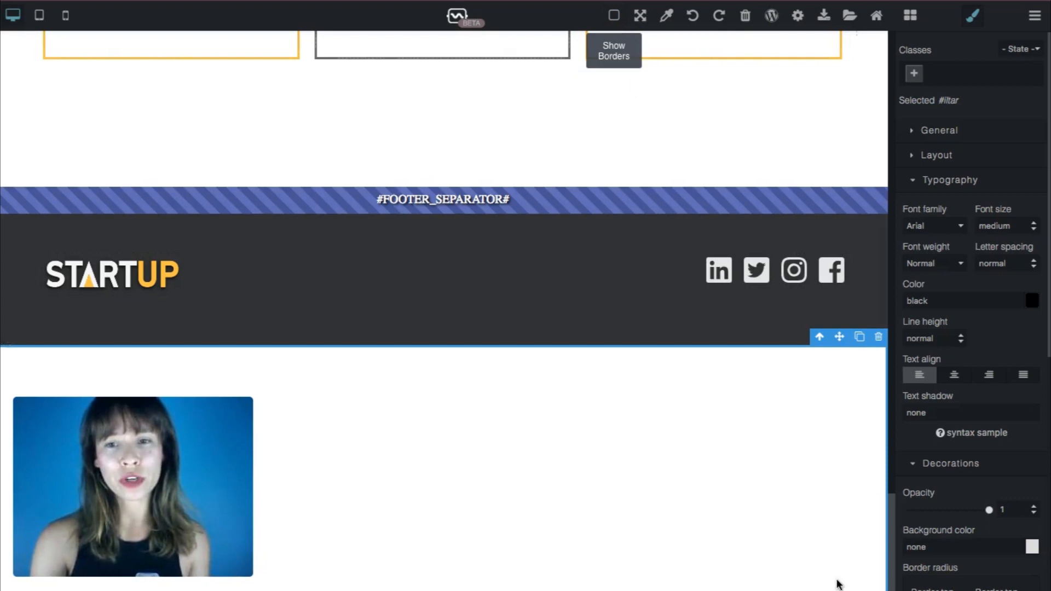
left_click(610, 17)
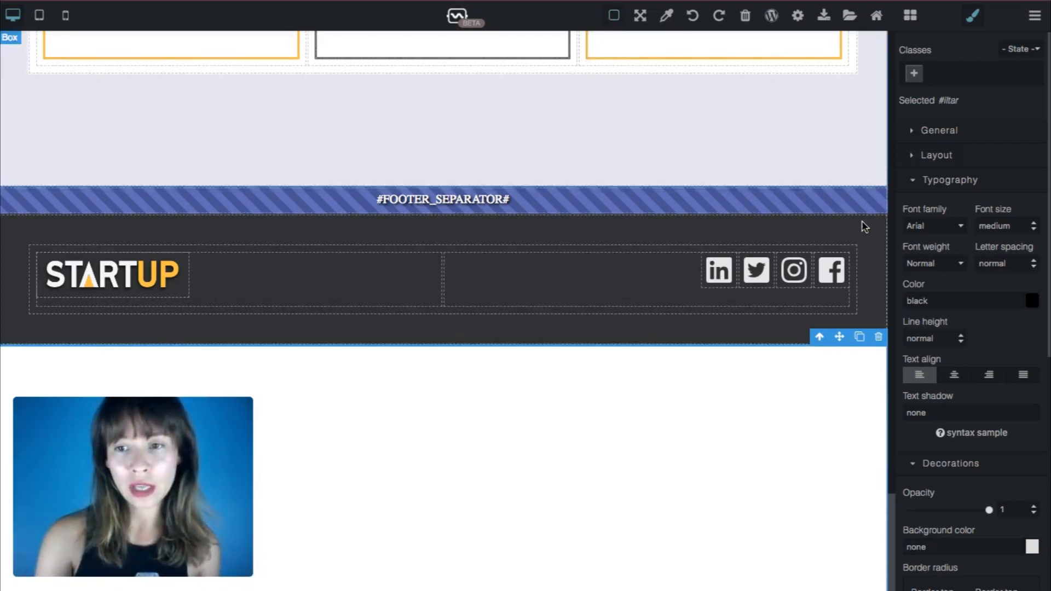
Place a Text block below the logo in the footer's first column and give it the class footer-text
left_click(854, 293)
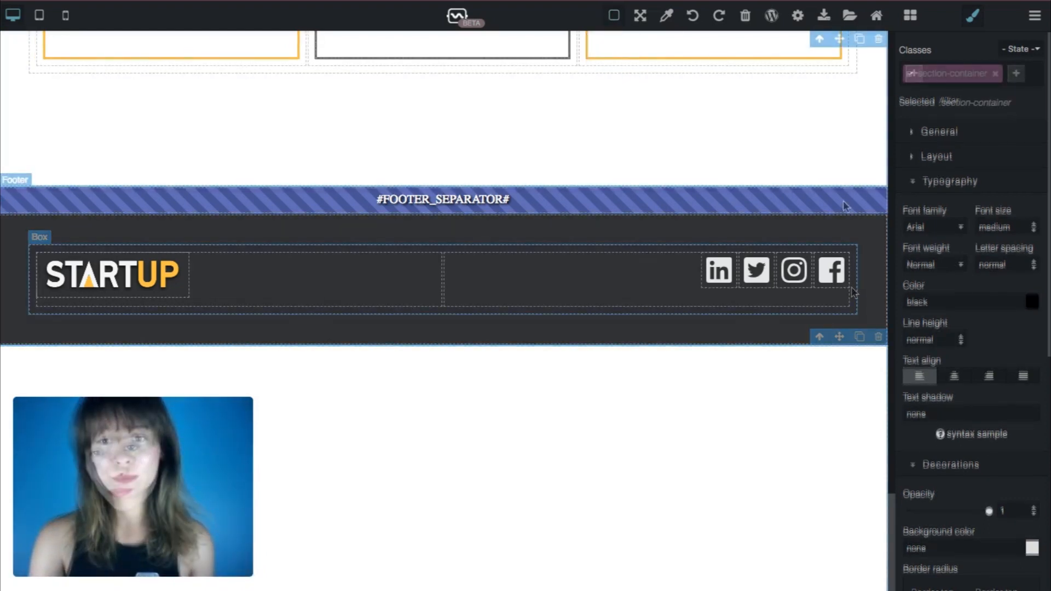
left_click(907, 17)
left_click_drag(934, 96, 219, 298)
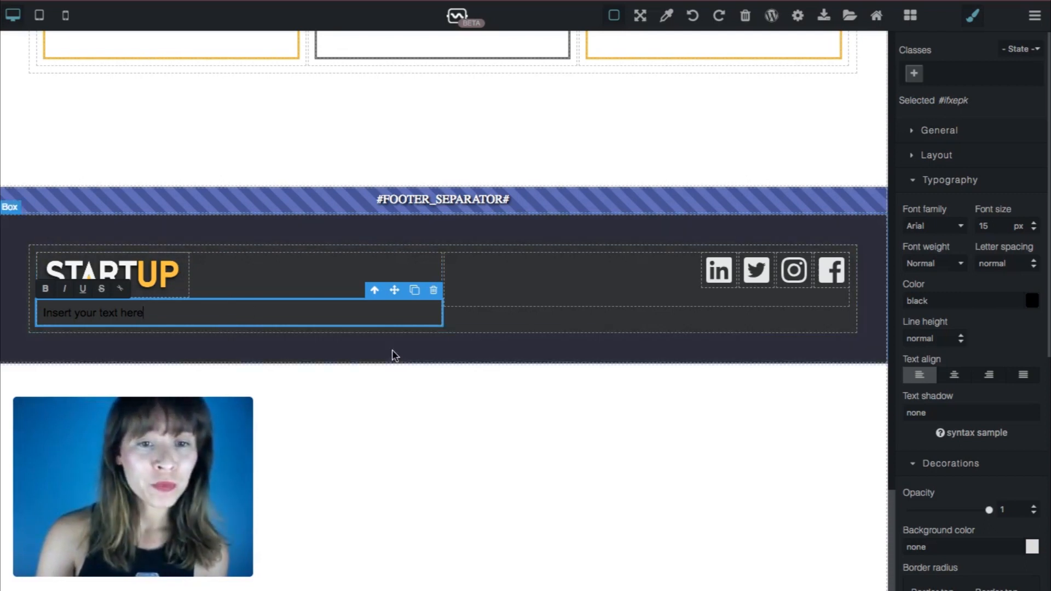
left_click(914, 72)
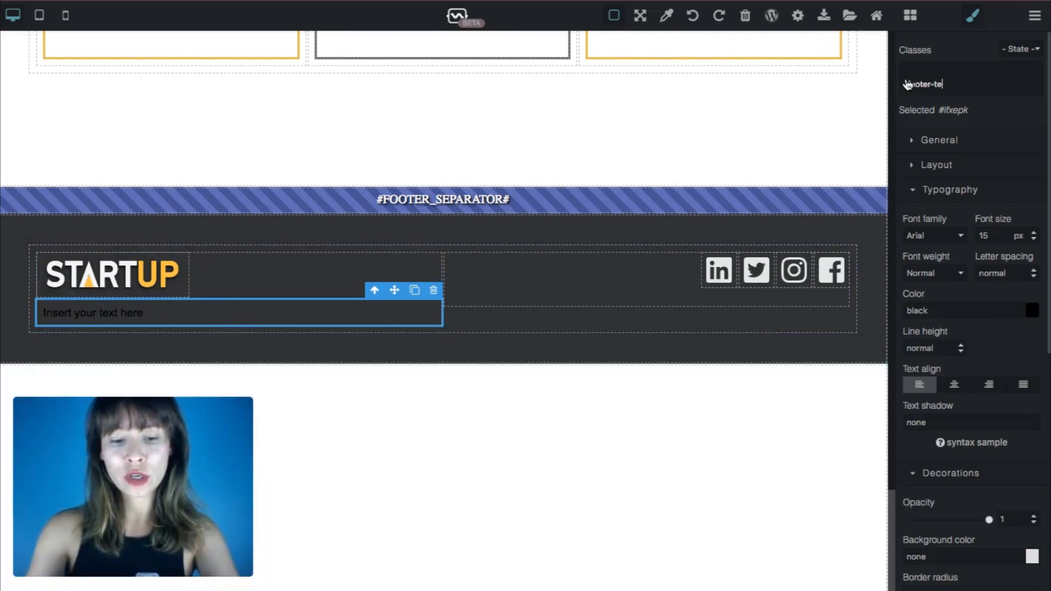
type("footer-text")
key("Return")
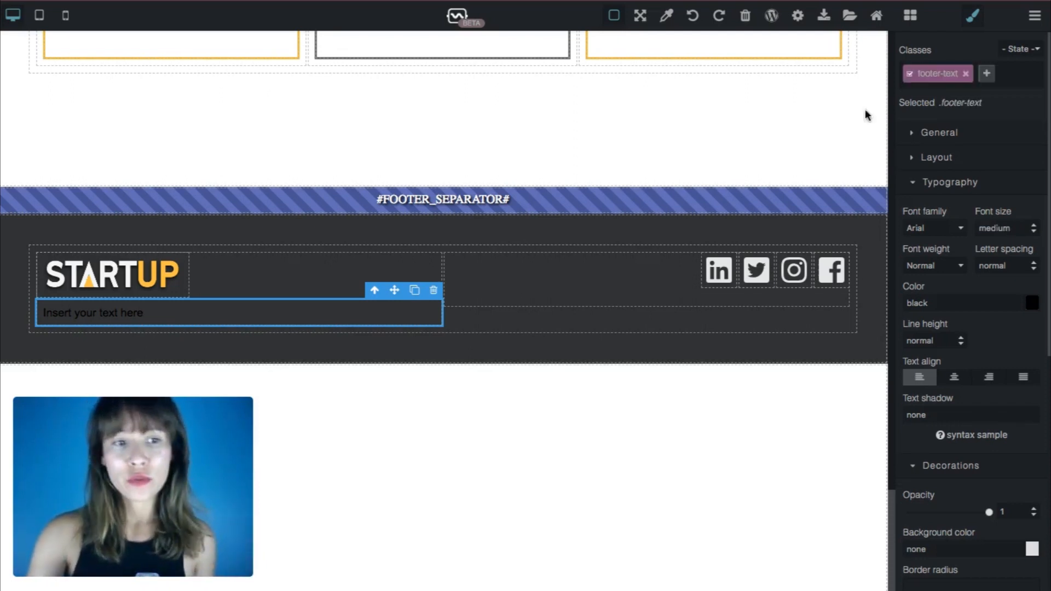
Set the footer-text class's font to Helvetica and its font size to 12 px
left_click(958, 228)
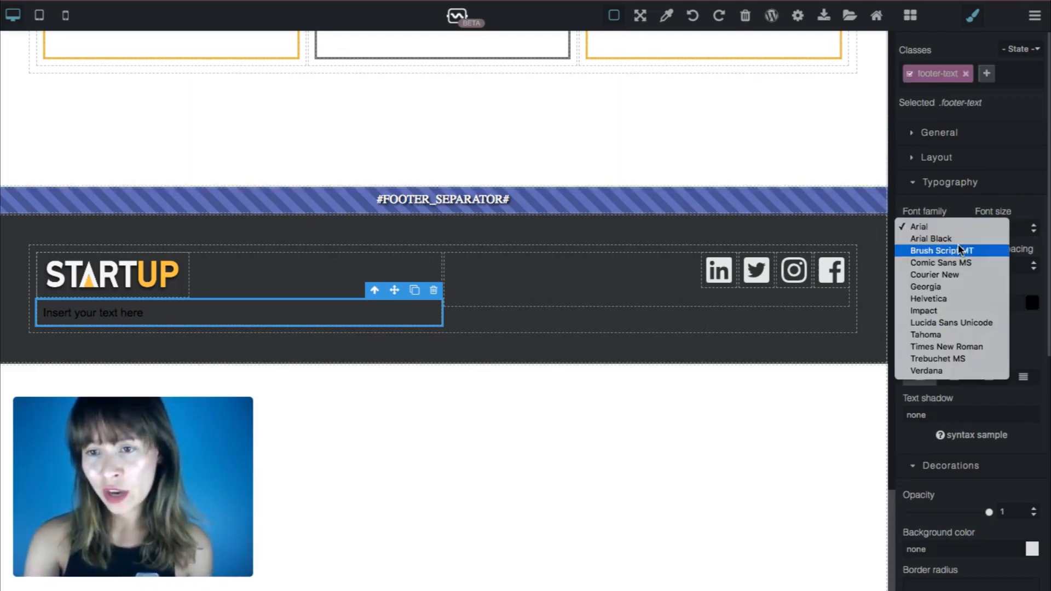
left_click(955, 298)
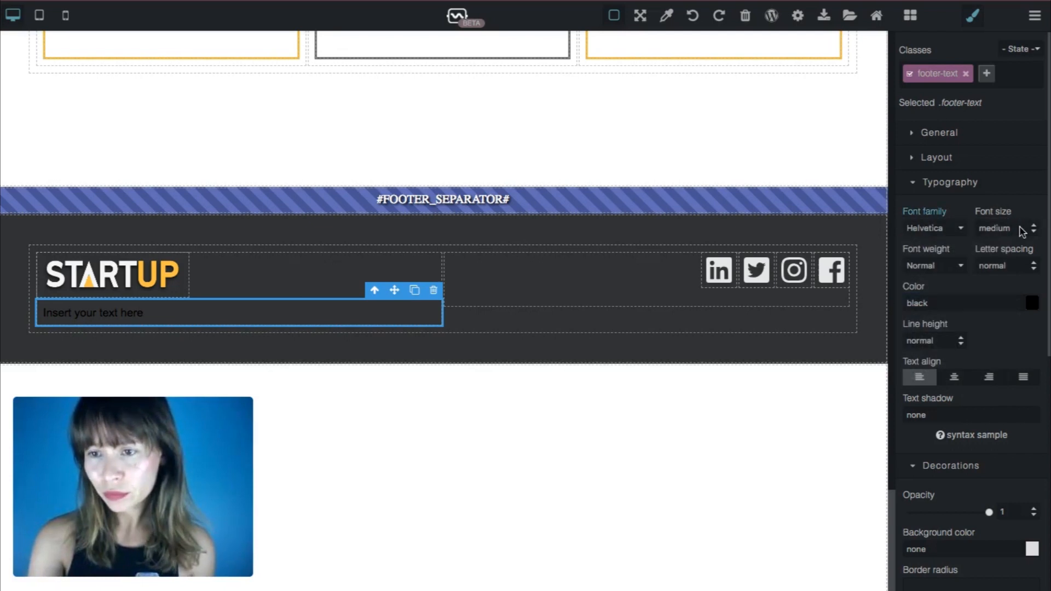
left_click(1000, 228)
double_click(1000, 228)
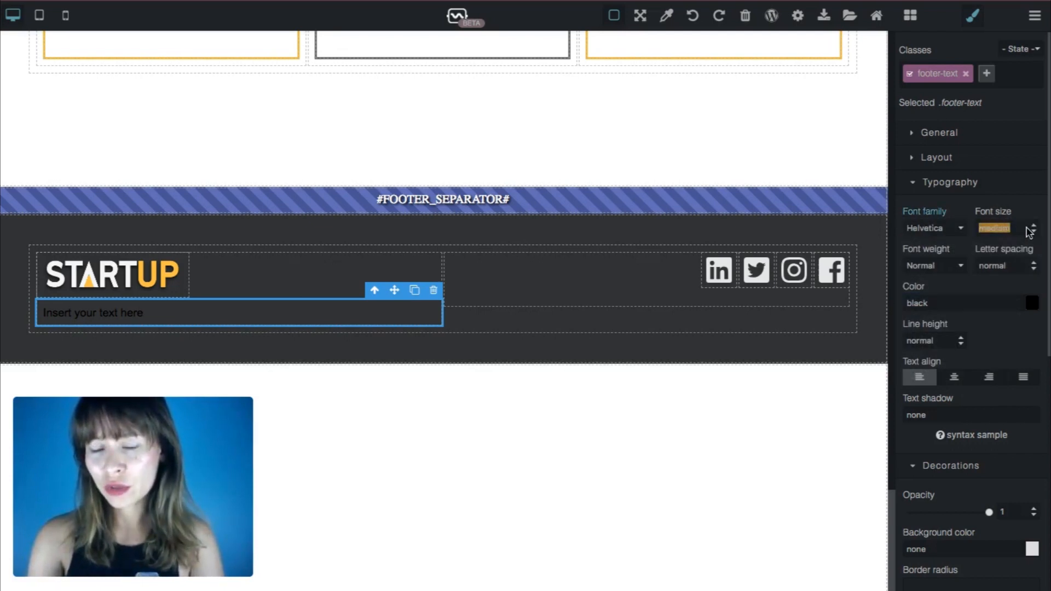
type("12")
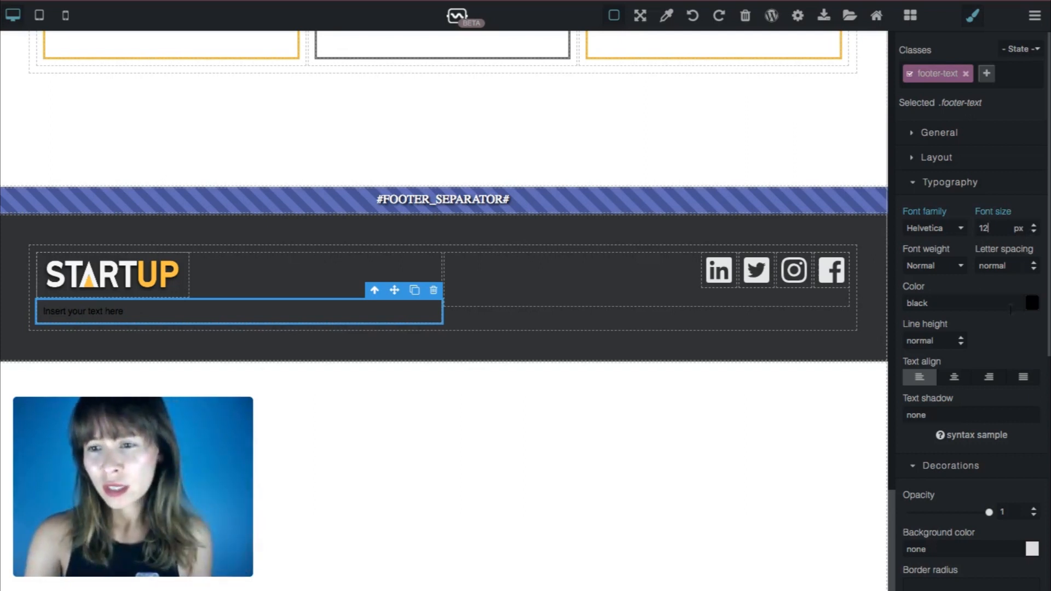
Change the text color of the footer-text block to the white swatch #fefefe
left_click(1031, 305)
left_click(924, 323)
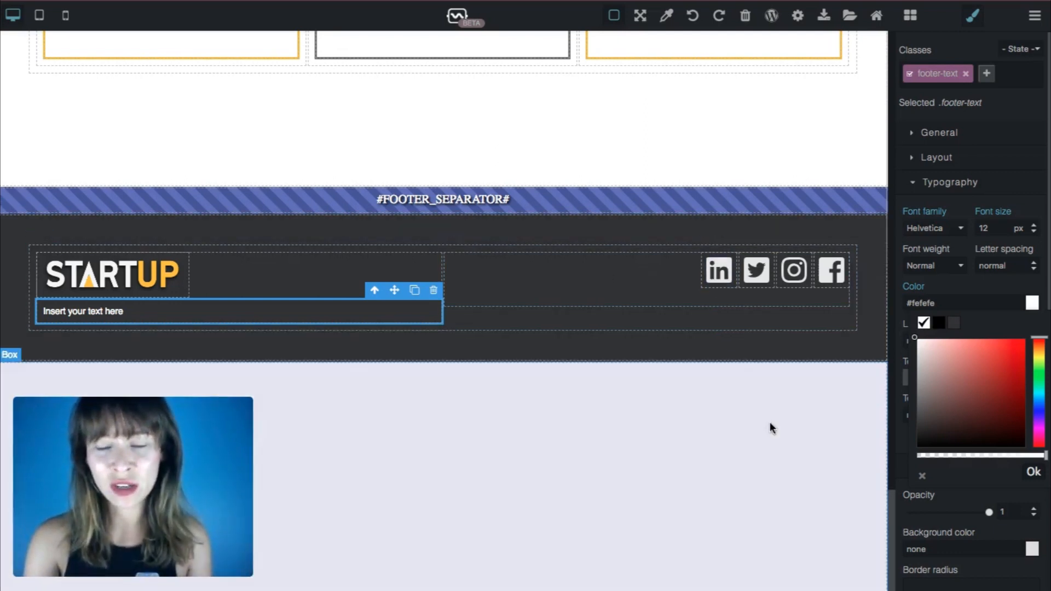
left_click(771, 428)
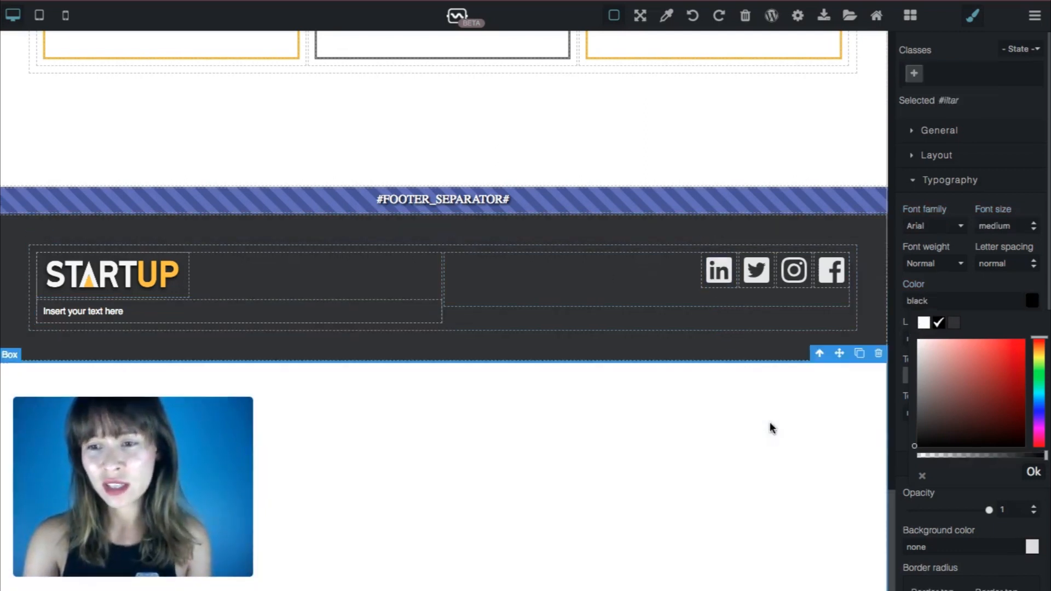
left_click(214, 315)
left_click(1034, 472)
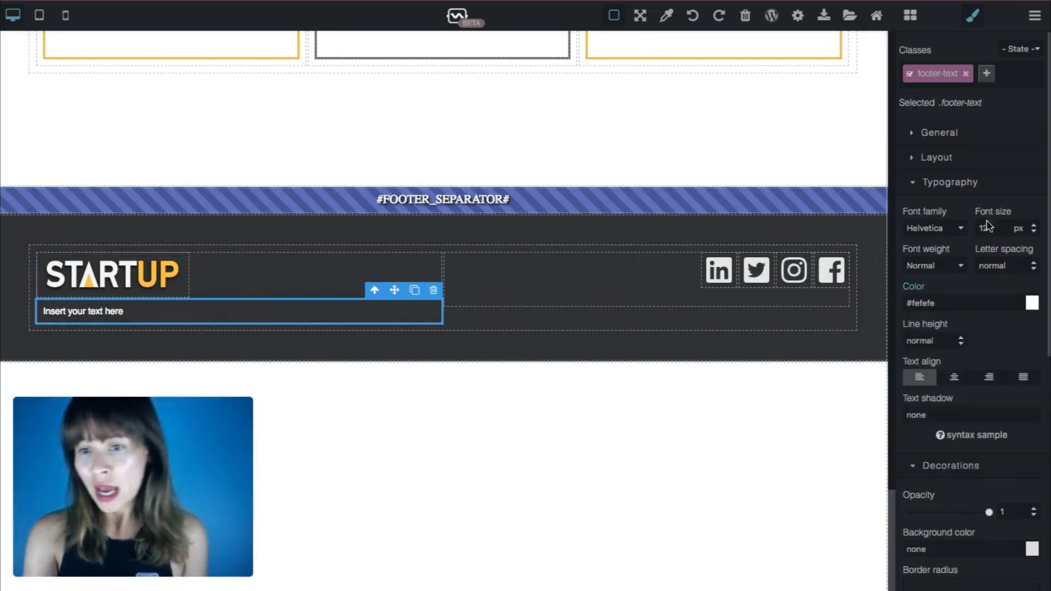
Increase the letter spacing of the footer text to 3 px
left_click(1035, 263)
left_click(1034, 263)
left_click(1034, 263)
left_click(1035, 264)
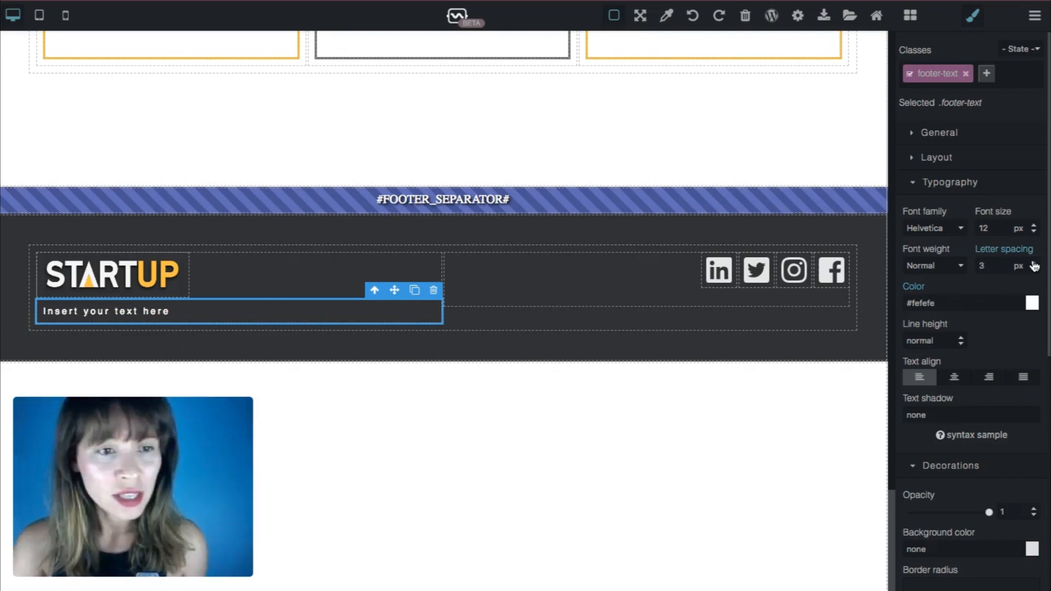
triple_click(135, 309)
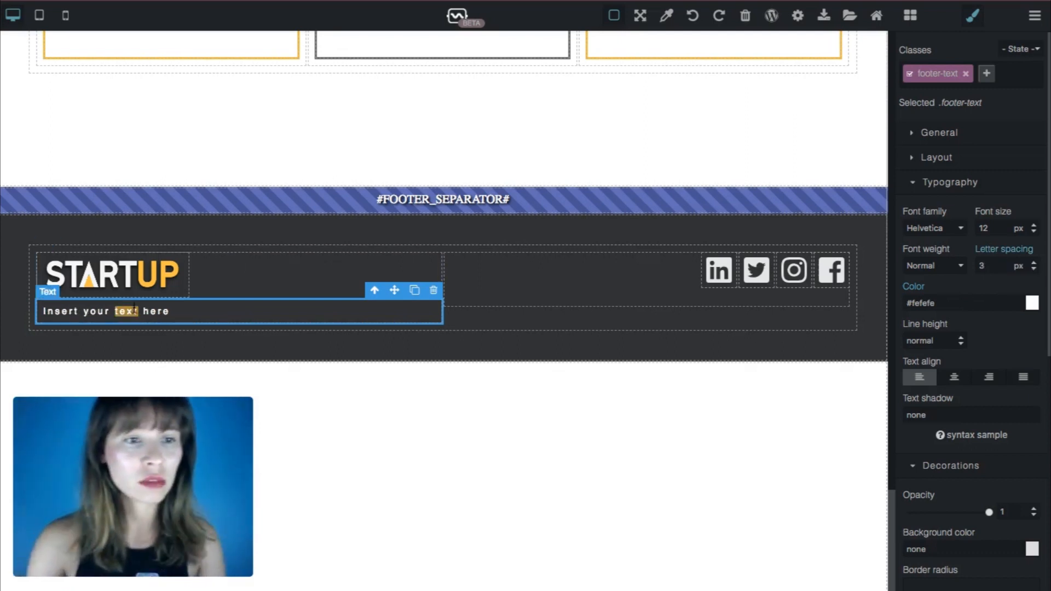
type("@All rights res")
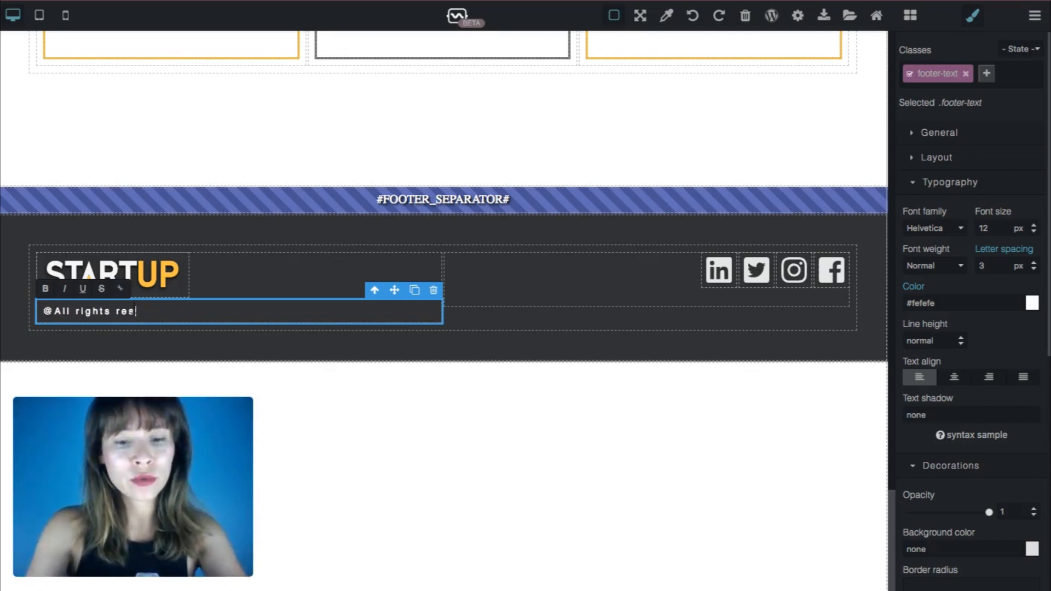
type("erved. 2018")
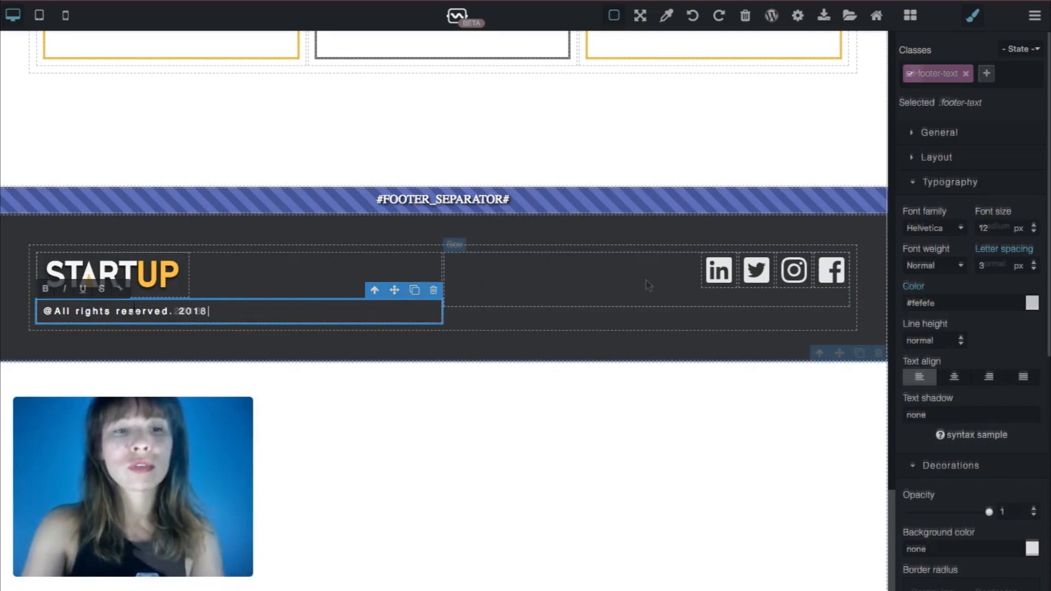
Deselect the footer text and hide the element borders to preview the footer
left_click(645, 281)
left_click(614, 25)
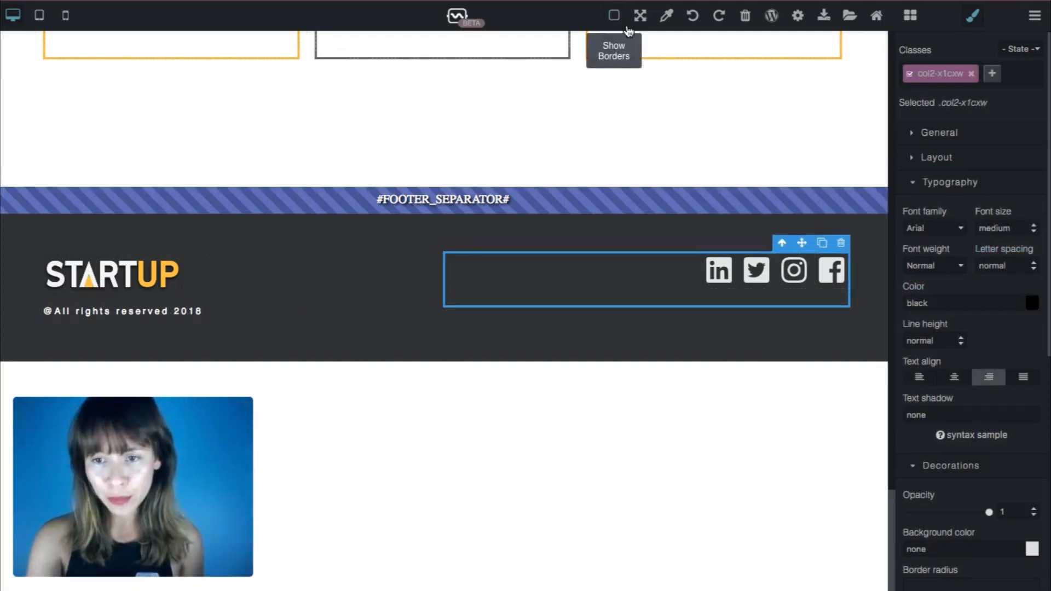
left_click(862, 156)
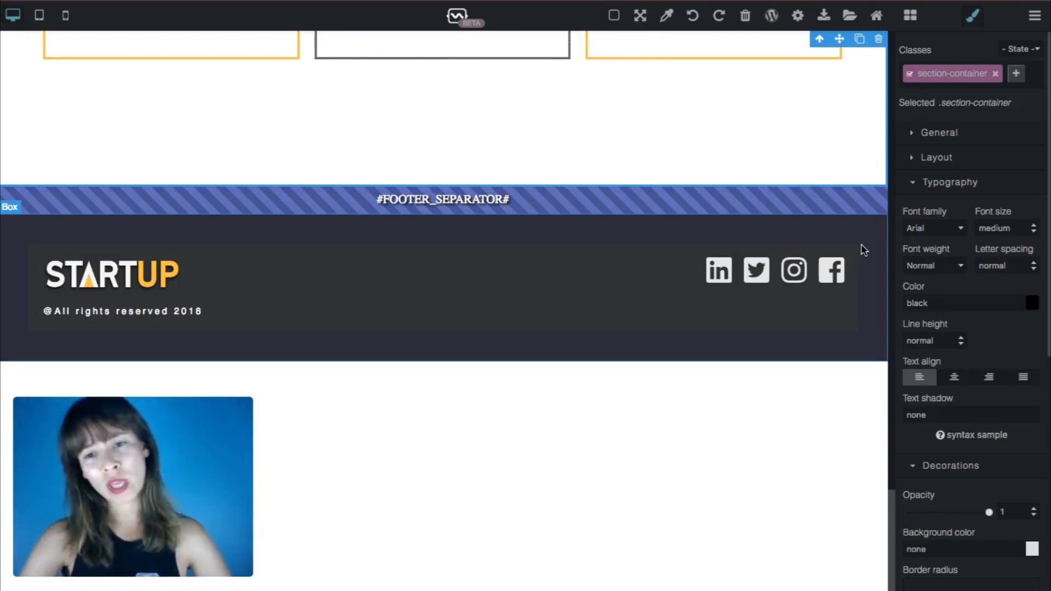
Try a width of 30 px for the social-icon class, and settle on 25 px
left_click(719, 271)
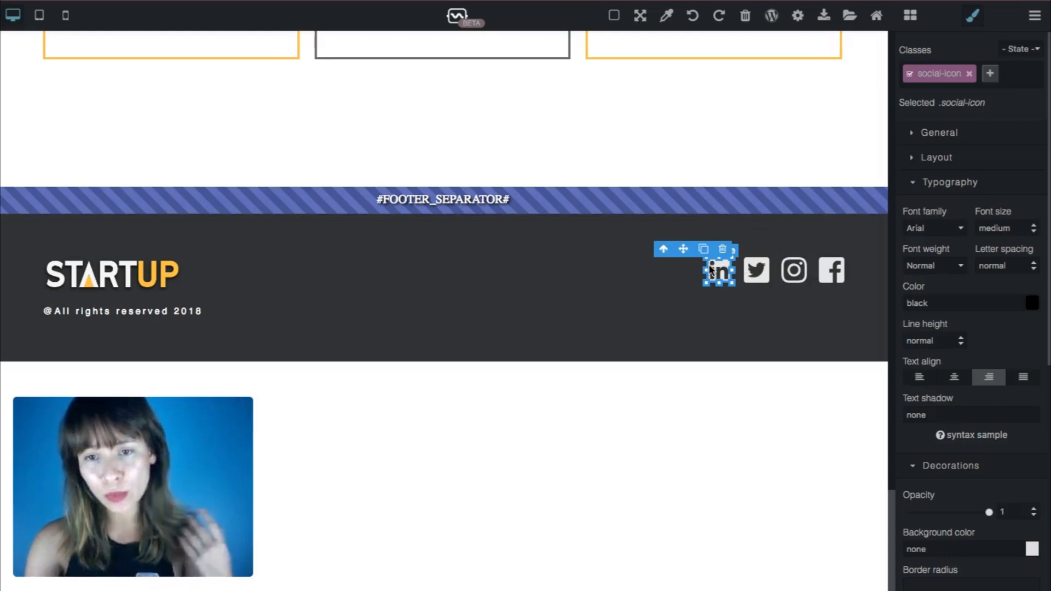
left_click(941, 158)
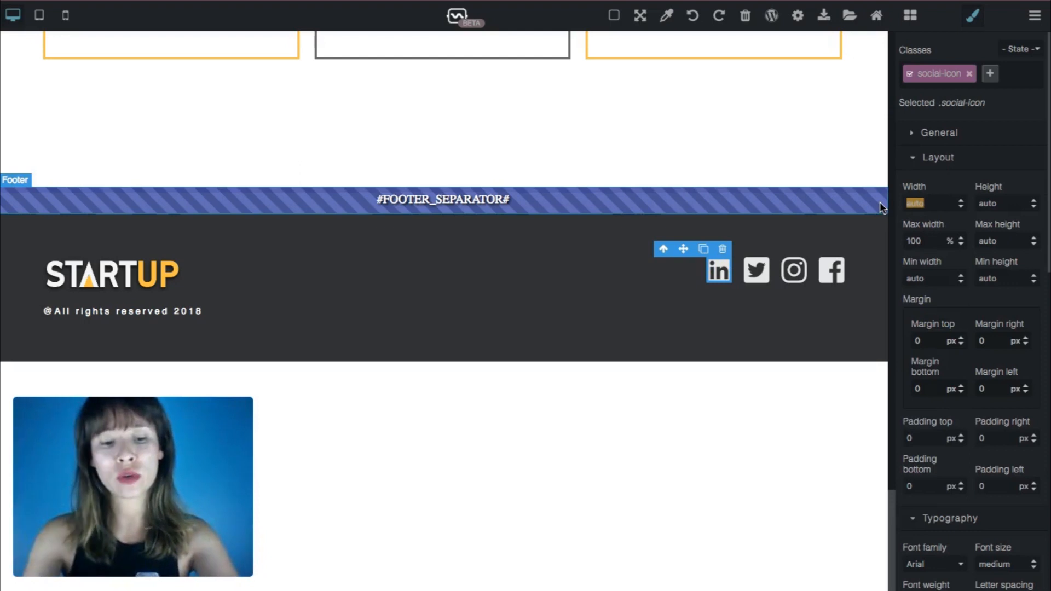
type("30")
key("Return")
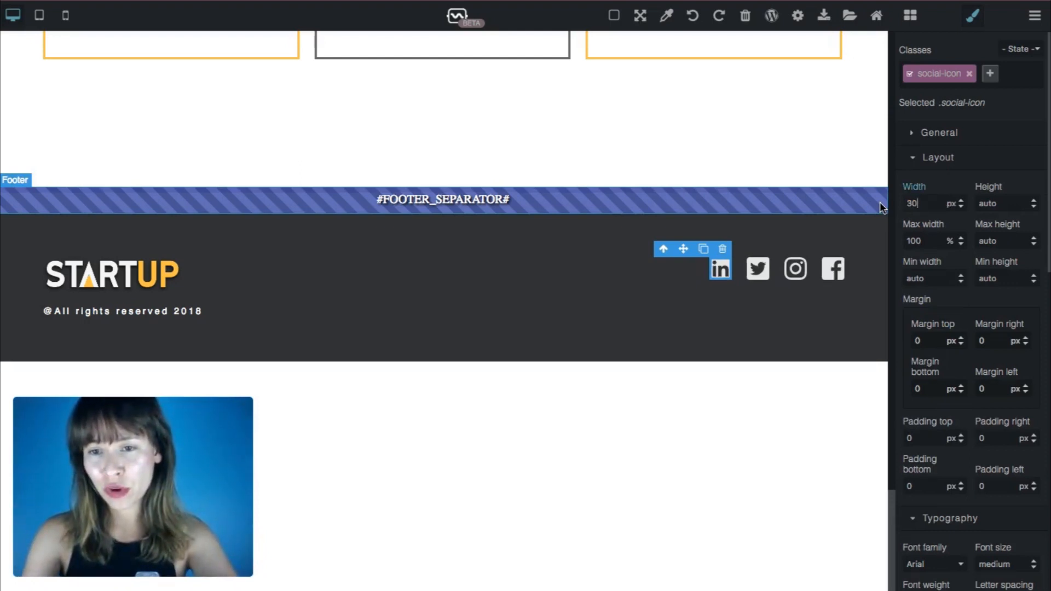
key("BackSpace")
key("BackSpace")
type("24")
key("BackSpace")
type("5")
key("Return")
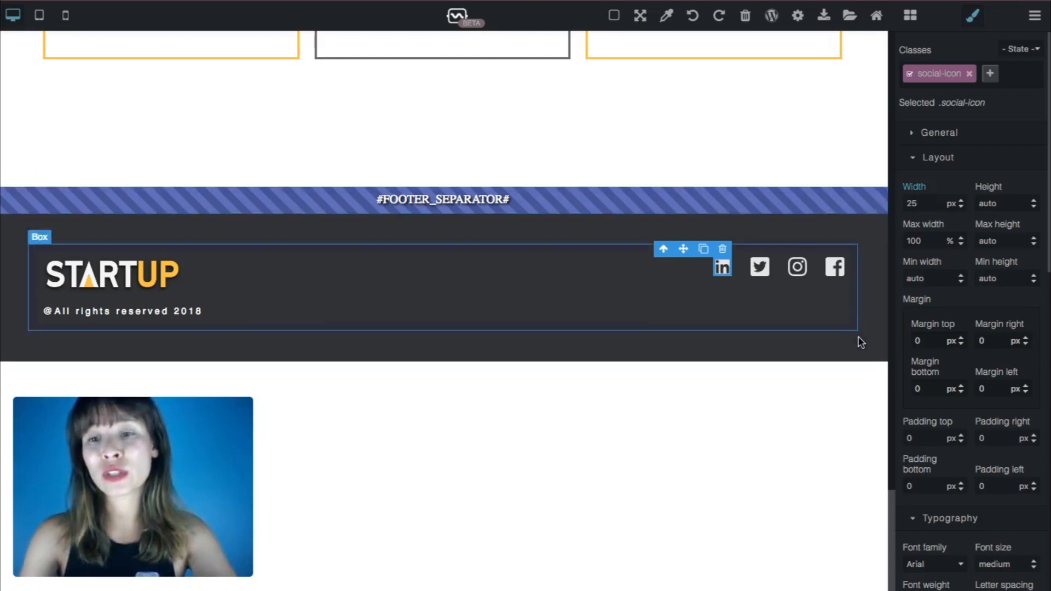
Show the element borders again and center the content of the social-media-link class
left_click(862, 343)
left_click(616, 16)
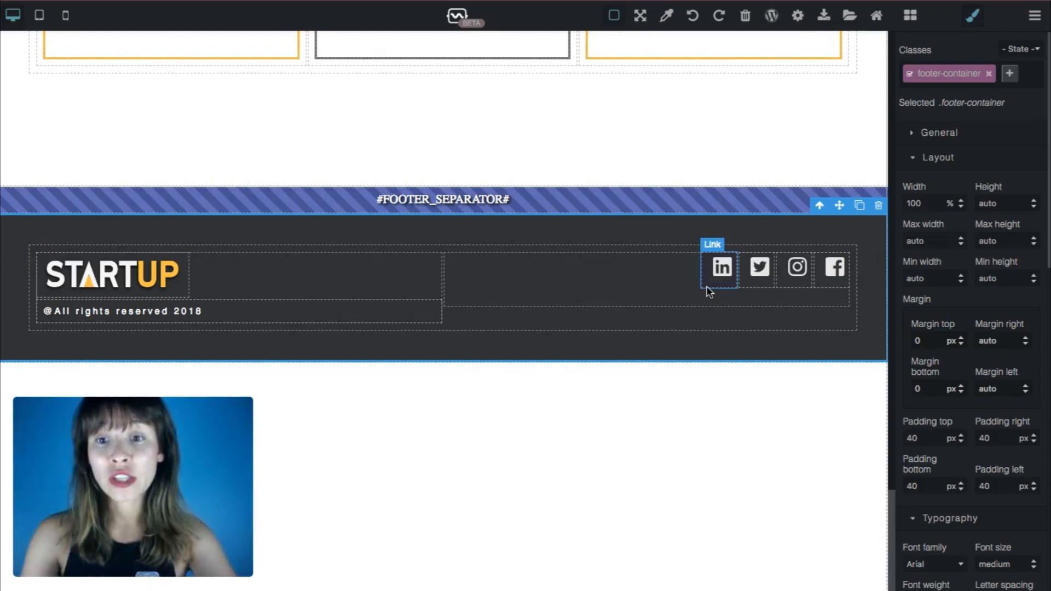
left_click(710, 292)
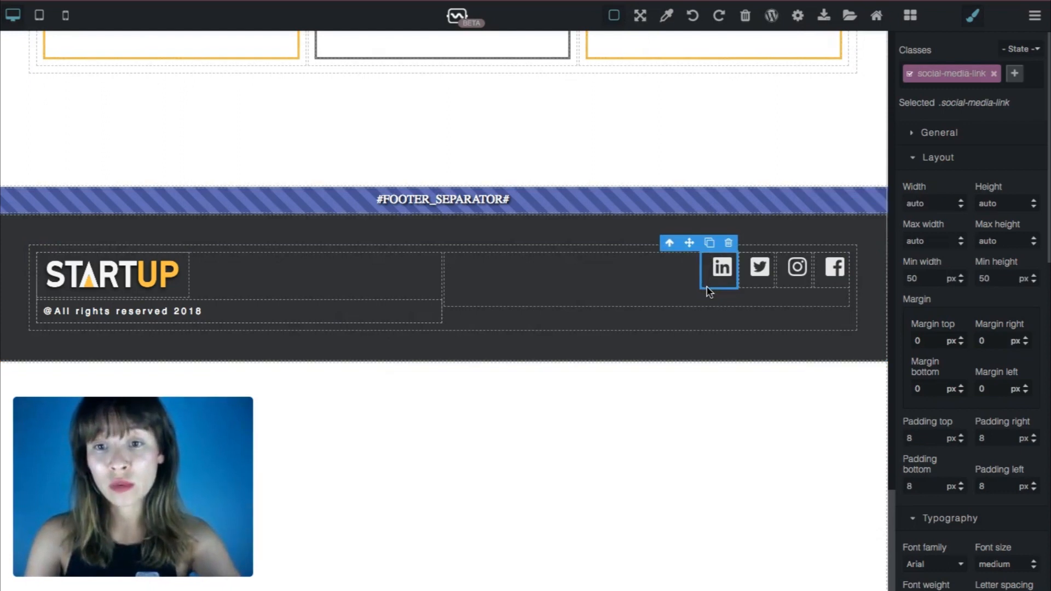
left_click(955, 160)
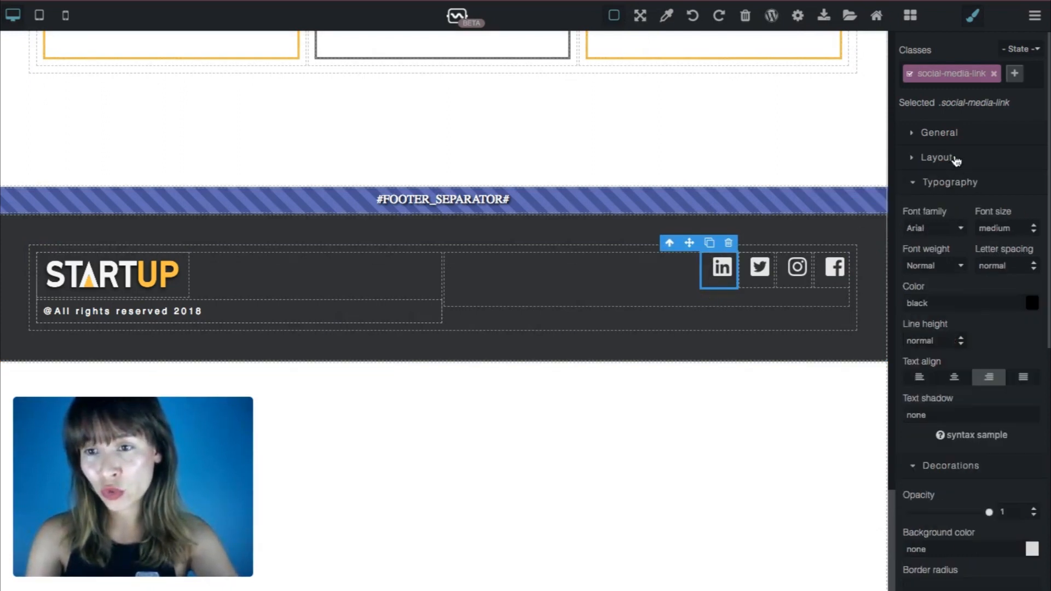
left_click(955, 380)
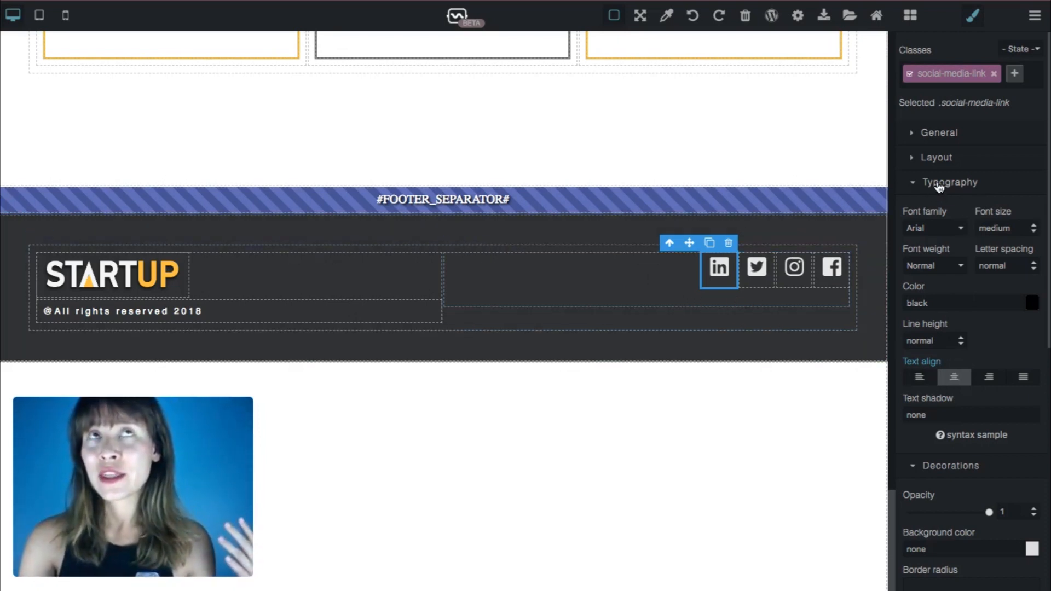
Set the social-media-link class's minimum width and minimum height to 30 px each
left_click(923, 158)
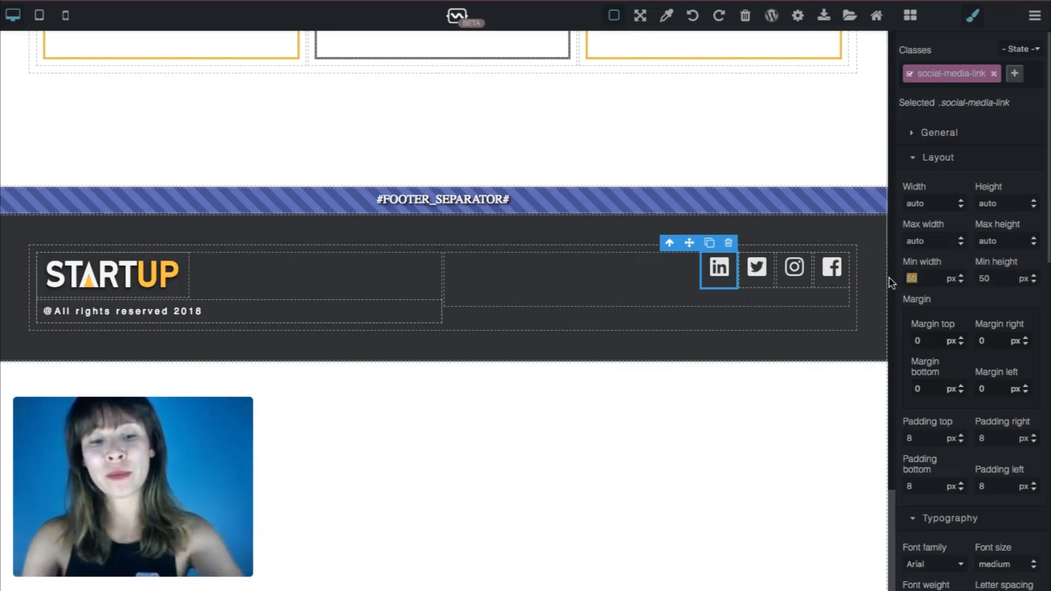
key("Return")
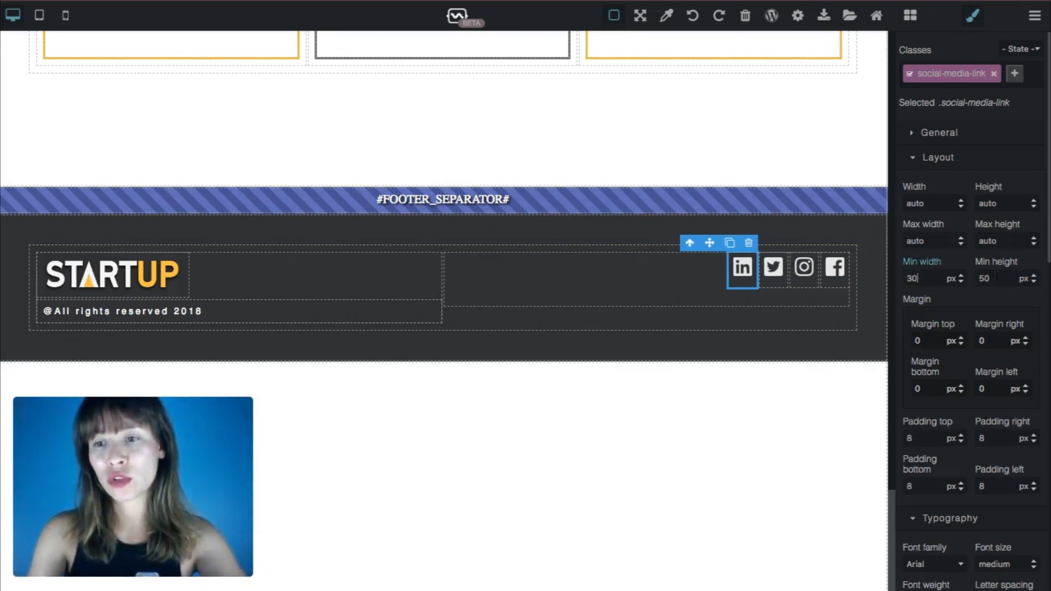
key("Return")
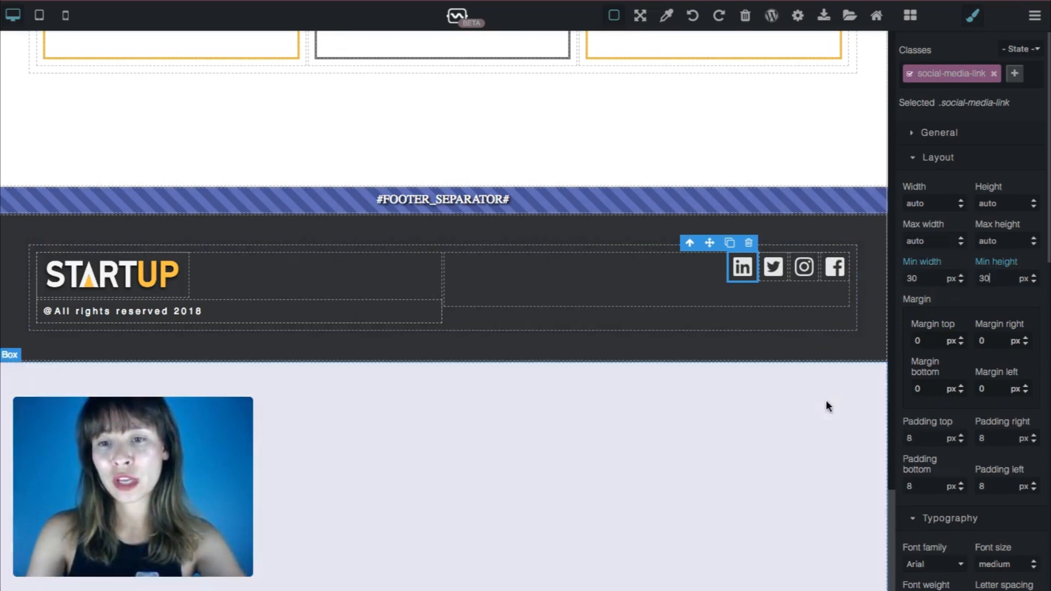
Hide the element borders to check the tightened social icons, and show them again
left_click(827, 403)
left_click(620, 17)
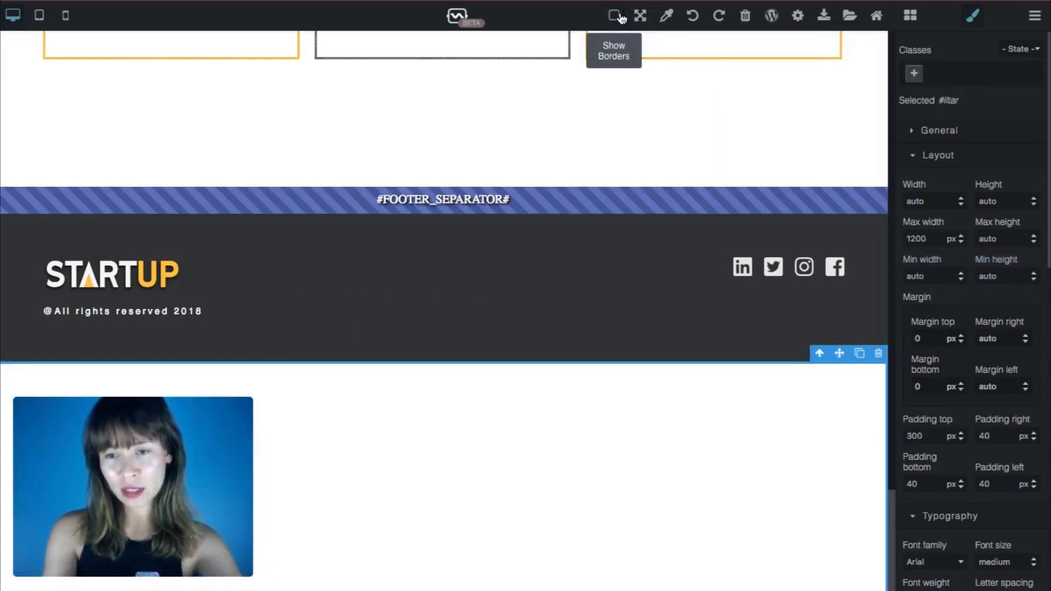
left_click(621, 18)
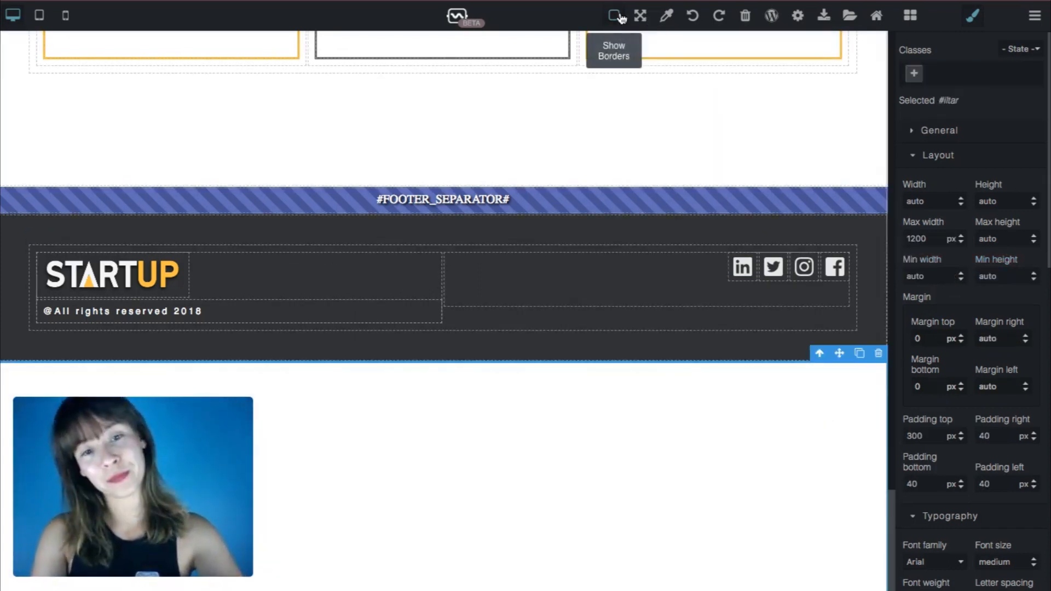
Set the width of the footer's logo image to 150 px
left_click(28, 296)
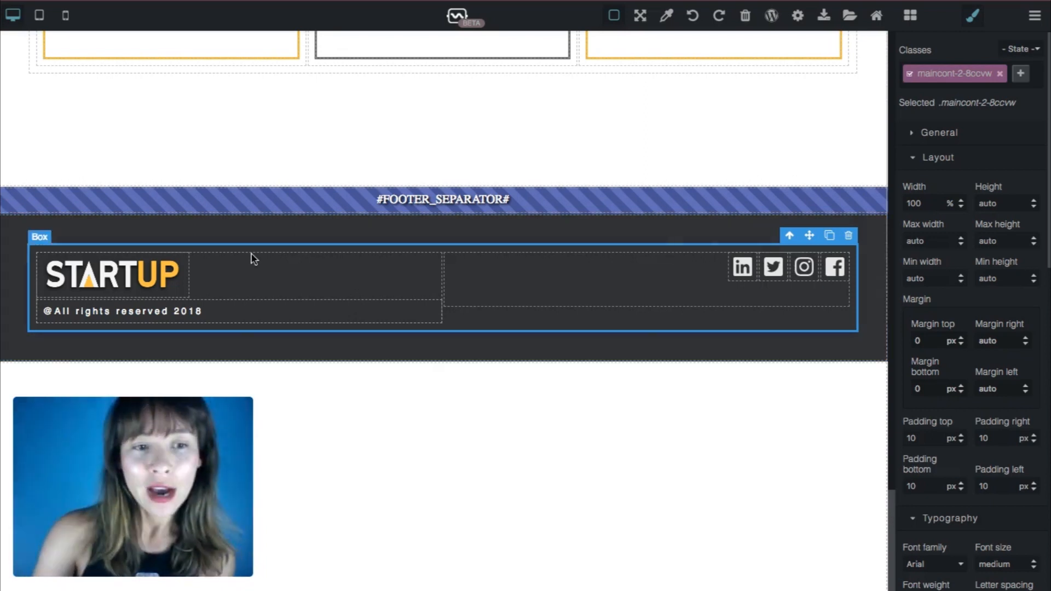
left_click(173, 282)
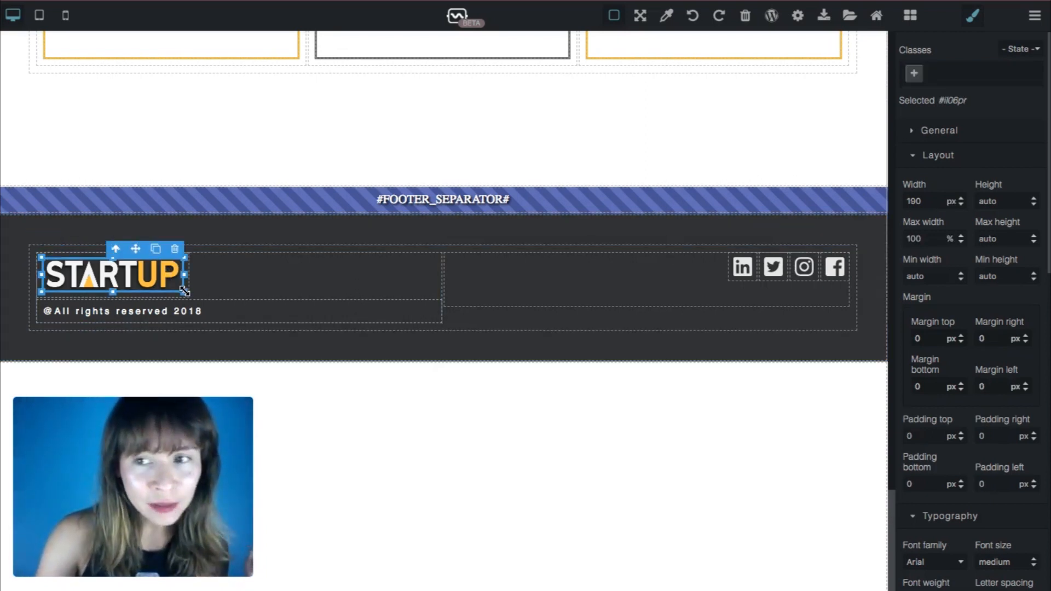
double_click(927, 201)
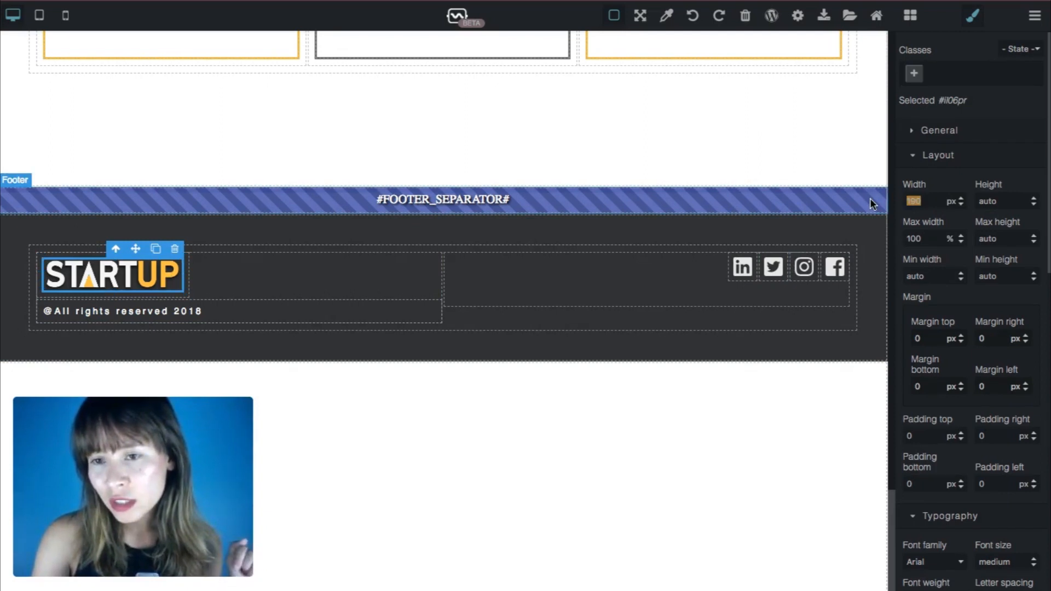
type("150")
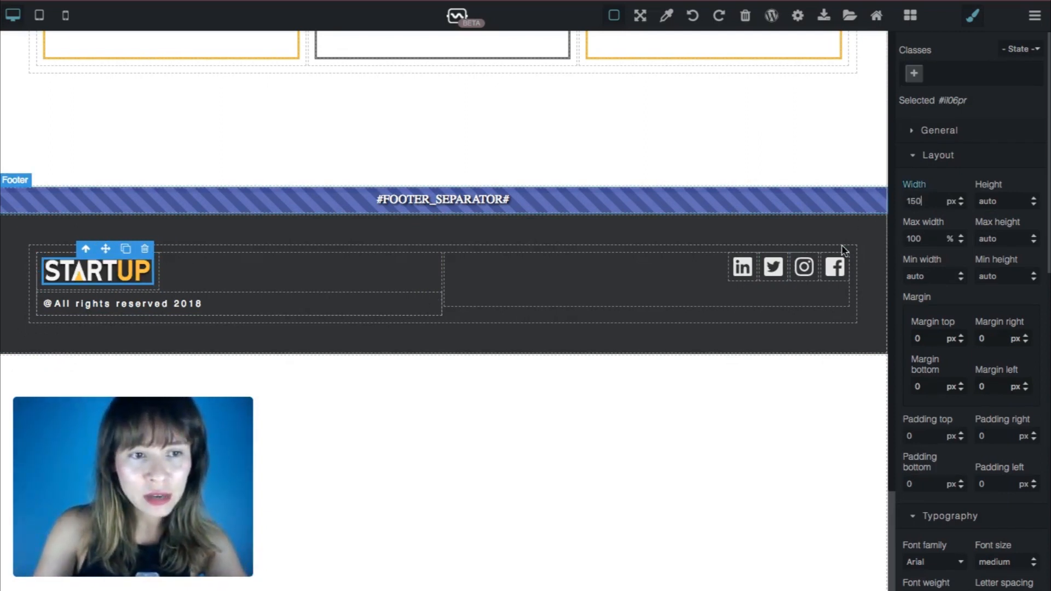
left_click(768, 350)
left_click(338, 296)
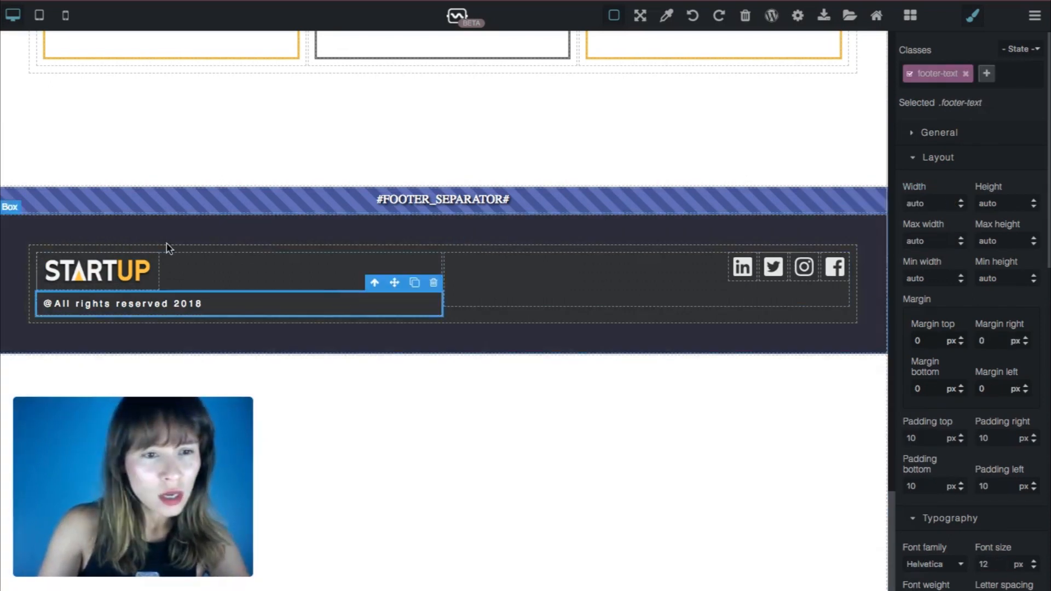
Reduce the footer logo image's width to 120 px
left_click(125, 270)
left_click(912, 202)
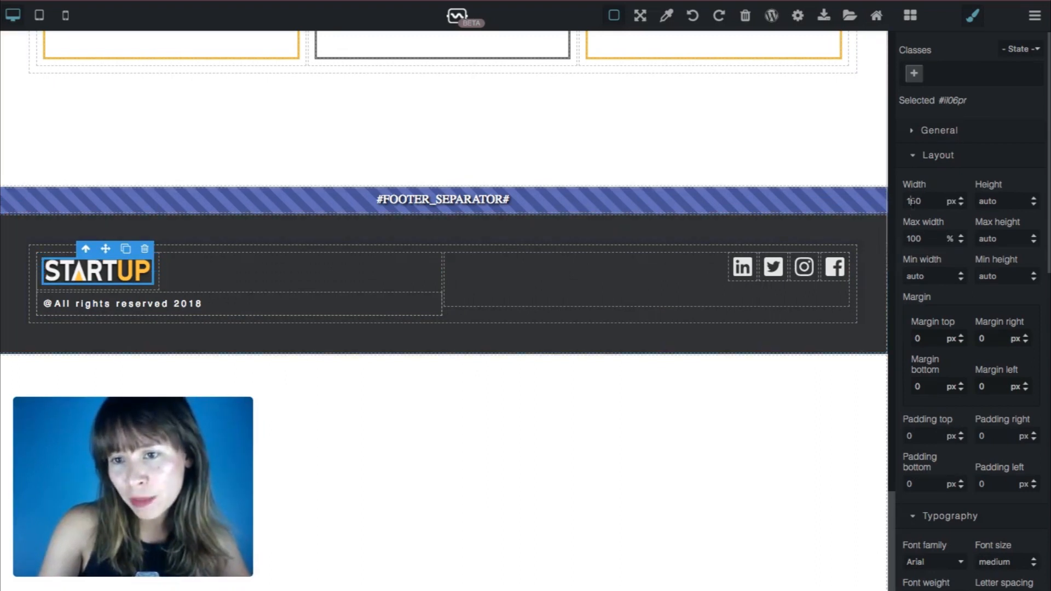
type("2")
key("Return")
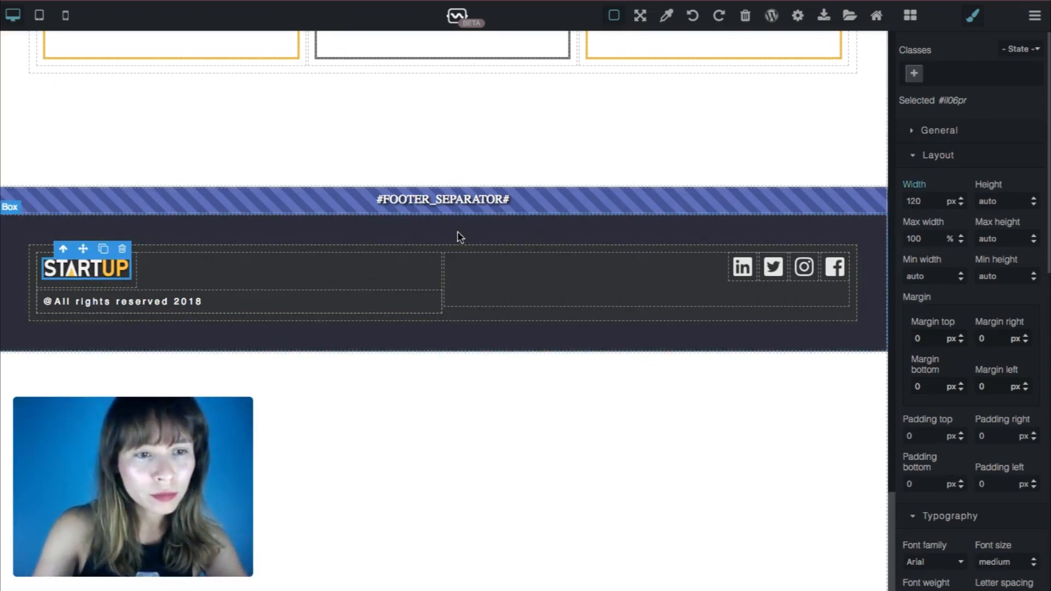
Reduce the footer logo link's minimum width to 40 px and lower its minimum height as well
left_click(287, 277)
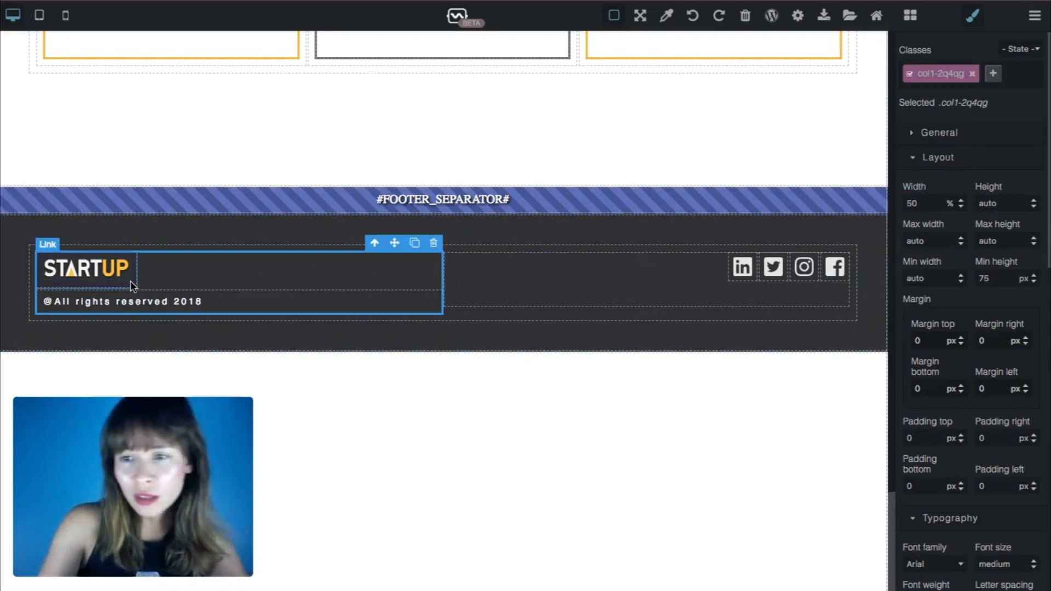
left_click(133, 285)
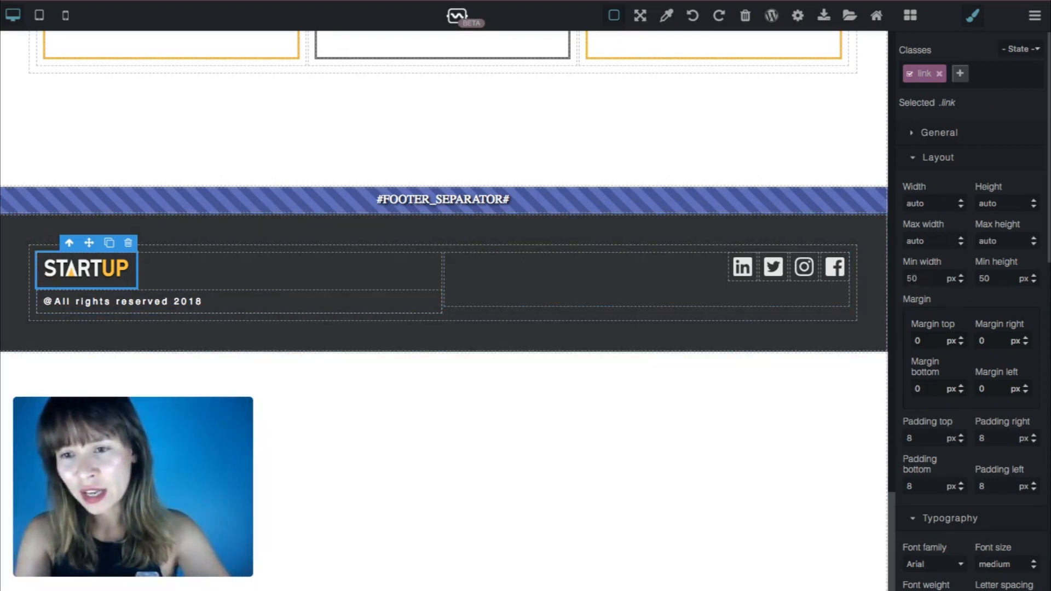
left_click_drag(911, 280, 896, 284)
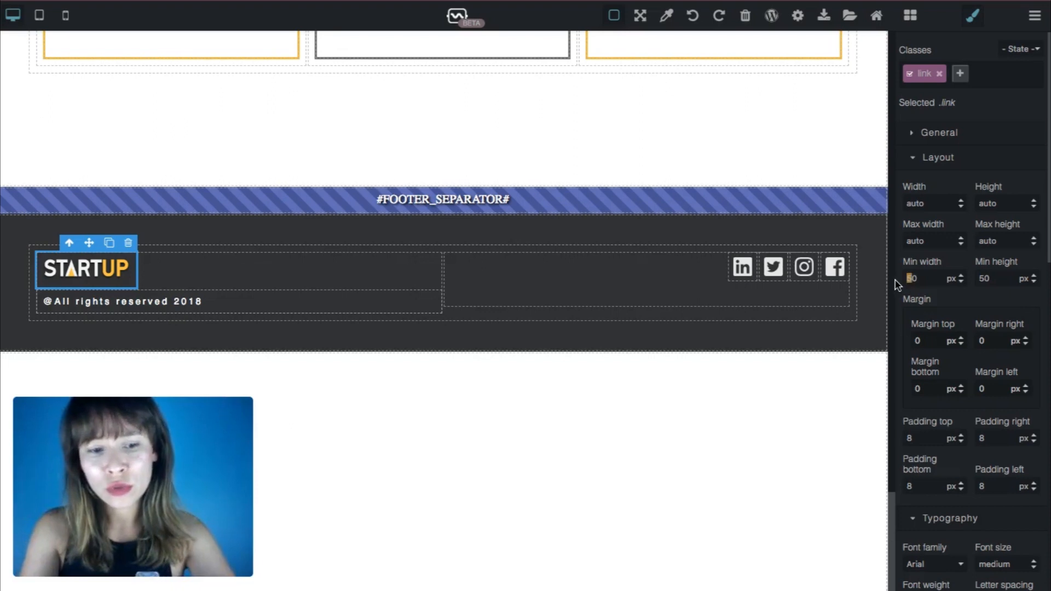
key("Return")
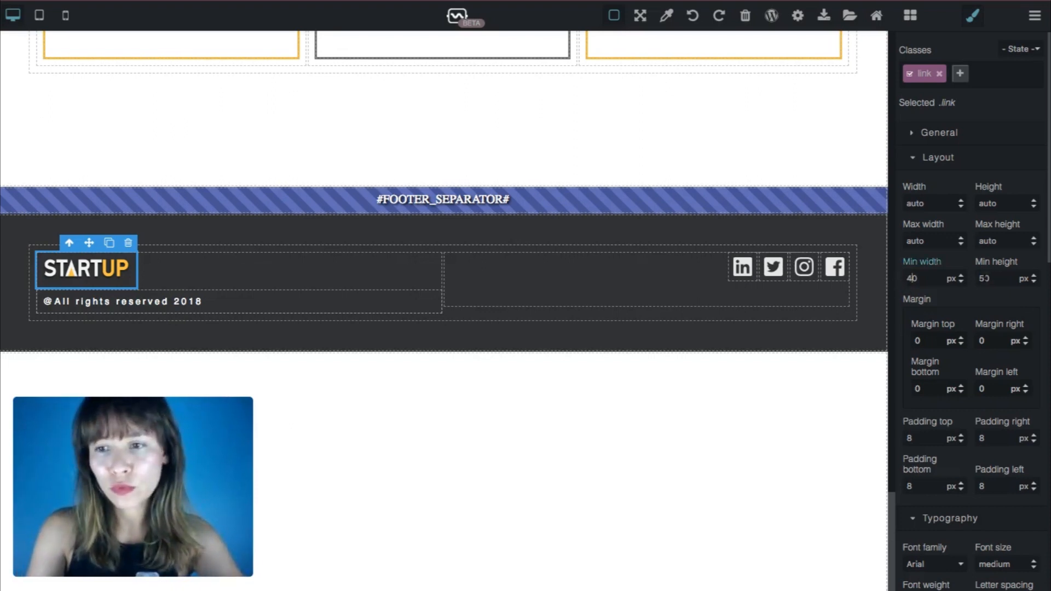
type("4")
left_click(589, 481)
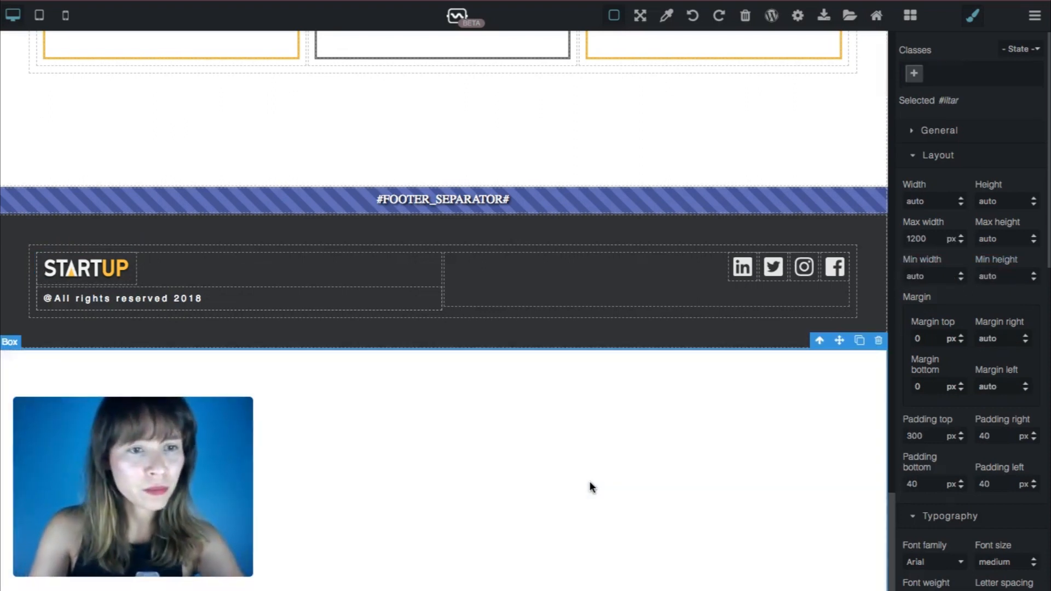
left_click(616, 20)
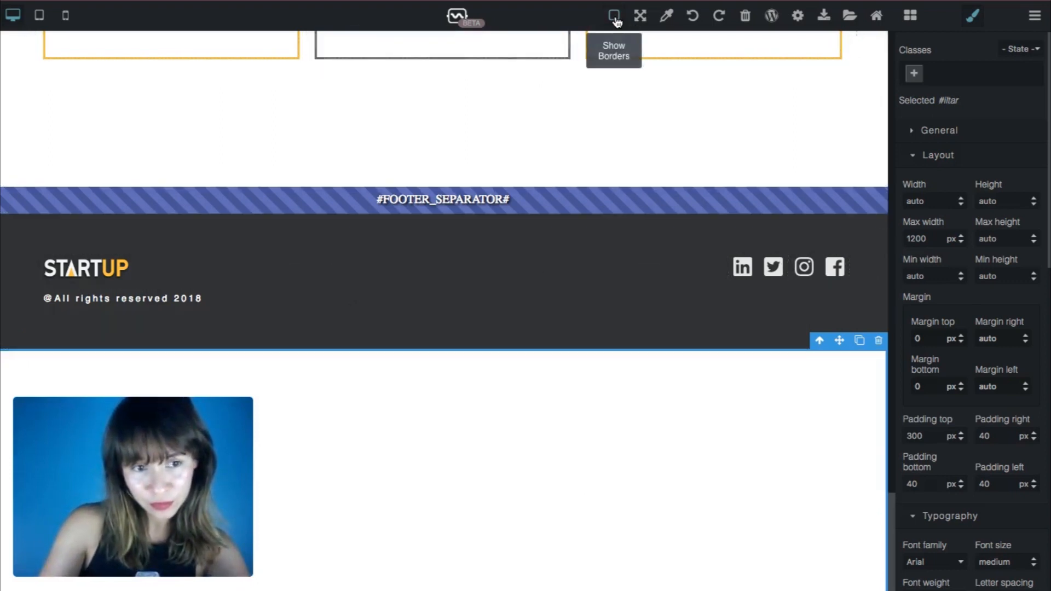
left_click(616, 20)
Set the footer-container class's padding to 10 px on all four sides
left_click(873, 262)
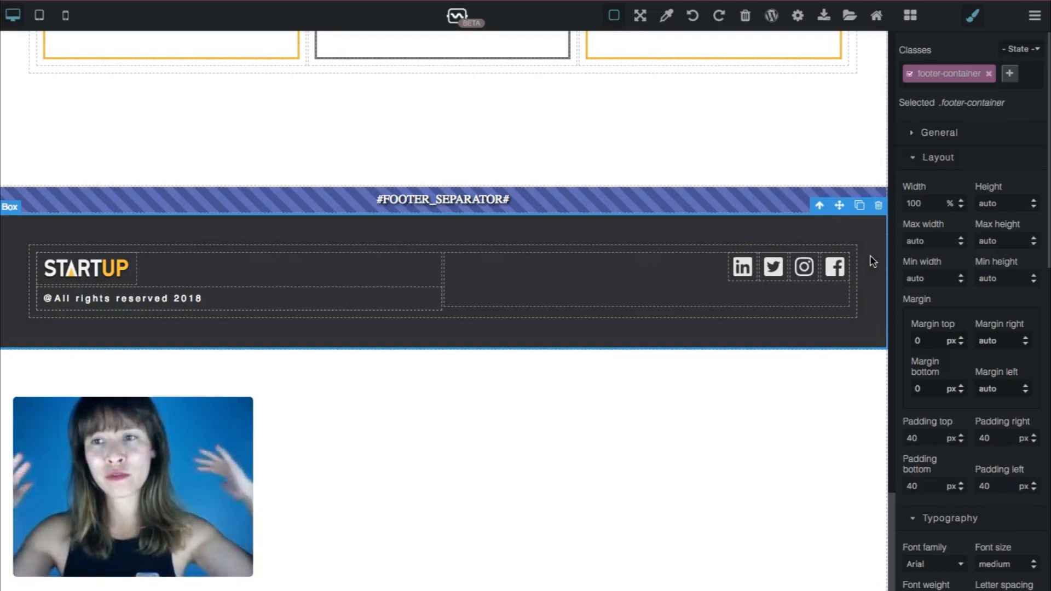
double_click(912, 438)
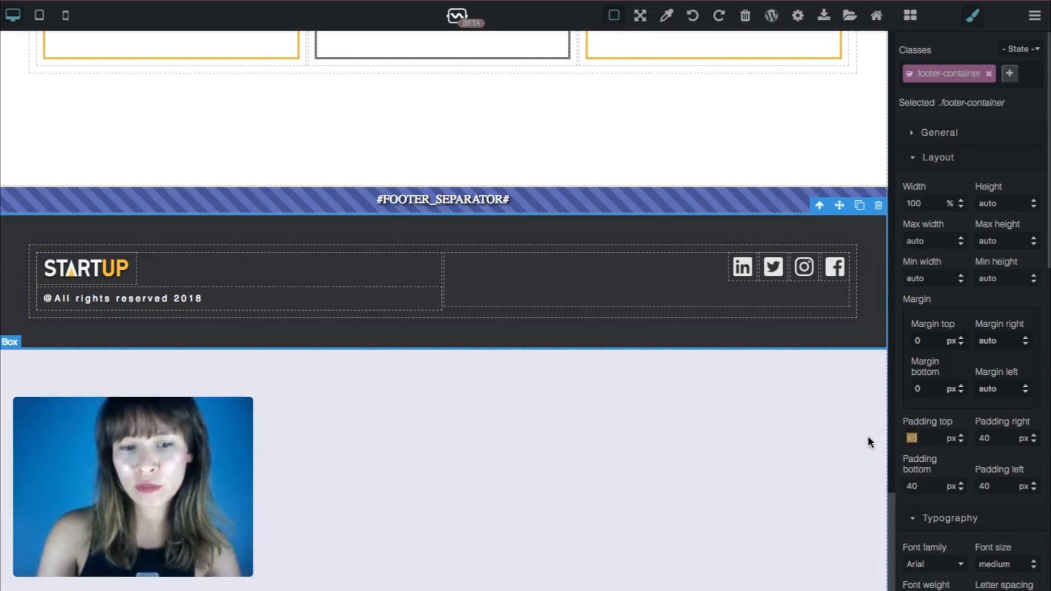
type("10")
double_click(913, 486)
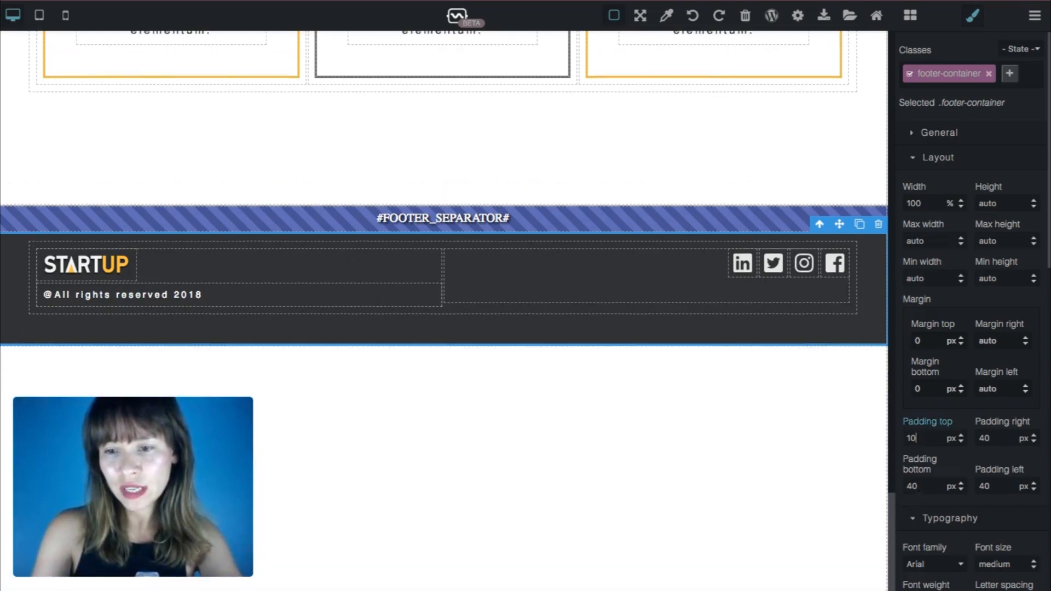
type("10")
key("Return")
left_click_drag(986, 438, 969, 434)
left_click(982, 486)
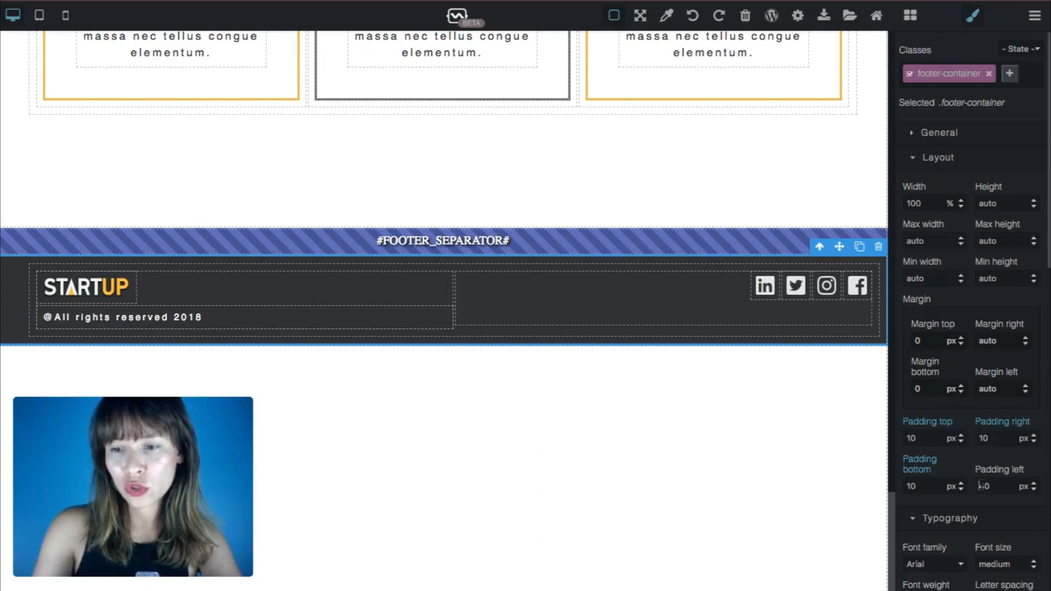
key("Return")
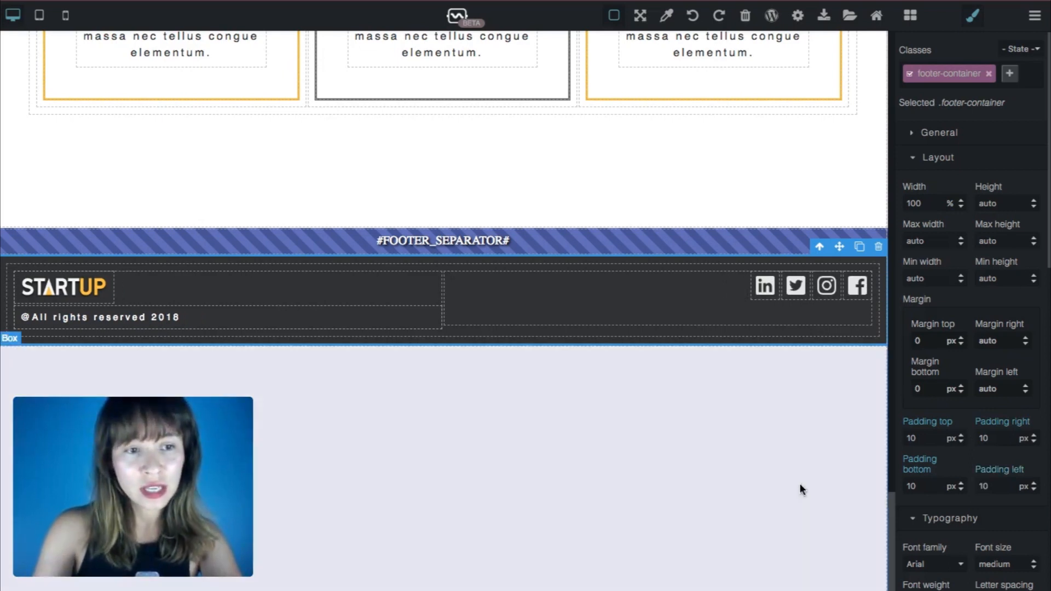
Hide the element borders to check the footer's reduced padding, and show them again
left_click(799, 483)
left_click(608, 19)
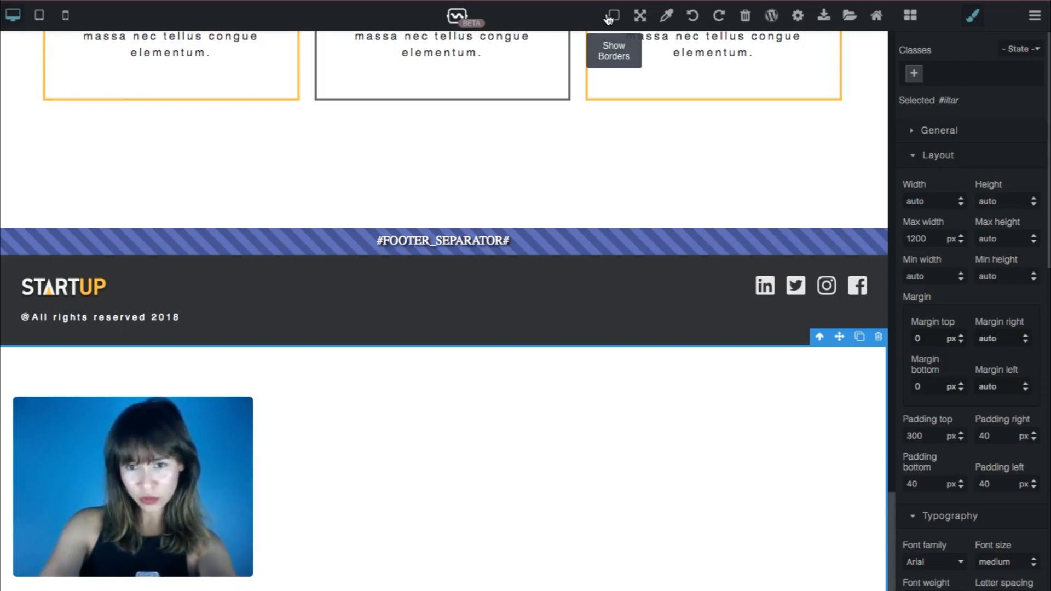
left_click(610, 19)
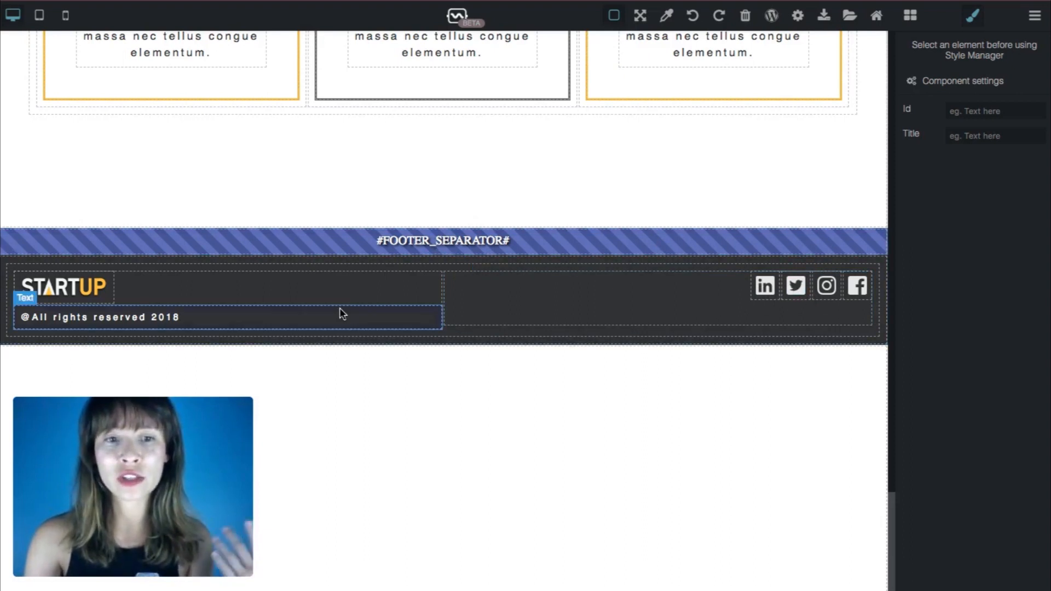
left_click(614, 17)
left_click(614, 18)
Duplicate the footer's copyright text and place the copy below the social icons in the second column, right-aligned
left_click(415, 313)
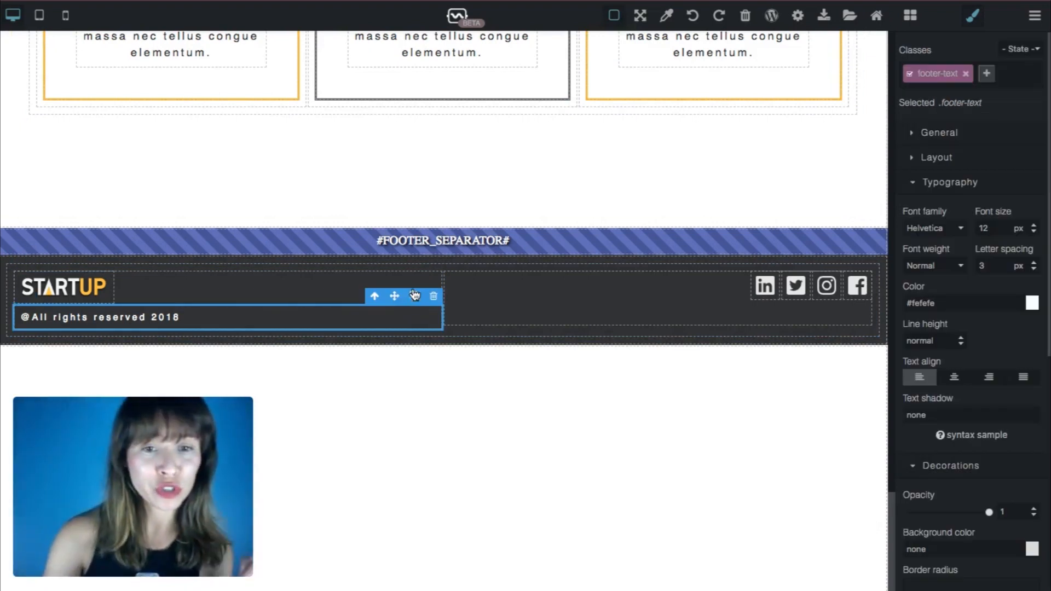
left_click(415, 297)
mouse_move(393, 273)
left_mouse_down()
mouse_move(742, 294)
mouse_move(870, 271)
left_mouse_up()
left_click(783, 416)
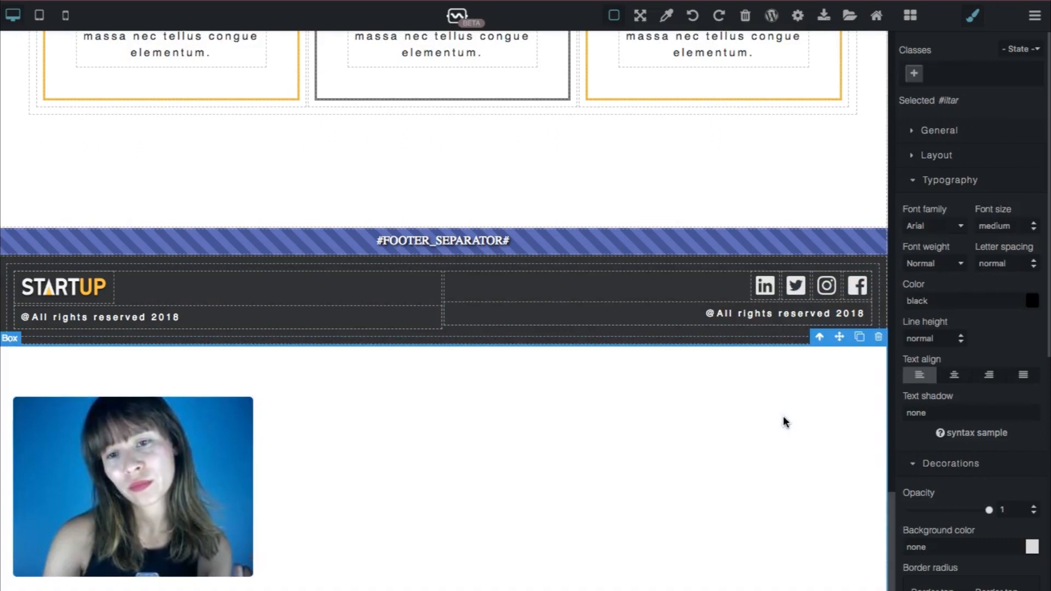
left_click(611, 22)
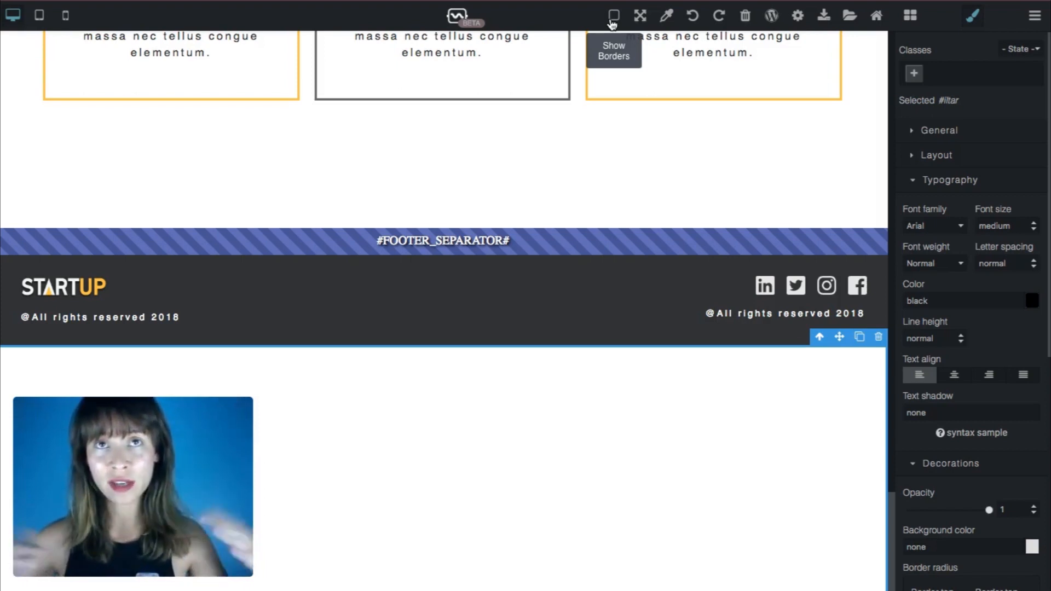
left_click(612, 22)
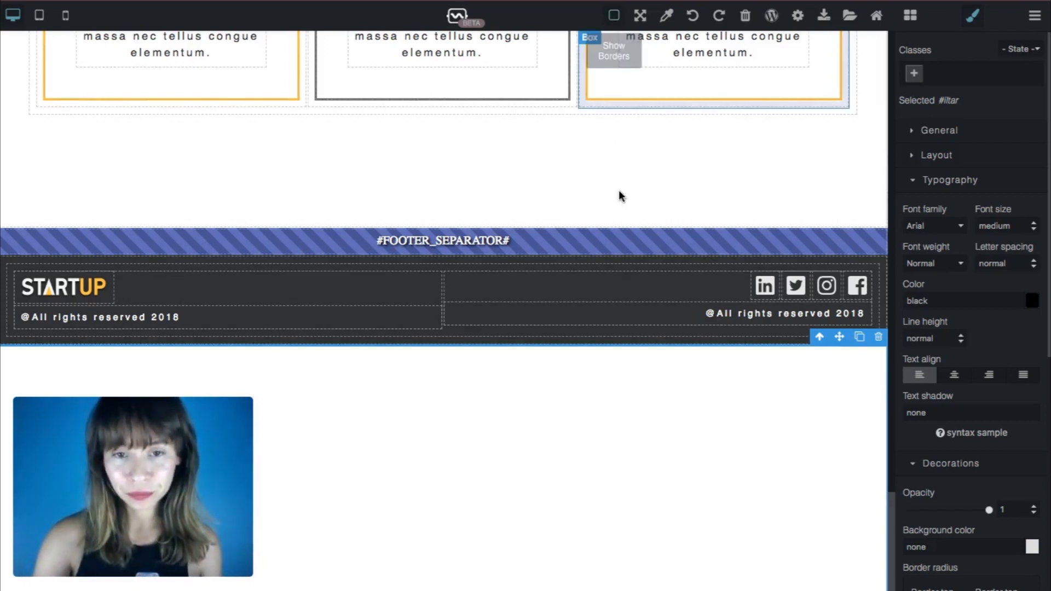
Replace the duplicated text below the social icons with the contact e-mail address
triple_click(736, 313)
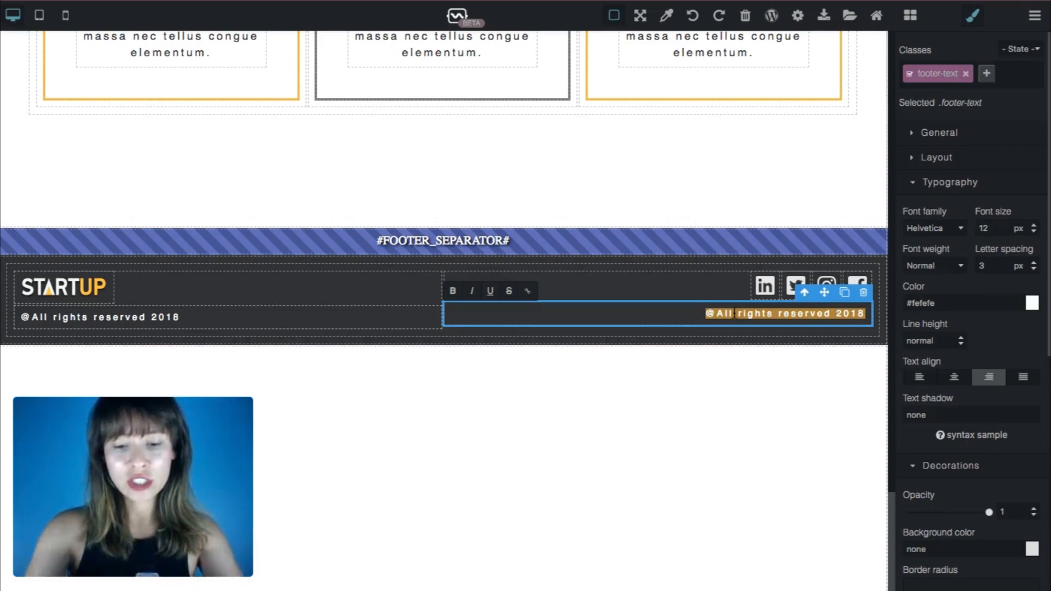
type("hello")
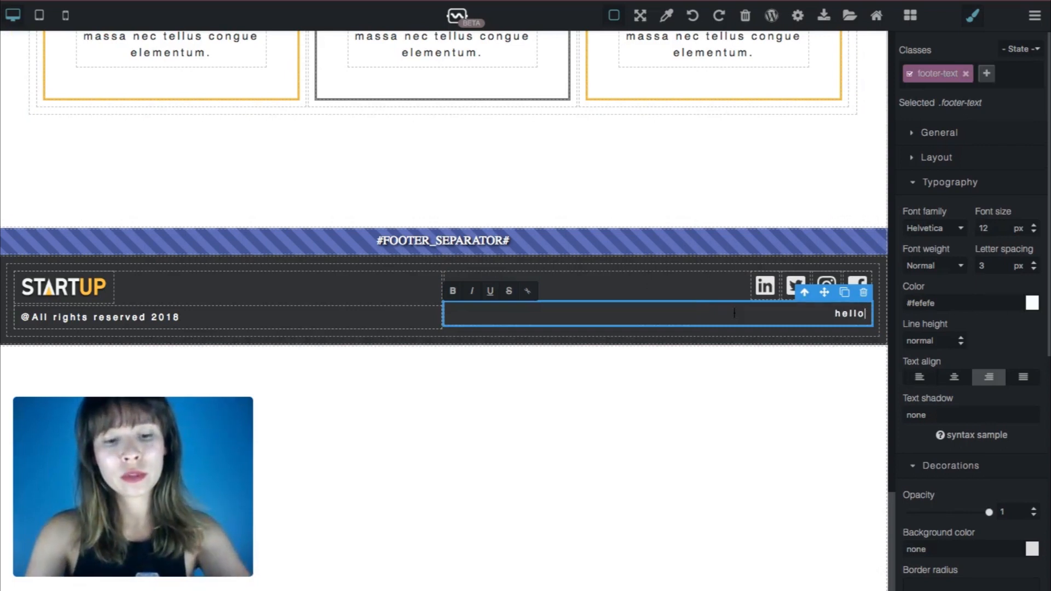
type("@yourdomain.co")
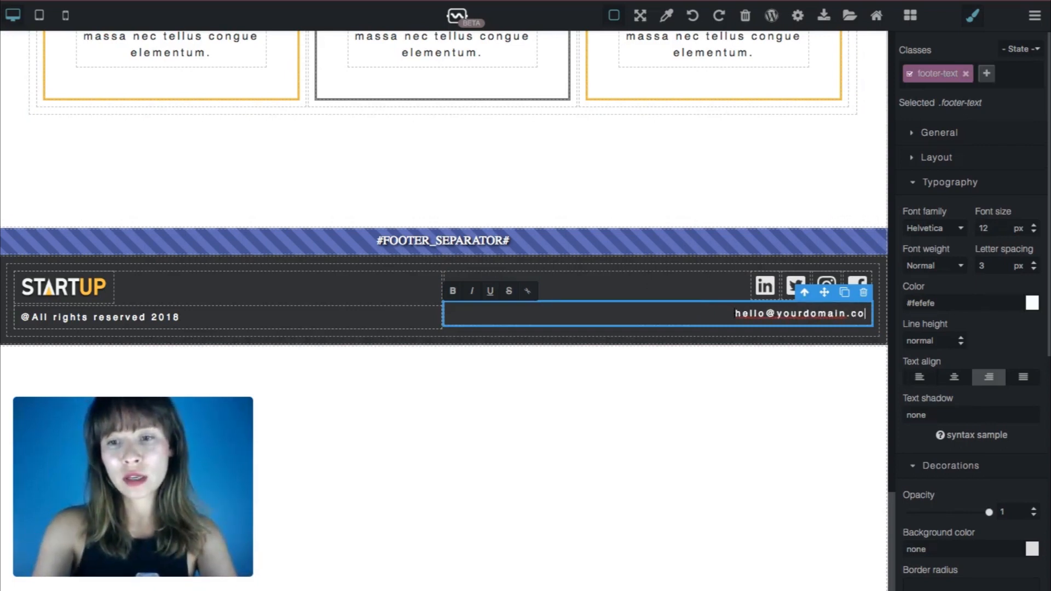
type("m")
left_click(728, 500)
left_click(618, 16)
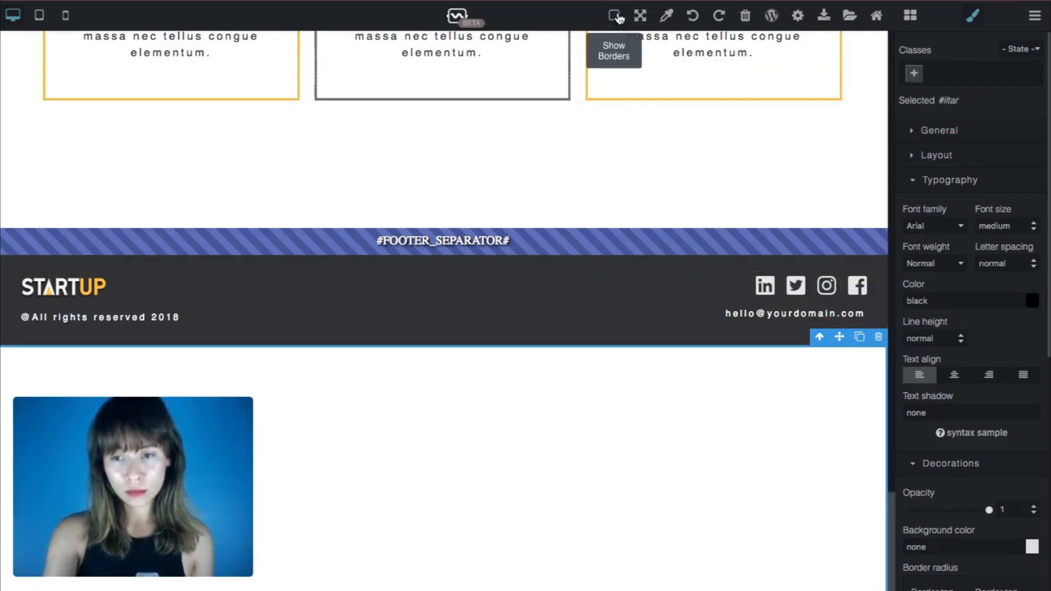
left_click(617, 17)
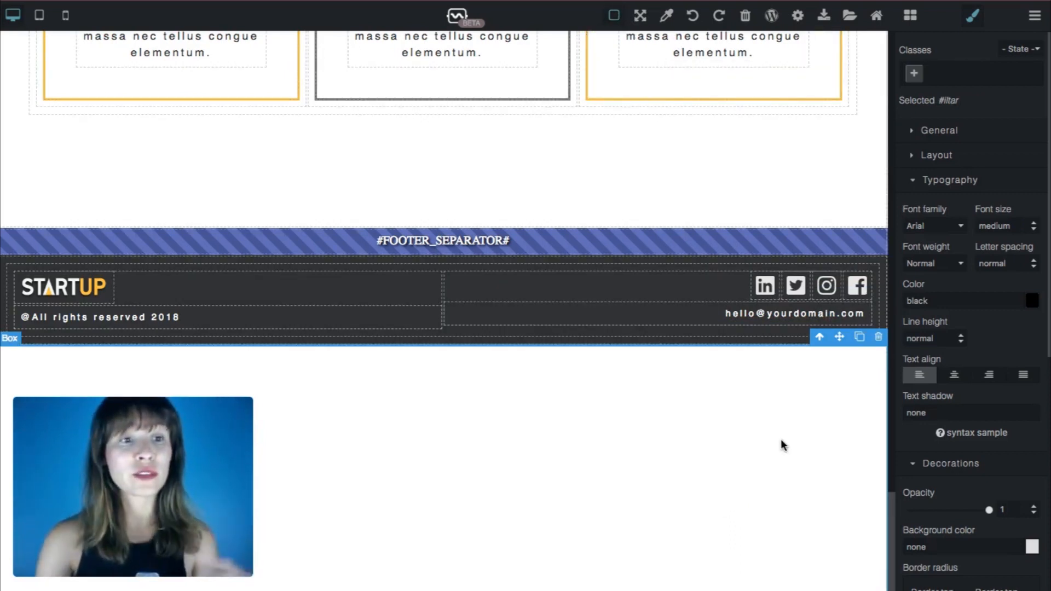
Switch to the tablet view and examine the footer with the element borders shown and hidden
left_click(884, 320)
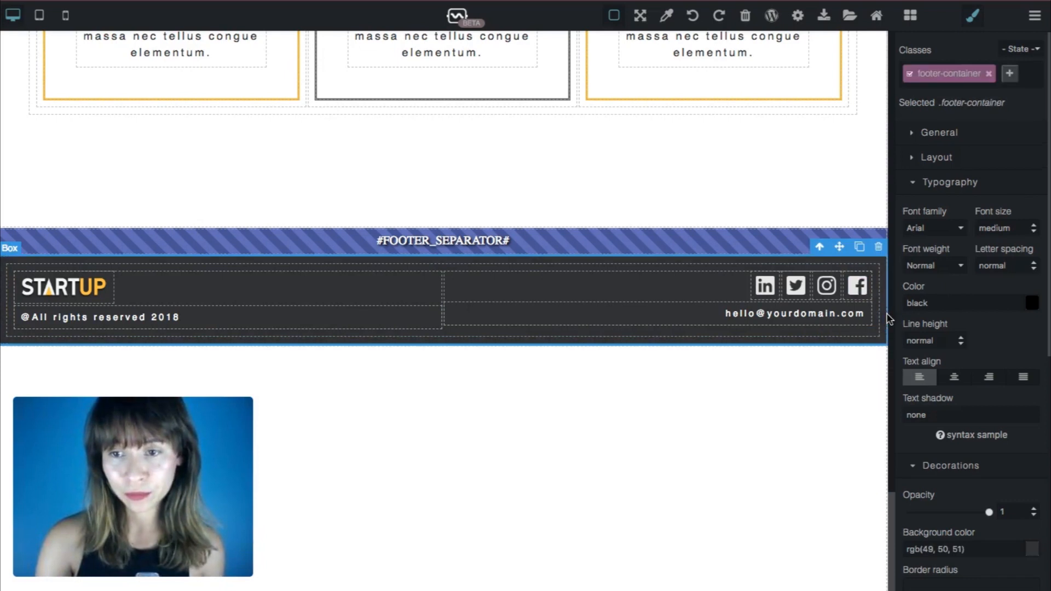
left_click(40, 17)
scroll(639, 310, "down", 5)
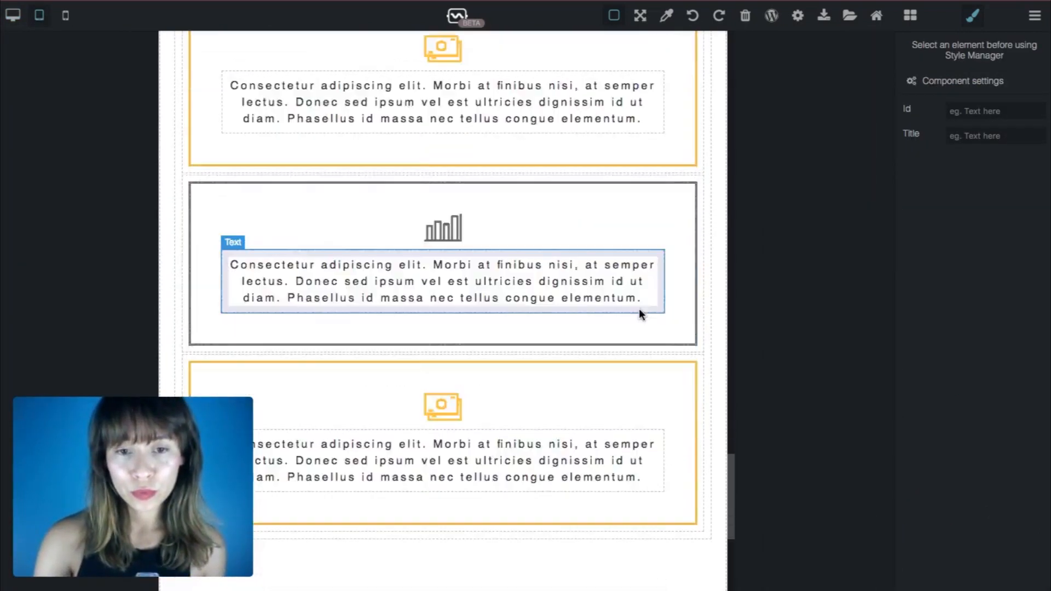
scroll(639, 310, "down", 7)
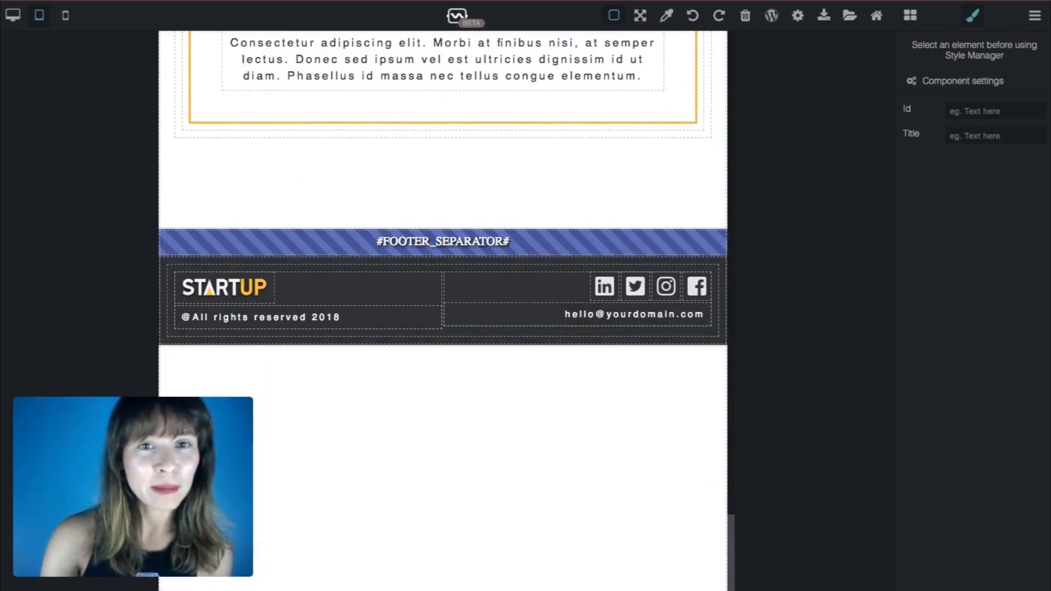
left_click(614, 16)
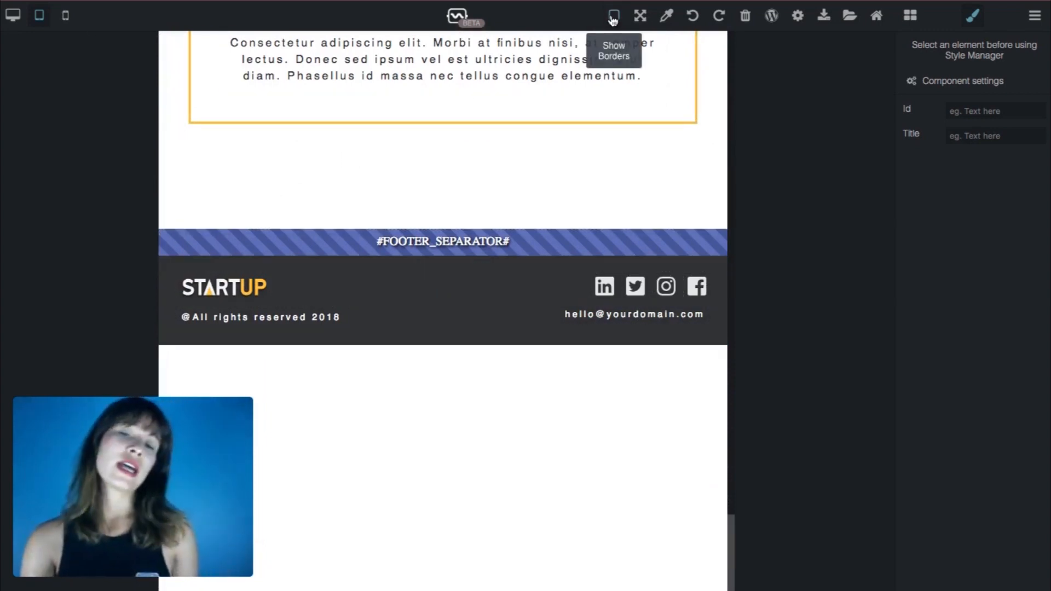
left_click(613, 18)
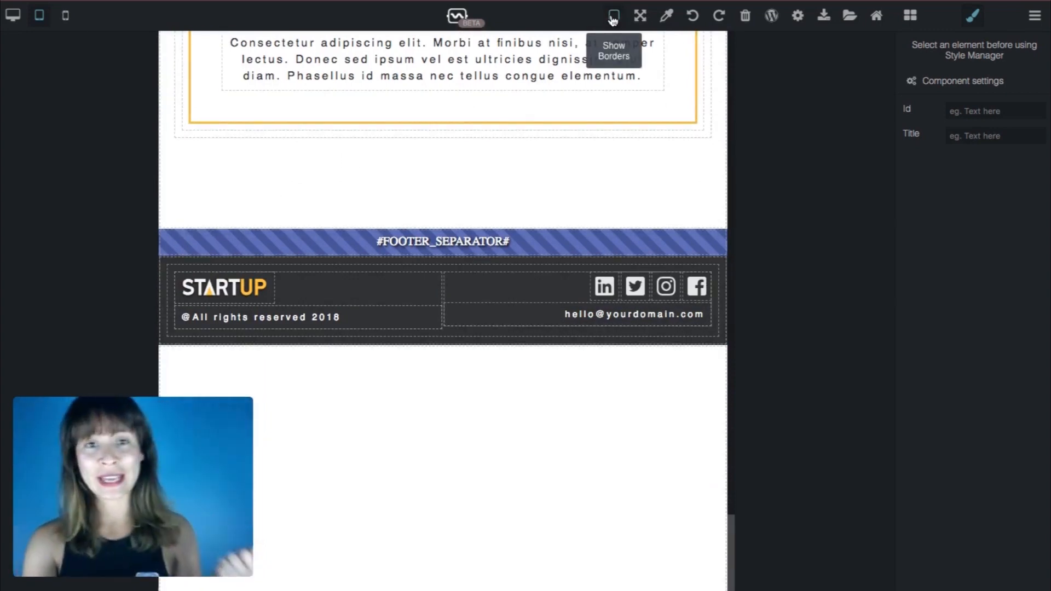
left_click(613, 17)
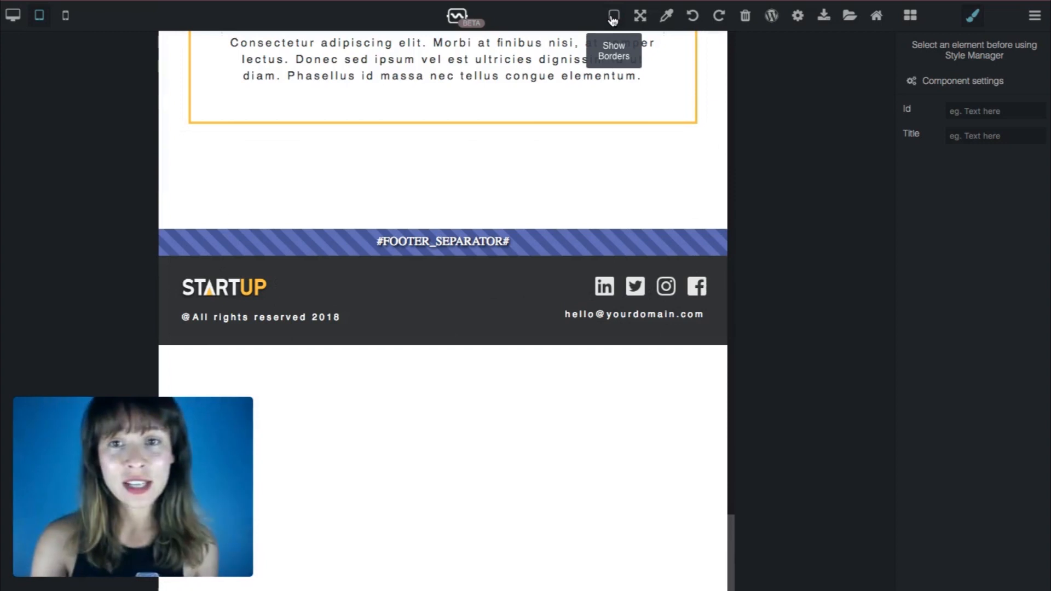
In the mobile view with borders shown, set the width of the footer column holding the logo to 100%
left_click(66, 17)
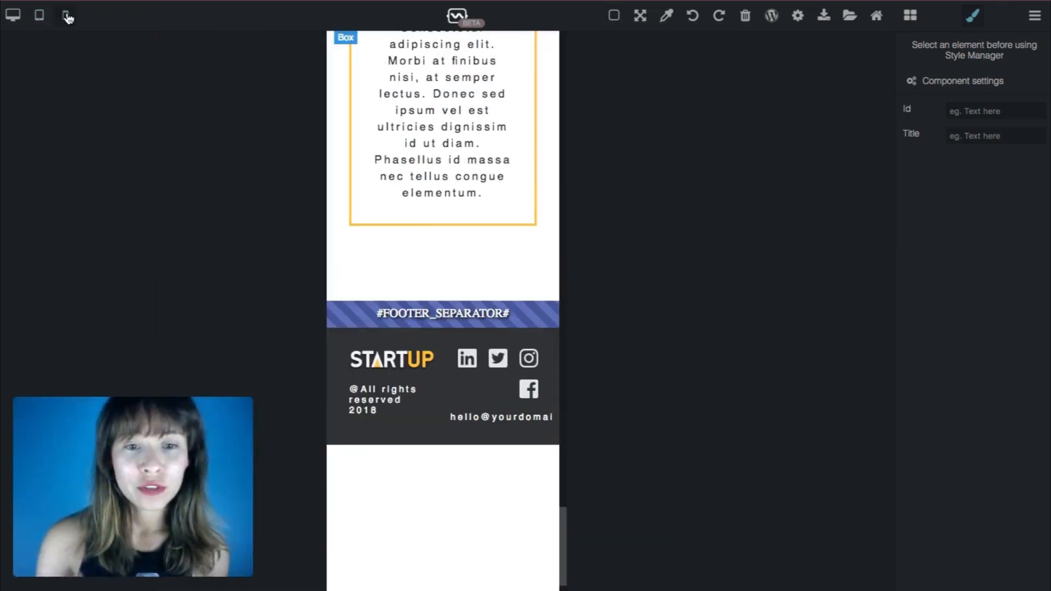
left_click(614, 17)
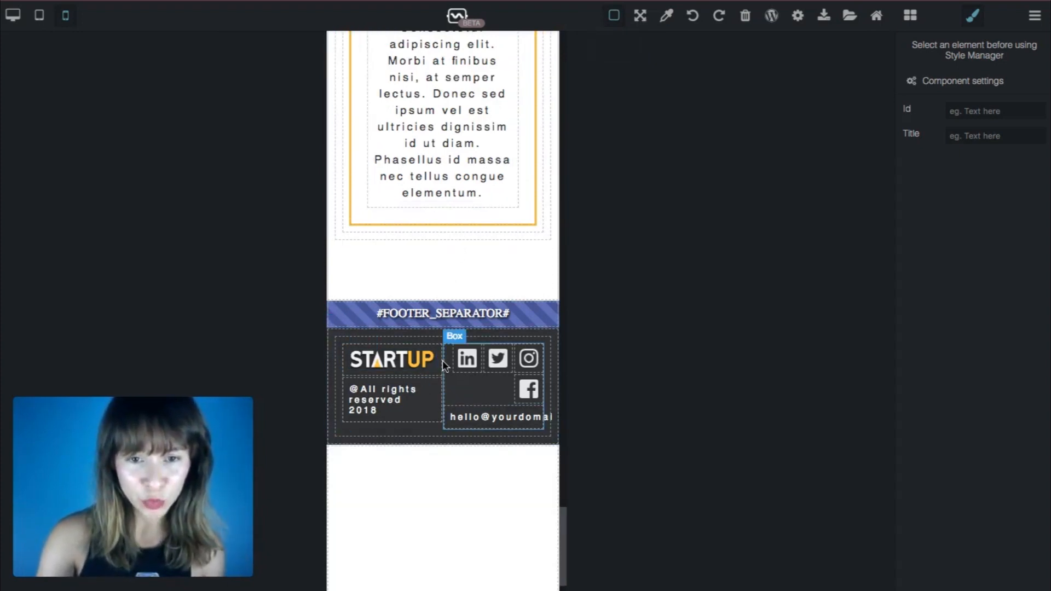
left_click(392, 360)
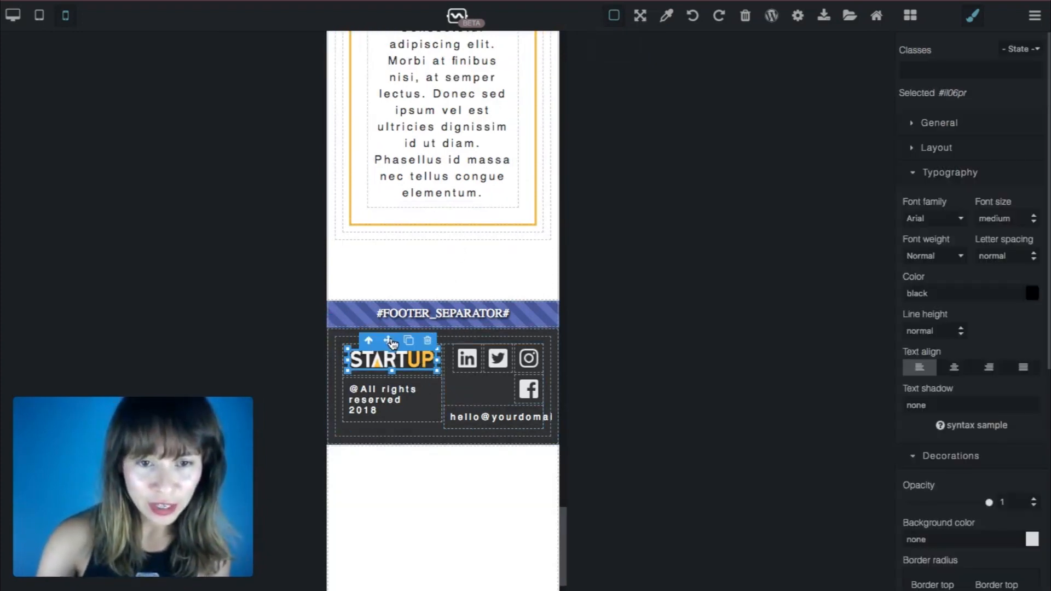
left_click(370, 341)
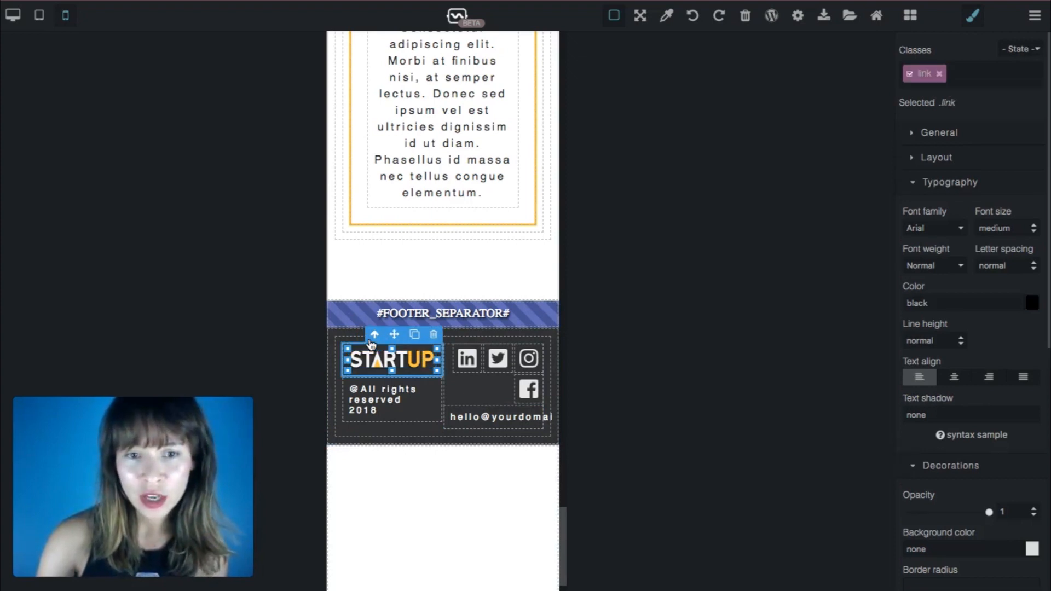
left_click(370, 341)
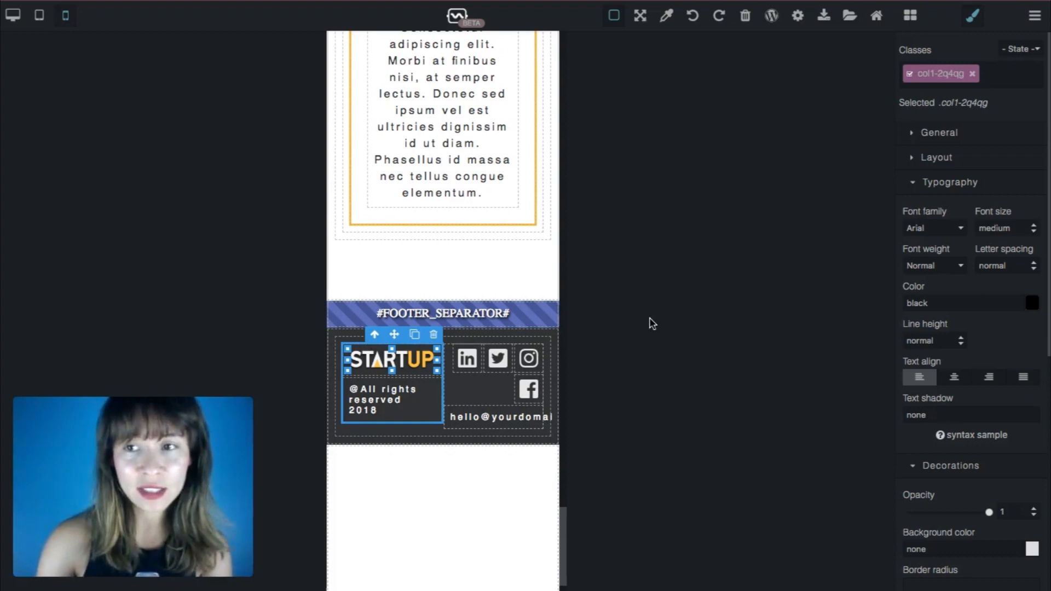
left_click(937, 159)
left_click(942, 205)
type("100")
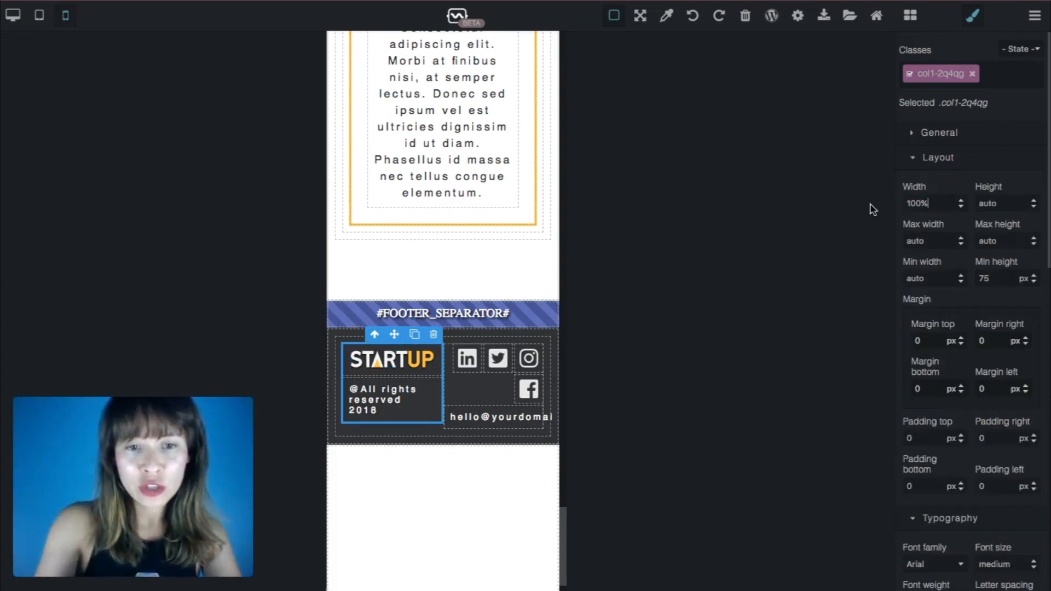
type("%")
key("Return")
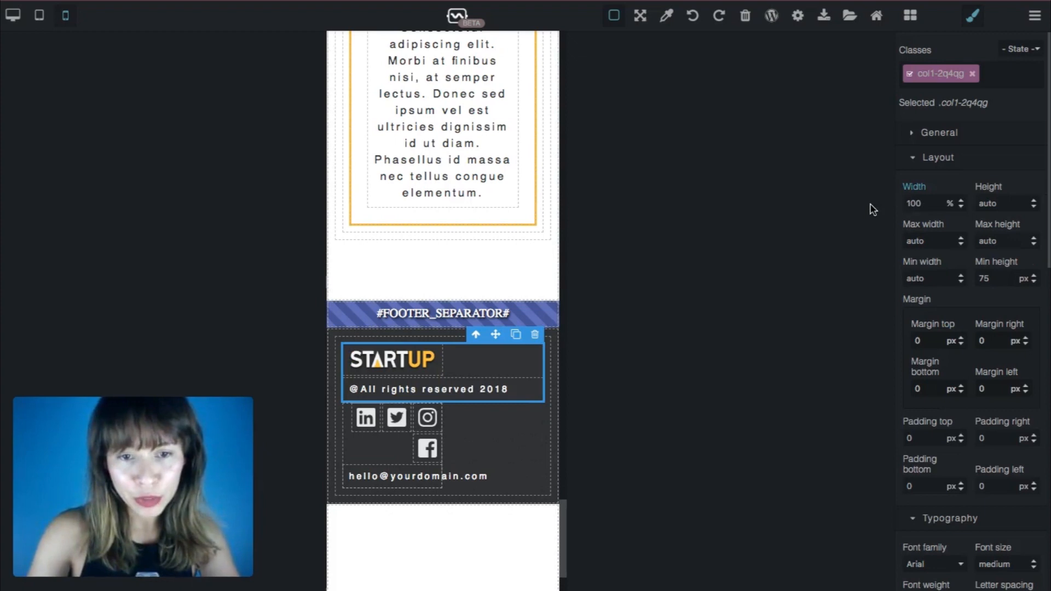
Set the width of the footer column holding the social icons and e-mail text to 100% in the mobile view
left_click(361, 453)
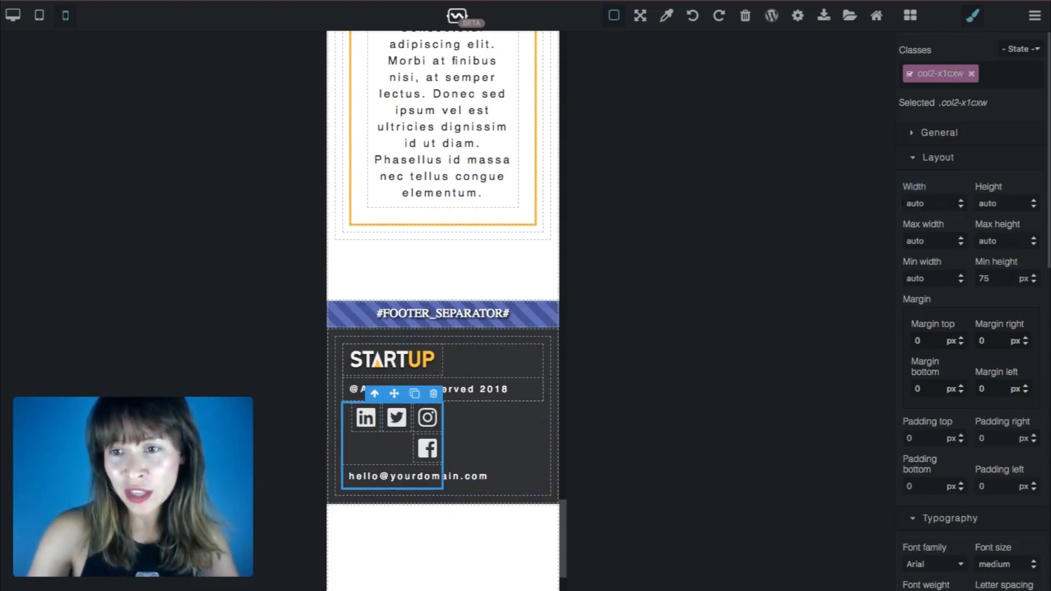
left_click(934, 204)
type("1")
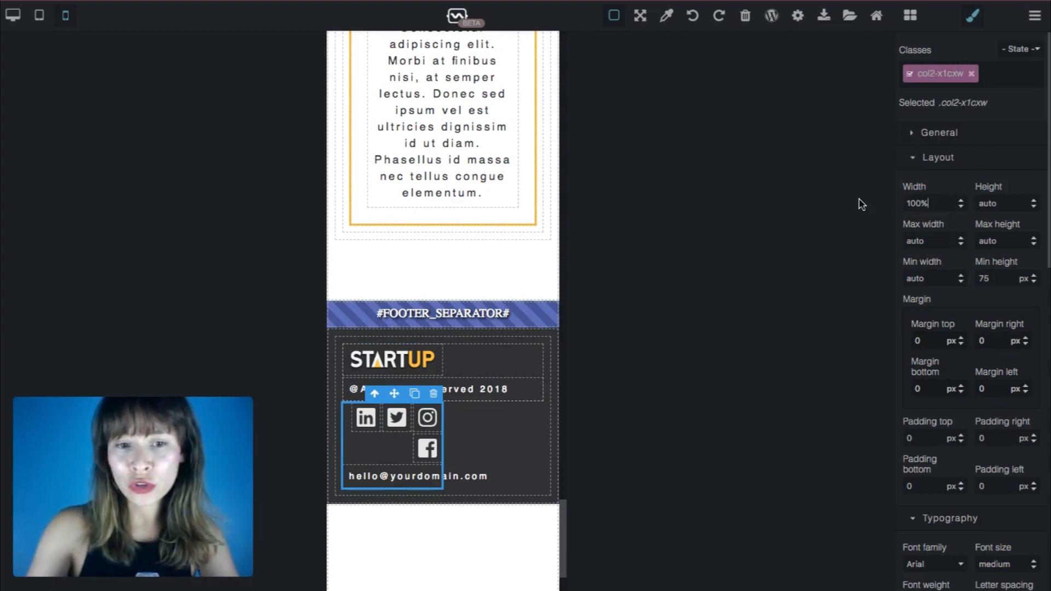
type("00%")
key("Return")
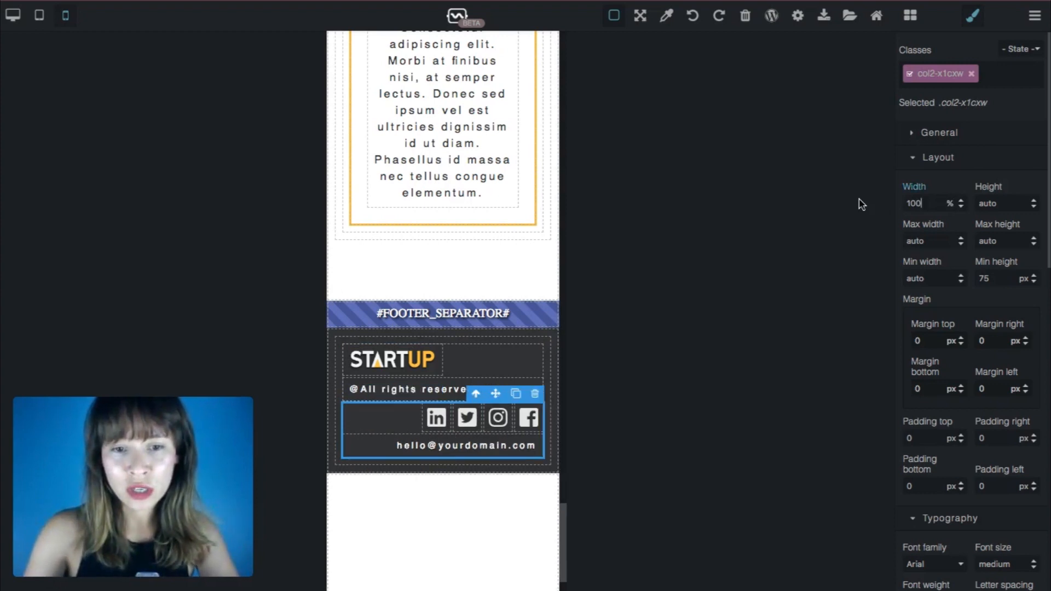
Centre-align the contents of both footer columns, the logo column and the social icons column, for mobile
left_click(536, 370)
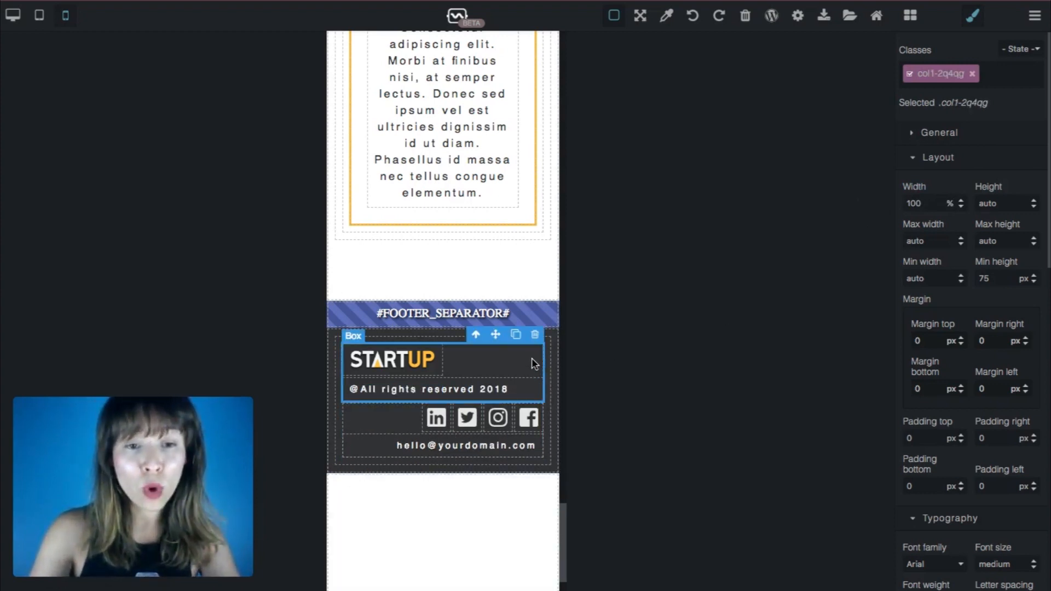
left_click(943, 157)
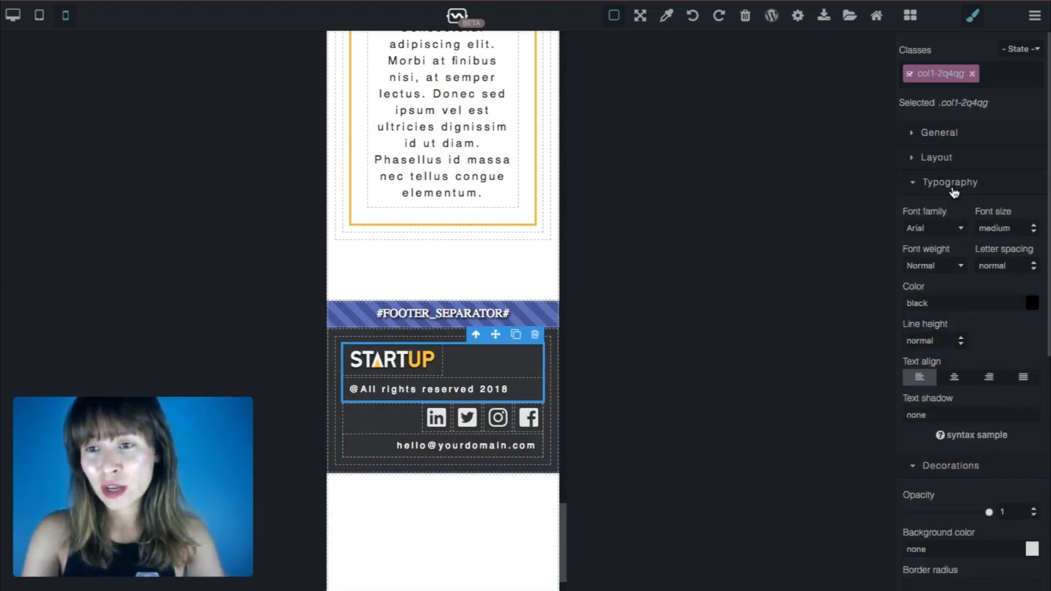
left_click(954, 384)
left_click(368, 421)
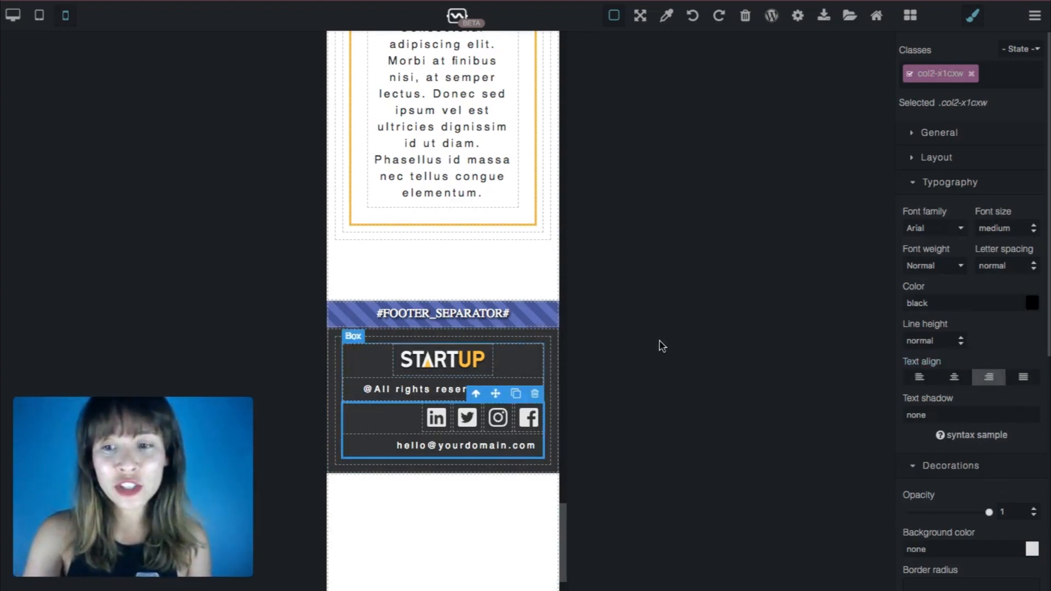
left_click(955, 376)
Examine the mobile footer with the element borders hidden, and turn the borders back on
left_click(615, 18)
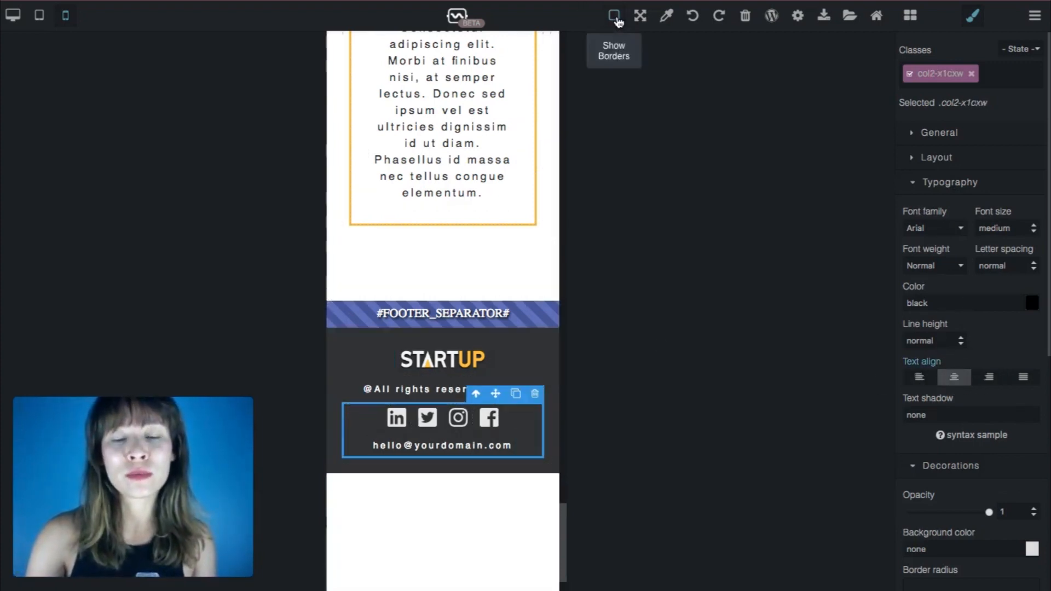
left_click(554, 227)
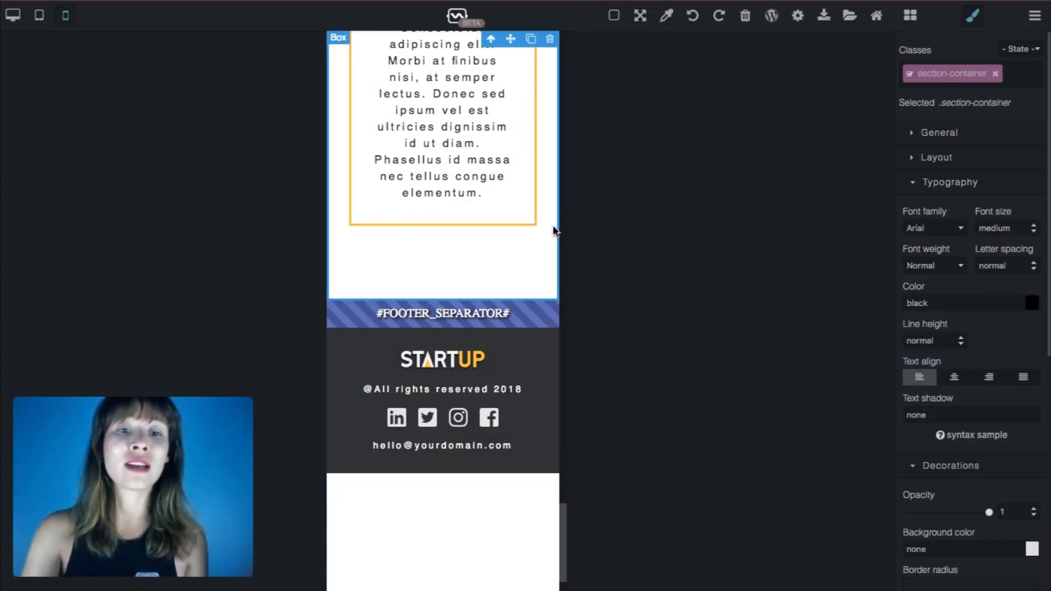
left_click(553, 411)
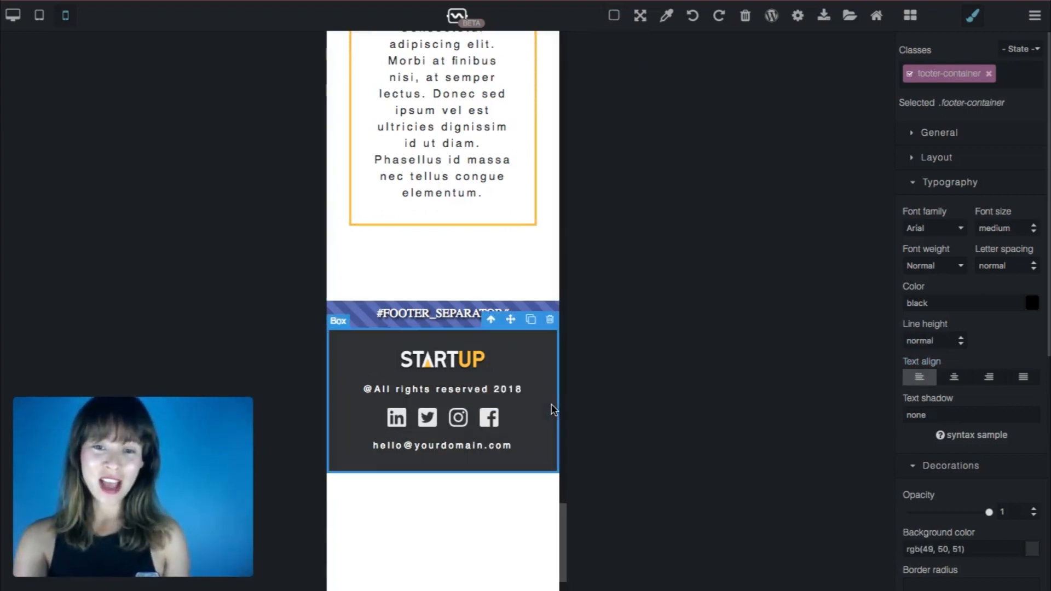
left_click(541, 410)
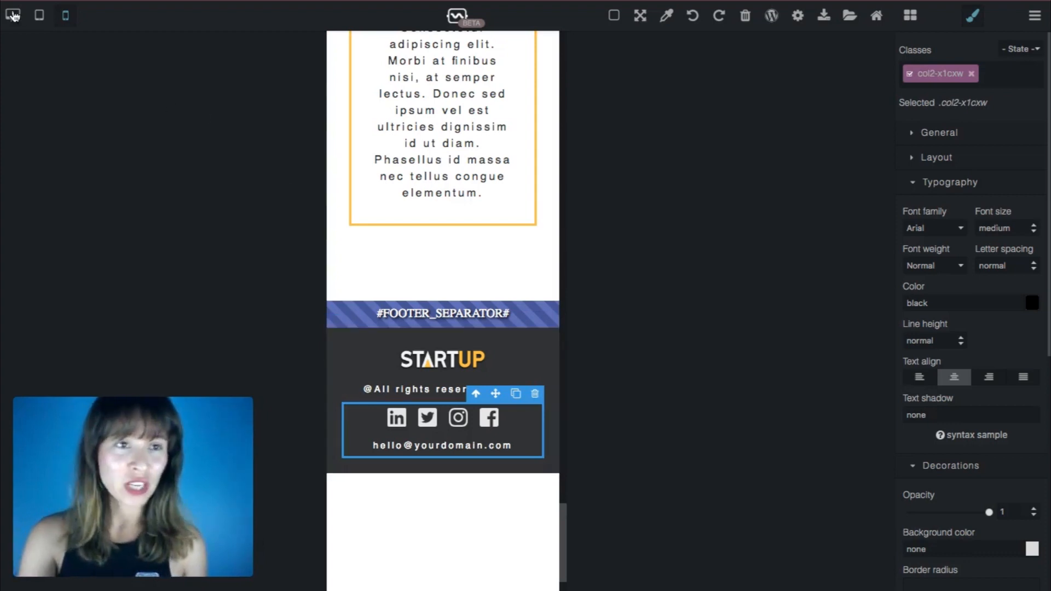
left_click(614, 15)
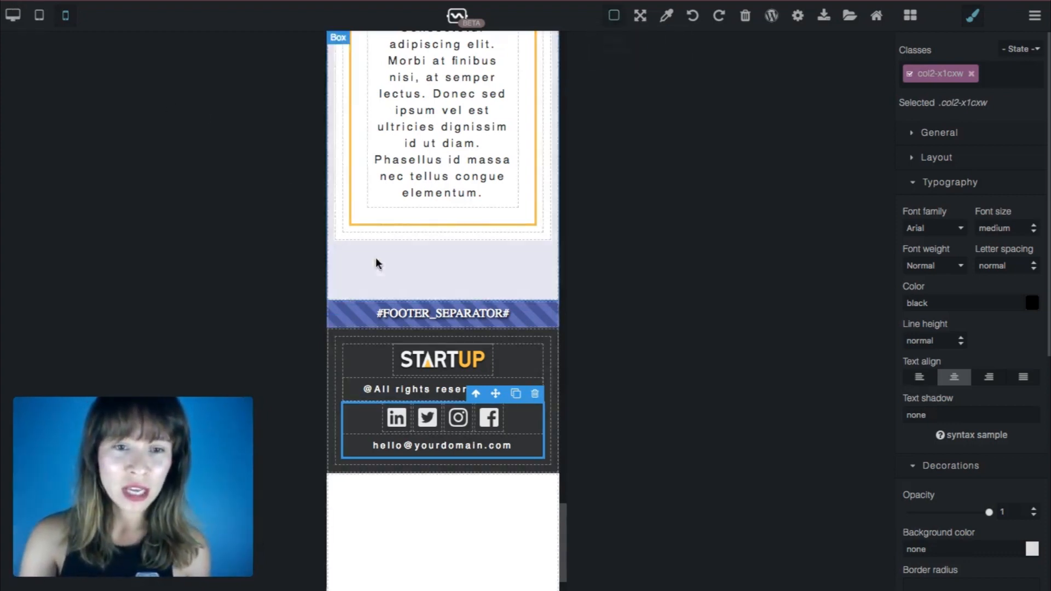
Switch to the desktop view and review the page's linkable elements, from the footer logo to the banner buttons
left_click(331, 361)
left_click(15, 17)
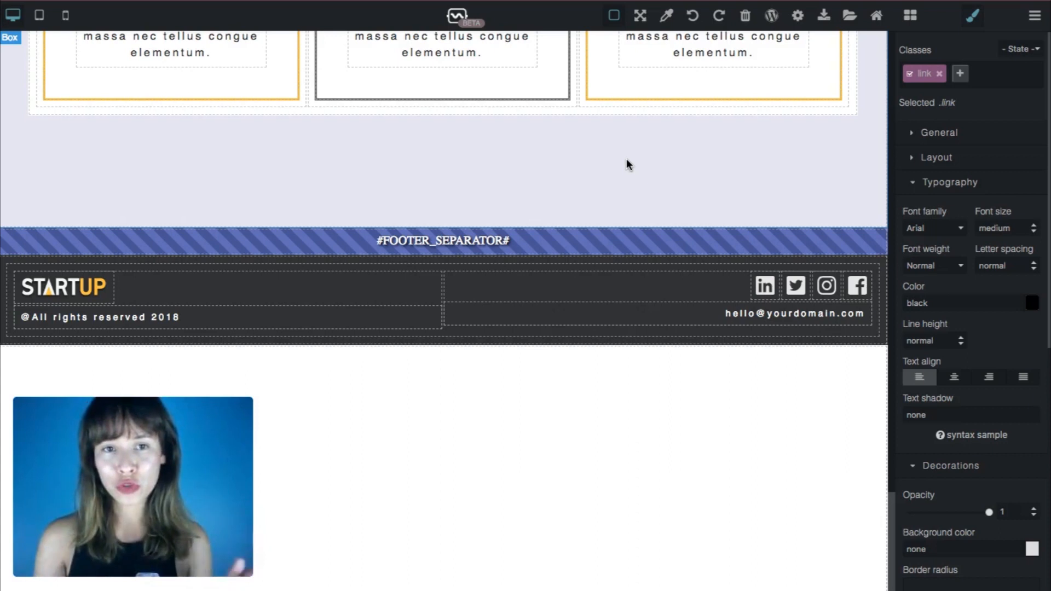
scroll(627, 160, "up", 10)
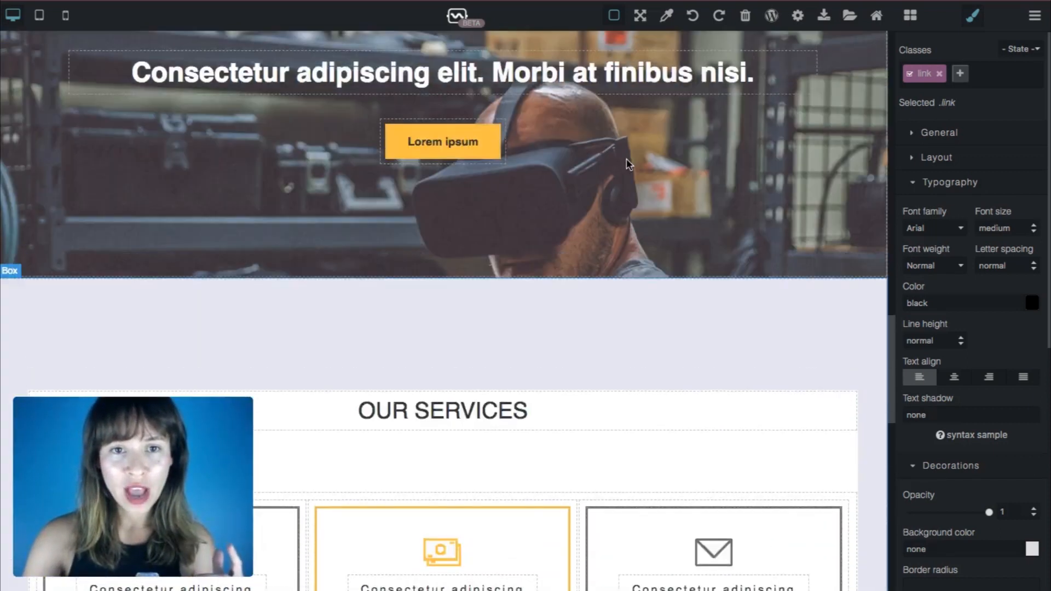
scroll(626, 158, "up", 3)
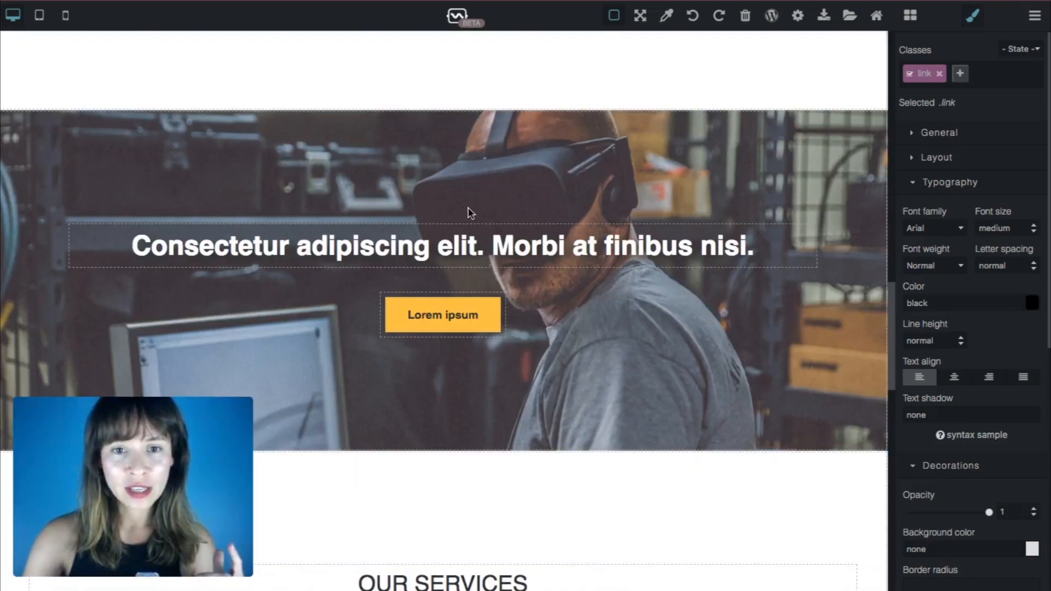
left_click(499, 319)
scroll(567, 226, "up", 20)
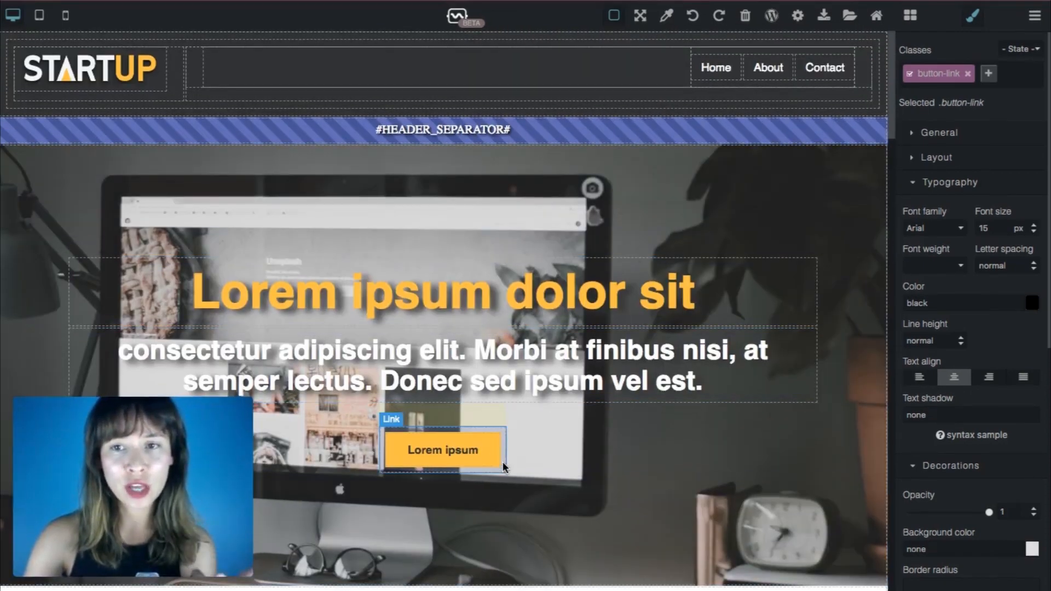
scroll(503, 464, "down", 15)
scroll(503, 467, "down", 5)
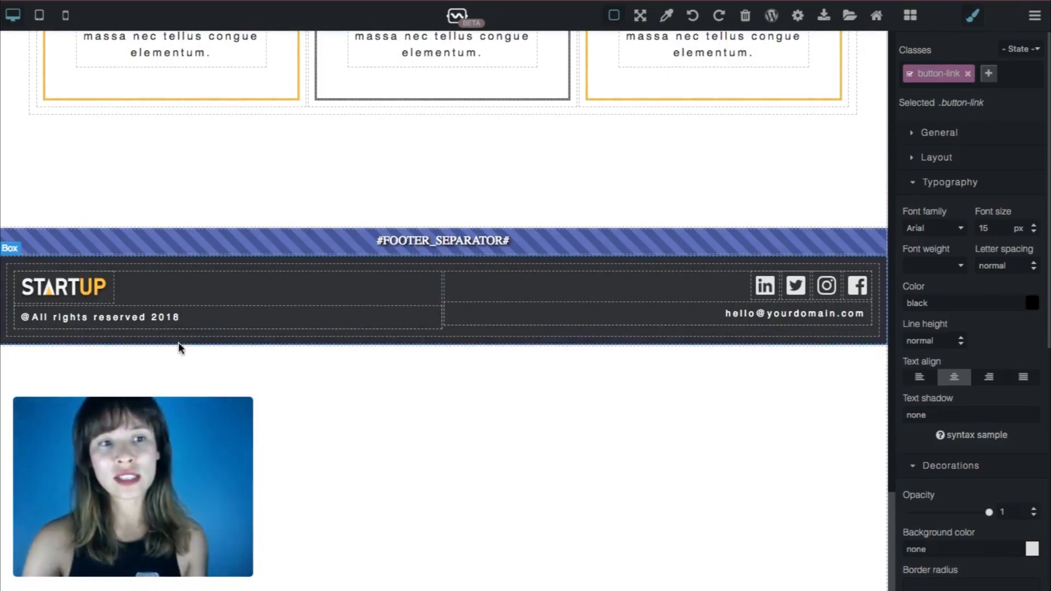
Link the footer's Twitter icon to the Twitter profile URL and make it open in a new window
left_click(808, 290)
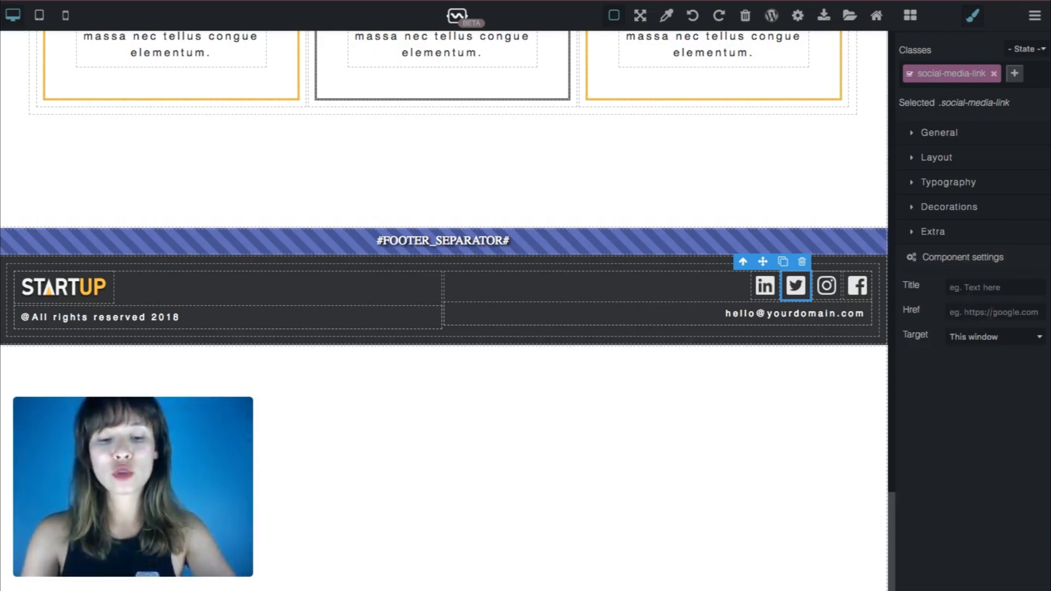
key("ctrl+v")
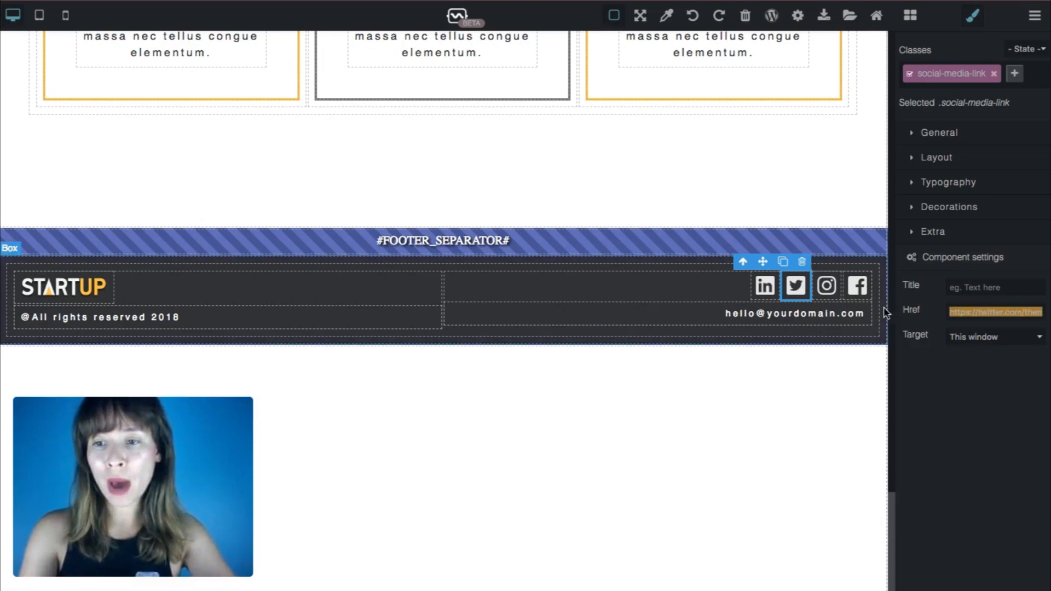
left_click(978, 338)
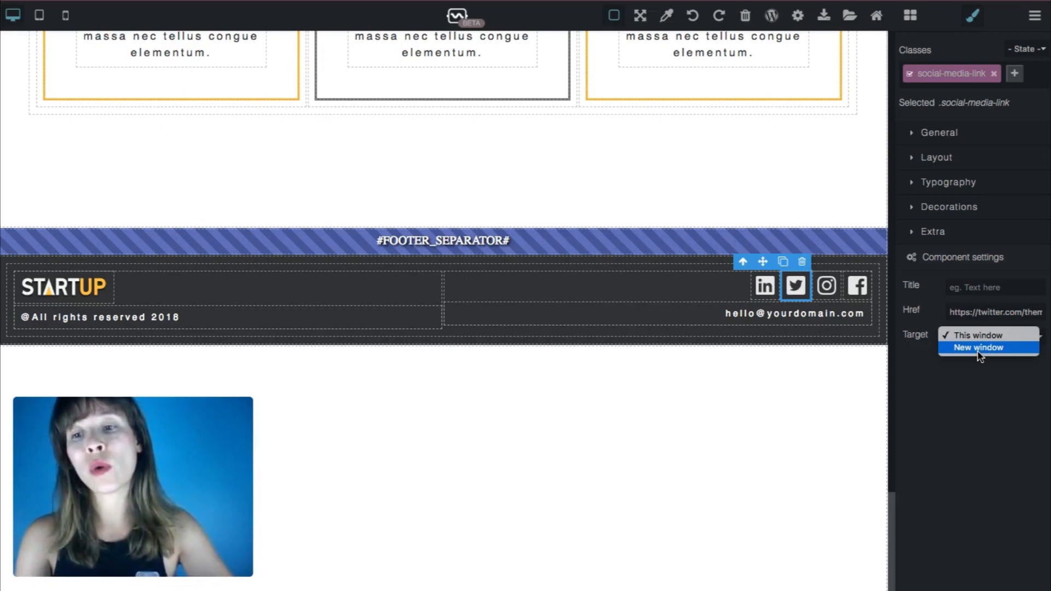
left_click(979, 348)
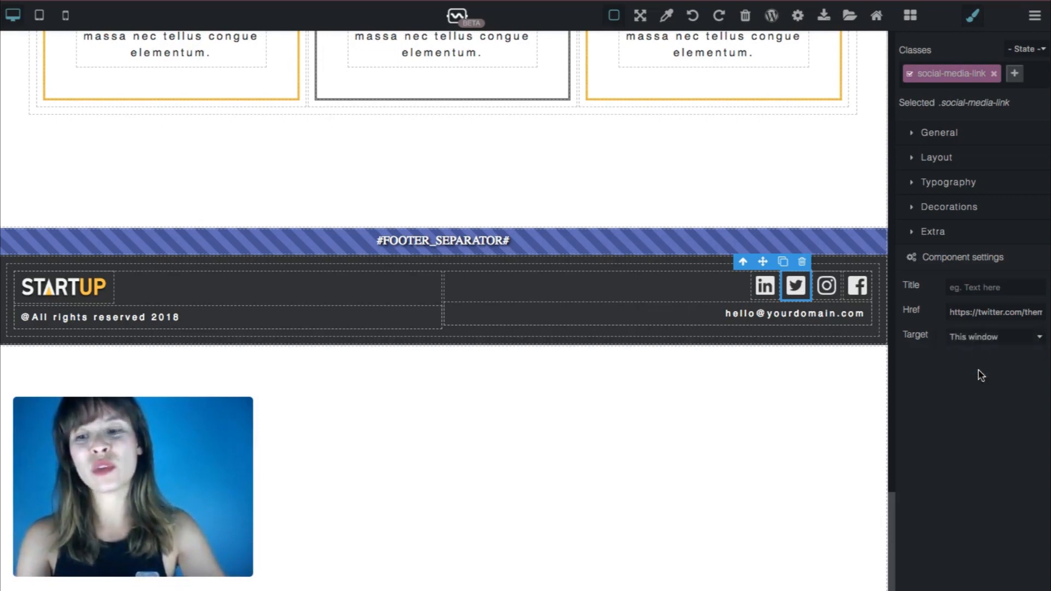
Check the link settings of the footer's LinkedIn, Twitter, Instagram and Facebook icons
left_click(838, 276)
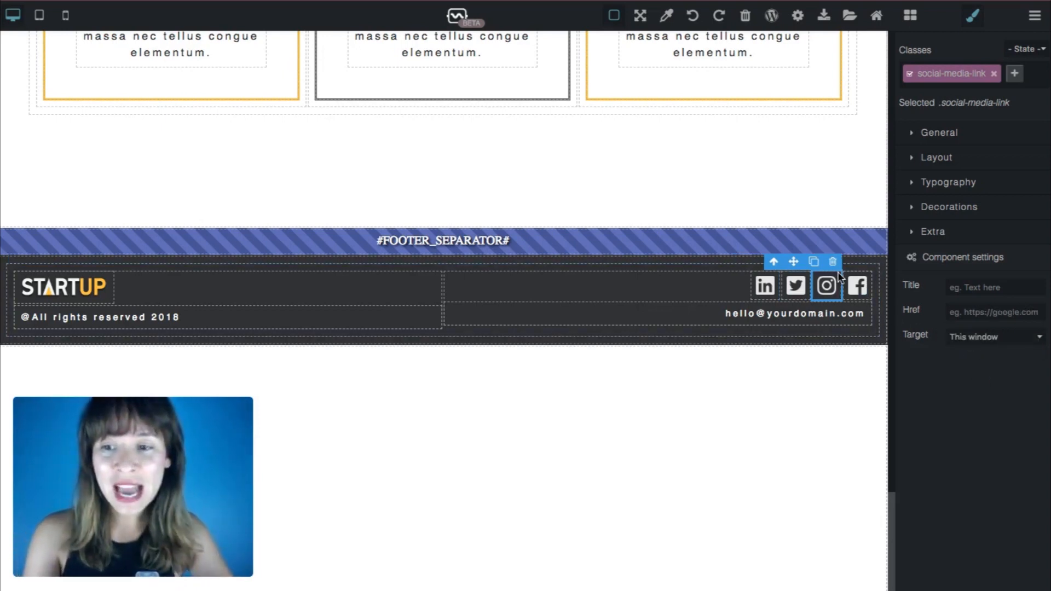
left_click(768, 274)
left_click(870, 277)
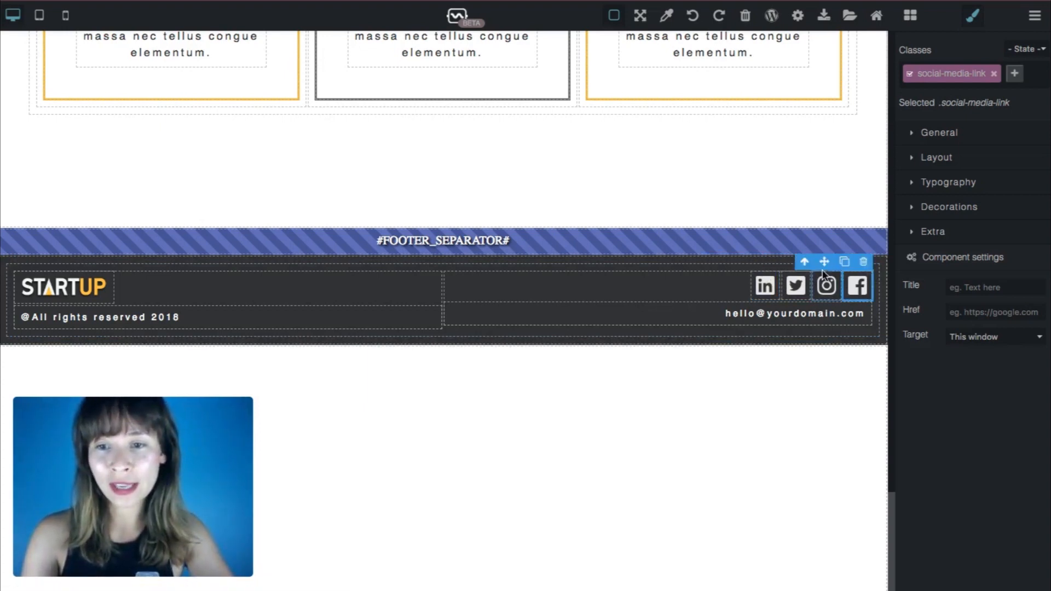
left_click(802, 279)
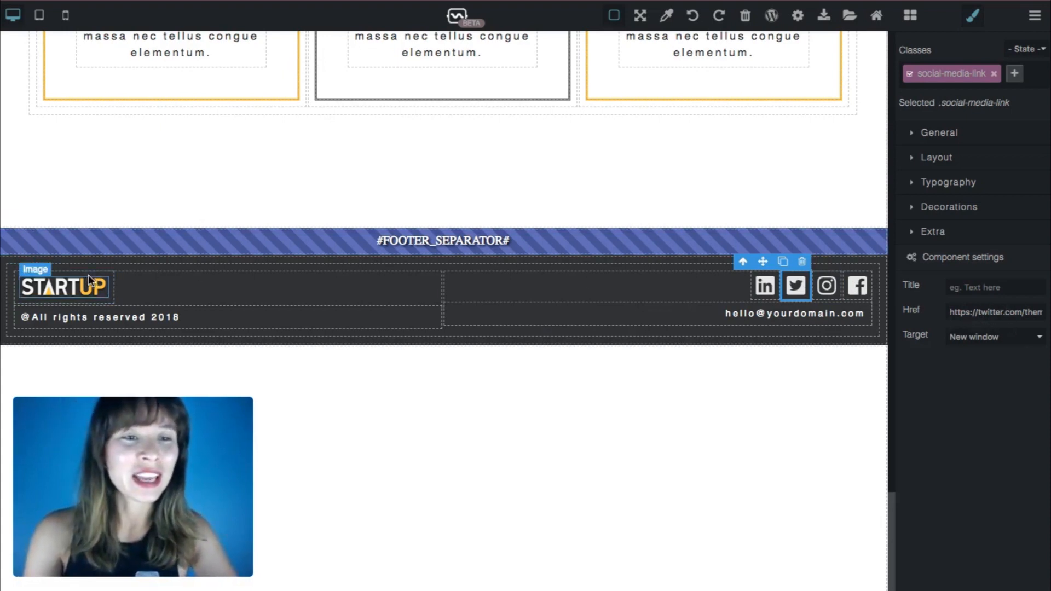
left_click(765, 285)
left_click(825, 273)
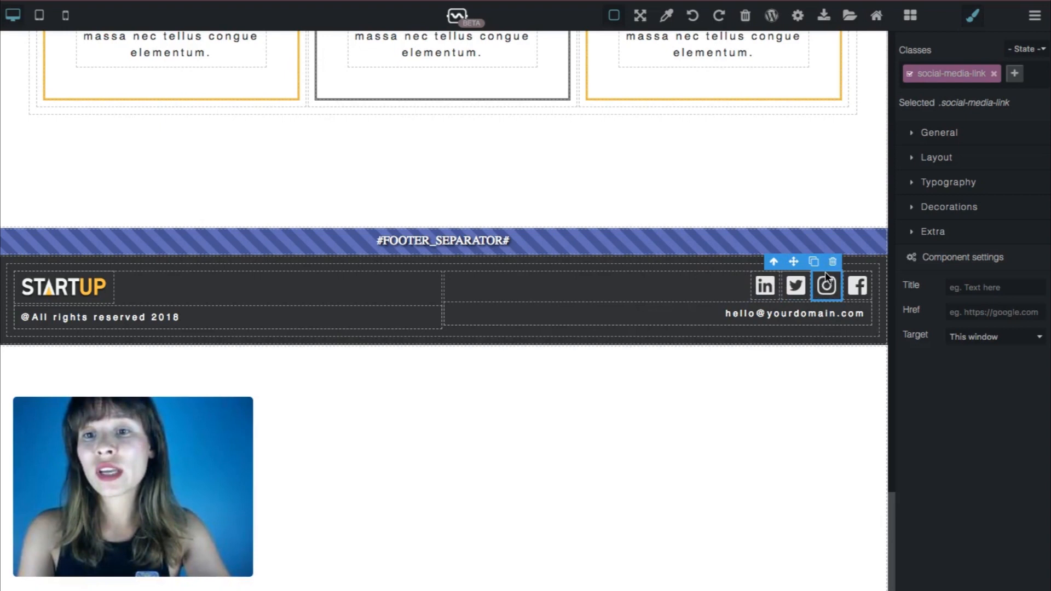
left_click(857, 283)
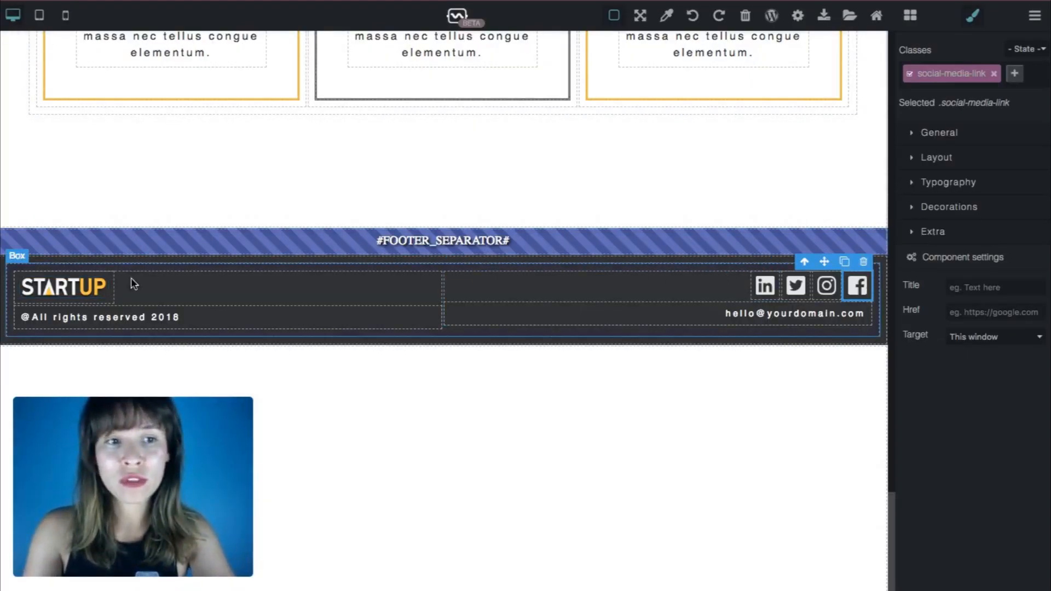
left_click(108, 305)
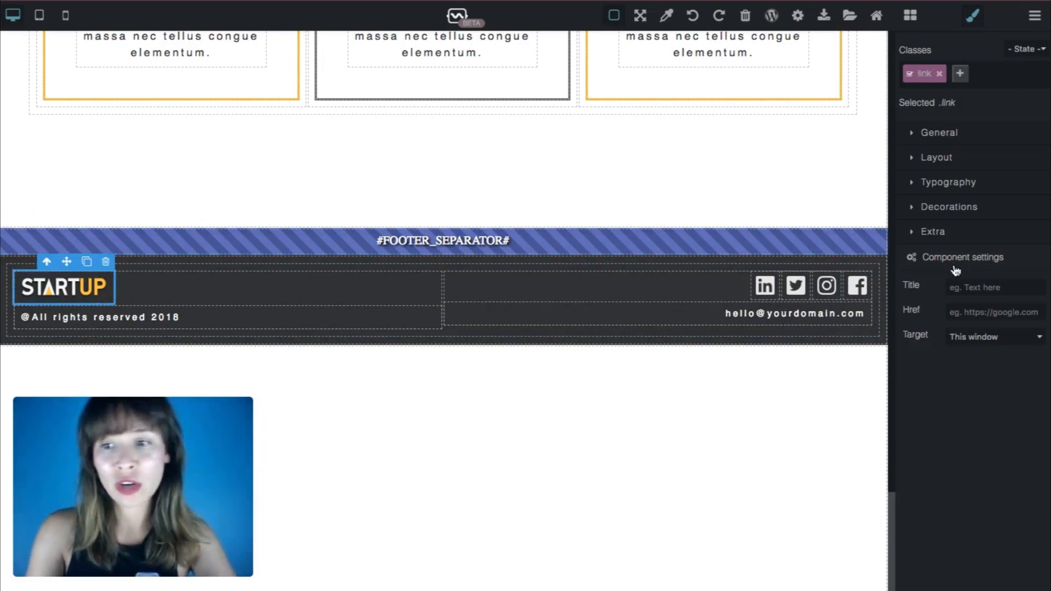
left_click(971, 313)
key("ctrl+v")
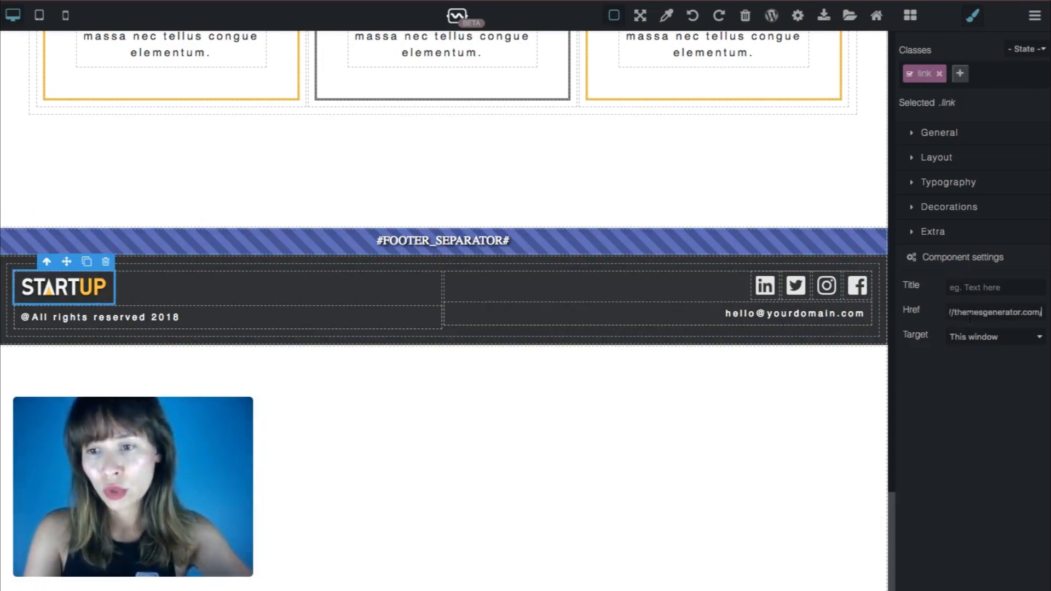
left_click(990, 336)
left_click(987, 345)
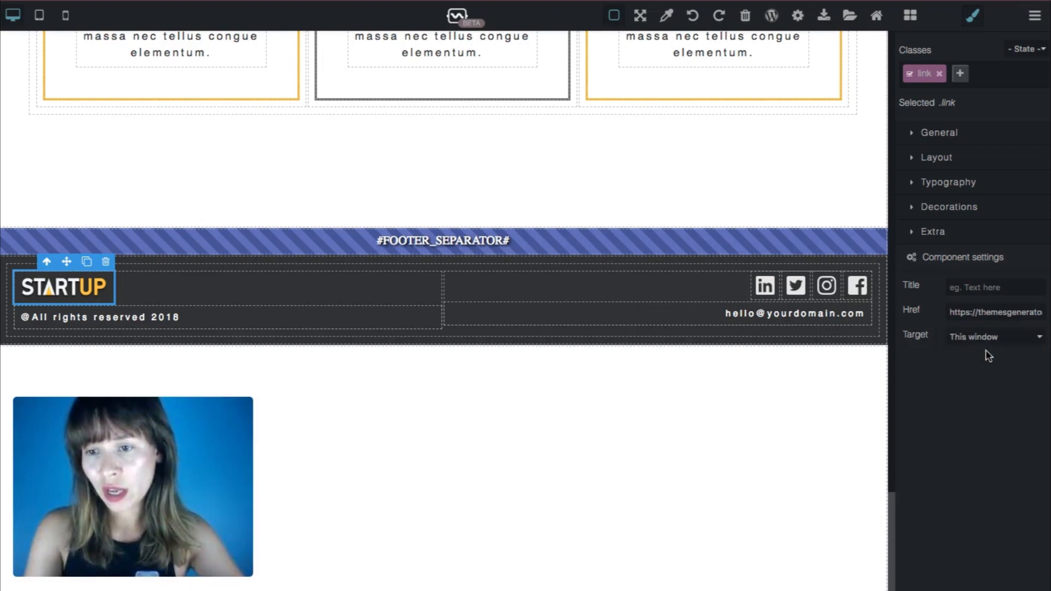
scroll(527, 422, "up", 8)
scroll(526, 421, "up", 10)
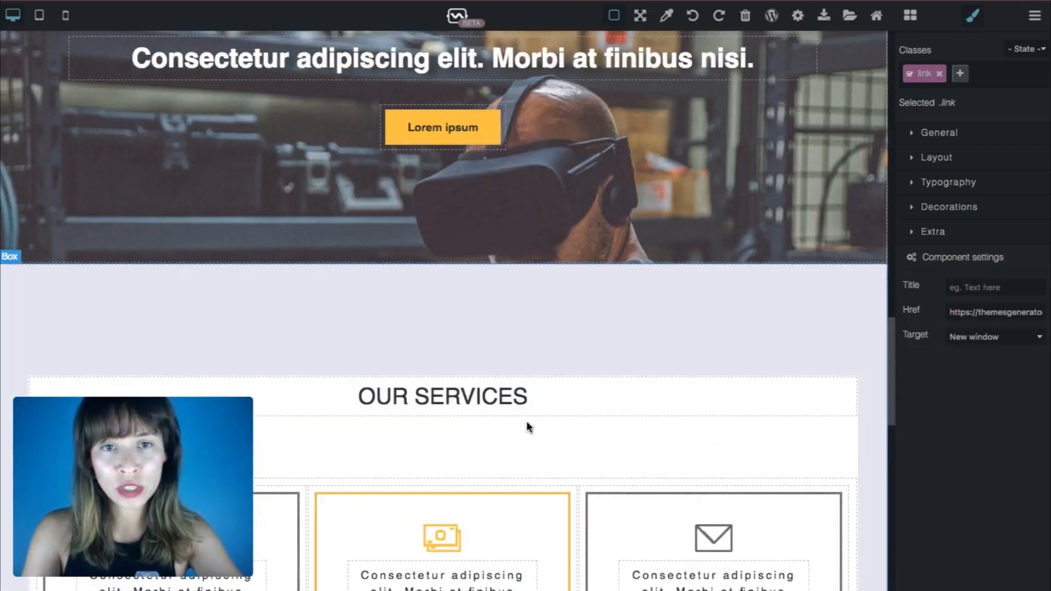
left_click(502, 260)
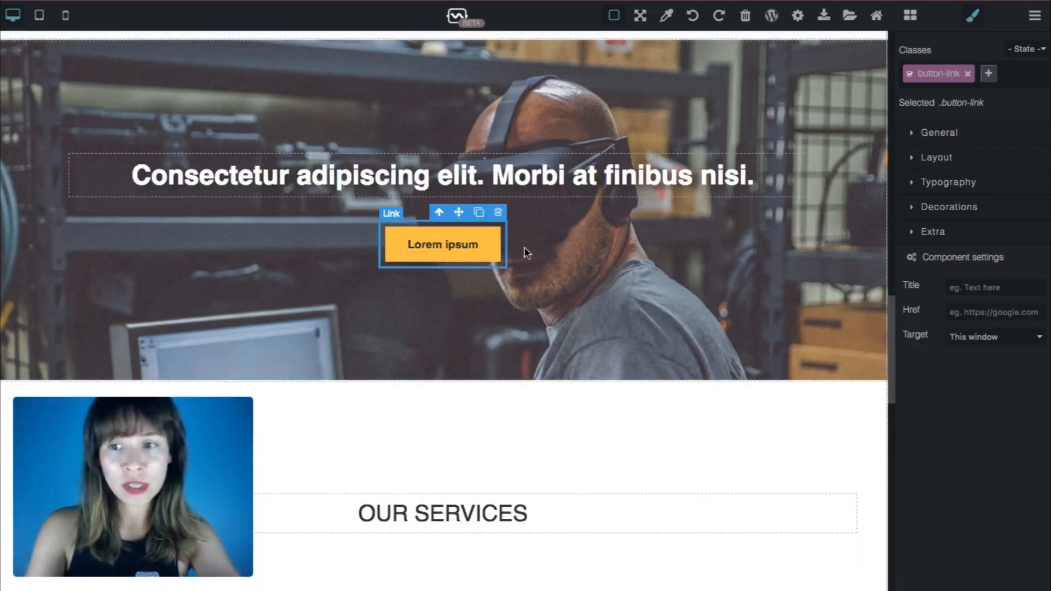
left_click(979, 337)
left_click(978, 348)
left_click(957, 313)
type("https://themesgenerator.com/")
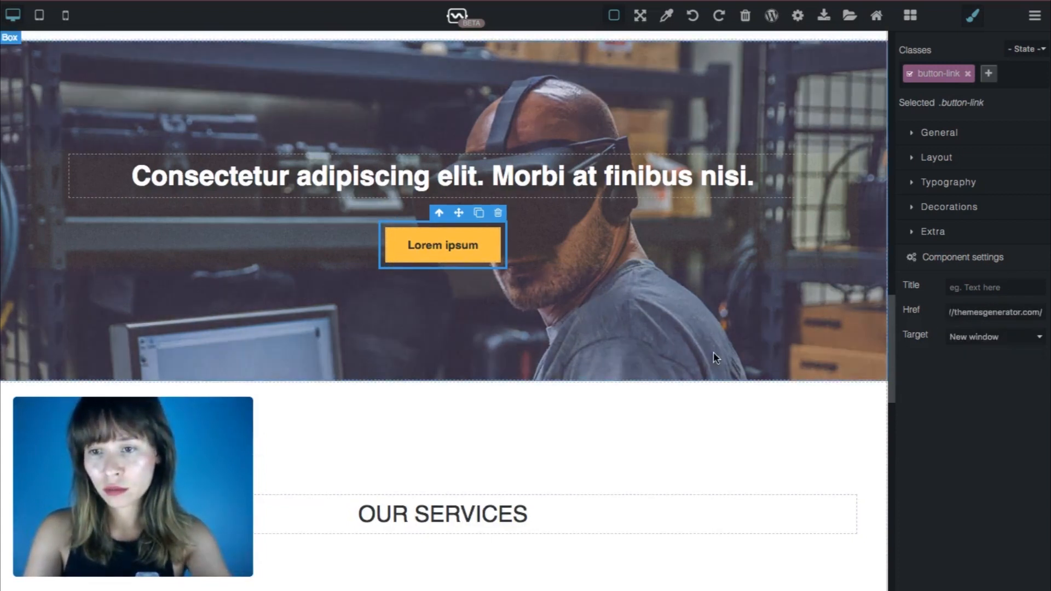
scroll(714, 352, "down", 10)
scroll(714, 354, "up", 10)
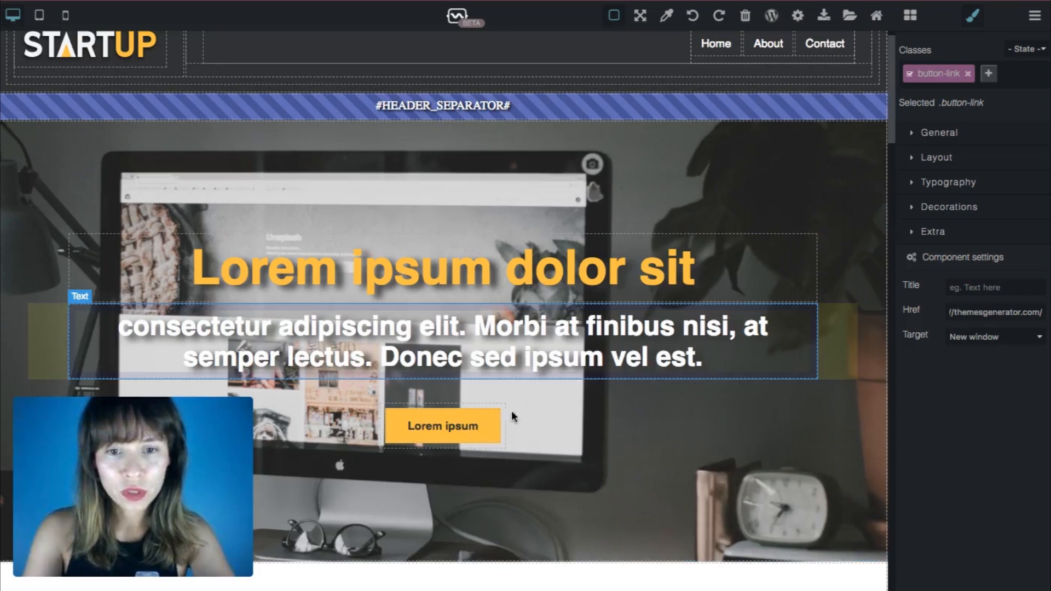
left_click(449, 426)
key("ctrl+v")
left_click(981, 340)
left_click(981, 345)
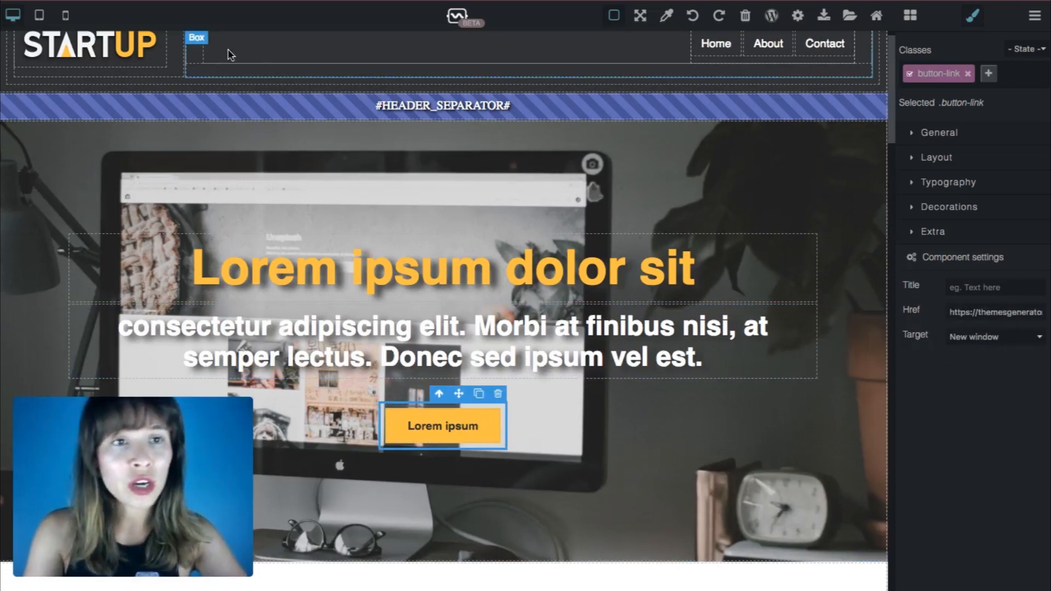
left_click(90, 50)
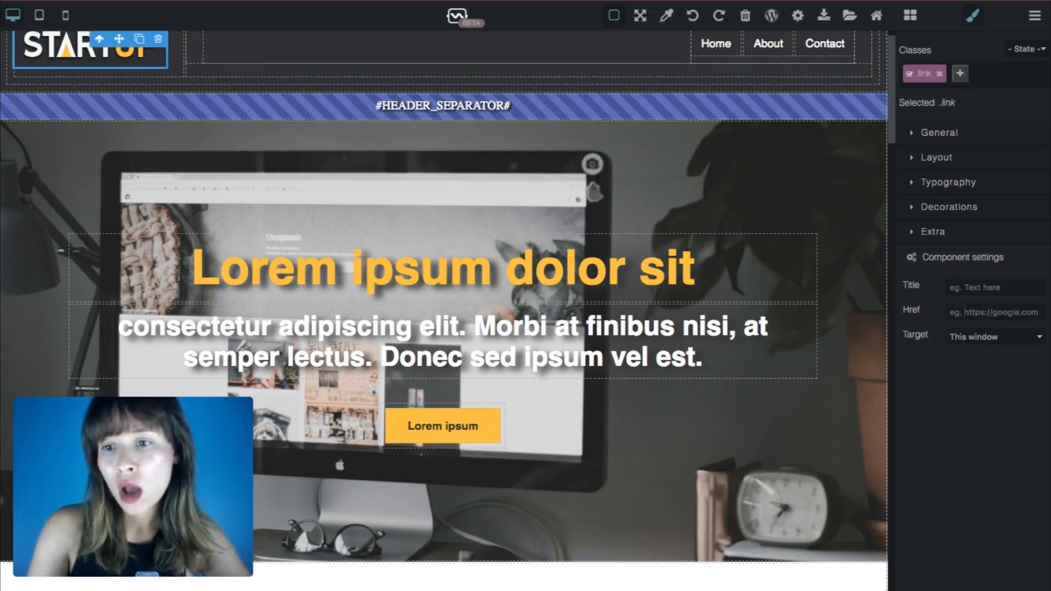
type("https://themesgenerator.com")
left_click(978, 336)
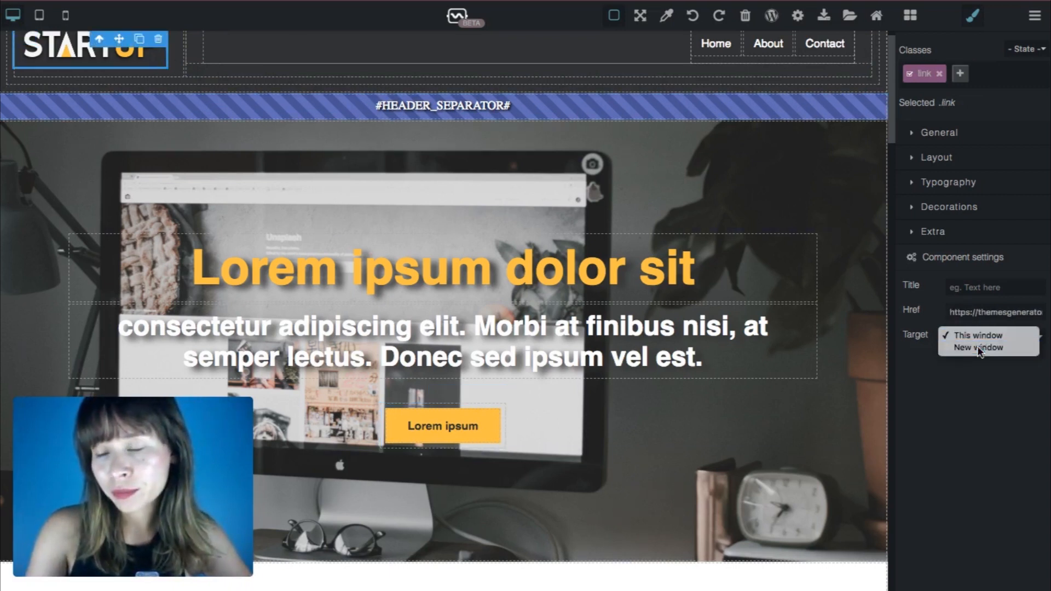
left_click(978, 347)
left_click(835, 355)
Review the whole page layout in desktop view, from the header to the footer
scroll(834, 356, "down", 10)
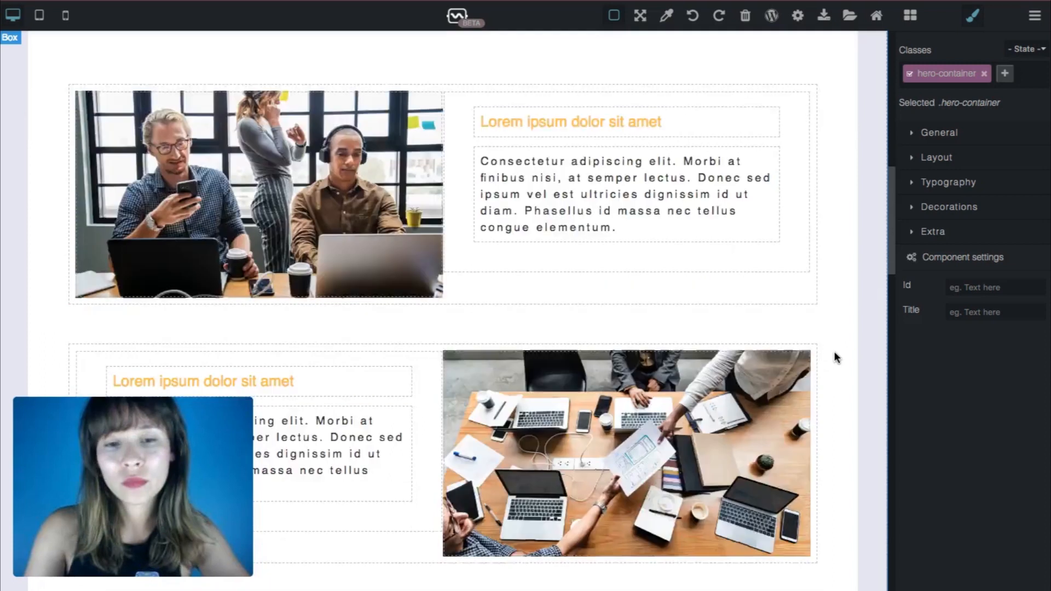
scroll(833, 351, "down", 10)
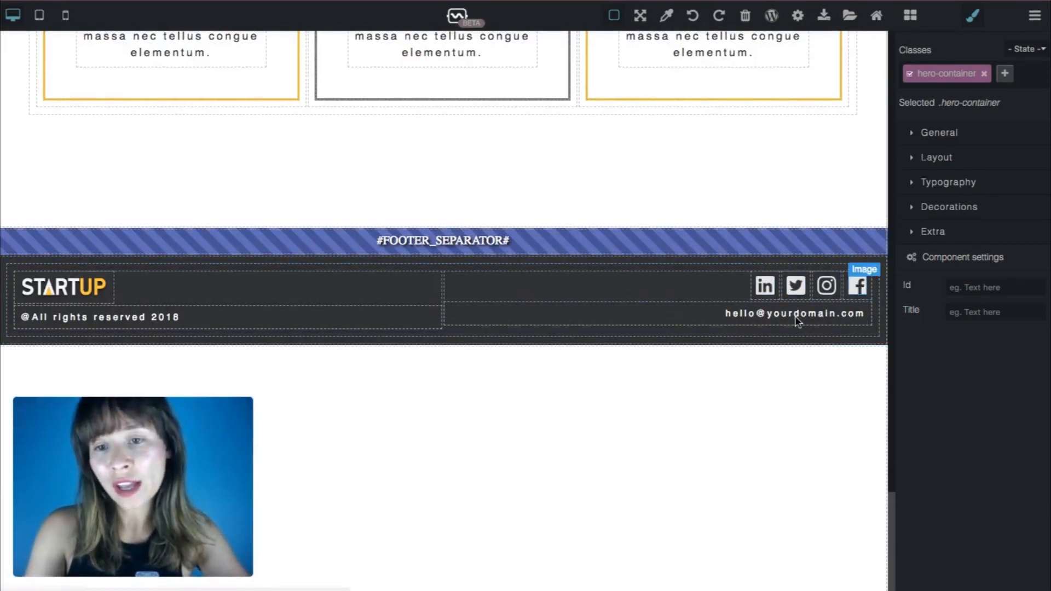
scroll(775, 438, "up", 5)
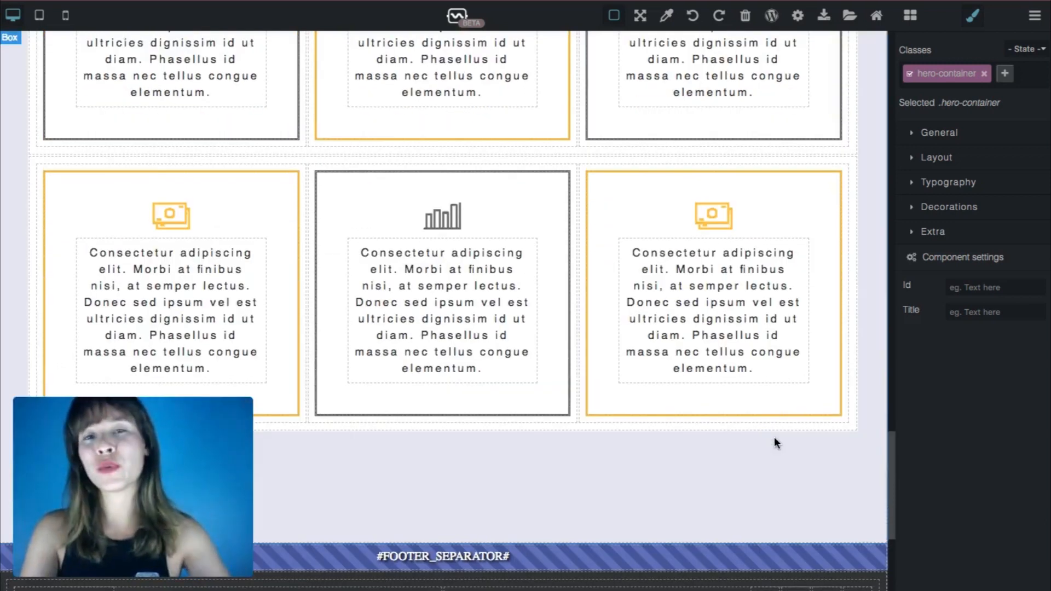
scroll(775, 438, "up", 11)
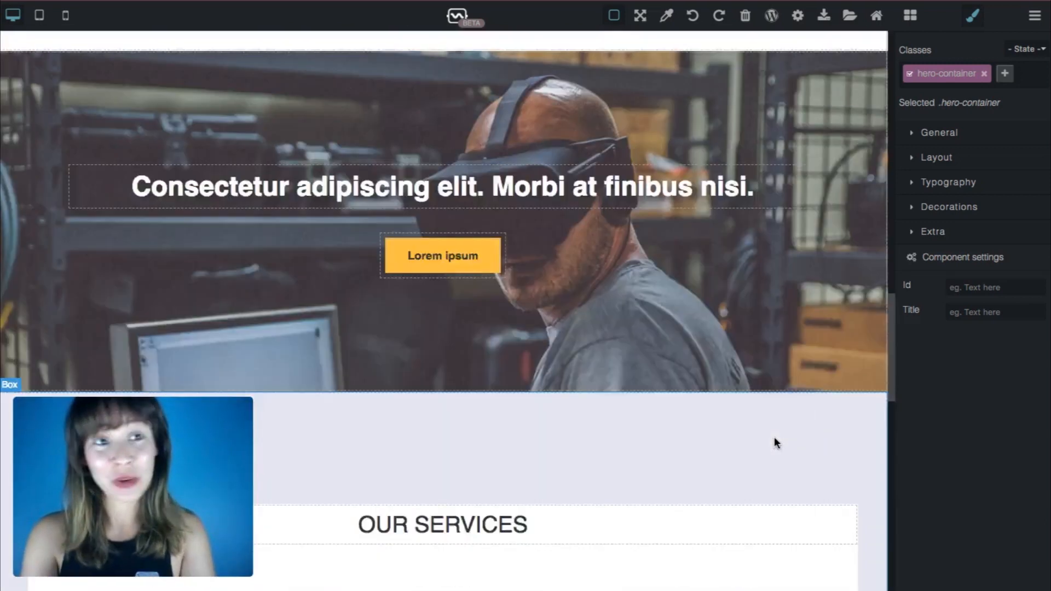
scroll(774, 439, "down", 16)
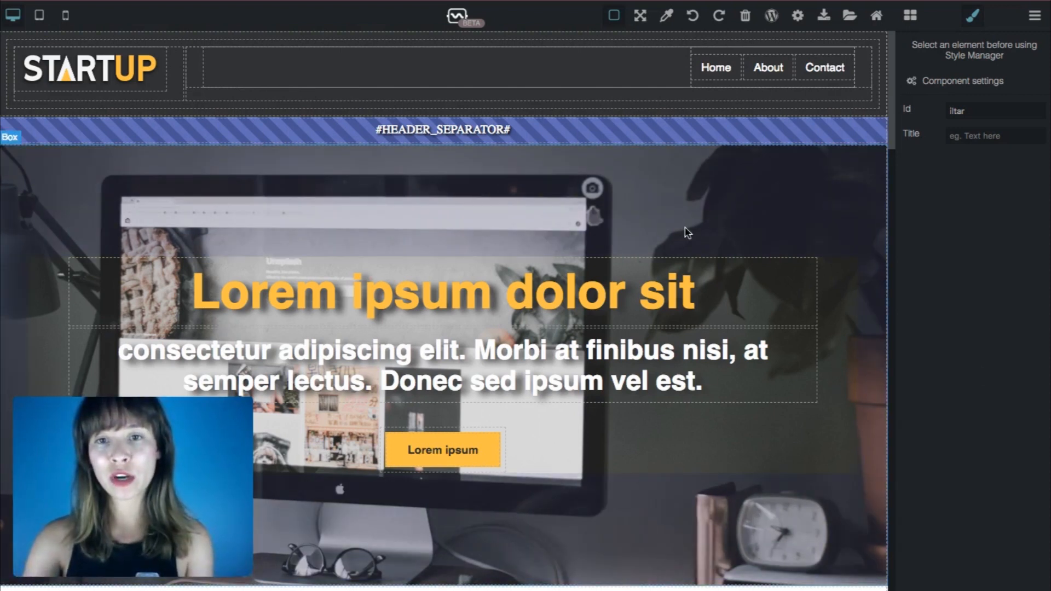
scroll(687, 232, "down", 15)
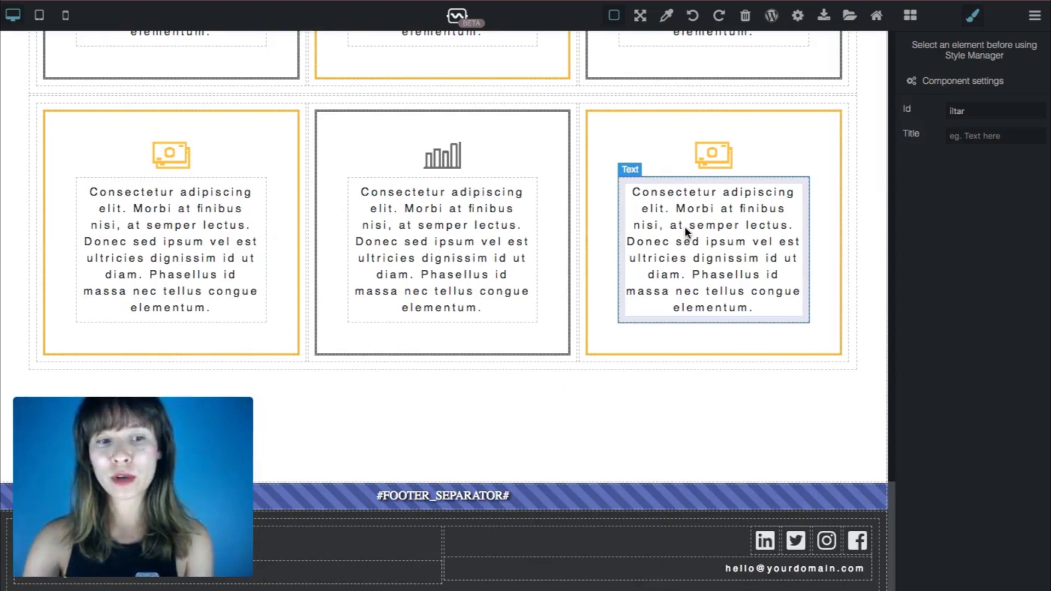
scroll(686, 228, "up", 15)
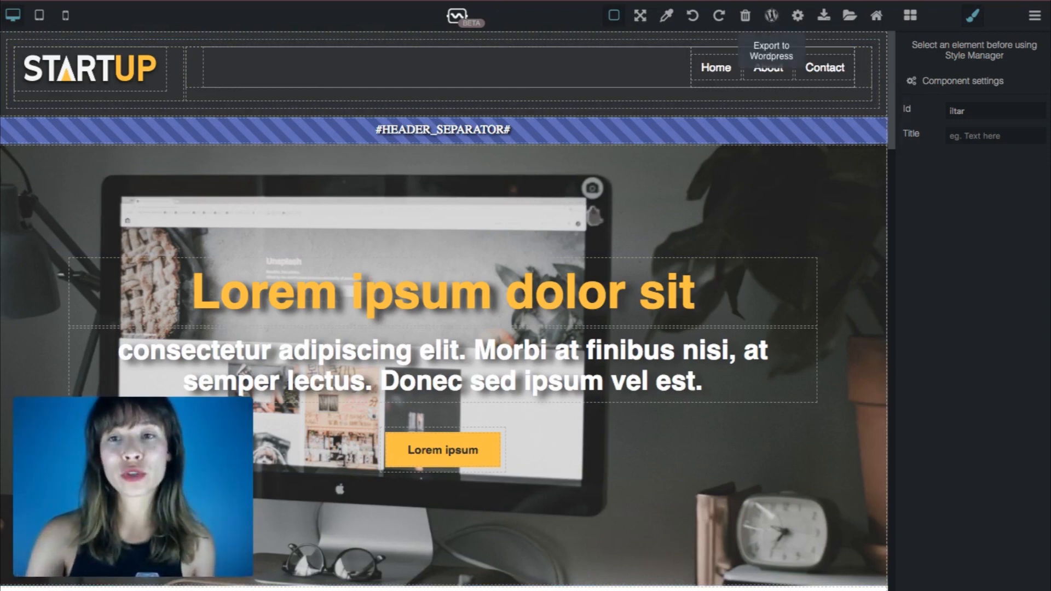
Export the finished page to WordPress as a WP Template
left_click(771, 16)
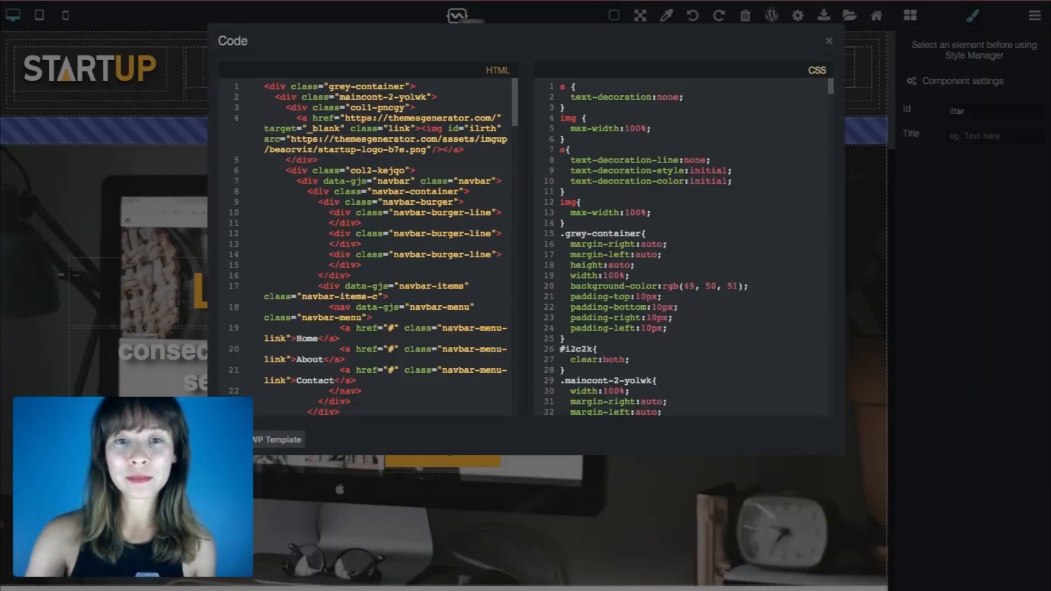
left_click(291, 443)
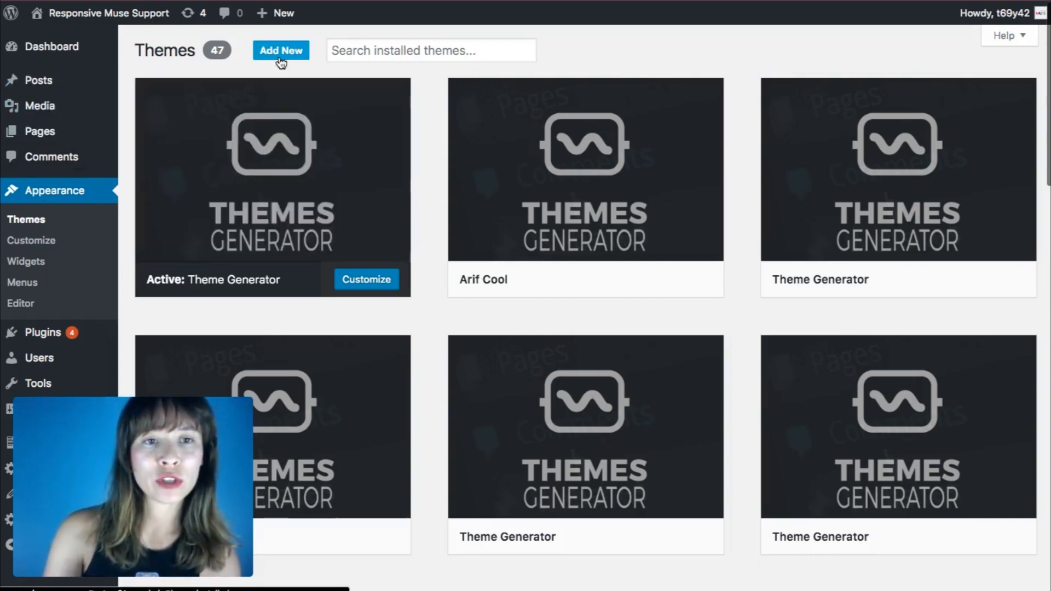
left_click(280, 52)
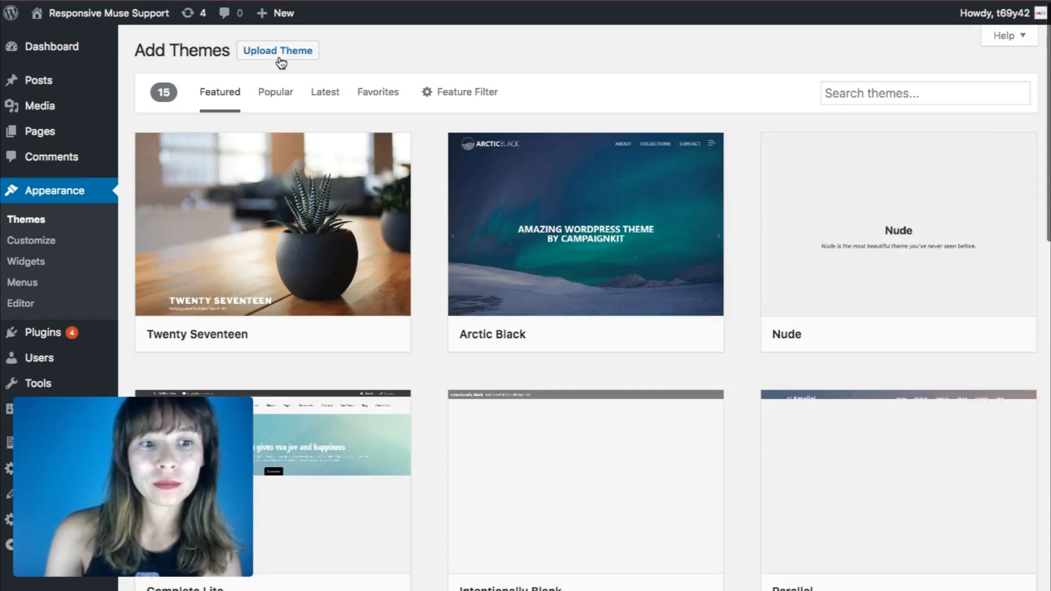
left_click(285, 51)
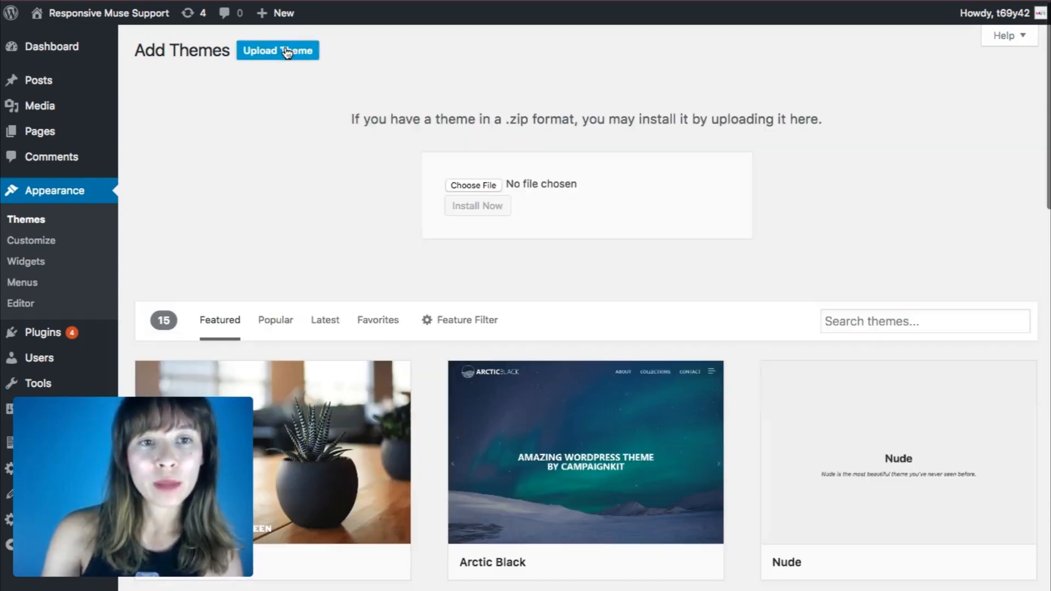
left_click(474, 186)
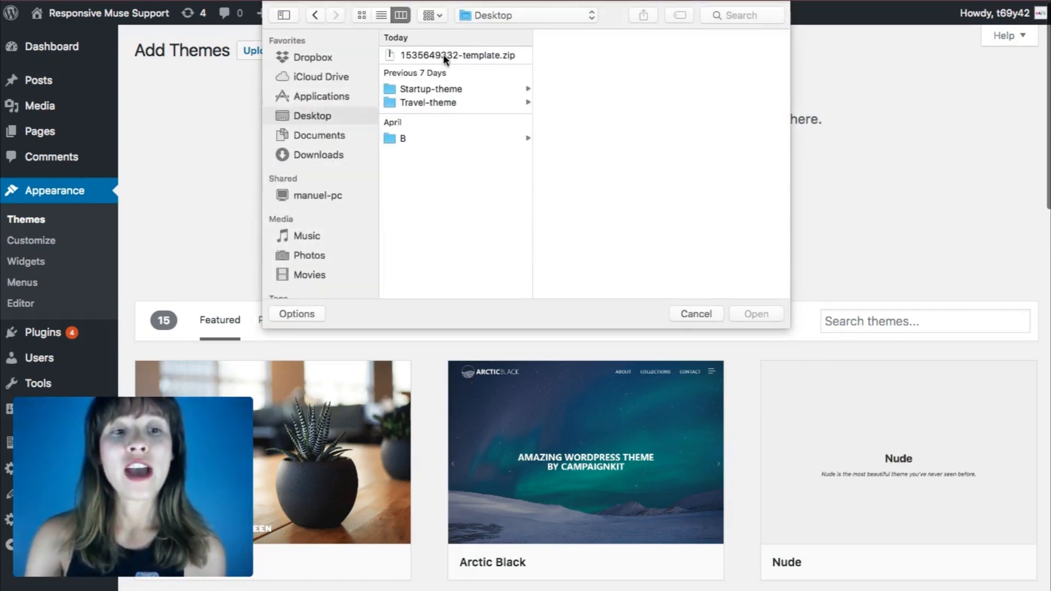
left_click(444, 56)
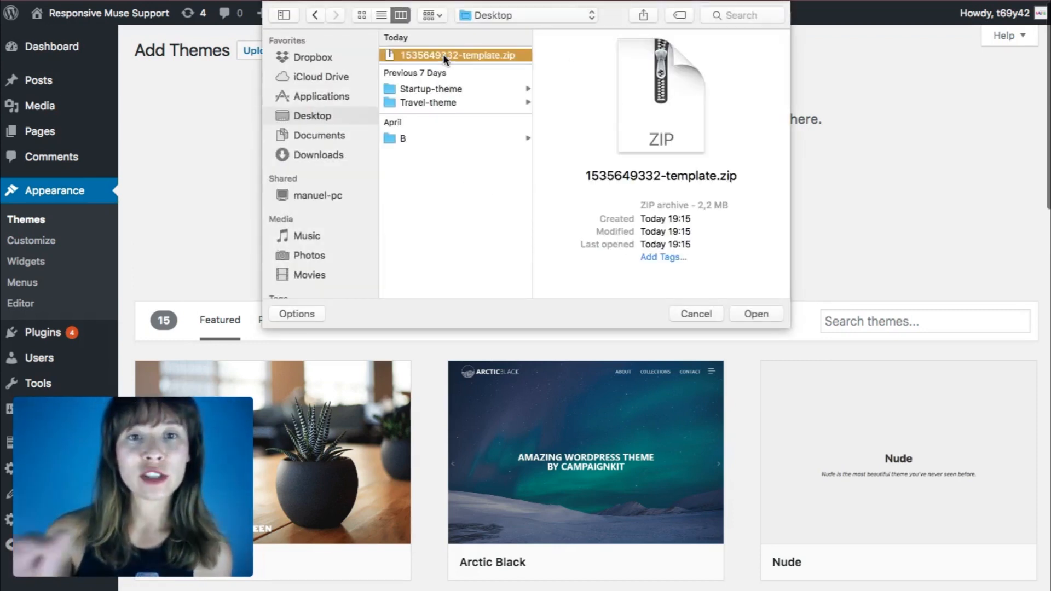
double_click(443, 53)
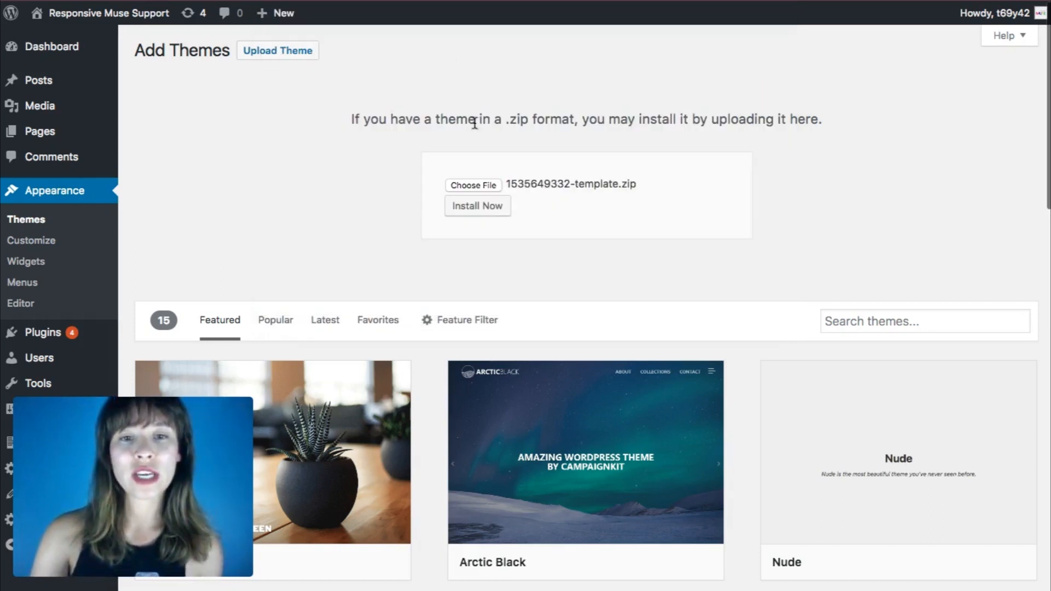
left_click(477, 207)
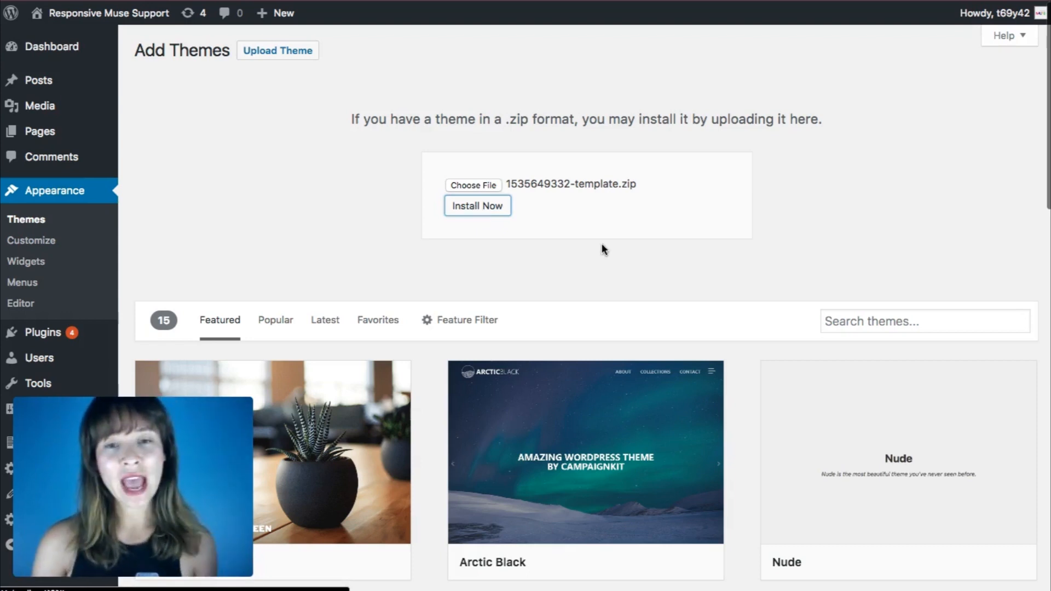
scroll(603, 243, "down", 2)
scroll(597, 246, "up", 2)
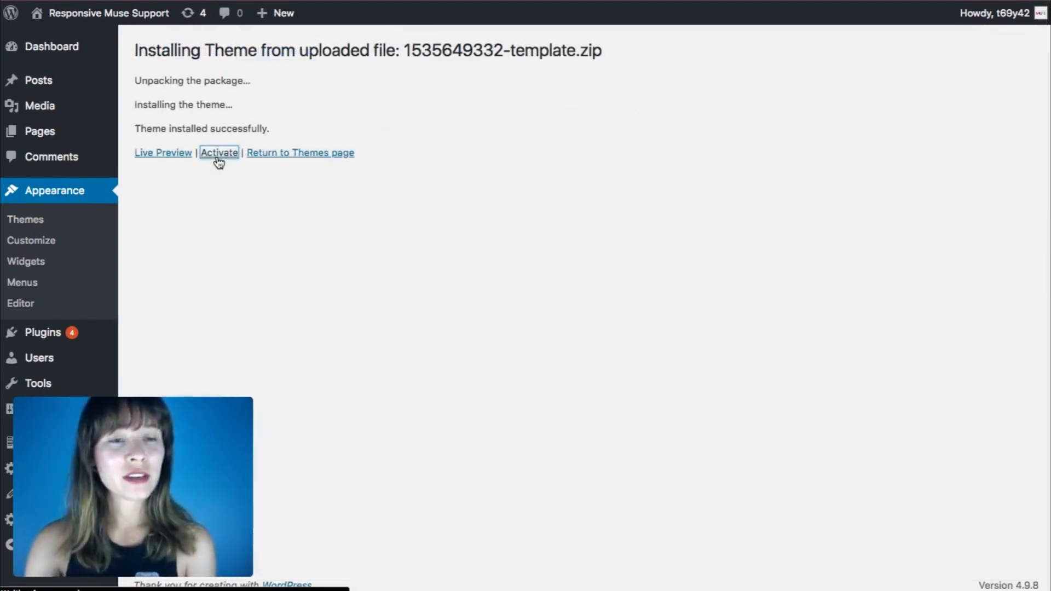
Activate the newly installed theme and open the live site
left_click(219, 153)
left_click(271, 96)
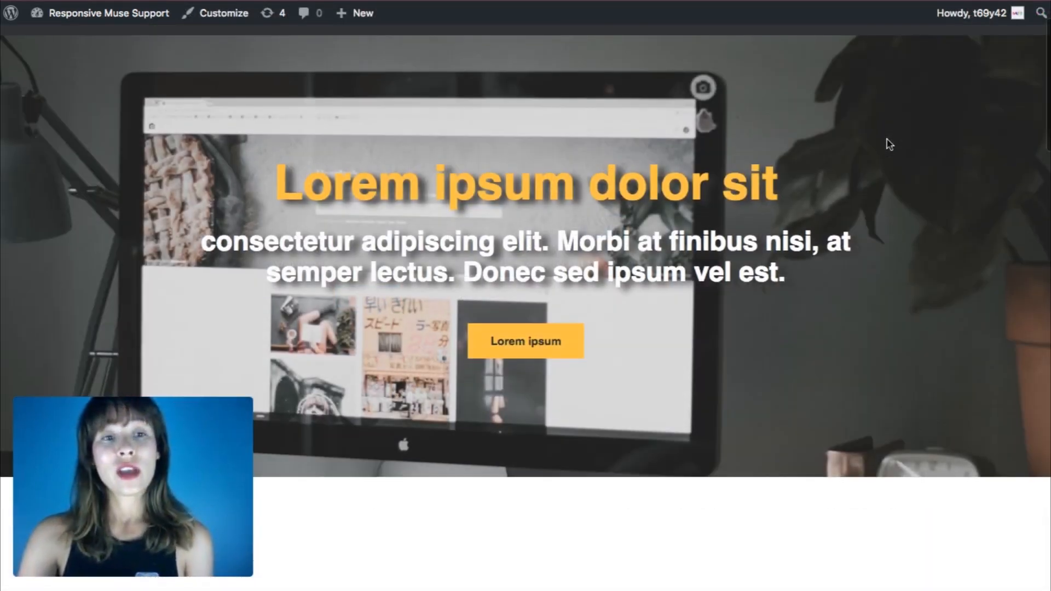
Examine the live page with the new theme, covering the header menu, hero, About Us, VR banner, services and footer
scroll(889, 144, "down", 7)
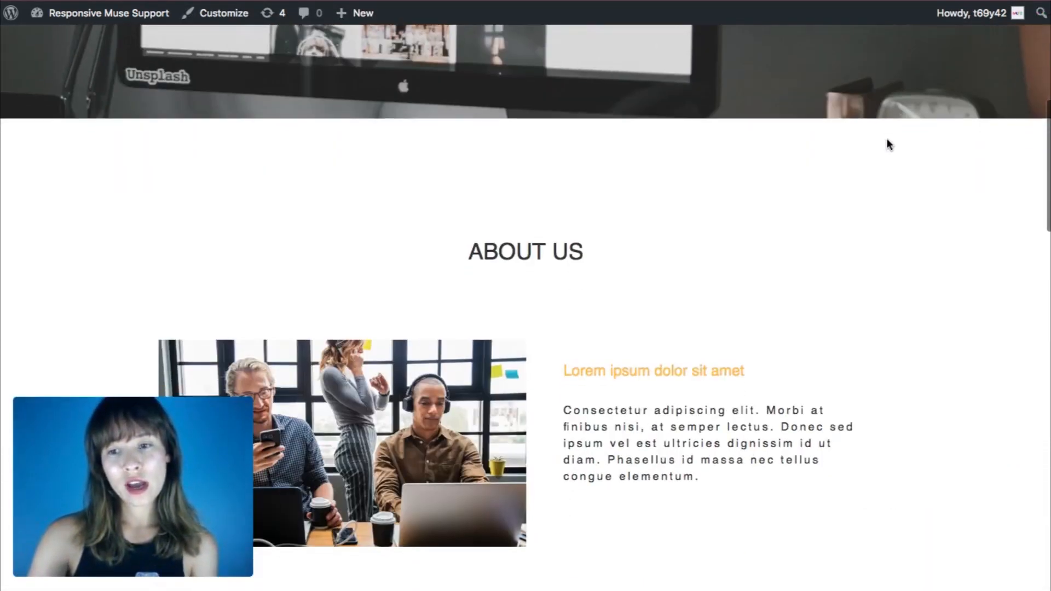
scroll(888, 144, "down", 8)
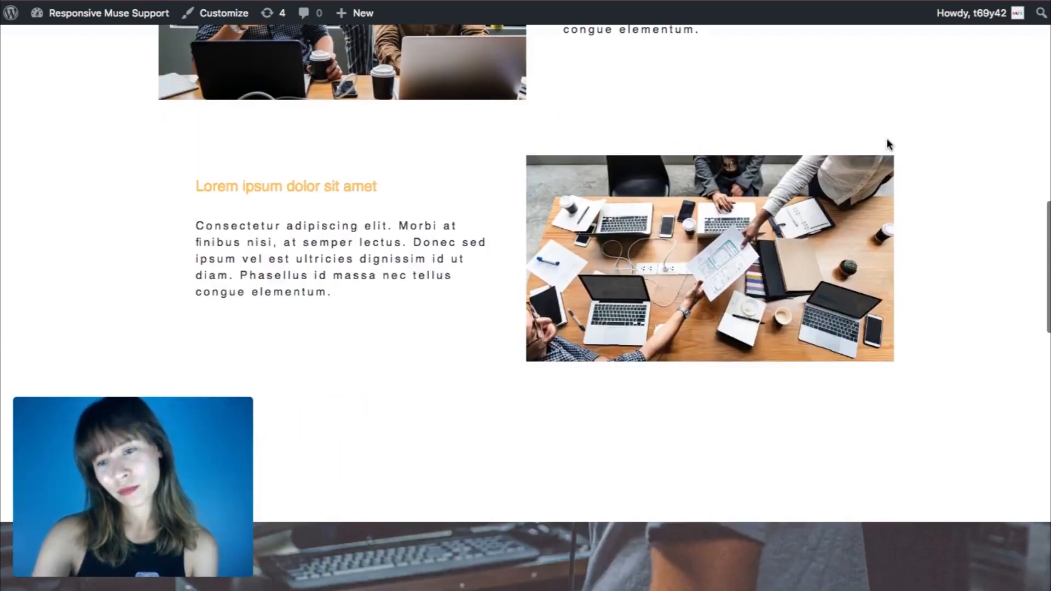
scroll(888, 144, "down", 15)
scroll(888, 144, "down", 6)
scroll(887, 144, "up", 7)
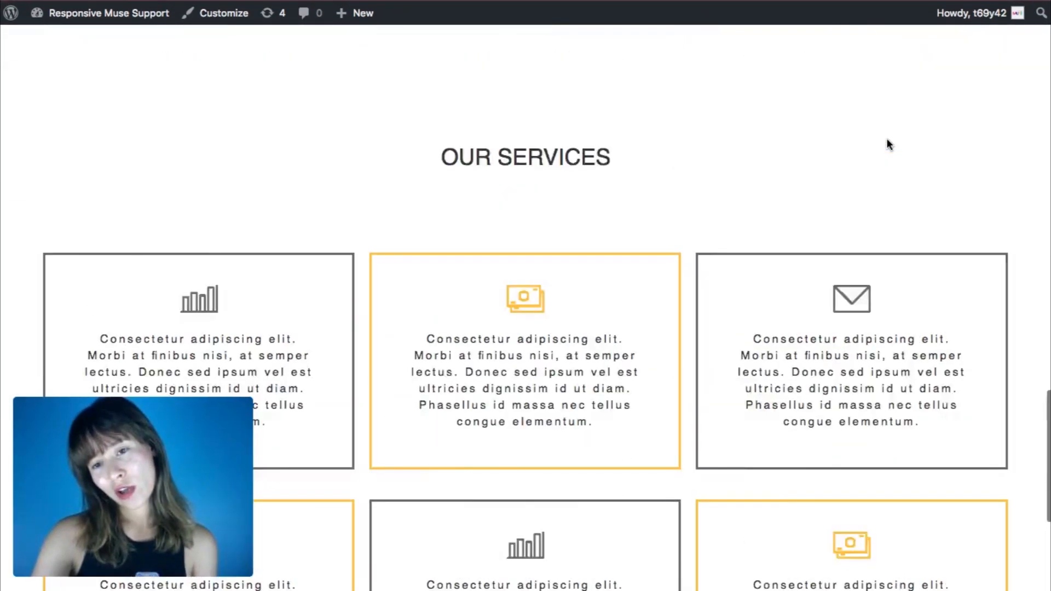
scroll(888, 144, "up", 15)
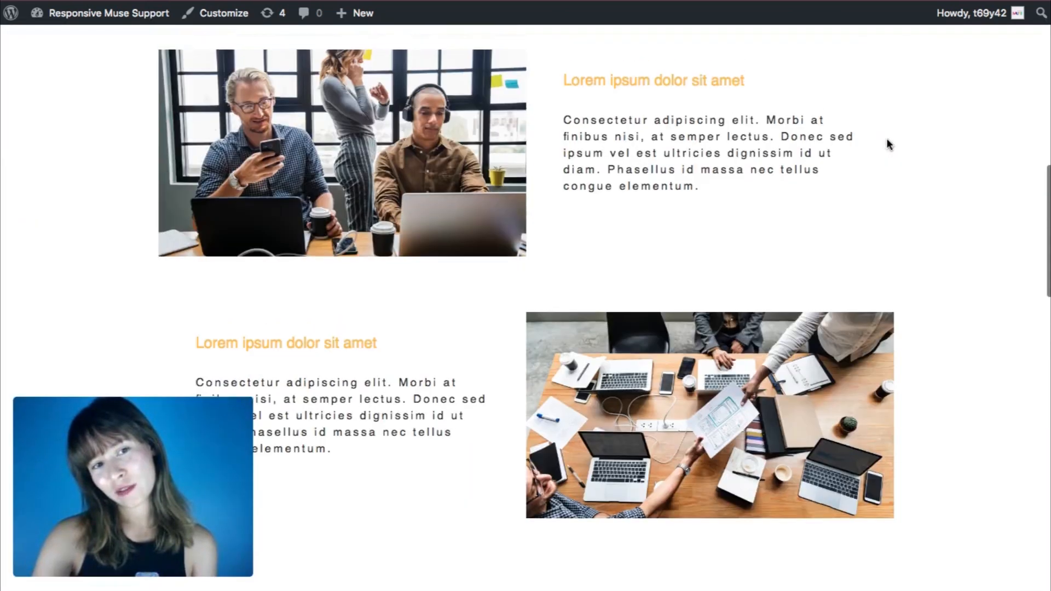
scroll(888, 144, "up", 10)
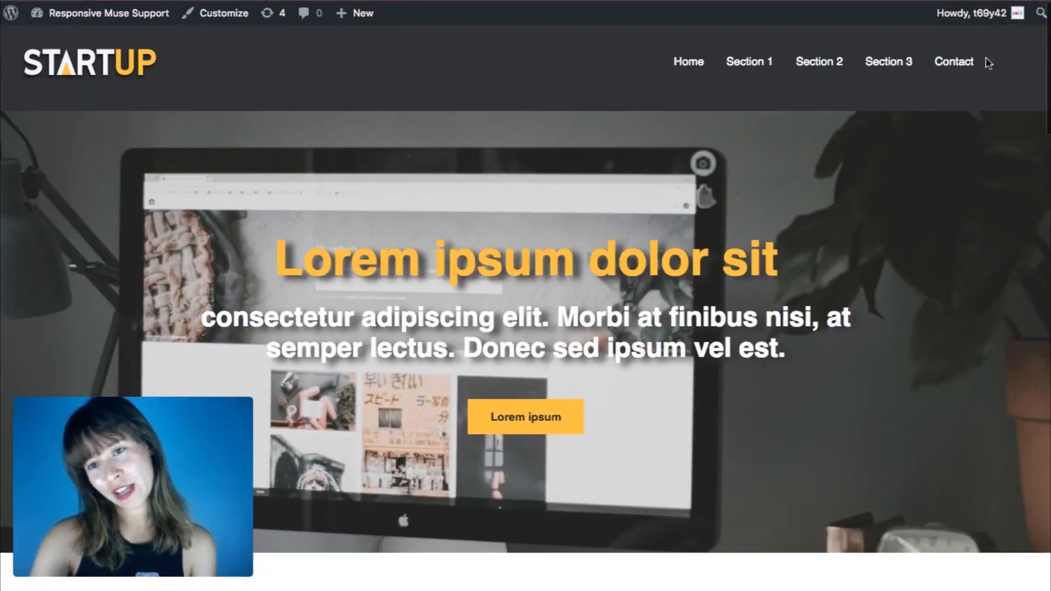
scroll(880, 270, "down", 4)
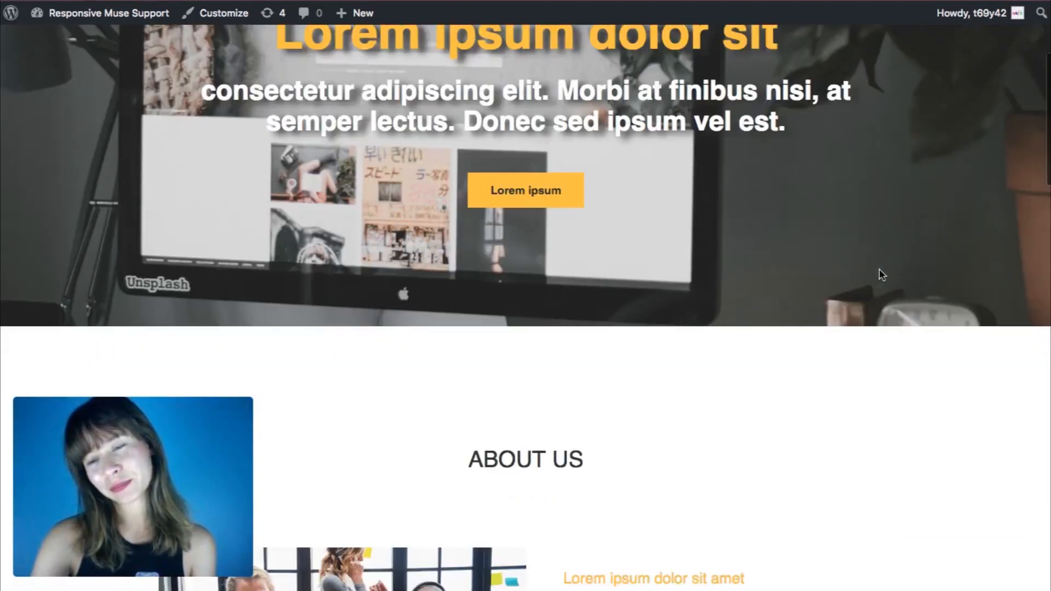
scroll(882, 275, "down", 20)
scroll(880, 272, "down", 5)
scroll(880, 272, "up", 15)
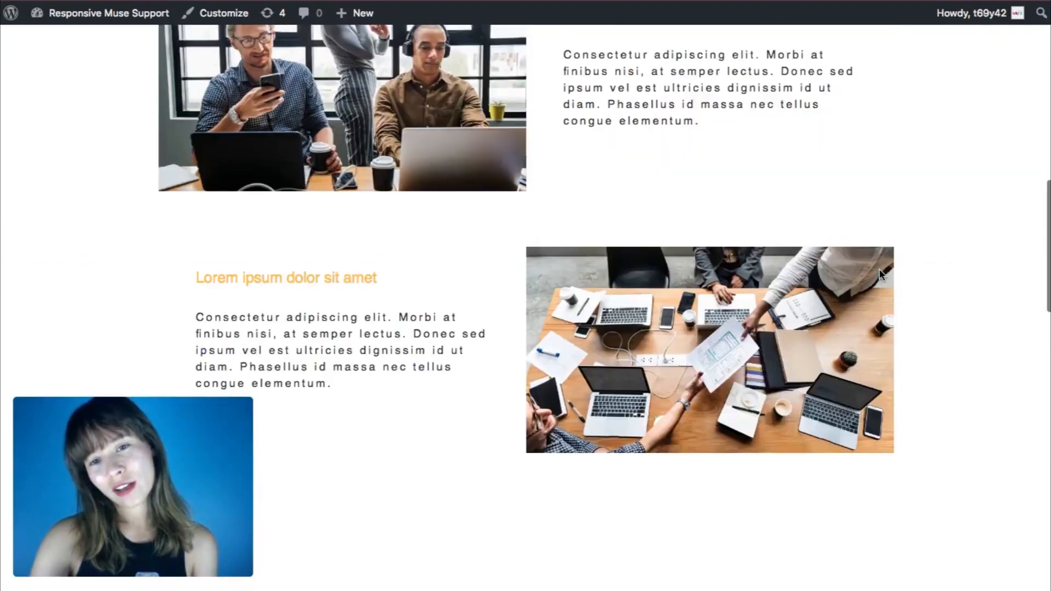
scroll(880, 269, "up", 14)
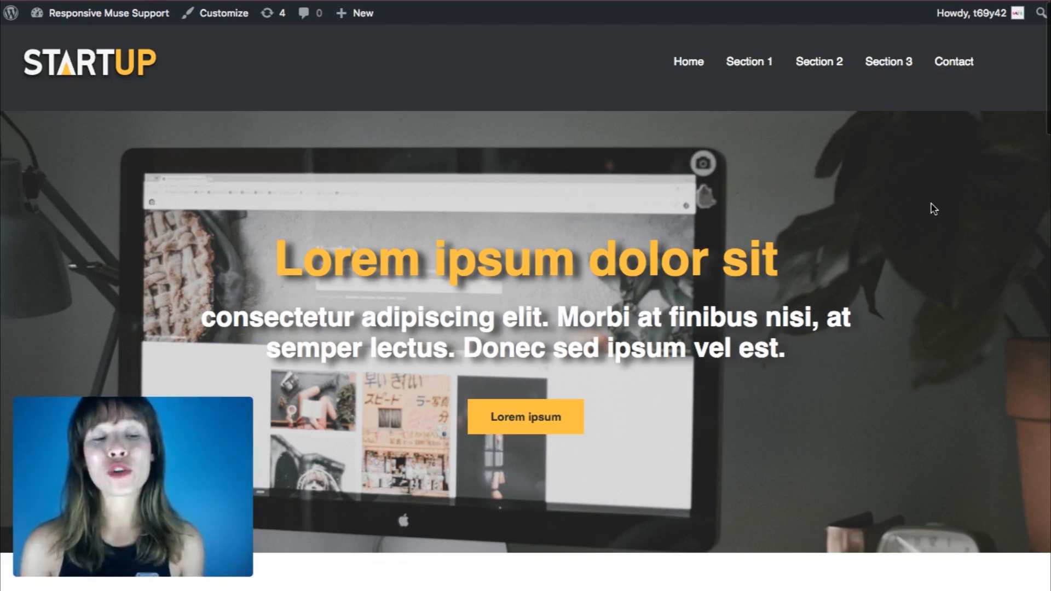
scroll(922, 303, "down", 2)
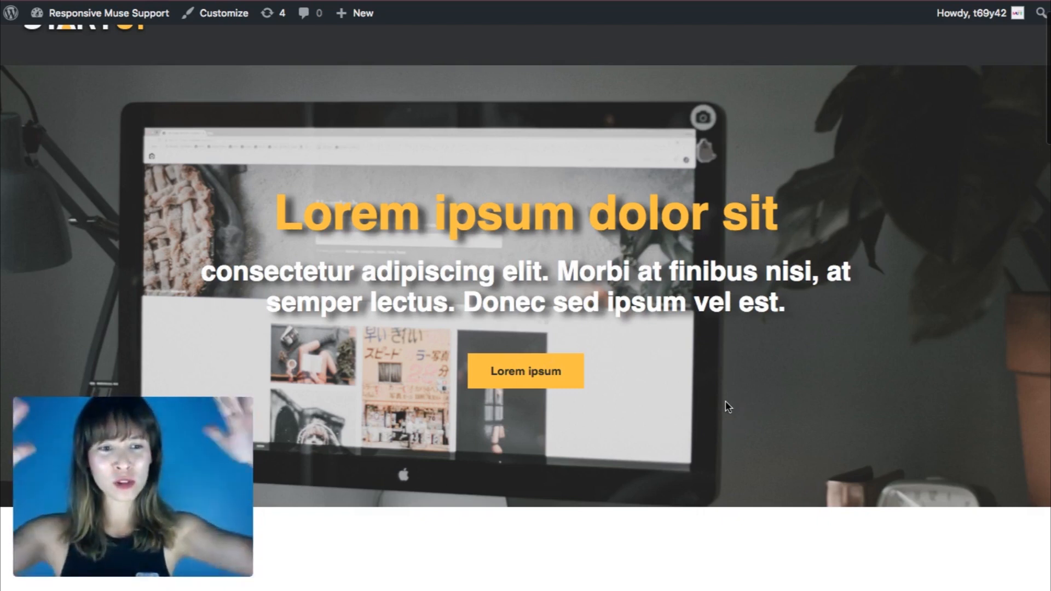
scroll(726, 402, "up", 2)
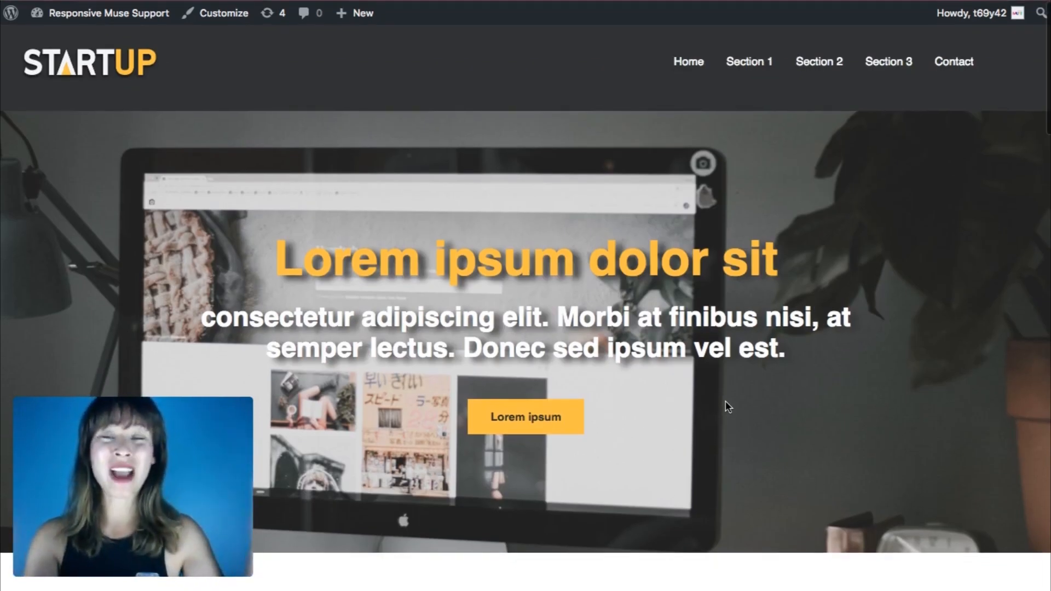
scroll(727, 406, "down", 15)
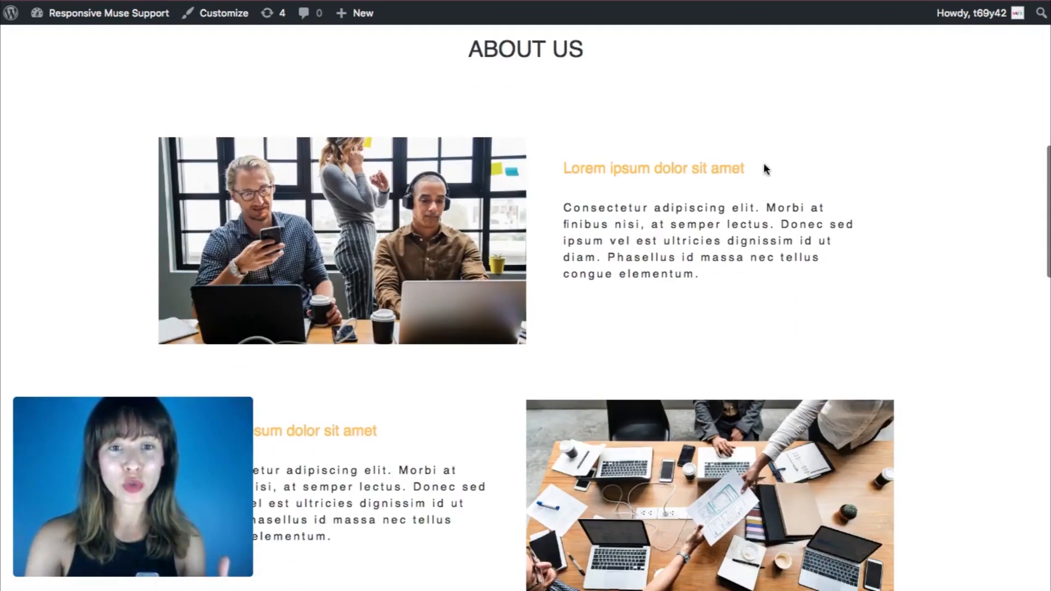
scroll(764, 164, "down", 16)
scroll(764, 164, "down", 14)
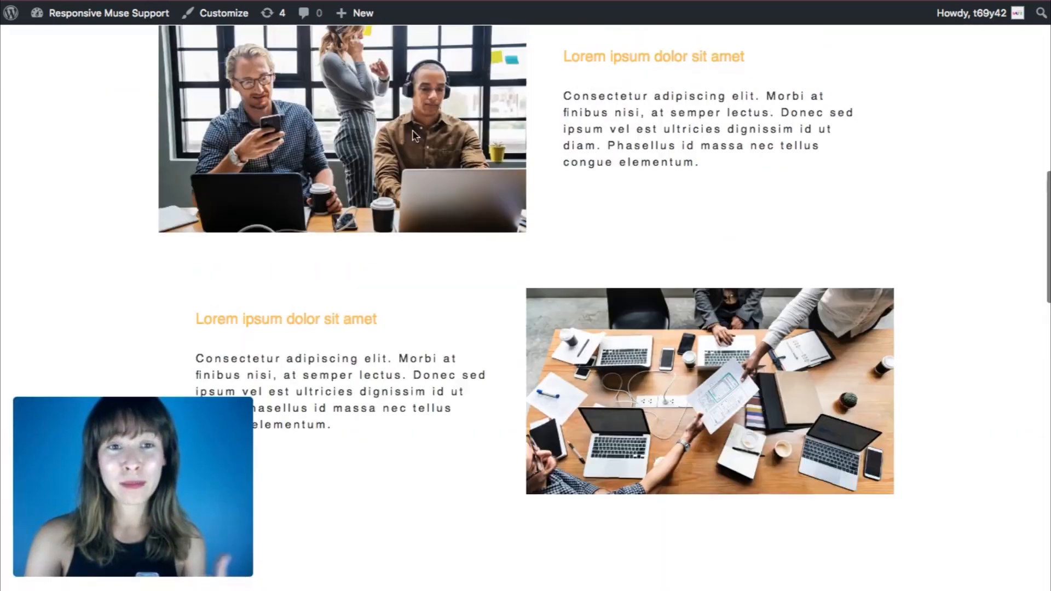
scroll(728, 257, "down", 8)
scroll(728, 256, "up", 20)
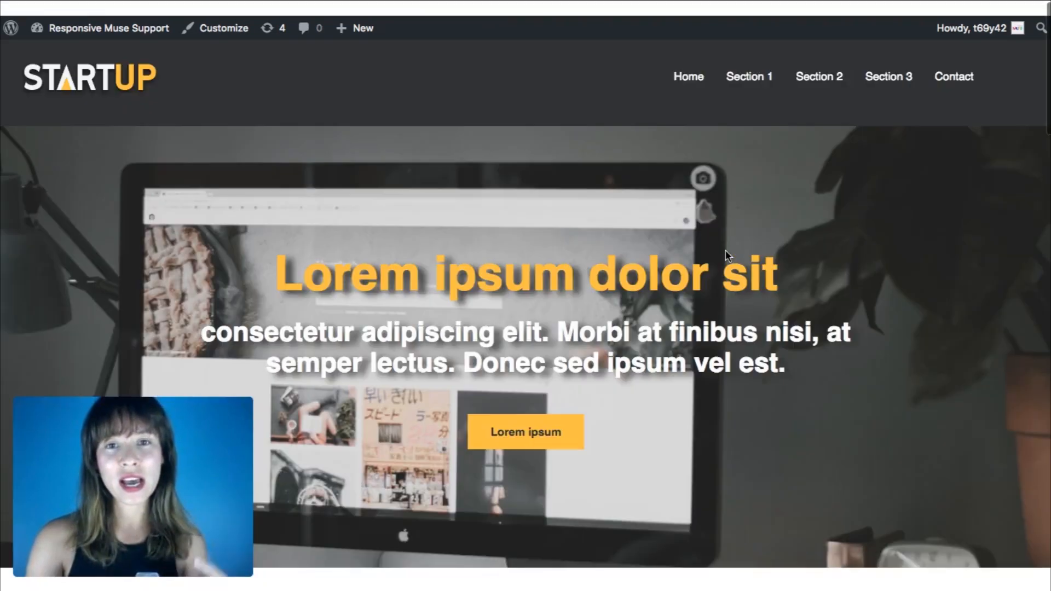
scroll(725, 250, "down", 20)
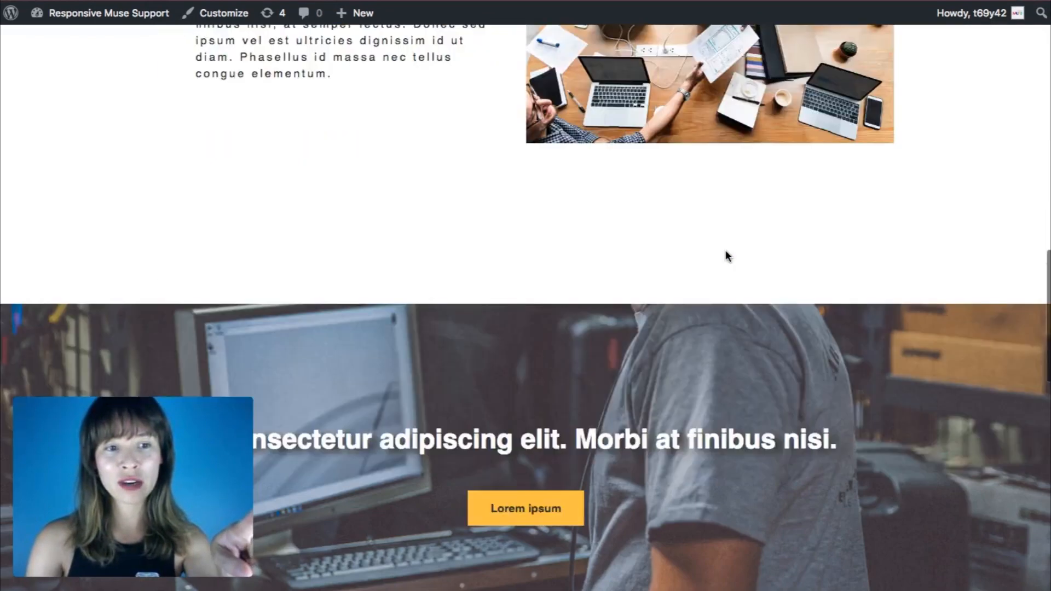
scroll(725, 250, "down", 12)
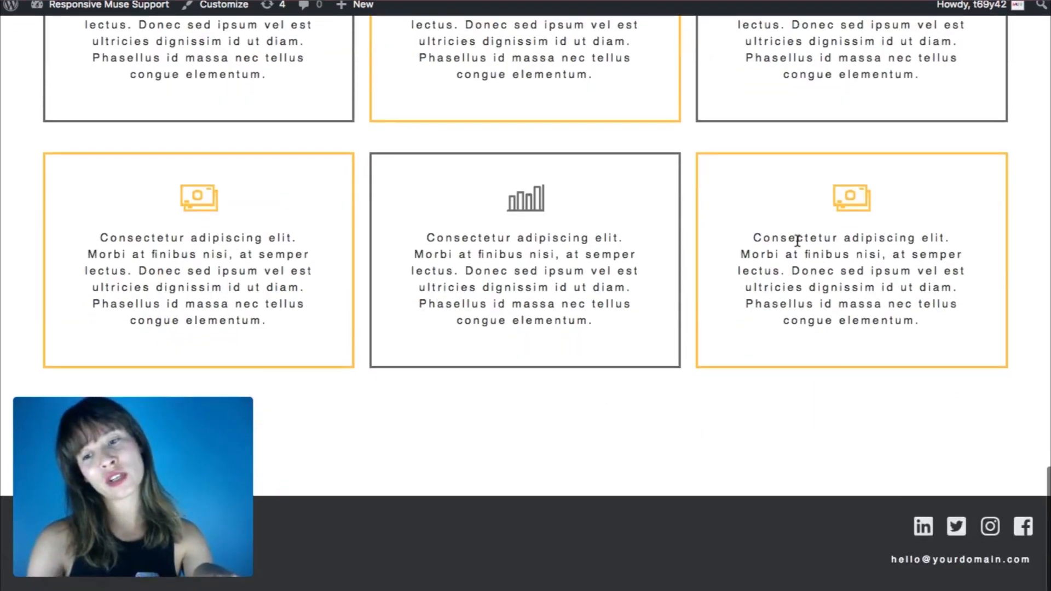
mouse_move(798, 590)
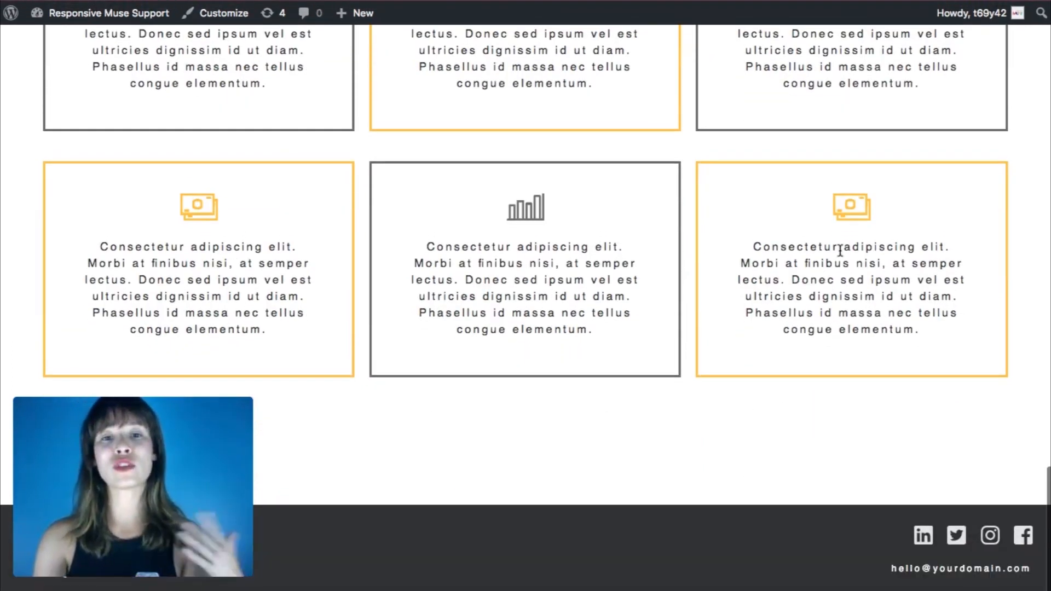
Back in the page builder, set the max width of the header's main container to 1200 px
scroll(807, 330, "up", 10)
scroll(807, 331, "up", 15)
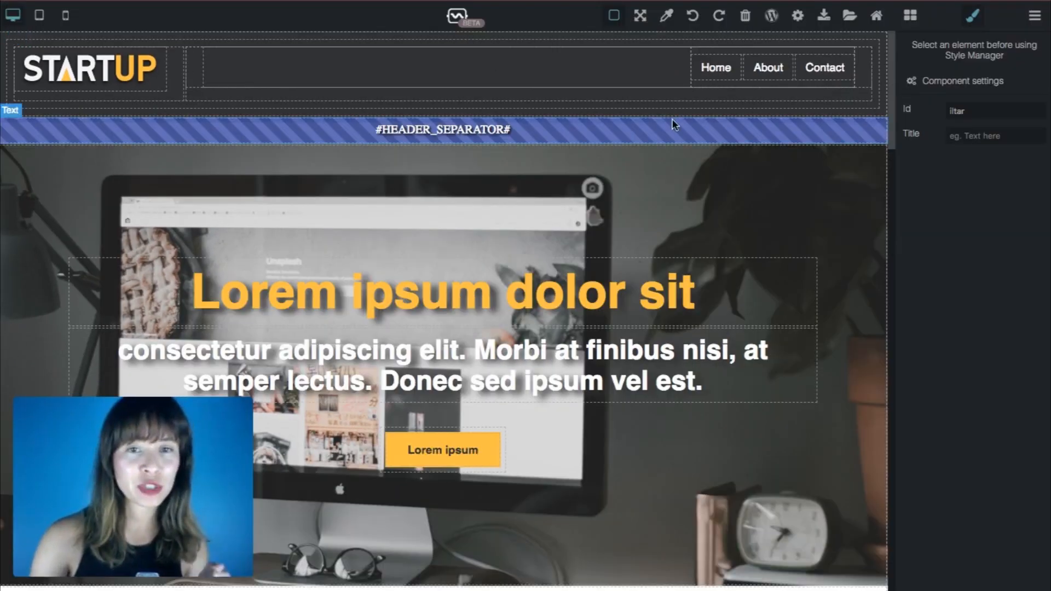
left_click(874, 43)
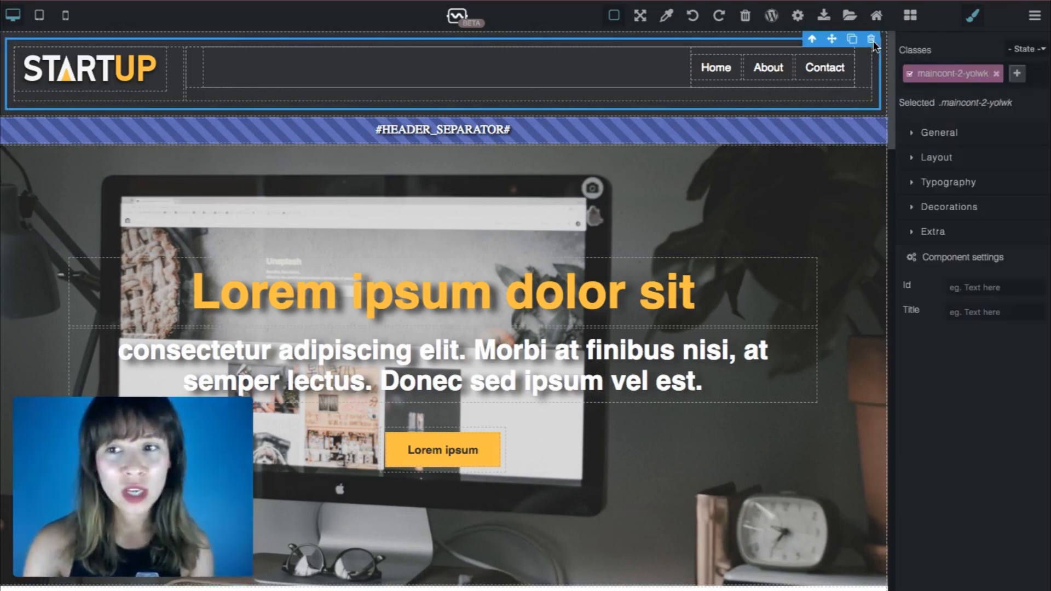
left_click(937, 158)
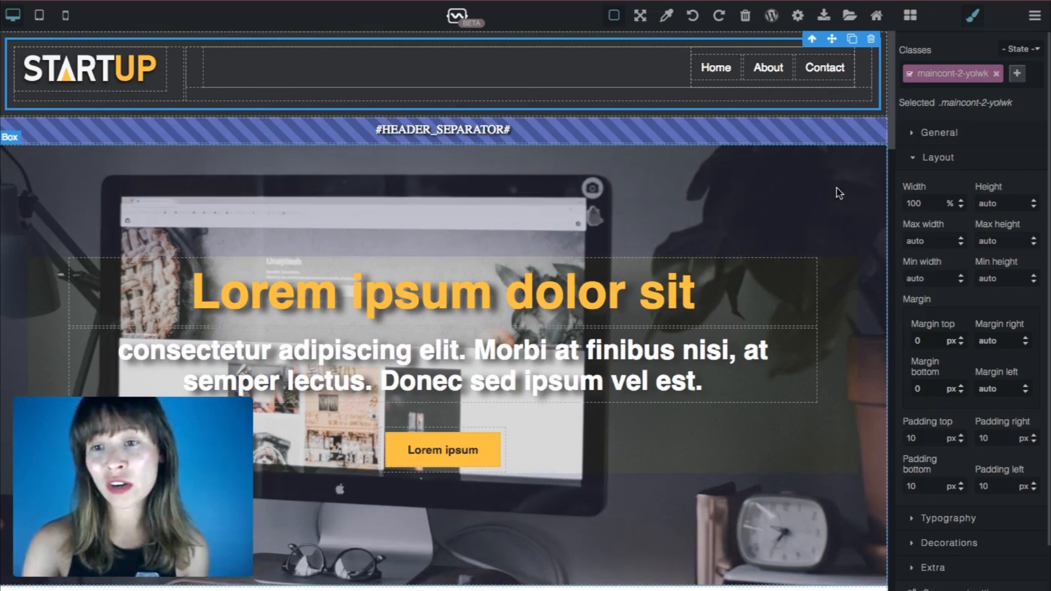
double_click(926, 242)
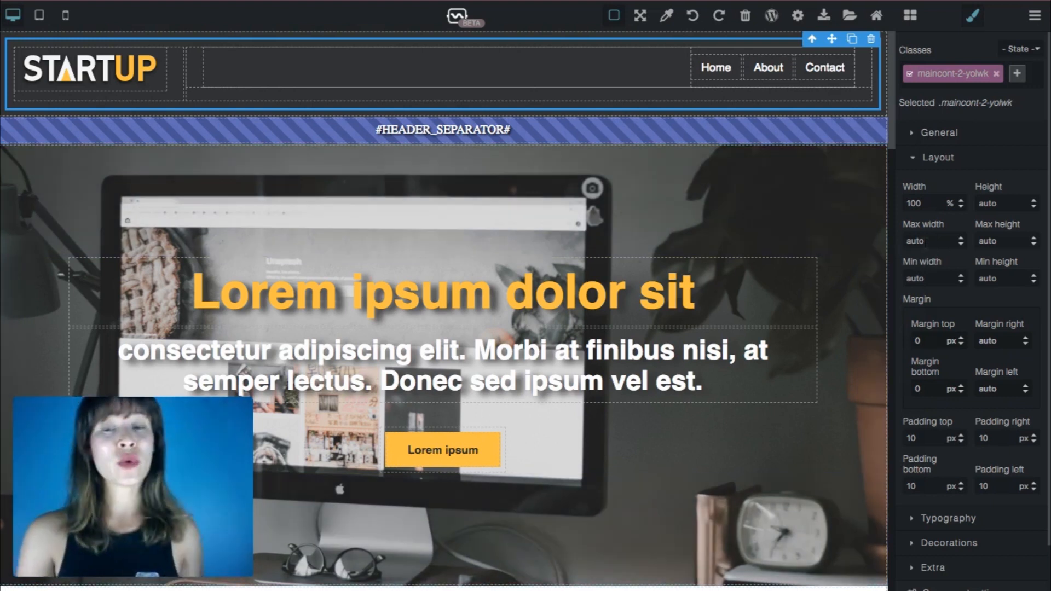
type("1200")
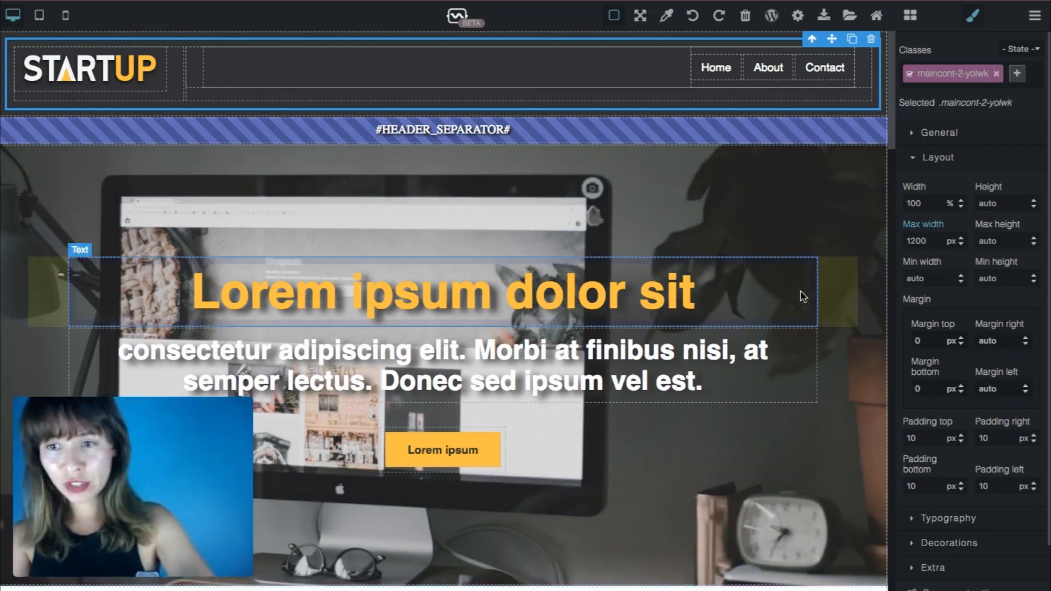
Check the About Us row's layout and set the max width of the Our Services box rows to 1200 px
scroll(803, 296, "down", 15)
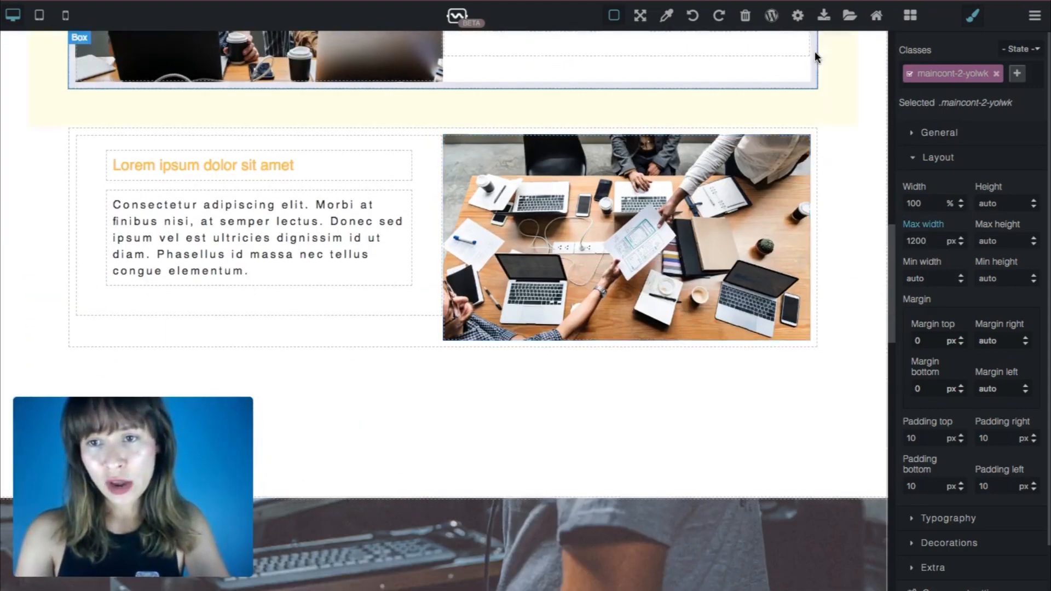
left_click(816, 142)
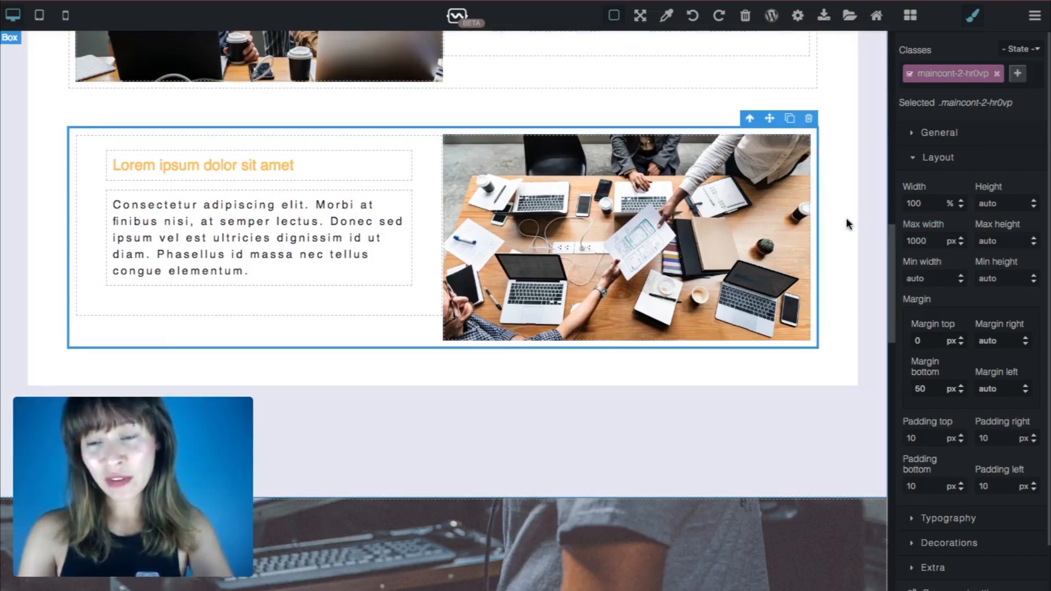
scroll(745, 267, "down", 12)
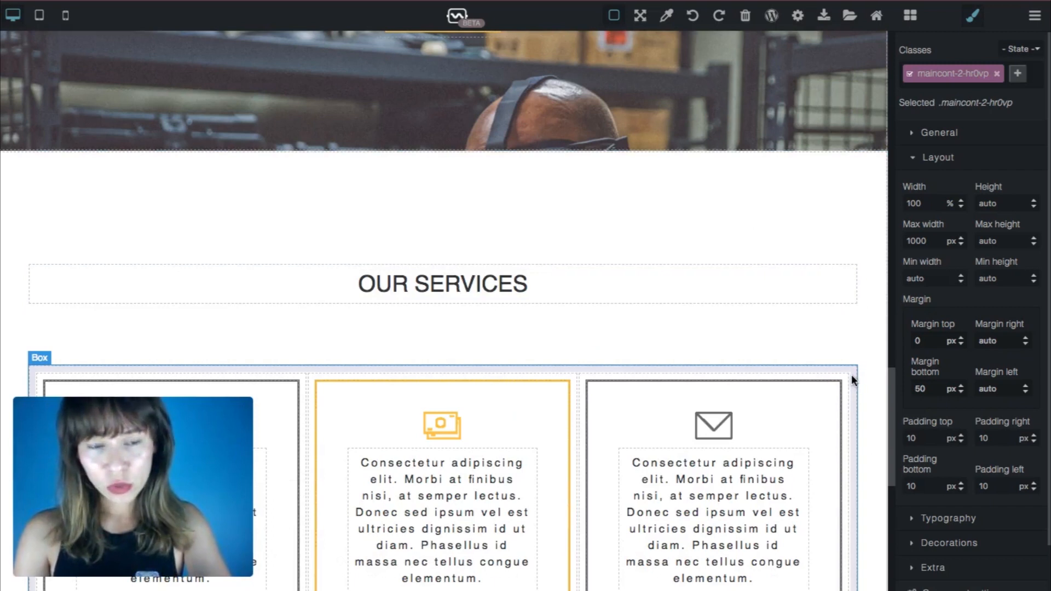
left_click(852, 375)
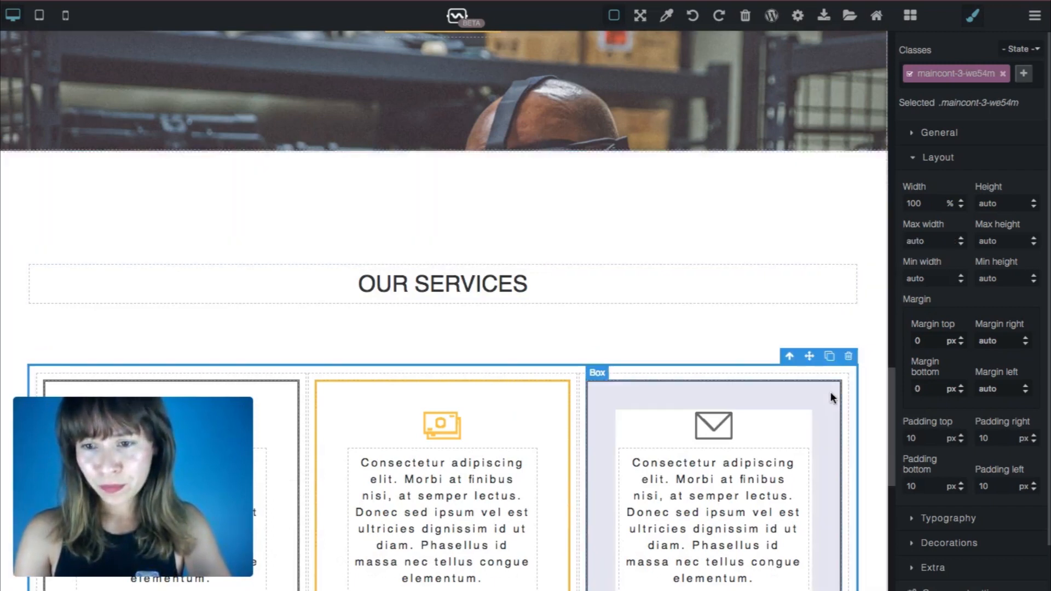
scroll(831, 392, "down", 3)
double_click(925, 243)
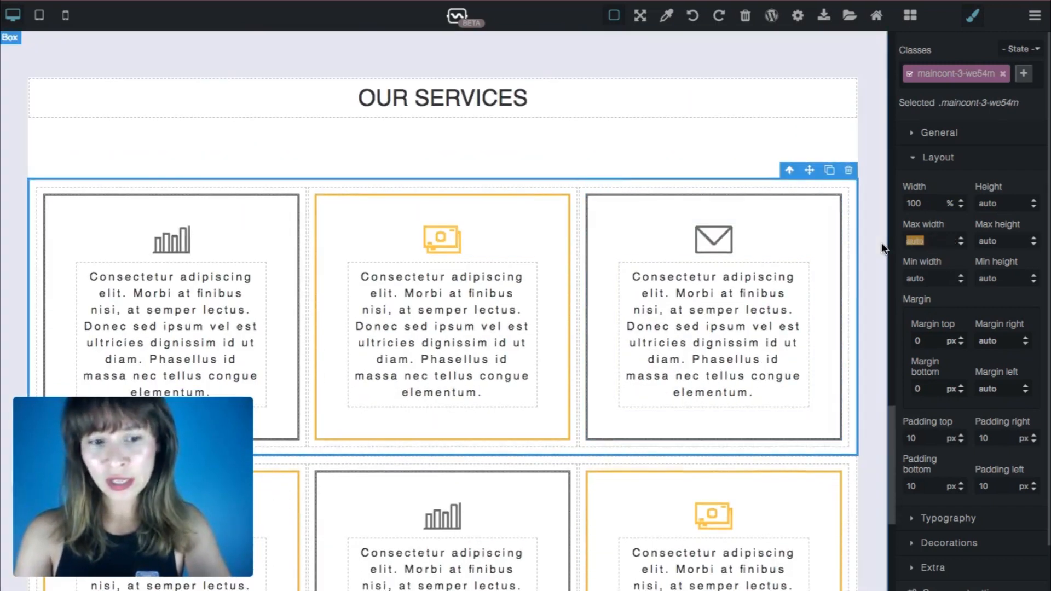
type("1200")
key("Return")
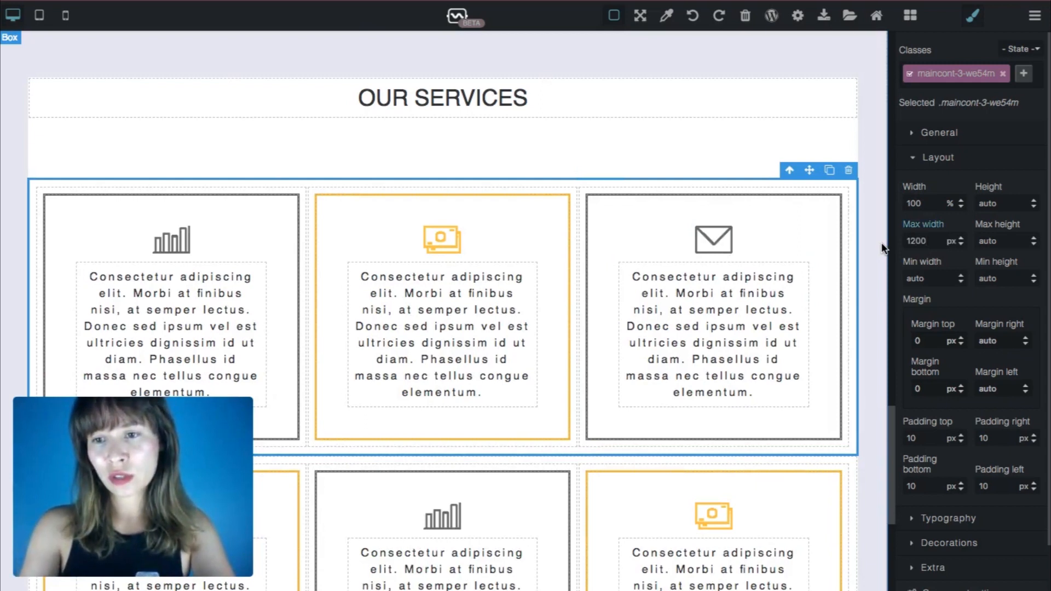
Check the second services row and its section container, and set the footer container's max width to 1200 px
left_click(851, 477)
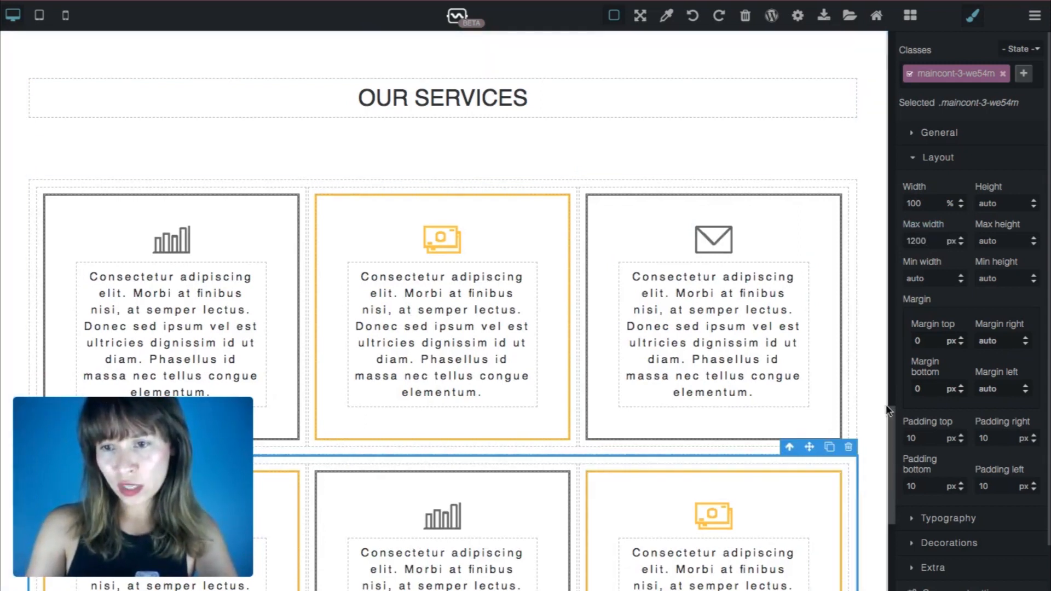
left_click(867, 331)
scroll(867, 330, "down", 6)
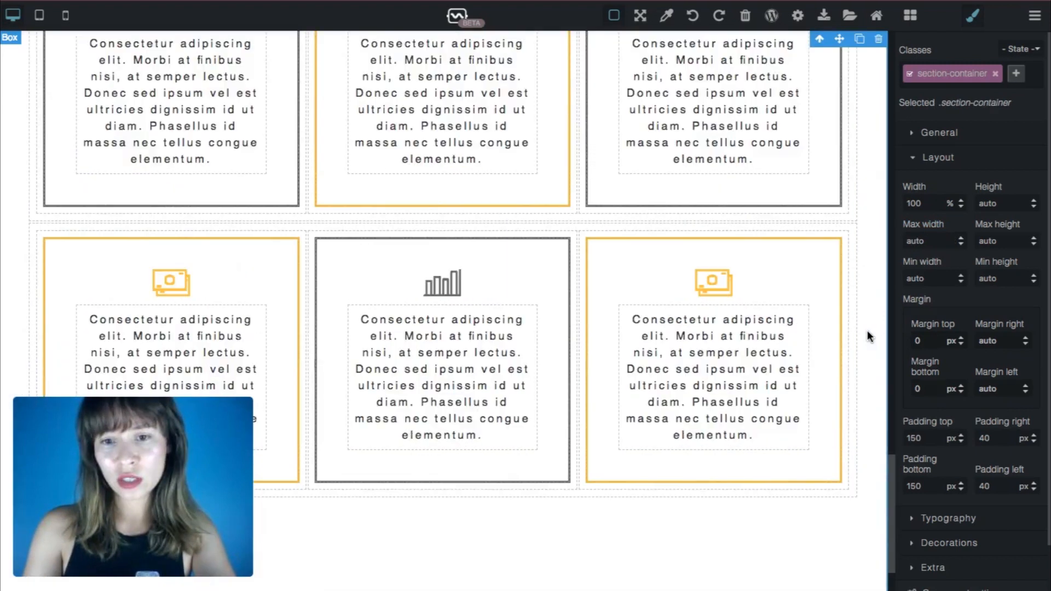
left_click(876, 530)
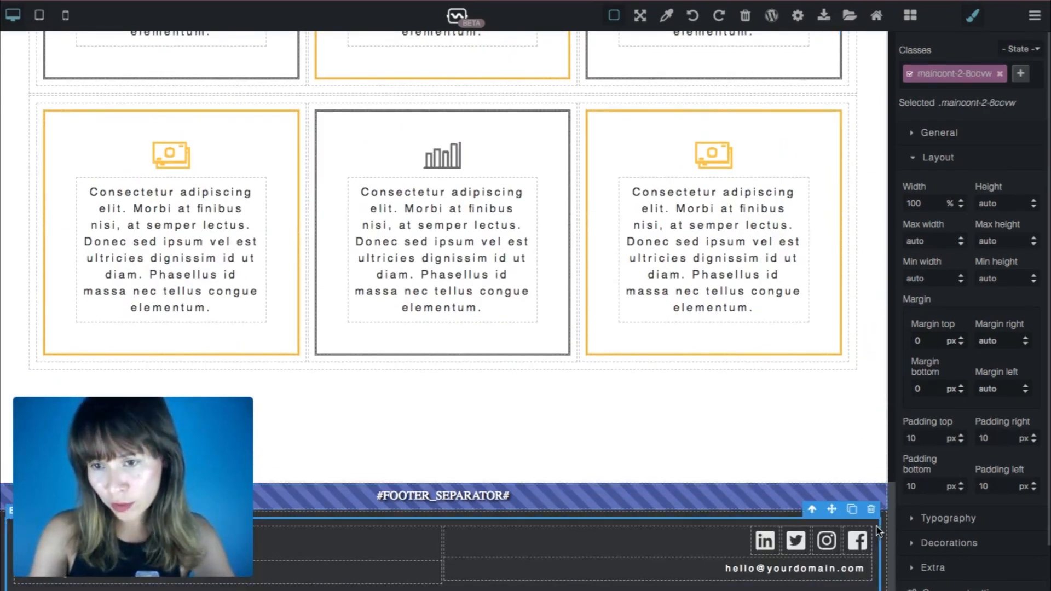
type("1200")
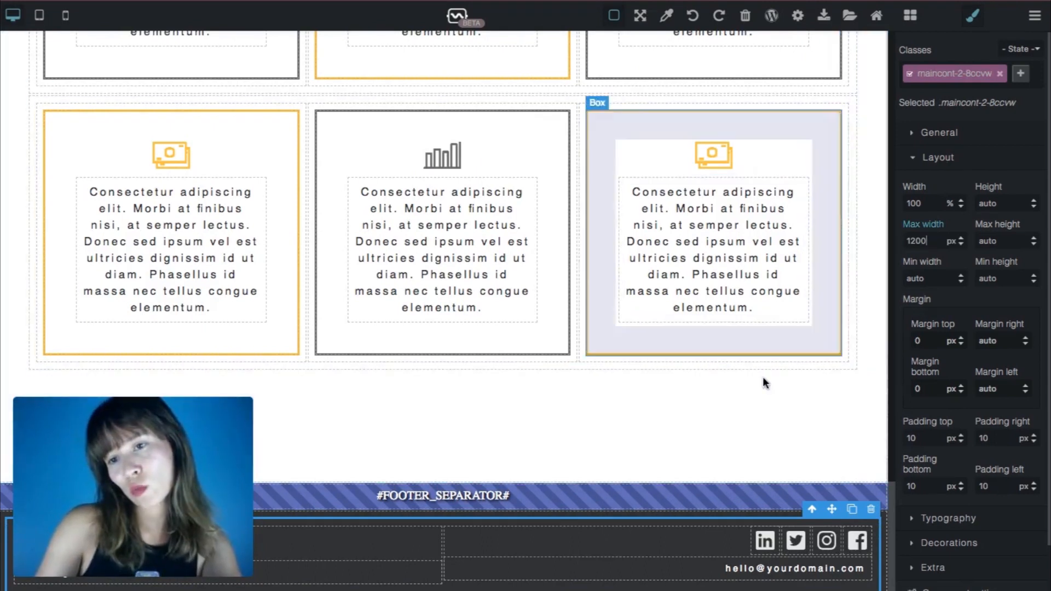
Look over the whole page from footer to header and export the updated design to WordPress again
scroll(764, 376, "up", 10)
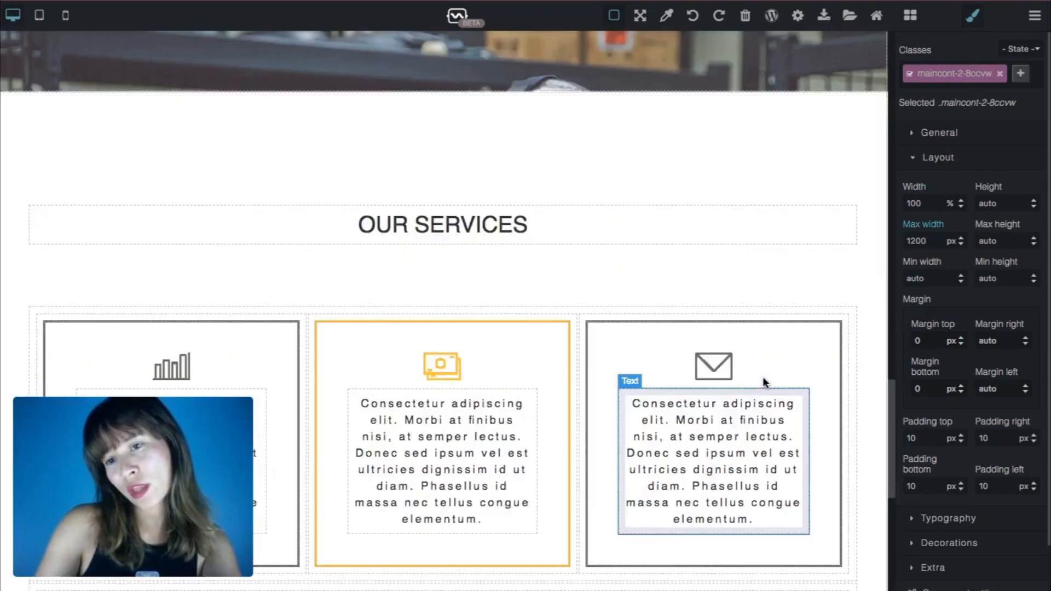
scroll(763, 377, "up", 10)
scroll(763, 376, "down", 5)
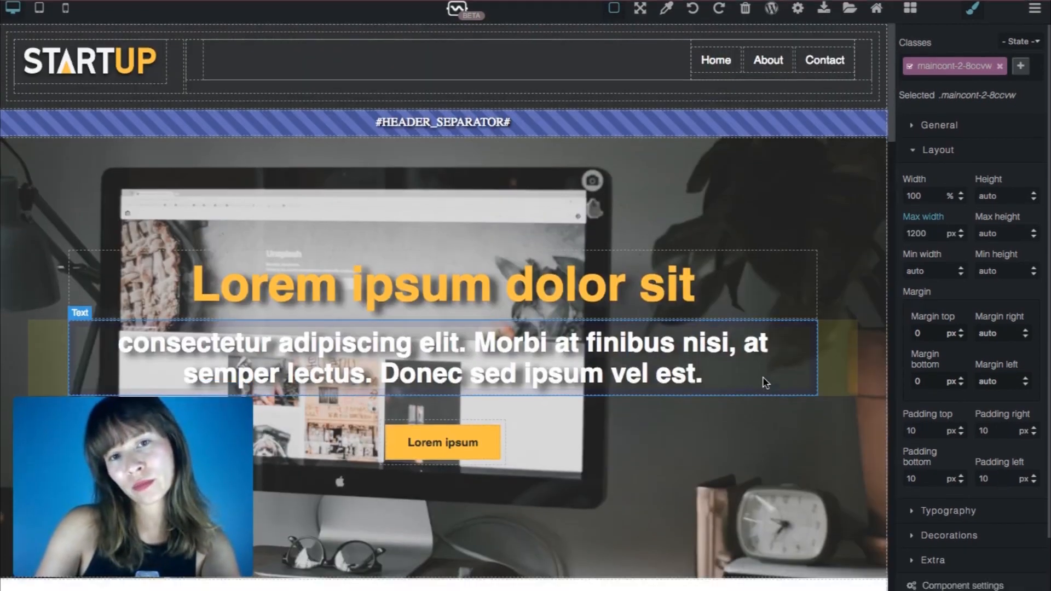
scroll(764, 377, "down", 10)
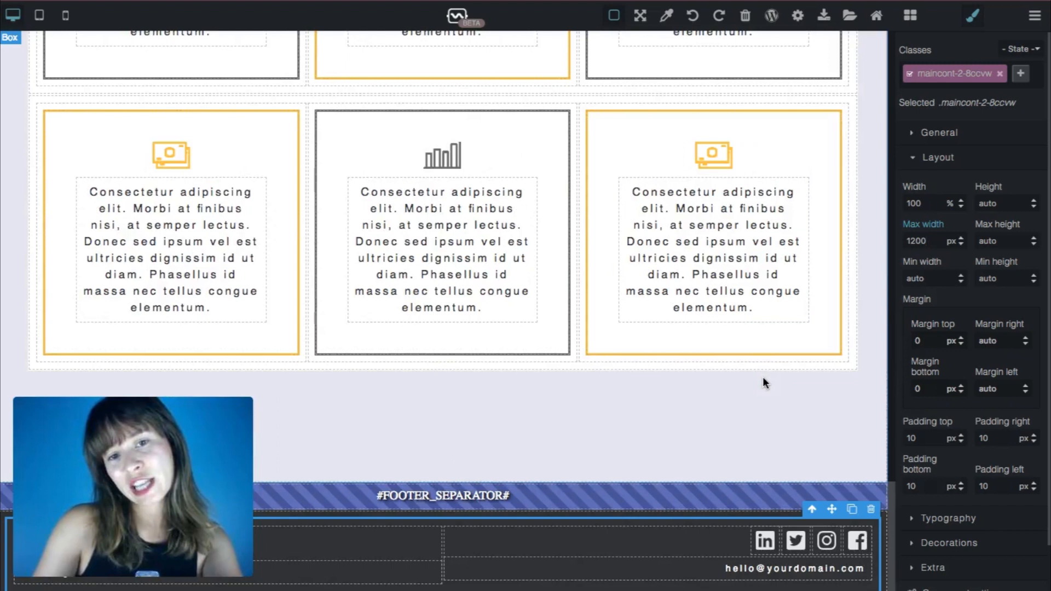
scroll(763, 377, "up", 9)
scroll(763, 377, "up", 15)
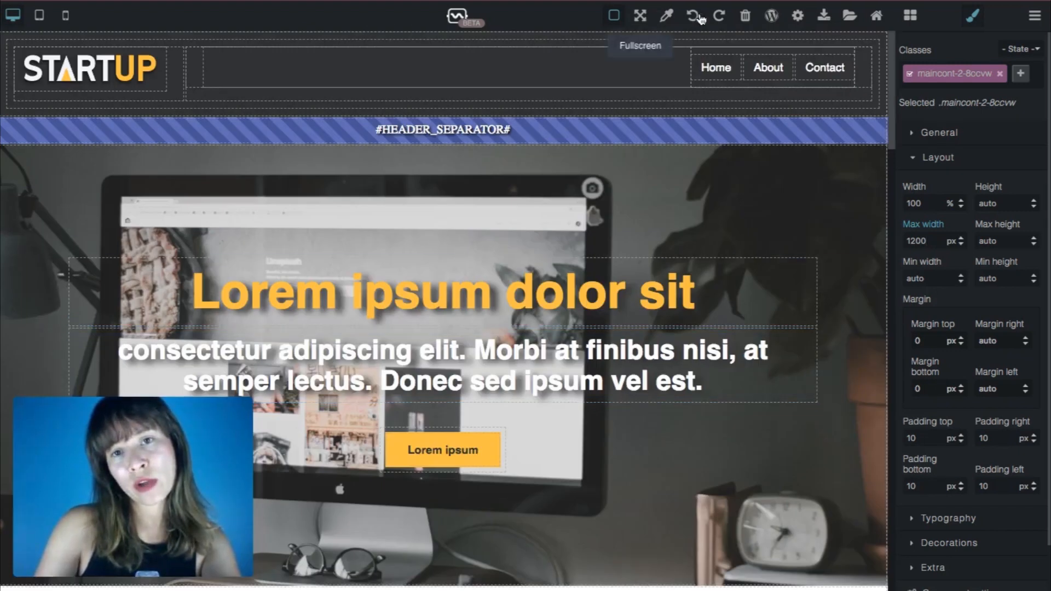
left_click(772, 16)
left_click(285, 441)
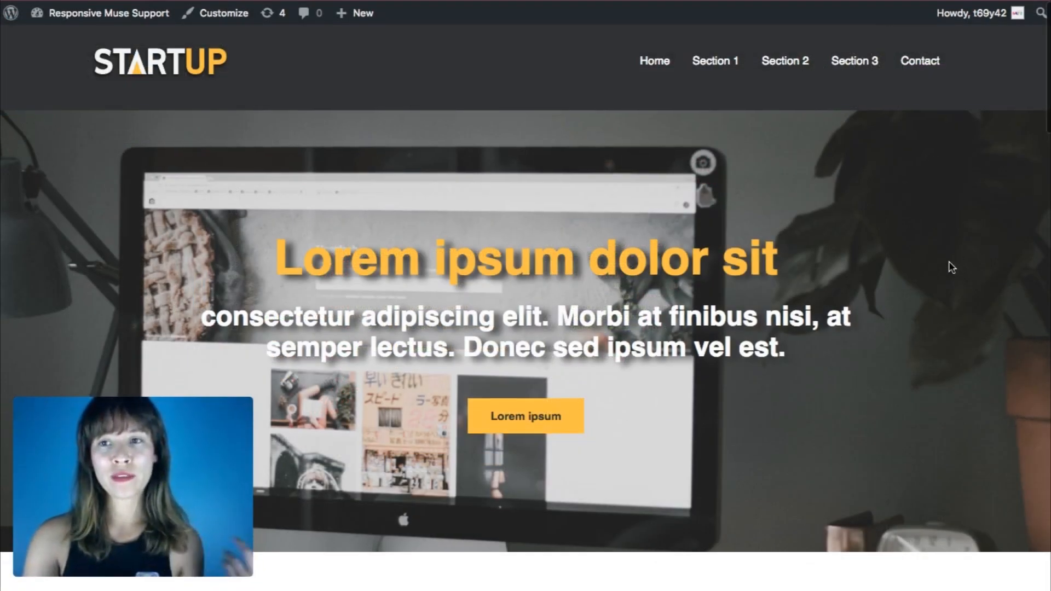
Examine the updated live page, comparing the content width of the header, service boxes and footer
scroll(951, 267, "down", 15)
scroll(952, 267, "down", 15)
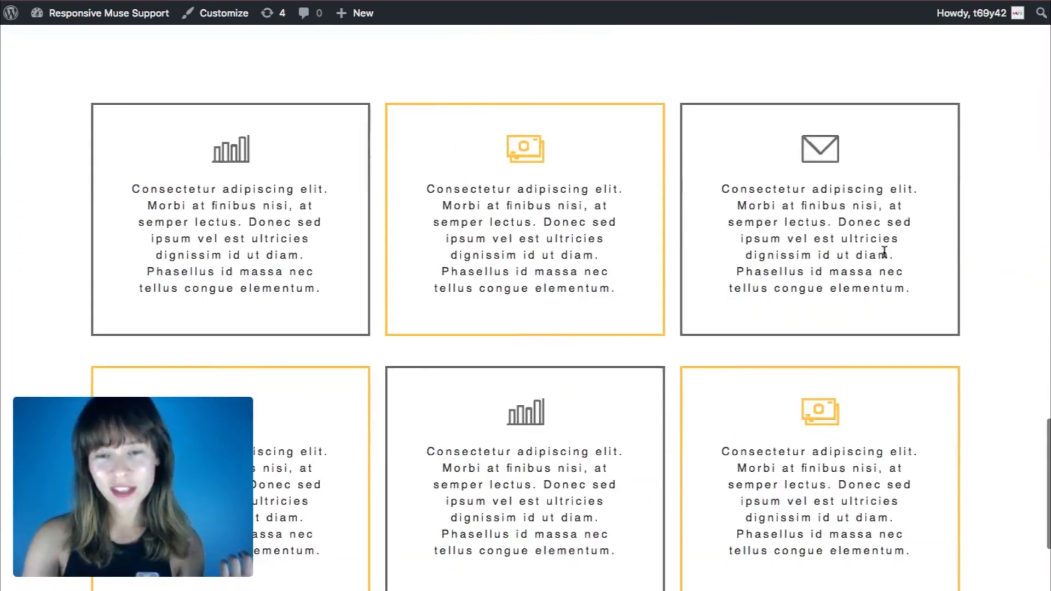
scroll(880, 234, "down", 5)
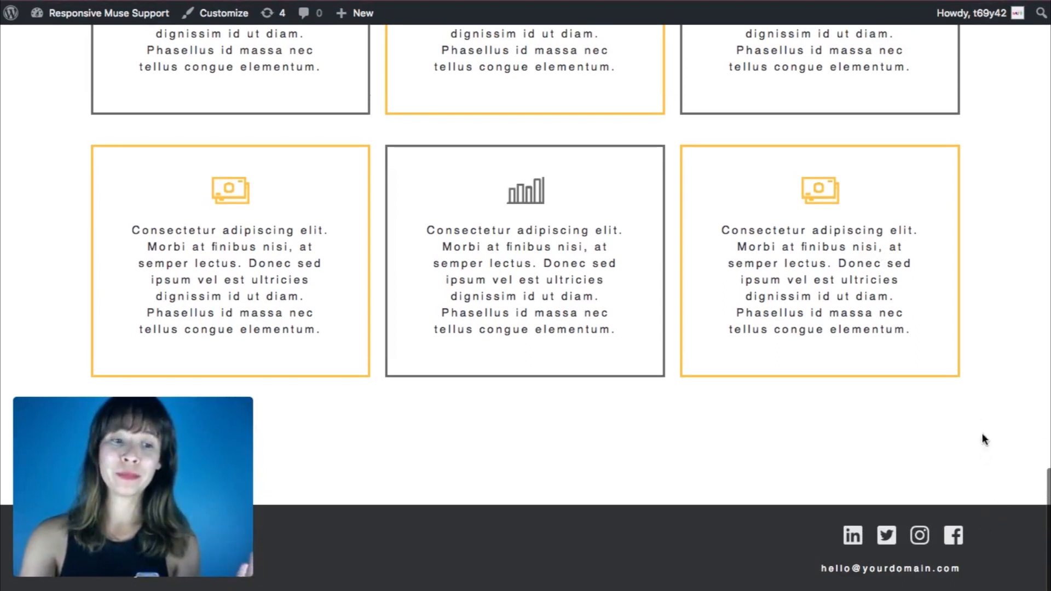
scroll(981, 418, "up", 2)
scroll(982, 418, "down", 2)
scroll(981, 418, "up", 20)
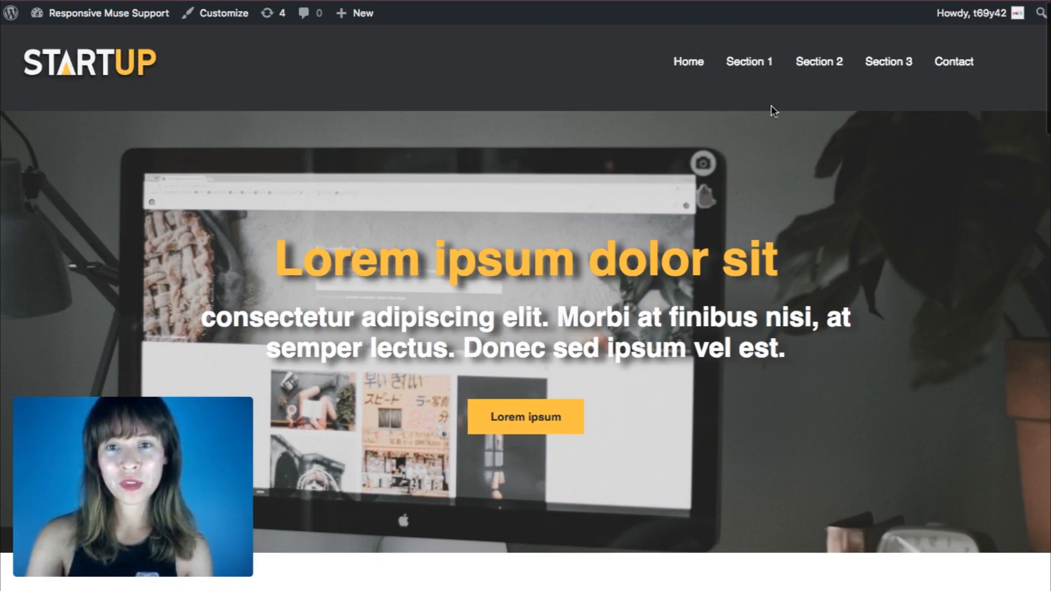
scroll(771, 106, "down", 15)
scroll(771, 106, "down", 15)
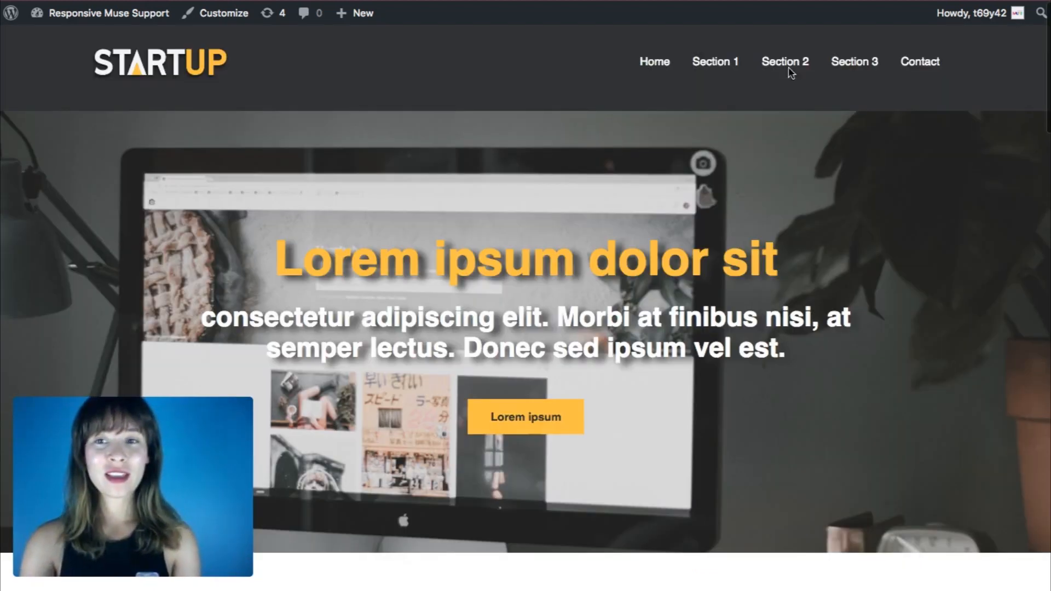
scroll(794, 131, "down", 20)
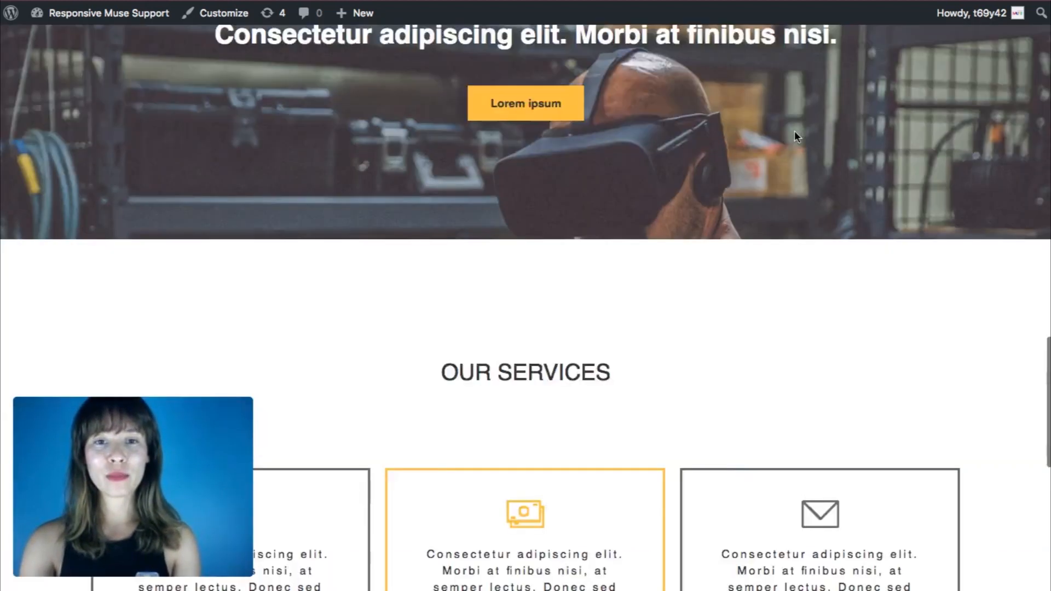
scroll(794, 130, "up", 3)
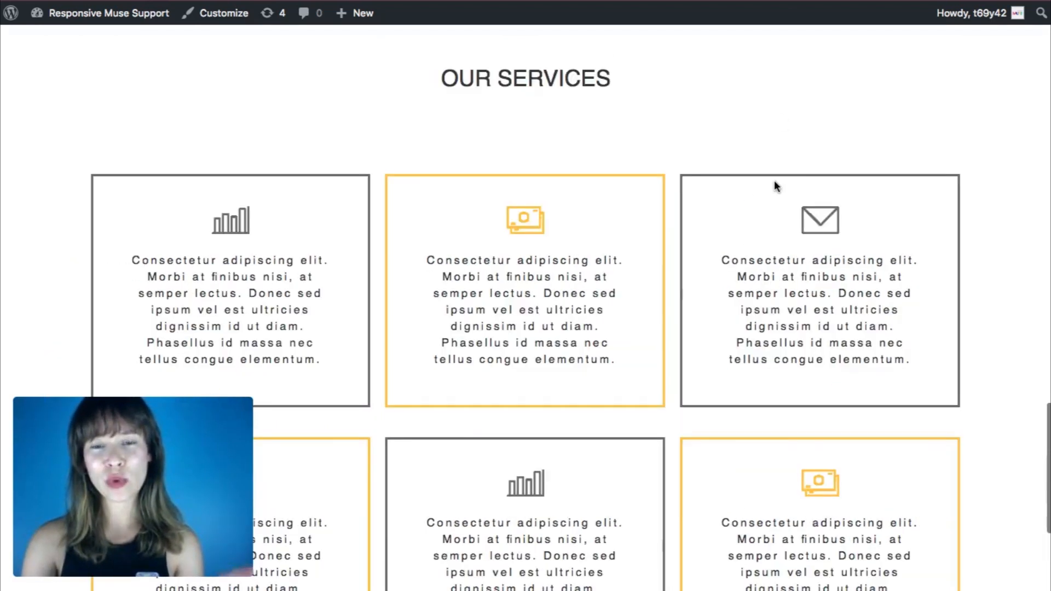
scroll(775, 180, "up", 3)
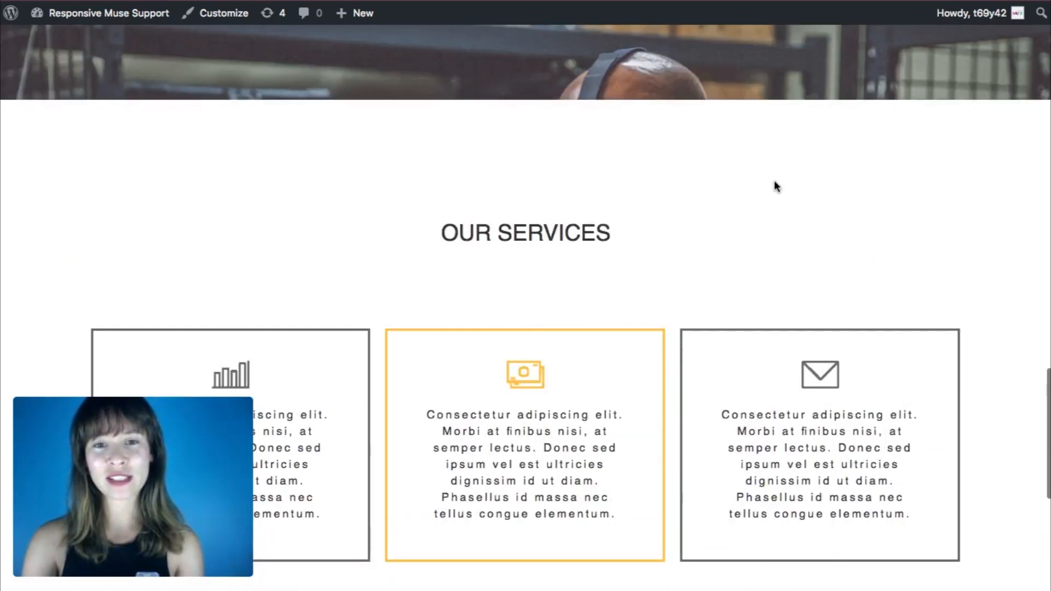
scroll(774, 180, "down", 8)
scroll(774, 179, "up", 2)
scroll(774, 179, "up", 10)
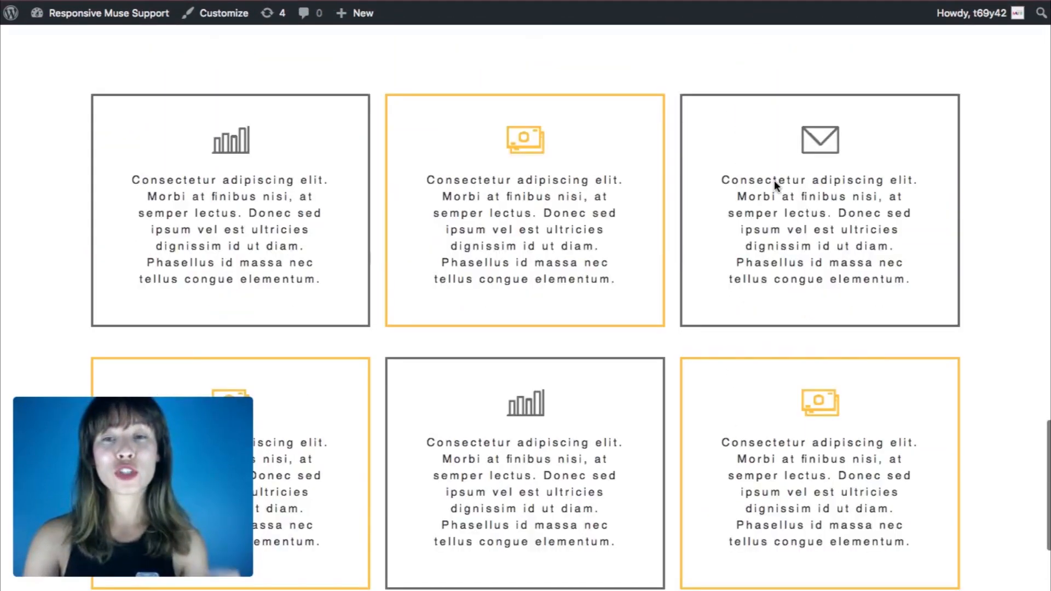
scroll(774, 185, "up", 1)
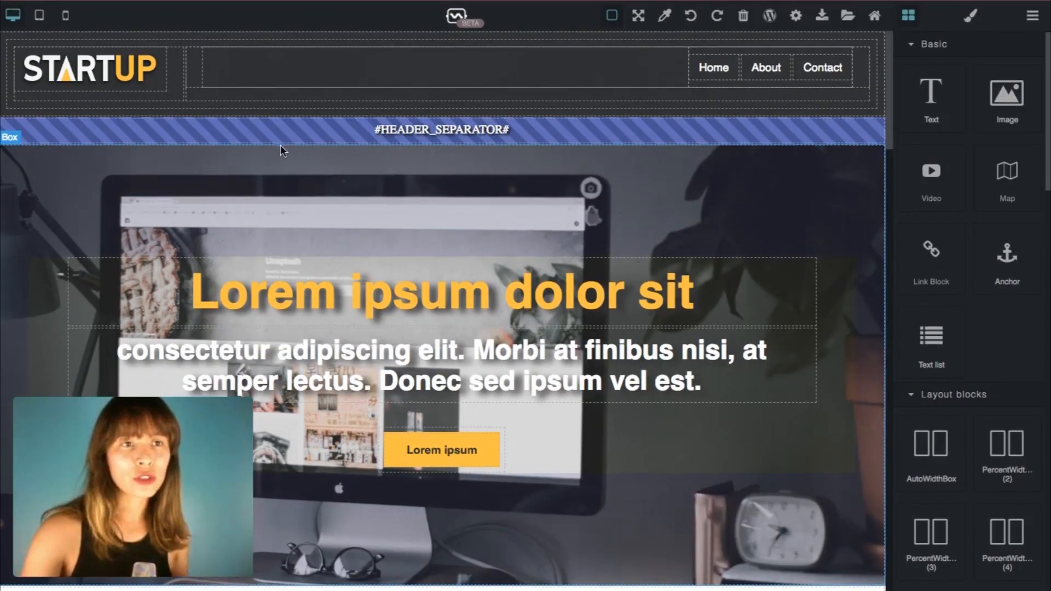
Preview the builder page in tablet and mobile views, and return to the desktop view
left_click(39, 16)
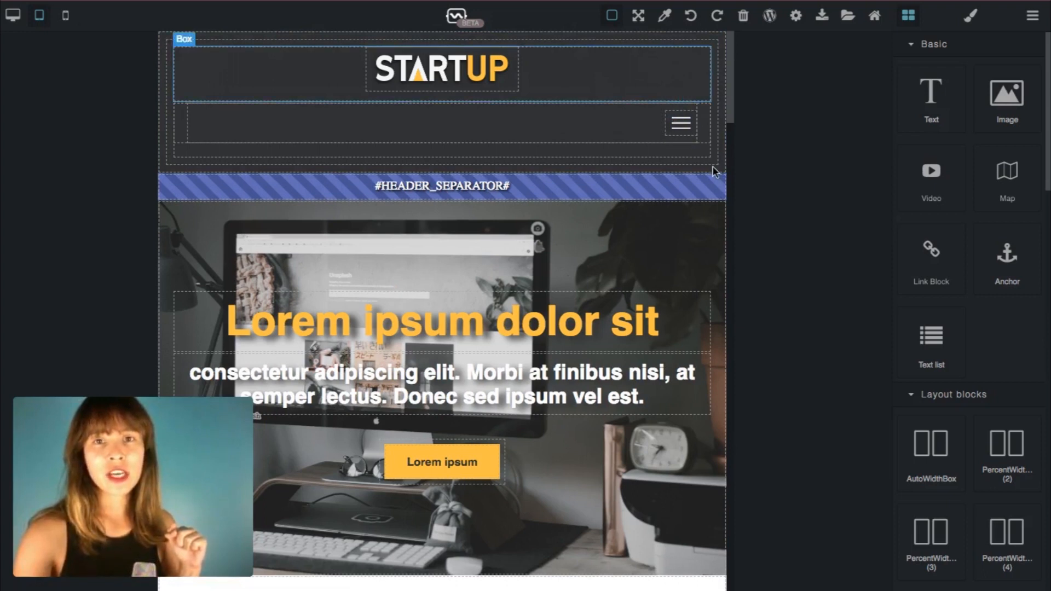
left_click(64, 17)
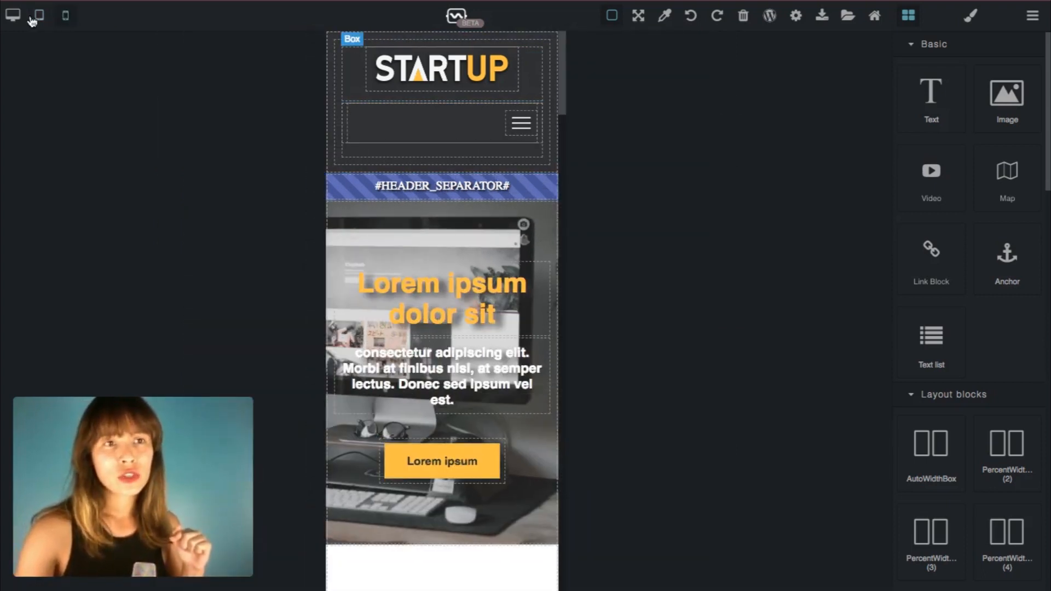
left_click(13, 16)
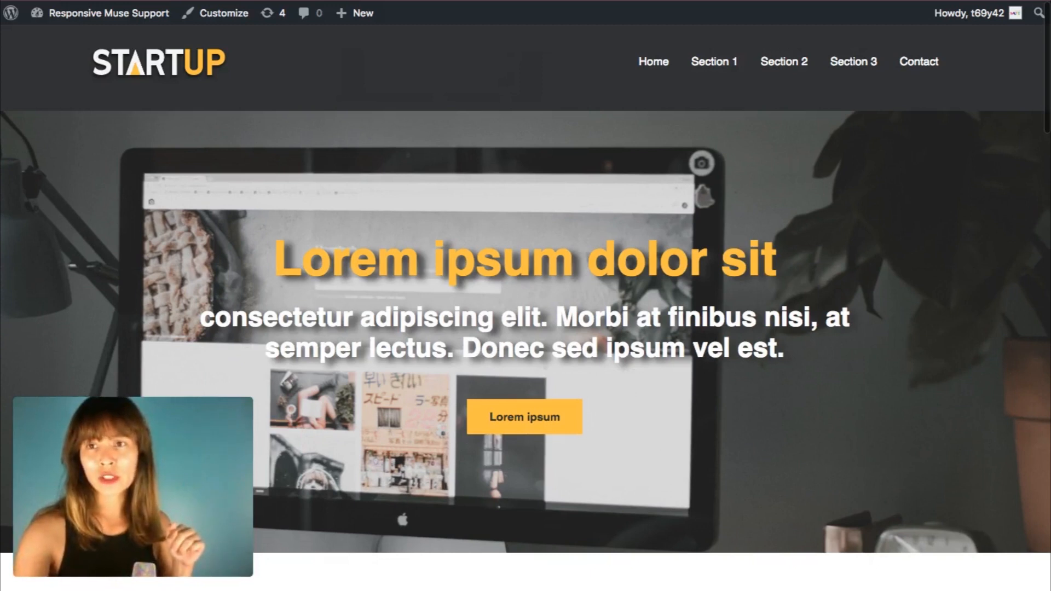
On the live site, narrow the browser window to tablet width, toggle the hamburger menu, and restore the full width
left_click_drag(1050, 295, 708, 295)
left_click(661, 125)
left_click(661, 125)
left_click(661, 125)
left_click(661, 125)
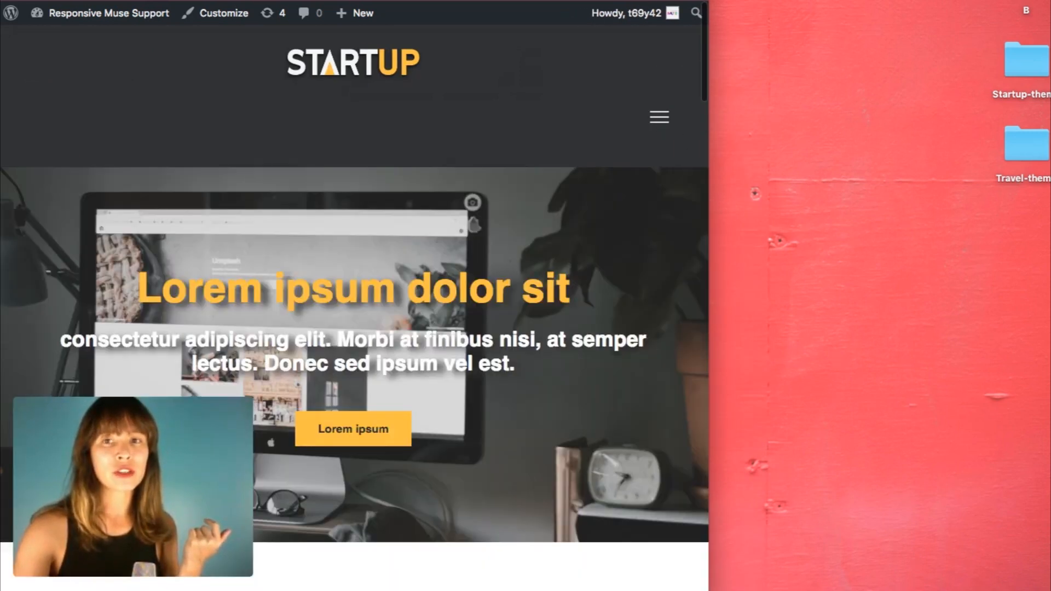
left_click_drag(708, 296, 1048, 295)
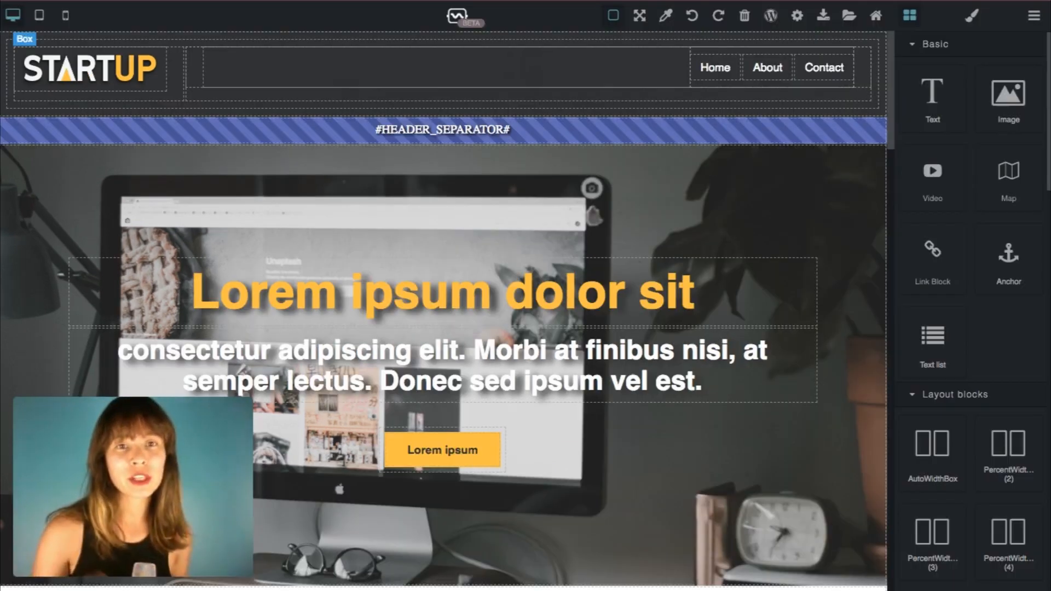
In the tablet view, set the top margin of the header column holding the hamburger menu to -70 px
left_click(44, 16)
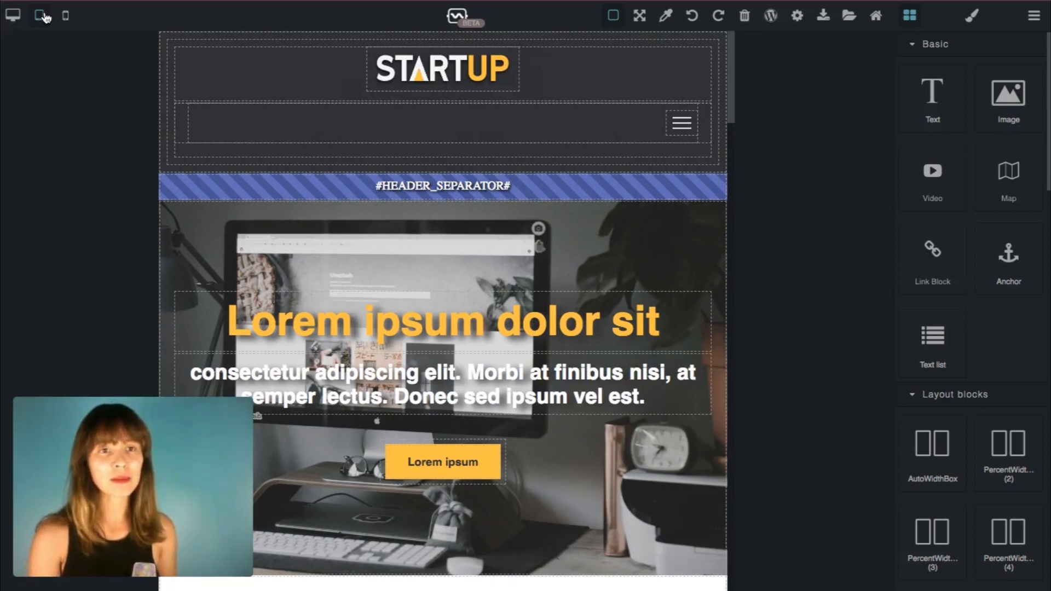
left_click(177, 150)
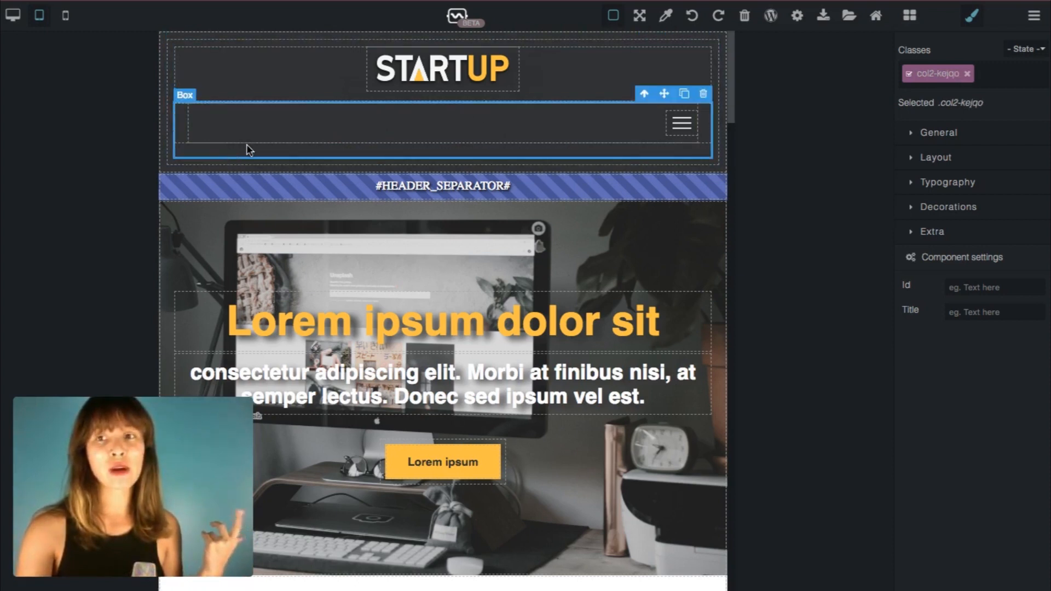
left_click(645, 95)
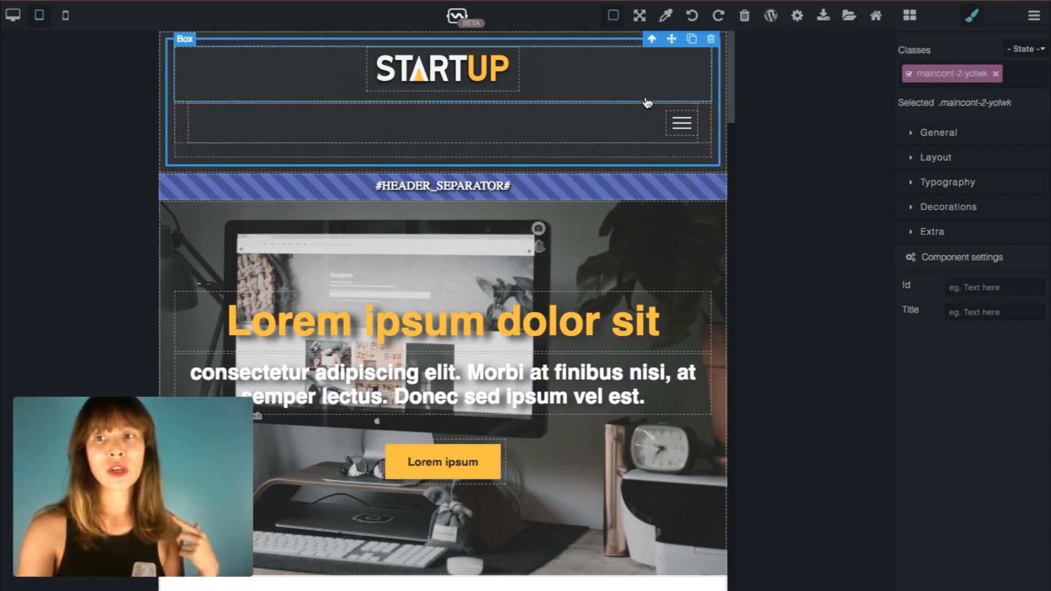
left_click(656, 150)
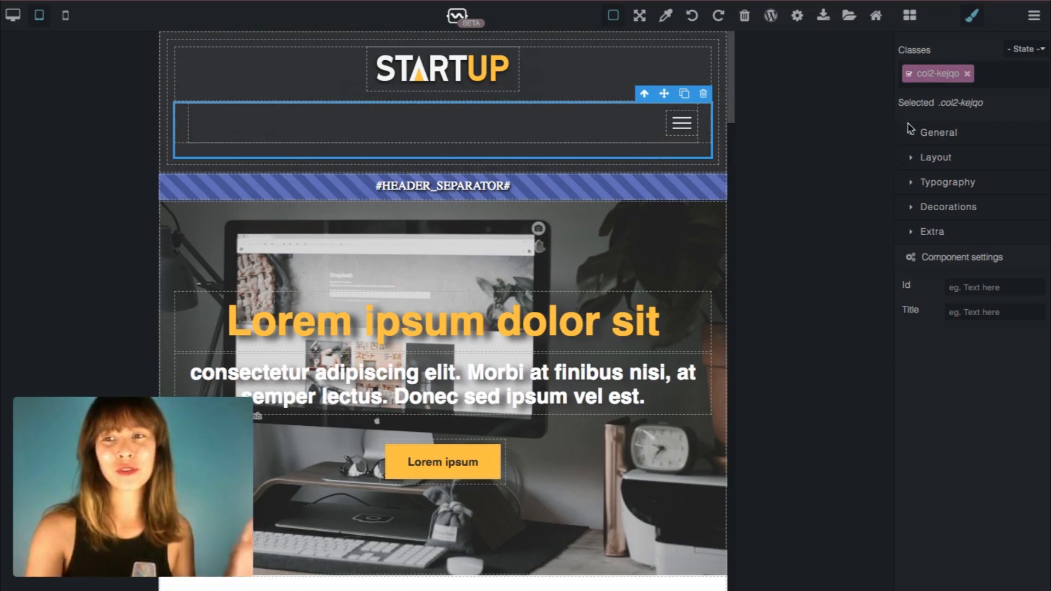
left_click(934, 160)
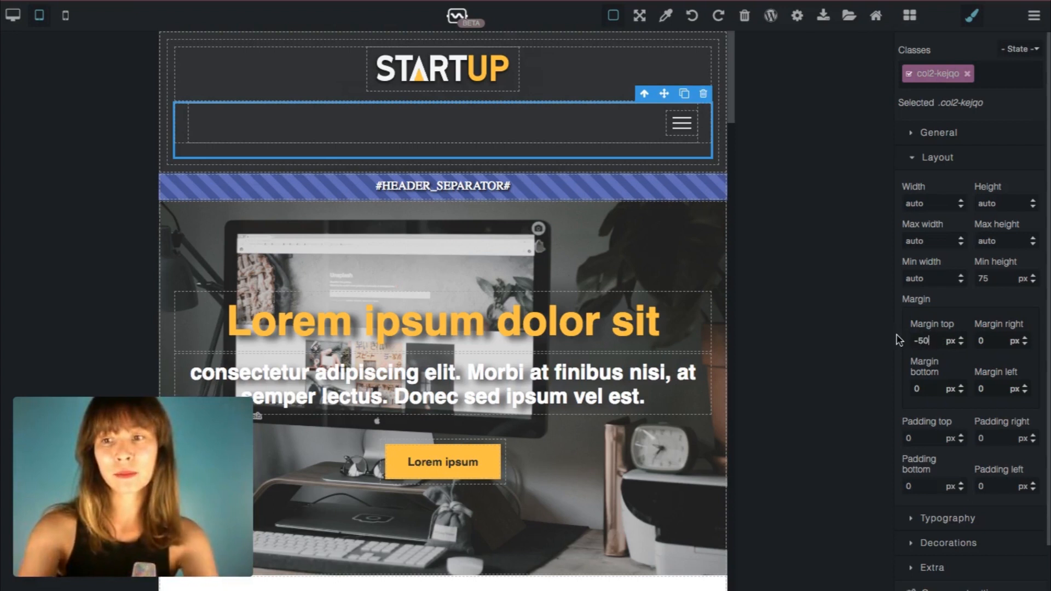
key("Return")
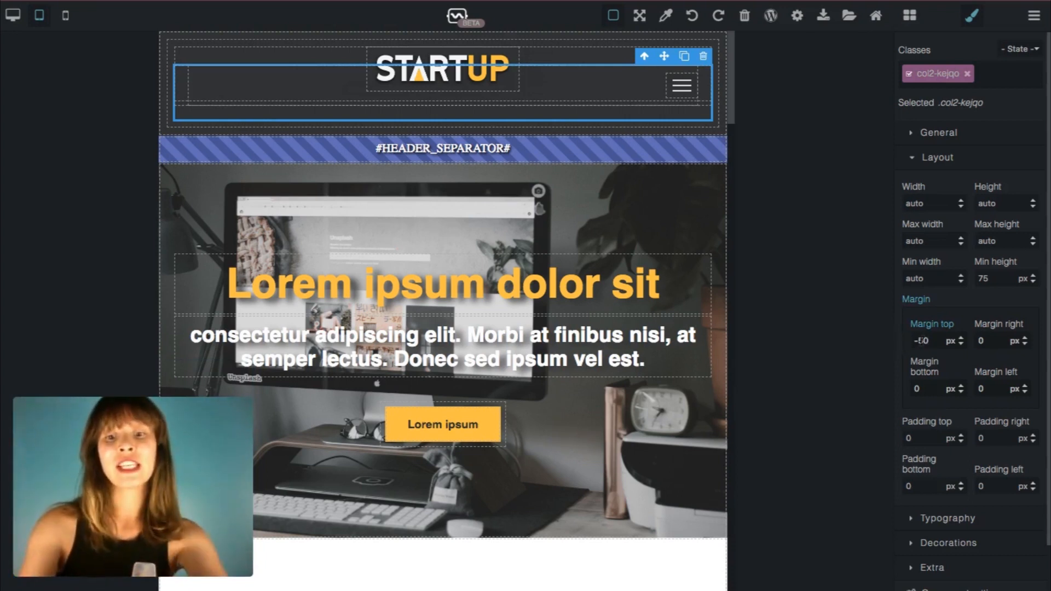
key("Return")
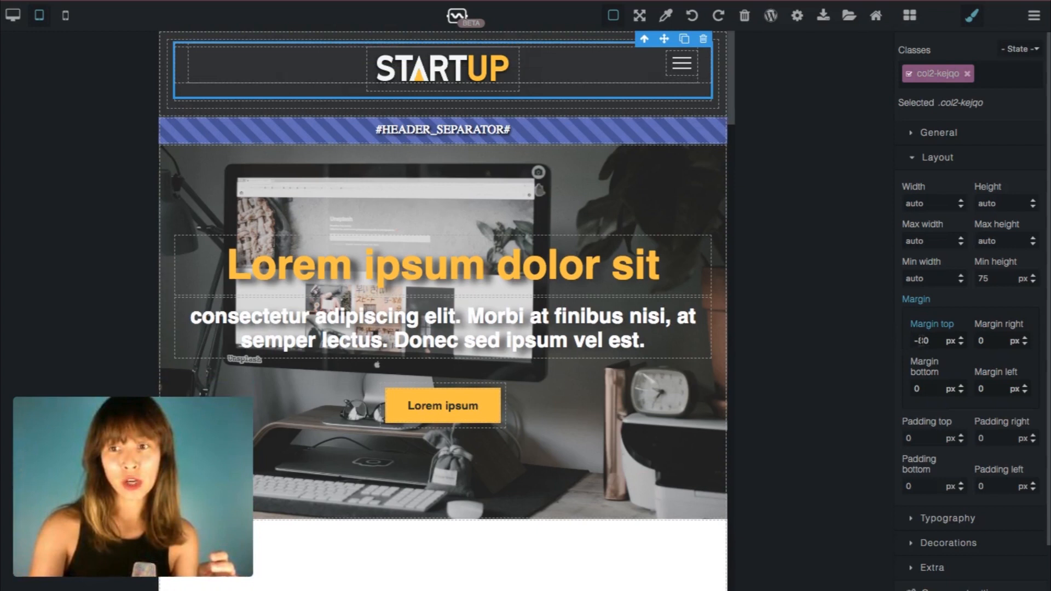
key("Return")
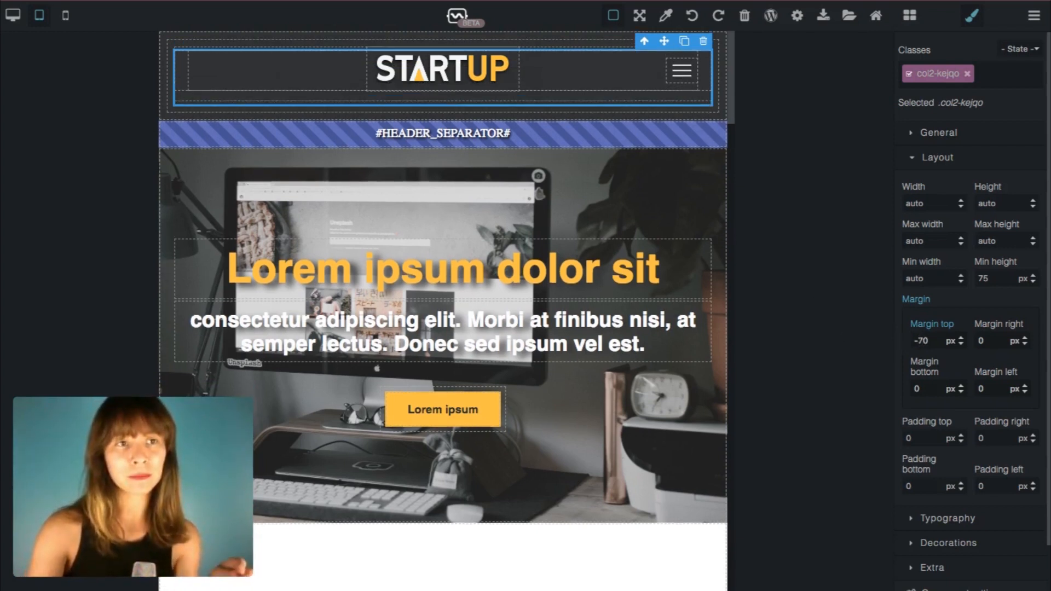
Hide the element borders to check the tablet header, and switch to the mobile view
left_click(613, 16)
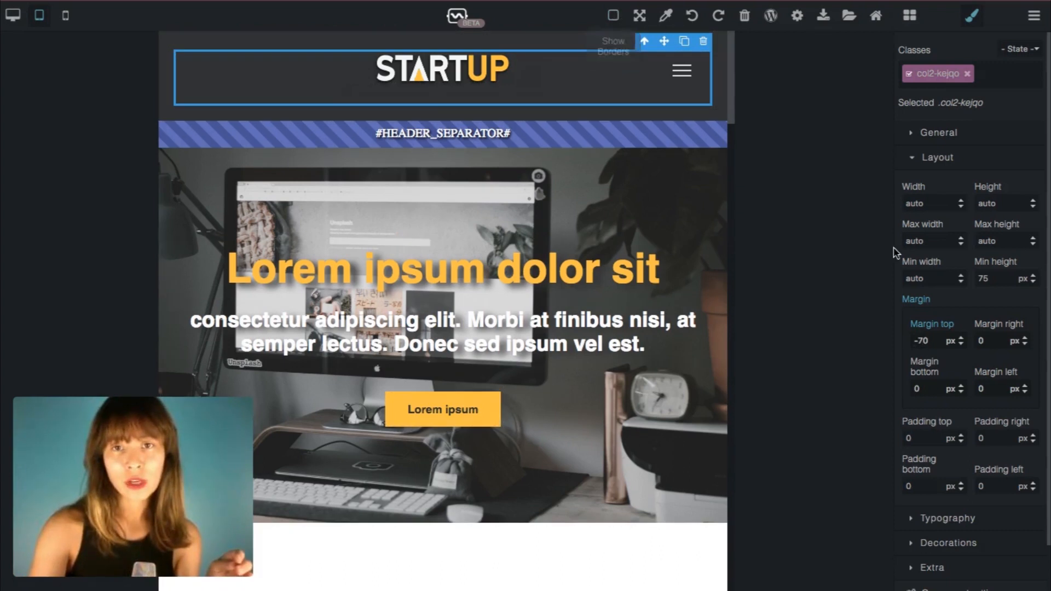
left_click(722, 110)
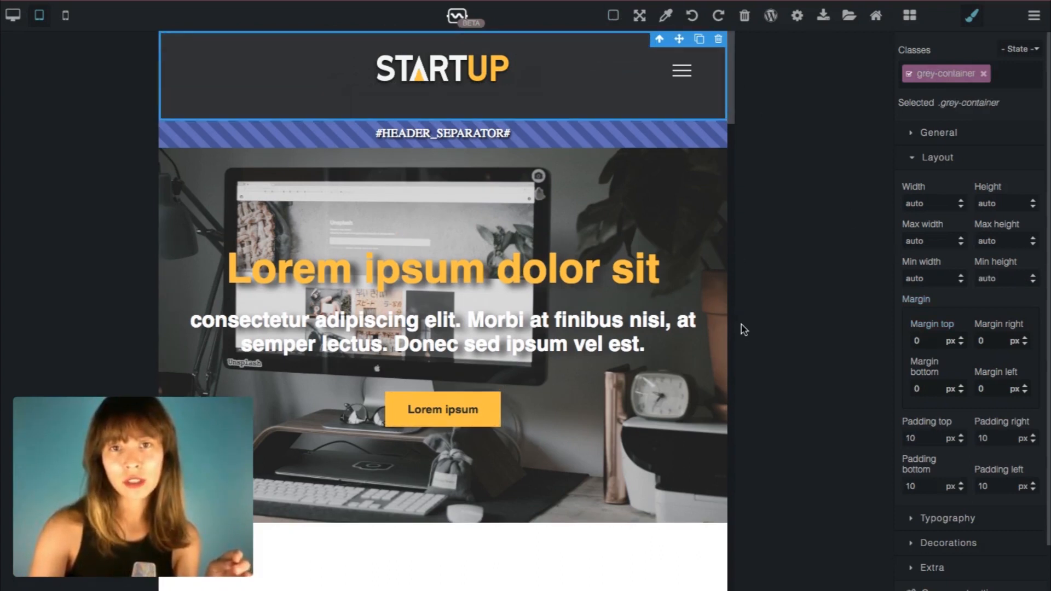
left_click(689, 353)
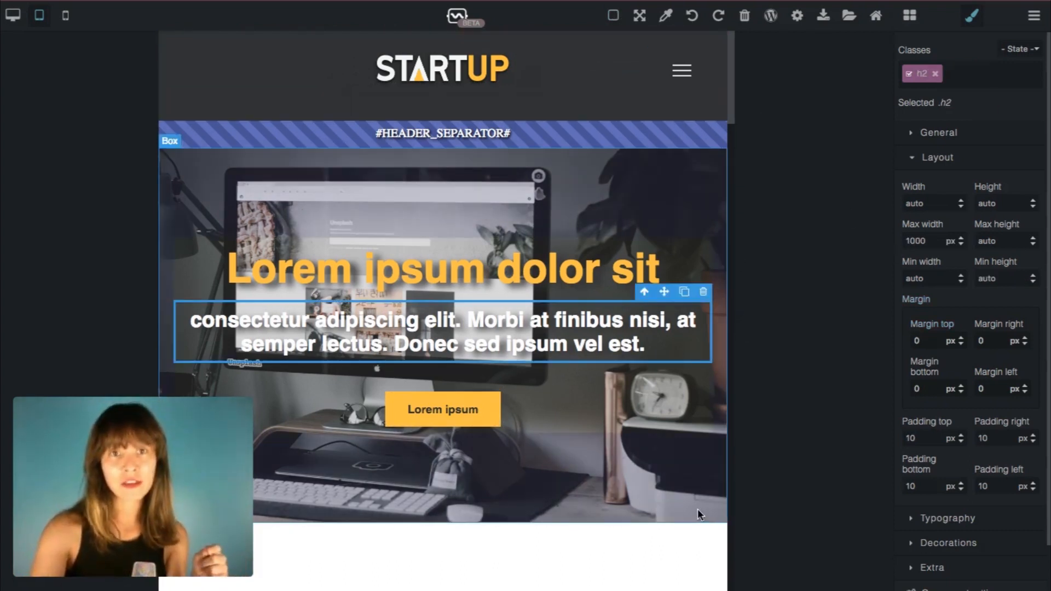
left_click(66, 16)
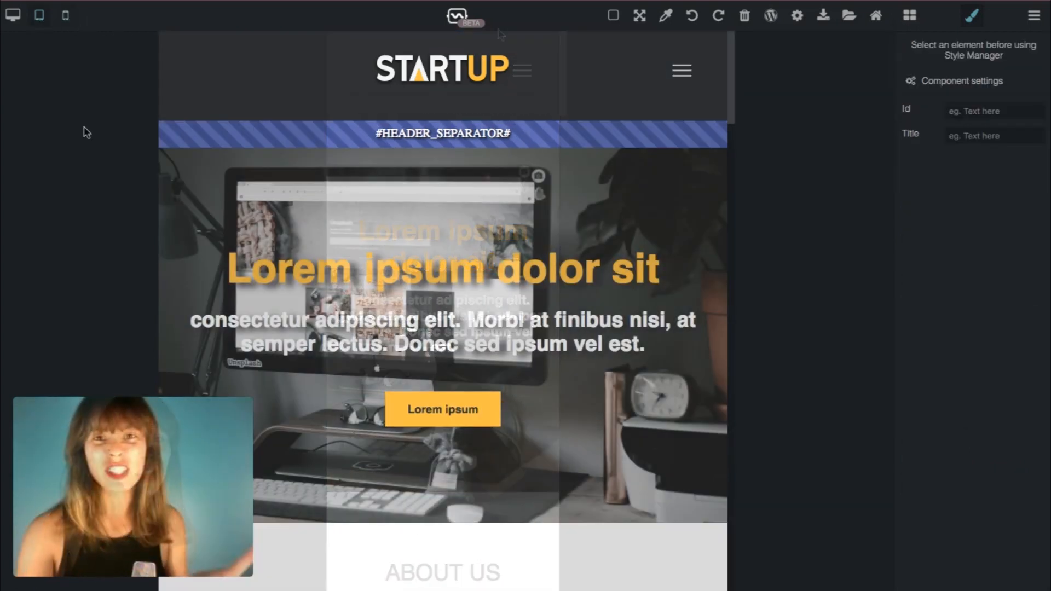
left_click(66, 16)
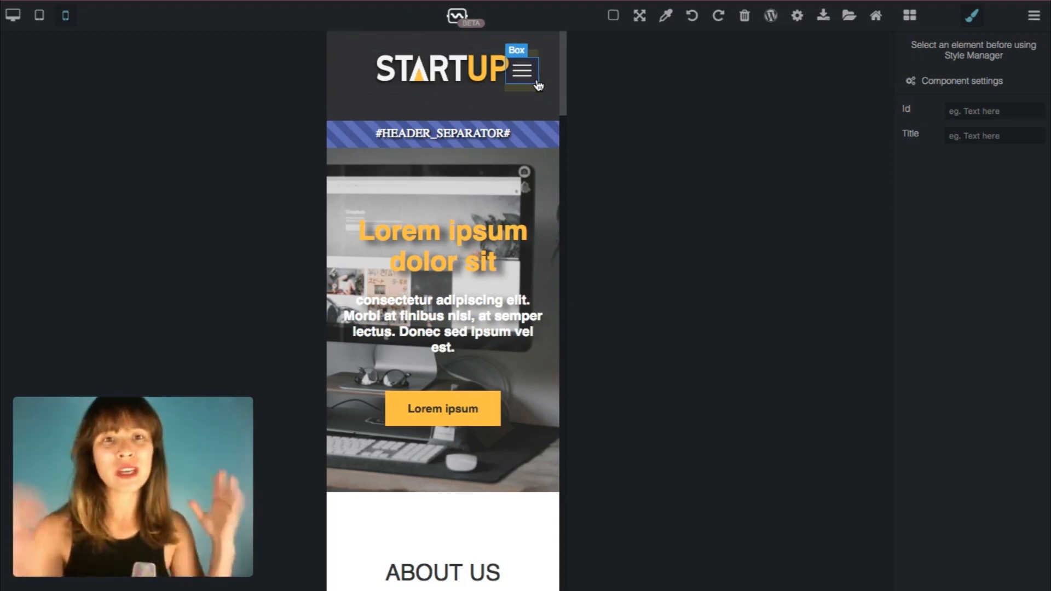
Show the element borders and set the grey header container's left and right padding to 5 px for mobile
left_click(618, 18)
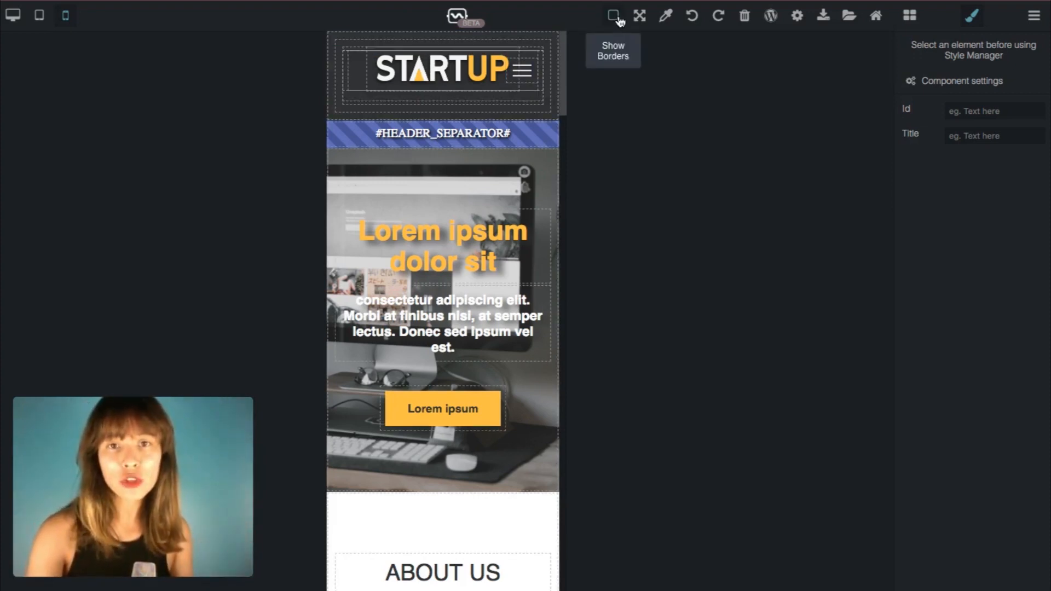
left_click(333, 91)
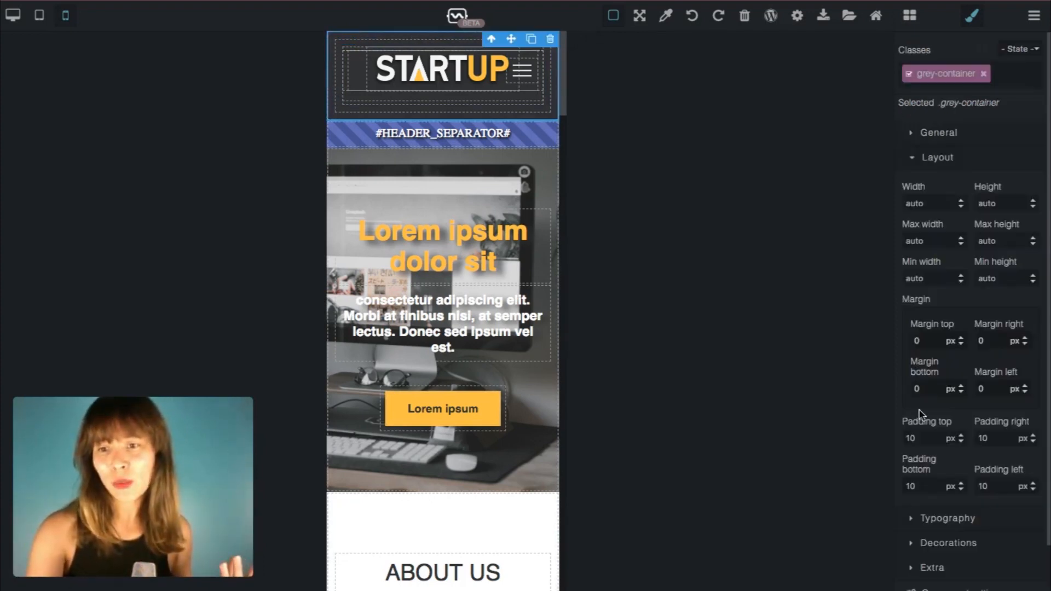
left_click_drag(989, 438, 958, 438)
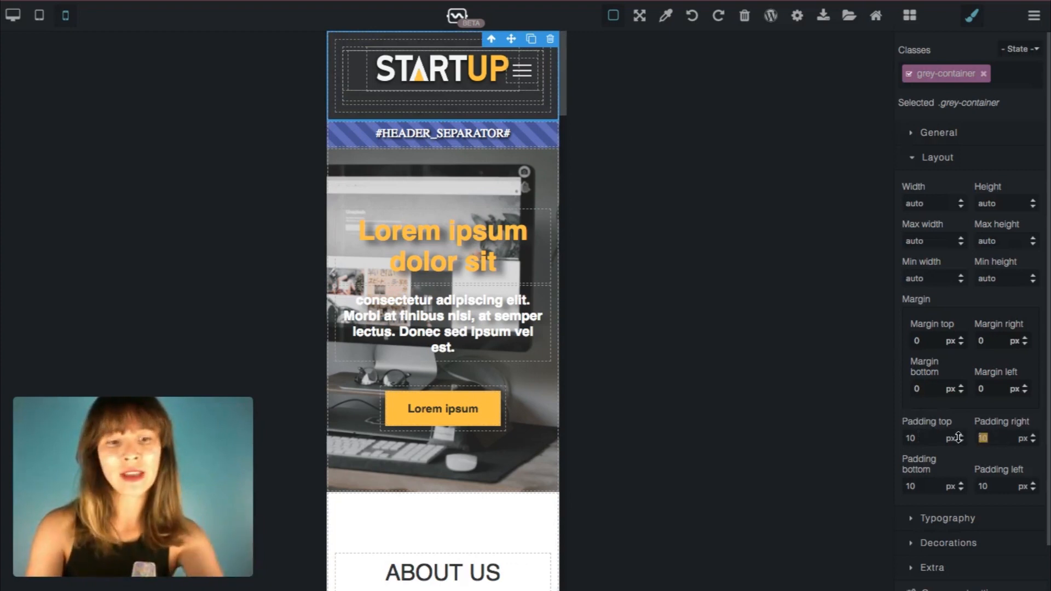
type("5")
left_click_drag(989, 486, 958, 486)
type("5")
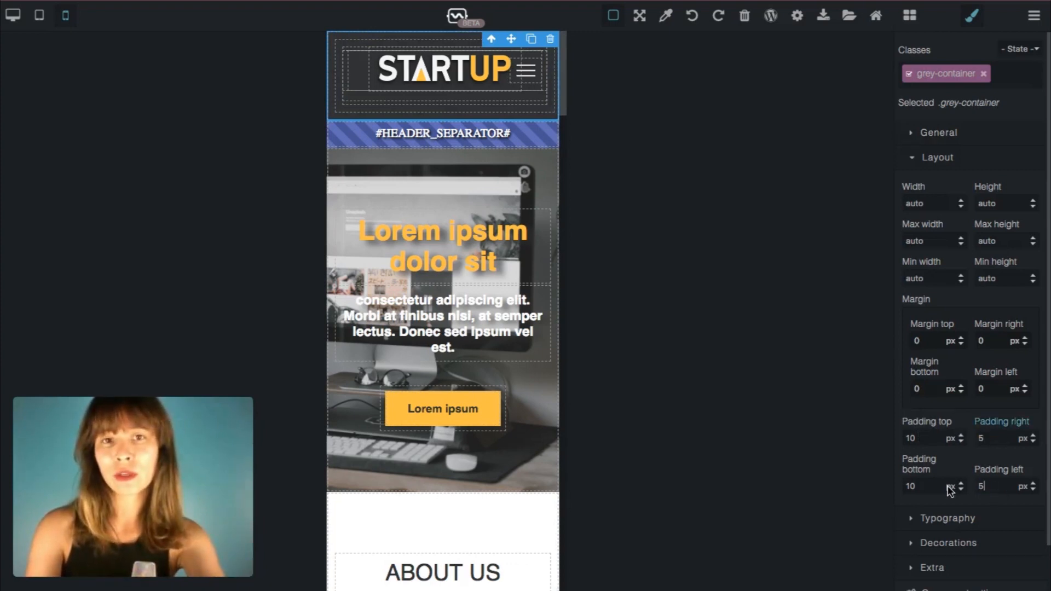
key("Return")
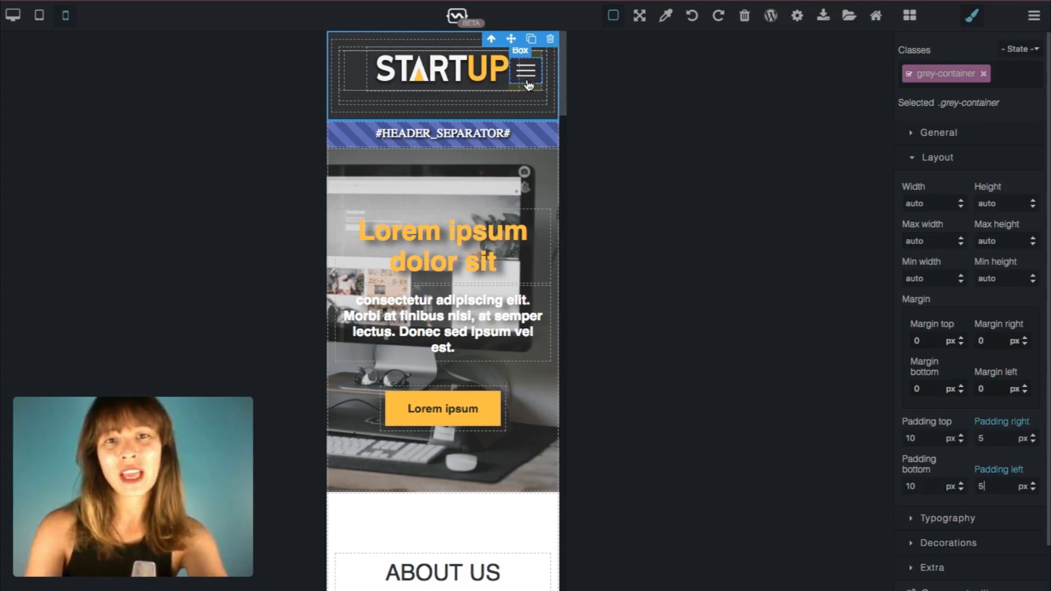
Select the logo image nested inside the header link and set its mobile width to 120 px
left_click(373, 54)
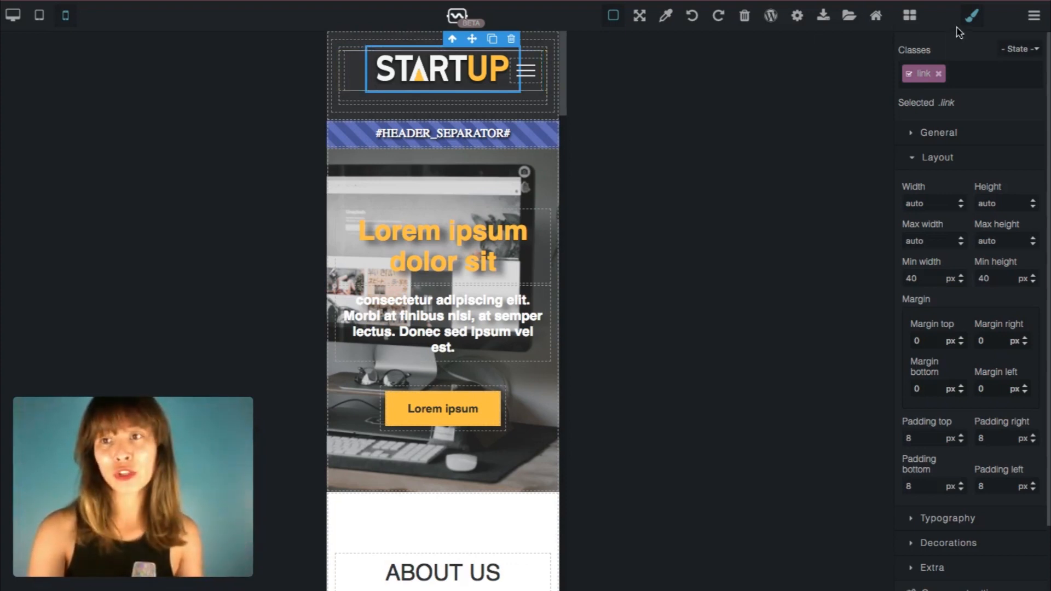
left_click(1033, 22)
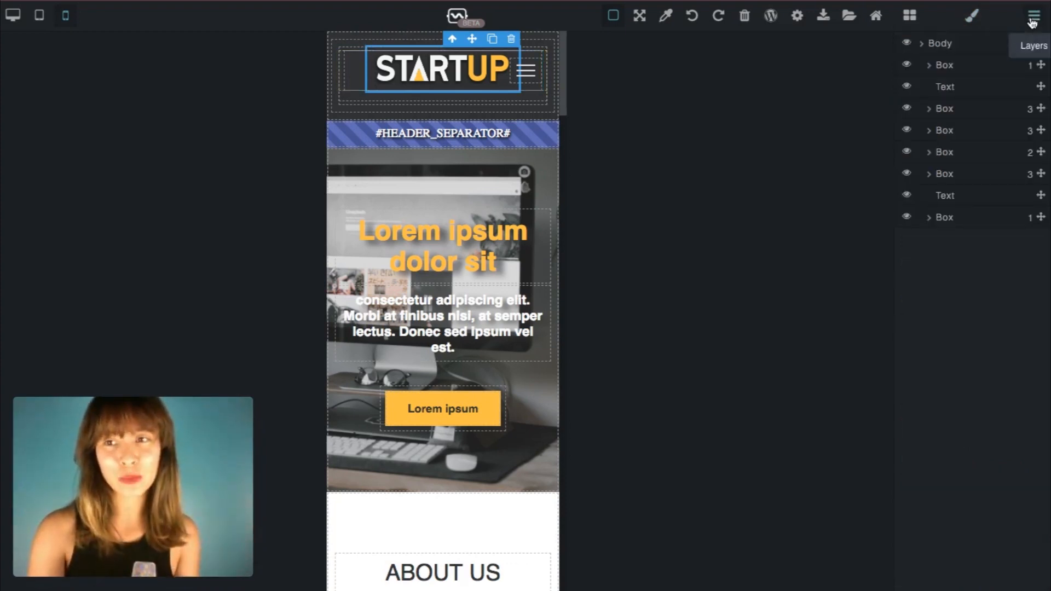
left_click(928, 66)
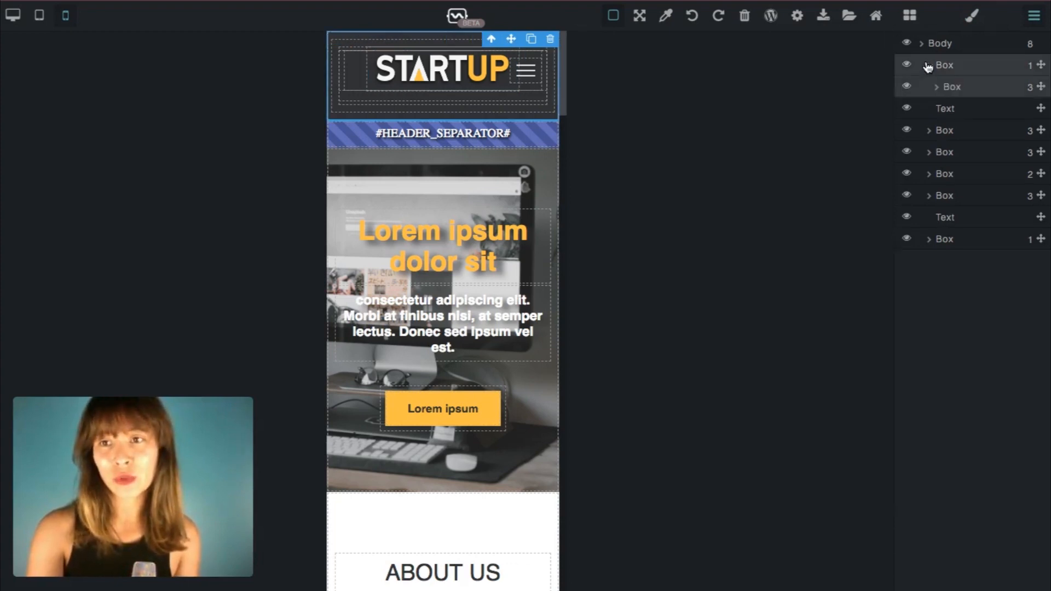
left_click(383, 54)
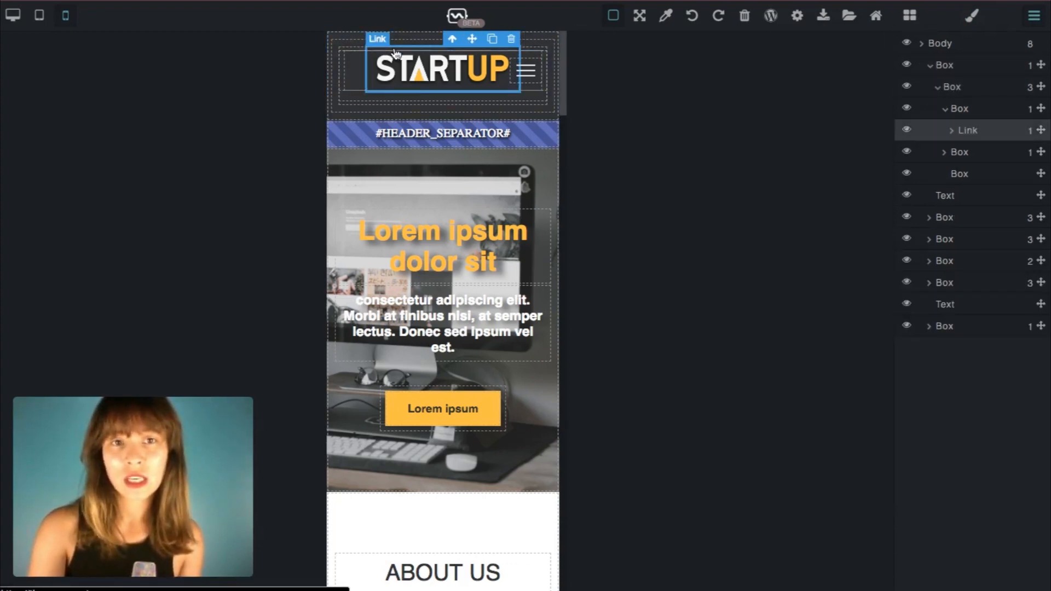
left_click(952, 132)
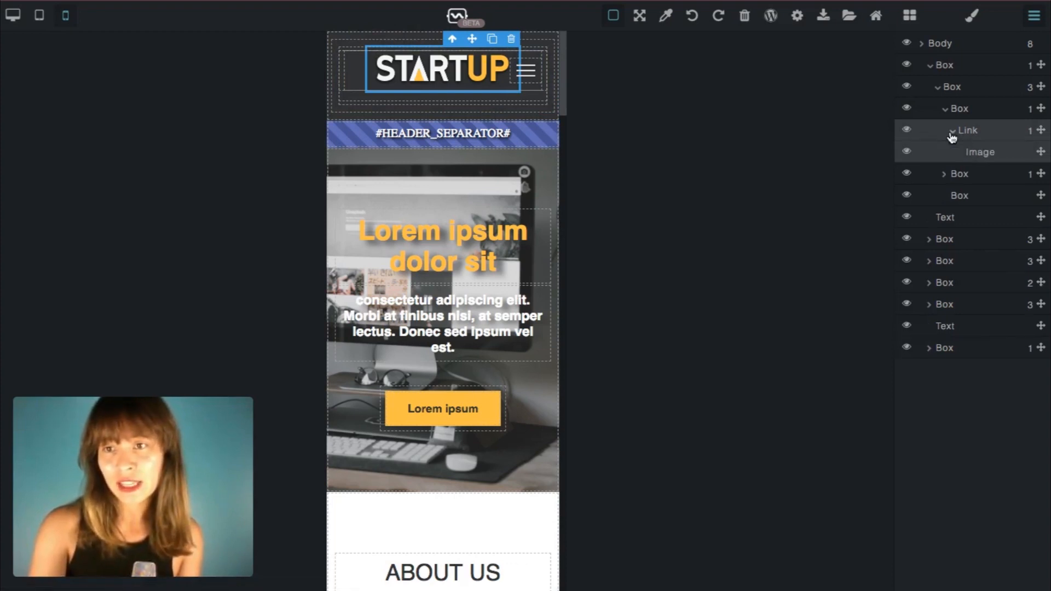
left_click(981, 154)
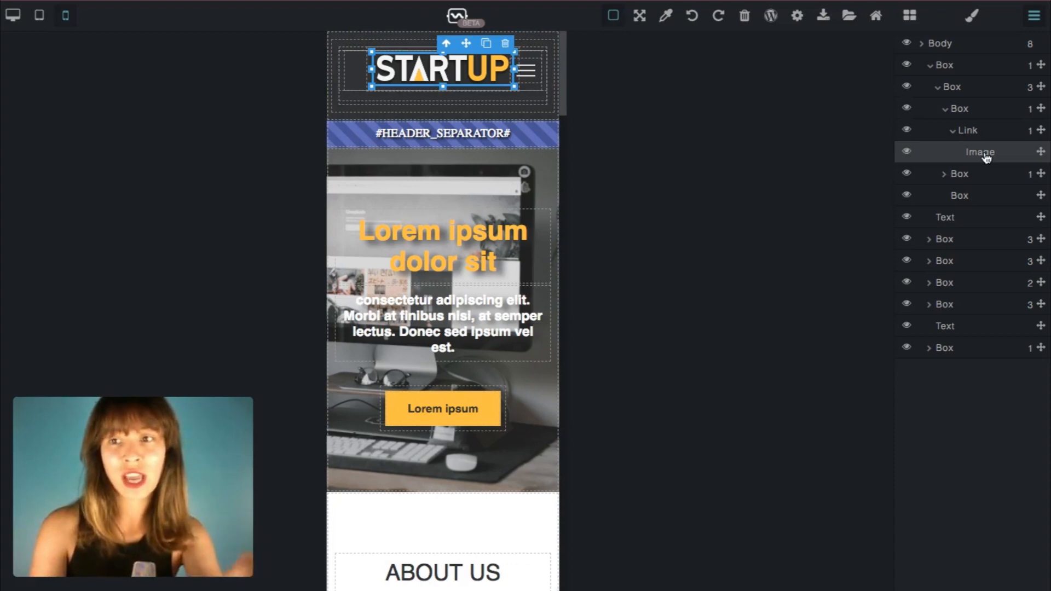
left_click(975, 19)
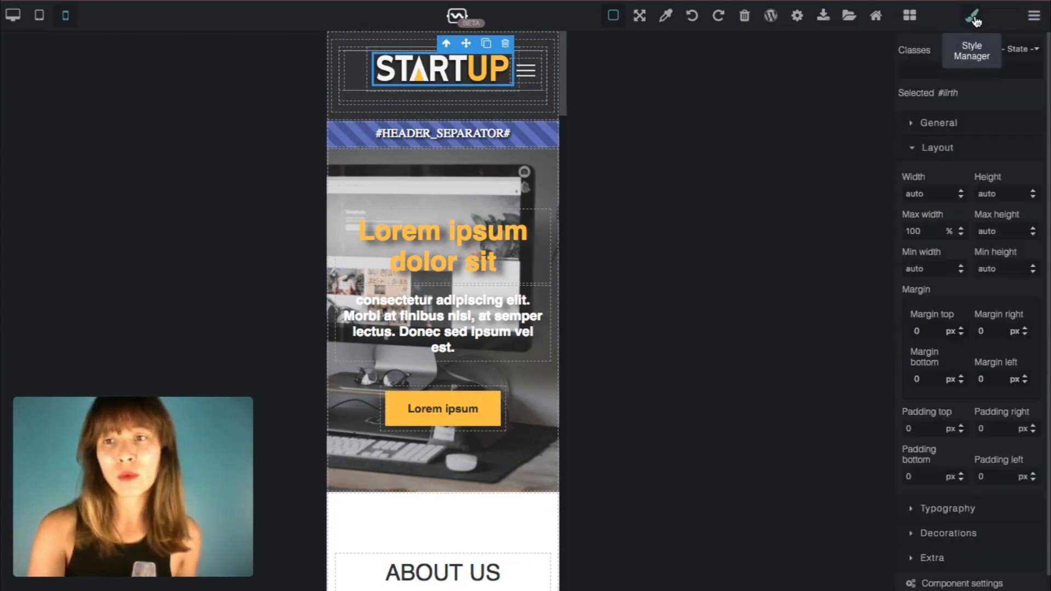
left_click_drag(937, 193, 885, 197)
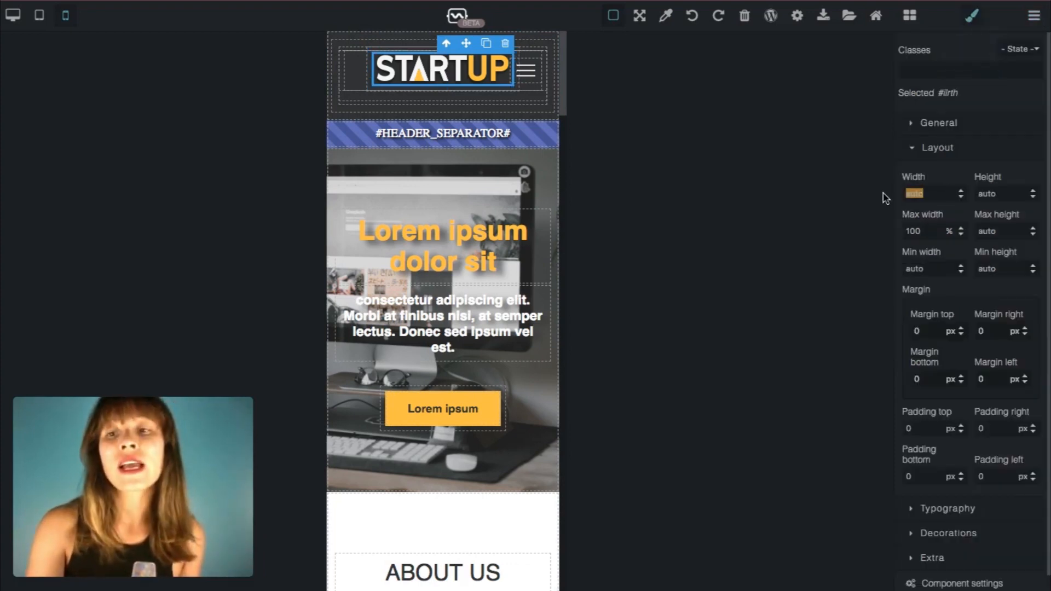
type("1")
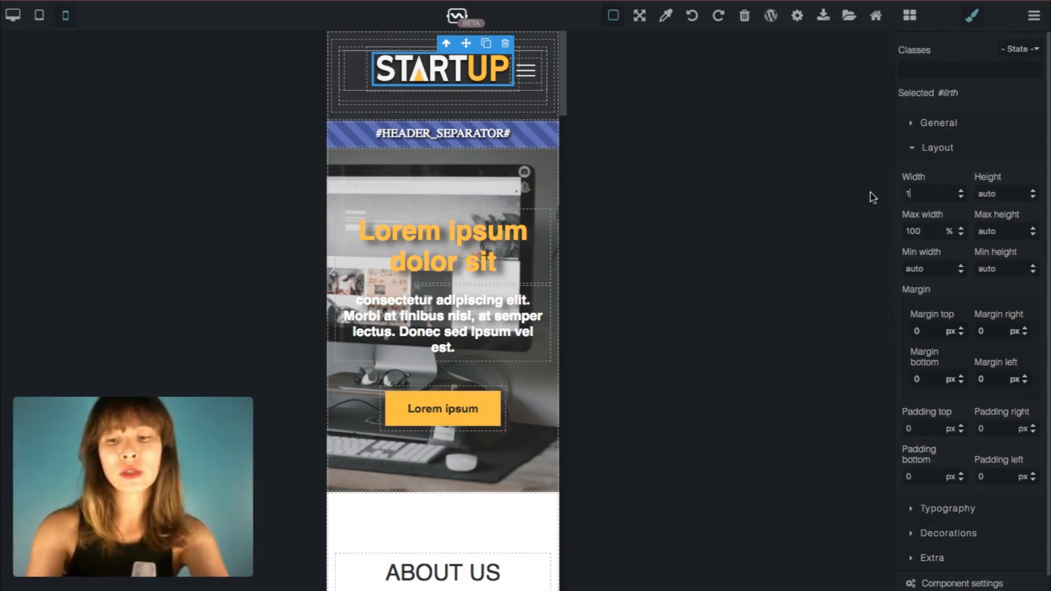
key("Return")
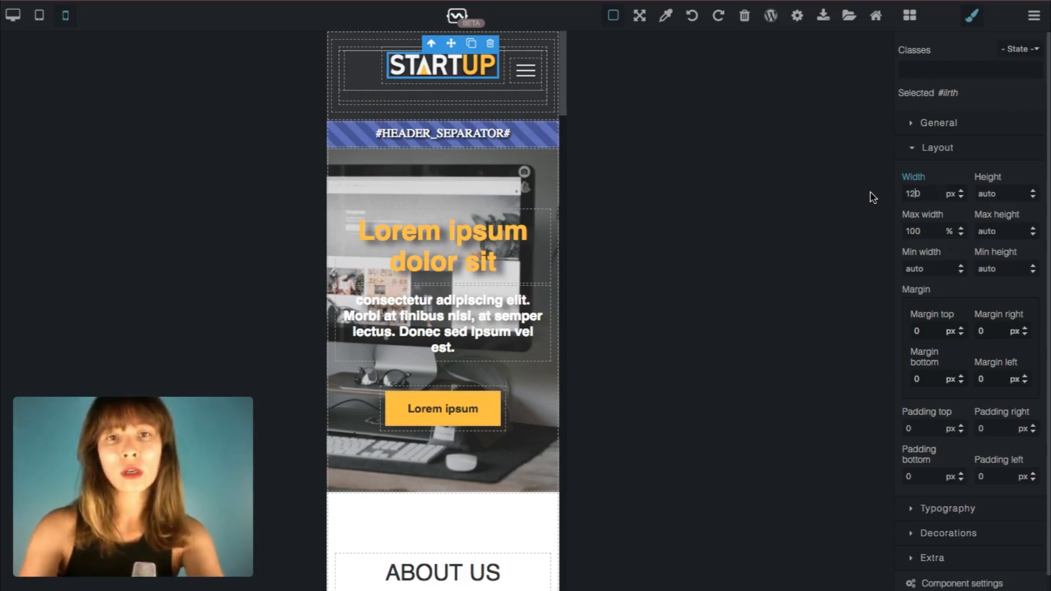
key("Return")
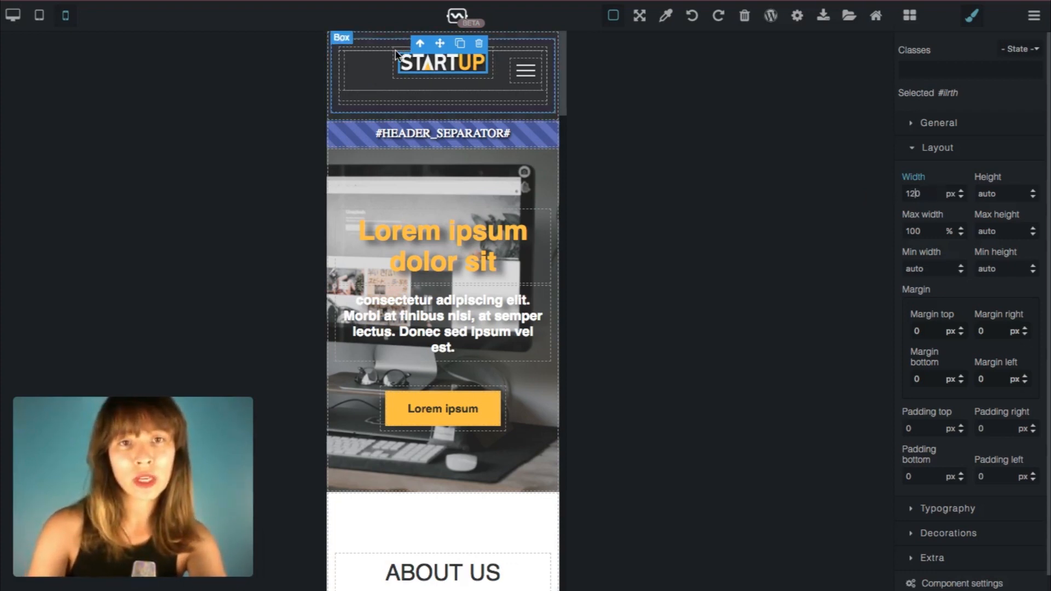
Select the link around the logo and set its mobile top margin to 10 px
left_click(496, 77)
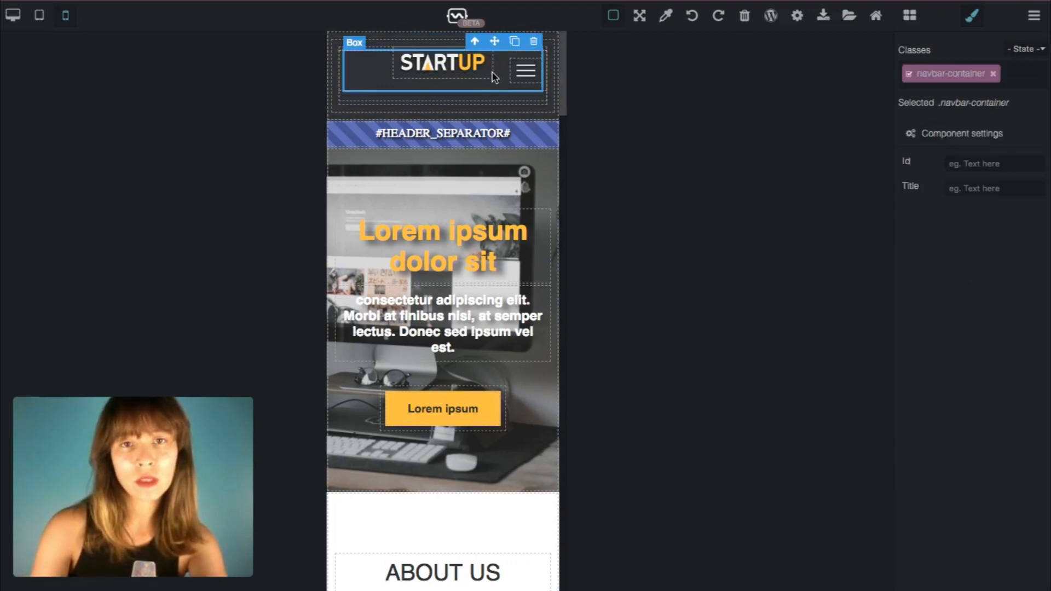
left_click(398, 53)
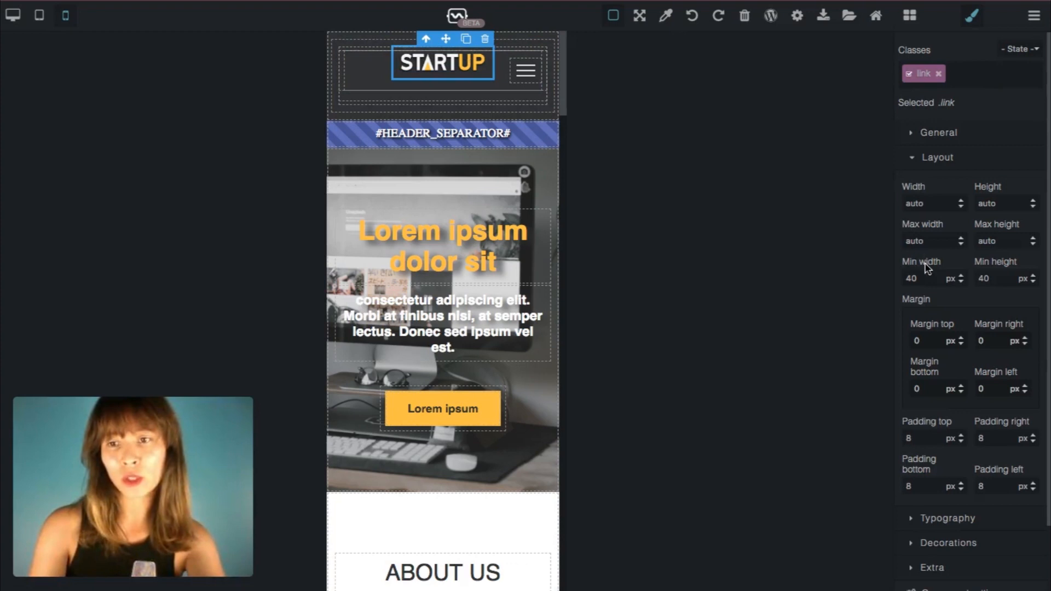
left_click_drag(925, 340, 896, 343)
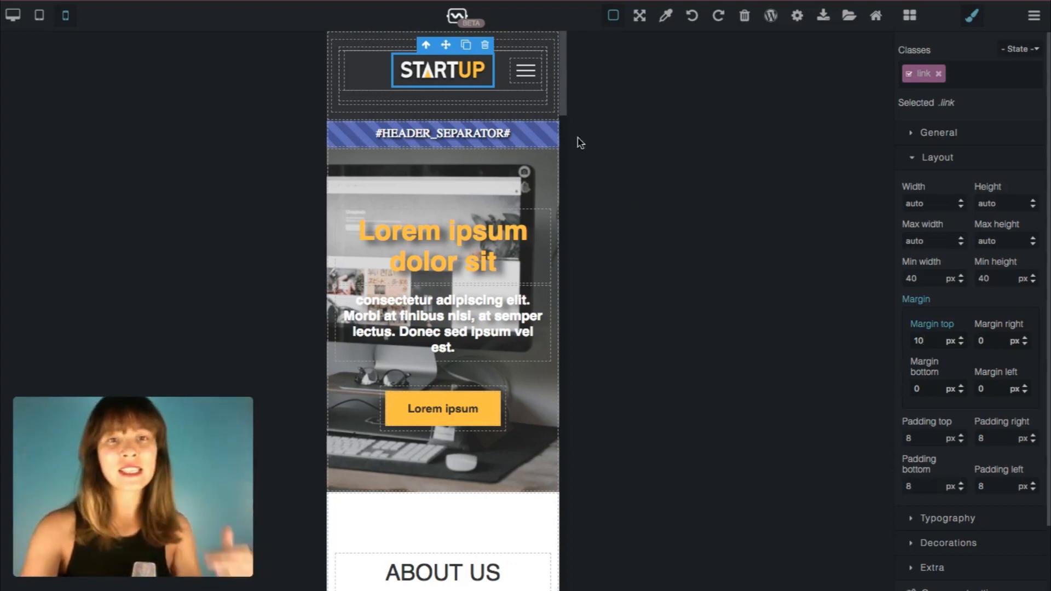
Hide the element borders to check the mobile header's spacing, and show the borders again
left_click(612, 15)
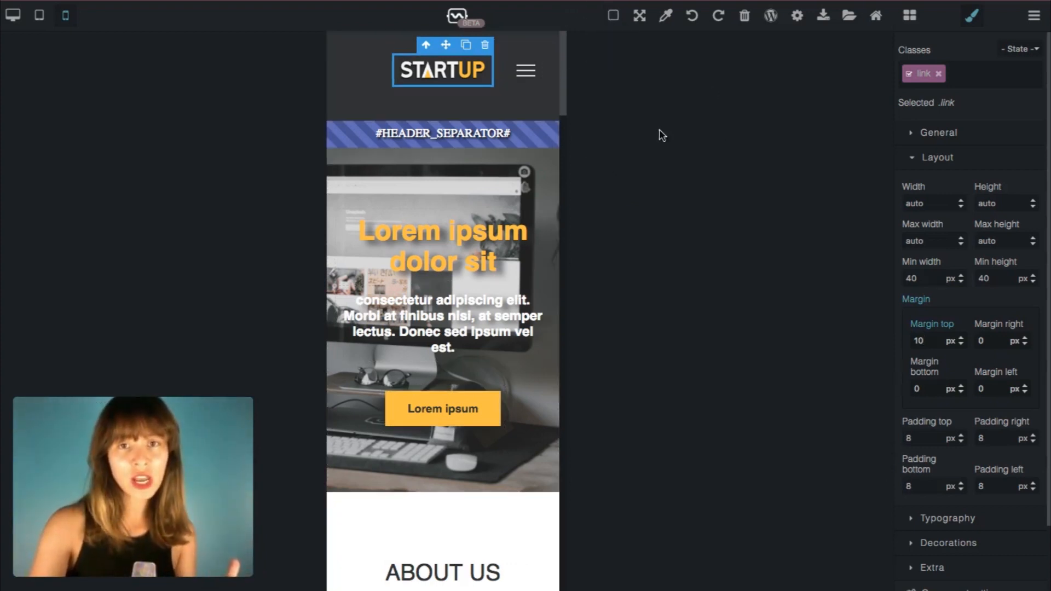
left_click(551, 113)
left_click(611, 17)
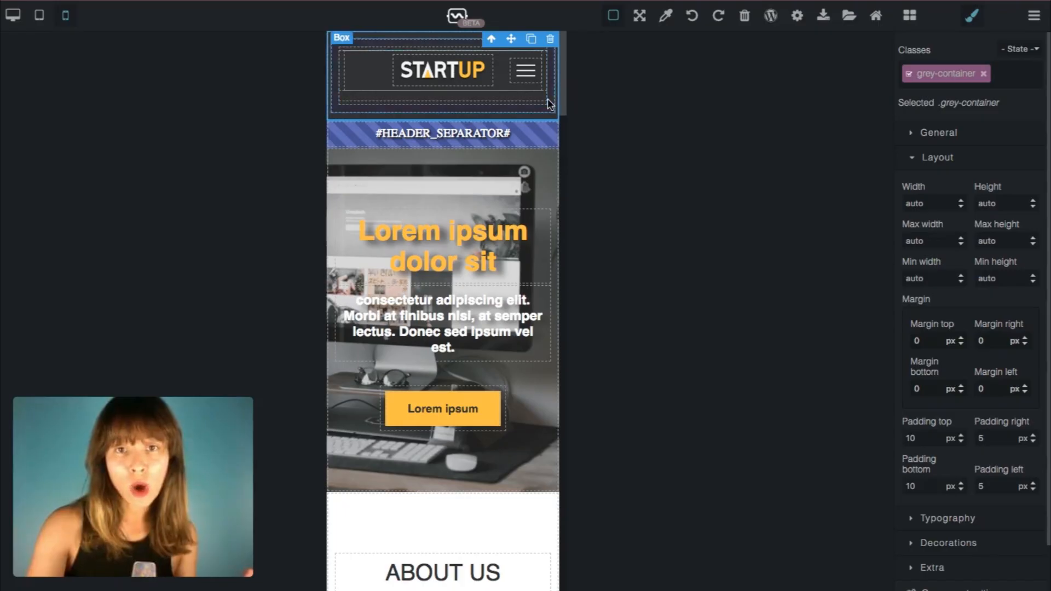
Select the inner main container of the mobile header and set its top and bottom padding to 5 px
left_click(546, 102)
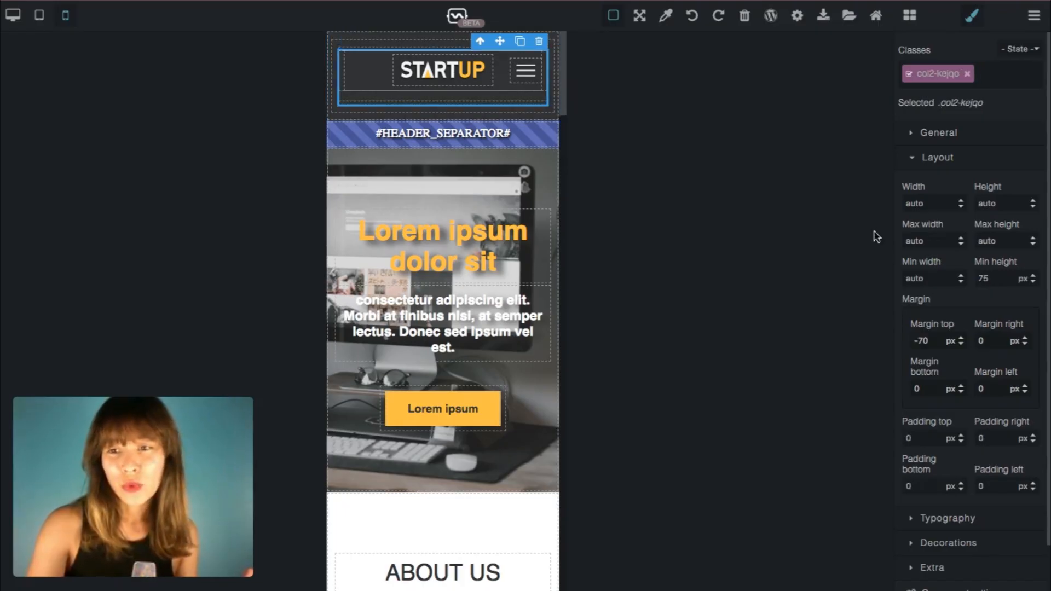
left_click(335, 107)
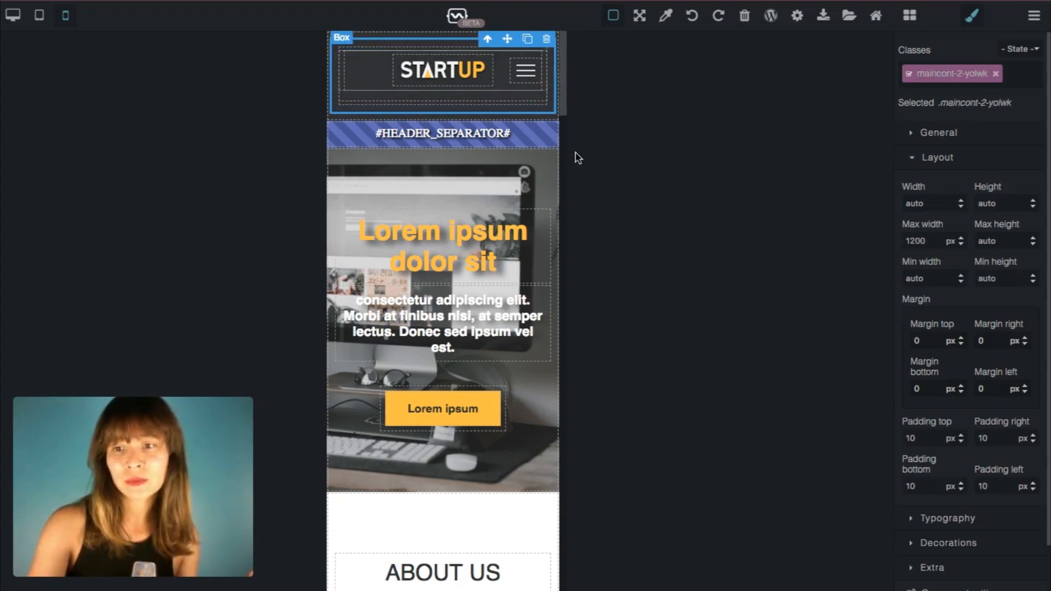
left_click_drag(925, 438, 863, 445)
type("5")
left_click_drag(925, 486, 882, 488)
type("5")
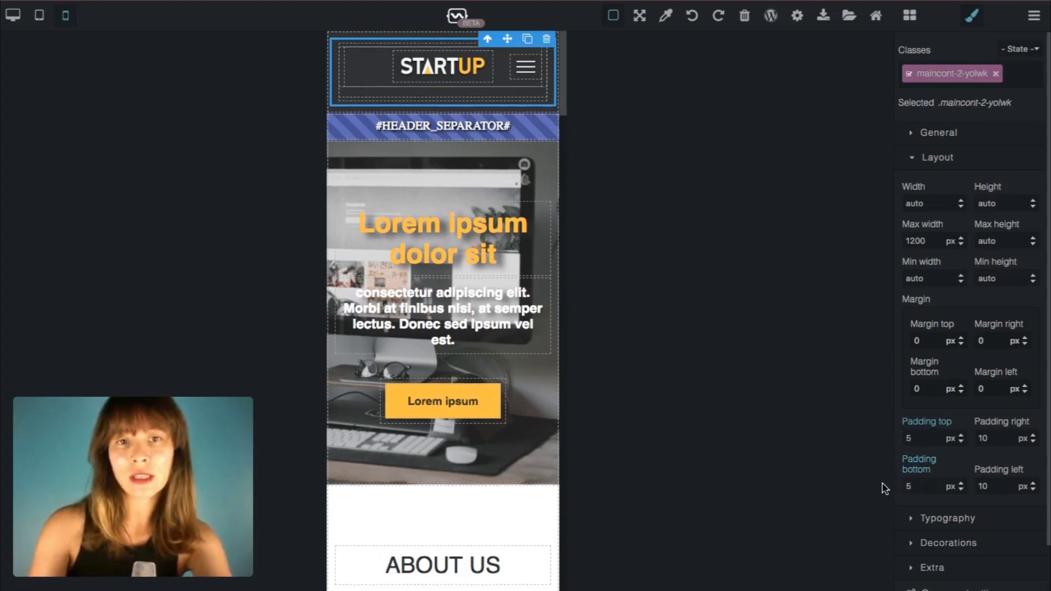
Set the outer grey header container's top and bottom padding to 5 px for mobile
left_click(557, 110)
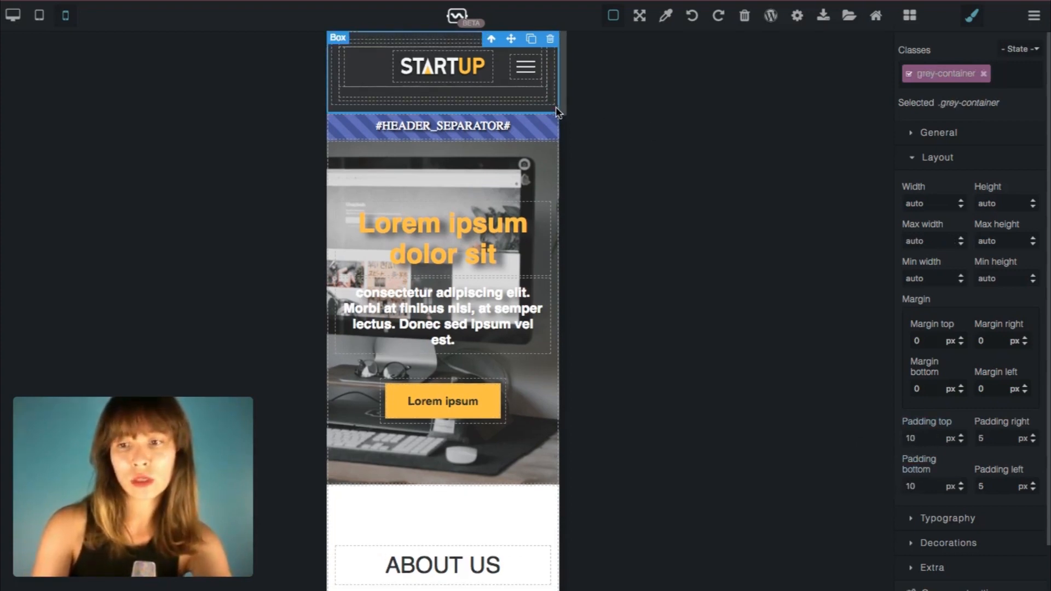
left_click_drag(928, 438, 883, 438)
type("5")
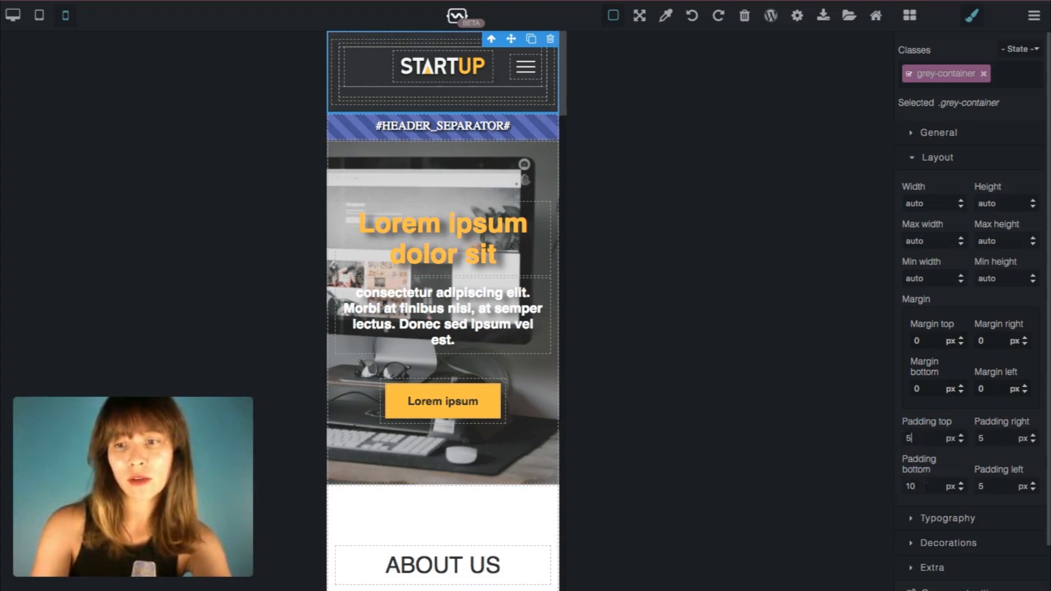
left_click_drag(925, 486, 878, 492)
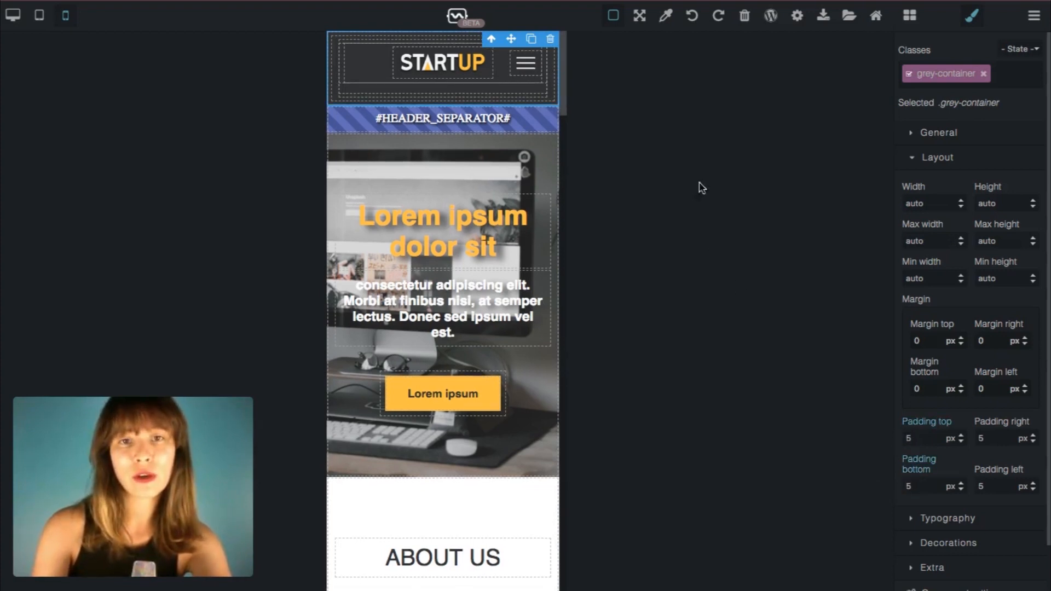
Hide the element borders to check the mobile header and hero section, and return to the desktop view
left_click(614, 18)
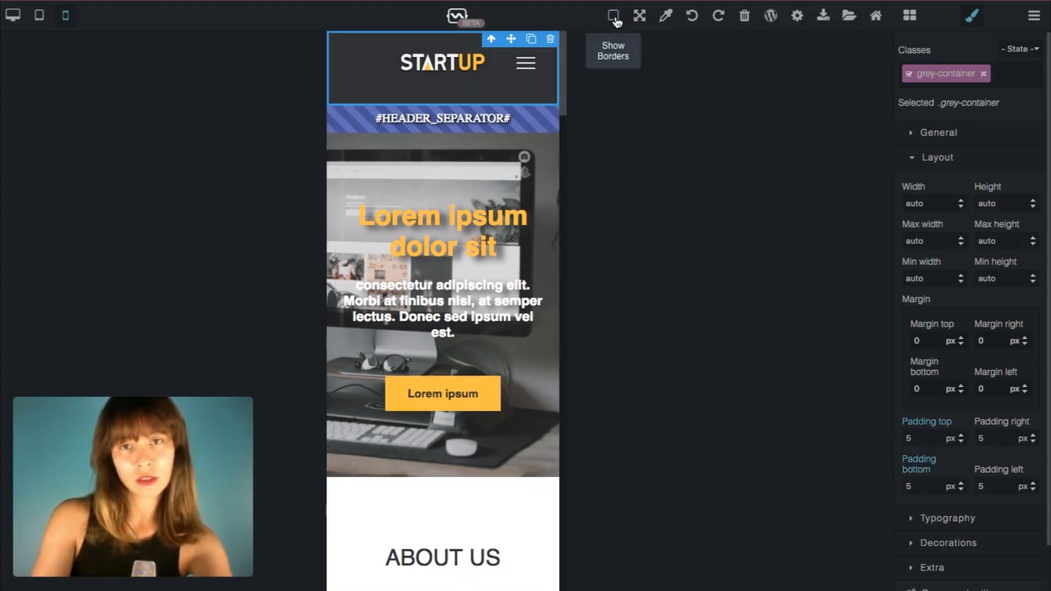
left_click(515, 241)
left_click(523, 340)
left_click(492, 188)
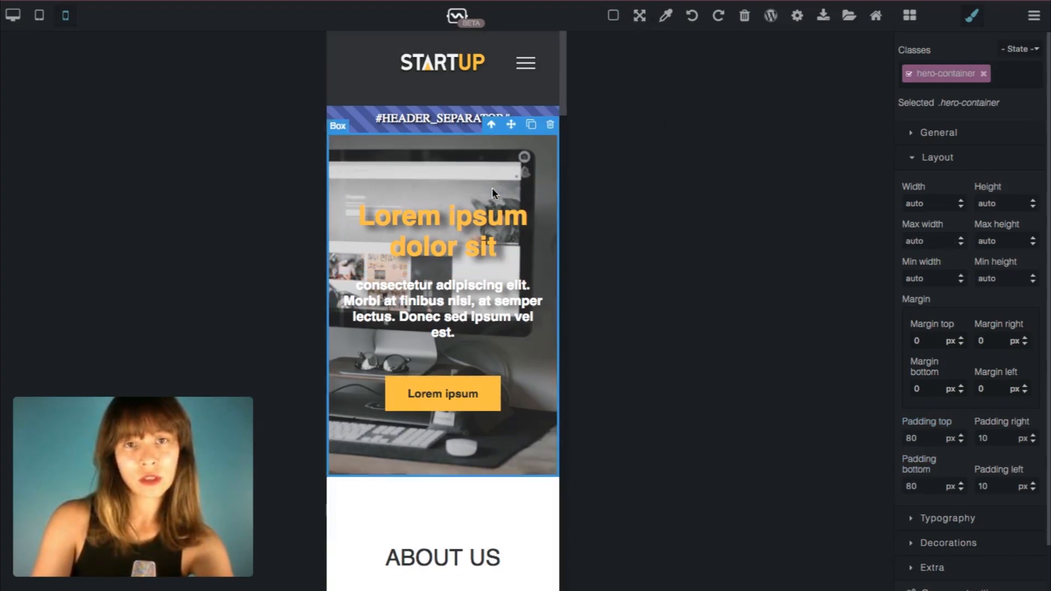
left_click(10, 16)
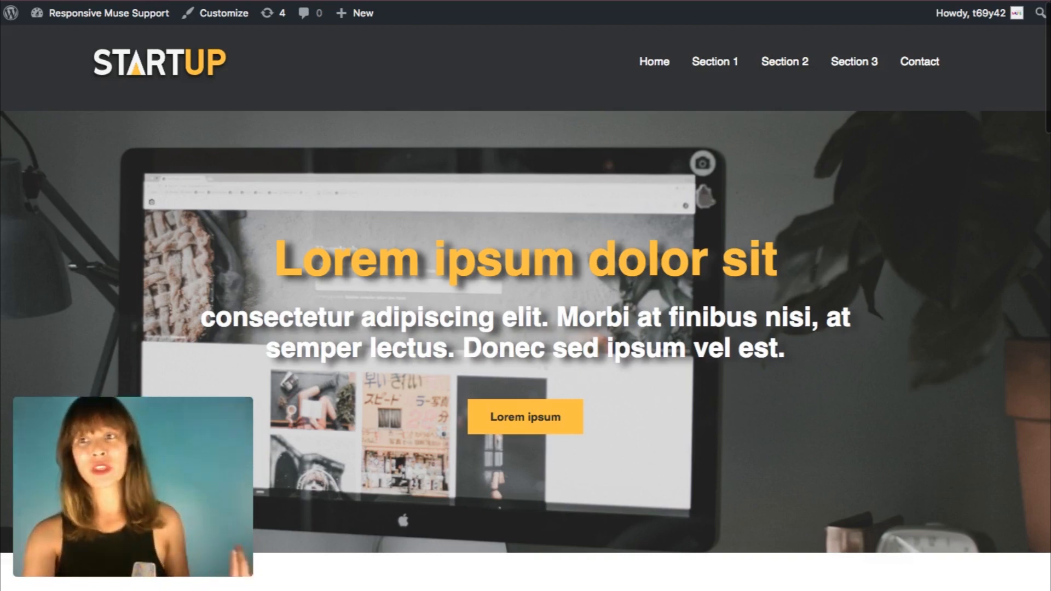
Narrow the browser window showing the live WordPress site to check how the header adapts to smaller widths
left_click_drag(1050, 296, 722, 295)
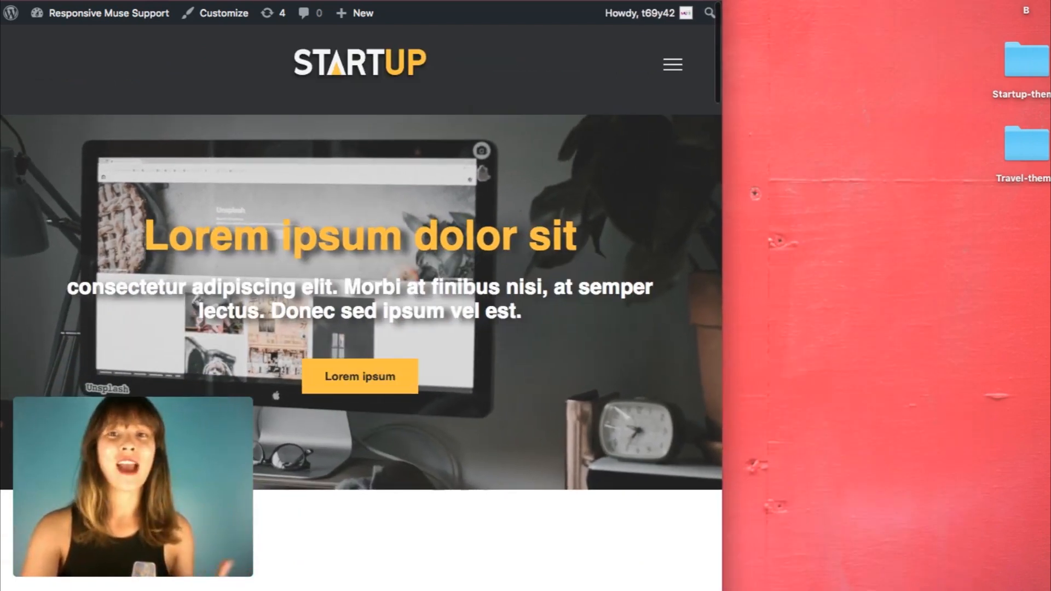
left_click_drag(722, 296, 677, 296)
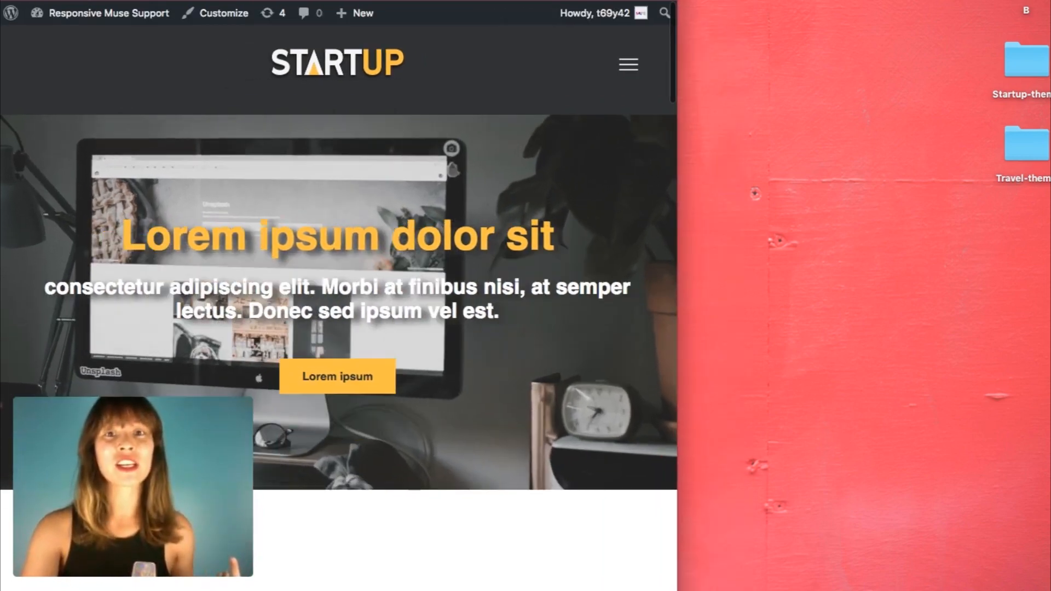